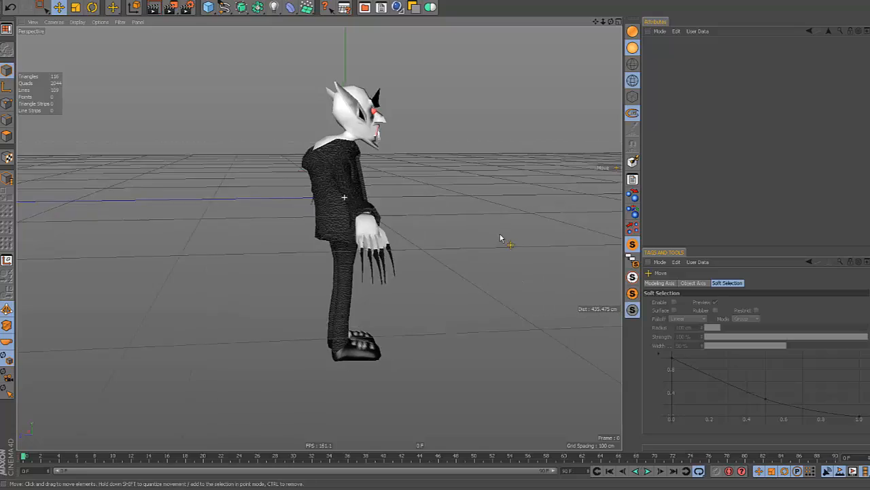
Examine the textured vampire character from several angles and distances, including the front view
scroll(408, 242, "up", 3)
scroll(405, 242, "down", 3)
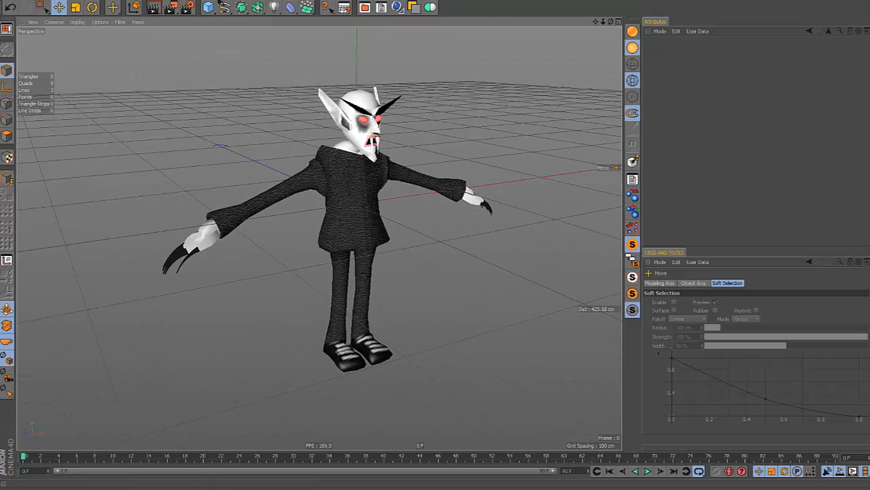
left_click_drag(448, 148, 433, 155, "alt")
middle_click_drag(360, 262, 355, 181, "alt")
key("F4")
scroll(406, 201, "down", 1)
left_click_drag(297, 225, 300, 177)
key("F1")
left_click_drag(404, 216, 334, 228, "alt")
scroll(397, 233, "down", 4)
scroll(334, 228, "up", 3)
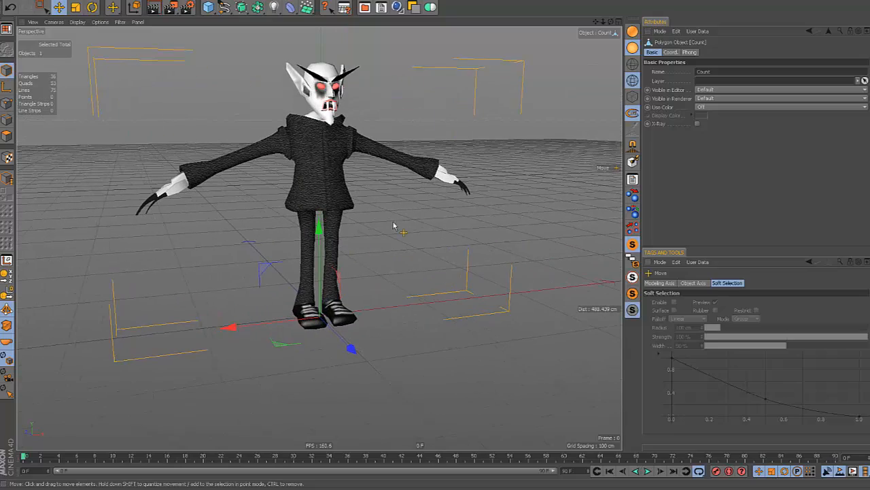
left_click_drag(393, 226, 455, 174, "alt")
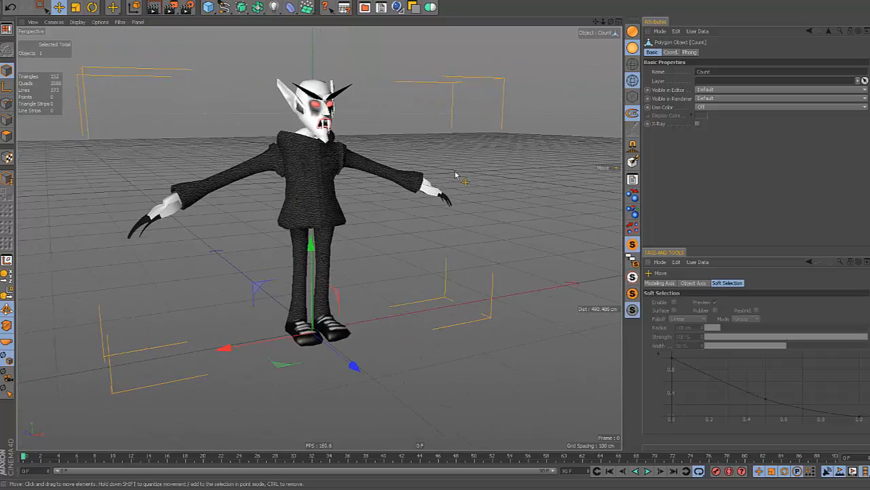
left_click(455, 174)
left_click_drag(385, 165, 401, 199, "alt")
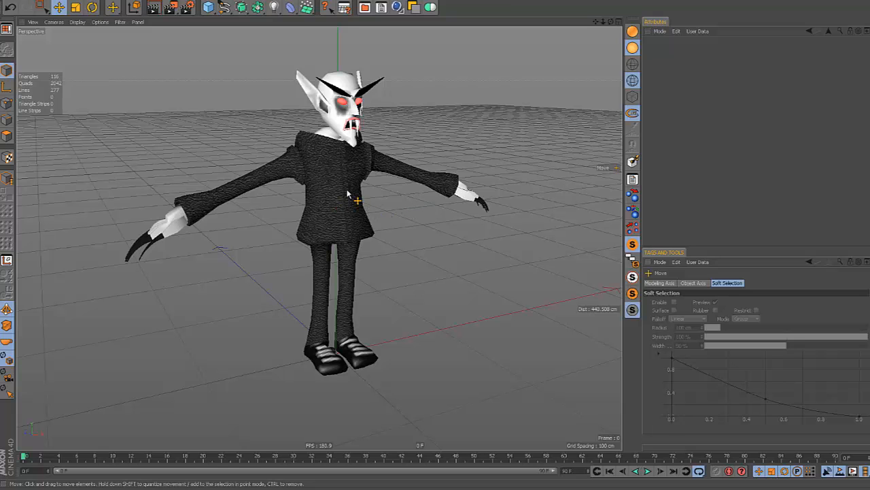
left_click_drag(408, 207, 442, 210, "alt")
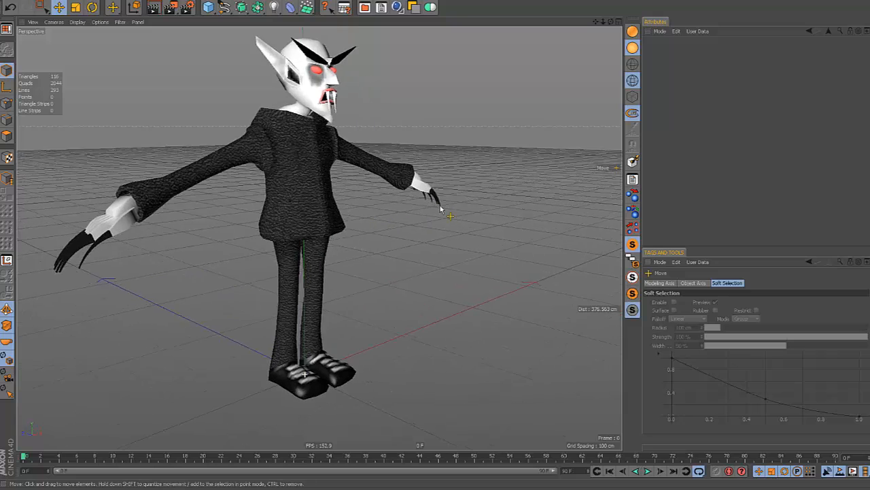
Switch the interface to the Standard layout and select the Count object
left_click(811, 2)
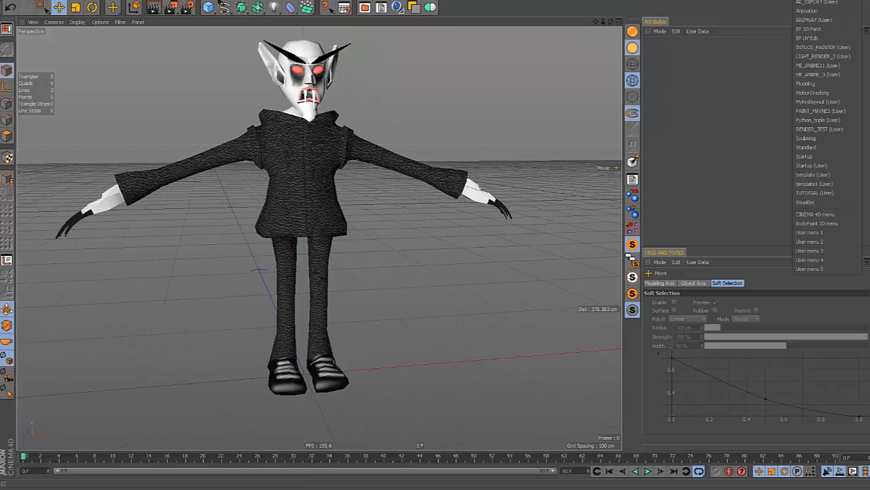
left_click(806, 147)
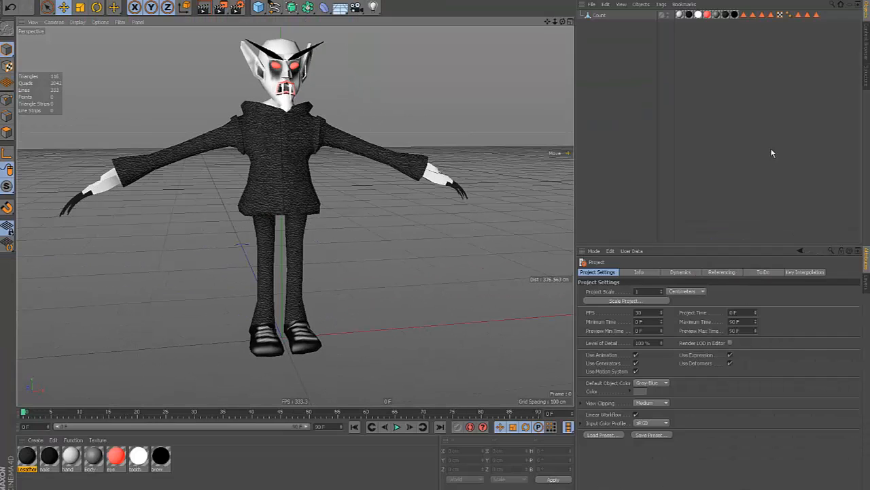
mouse_move(428, 134)
left_mouse_down("alt")
mouse_move(399, 120)
mouse_move(383, 136)
mouse_move(410, 144)
mouse_move(413, 136)
left_mouse_up("alt")
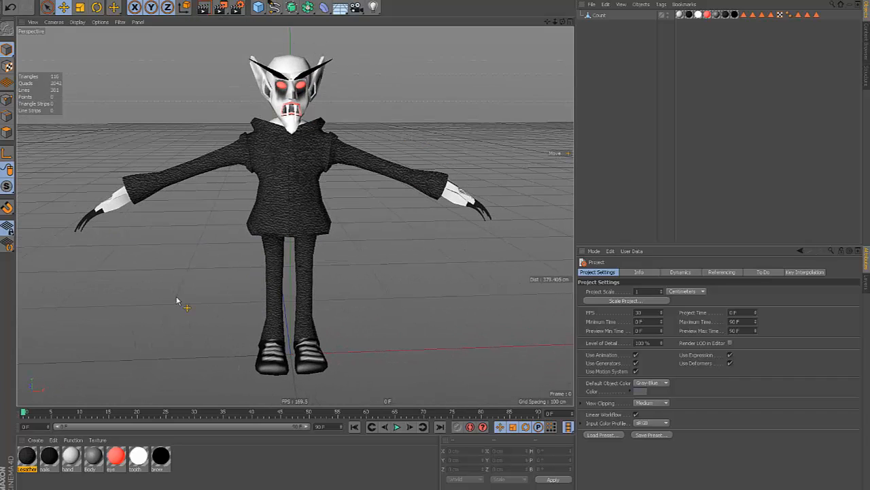
left_click(599, 16)
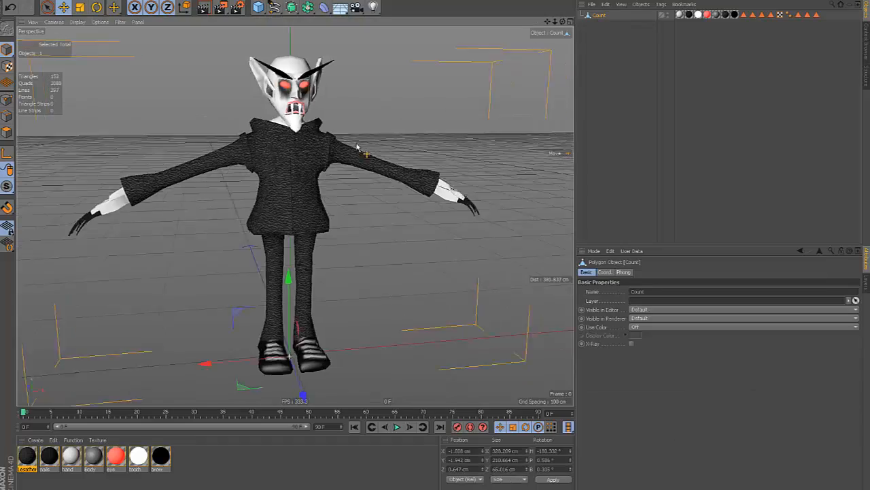
left_click_drag(357, 147, 389, 179, "alt")
scroll(382, 145, "down", 3)
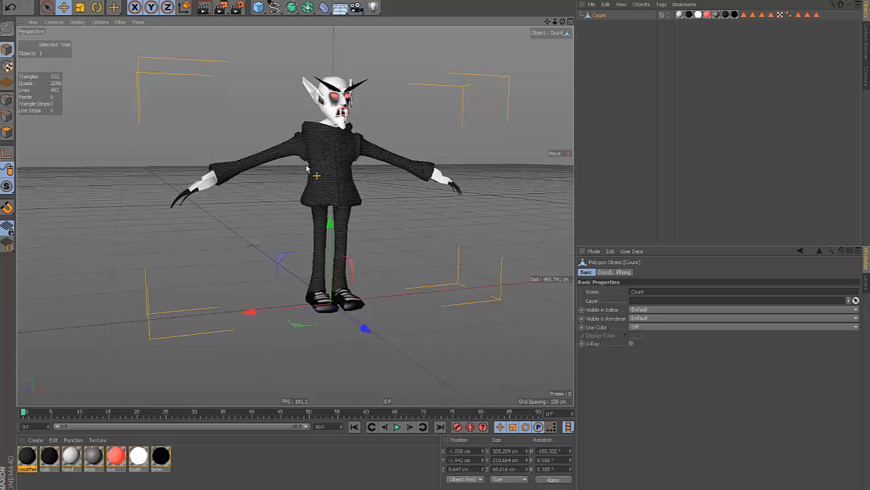
scroll(308, 168, "up", 2)
scroll(364, 180, "down", 2)
scroll(345, 178, "up", 1)
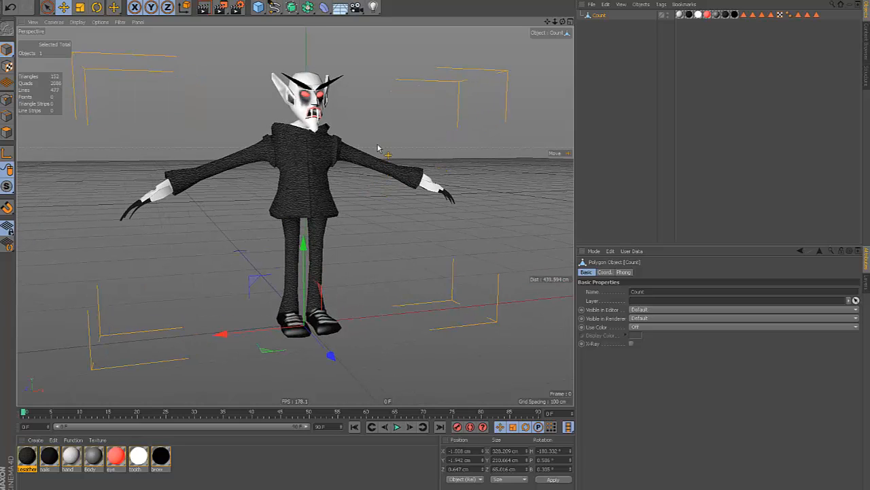
Start an FBX export of the character and choose the Desktop as the destination folder
left_click(7, 1)
mouse_move(25, 140)
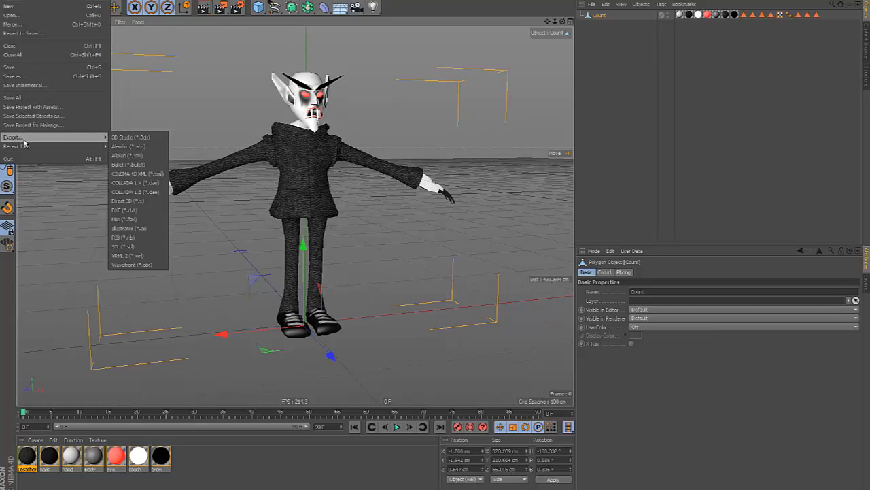
left_click(123, 219)
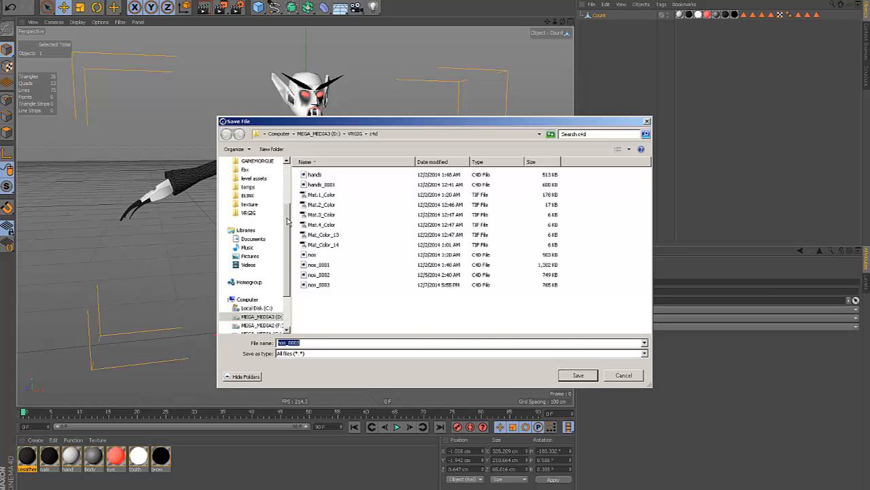
left_click_drag(286, 220, 290, 177)
left_click(253, 174)
Try to save the FBX export on the Desktop under the name Count
double_click(300, 342)
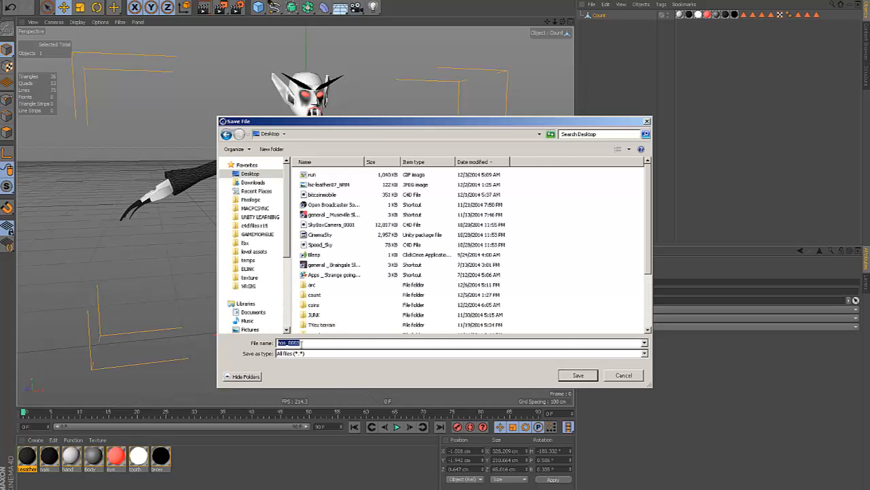
type("Count")
left_click(579, 376)
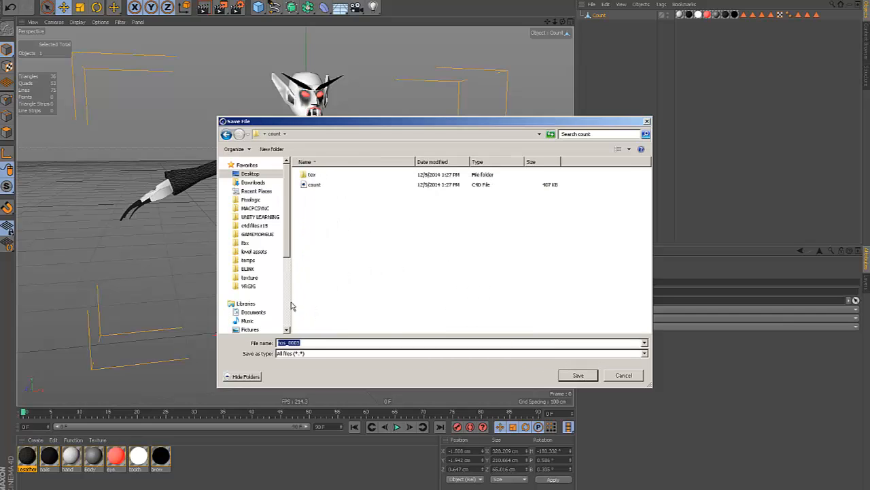
left_click(226, 134)
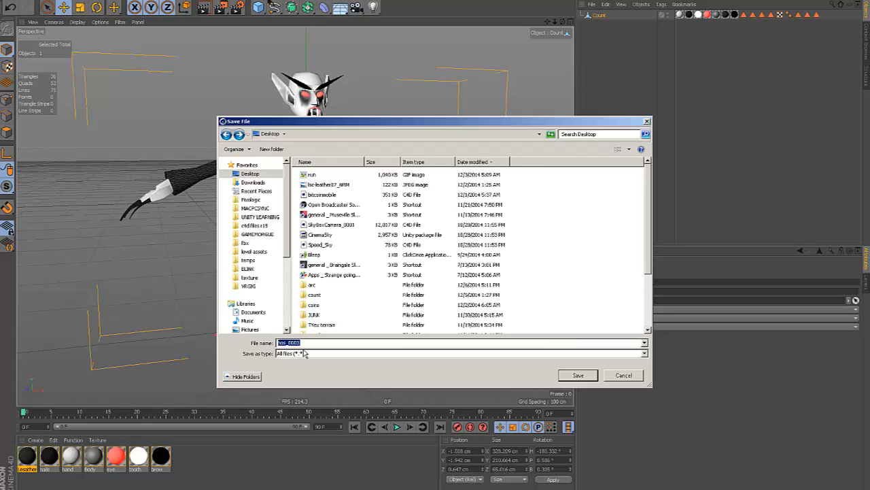
Save the export as Guy, using FBX version 7.4 (2014) with Normals and Textures and Materials included
type("g")
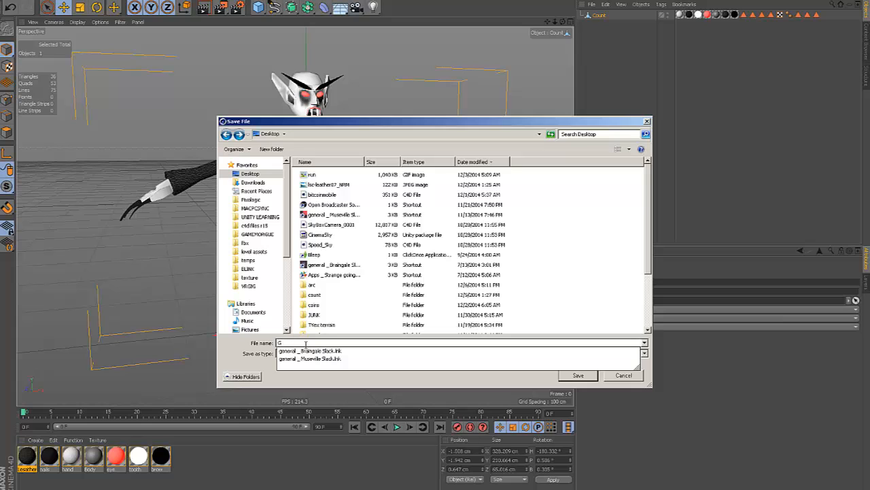
type("uy")
left_click(579, 376)
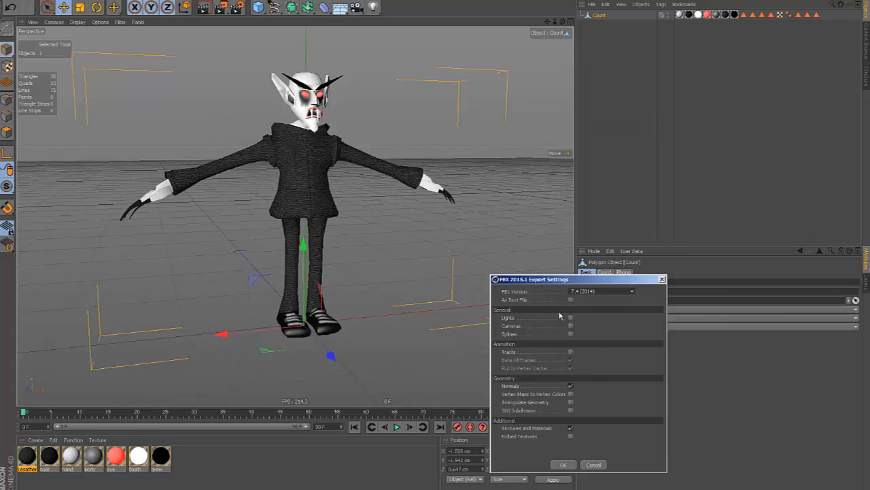
left_click_drag(568, 282, 412, 175)
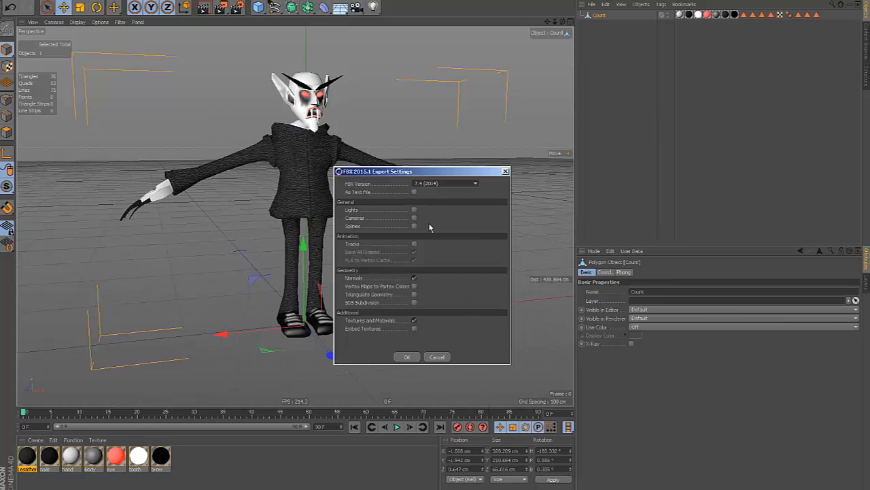
left_click(414, 320)
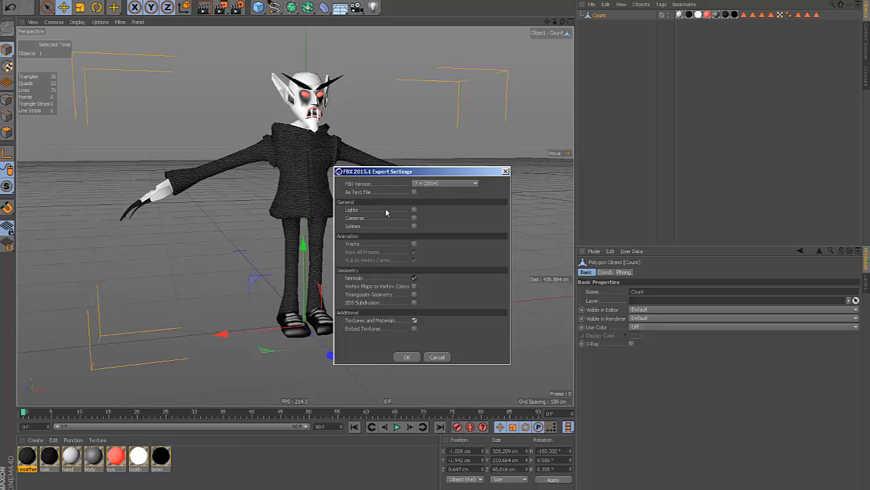
left_click(405, 358)
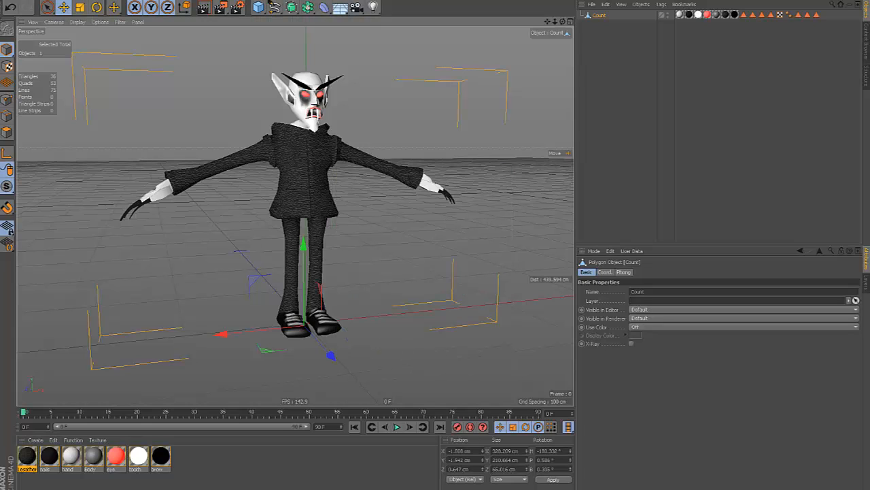
Switch to the web browser and bring up the Mixamo home page
left_click_drag(0, 28, 507, 34)
double_click(506, 34)
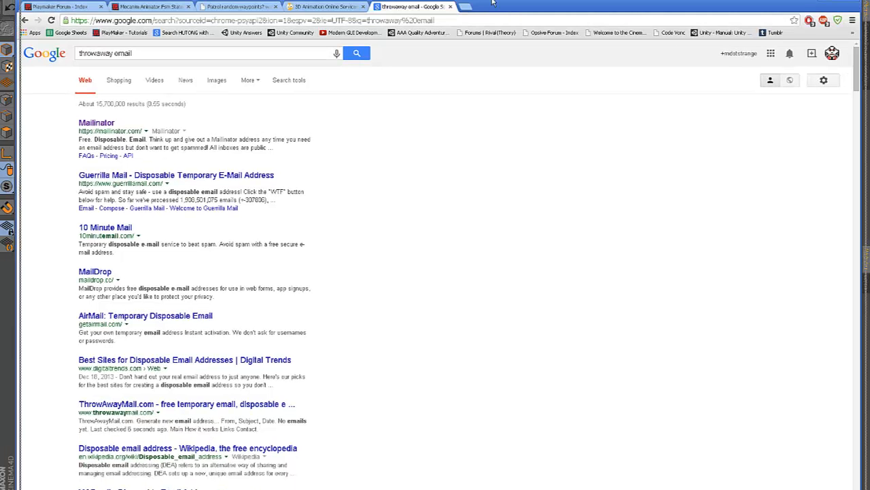
left_click(331, 3)
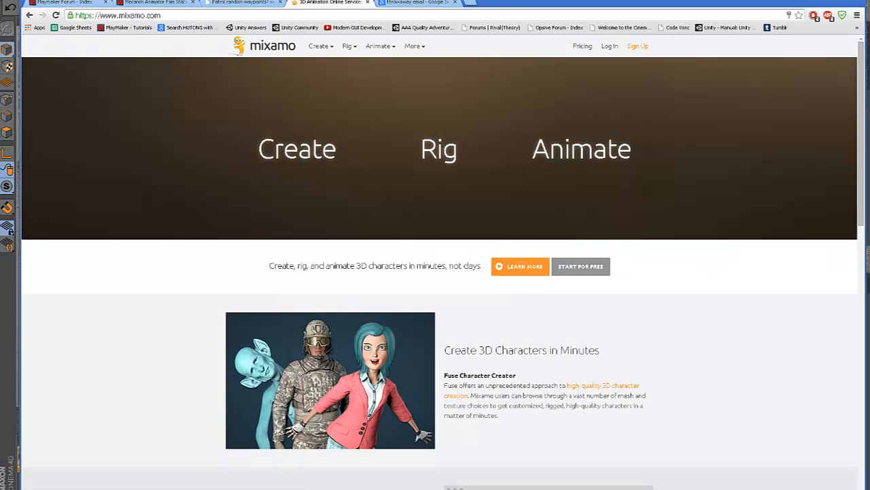
left_click_drag(499, 1, 494, 1)
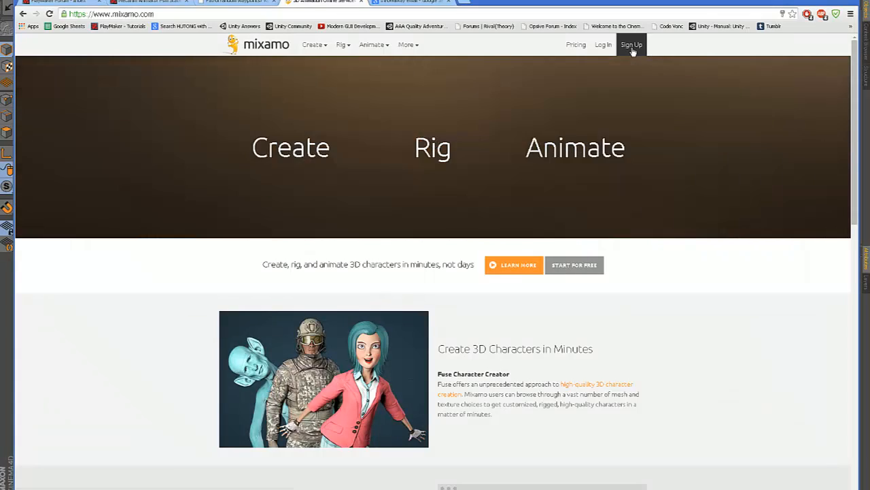
Open the Mixamo sign-up form and fill in the first and last name
left_click(631, 45)
left_click(391, 204)
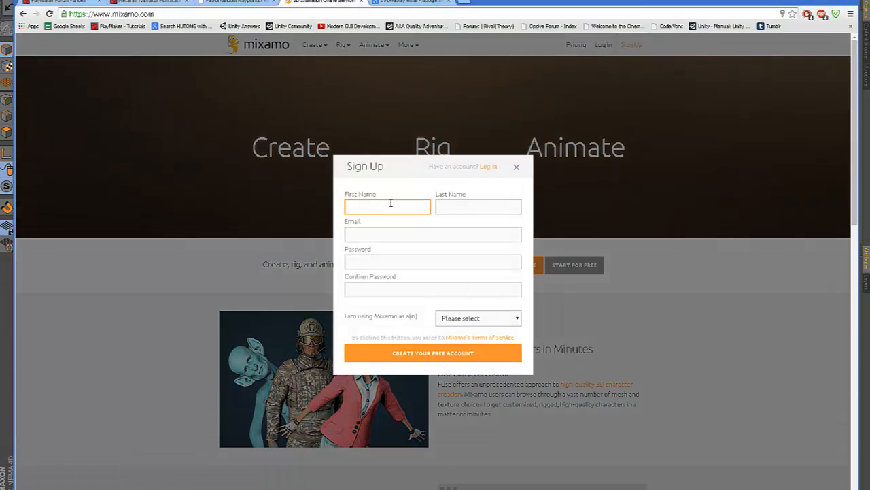
type("Guy")
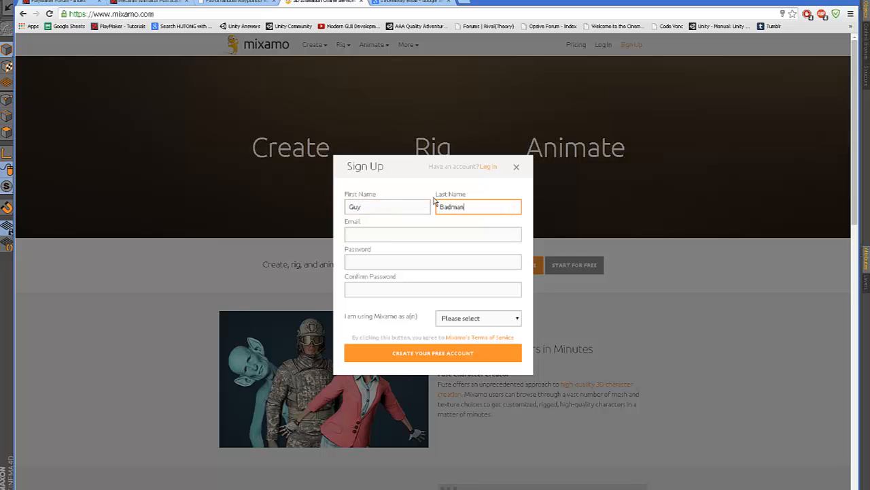
left_click(381, 231)
Open Mailinator from the throwaway email search results and check a disposable inbox matching the sign-up name
left_click(402, 3)
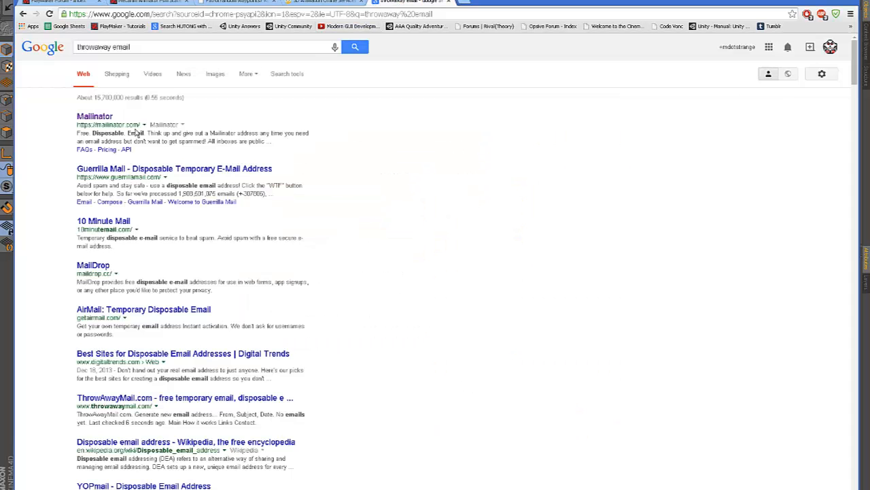
left_click(94, 116)
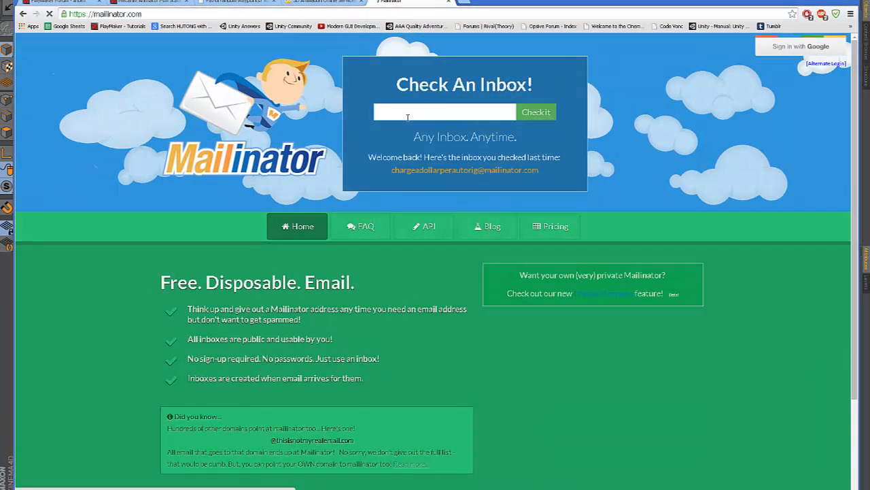
type("guybadman")
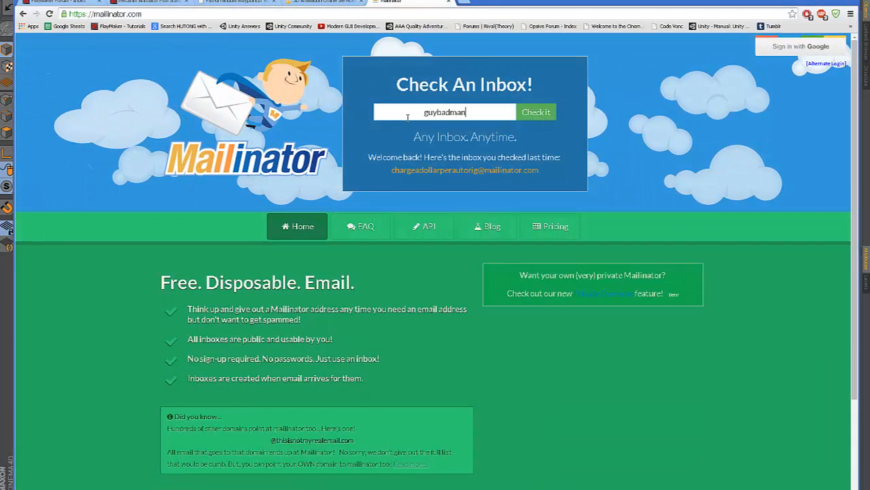
key("Return")
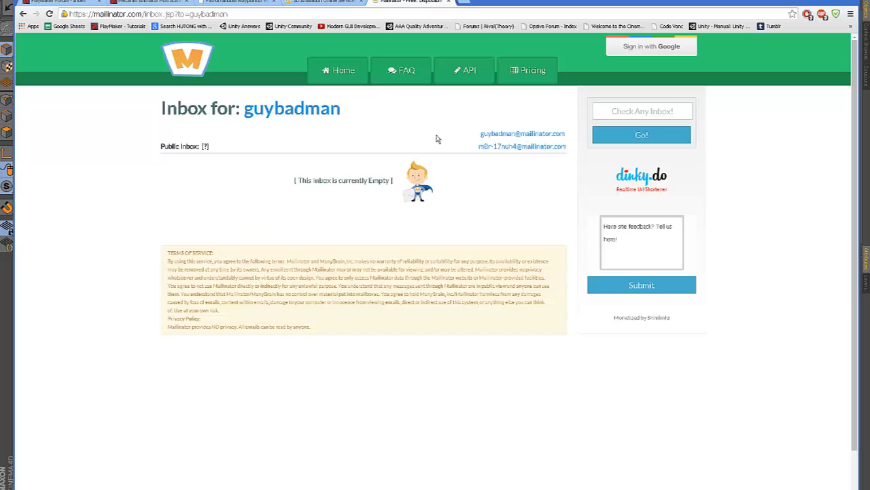
Copy the disposable inbox's named e-mail address and paste it into the Email field of the Mixamo sign-up form
left_click_drag(477, 146, 562, 134)
left_click(475, 134)
triple_click(482, 134)
left_click(482, 135)
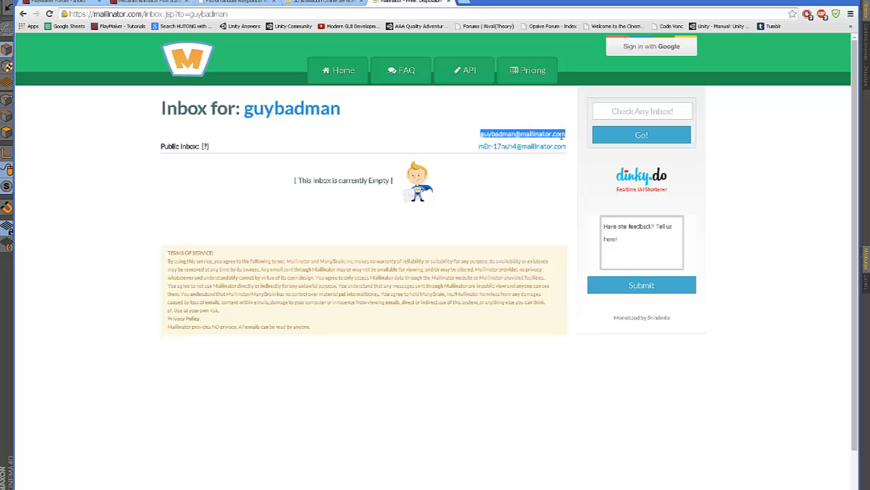
right_click(562, 135)
left_click(561, 143)
left_click(328, 2)
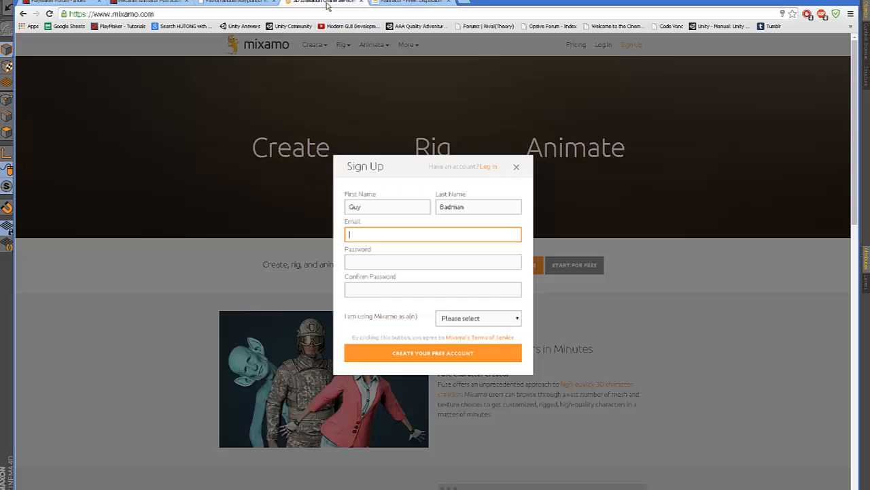
left_click(355, 235)
key("ctrl+v")
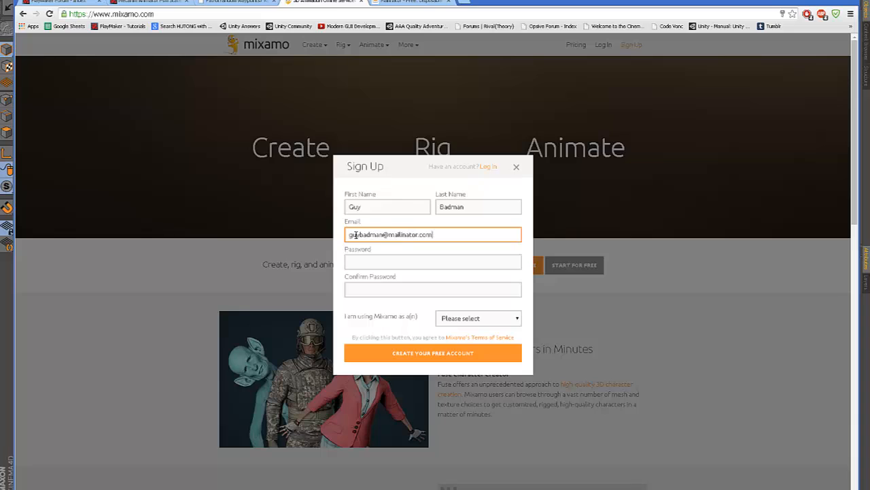
Enter the account password and repeat it in the Confirm Password field
left_click(359, 264)
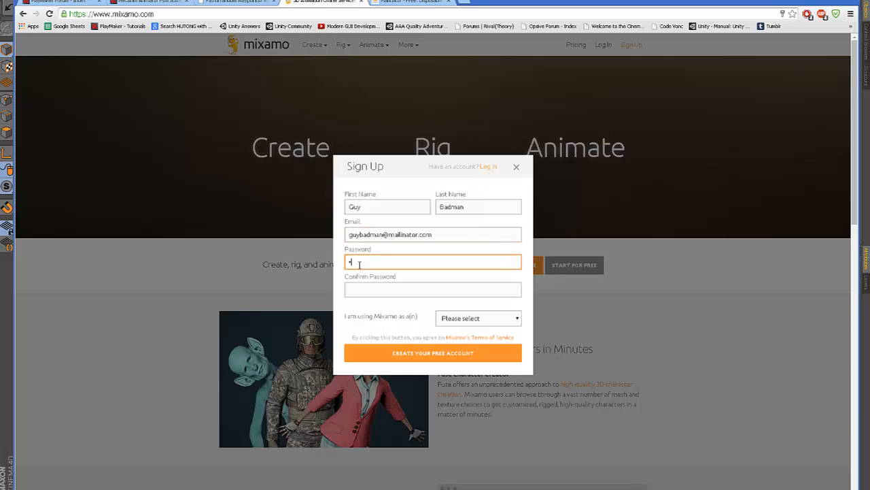
key("Tab")
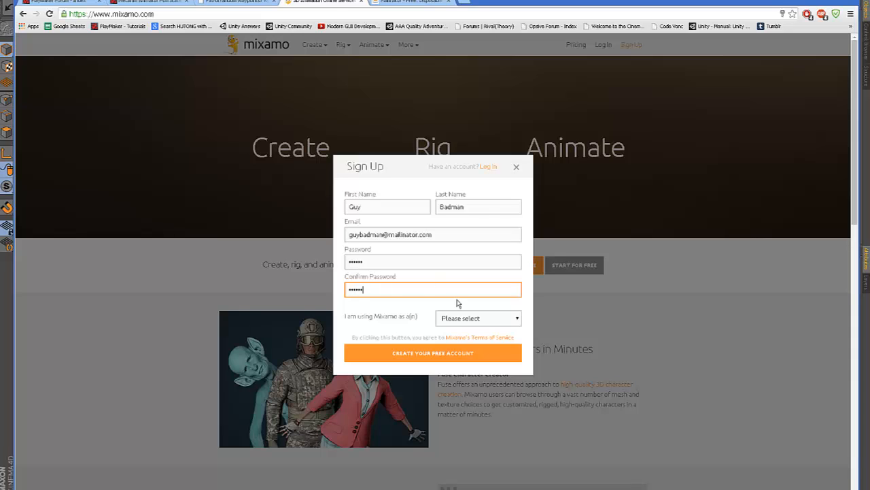
Register the account as an independent developer making a game with a team of 2-5, and decline the site tour
left_click(482, 318)
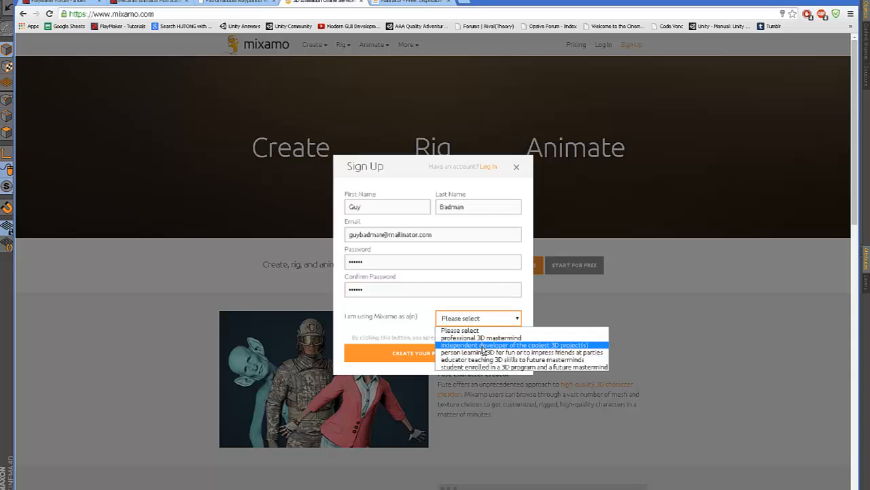
left_click(482, 346)
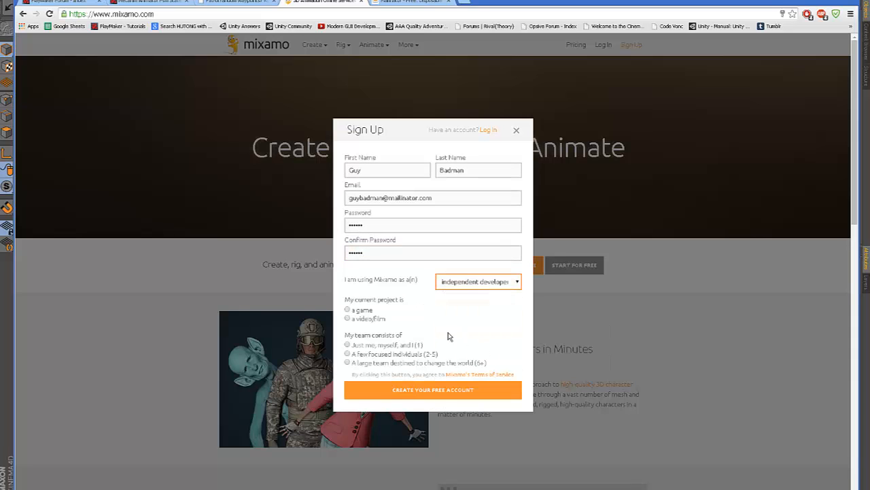
left_click(347, 310)
left_click(347, 354)
left_click(454, 388)
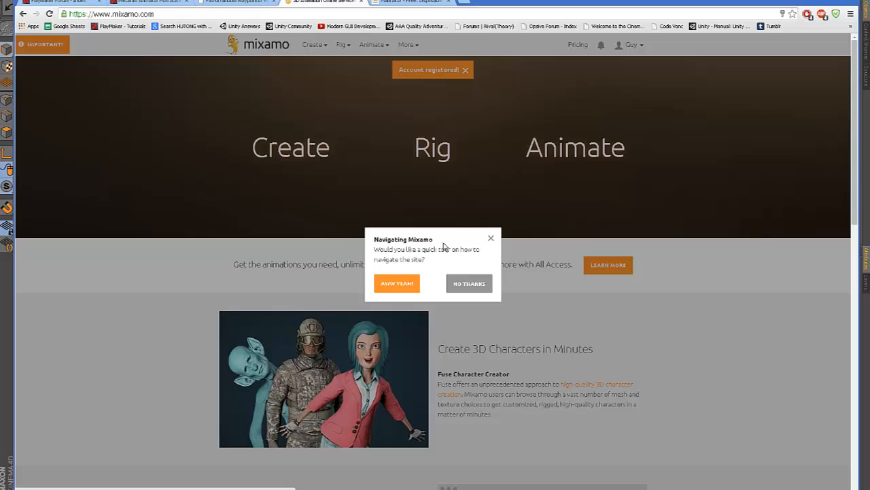
left_click(469, 282)
Refresh the disposable Mailinator inbox, open the Mixamo.com Activation message and follow its account activation link
left_click(414, 3)
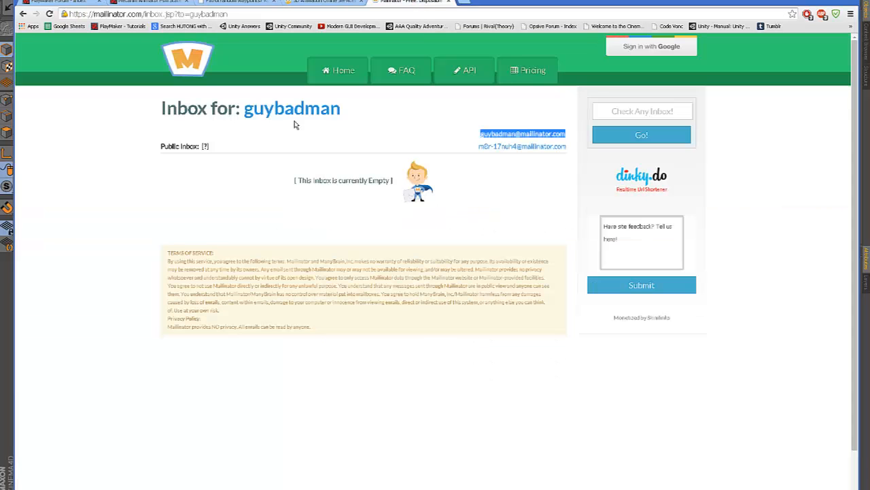
left_click(49, 14)
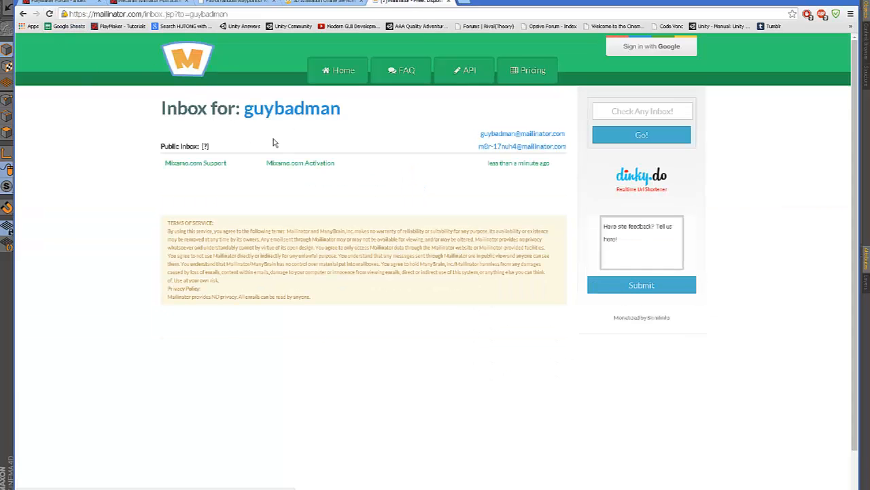
left_click(300, 163)
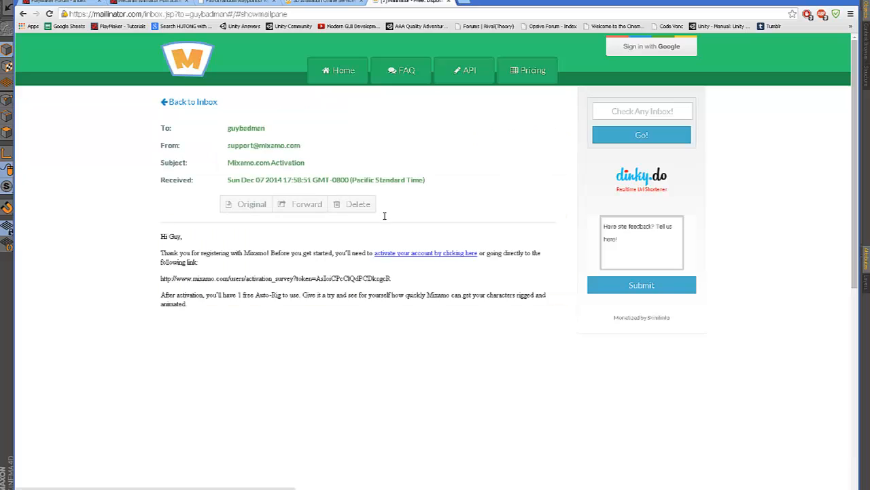
left_click(430, 253)
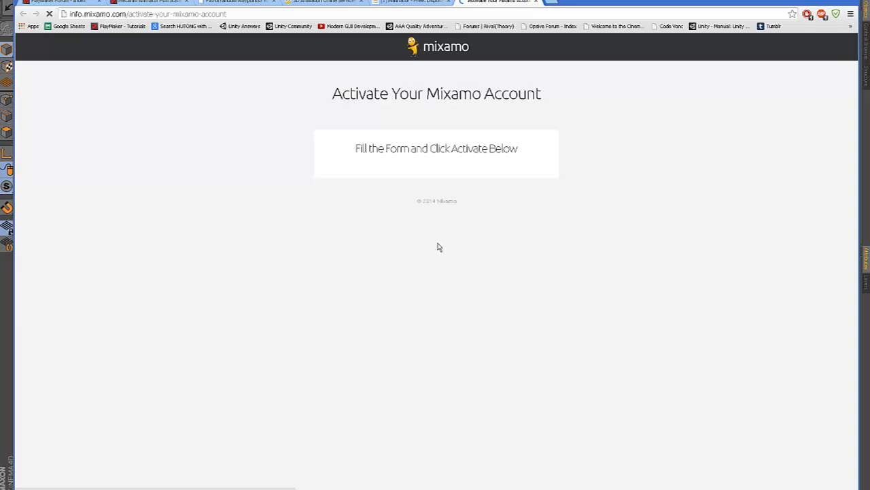
Fill in the activation form's location with country United States, state Colorado and city Denver
left_click(361, 193)
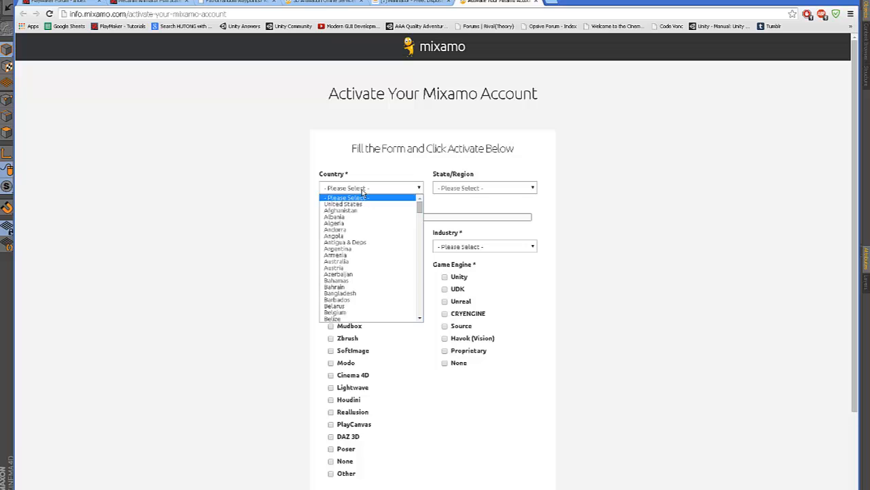
left_click(367, 201)
left_click(450, 190)
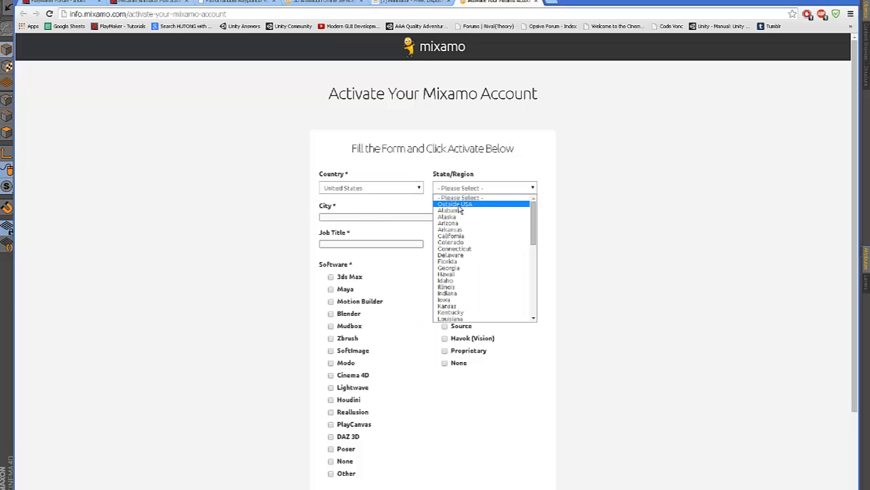
left_click(461, 242)
type("Denver")
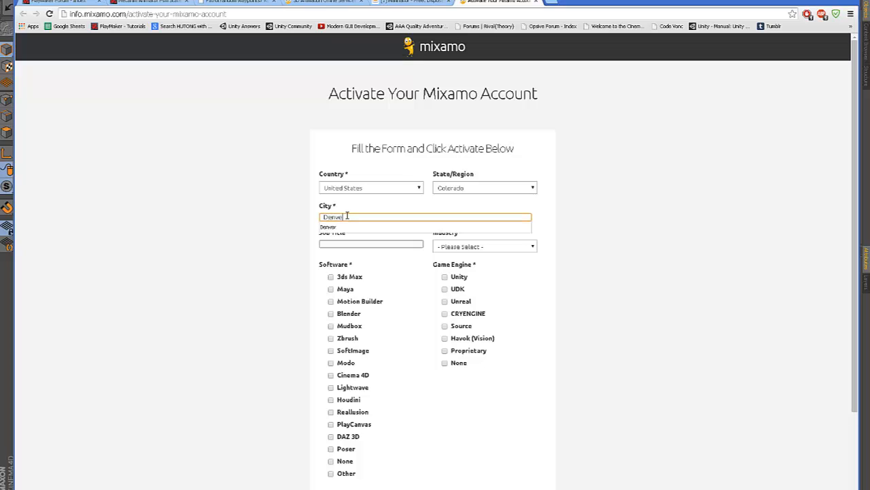
Enter a job title, choose Engineering, mark Unity, Unreal, Maya and Motion Builder, and activate the account
left_click(362, 244)
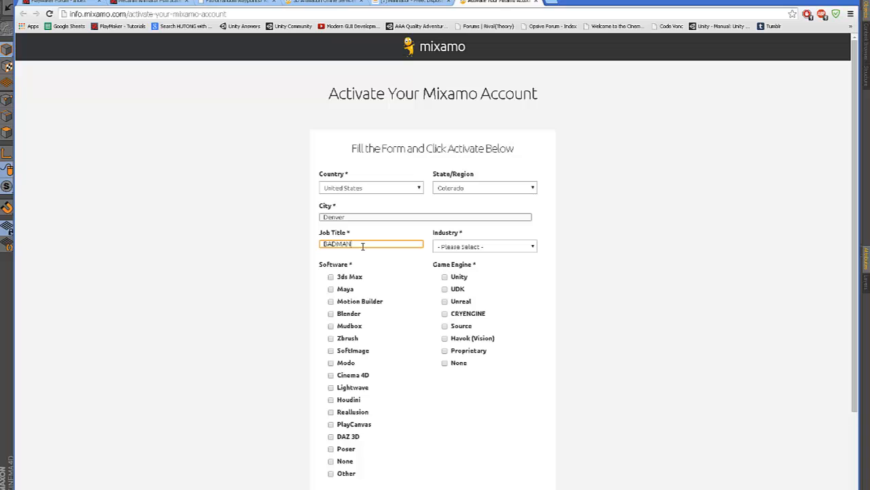
left_click(497, 249)
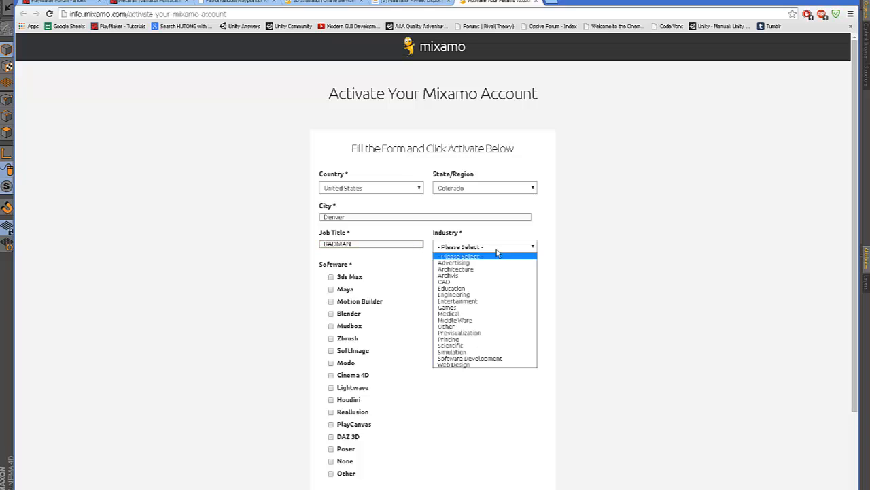
left_click(469, 294)
left_click(445, 278)
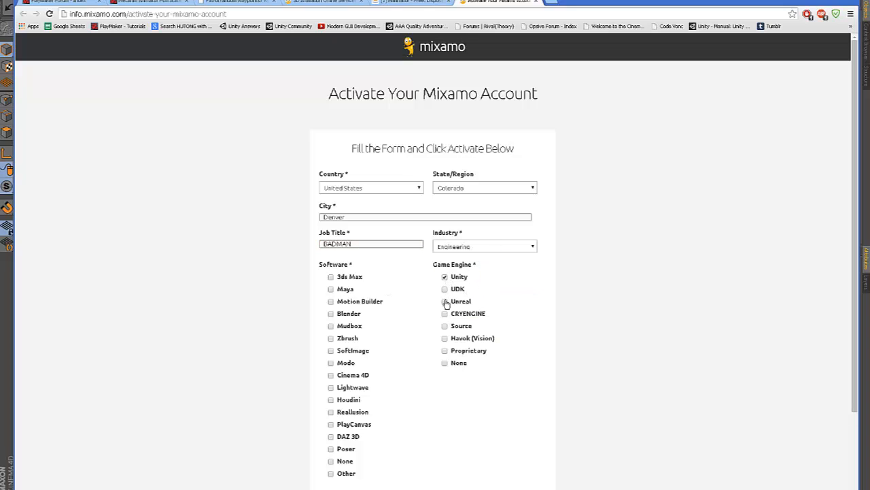
left_click(331, 302)
scroll(364, 340, "down", 2)
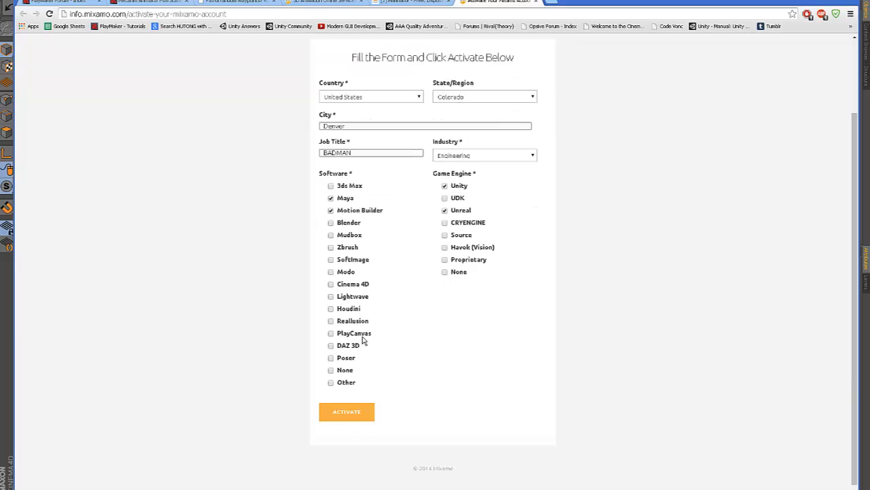
left_click(354, 412)
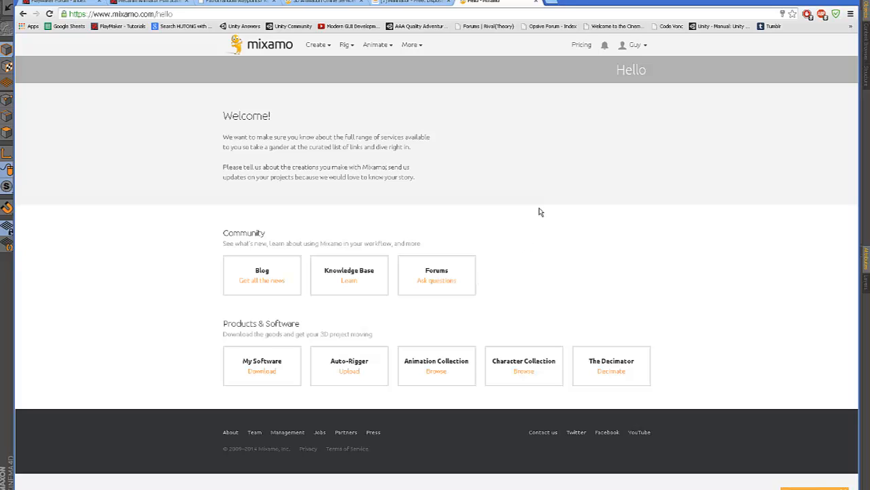
Open the Mixamo Auto-Rigger and upload GUY.fbx from the Desktop
left_click(346, 44)
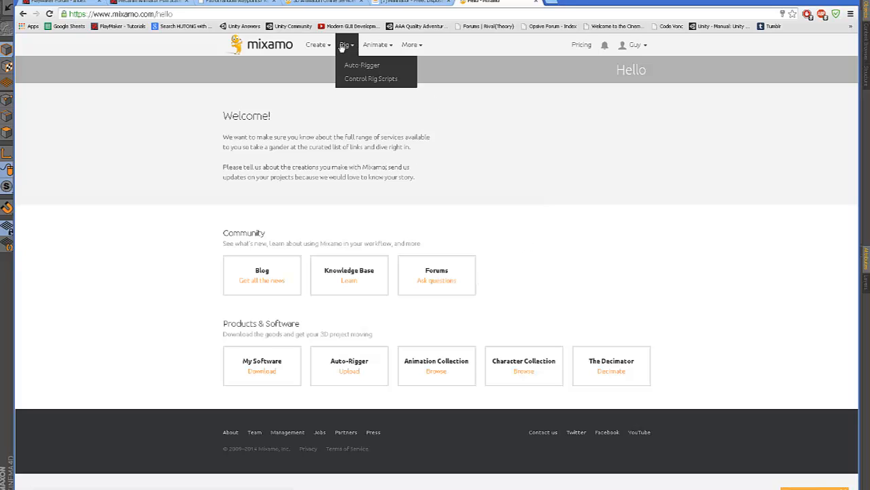
left_click(356, 65)
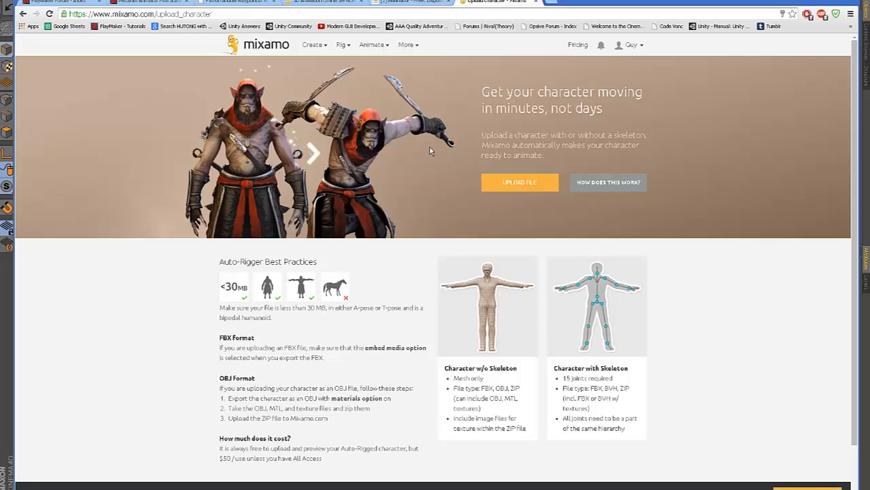
left_click(516, 183)
left_click(319, 197)
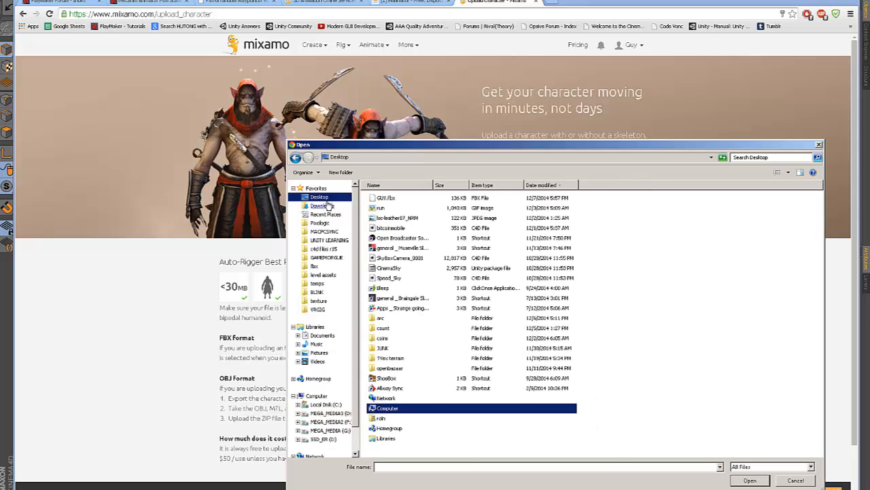
left_click(386, 197)
left_click(747, 480)
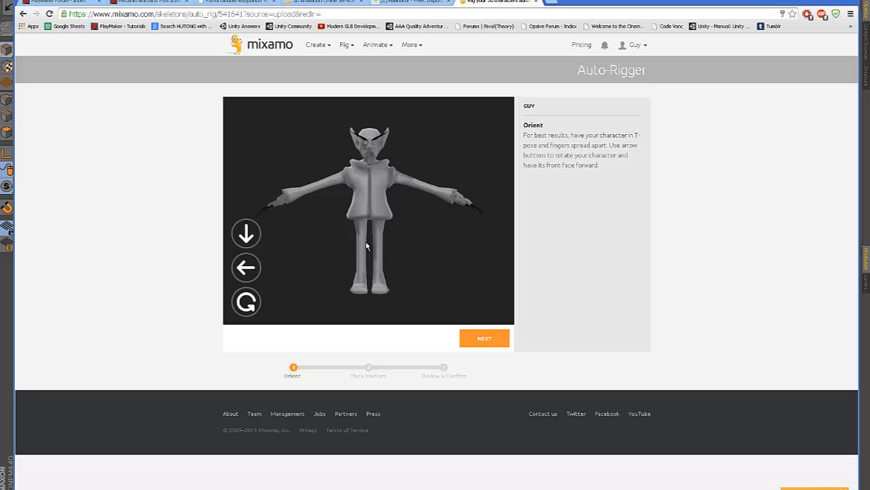
Accept the character's orientation and place symmetric markers on its chin, wrists, elbows, knees and groin
left_click(486, 331)
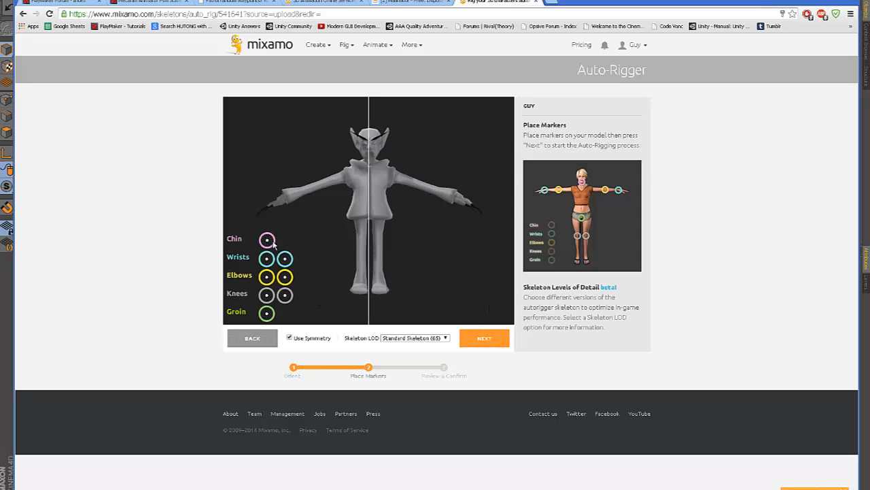
mouse_move(270, 242)
left_mouse_down()
mouse_move(350, 187)
mouse_move(367, 160)
left_mouse_up()
left_click_drag(268, 259, 288, 194)
mouse_move(270, 280)
left_mouse_down()
mouse_move(317, 187)
mouse_move(333, 262)
mouse_move(361, 253)
left_mouse_up()
mouse_move(267, 312)
left_mouse_down()
mouse_move(355, 246)
mouse_move(368, 211)
left_mouse_up()
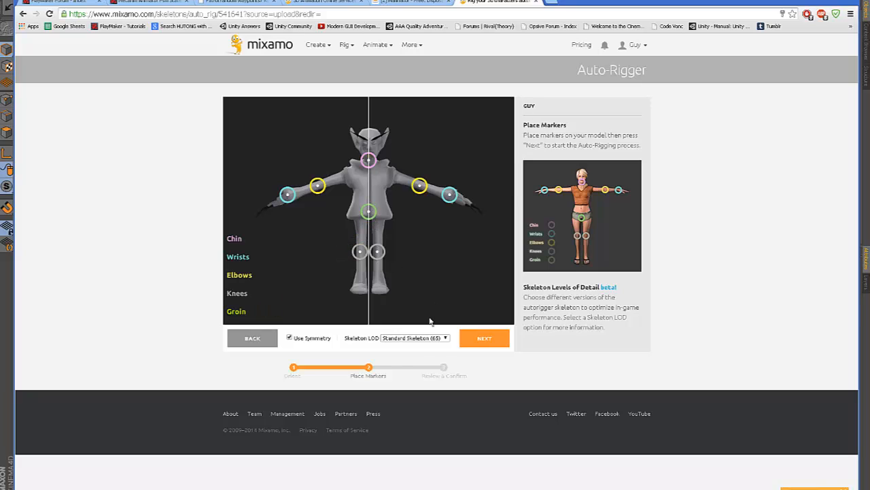
Set the Skeleton LOD to No Fingers (25) and start the auto-rigging
left_click(415, 338)
left_click(409, 360)
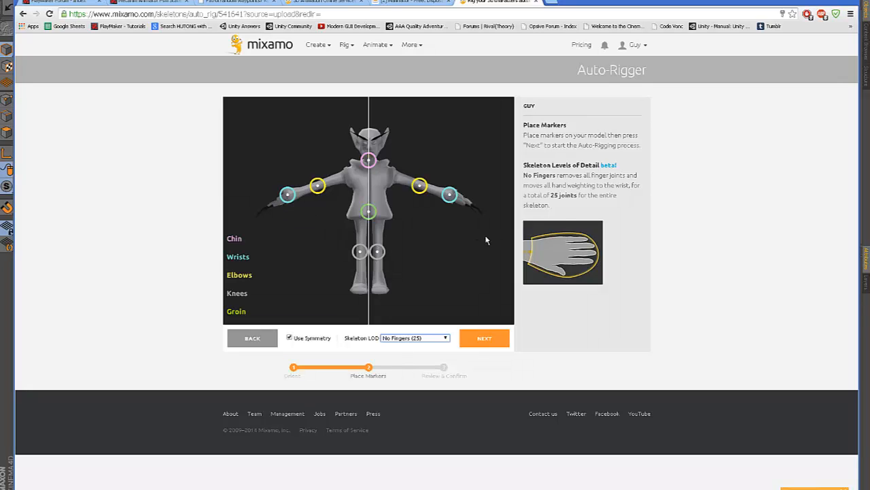
left_click(507, 340)
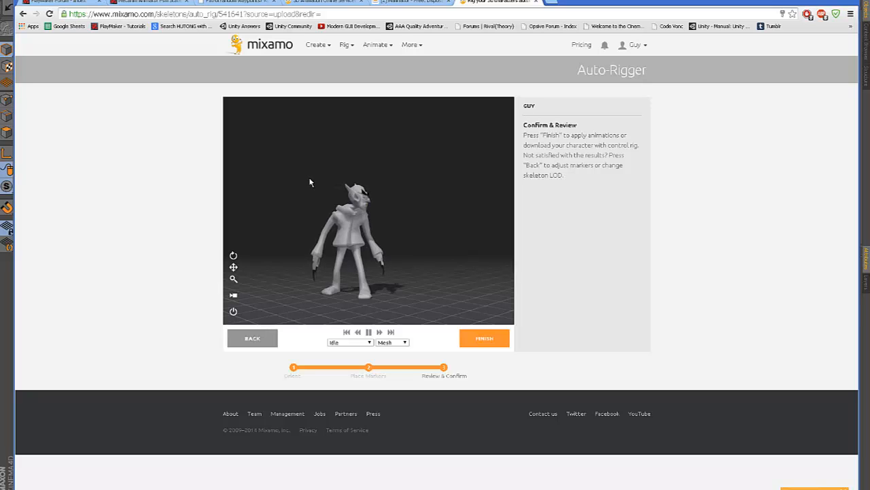
Preview the rigged character with the Standard run animation and finish the auto-rig
left_click(352, 342)
left_click(346, 367)
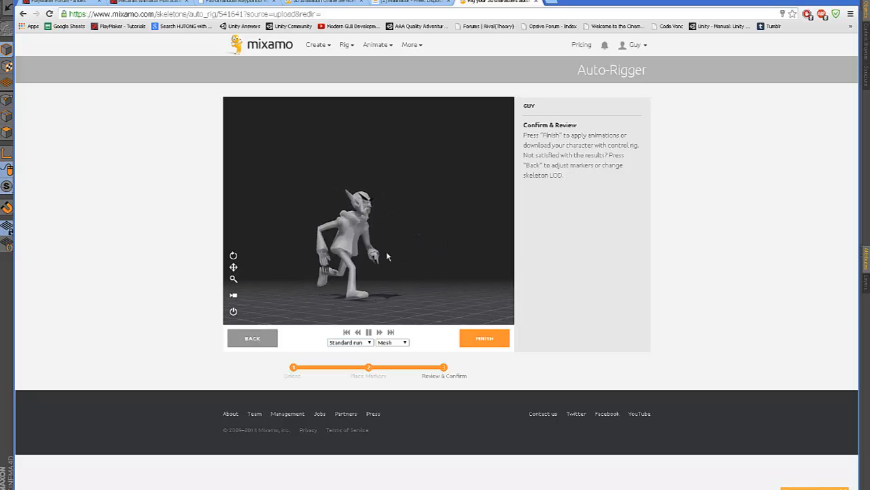
left_click(485, 338)
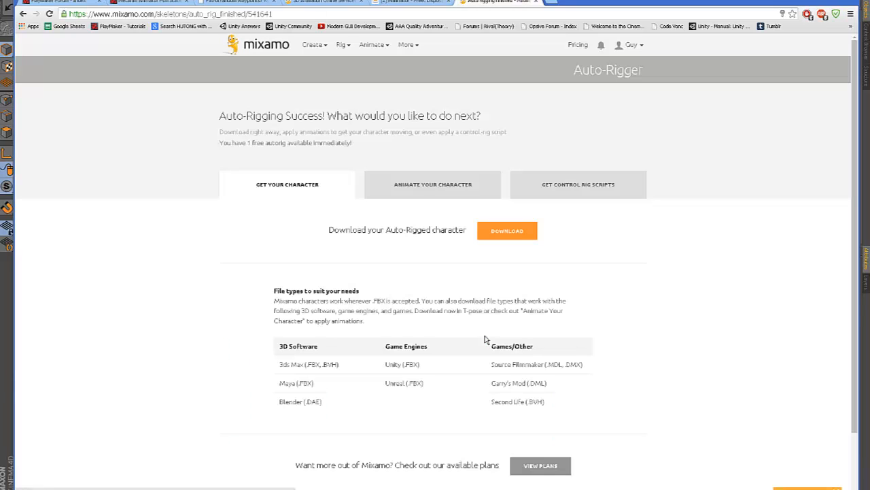
Get the auto-rigged character and download it in the FBX for Unity (.fbx) format
left_click(517, 238)
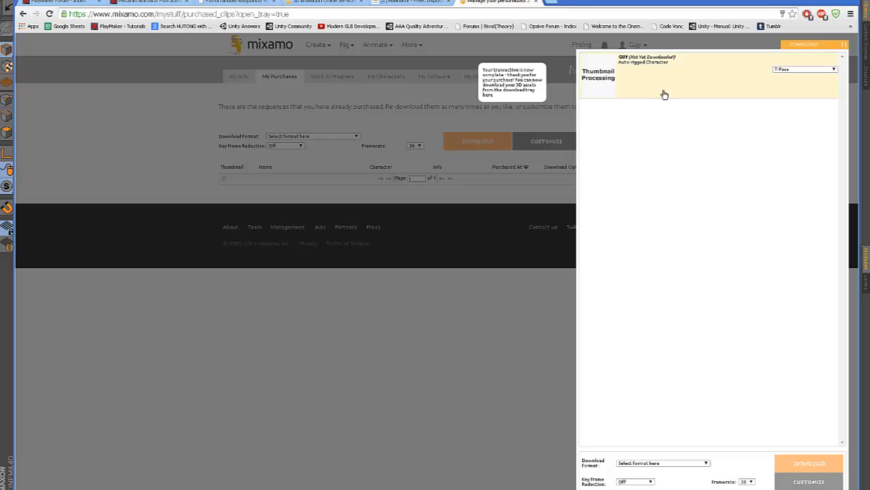
left_click(679, 74)
left_click(643, 463)
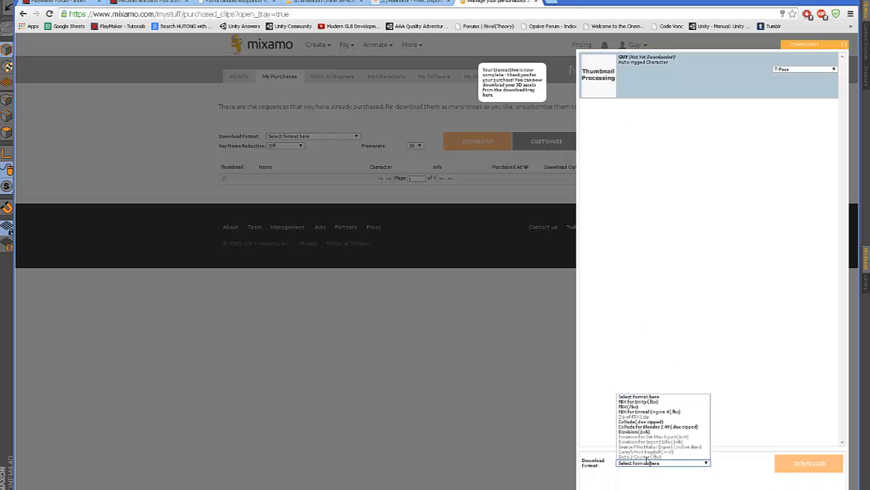
left_click(633, 402)
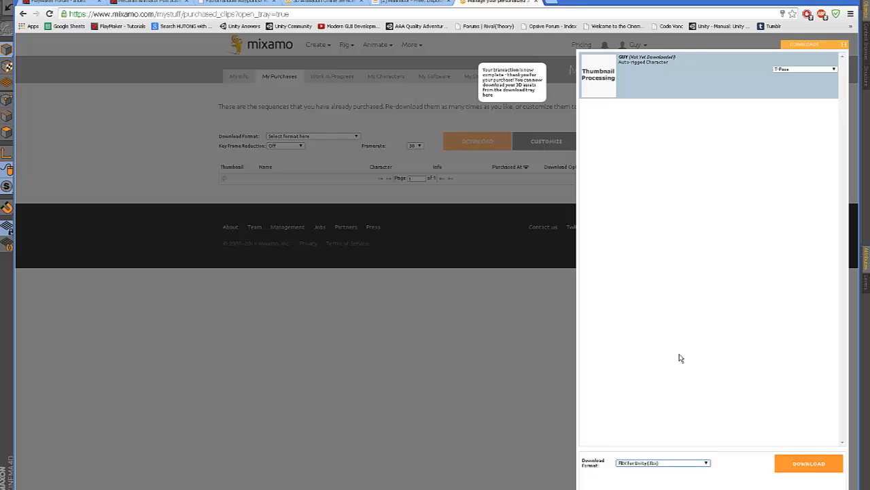
left_click(795, 465)
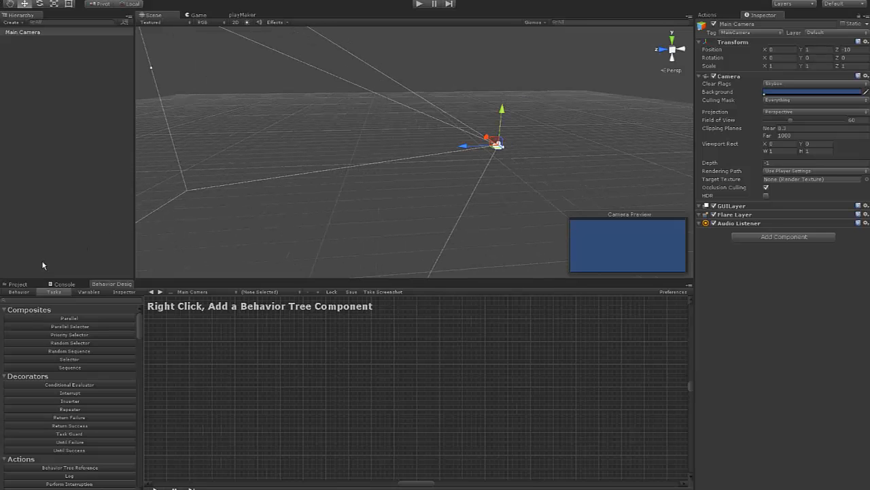
In Unity, import GUY.fbx from the Downloads folder into the project's Assets and place the model in the scene
left_click(19, 282)
right_click(210, 403)
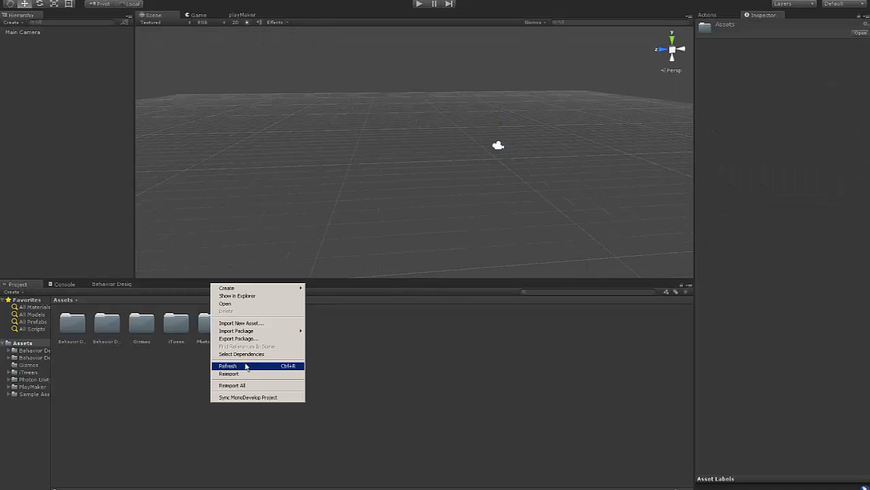
mouse_move(250, 337)
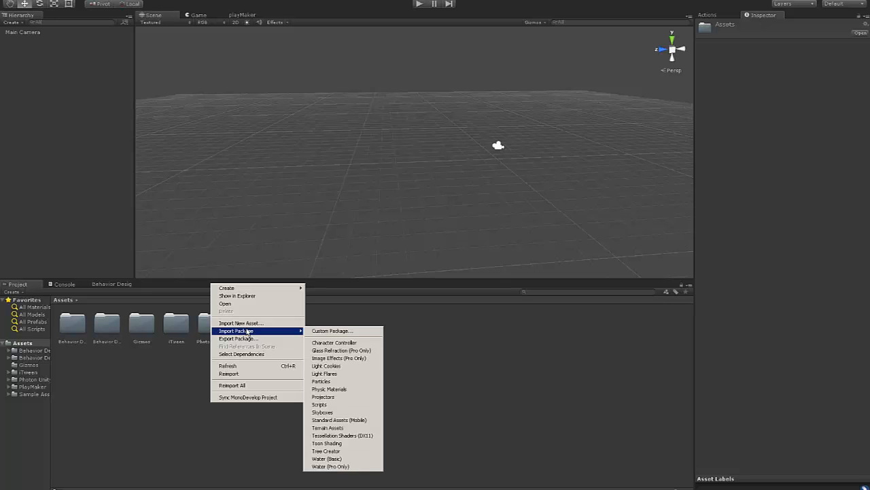
left_click(240, 322)
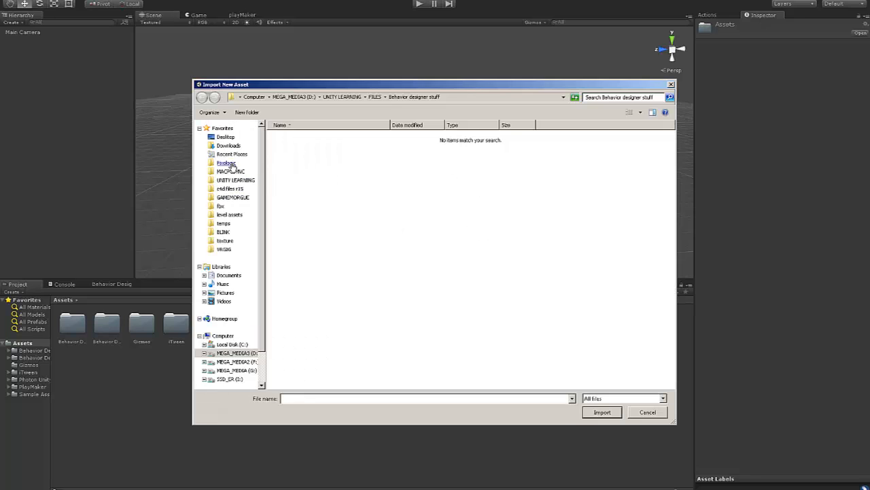
left_click(229, 146)
left_click(293, 138)
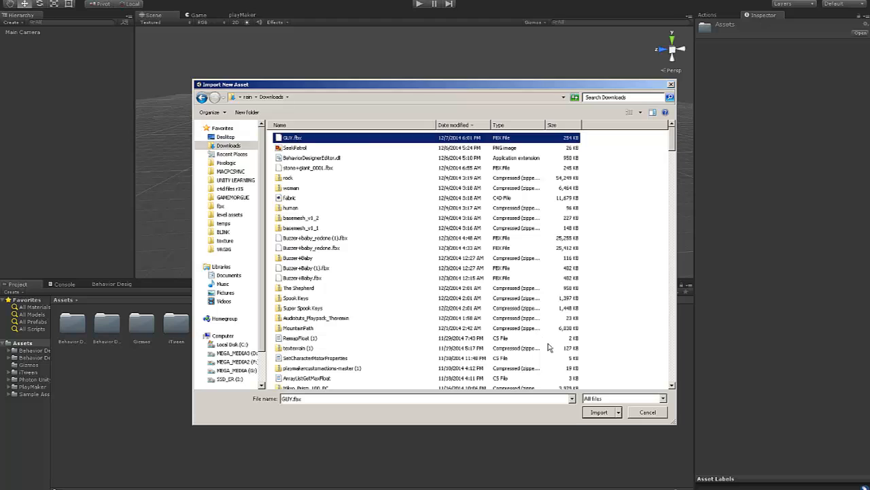
left_click(599, 412)
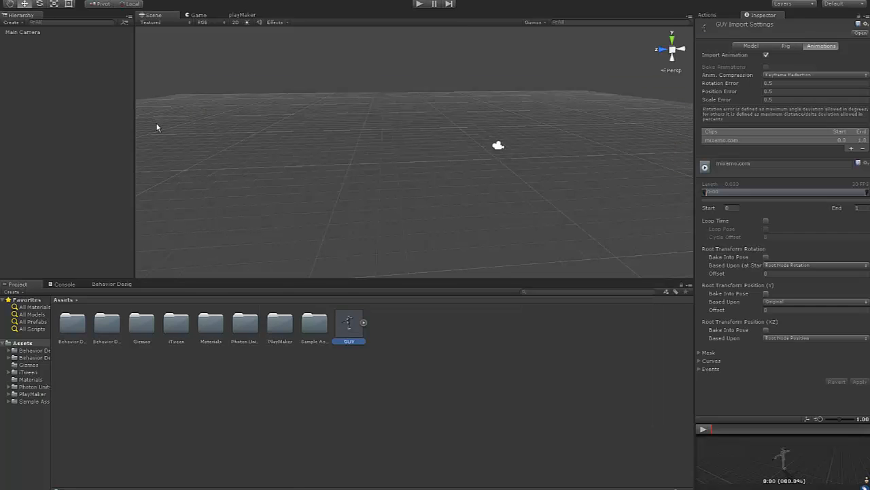
left_click_drag(351, 320, 460, 188)
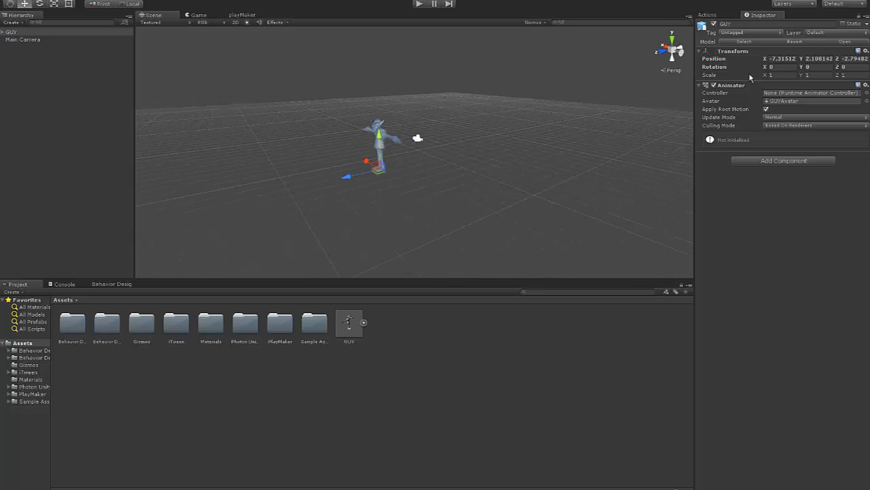
Set the Y position of the GUY model in the scene to 0
left_click(816, 58)
type("0")
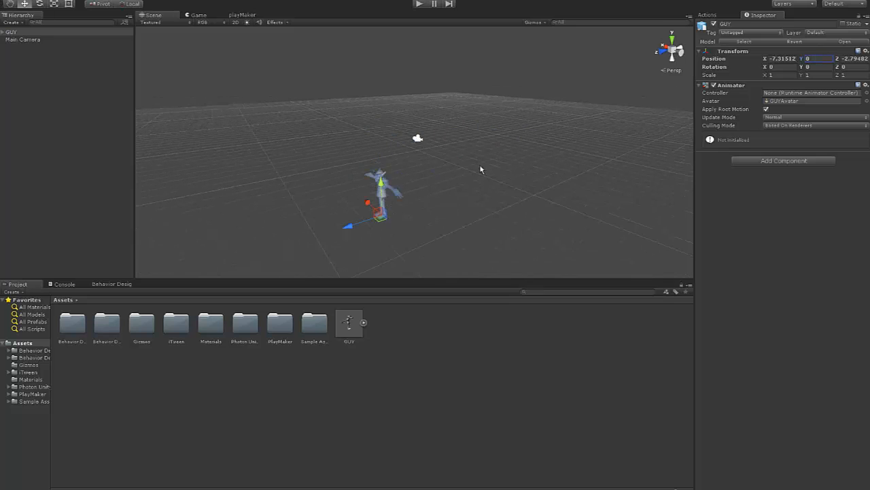
left_click_drag(428, 175, 474, 161, "alt")
middle_click_drag(474, 161, 414, 175)
scroll(428, 184, "up", 5)
middle_click_drag(442, 210, 473, 182)
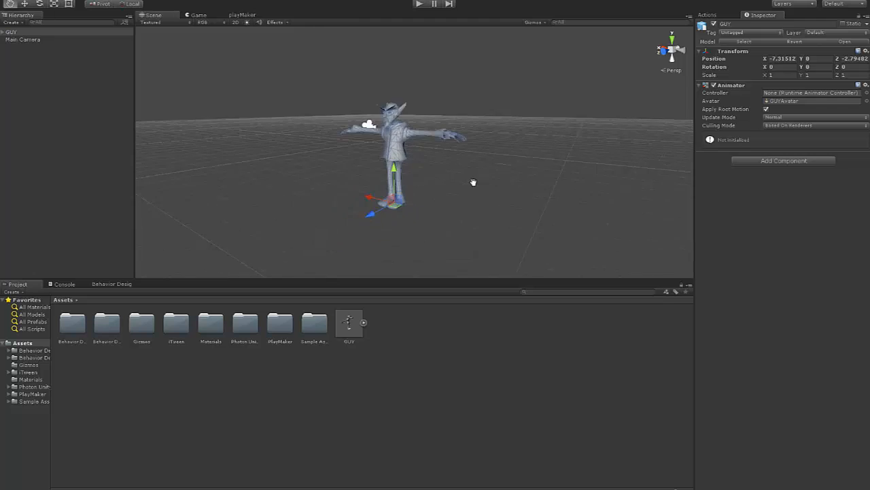
scroll(503, 187, "up", 5)
left_click_drag(475, 189, 444, 187, "alt")
left_click(39, 76)
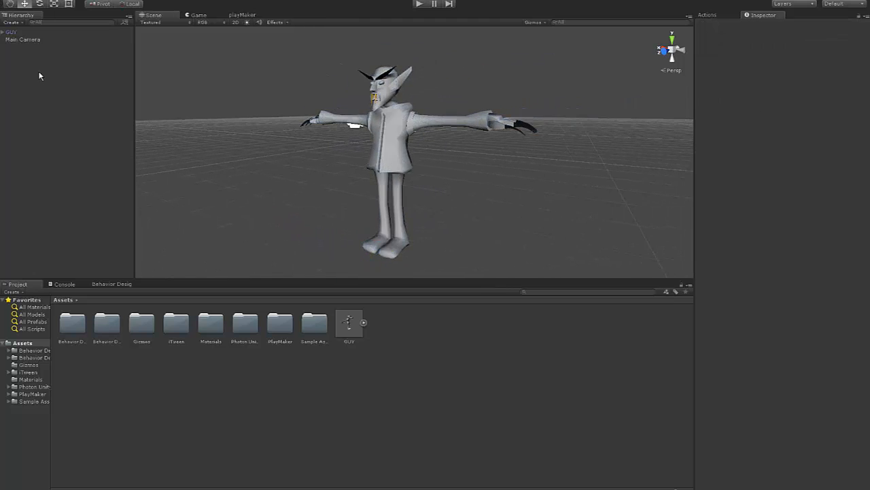
Set the rig animation type of the GUY model asset to Humanoid and apply the import settings
left_click(16, 33)
left_click(349, 325)
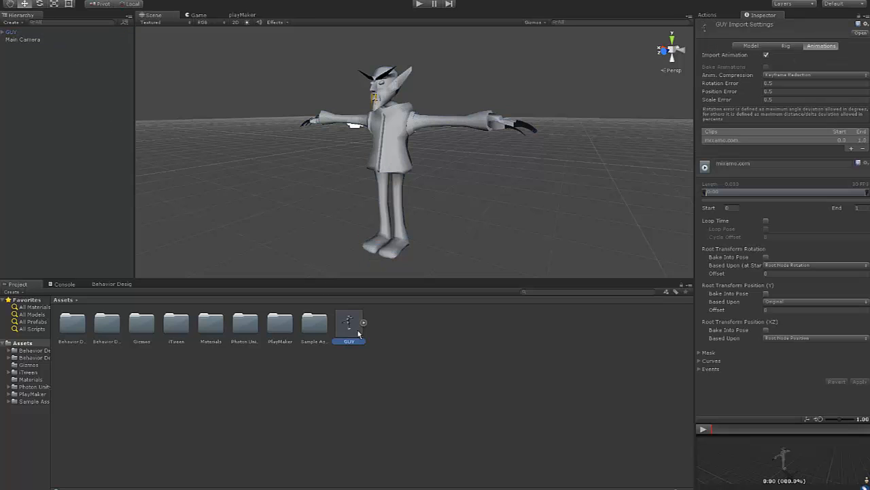
left_click(788, 46)
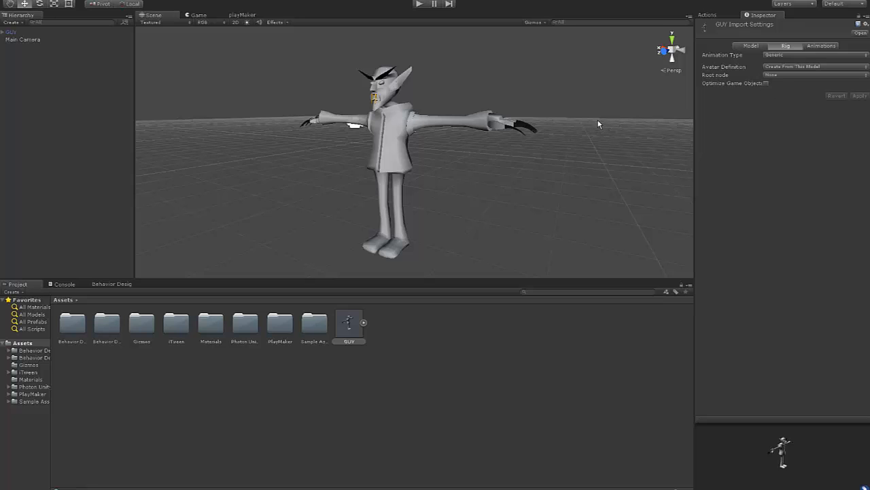
left_click_drag(479, 173, 494, 149, "alt")
left_click(499, 152)
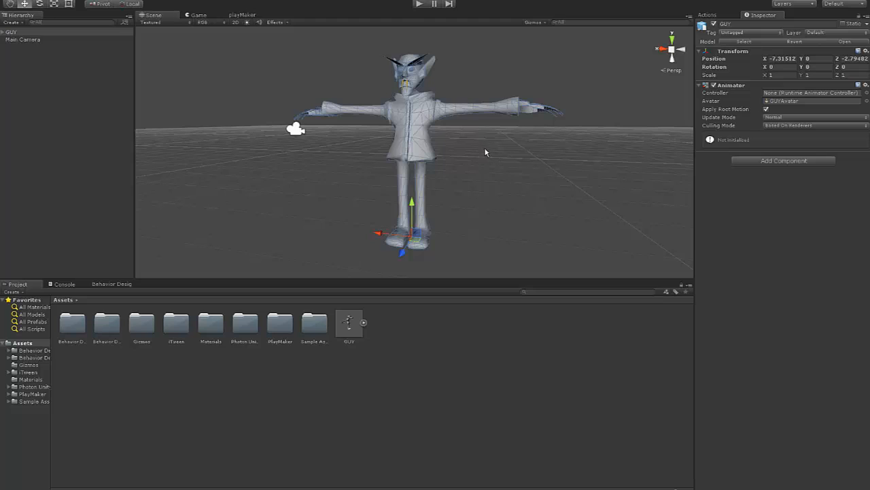
left_click(350, 323)
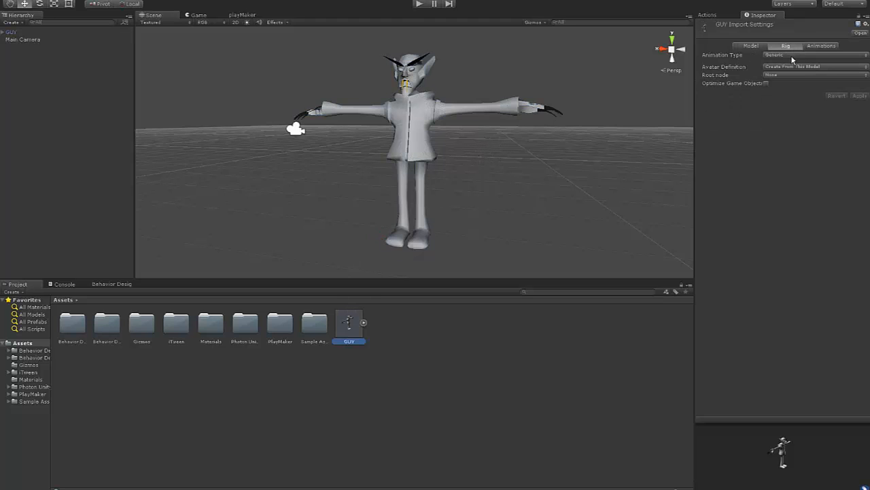
left_click(788, 58)
left_click(782, 86)
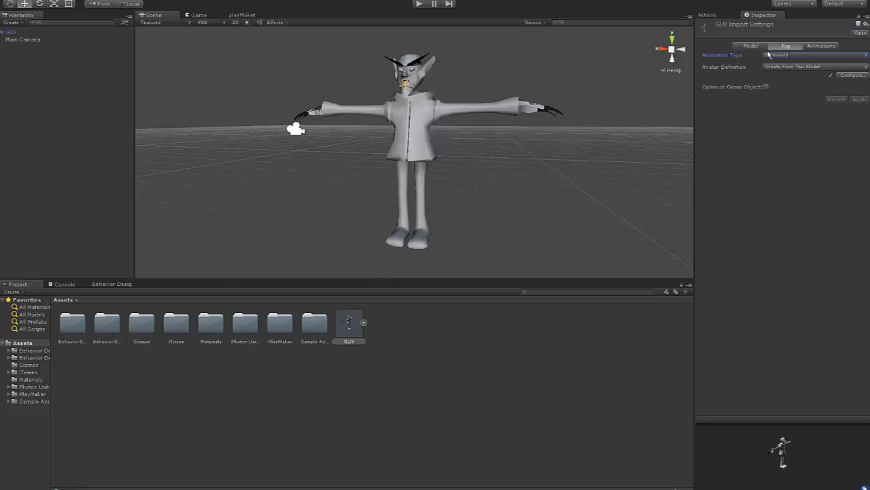
left_click(821, 46)
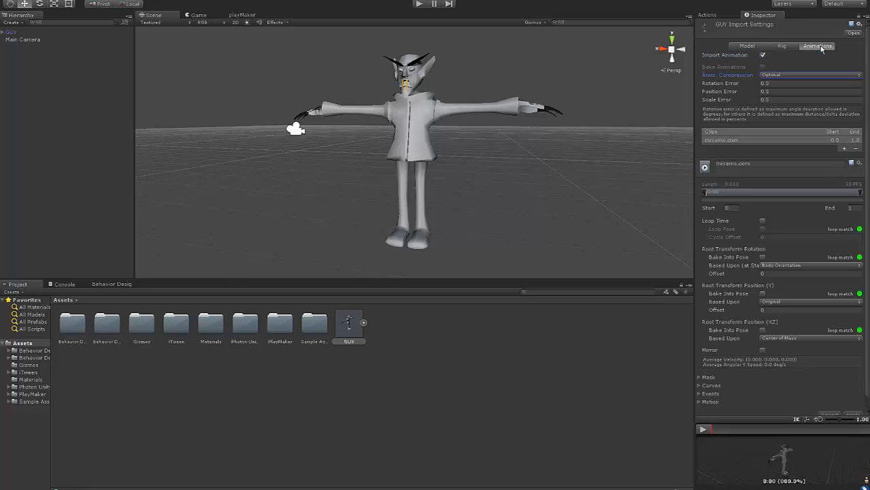
left_click(787, 46)
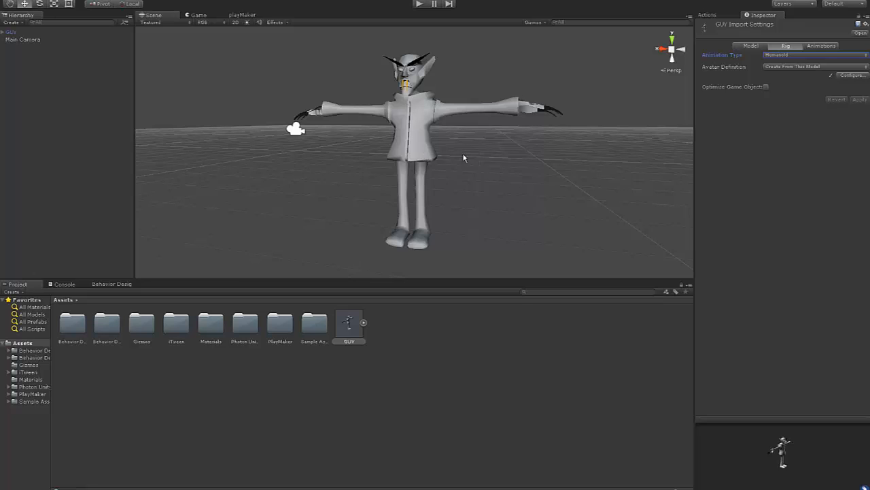
left_click_drag(422, 157, 446, 160, "alt")
right_click_drag(448, 159, 435, 160, "alt")
left_click_drag(435, 160, 446, 165, "alt")
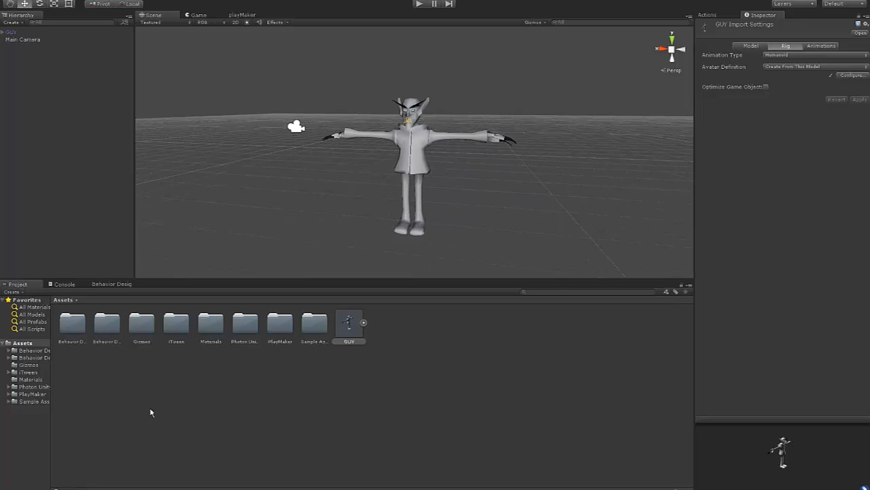
Switch to Mixamo in the browser, browse the 3D Animations for GUY and open a walking motion in the editor
left_click(80, 487)
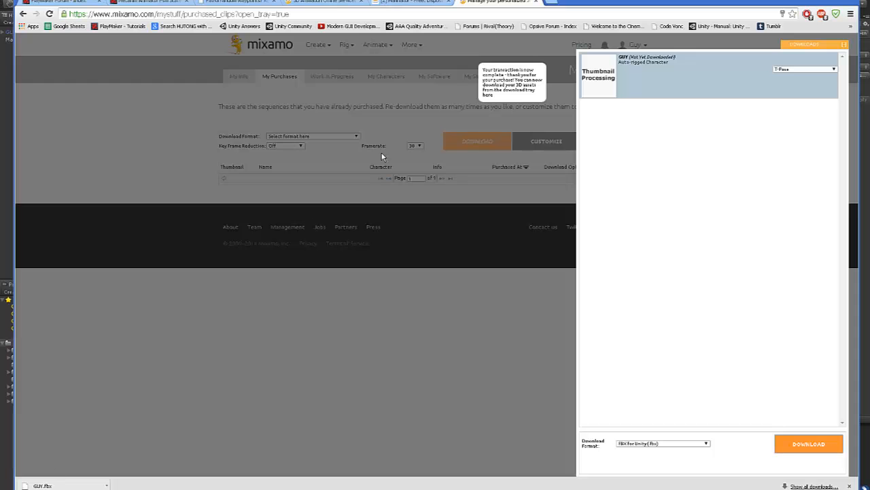
left_click(800, 46)
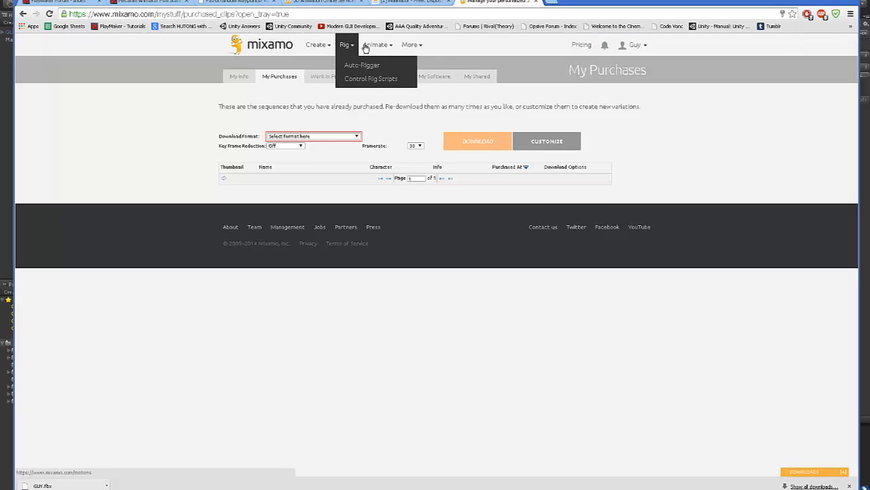
mouse_move(392, 47)
left_click(387, 65)
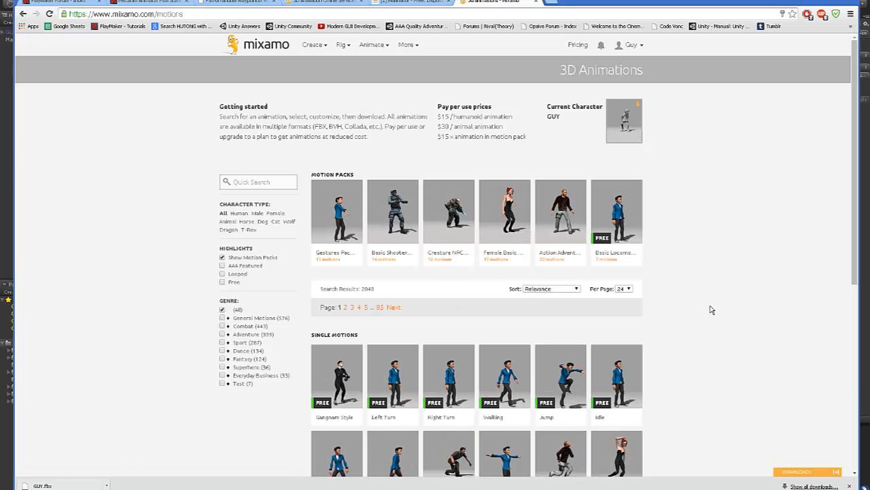
scroll(709, 306, "down", 1)
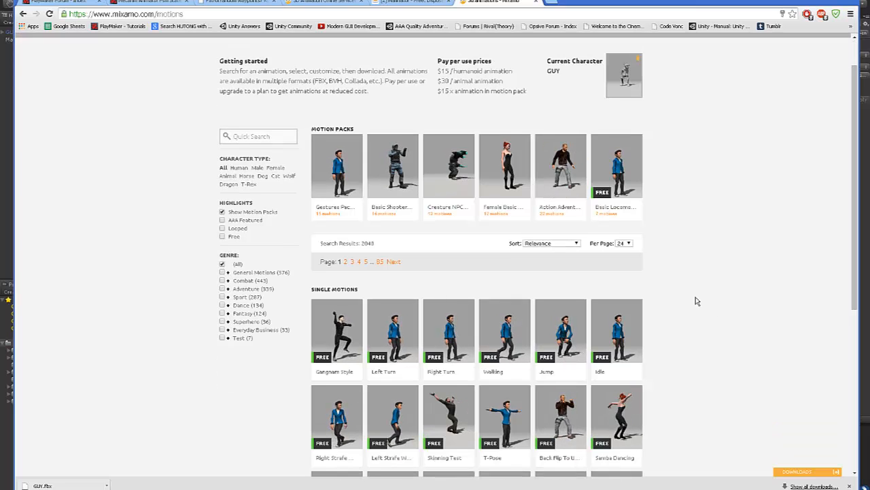
scroll(696, 301, "down", 1)
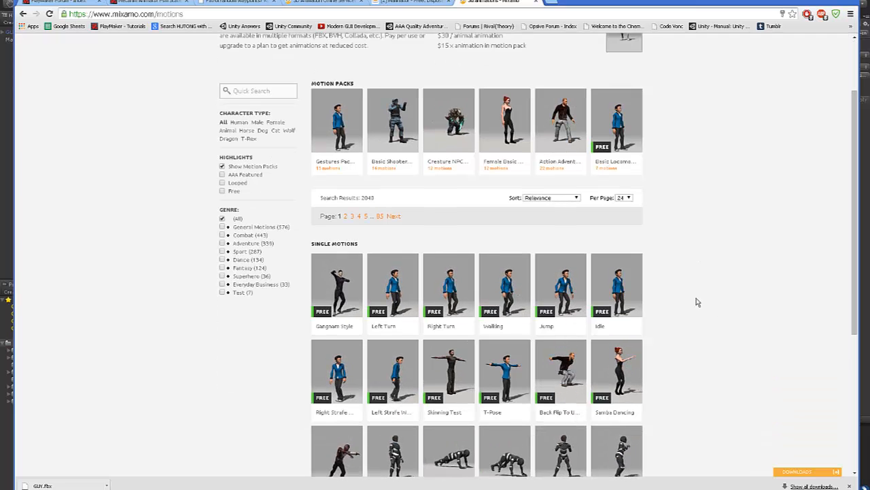
scroll(696, 301, "down", 1)
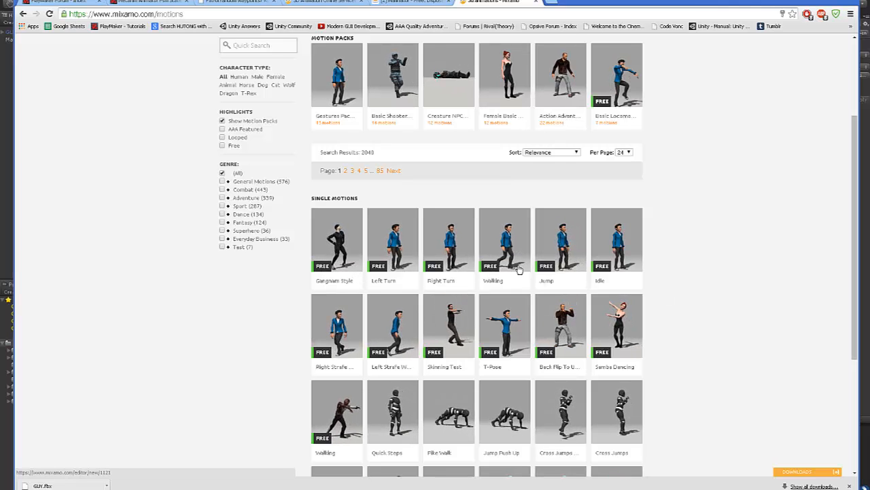
scroll(519, 269, "down", 1)
scroll(519, 270, "down", 1)
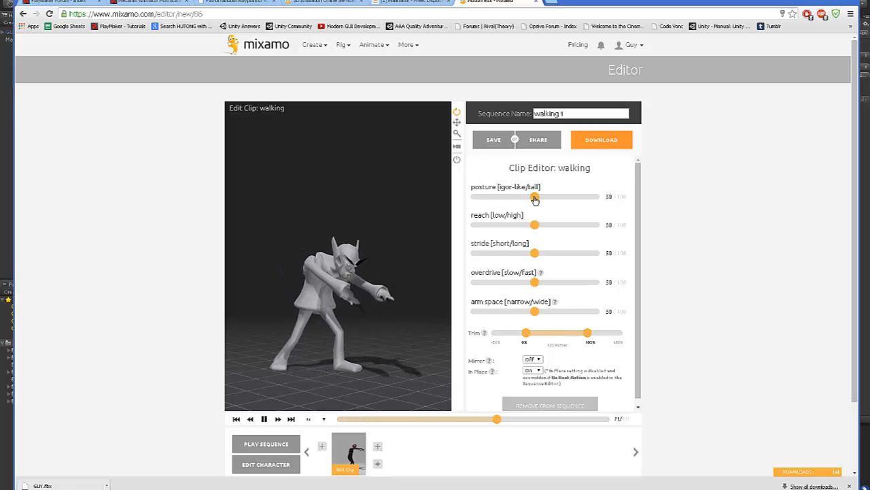
Set the walking clip's posture to 16 and download walking 1 with Include Skin in the FBX for Unity (.fbx) format
left_click_drag(534, 197, 494, 197)
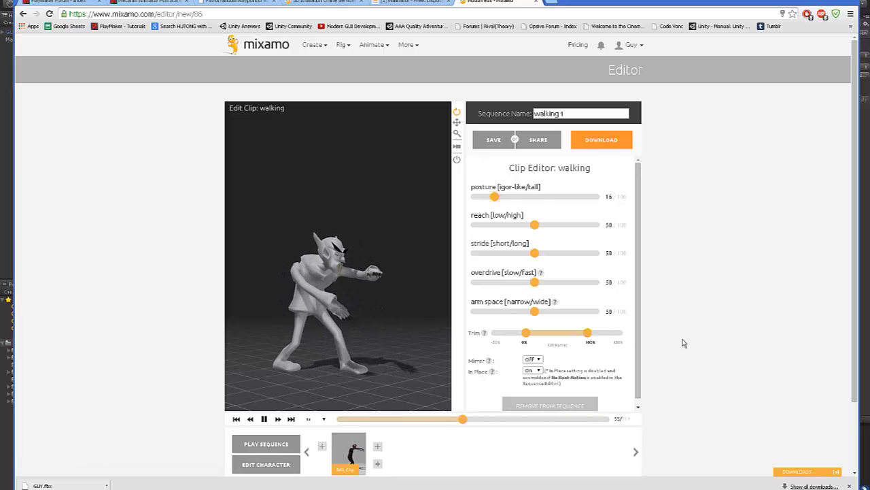
left_click(609, 142)
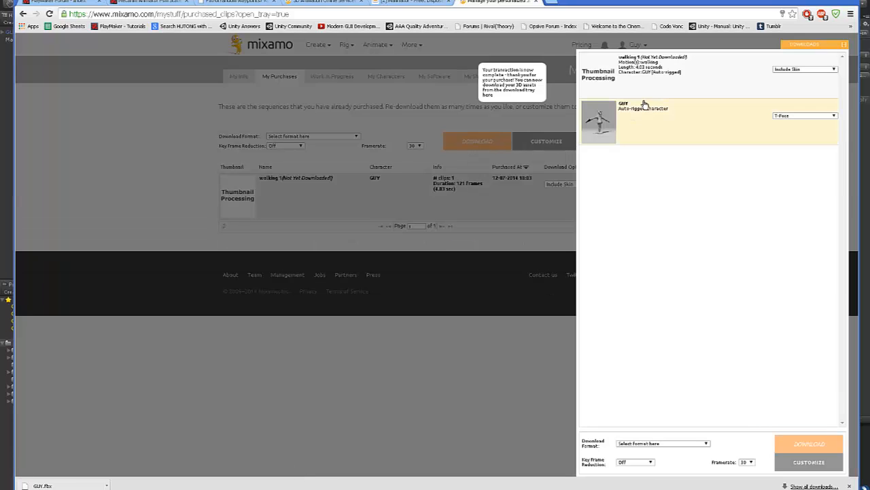
left_click(663, 83)
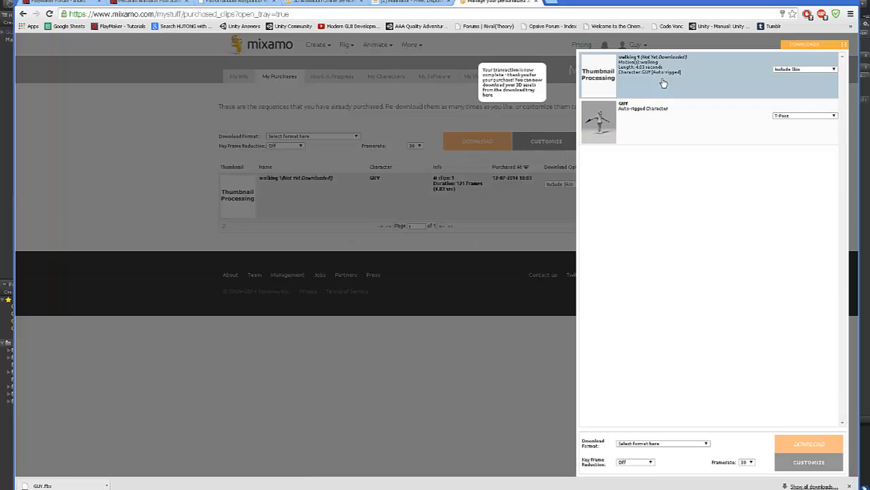
left_click(663, 443)
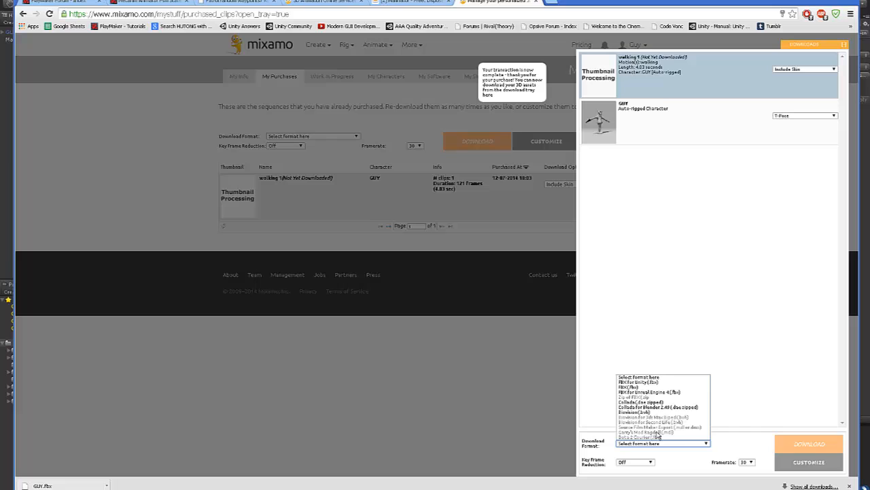
left_click(646, 387)
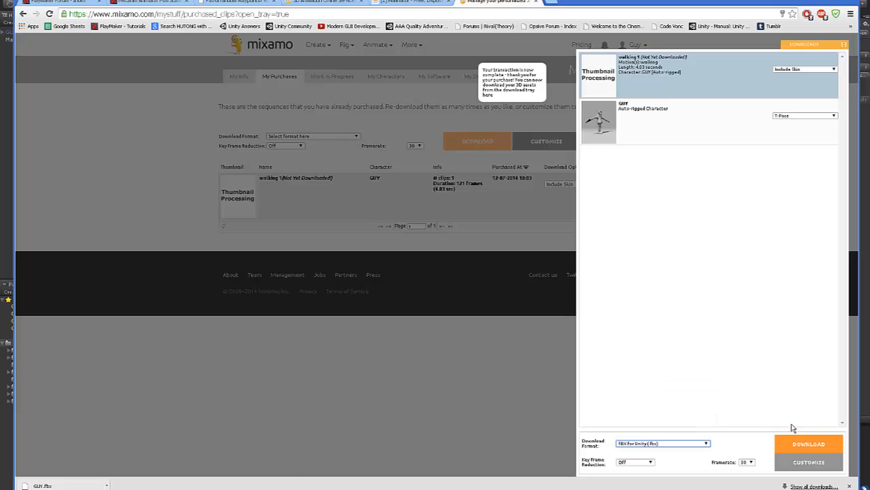
left_click(799, 445)
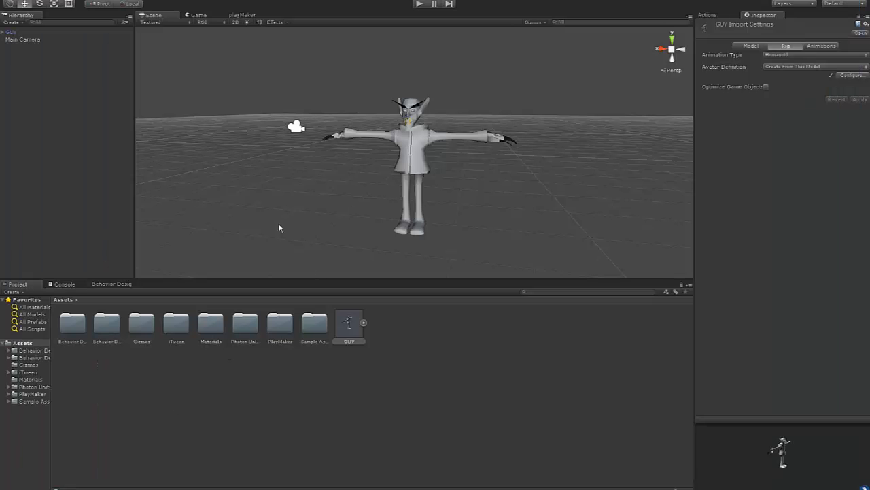
right_click(236, 391)
left_click(265, 312)
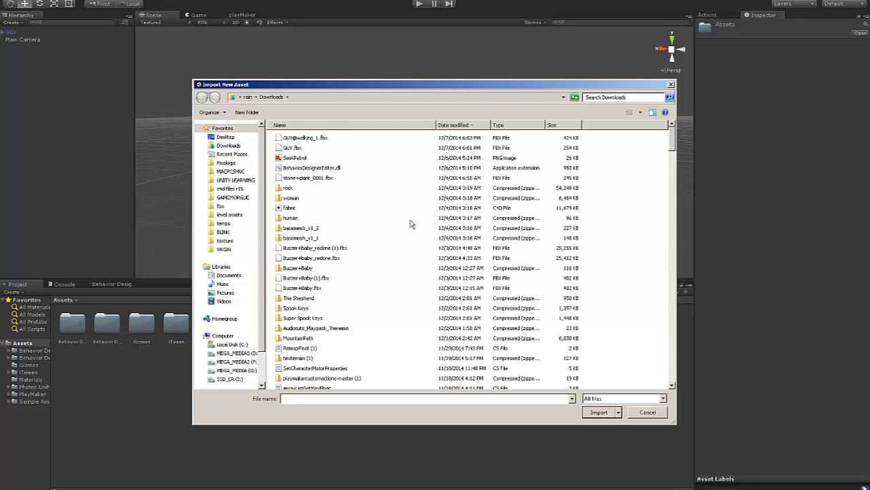
left_click(229, 147)
left_click(303, 138)
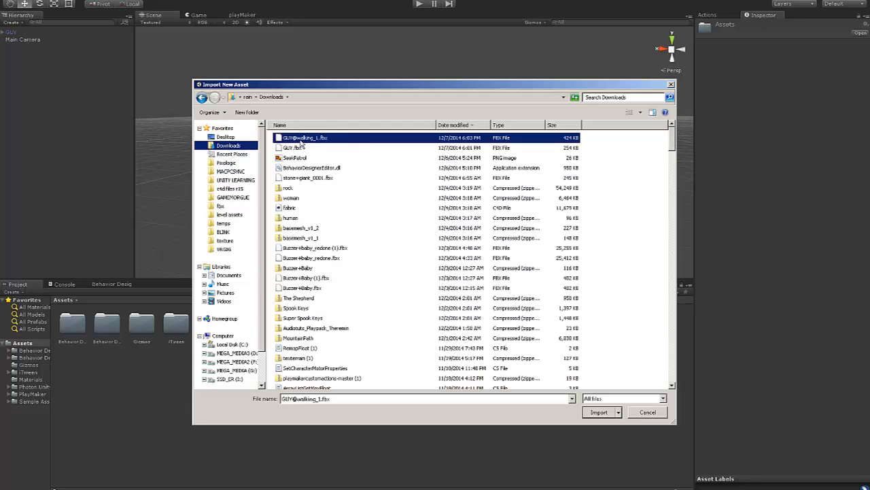
left_click(599, 412)
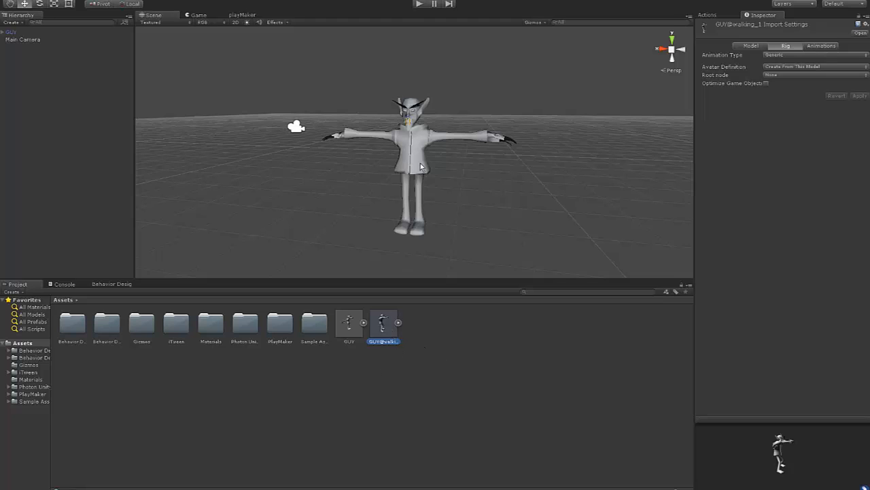
Create an Animator Controller named GUY in Assets and assign it to the GUY model in the scene
right_click(371, 379)
mouse_move(382, 385)
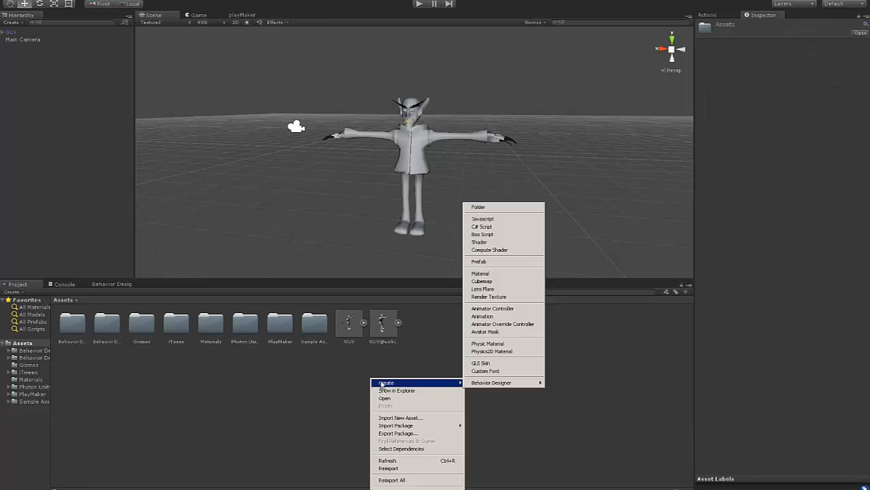
left_click(492, 308)
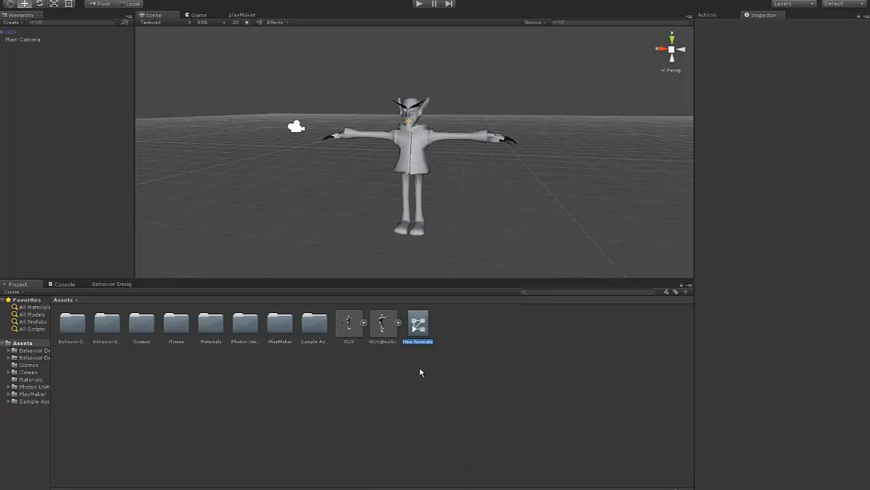
key("Return")
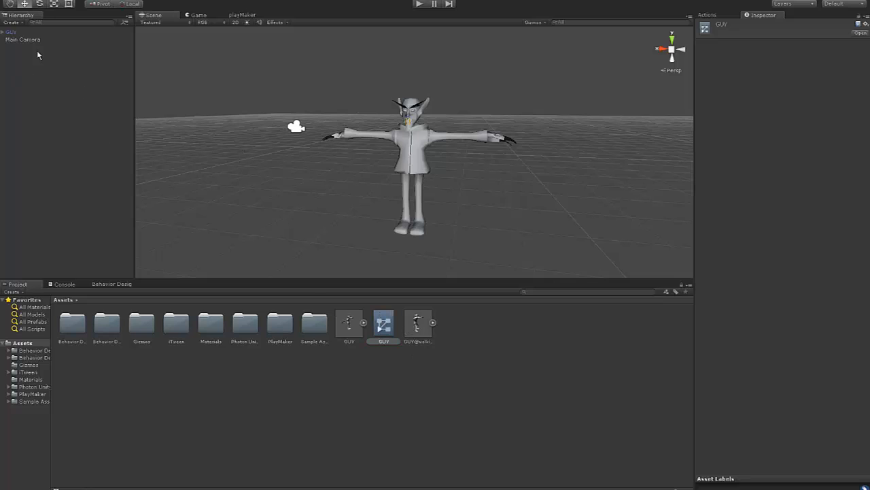
left_click_drag(16, 33, 17, 34)
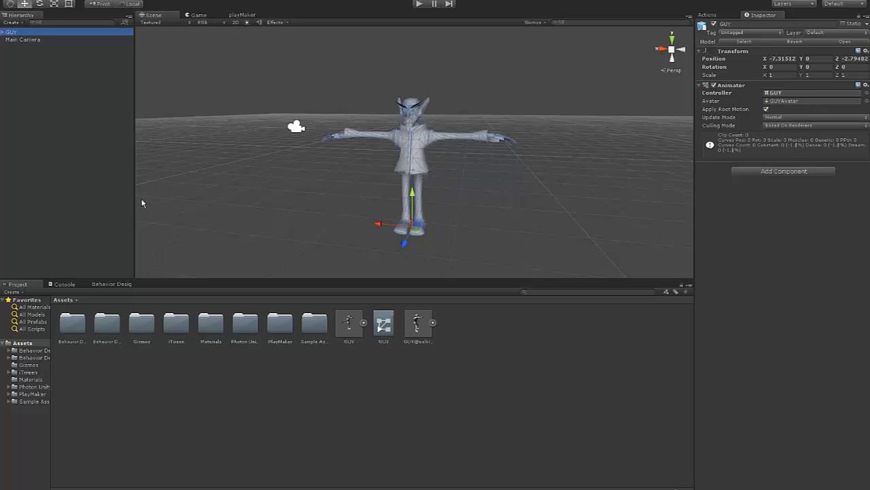
Open the Animator window for the GUY controller and add the walking_1 clip from GUY@walking_1 as a state in the Base Layer
left_click(198, 0)
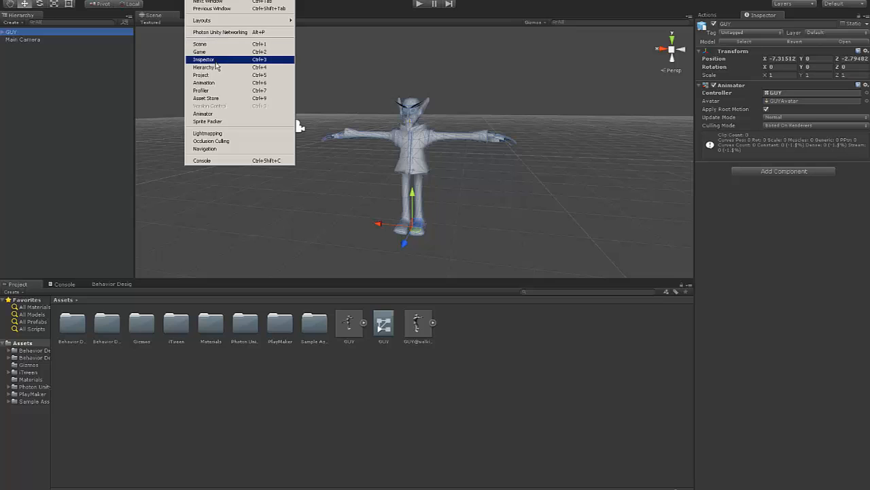
left_click(204, 114)
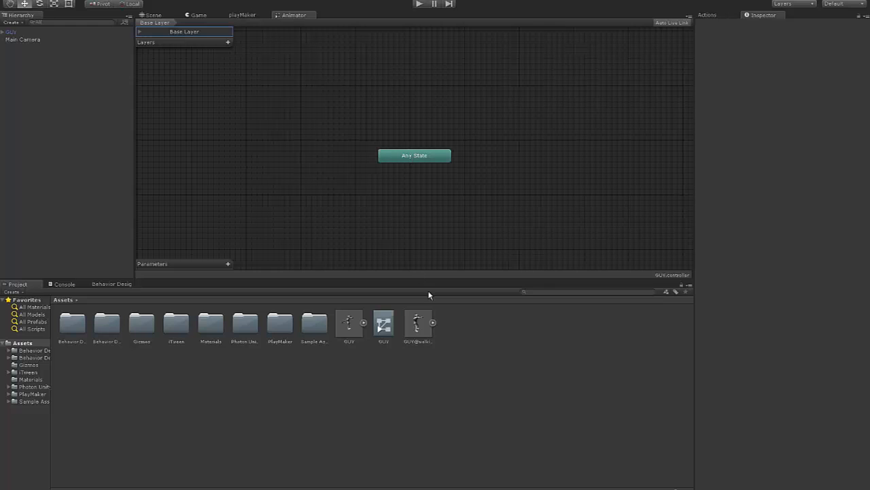
left_click(432, 322)
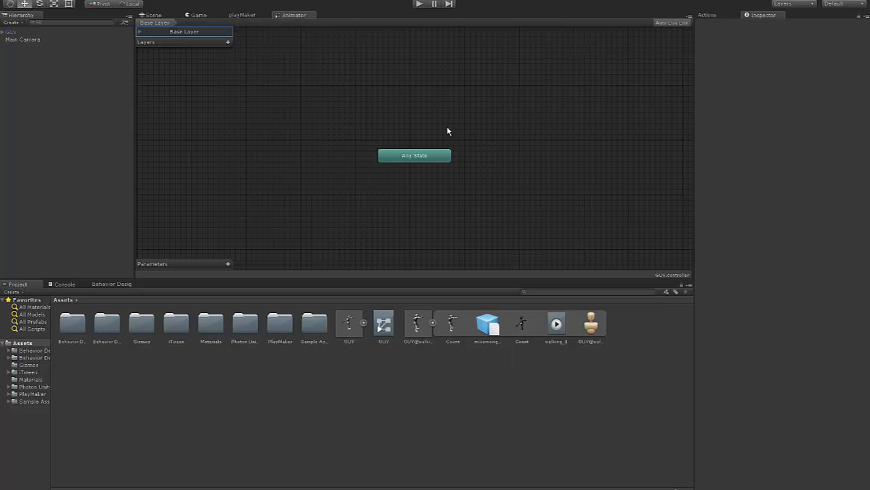
middle_click_drag(455, 151, 431, 140)
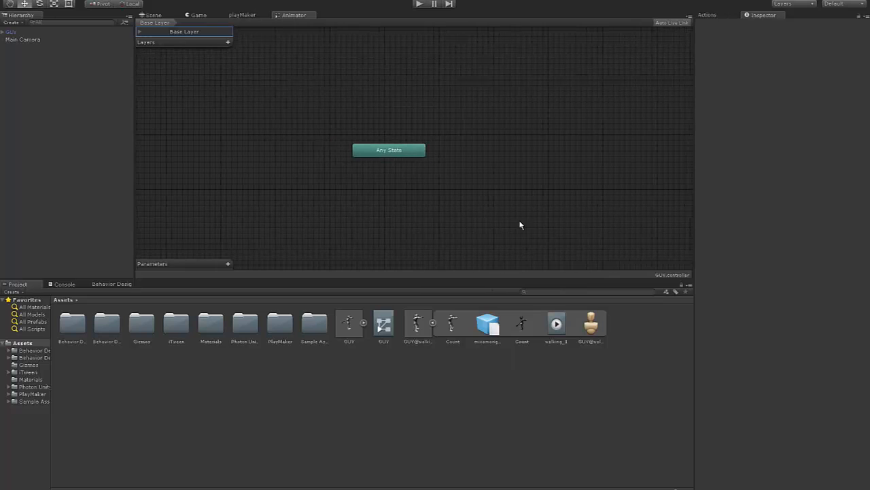
left_click_drag(498, 136, 538, 126)
right_click(497, 133)
left_click(491, 134)
Return to the Scene view and add a 3D plane to the scene
left_click(232, 15)
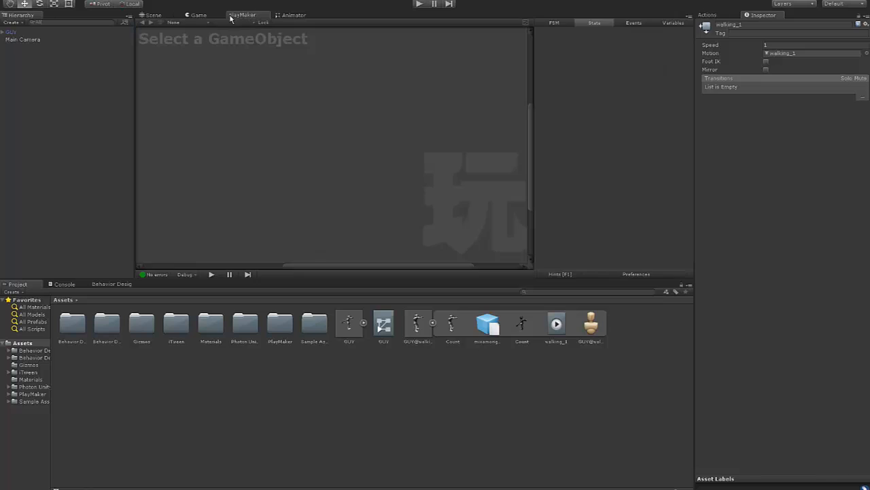
left_click(206, 15)
left_click(169, 15)
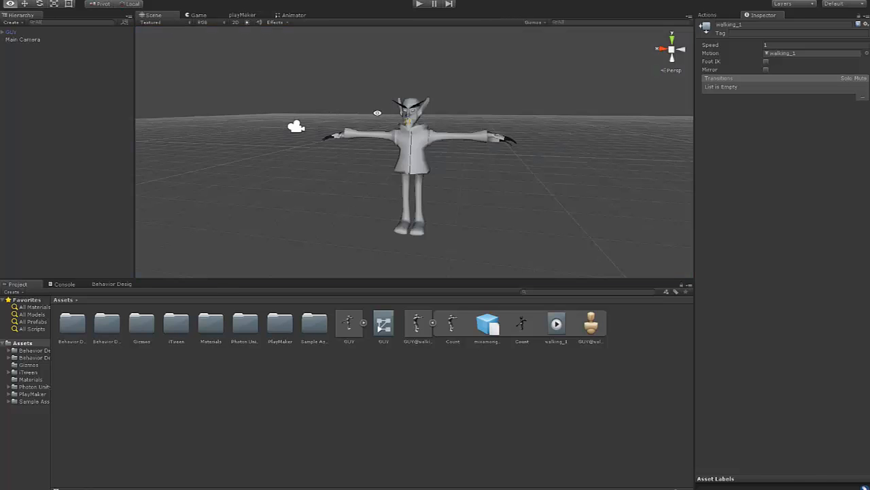
left_click_drag(378, 113, 336, 106, "alt")
left_click(65, 0)
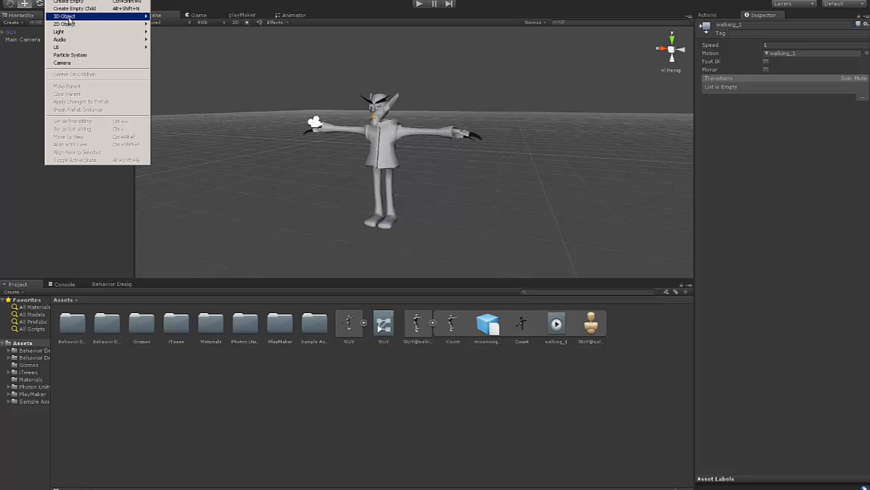
mouse_move(68, 17)
left_click(167, 47)
Set the plane's scale to 20 in X and 20 in Z
left_click_drag(436, 171, 389, 189, "alt")
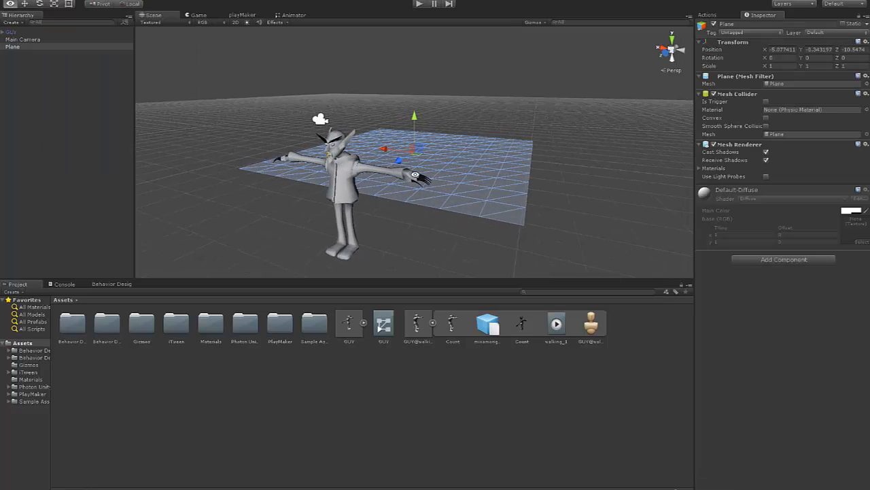
scroll(524, 132, "down", 2, "alt")
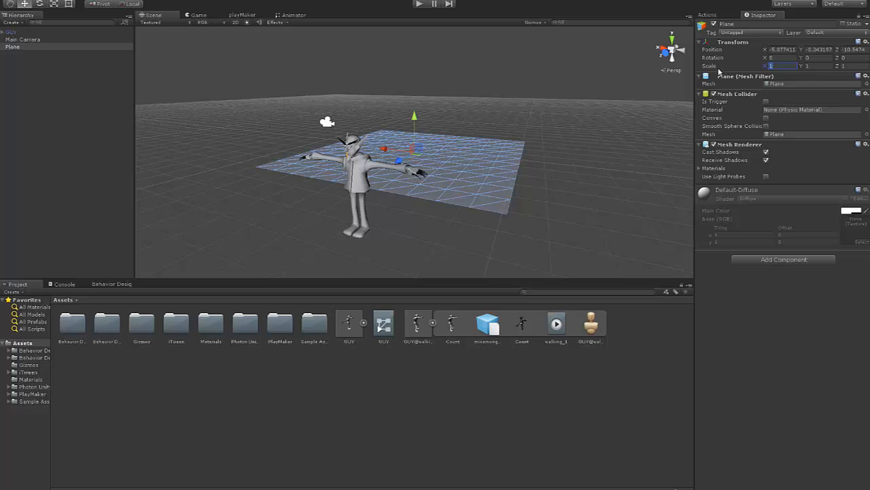
type("20")
key("Tab")
type("20")
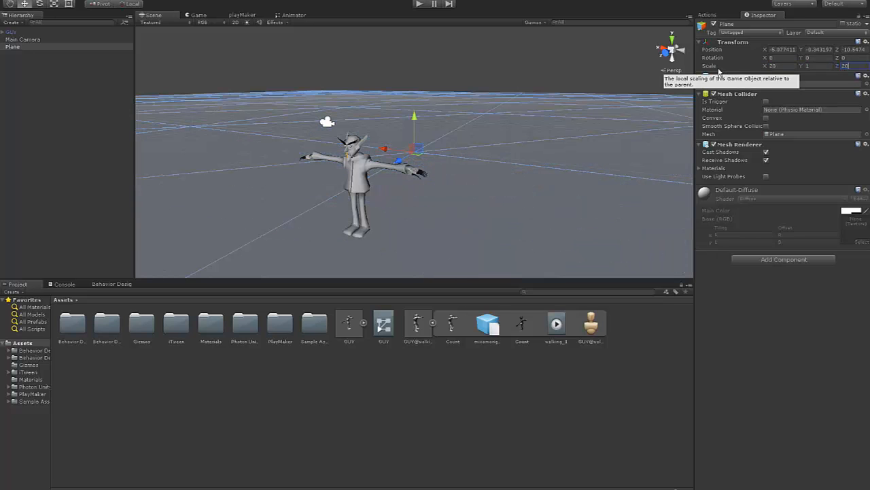
Add a directional light to the scene
mouse_move(462, 174)
left_mouse_down("alt")
mouse_move(428, 169)
mouse_move(460, 171)
mouse_move(466, 138)
mouse_move(463, 168)
left_mouse_up("alt")
left_click(61, 0)
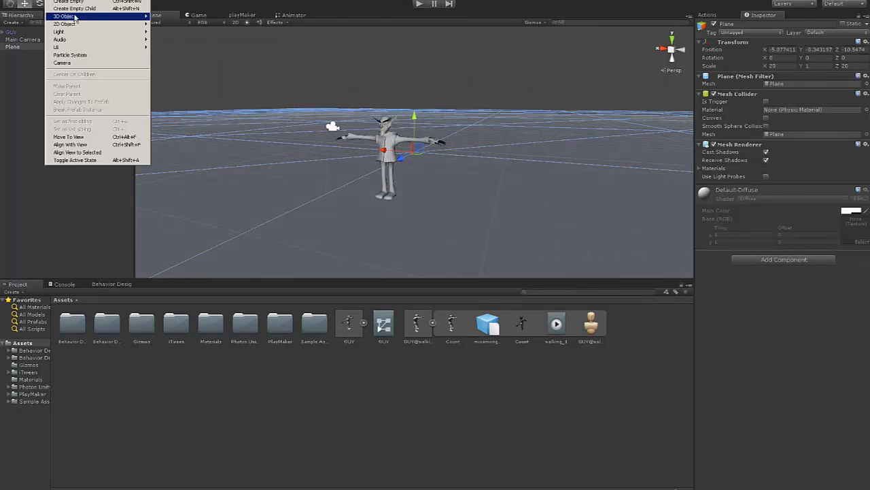
mouse_move(72, 19)
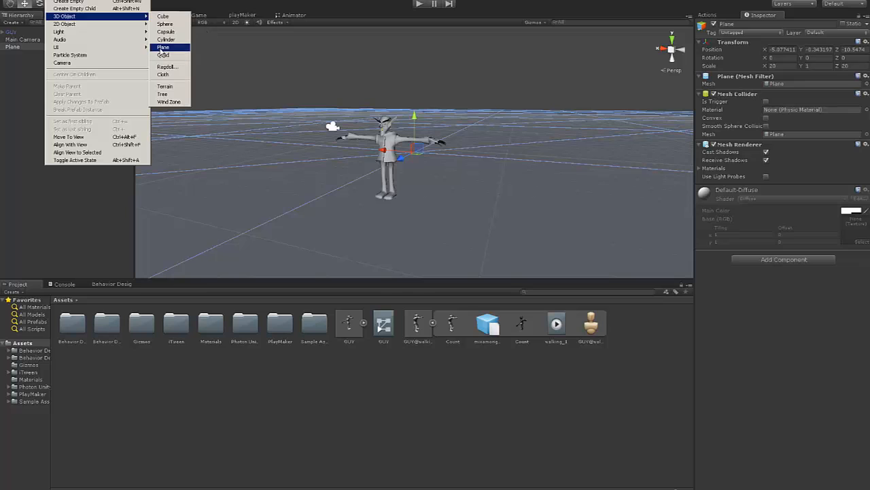
mouse_move(88, 33)
left_click(171, 31)
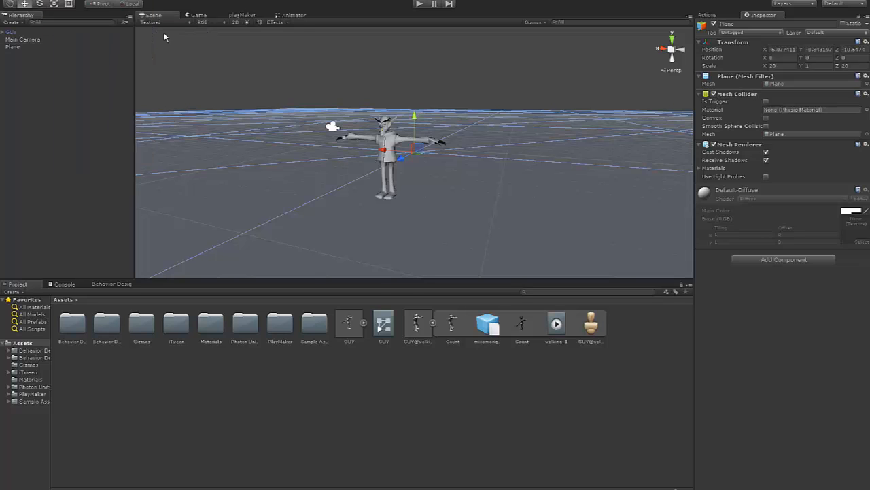
Rotate the directional light to about X 4.2, Y -172.5, Z 64.4 and move it to about X -8.42, Y 3.1, Z -10.36
key("e")
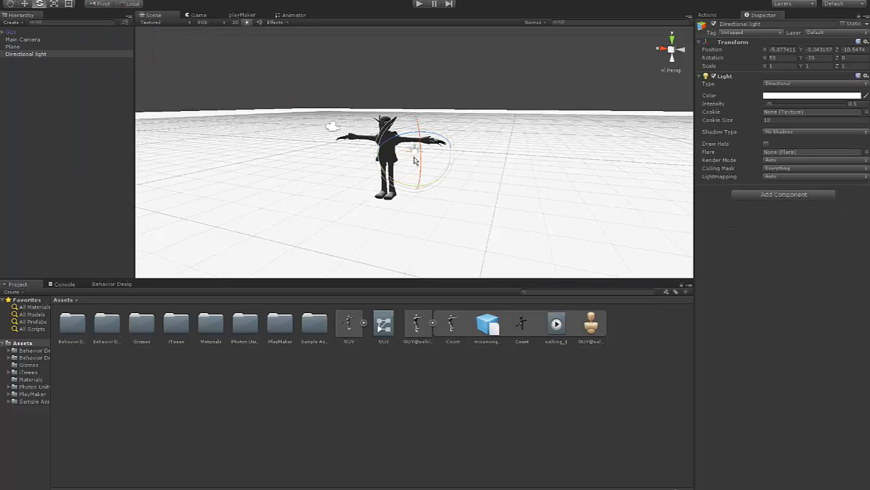
left_click_drag(435, 157, 476, 121)
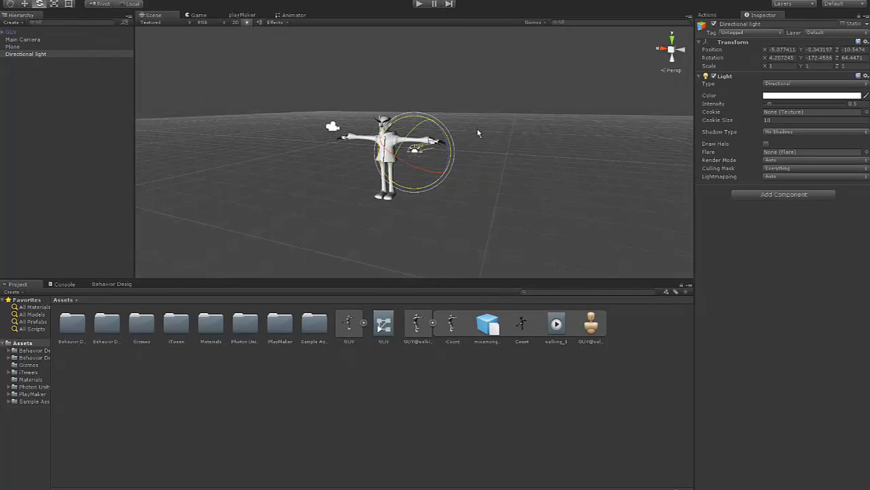
key("w")
key("e")
key("w")
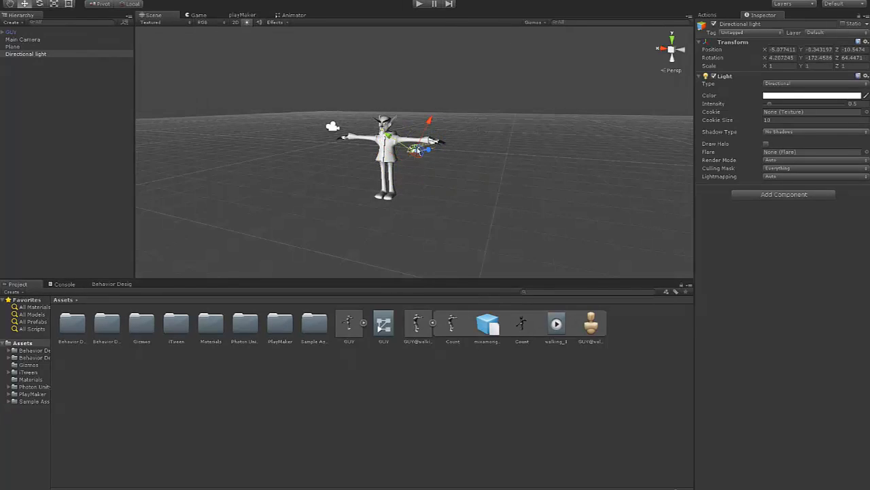
left_click_drag(418, 150, 478, 89)
mouse_move(431, 136)
left_mouse_down("alt")
mouse_move(426, 151)
mouse_move(432, 142)
left_mouse_up("alt")
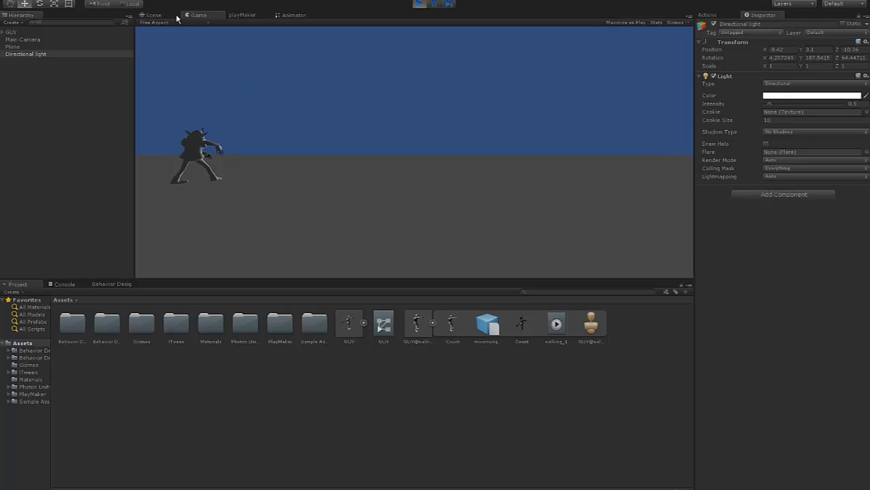
Enable Loop Time for the walking_1 clip in the GUY@walking_1 import settings, apply the change and stop play mode
left_click(153, 16)
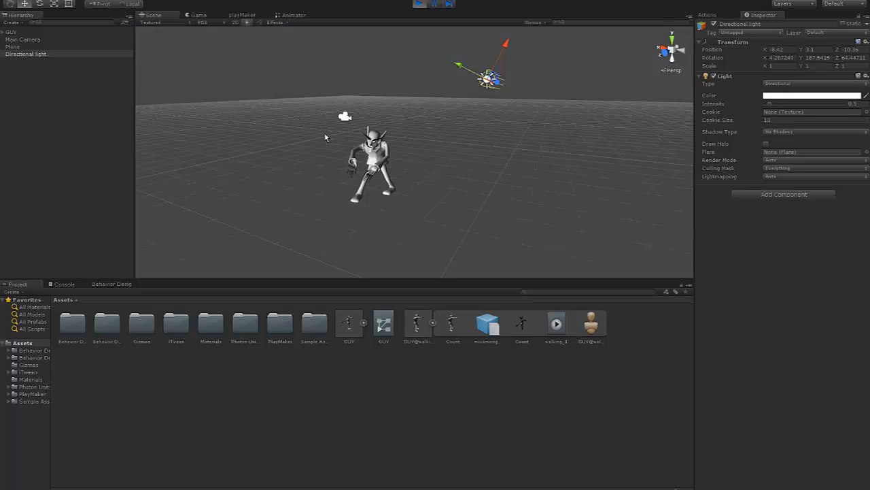
left_click(556, 324)
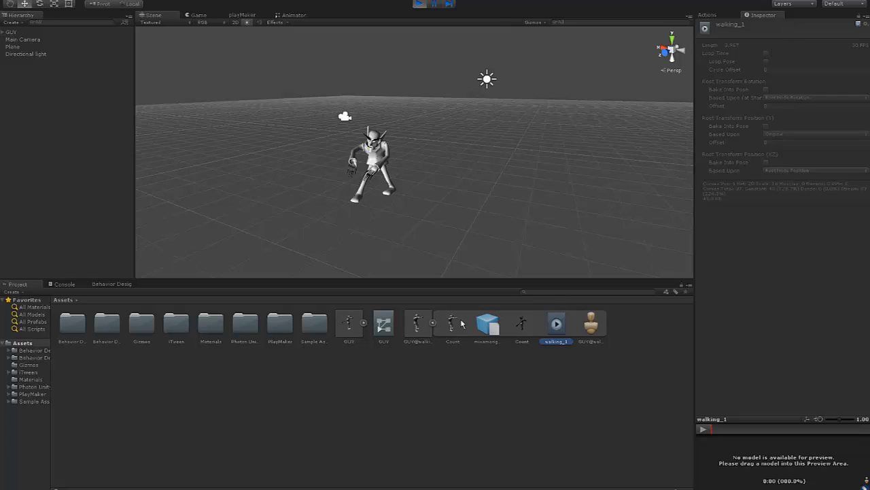
left_click(417, 324)
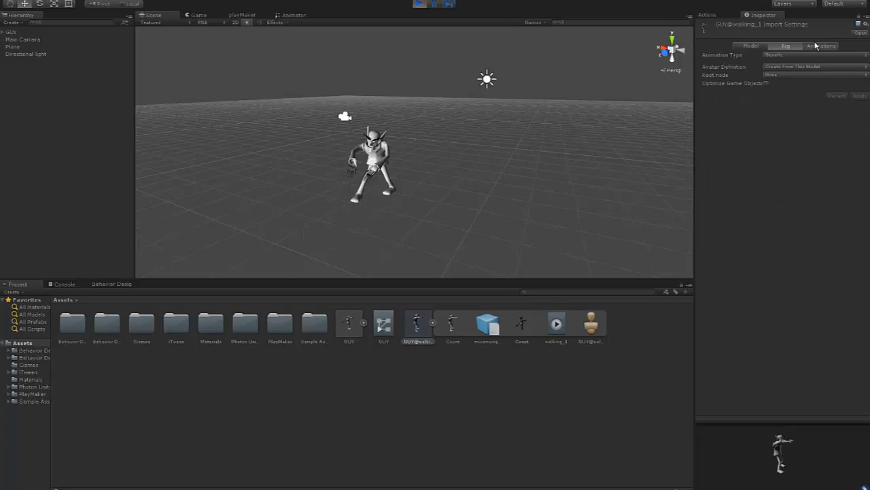
left_click(819, 46)
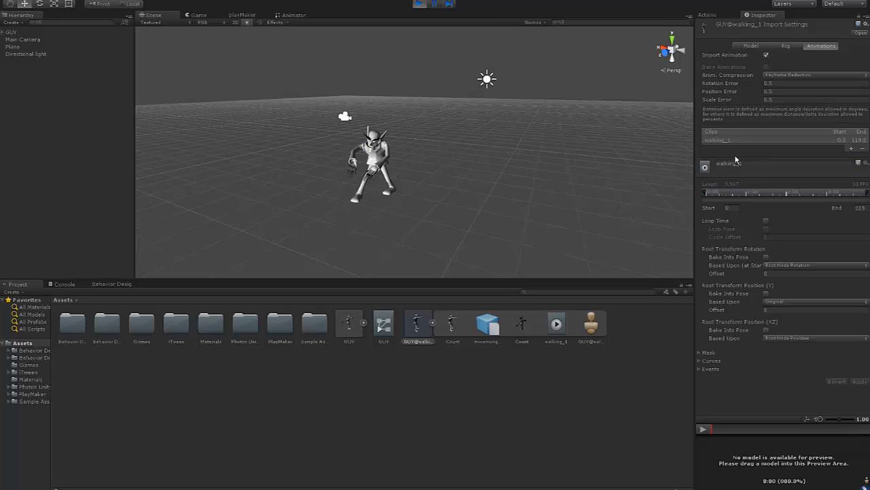
left_click(766, 221)
left_click(859, 382)
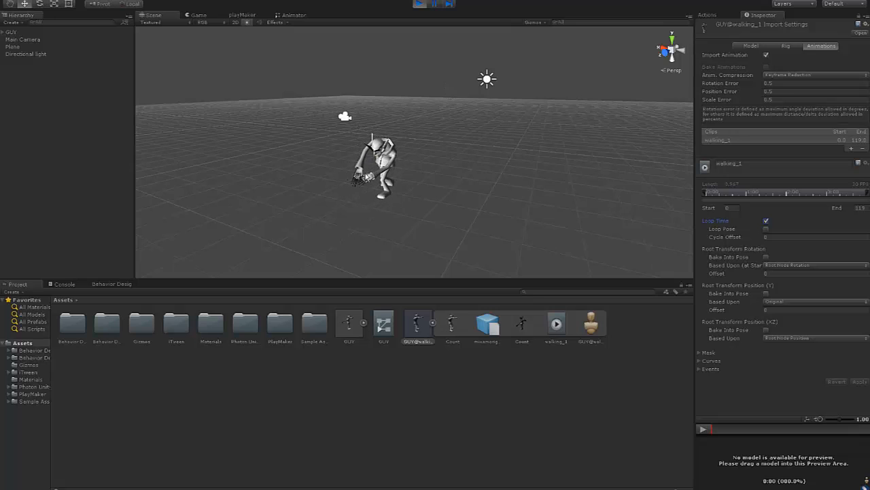
left_click(418, 4)
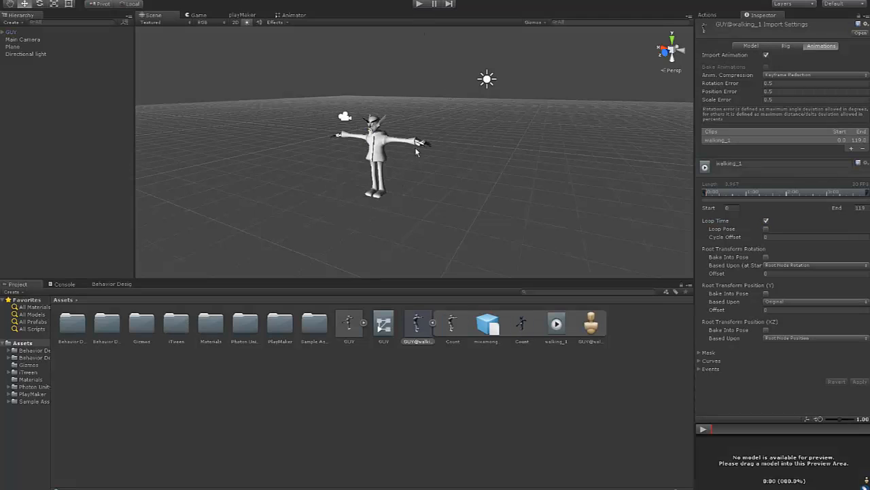
Set the GUY object's position to 0 in X and 0 in Z
left_click_drag(428, 133, 524, 143, "alt")
left_click(56, 47)
left_click(19, 33)
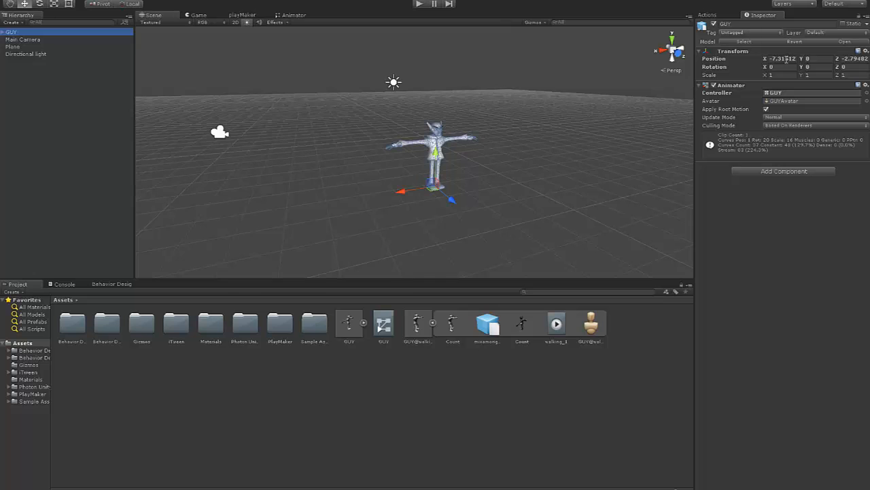
left_click(787, 59)
type("0")
key("Tab")
key("Tab")
type("0")
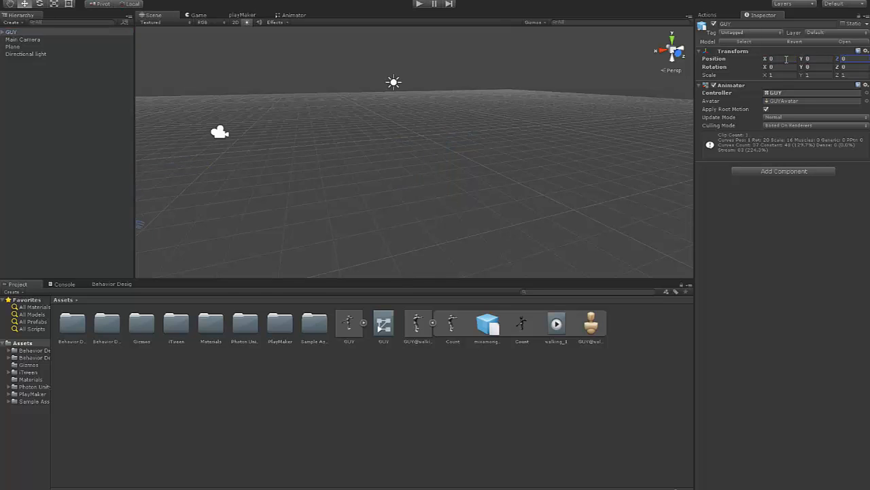
Examine the repositioned character and its surroundings in the Scene view from several angles and distances
left_click_drag(301, 126, 430, 155, "alt")
left_click(422, 139)
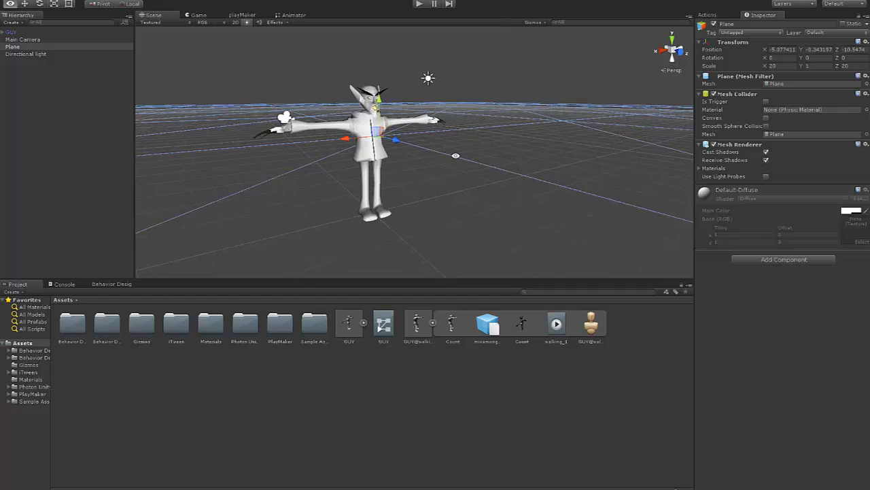
left_click_drag(454, 156, 401, 152, "alt")
left_click_drag(517, 167, 472, 154, "alt")
right_click_drag(472, 154, 461, 159, "alt")
mouse_move(461, 159)
left_mouse_down("alt")
mouse_move(472, 163)
mouse_move(445, 177)
mouse_move(439, 166)
mouse_move(449, 168)
left_mouse_up("alt")
left_click(466, 117)
right_click_drag(433, 162, 461, 141, "alt")
middle_click_drag(461, 142, 463, 170, "alt")
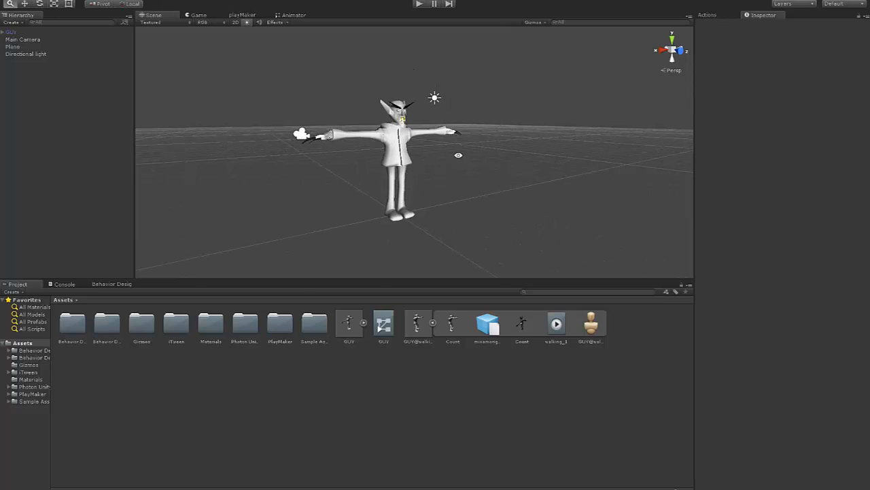
right_click_drag(456, 152, 436, 160, "alt")
middle_click_drag(438, 161, 431, 156, "alt")
Add a Nav Mesh Agent component to the GUY object
left_click(396, 147)
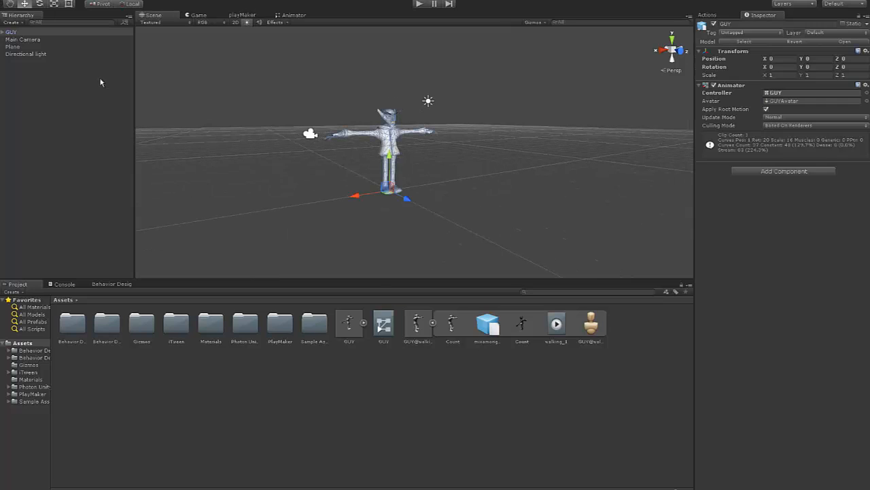
left_click(67, 74)
left_click(11, 31)
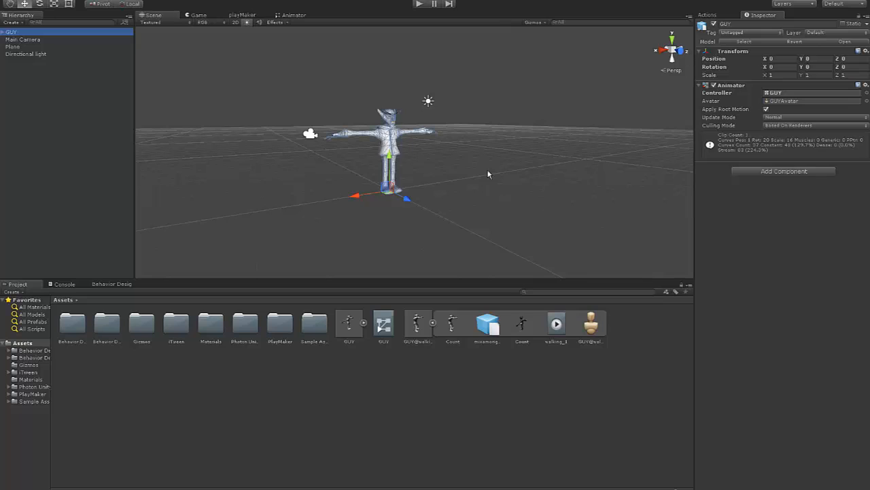
left_click(745, 171)
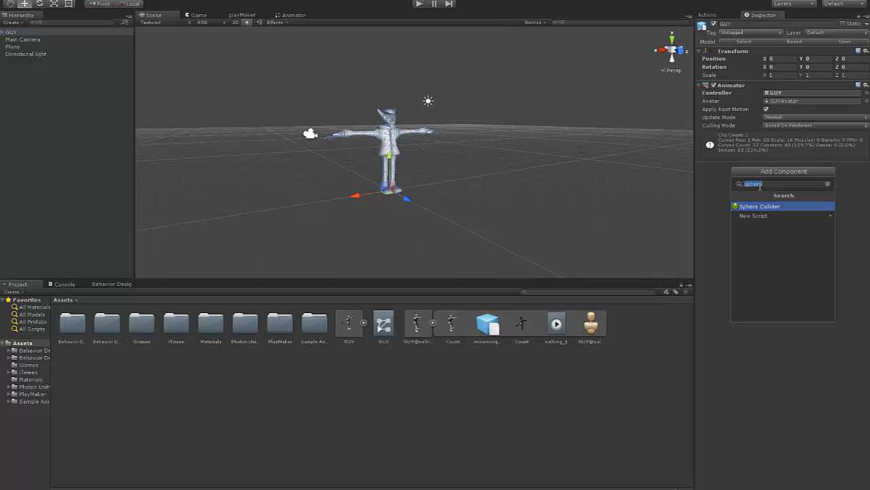
type("nav")
left_click(756, 206)
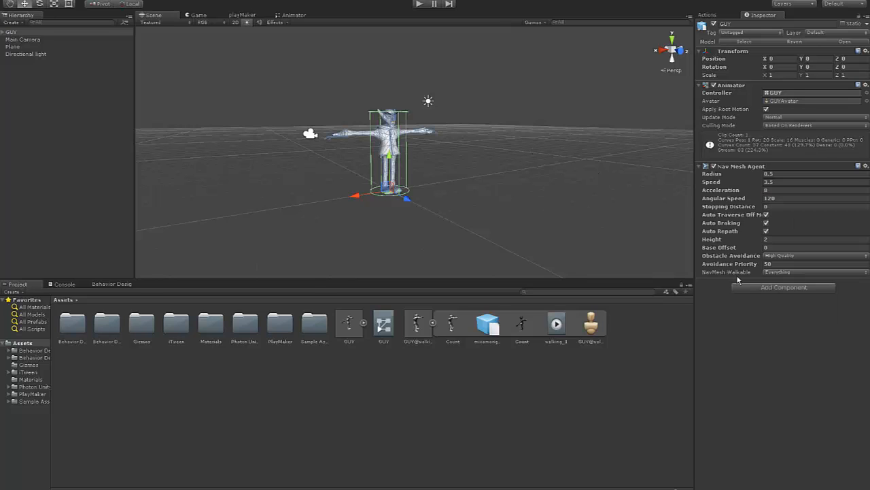
Add a Capsule Collider to the GUY object and set the collider's center Y to 1.06
left_click(758, 288)
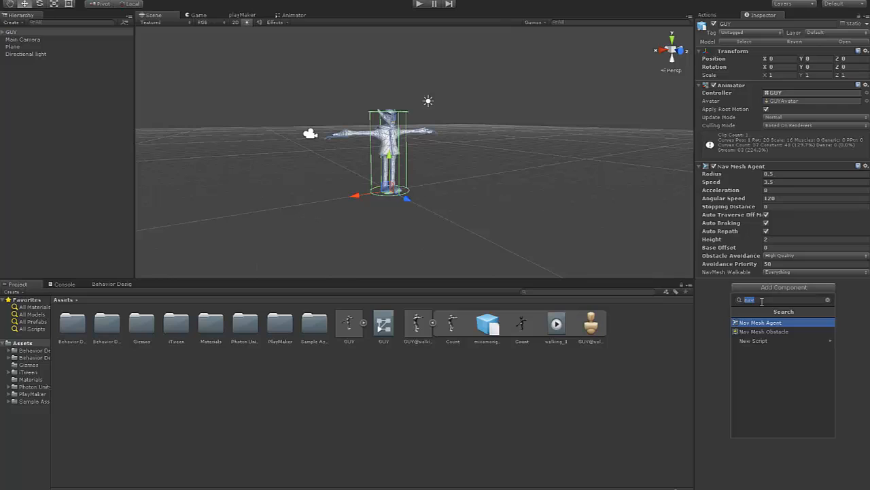
type("cap")
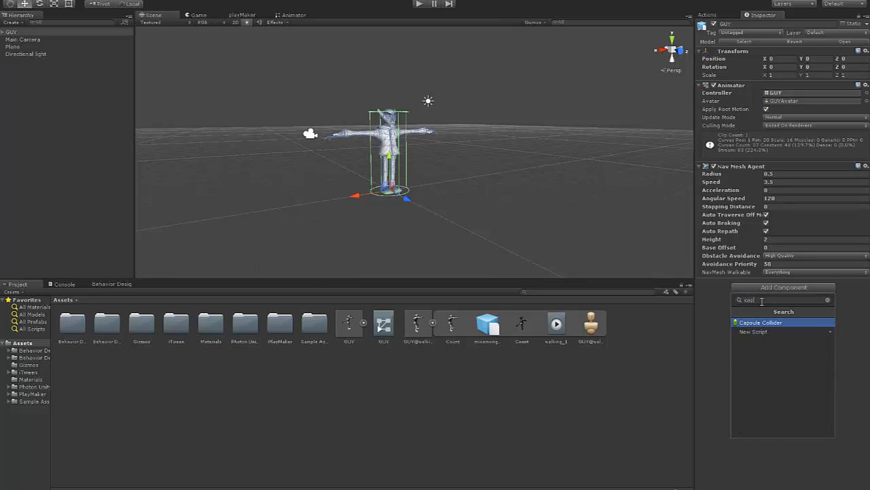
left_click(756, 322)
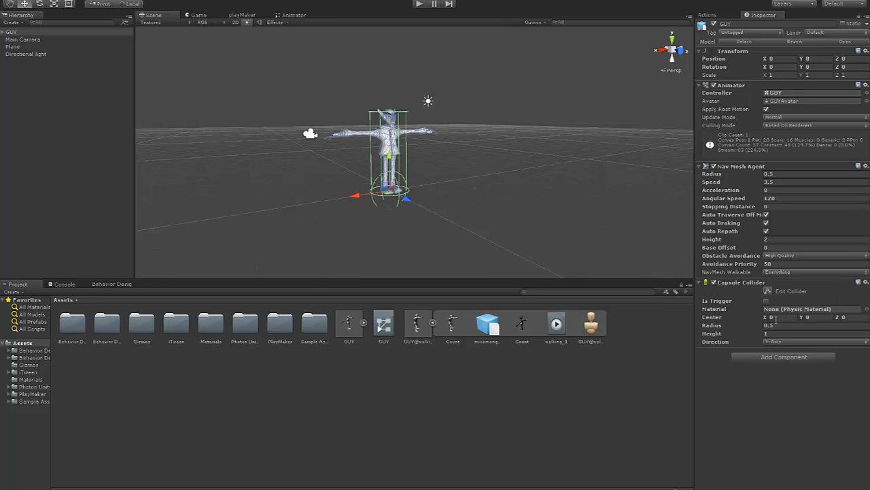
left_click_drag(800, 322, 817, 318)
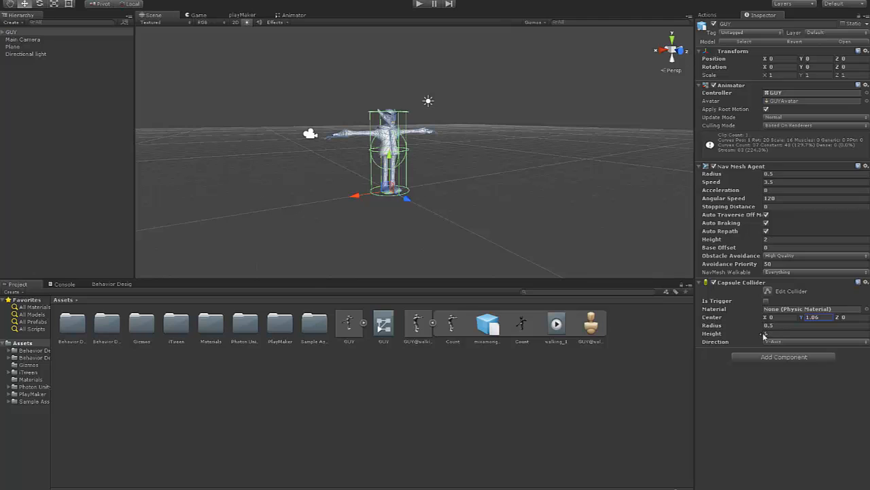
Set the height of the GUY object's Capsule Collider to 2.24 and check its fit around the character
left_click_drag(761, 335, 780, 332)
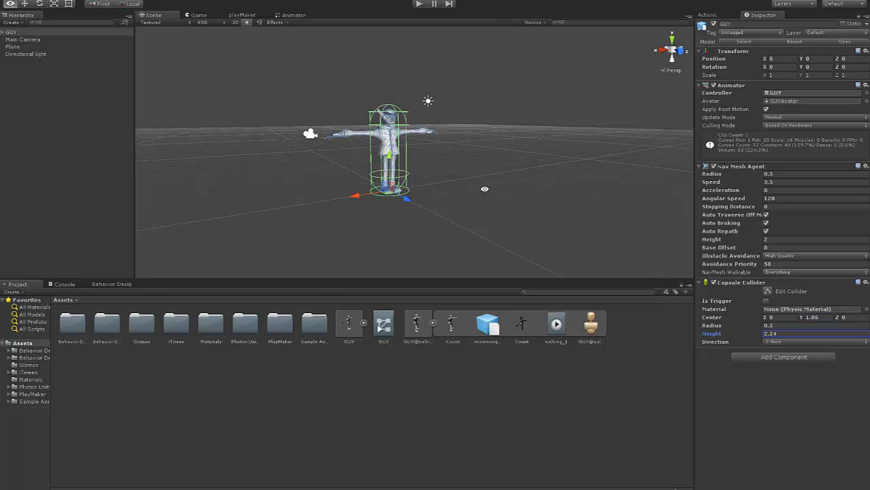
mouse_move(486, 189)
left_mouse_down("alt")
mouse_move(585, 194)
mouse_move(471, 193)
mouse_move(503, 198)
mouse_move(489, 201)
left_mouse_up("alt")
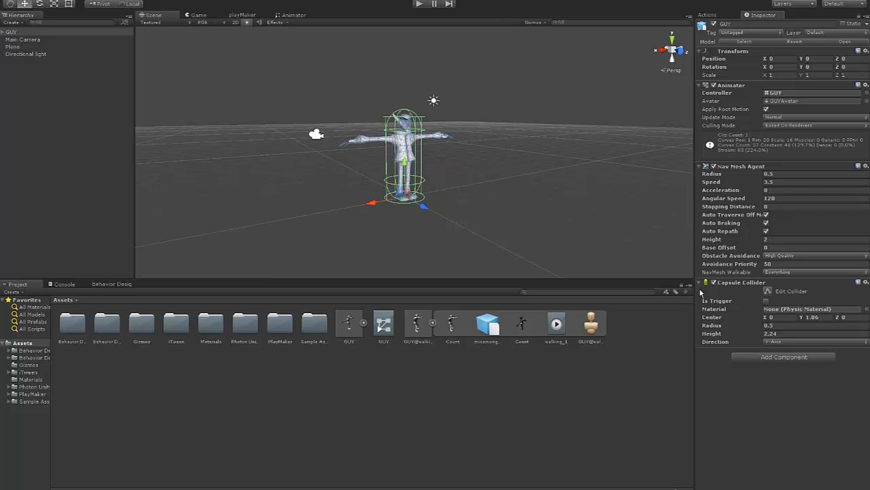
left_click_drag(470, 177, 429, 174, "alt")
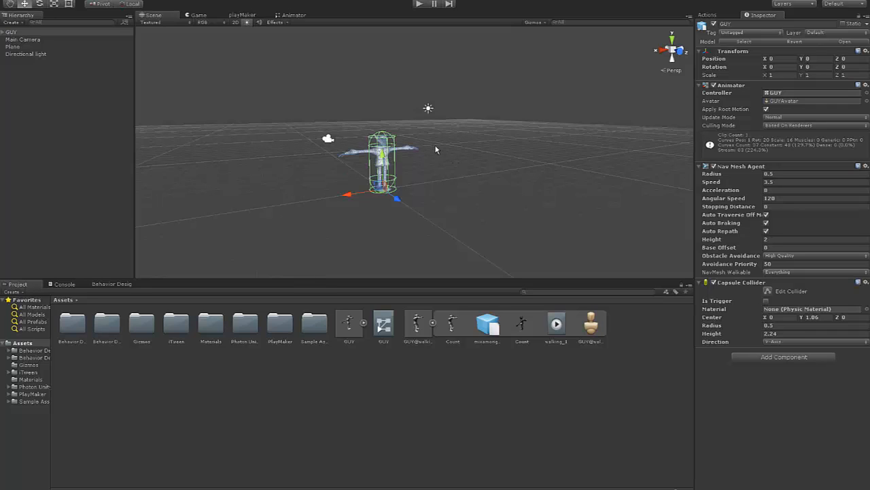
left_click_drag(404, 167, 412, 163, "alt")
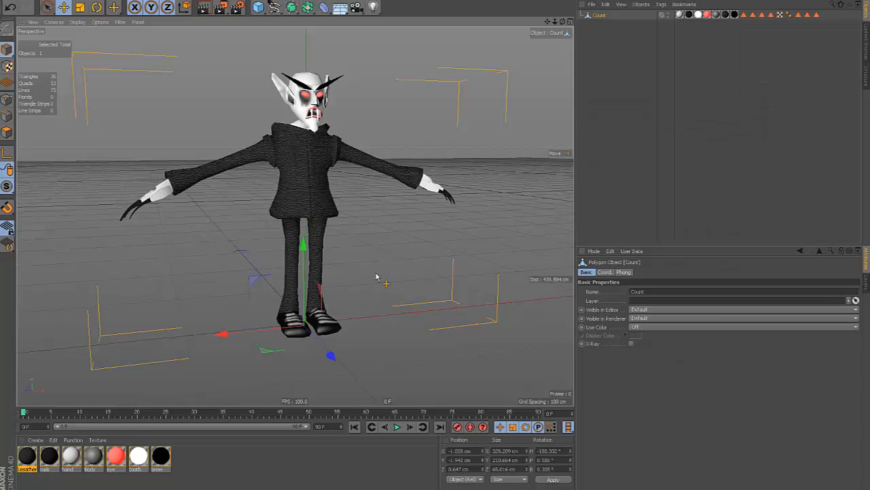
Switch to Cinema 4D, close all open projects and open the Content Browser to show the c4d project files
left_click_drag(388, 283, 401, 259, "alt")
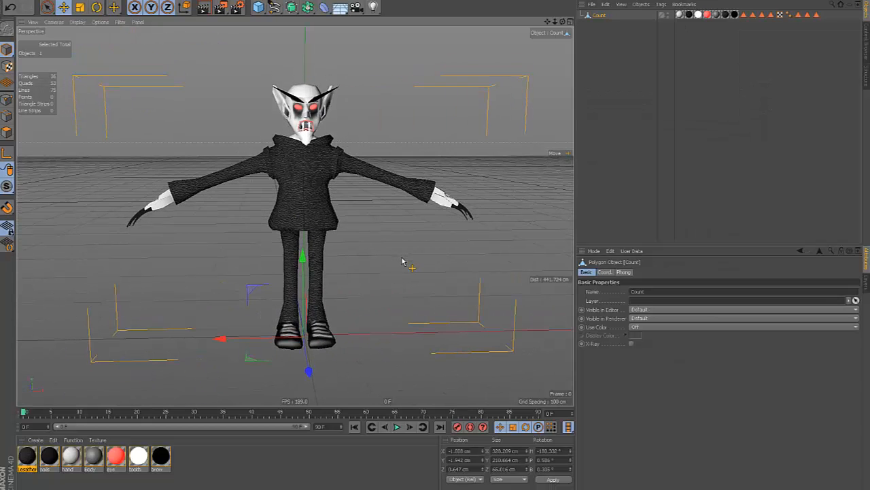
left_click(9, 0)
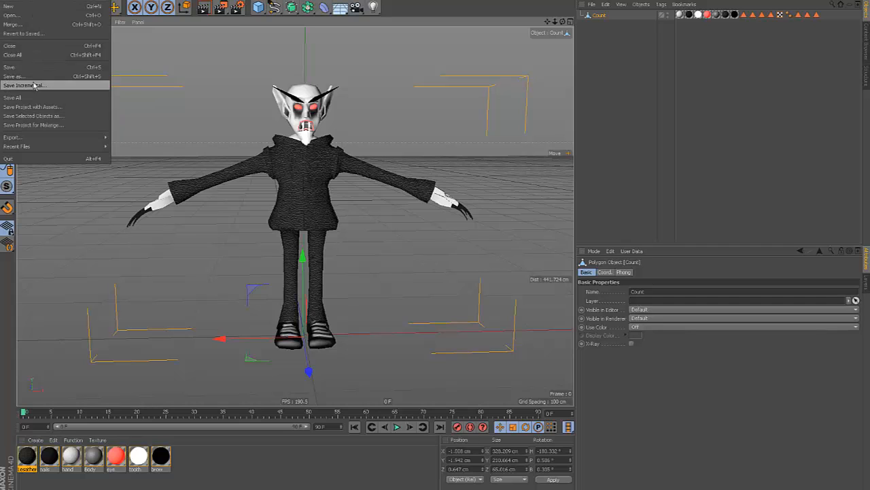
left_click(36, 54)
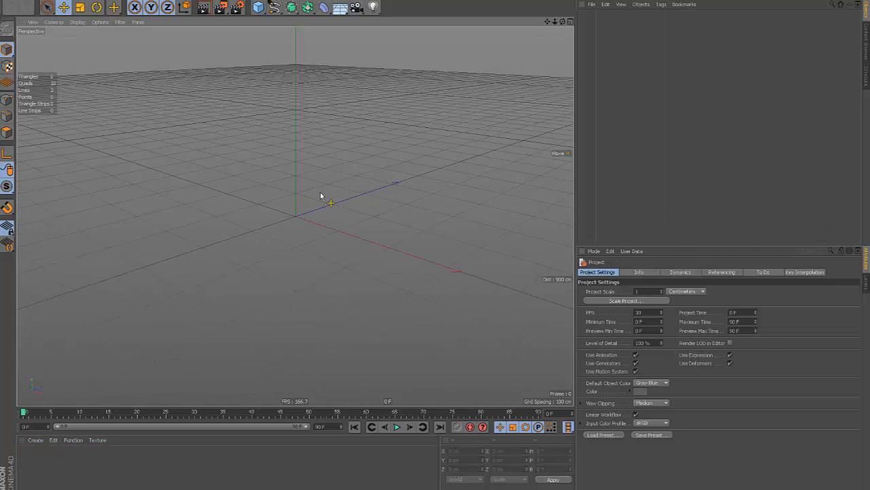
left_click(355, 0)
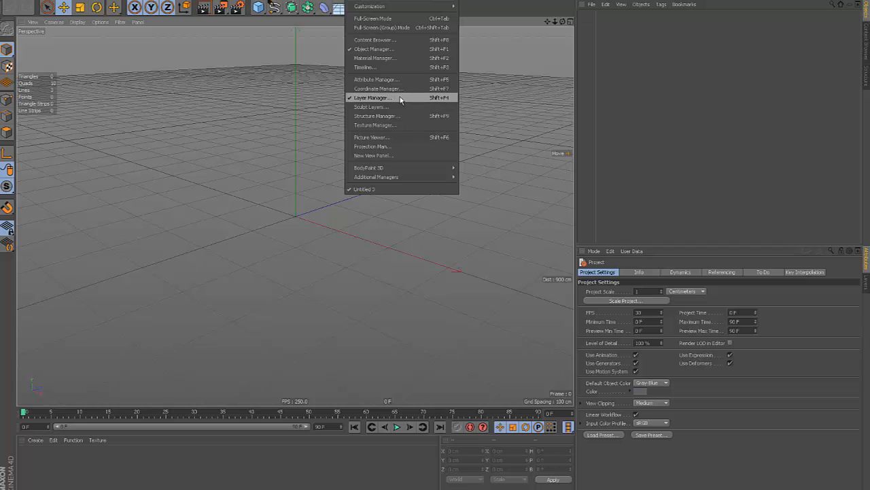
left_click(377, 42)
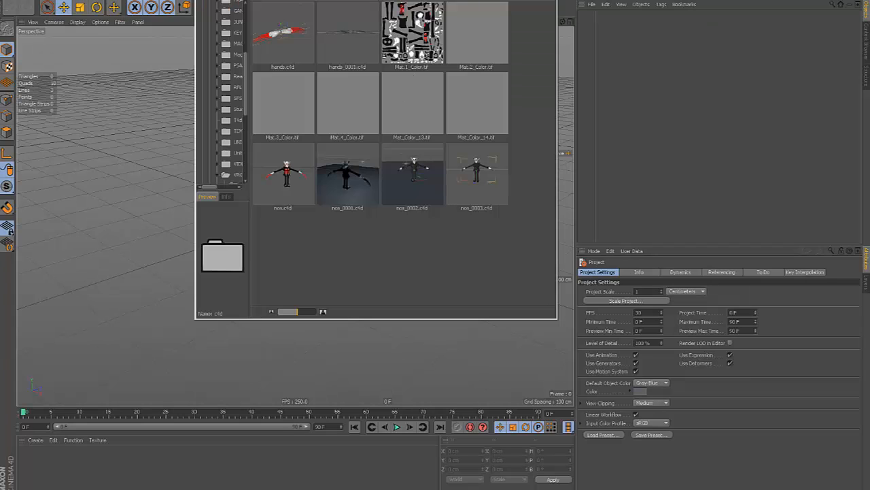
left_click_drag(376, 0, 0, 41)
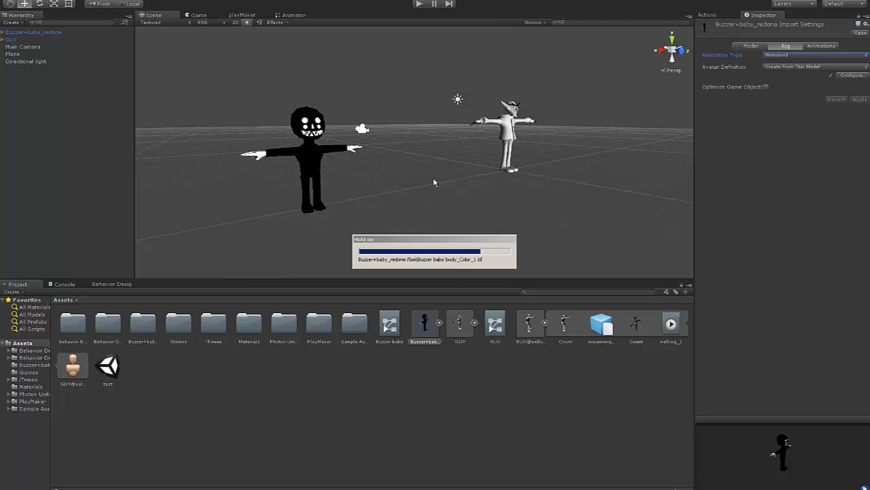
Switch back to Unity and examine the two characters in the scene, including the Animator settings of Buzzer+baby_redone
left_click_drag(433, 177, 400, 181)
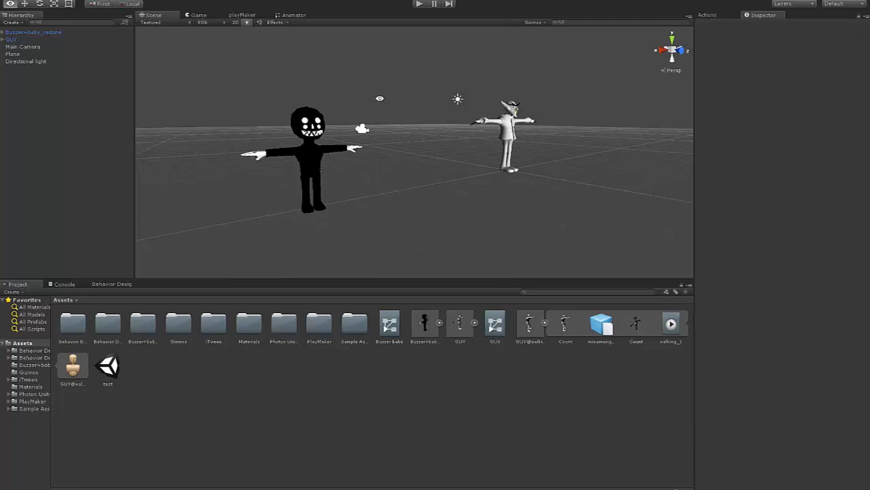
left_click_drag(379, 97, 360, 111, "alt")
left_click(275, 167)
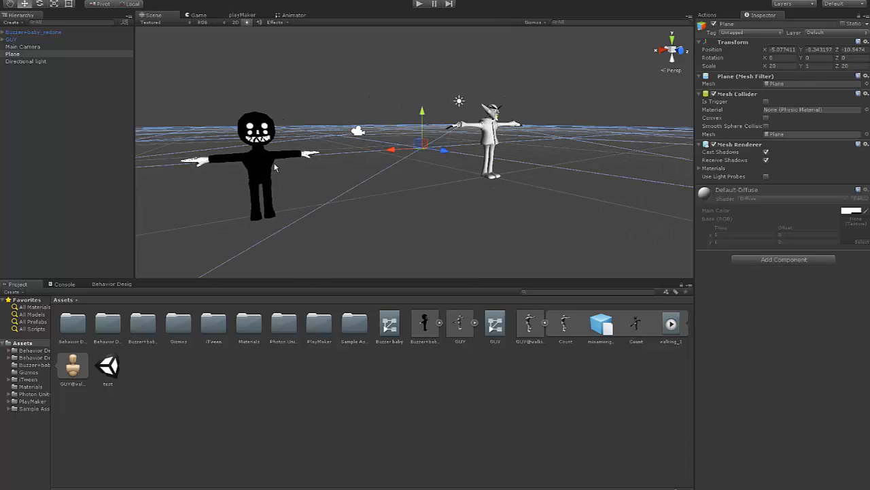
left_click(325, 111)
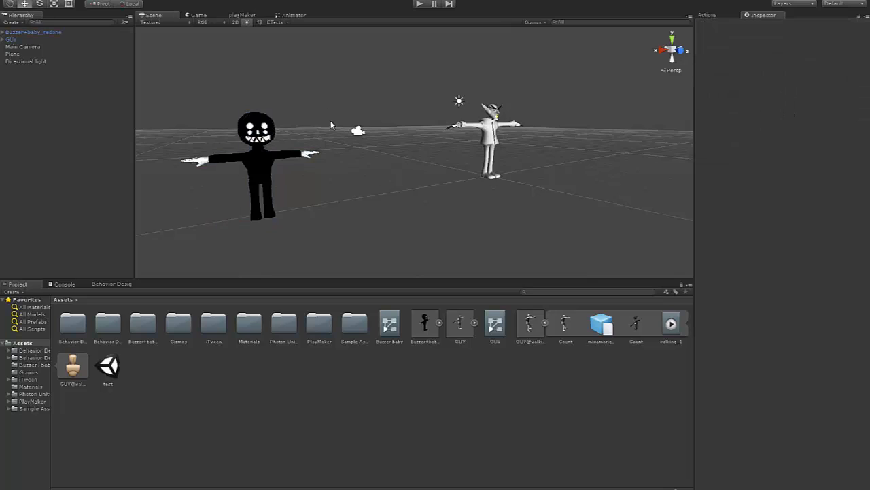
left_click_drag(322, 152, 323, 155, "alt")
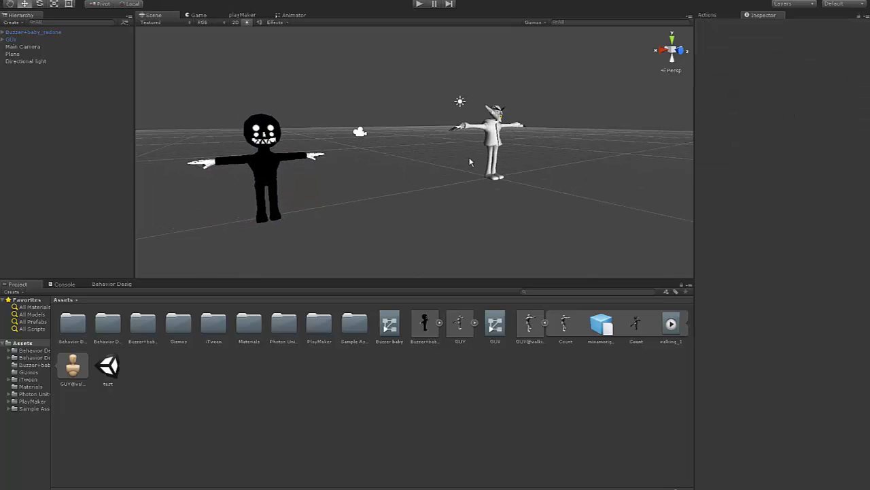
left_click(47, 33)
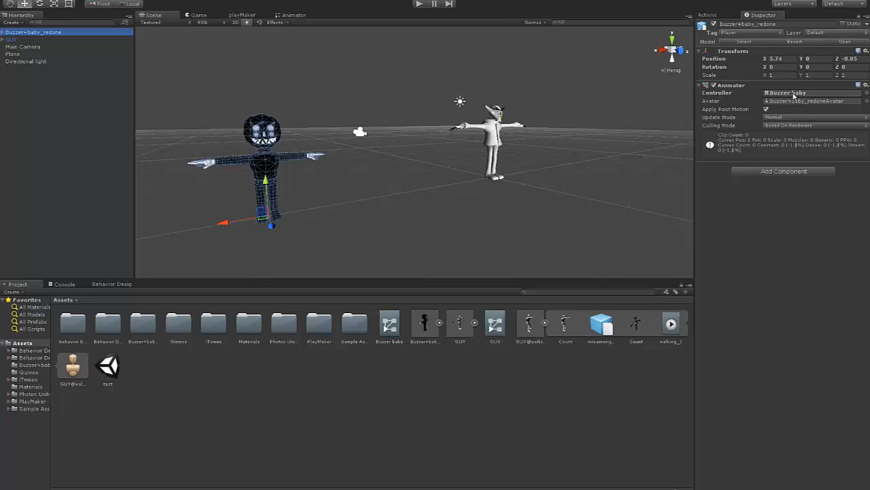
left_click(225, 84)
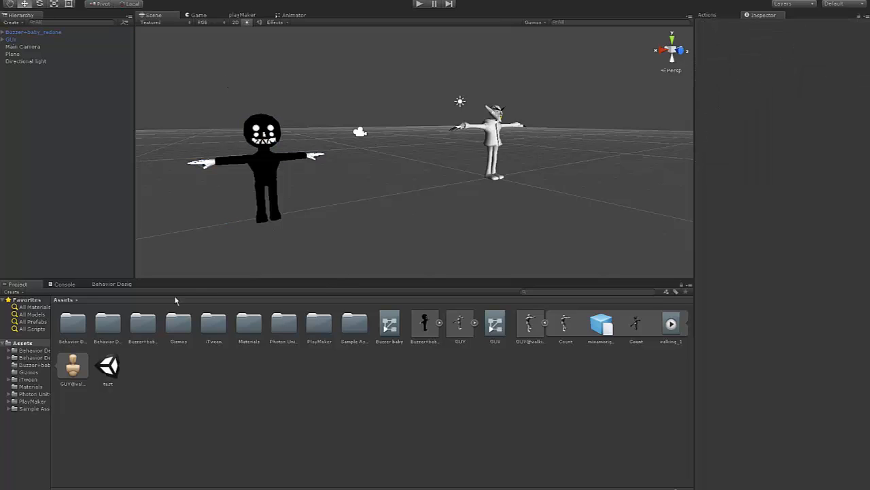
Place the Third Person Character prefab from Sample Assets > Characters between the two characters and set its position Y to 0
double_click(354, 331)
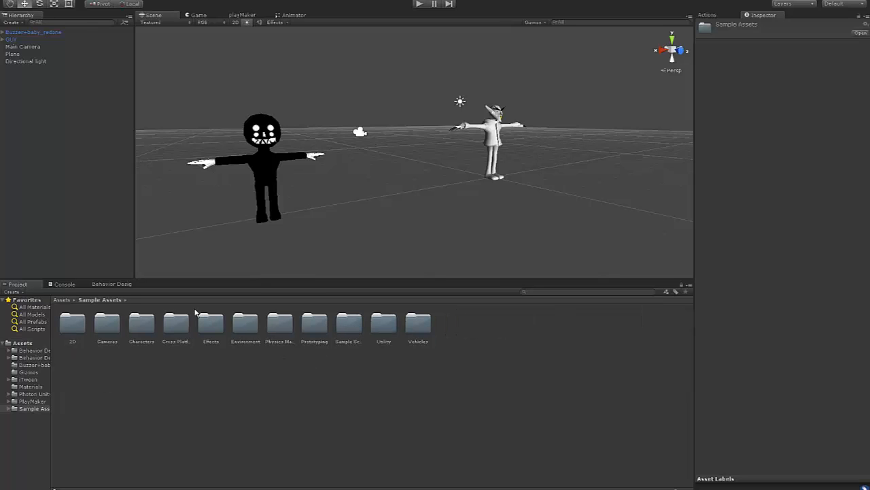
double_click(137, 328)
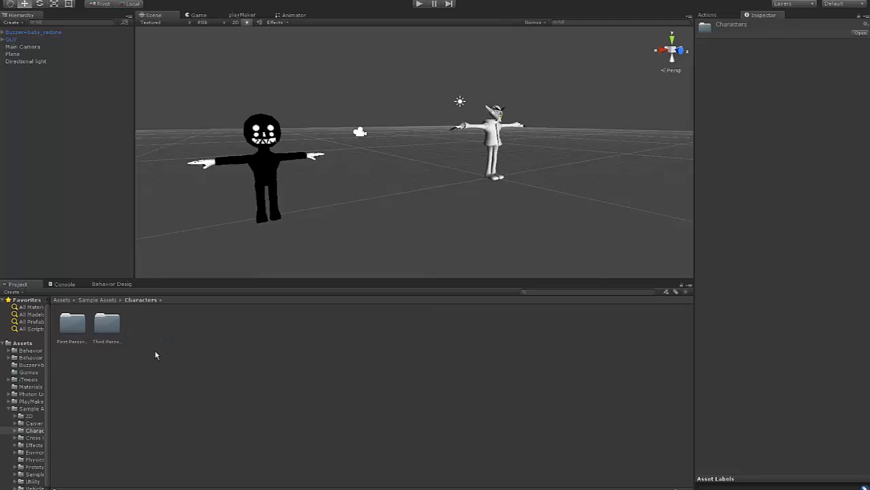
double_click(109, 324)
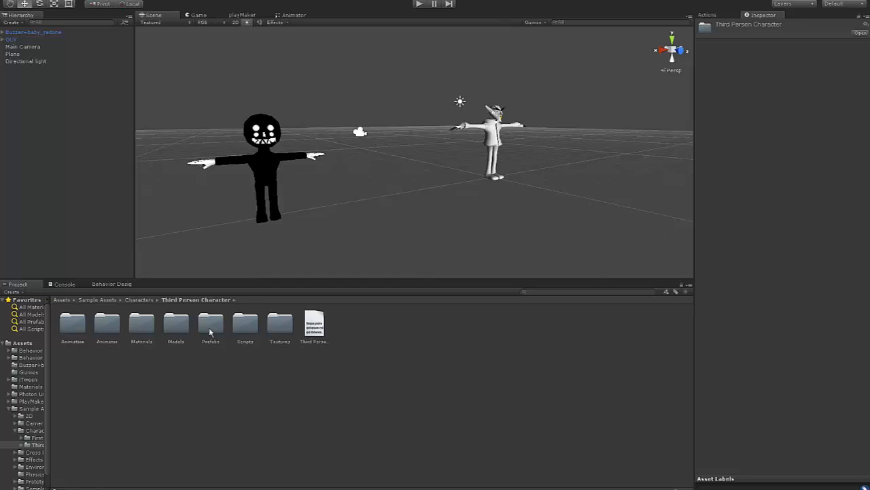
double_click(210, 330)
left_click_drag(106, 323, 399, 175)
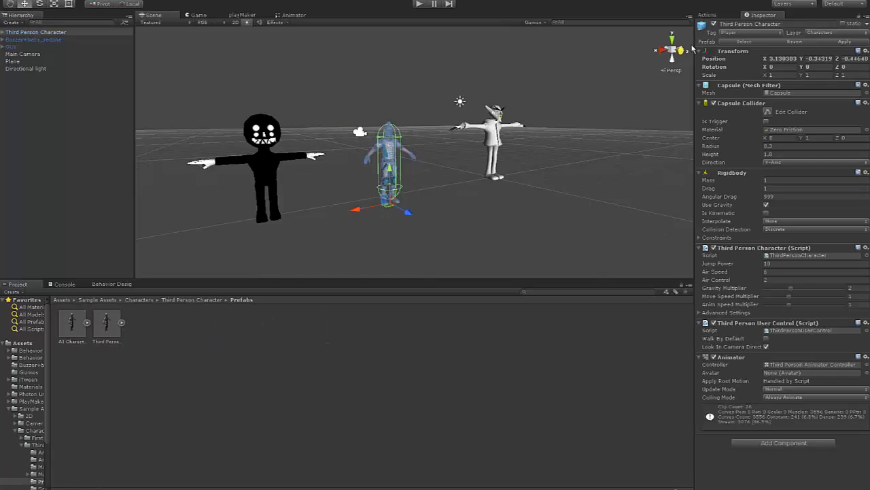
left_click(815, 60)
type("0")
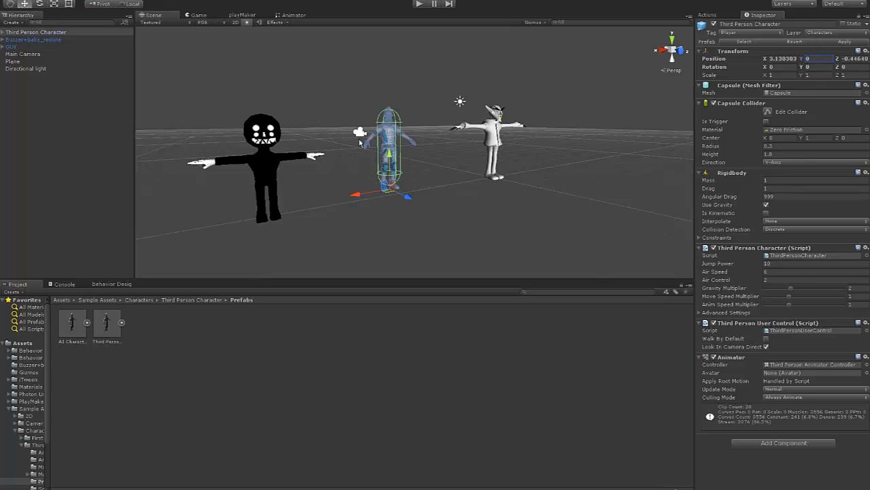
Move the Main Camera in front of the three characters to about X 3.53 and set its Y rotation to 180
mouse_move(432, 149)
left_mouse_down("alt")
mouse_move(306, 154)
mouse_move(422, 148)
left_mouse_up("alt")
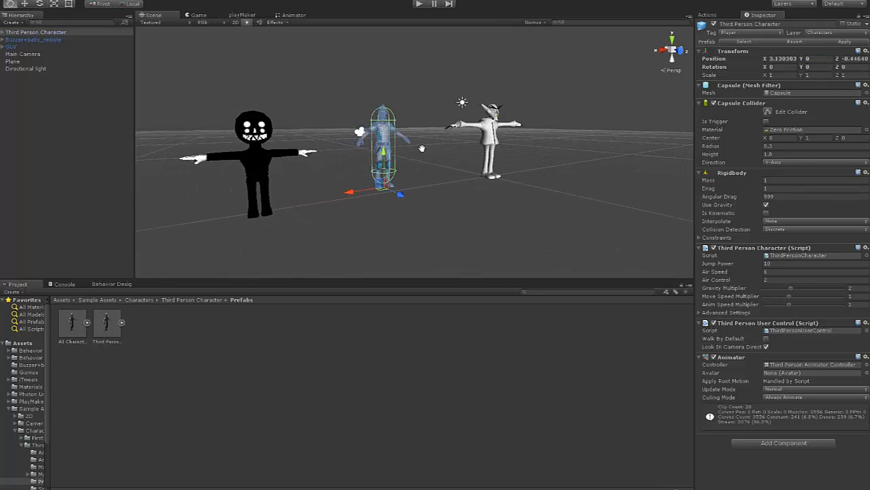
middle_click_drag(422, 149, 399, 150)
scroll(416, 150, "down", 2)
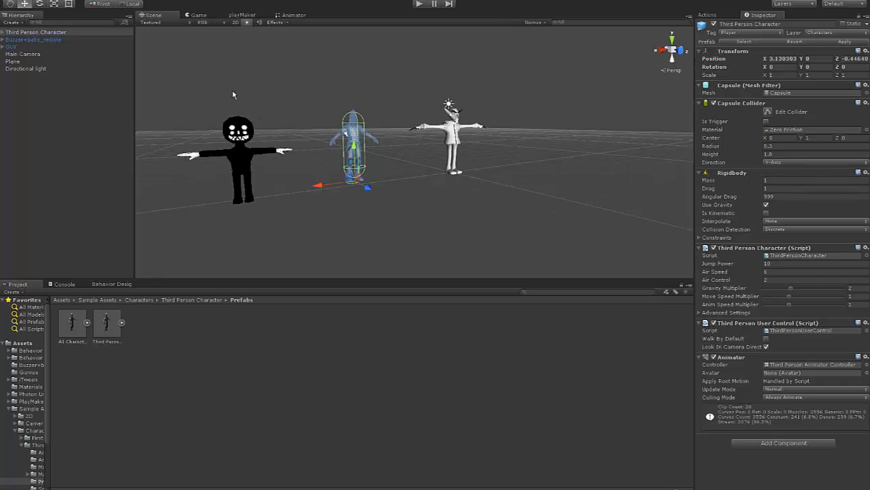
left_click(22, 54)
scroll(394, 160, "down", 3, "alt")
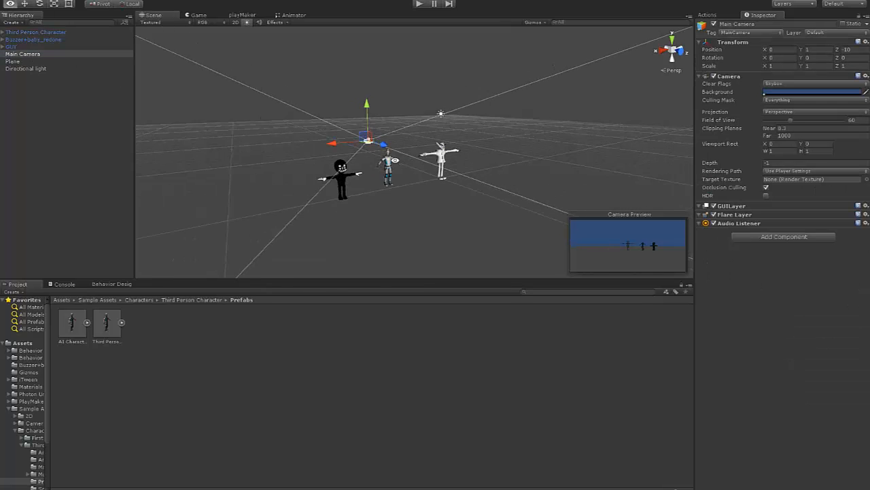
left_click_drag(383, 144, 437, 200)
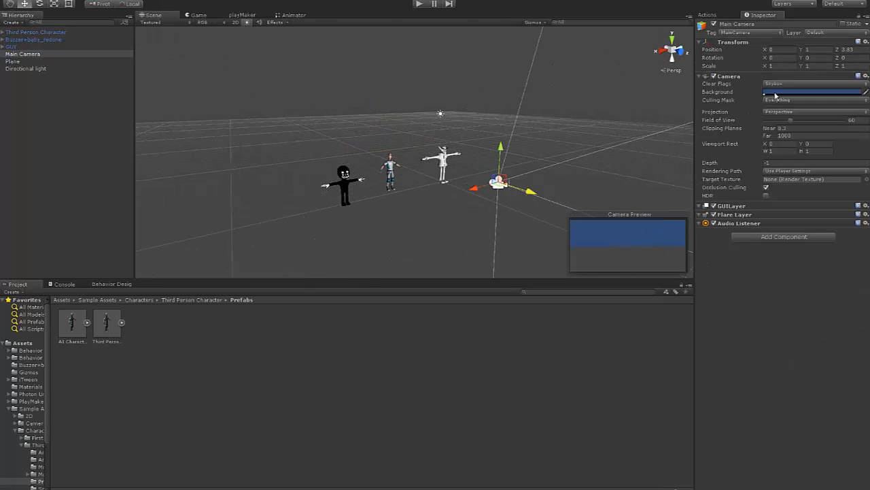
left_click(816, 57)
type("180")
key("Return")
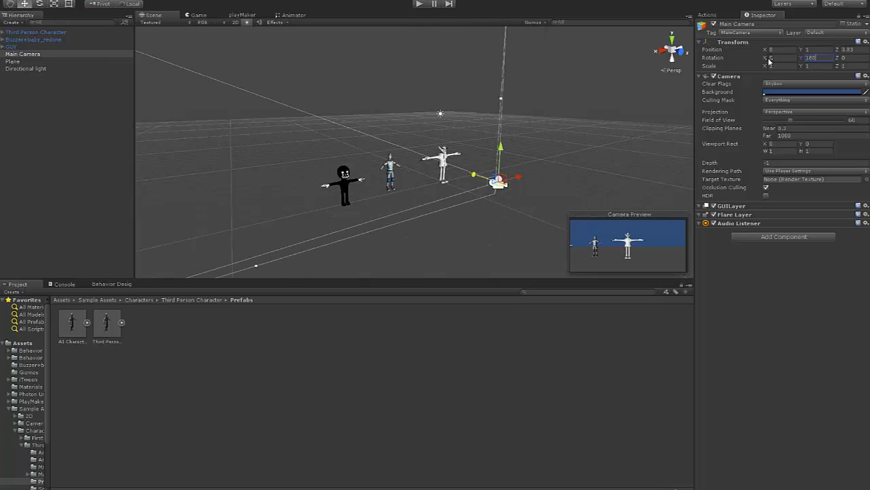
left_click_drag(522, 175, 433, 165)
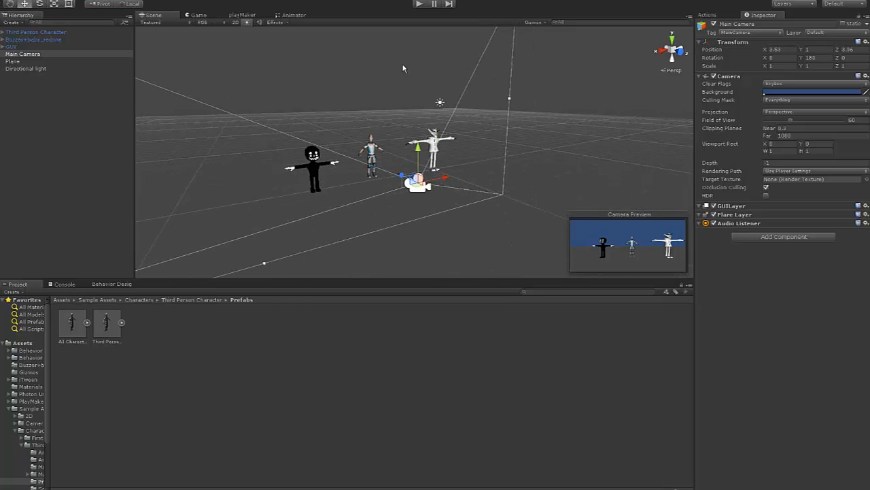
Play the scene and test the Third Person Character by running in all directions and jumping between the two animated characters
left_click(419, 4)
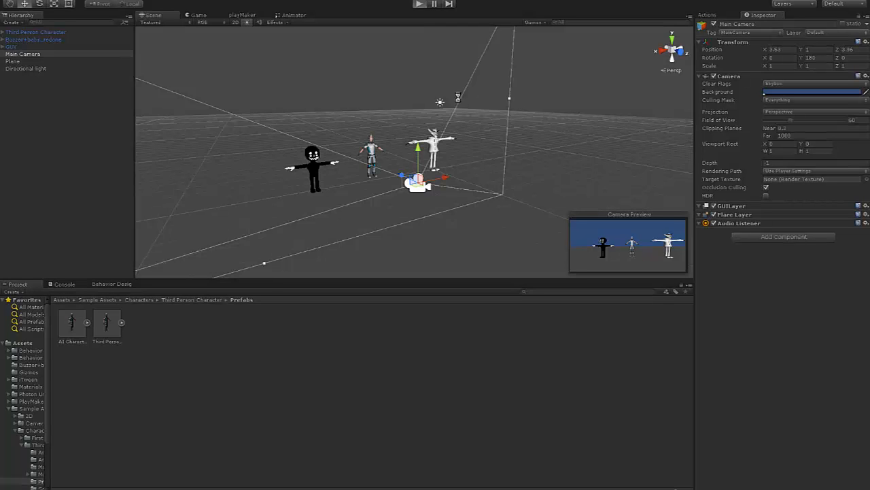
key("a")
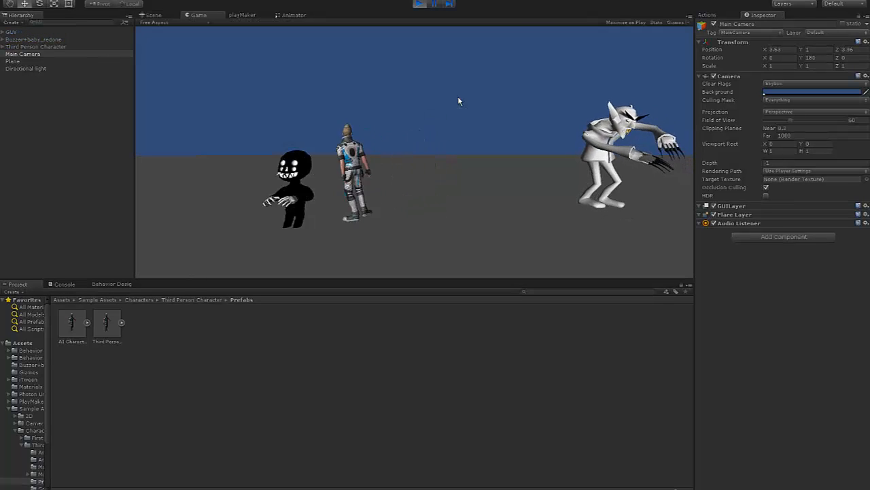
key("d")
key("a")
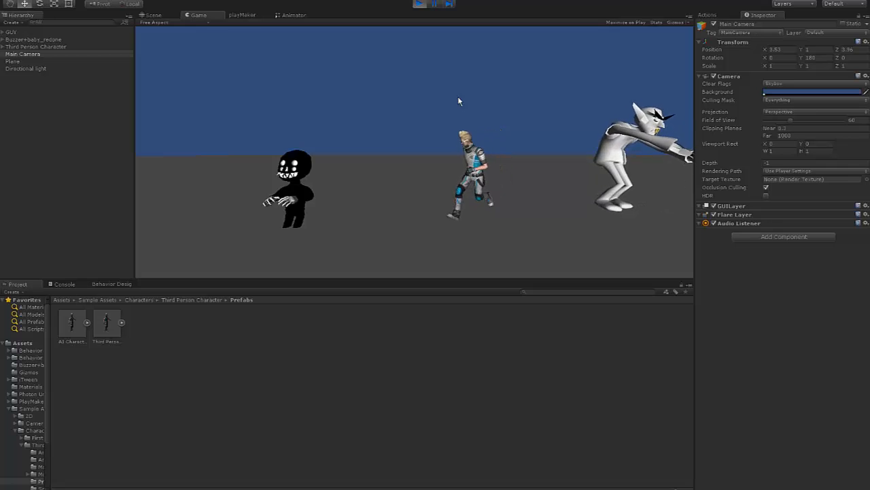
key("s")
key("w")
key("d")
key("a")
key("space")
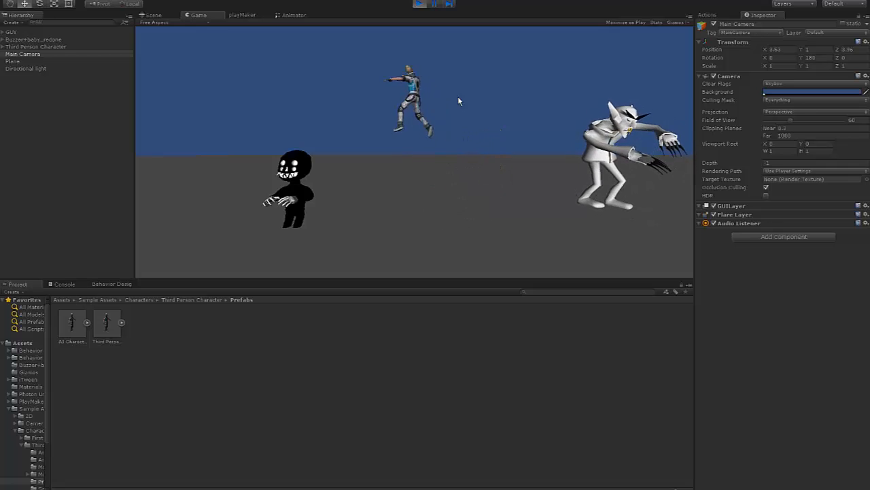
key("d")
key("a")
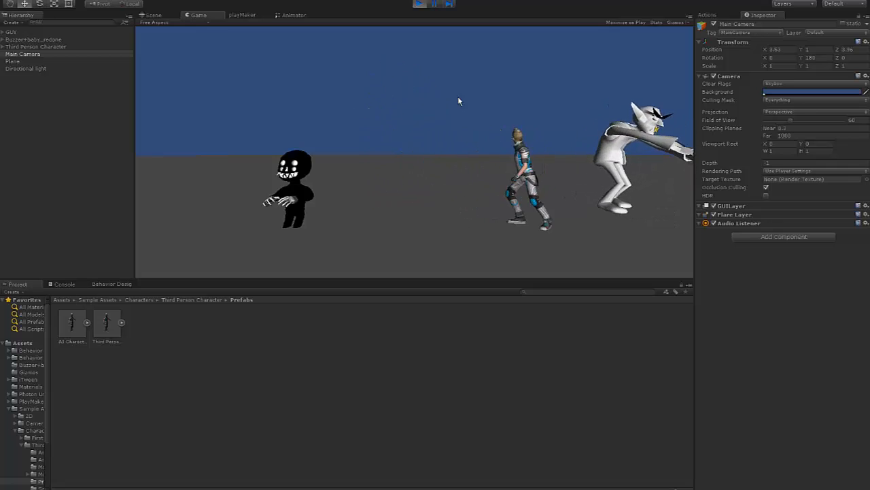
key("s")
key("d")
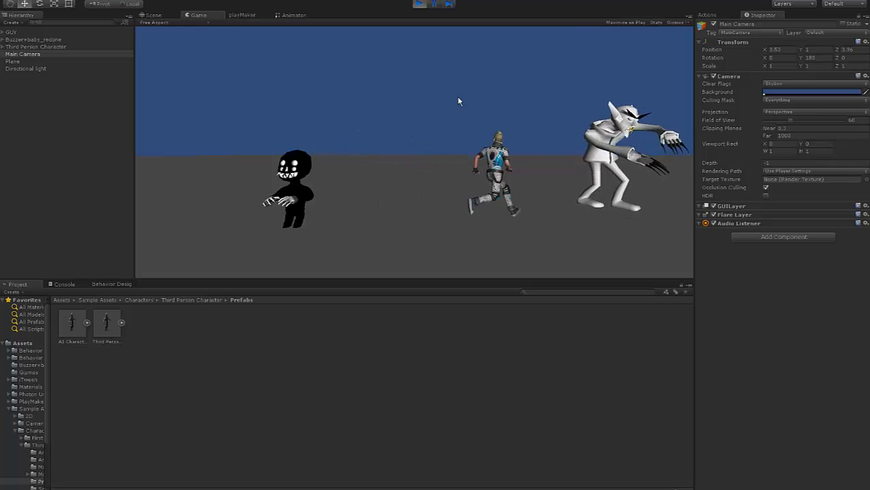
key("a")
key("space")
key("d")
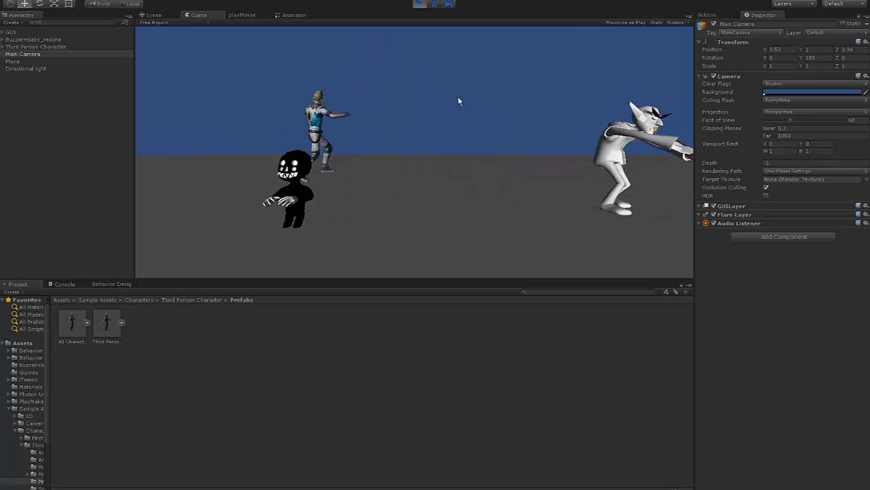
key("space")
key("a")
key("s")
key("w")
key("space")
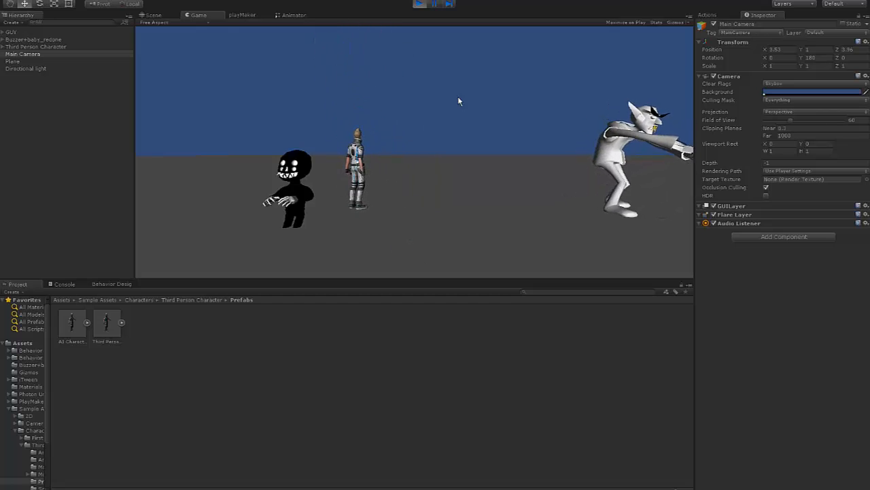
Stop playing the scene and compare the components of Buzzer+baby_redone, Third Person Character and its child Ethan
key("ctrl+p")
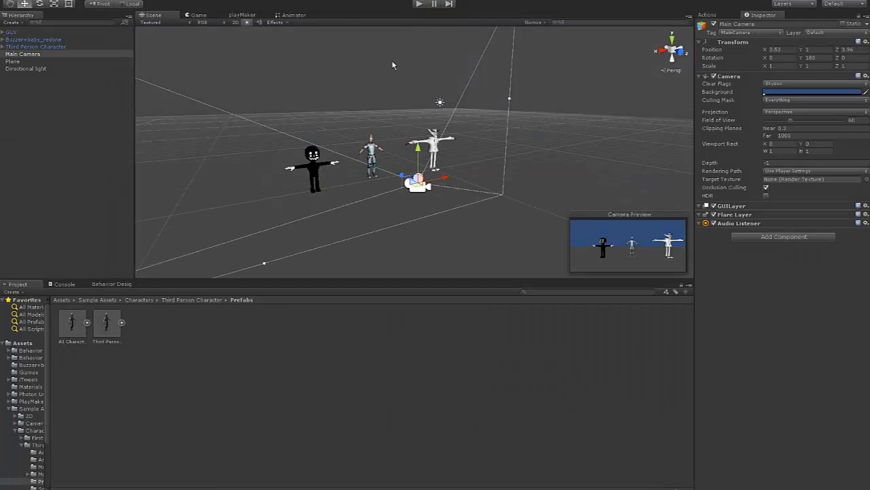
left_click(316, 168)
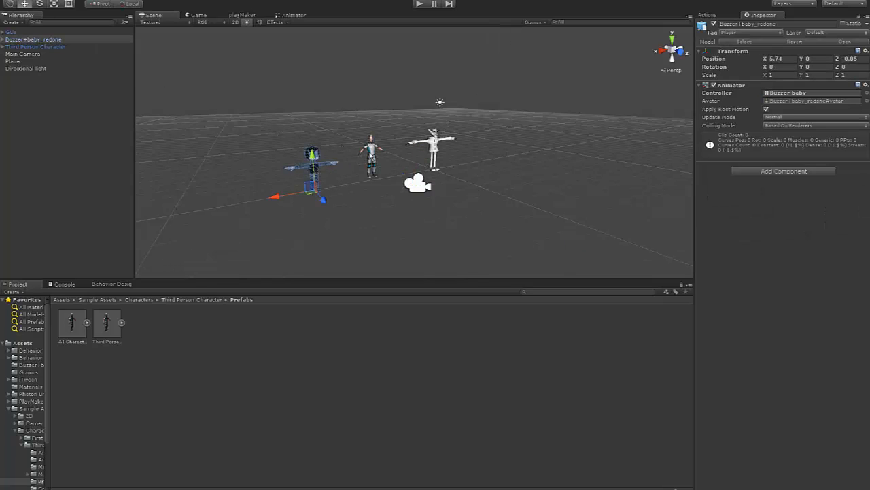
left_click(372, 155)
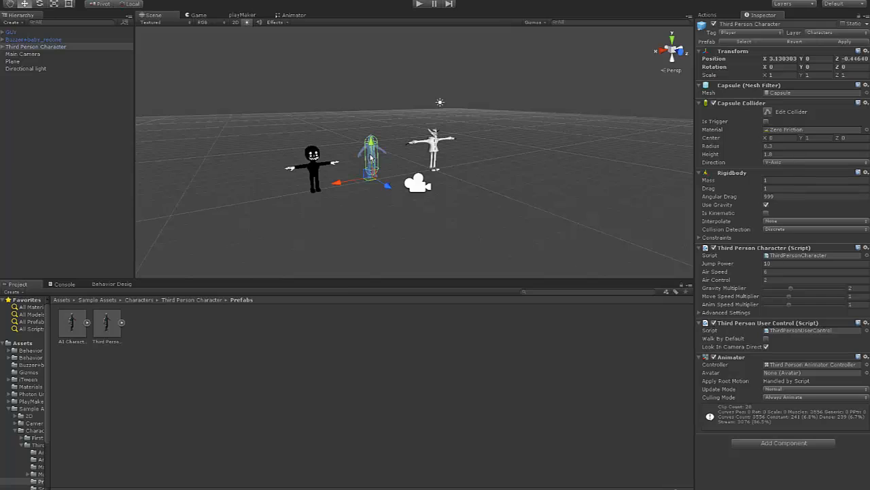
left_click(2, 47)
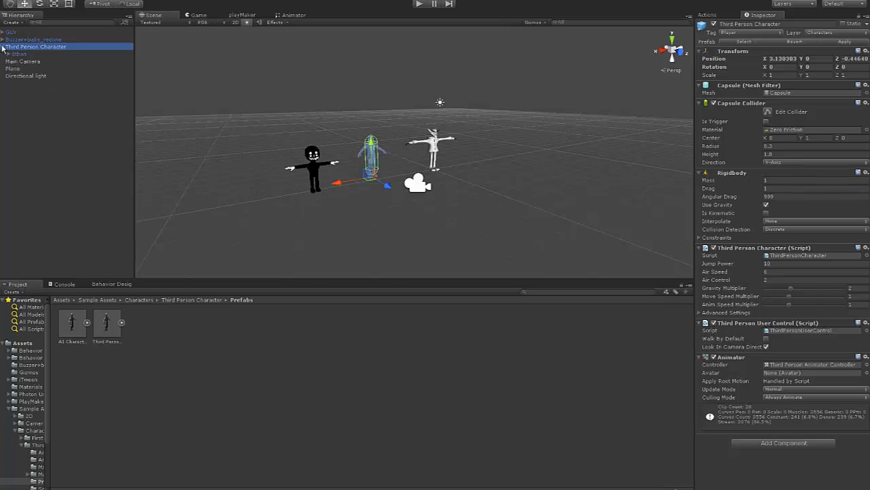
left_click(17, 54)
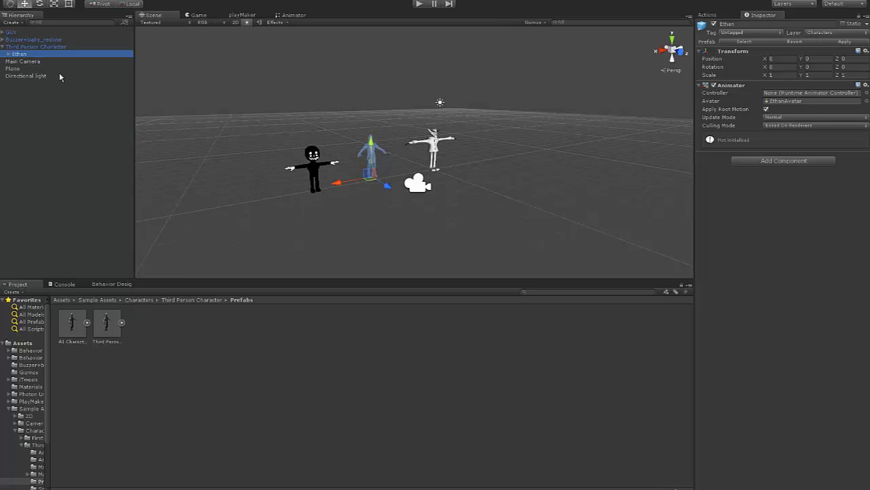
left_click(318, 168)
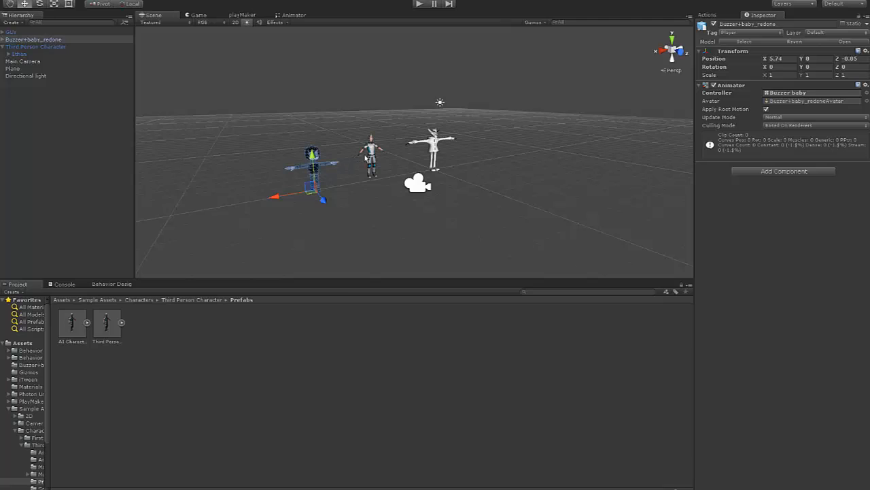
left_click(373, 153)
left_click(21, 53)
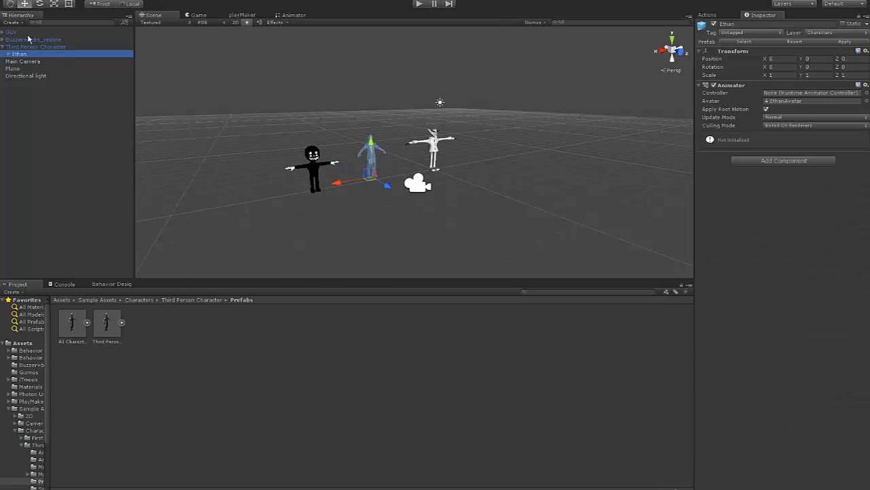
left_click(27, 40)
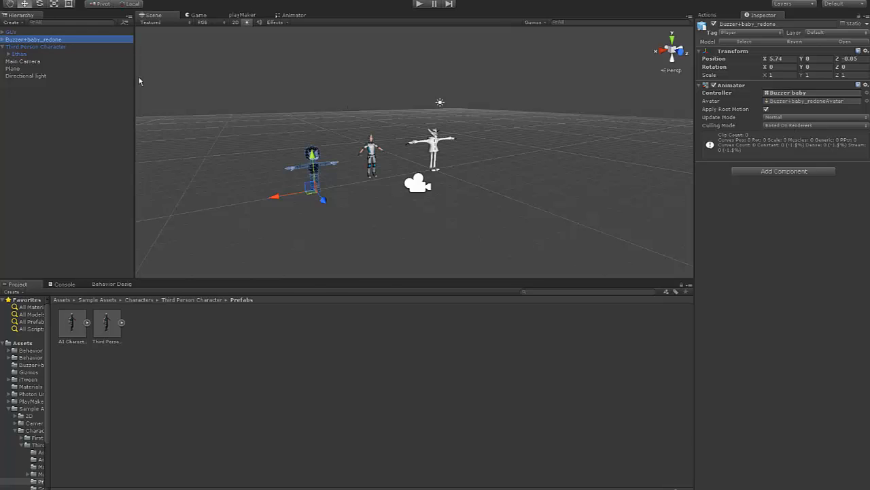
Reset the transforms of Third Person Character and Buzzer+baby_redone so both sit at position 0, 0, 0
left_click(34, 47)
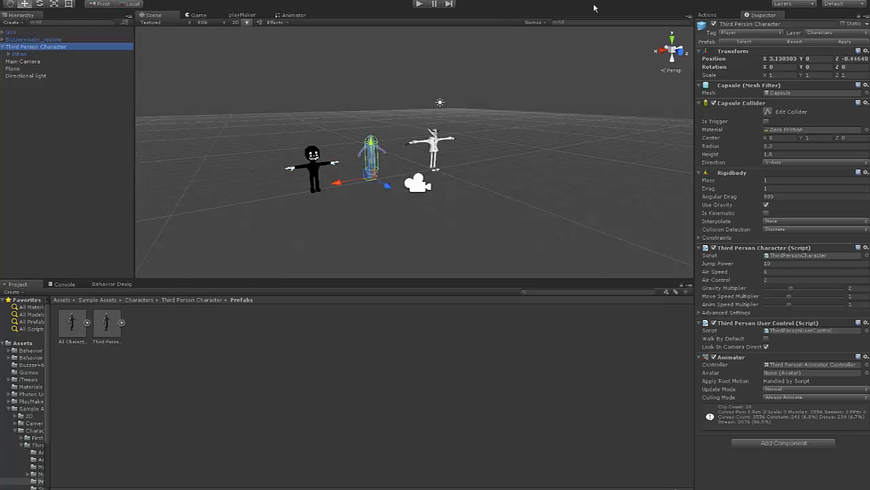
left_click(782, 59)
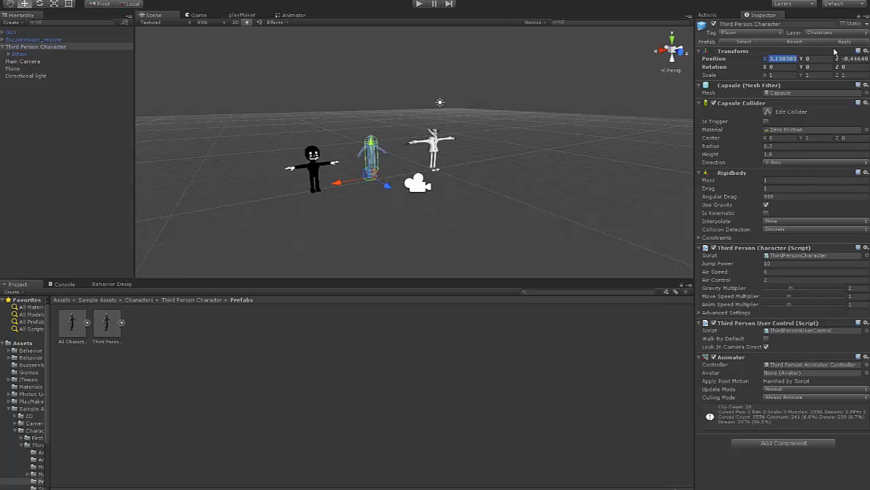
left_click(866, 51)
left_click(845, 60)
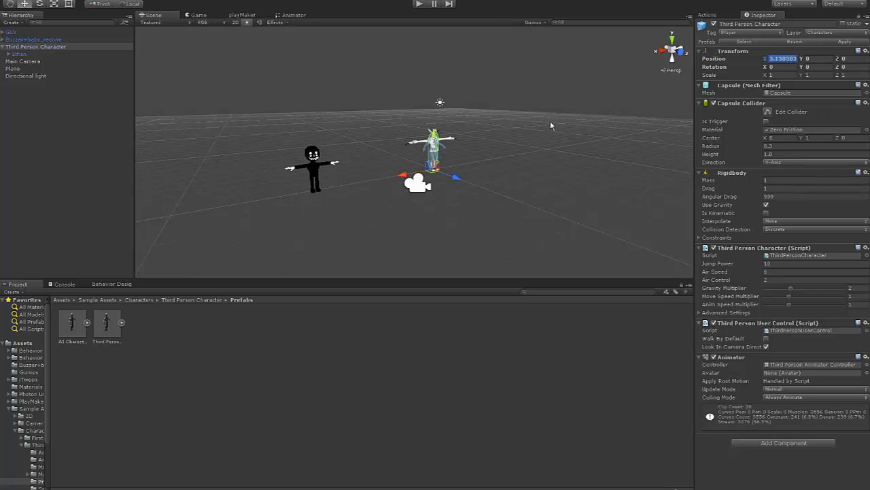
left_click(34, 40)
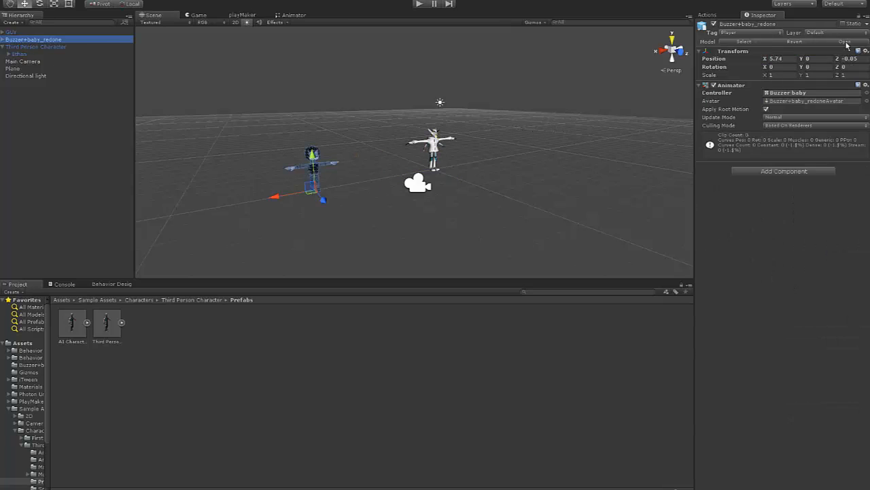
left_click(865, 52)
left_click(849, 59)
Move GUY away from the two overlapping characters along the X axis to about X -3.469
left_click_drag(515, 127, 387, 154, "alt")
middle_click_drag(388, 154, 476, 102)
scroll(476, 102, "up", 4)
left_click_drag(470, 105, 410, 164, "alt")
middle_click_drag(410, 164, 428, 149)
scroll(438, 137, "up", 6)
scroll(428, 144, "down", 5)
scroll(426, 141, "up", 3)
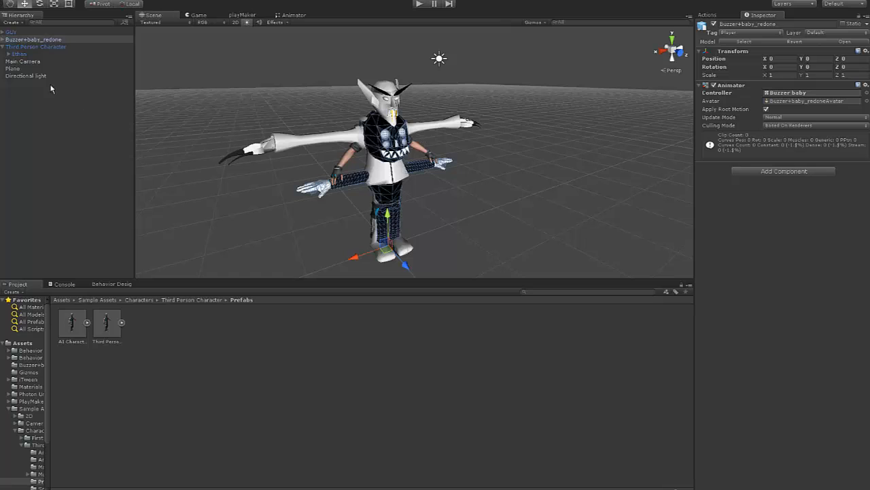
left_click(19, 32)
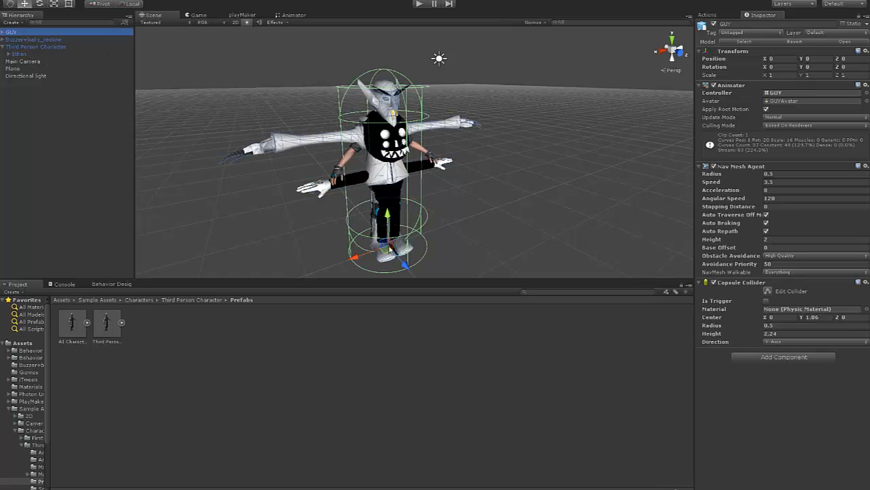
left_click_drag(390, 248, 559, 169)
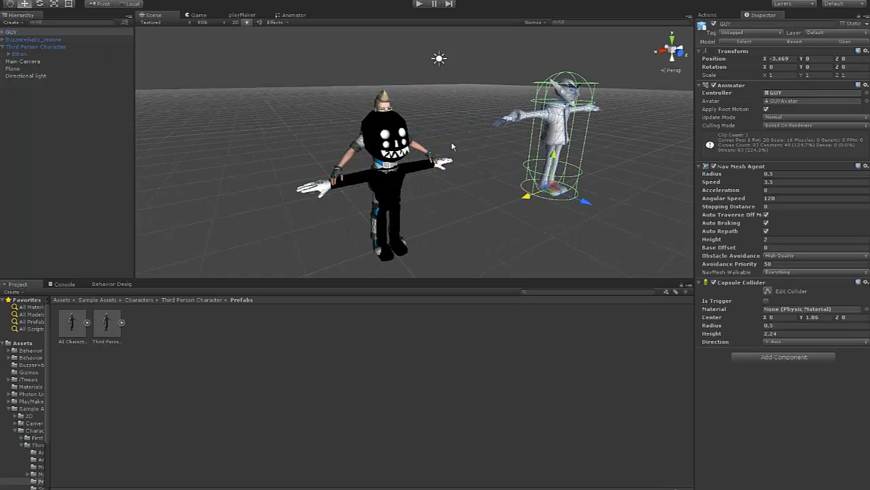
left_click_drag(451, 143, 447, 139, "alt")
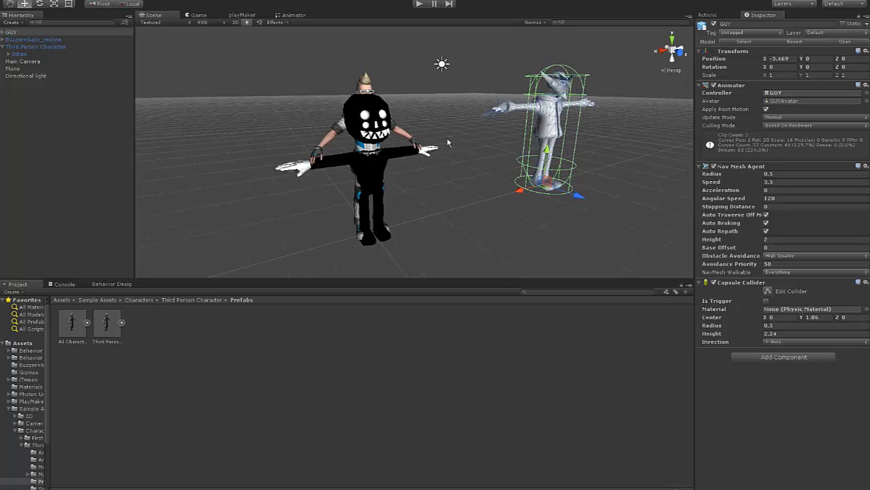
Replace Ethan with Buzzer+baby_redone as the child of Third Person Character, accepting the loss of the prefab connection
left_click(19, 55)
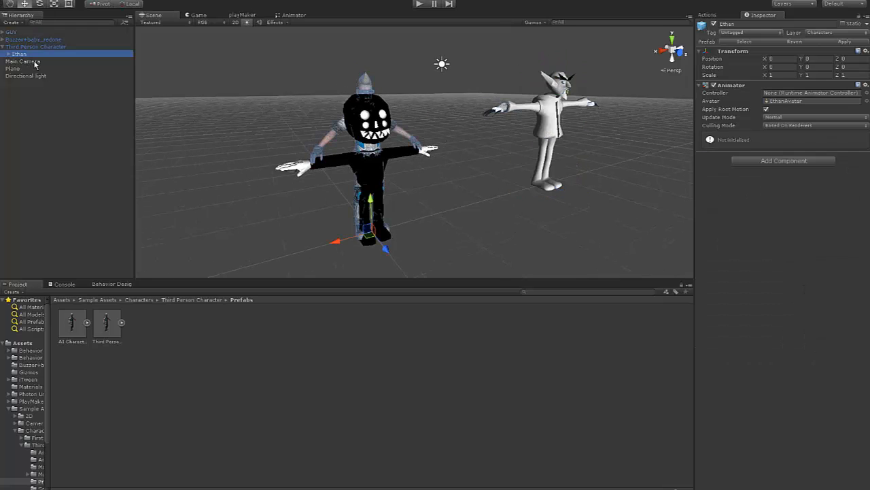
mouse_move(35, 63)
left_mouse_down()
mouse_move(37, 45)
mouse_move(30, 47)
left_mouse_up()
left_click(458, 274)
left_click(35, 39)
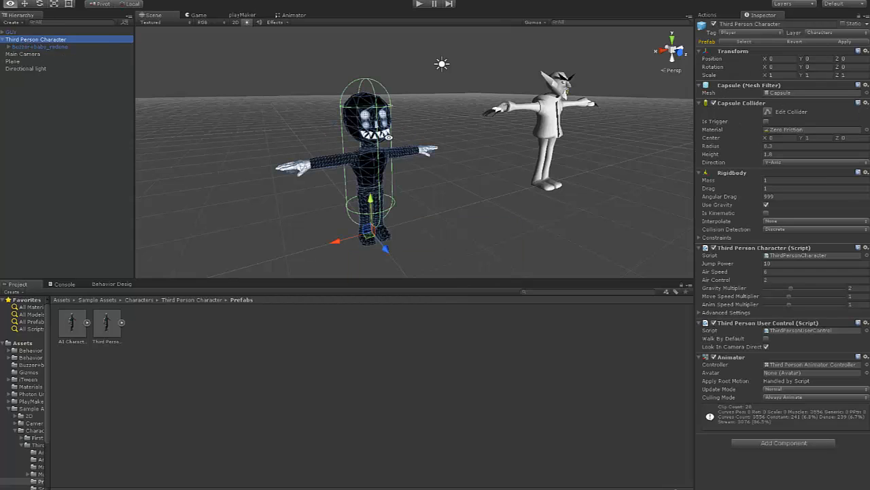
Play the scene, test the Buzzer+baby_redone character by running in all directions and jumping, and stop playing
scroll(411, 158, "down", 5)
scroll(411, 158, "down", 3)
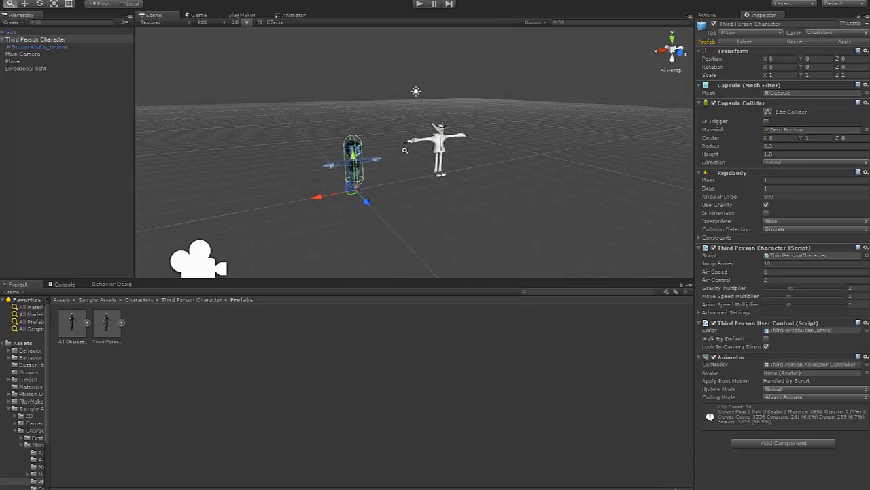
left_click(419, 4)
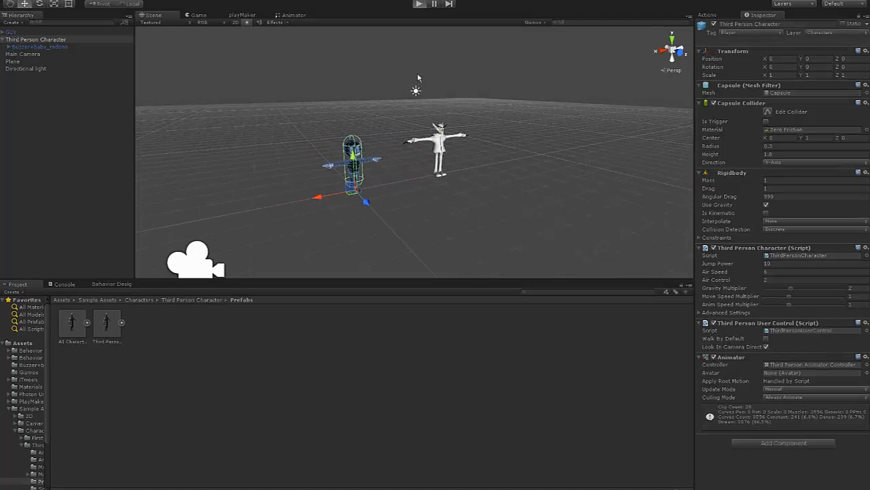
key("a")
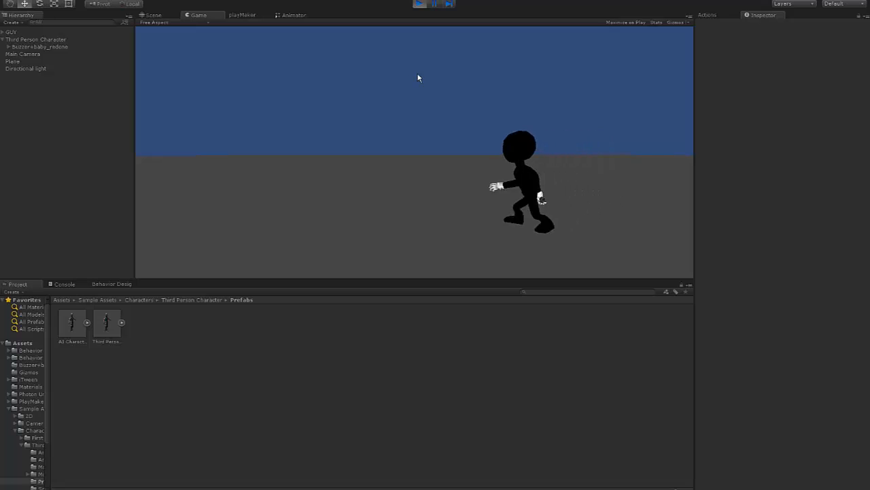
key("d")
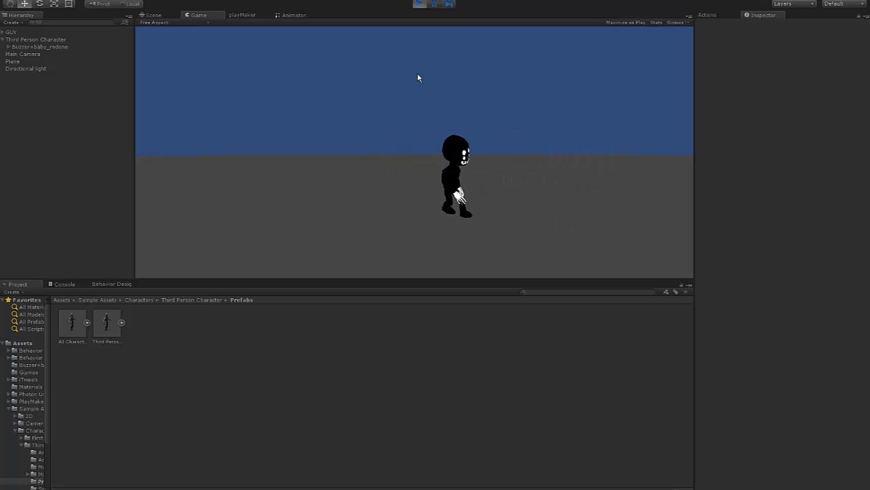
key("a")
key("space")
key("d")
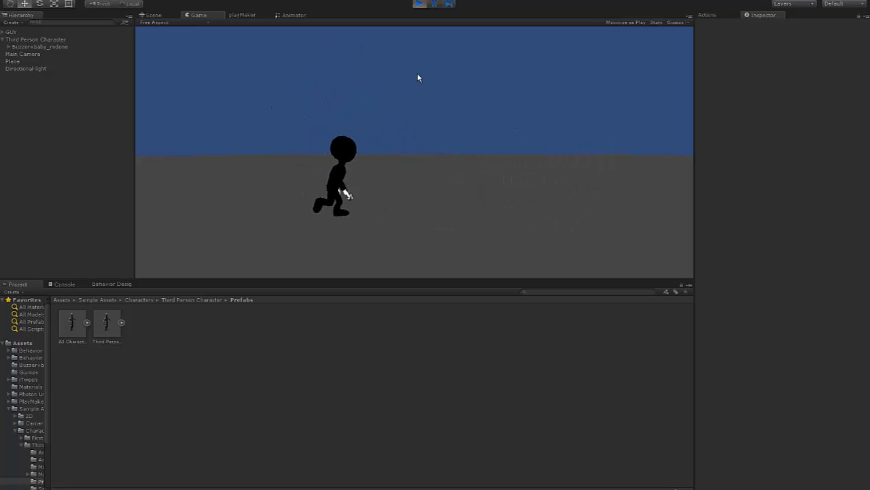
key("a")
key("d")
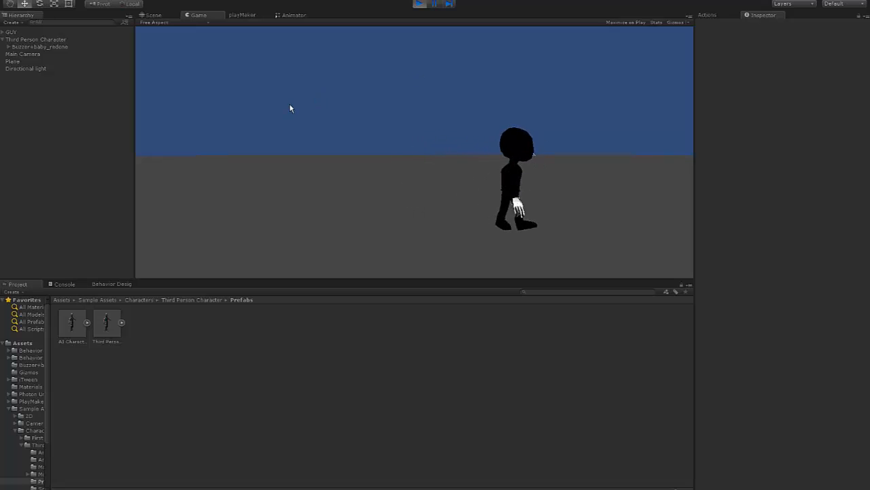
key("a")
key("space")
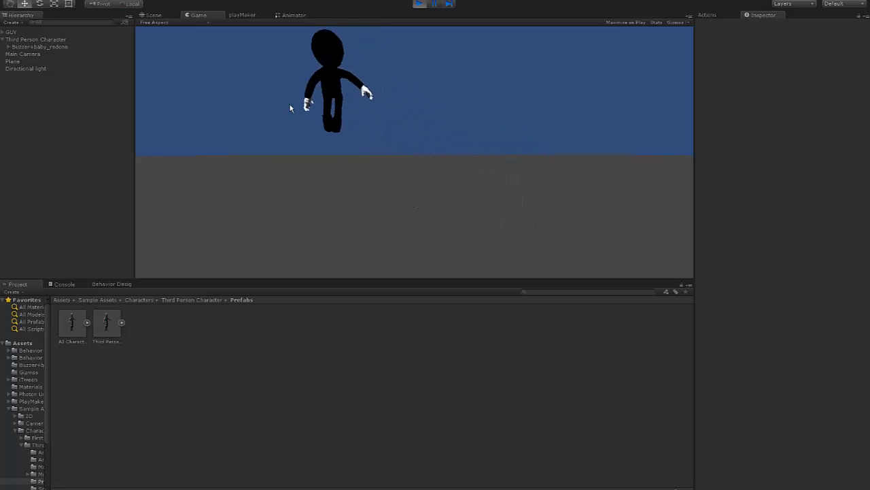
key("d")
key("space")
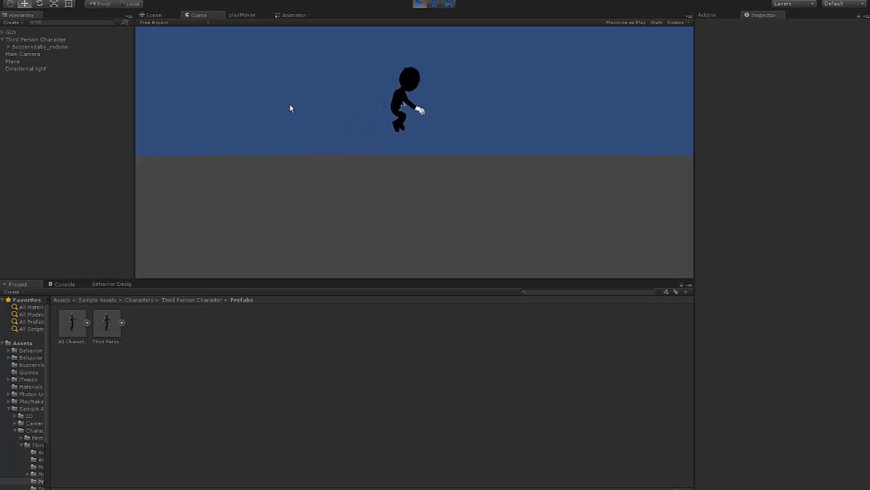
key("a")
key("space")
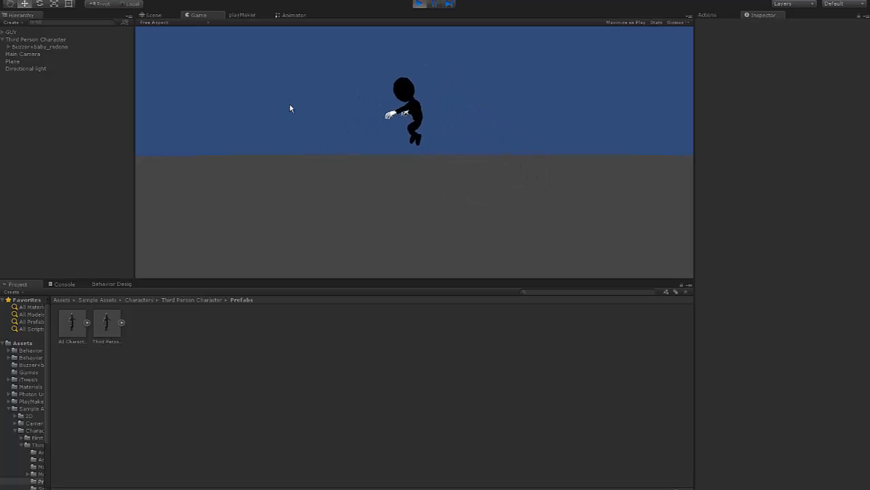
key("s")
key("space")
key("w")
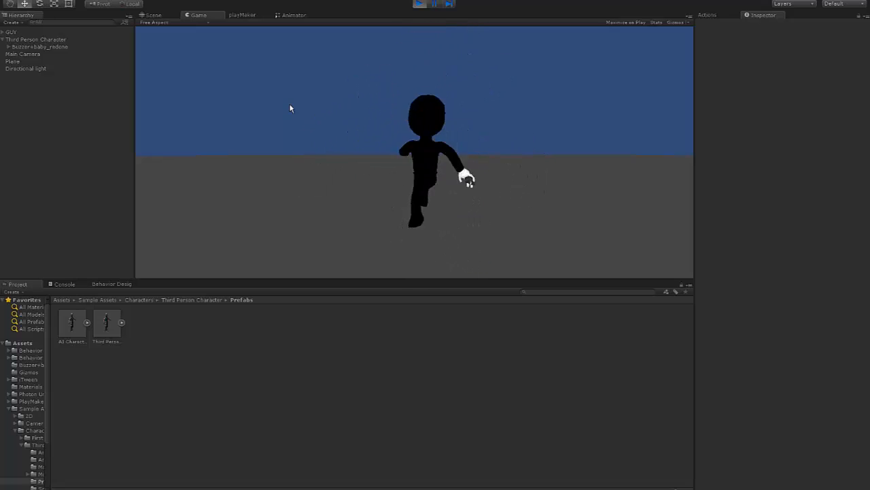
key("a")
key("s")
key("d")
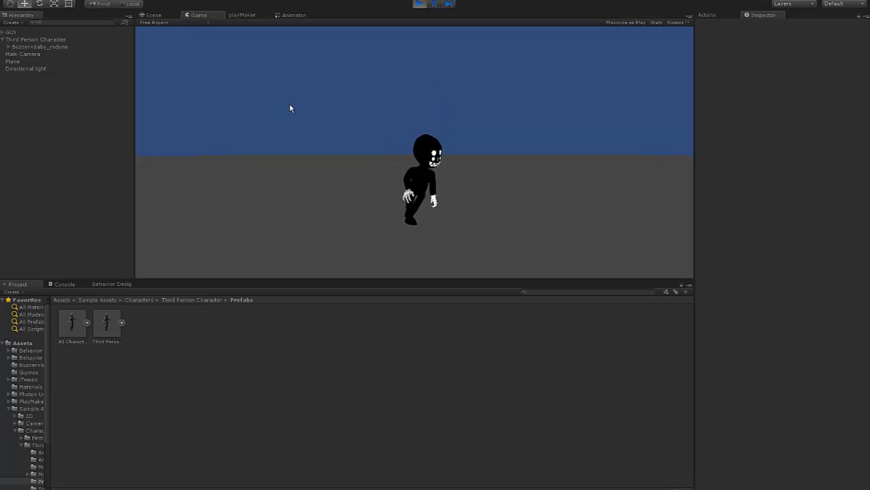
key("a")
key("w")
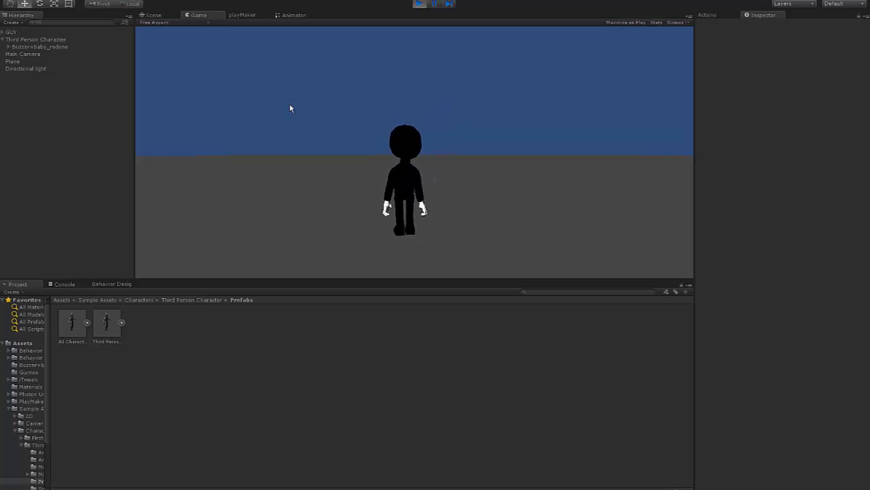
key("ctrl+p")
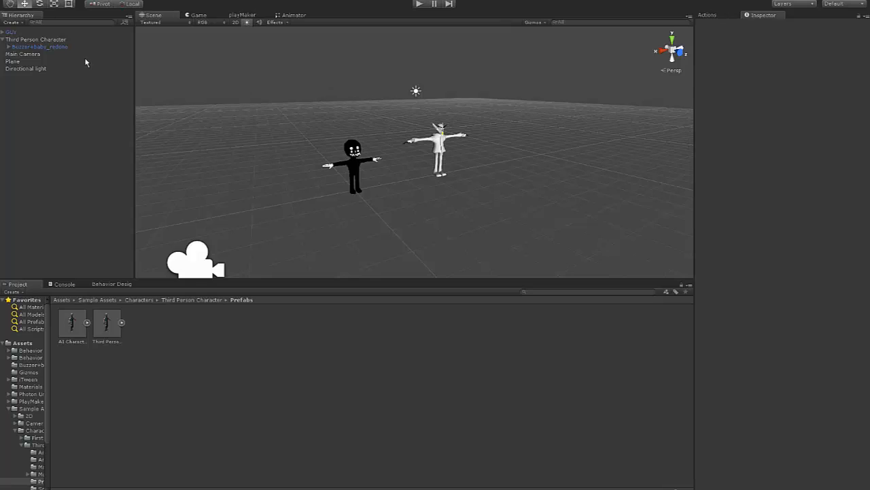
Move GUY diagonally behind the black character to about X -1.52, Z -2.46, and select Third Person Character
left_click(4, 42)
left_click(11, 32)
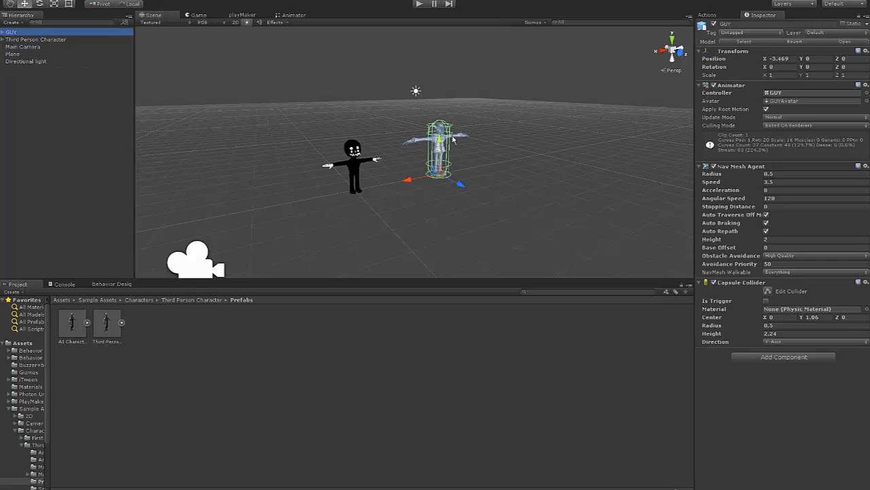
left_click_drag(395, 178, 374, 165)
scroll(385, 173, "up", 3)
mouse_move(385, 172)
middle_mouse_down()
mouse_move(400, 177)
mouse_move(394, 167)
middle_mouse_up()
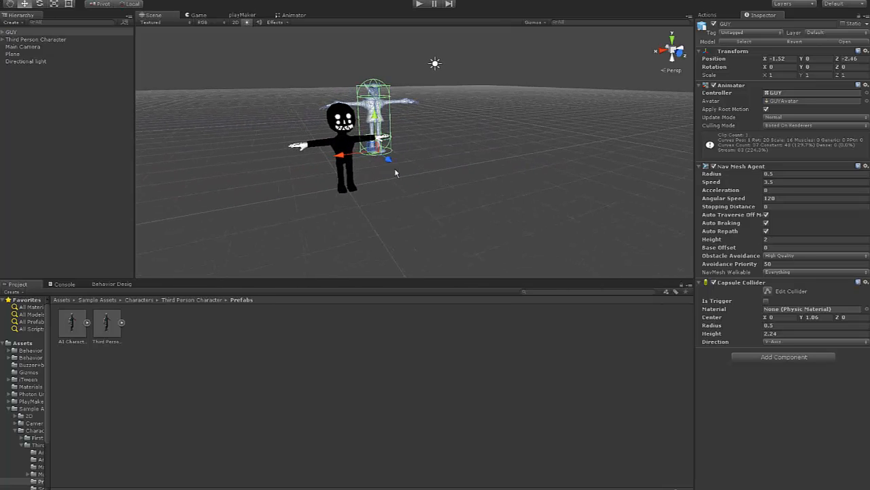
left_click_drag(408, 177, 398, 180, "alt")
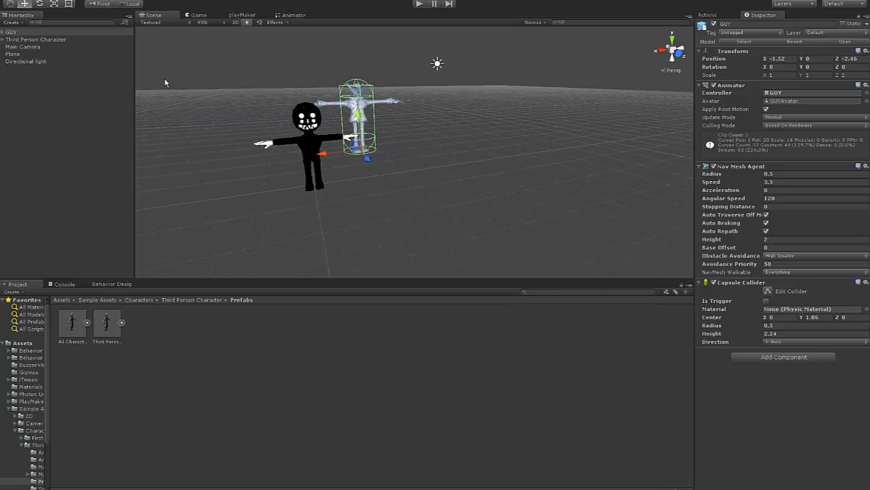
left_click(30, 39)
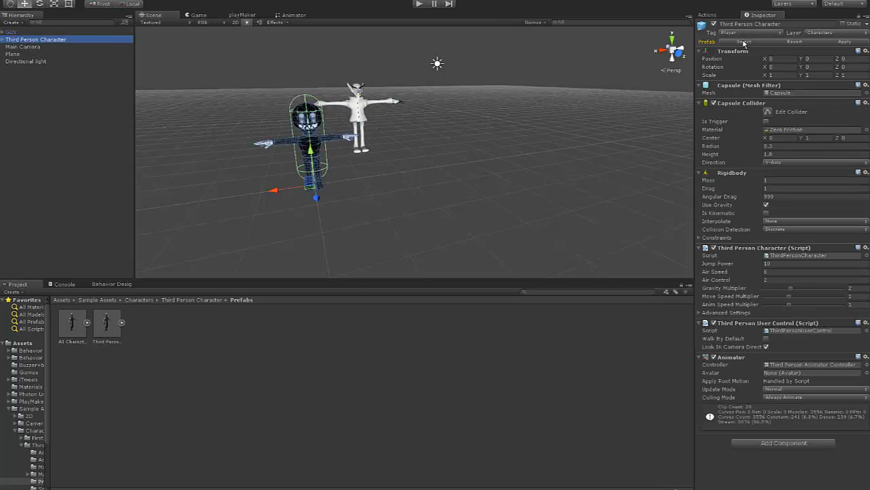
Select GUY and review its Animator, Nav Mesh Agent and Capsule Collider settings
left_click_drag(398, 100, 424, 119, "alt")
left_click(392, 120)
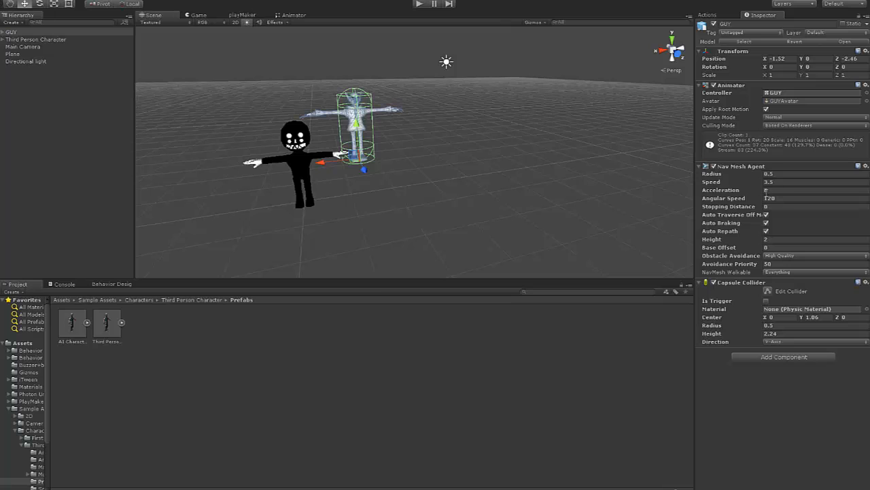
scroll(335, 185, "down", 4)
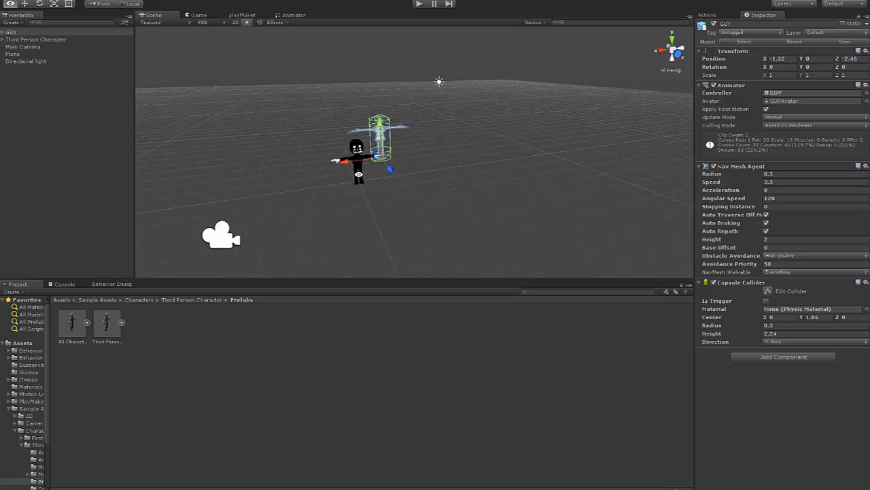
left_click_drag(335, 186, 334, 203, "alt")
middle_click_drag(334, 202, 318, 196)
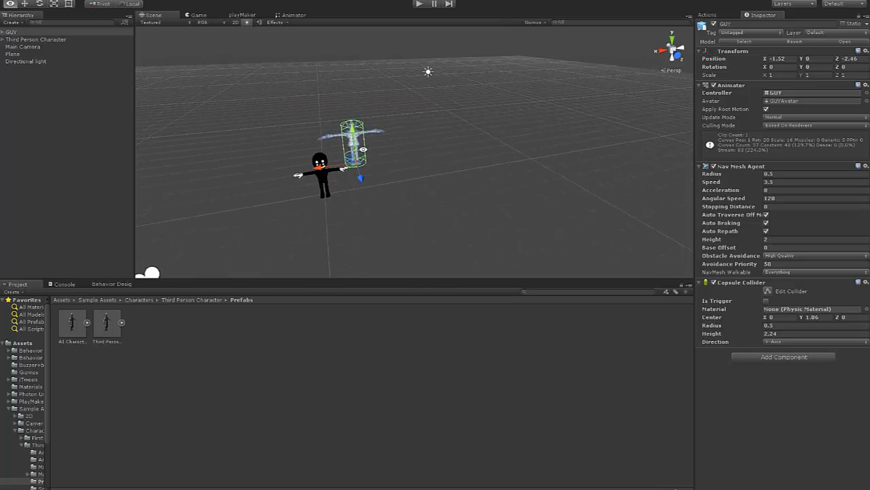
left_click_drag(363, 149, 359, 143, "alt")
Add a cube to the scene and reset its transform so it sits at the origin
left_click(64, 0)
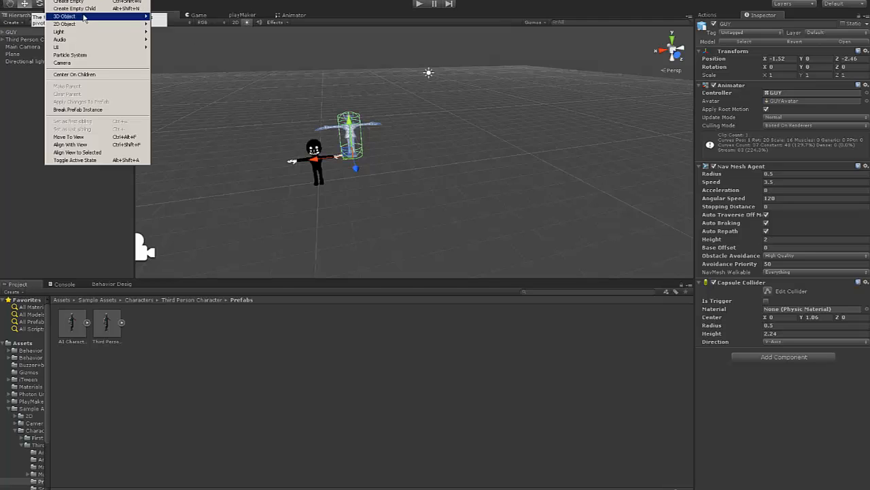
mouse_move(80, 18)
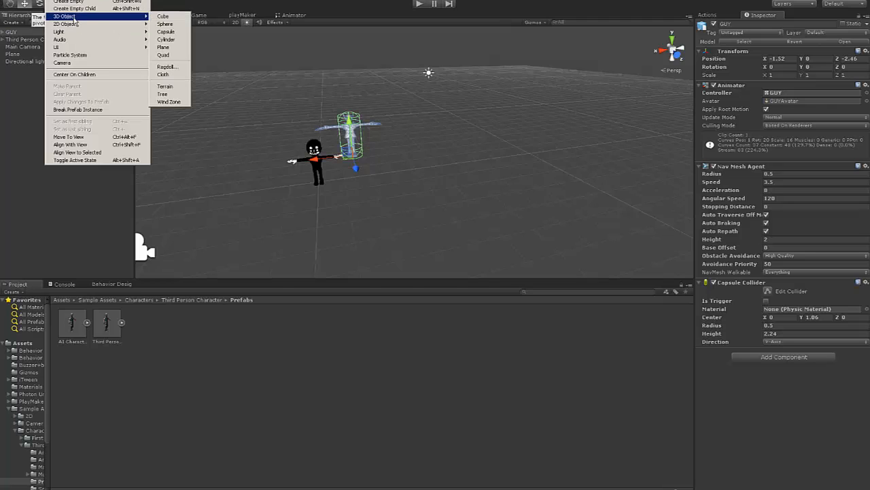
left_click(163, 16)
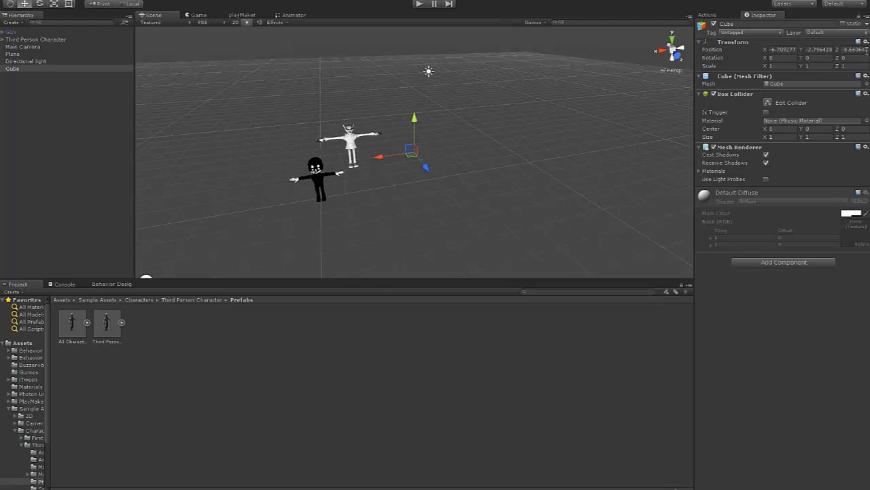
left_click(866, 42)
left_click(843, 51)
left_click_drag(445, 155, 461, 141, "alt")
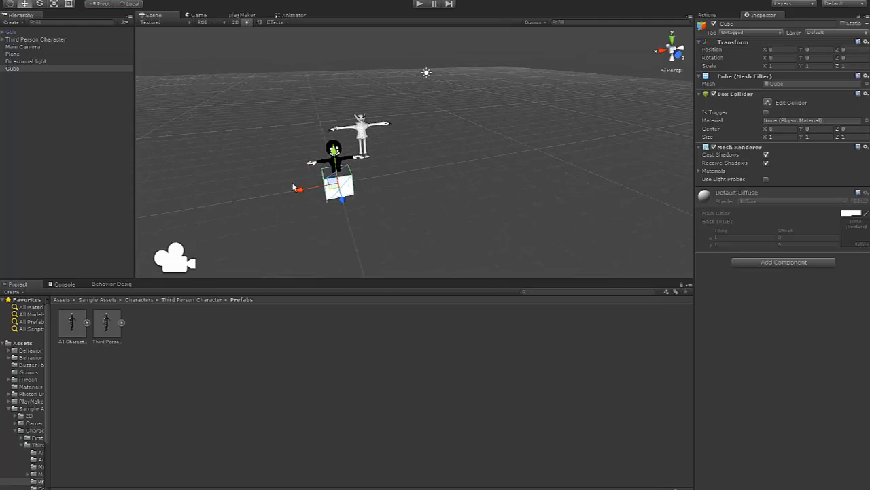
Move the cube to X -4.53 and scale it to about 7.17 by 4.20 by 4.49 to form a large block
left_click_drag(293, 187, 408, 172)
key("r")
left_click_drag(465, 185, 530, 216)
left_click_drag(408, 172, 219, 190)
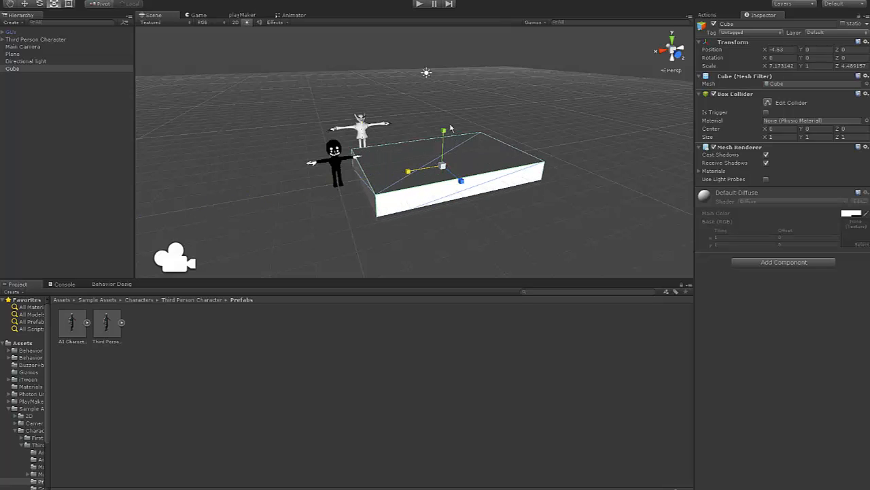
left_click_drag(450, 128, 449, 34)
key("w")
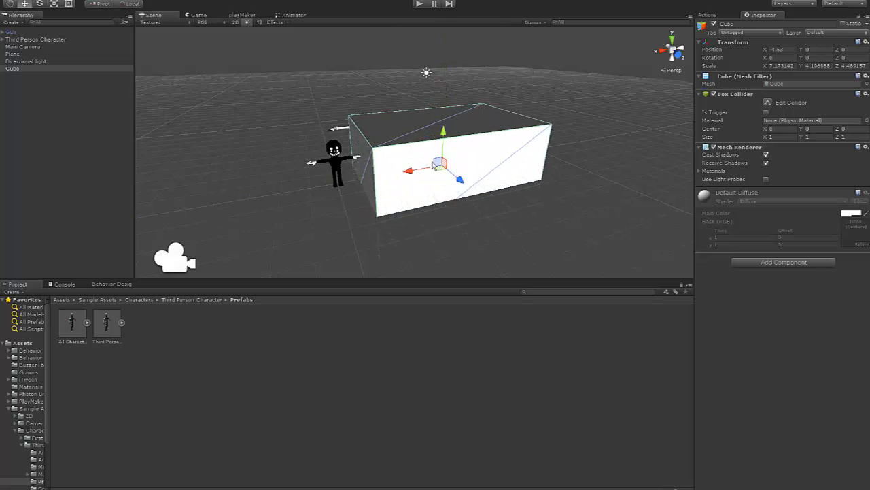
Move the block farther from the characters along the X axis and raise it to Y 1.36
left_click_drag(410, 170, 502, 159)
left_click_drag(531, 118, 534, 97)
left_click_drag(533, 98, 465, 151, "alt")
left_click_drag(465, 150, 323, 199, "alt")
Duplicate the block and place the copy on the opposite side of the characters at about X 5.42, Z -7.13
key("ctrl+d")
left_click_drag(252, 233, 421, 172)
scroll(422, 172, "down", 3)
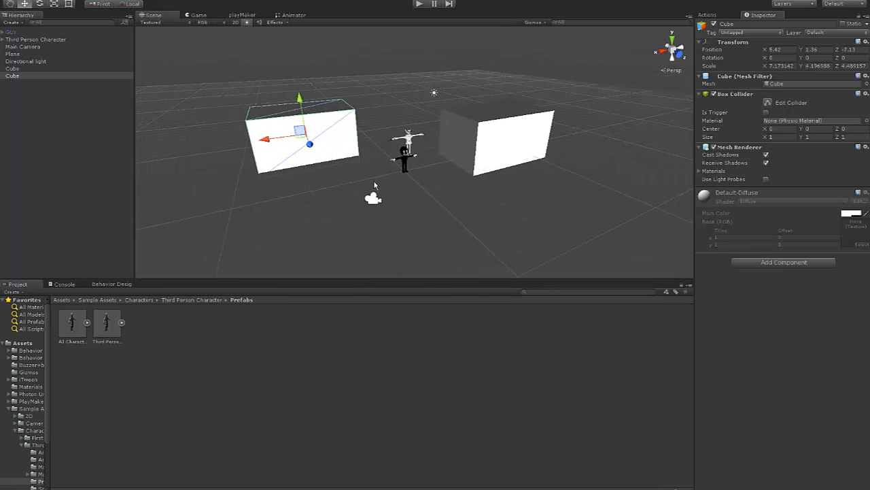
Duplicate the block again and place this third one beyond the camera at about X 0.5, Z 8.71
key("ctrl+d")
left_click_drag(314, 151, 483, 200)
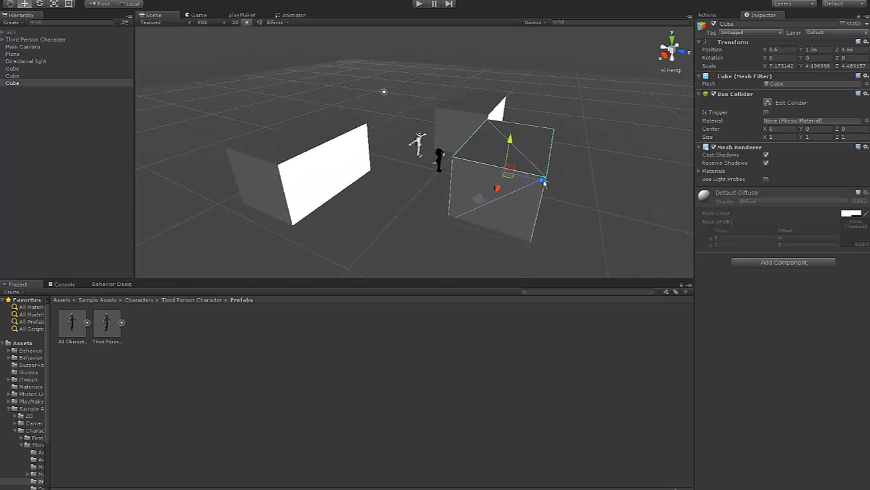
left_click_drag(546, 182, 623, 197)
left_click_drag(544, 185, 468, 183, "alt")
middle_click_drag(454, 161, 441, 155)
scroll(442, 157, "down", 2)
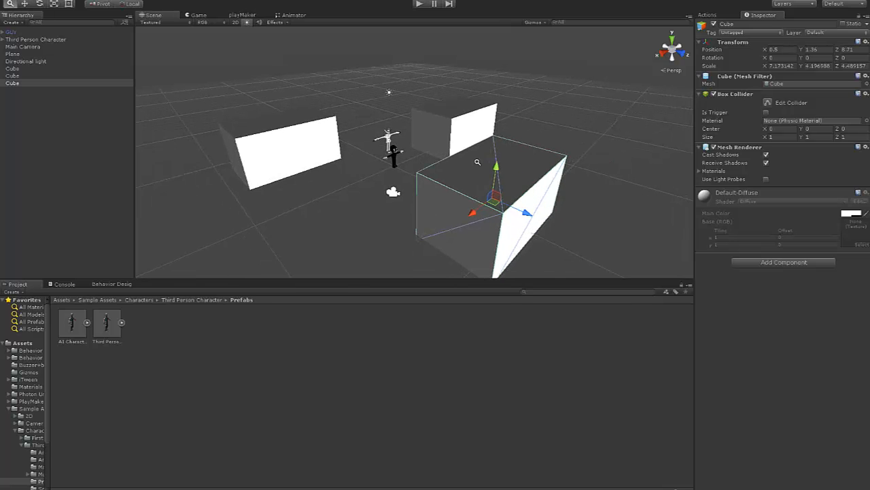
Duplicate the block once more and place the fourth one behind the characters at about X -8.5, Z -15.5
key("ctrl+d")
left_click_drag(528, 212, 358, 87)
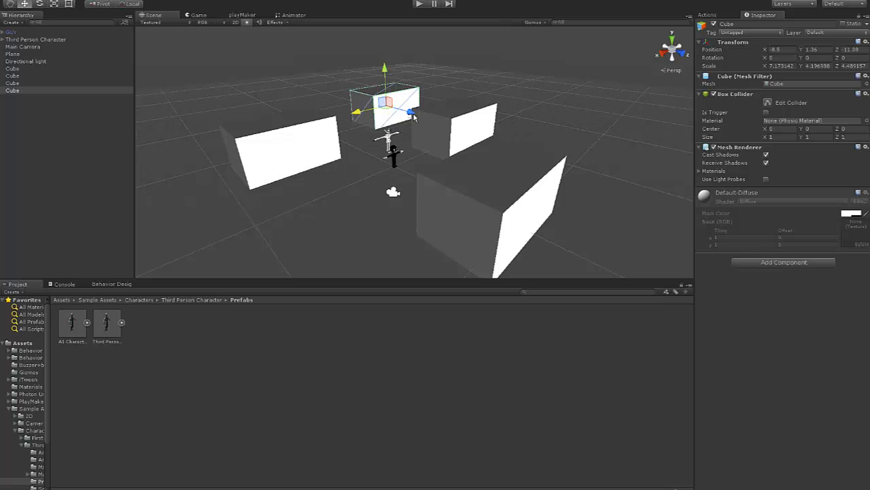
left_click_drag(413, 117, 389, 109)
left_click_drag(423, 134, 451, 125, "alt")
scroll(408, 140, "up", 3)
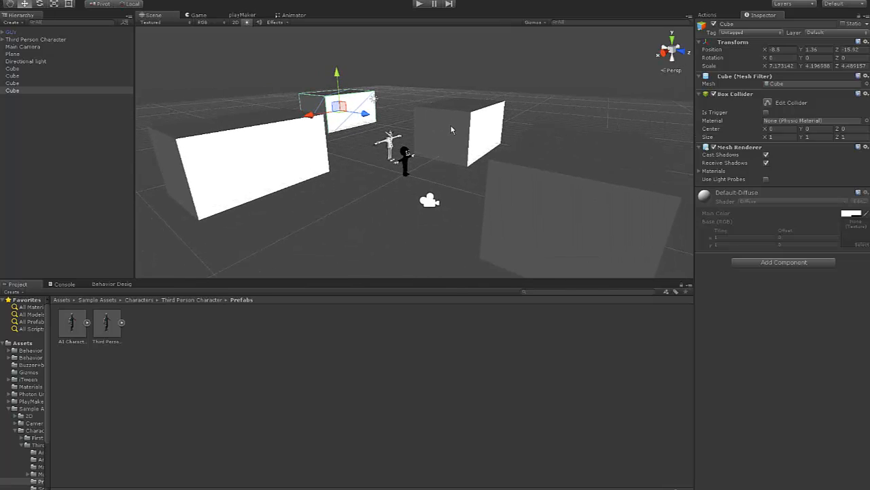
left_click_drag(456, 130, 482, 134, "alt")
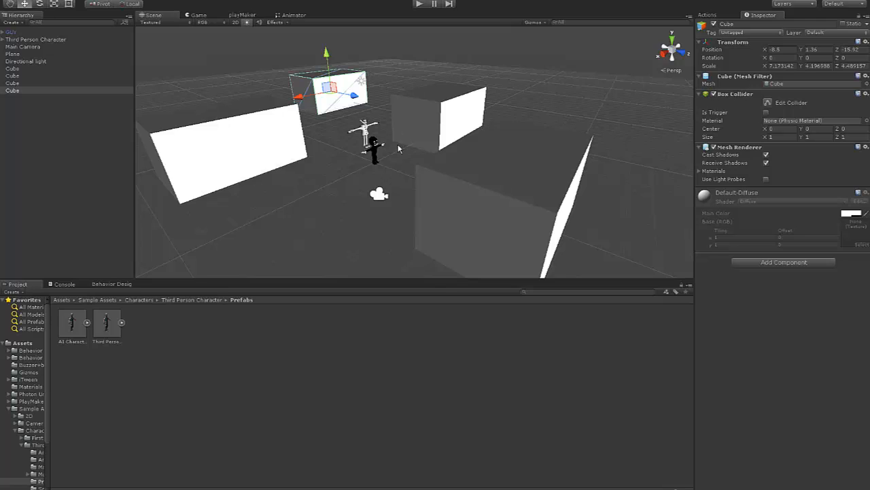
Open the Occlusion Culling and Navigation windows
left_click(198, 0)
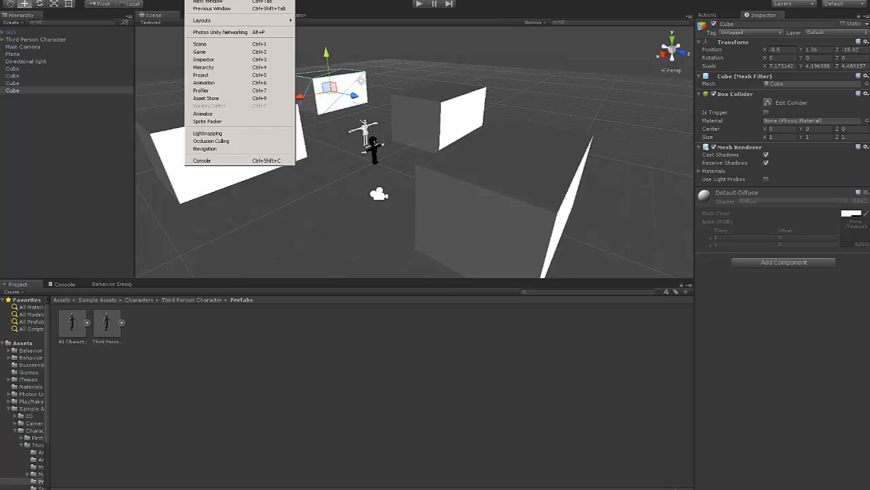
left_click(211, 140)
left_click(198, 0)
left_click(212, 149)
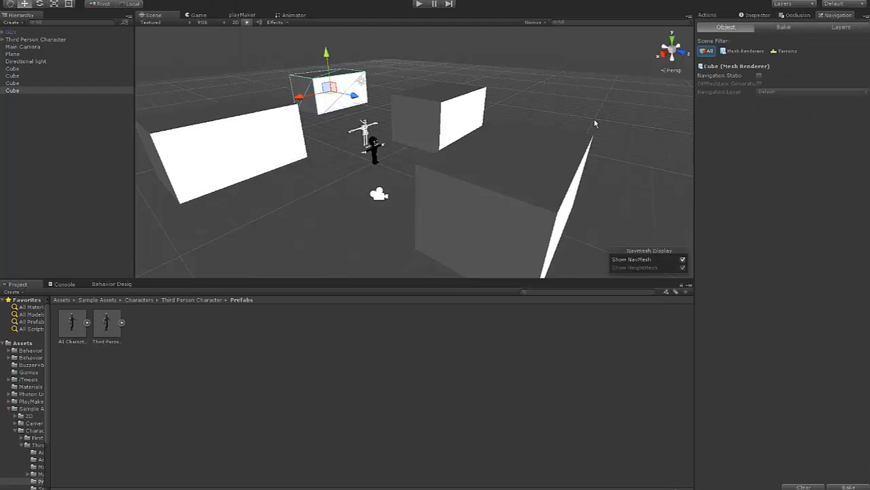
Select the ground plane and mark it as static in its object properties
left_click_drag(595, 123, 433, 179, "alt")
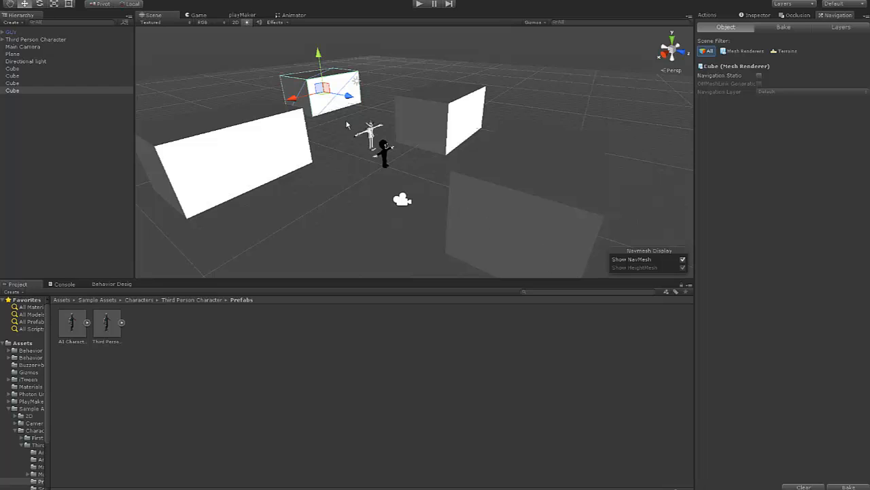
mouse_move(412, 156)
left_mouse_down("alt")
mouse_move(399, 153)
mouse_move(408, 152)
left_mouse_up("alt")
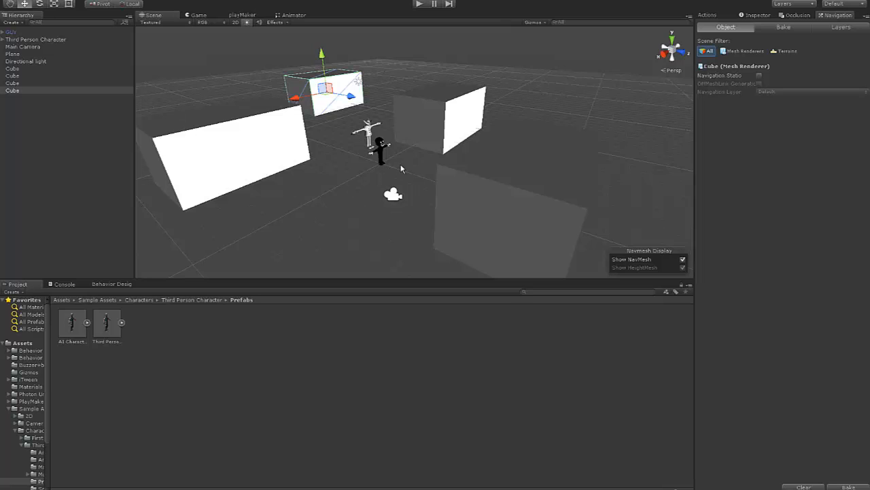
left_click_drag(353, 101, 413, 181, "alt")
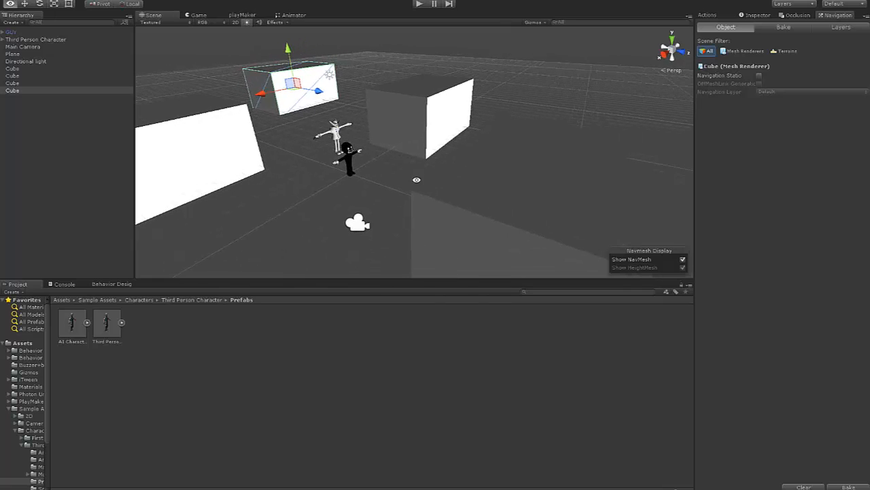
left_click(413, 174)
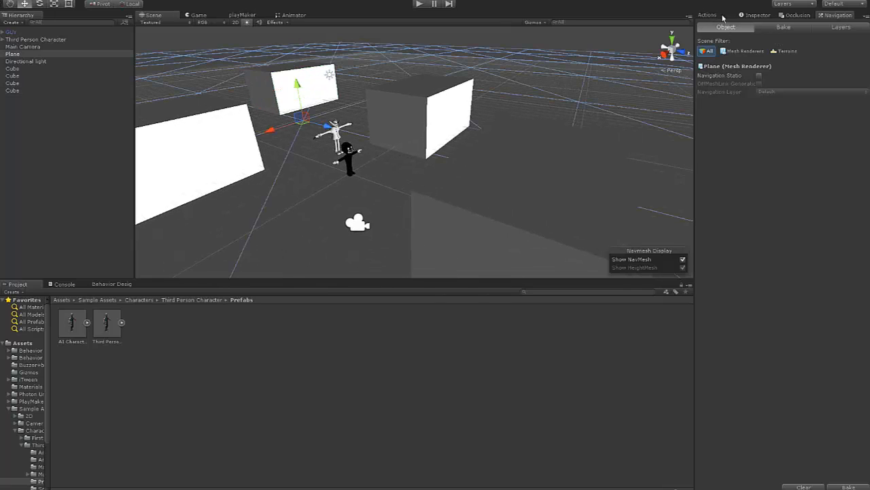
left_click(755, 15)
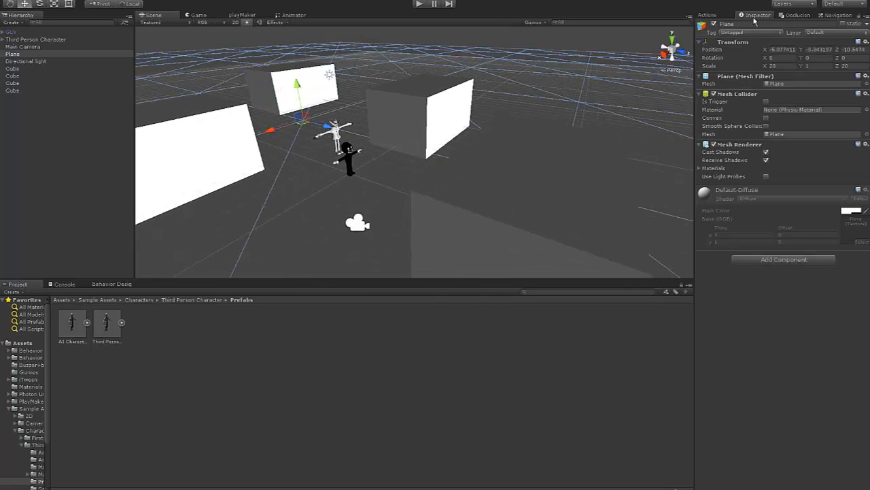
Select all four cubes together and mark them as static
left_click(452, 113)
left_click(453, 170, "shift")
left_click(306, 82, "shift")
left_click(243, 140, "shift")
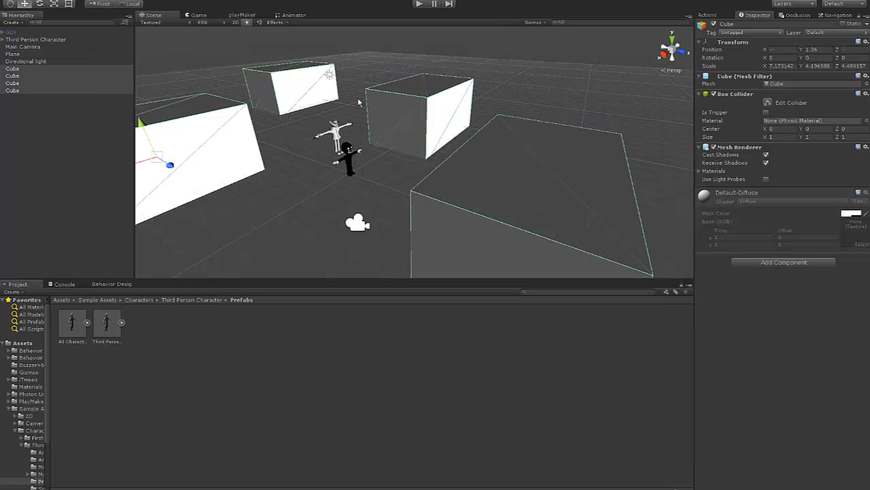
scroll(420, 129, "down", 2)
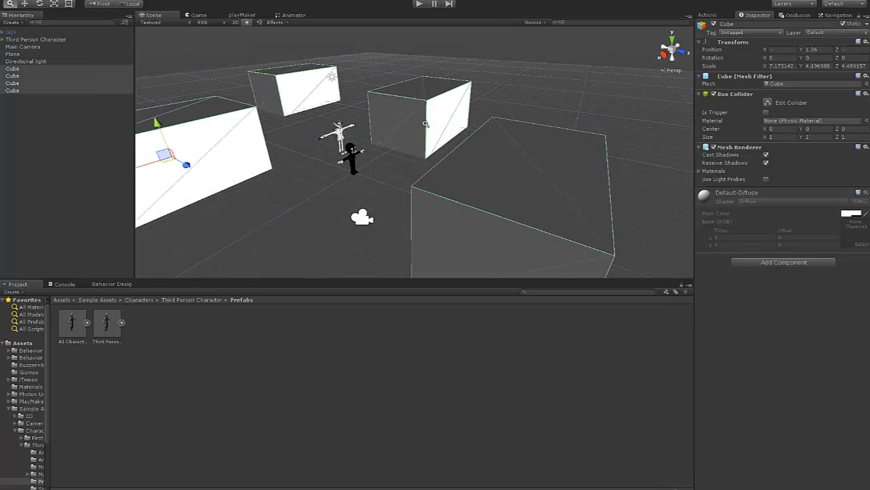
Bake the navigation mesh for the static plane and cubes
left_click(838, 15)
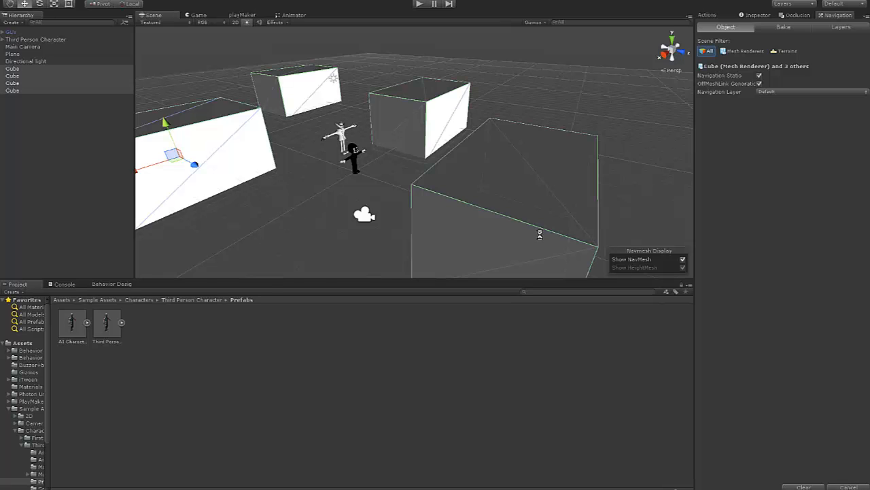
left_click_drag(539, 238, 410, 179, "alt")
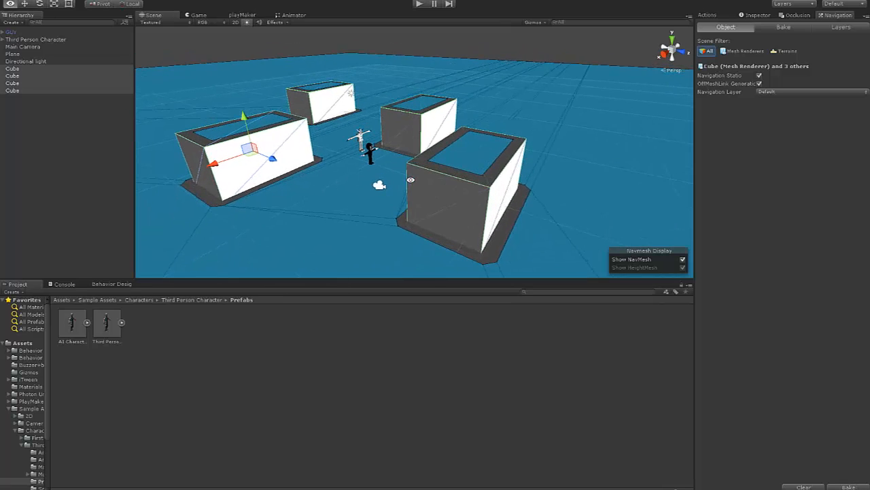
Examine the baked navigation mesh on the ground, around the cubes and on their tops
middle_click_drag(413, 179, 413, 158)
left_click_drag(383, 197, 384, 203, "alt")
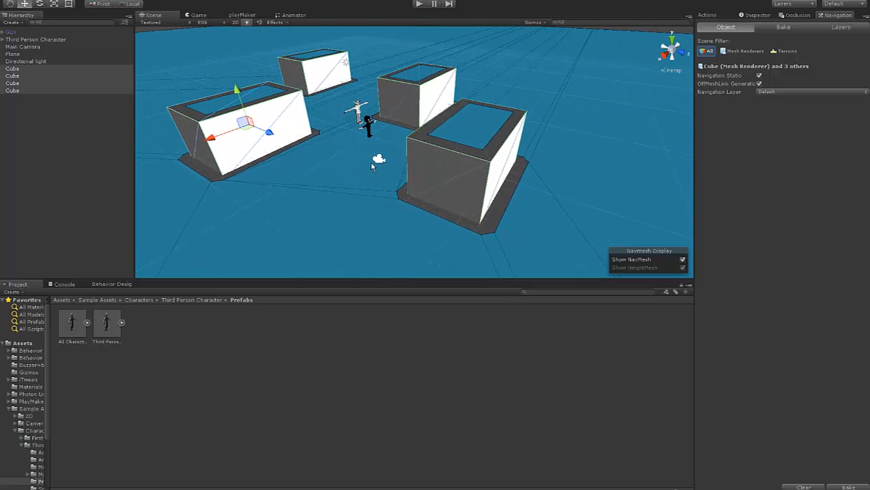
middle_click_drag(381, 173, 387, 187)
left_click_drag(387, 187, 389, 174, "alt")
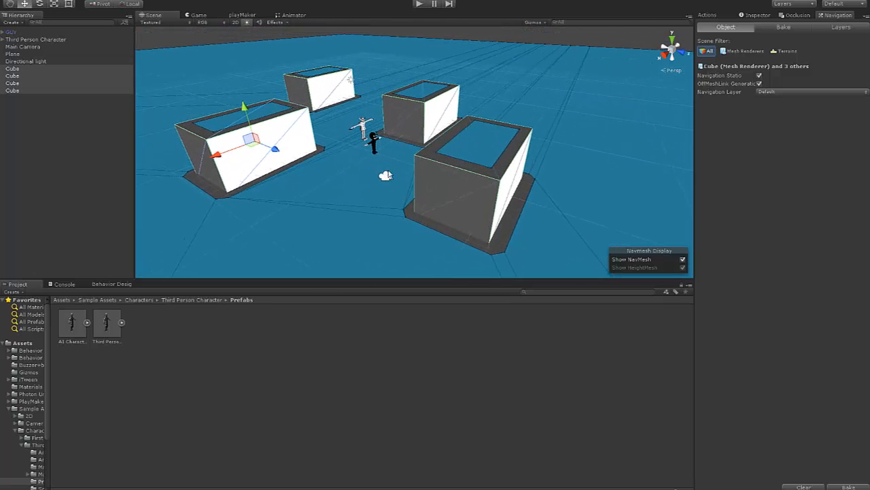
middle_click_drag(471, 197, 472, 207)
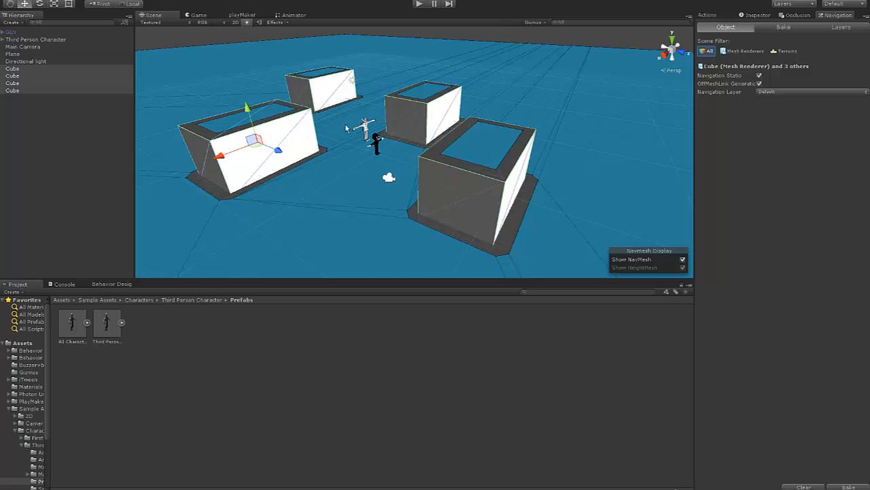
left_click_drag(414, 157, 421, 178, "alt")
left_click_drag(484, 140, 501, 149, "alt")
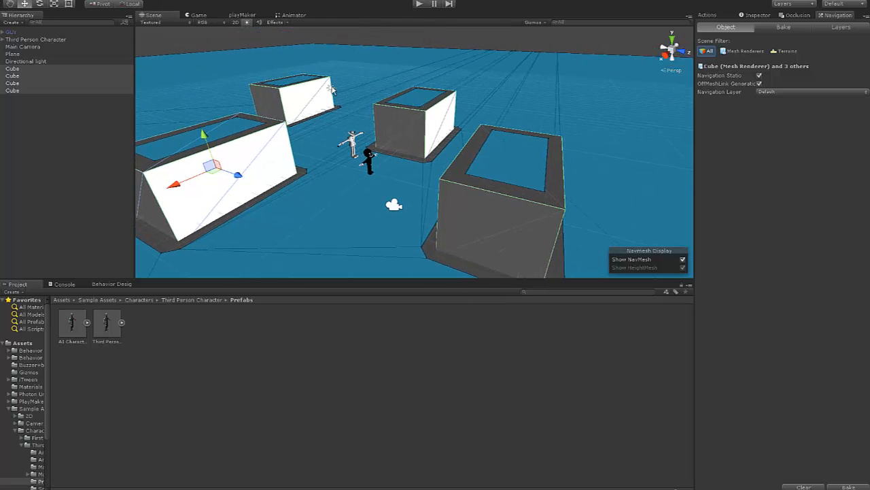
key("alt")
middle_click_drag(421, 142, 434, 142)
right_click_drag(434, 141, 420, 133)
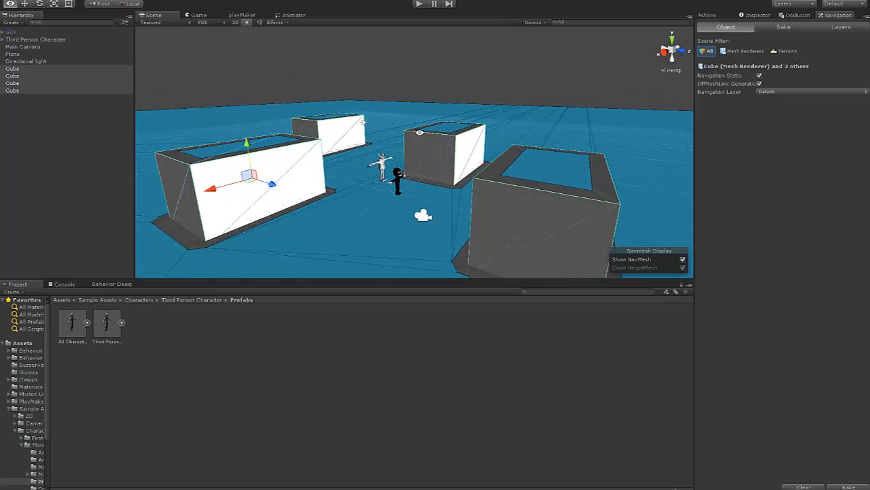
middle_click_drag(420, 133, 394, 136)
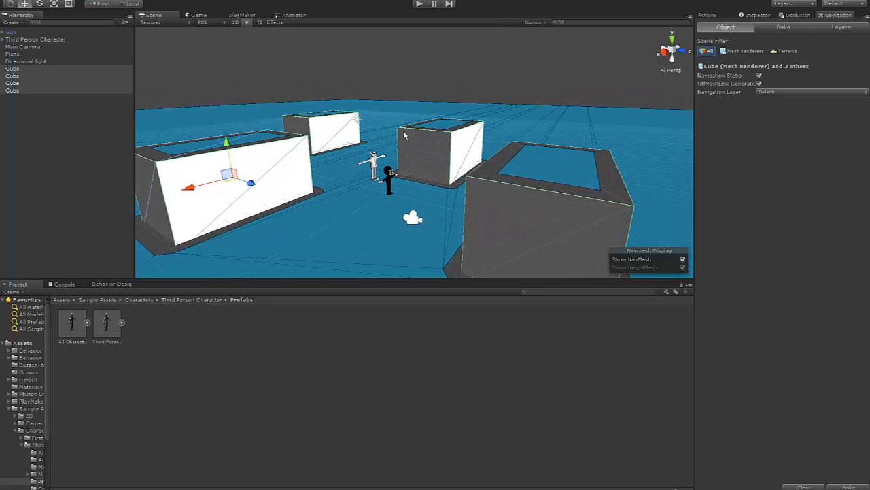
Deselect the cubes, select Third Person Character and show its component properties
left_click(71, 122)
left_click(31, 39)
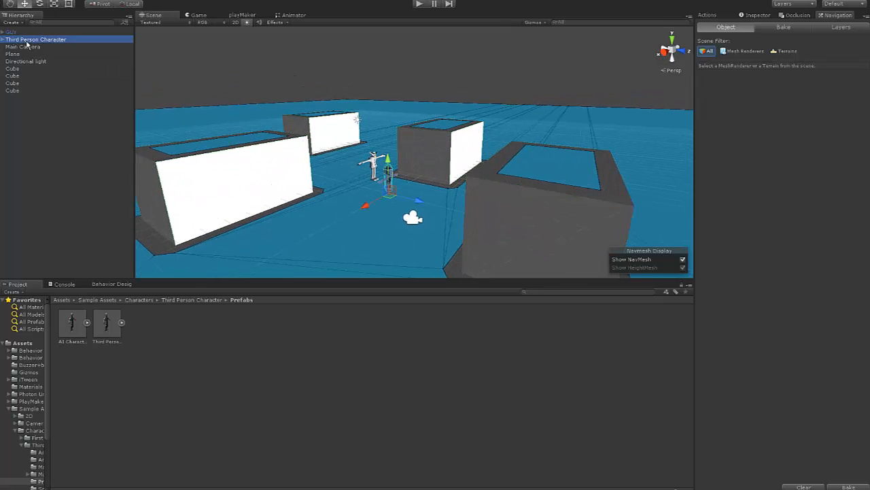
left_click(756, 15)
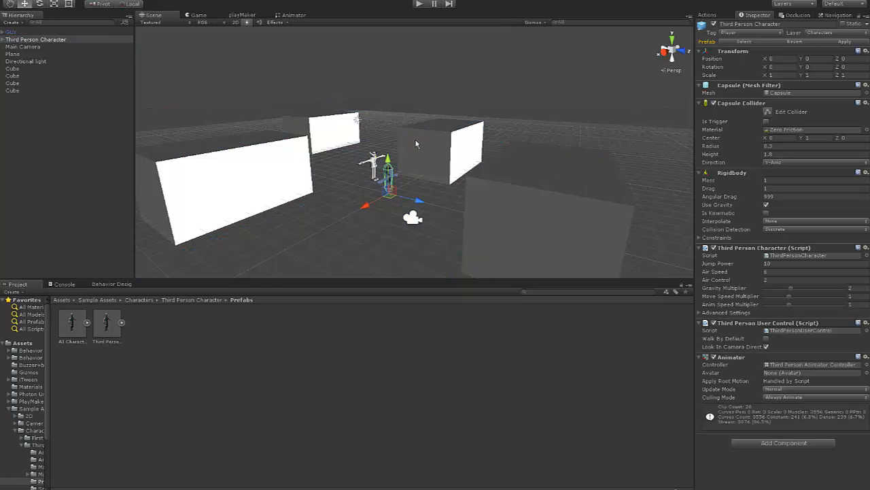
right_click_drag(414, 143, 420, 174)
left_click_drag(421, 174, 432, 170, "alt")
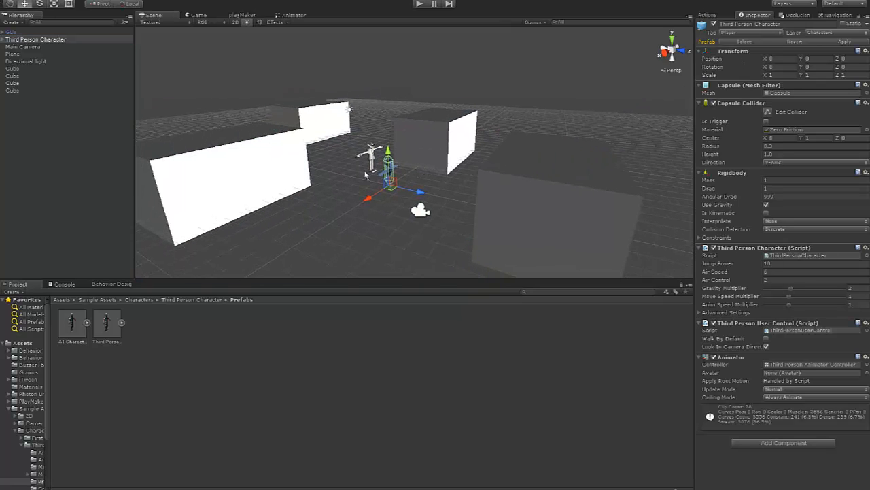
Select GUY and move it along Z to about -19.61, behind the obstacle blocks
left_click(11, 32)
right_click_drag(416, 189, 339, 169, "alt")
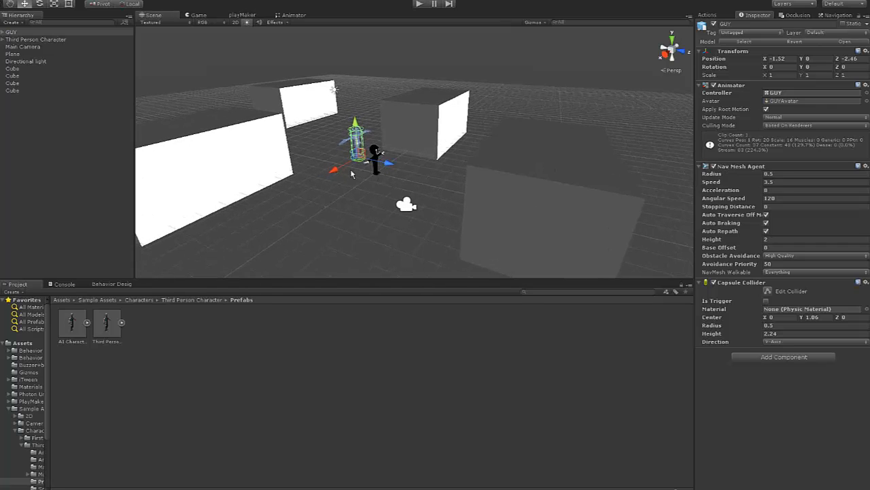
right_click_drag(329, 160, 400, 160, "alt")
left_click_drag(400, 160, 227, 125, "alt")
left_click_drag(304, 134, 327, 160, "alt")
Create an empty game object and name it Target
left_click(57, 0)
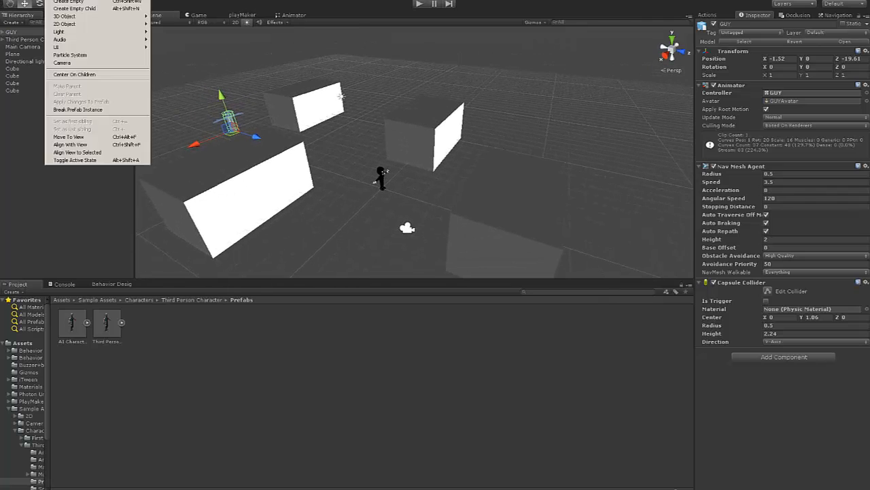
left_click(66, 2)
left_click(24, 99)
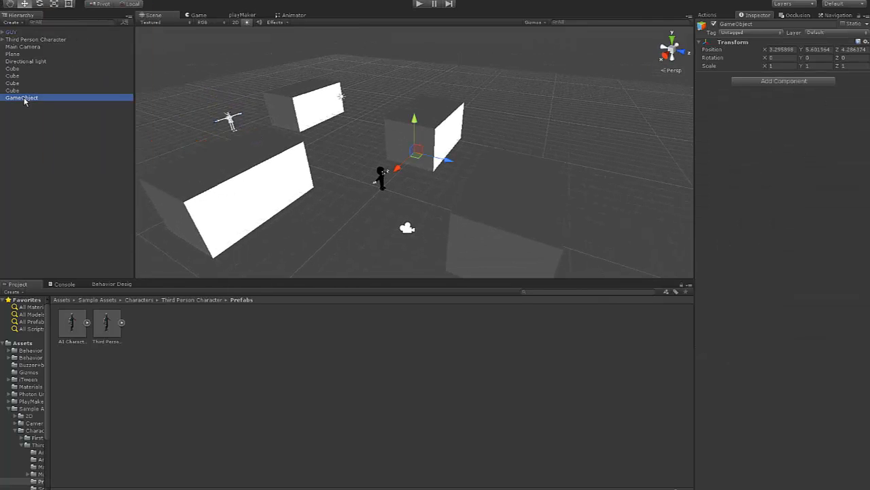
left_click(34, 100)
type("Target")
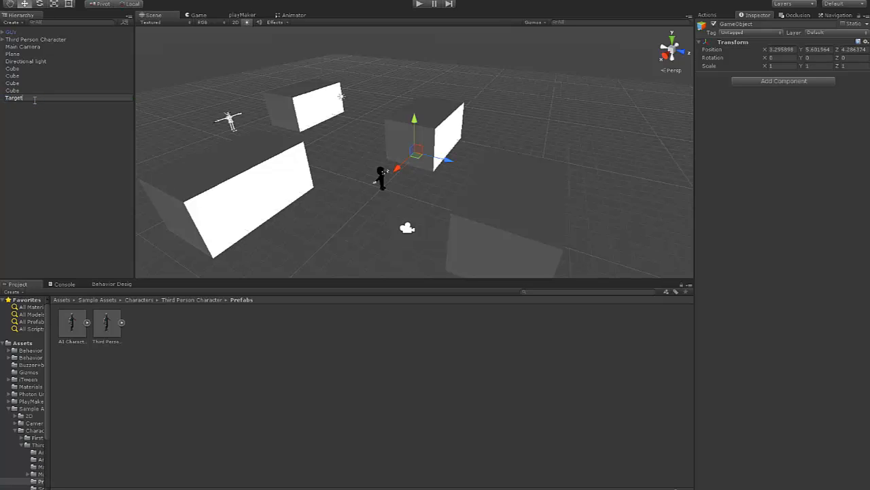
key("Return")
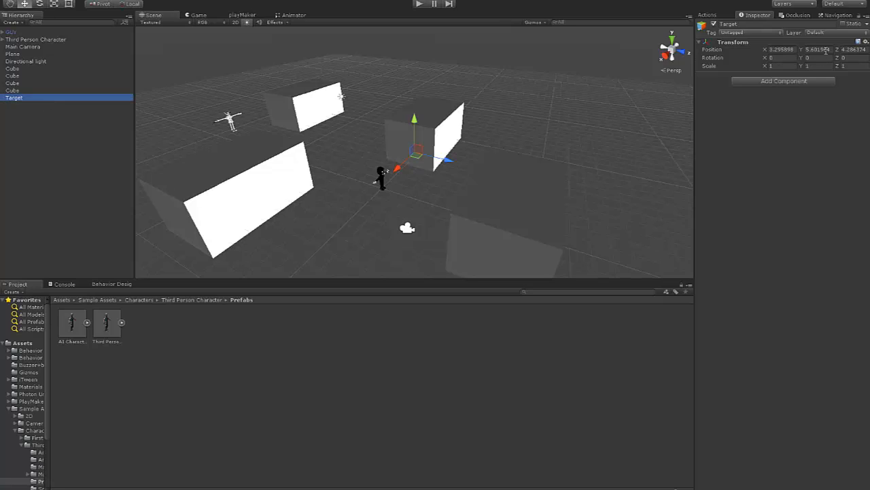
Reset Target's position to the origin, then move it along the ground to the side of the blocks away from GUY
left_click(862, 42)
left_click(813, 50)
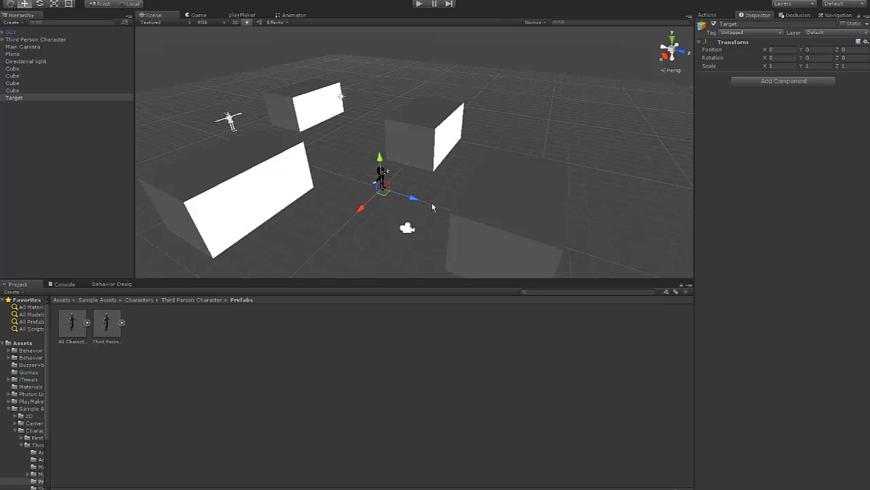
left_click_drag(432, 207, 597, 157)
left_click_drag(544, 172, 507, 162, "alt")
left_click_drag(587, 151, 532, 147)
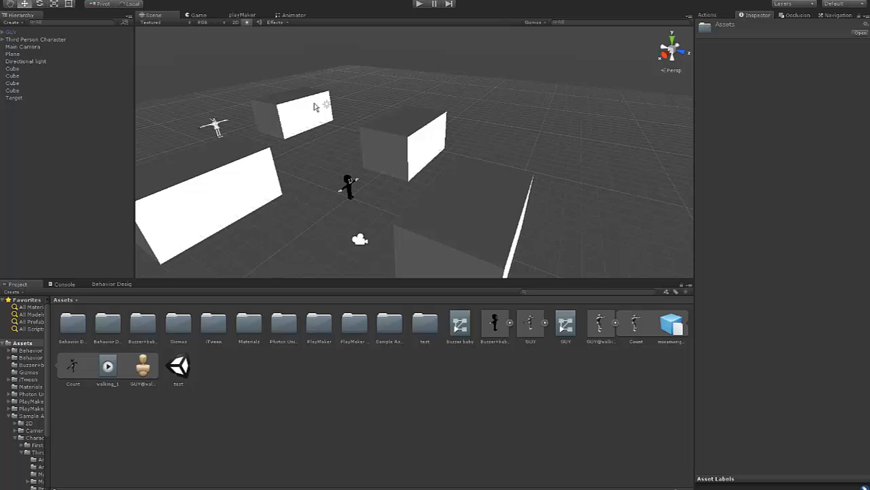
mouse_move(328, 123)
left_mouse_down("alt")
mouse_move(323, 117)
mouse_move(333, 116)
left_mouse_up("alt")
Look through the NavMeshAgent category among the available PlayMaker actions
left_click(246, 17)
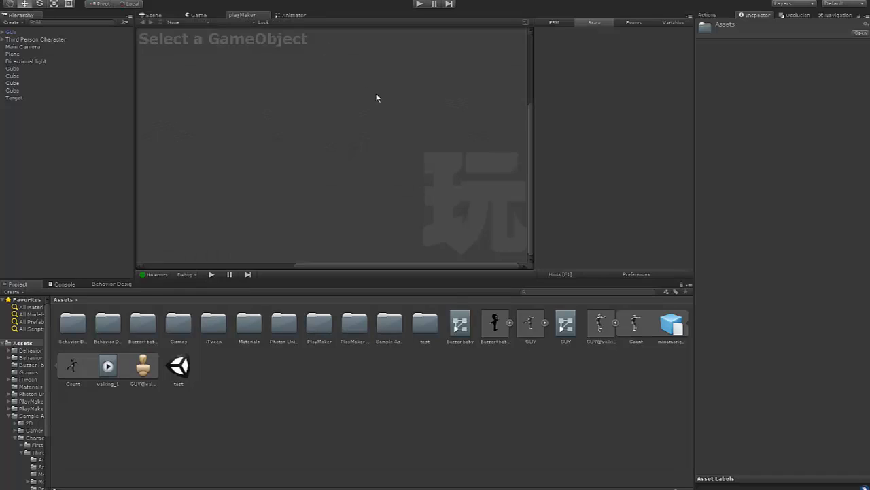
left_click(711, 15)
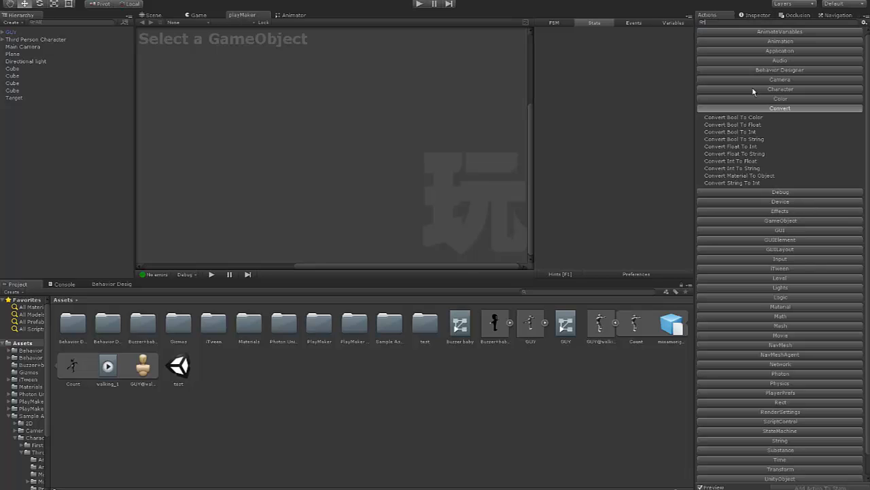
left_click(761, 109)
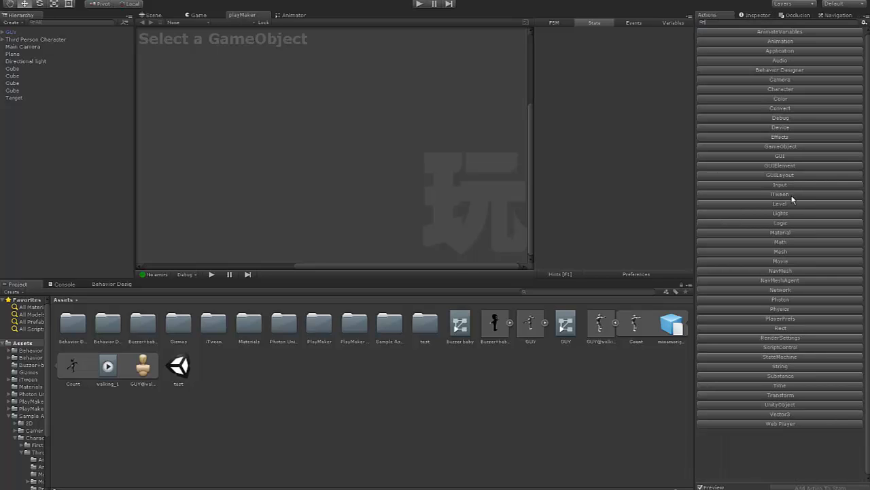
left_click(764, 280)
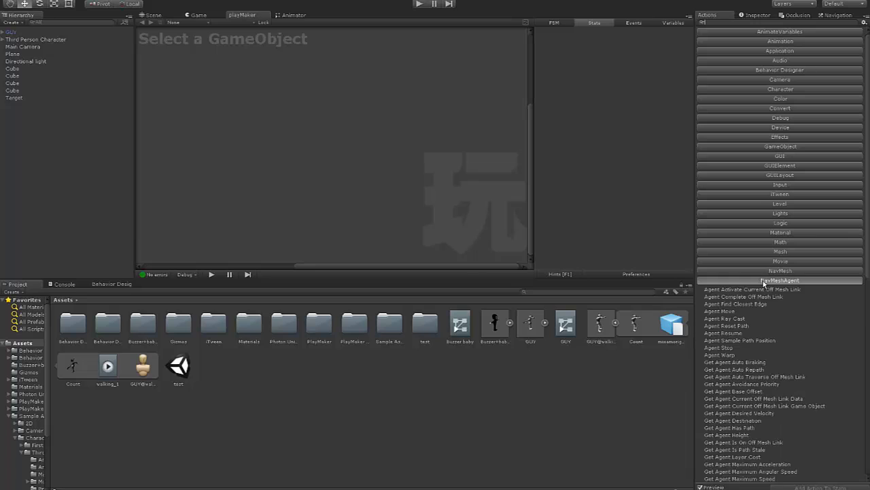
left_click(767, 281)
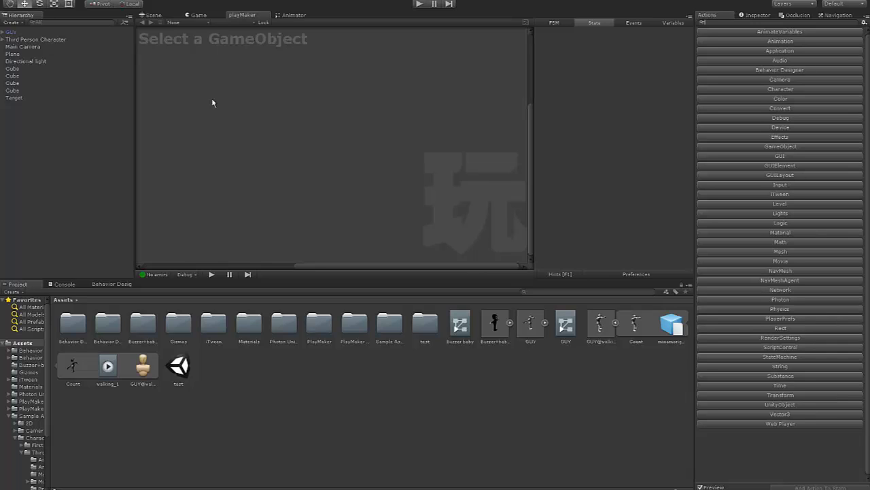
Select GUY and add a PlayMaker state machine to it
left_click(24, 31)
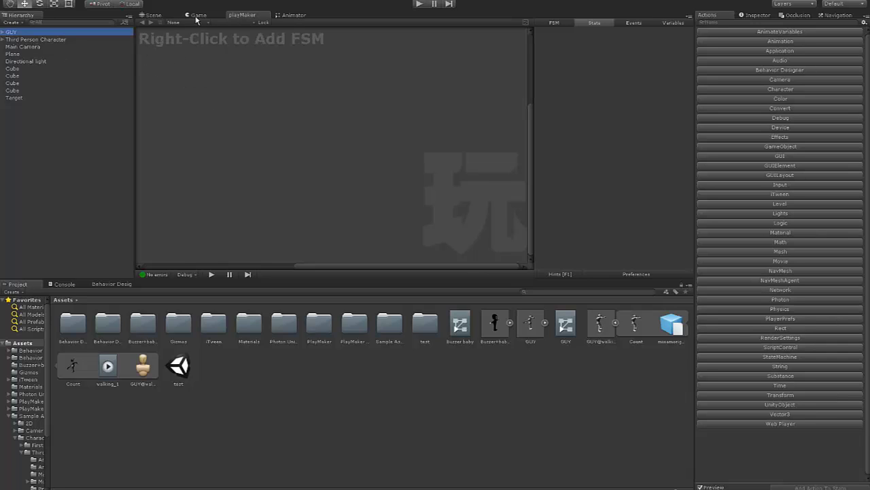
left_click(754, 15)
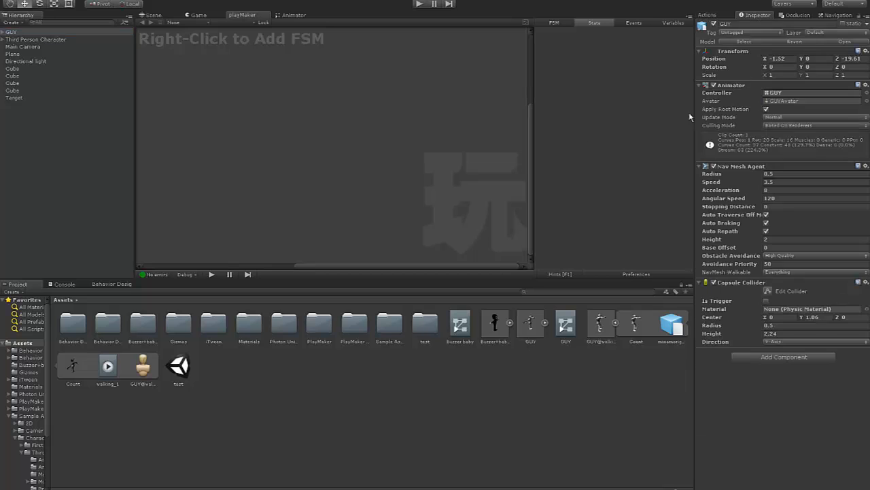
left_click(152, 15)
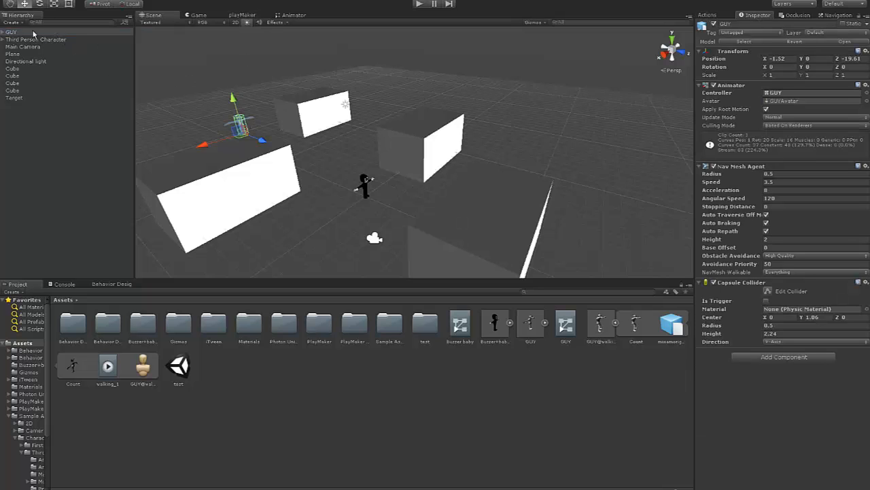
left_click(243, 14)
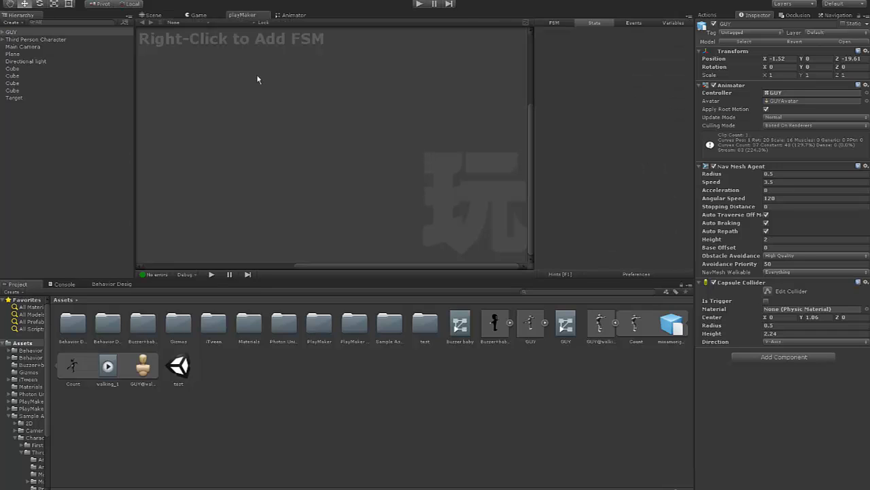
right_click(222, 91)
left_click(227, 94)
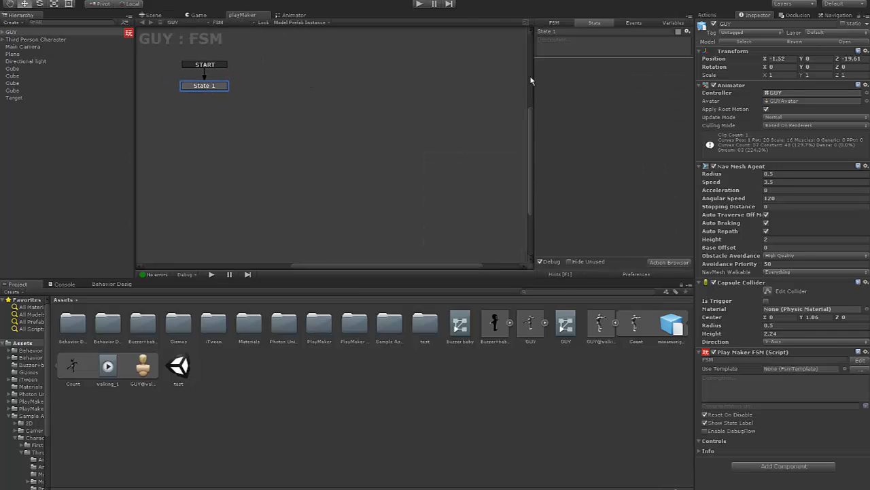
Name GUY's state machine Driver and reposition State 1 slightly in the graph
left_click(552, 23)
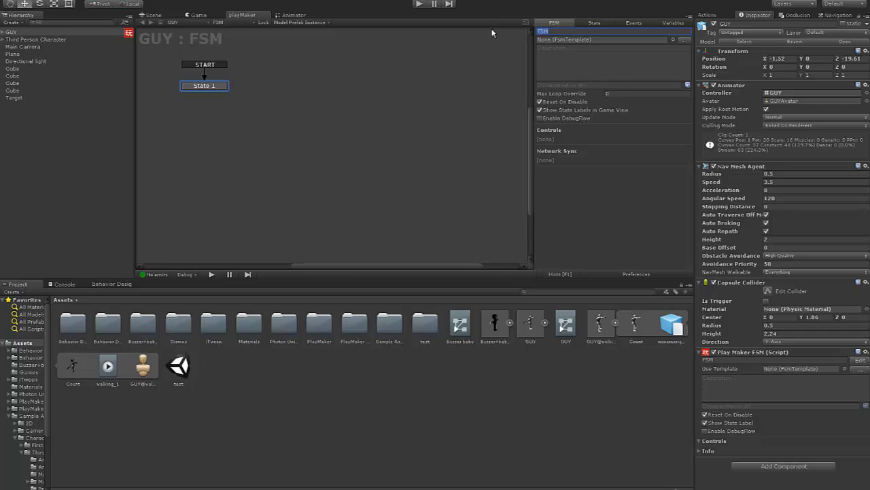
type("Driver")
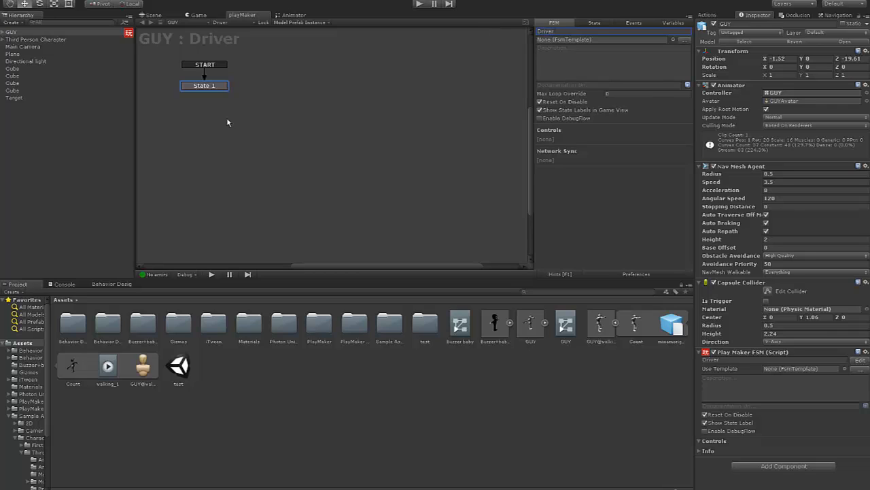
left_click(216, 86)
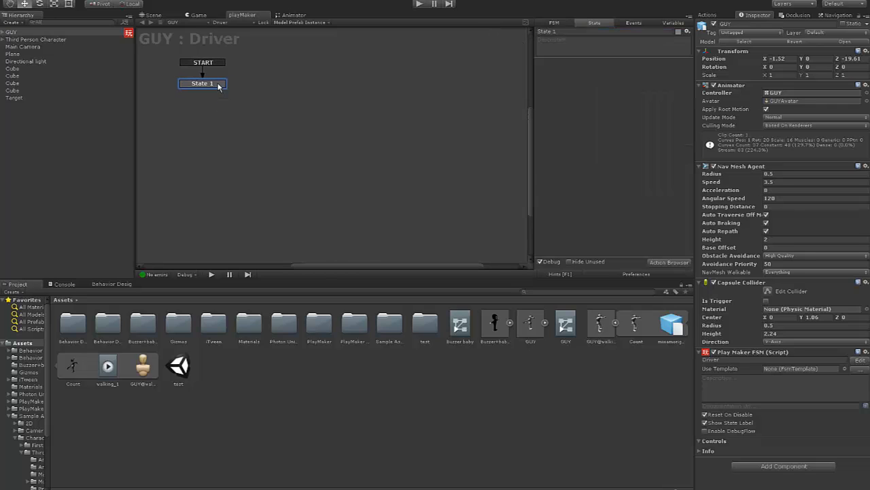
left_click_drag(218, 86, 239, 94)
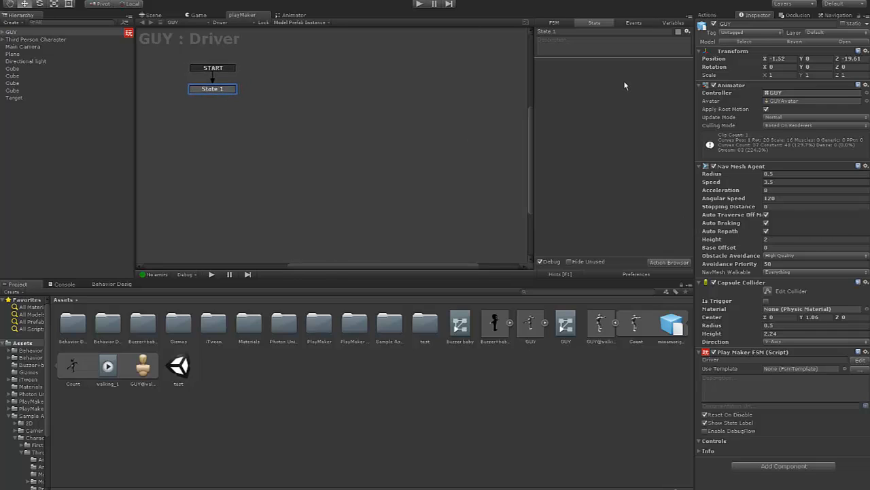
Add the NavMeshAgent action Set Agent Destination As Game Object to State 1, with Target as its destination
left_click(838, 16)
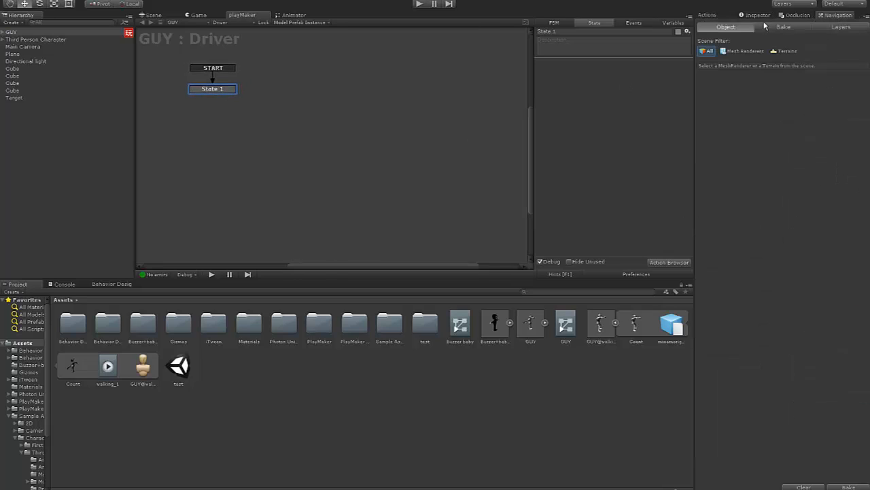
left_click(713, 18)
left_click(791, 283)
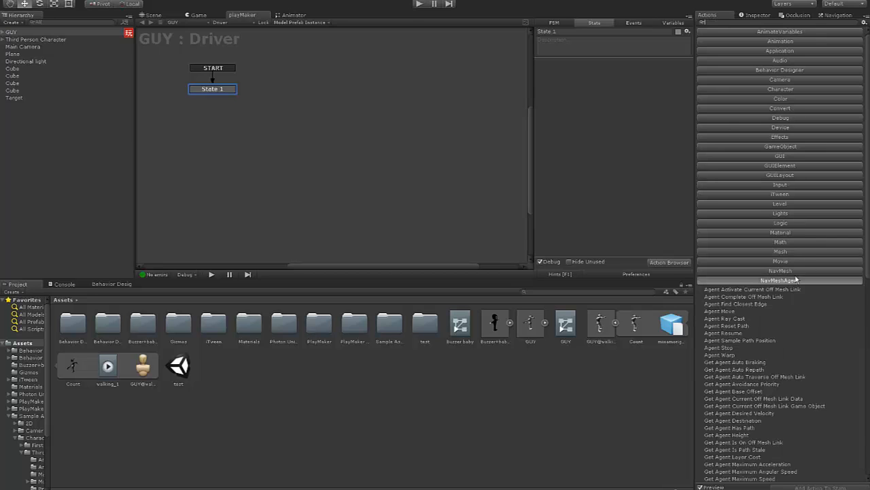
scroll(775, 347, "down", 5)
scroll(779, 351, "down", 5)
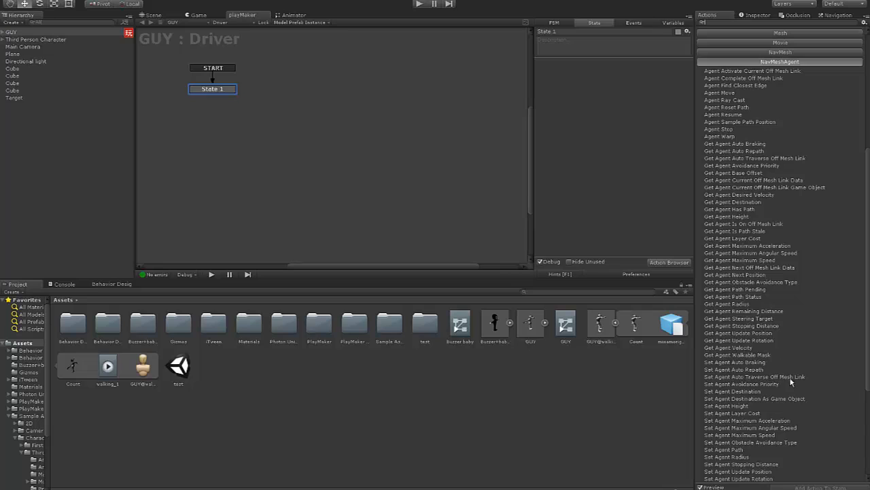
left_click(746, 392)
scroll(745, 391, "down", 1)
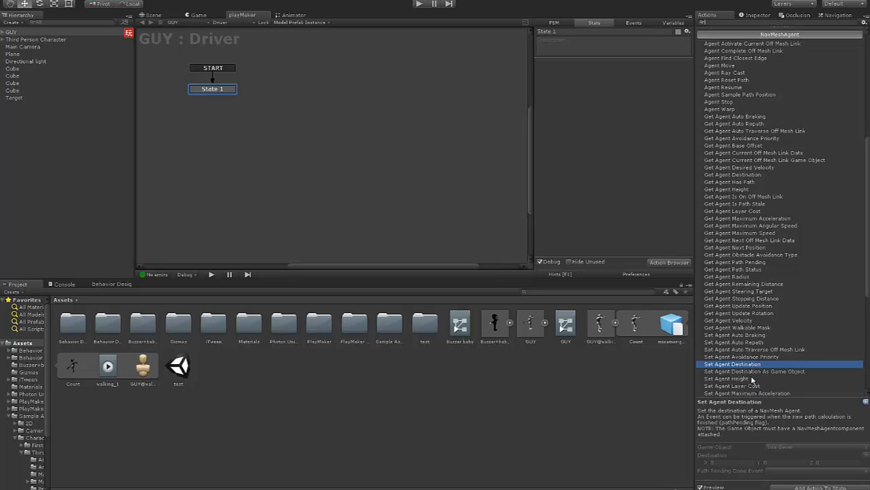
left_click(748, 372)
double_click(748, 372)
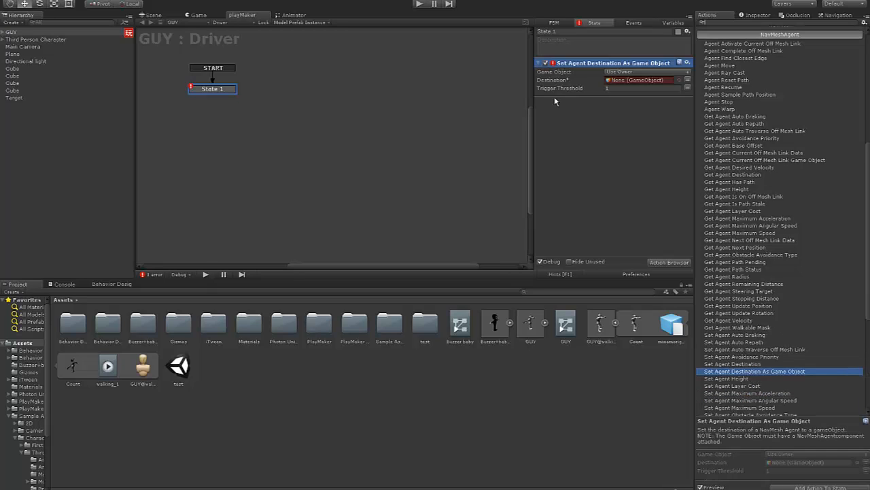
left_click_drag(24, 99, 616, 82)
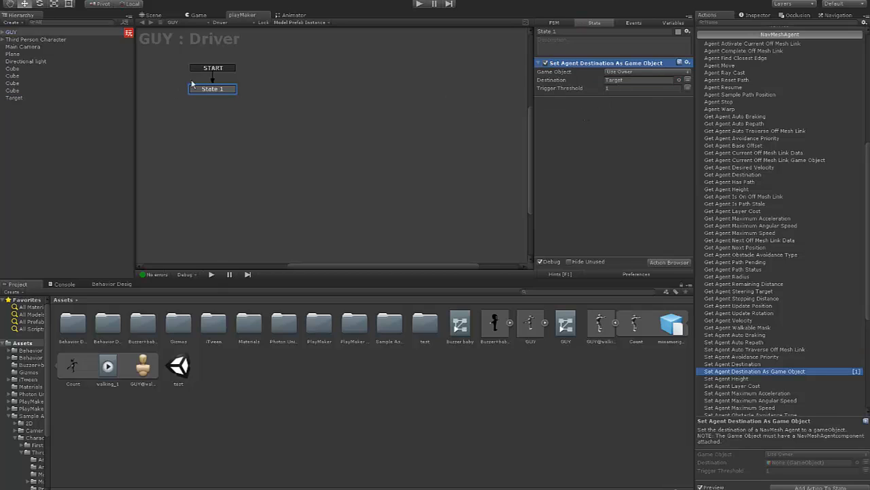
Set GUY's Nav Mesh Agent speed to 6 and its angular speed to 200
left_click(286, 15)
left_click(155, 15)
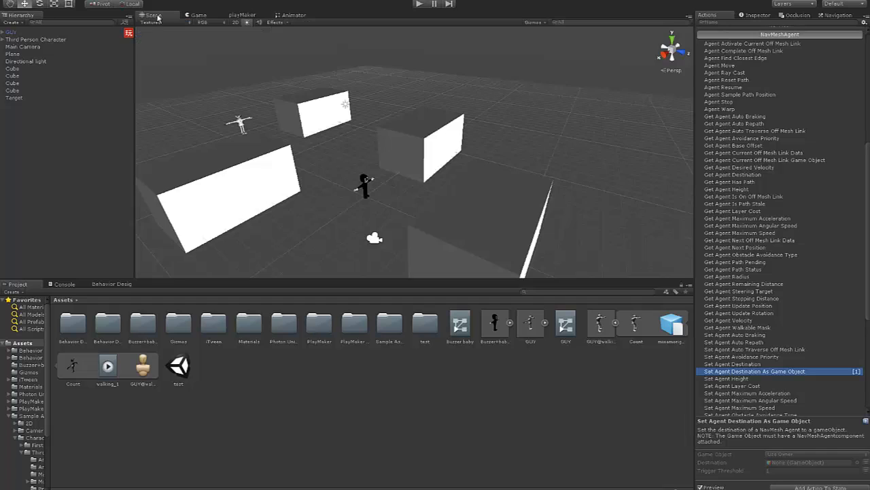
left_click(15, 32)
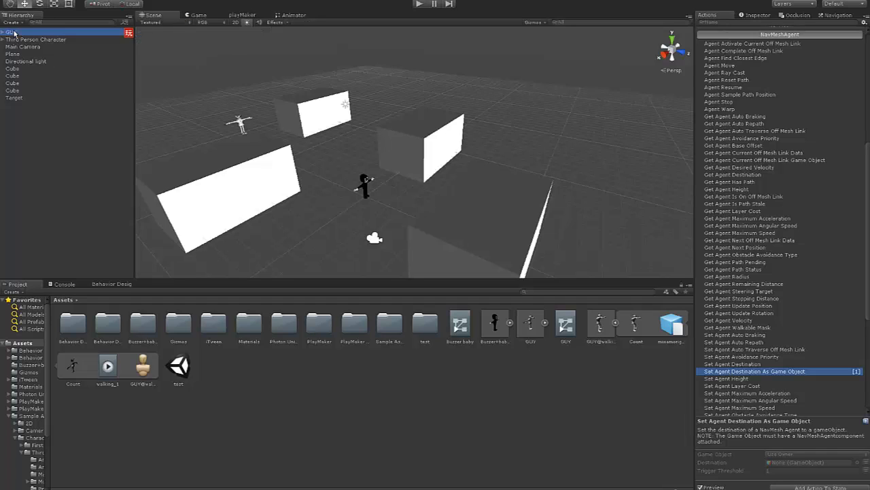
left_click(756, 15)
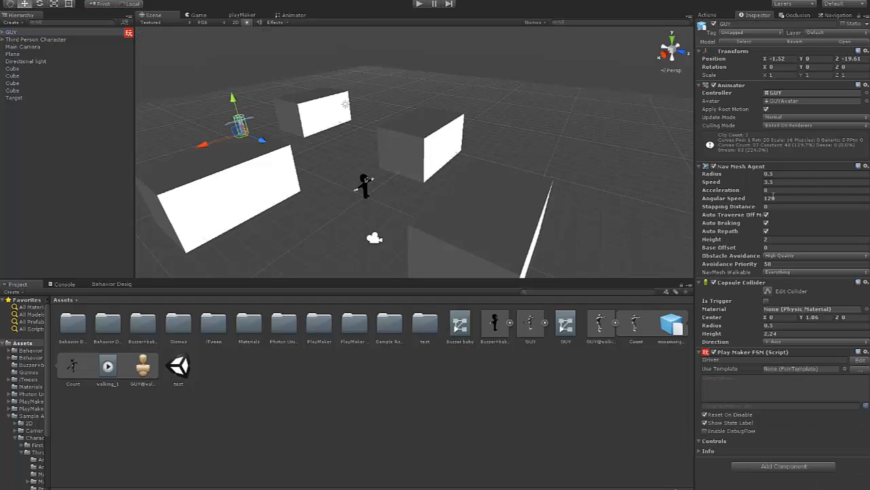
left_click(724, 182)
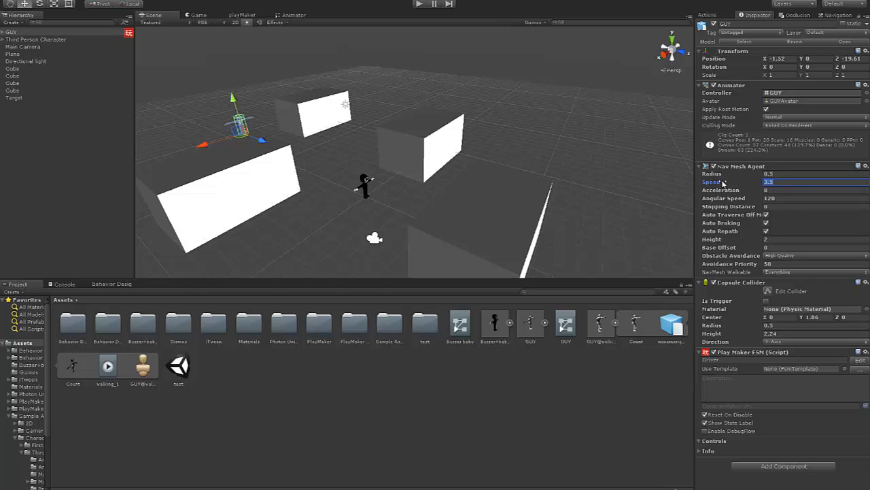
left_click(772, 198)
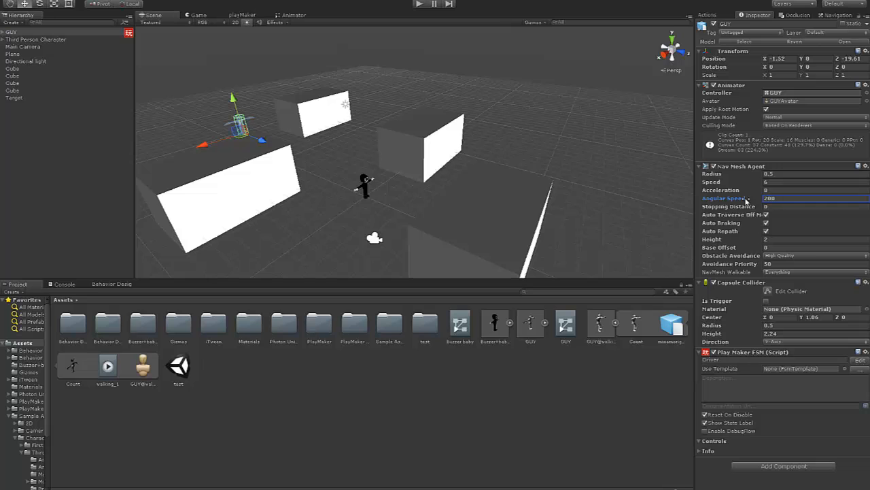
right_click_drag(542, 190, 470, 168)
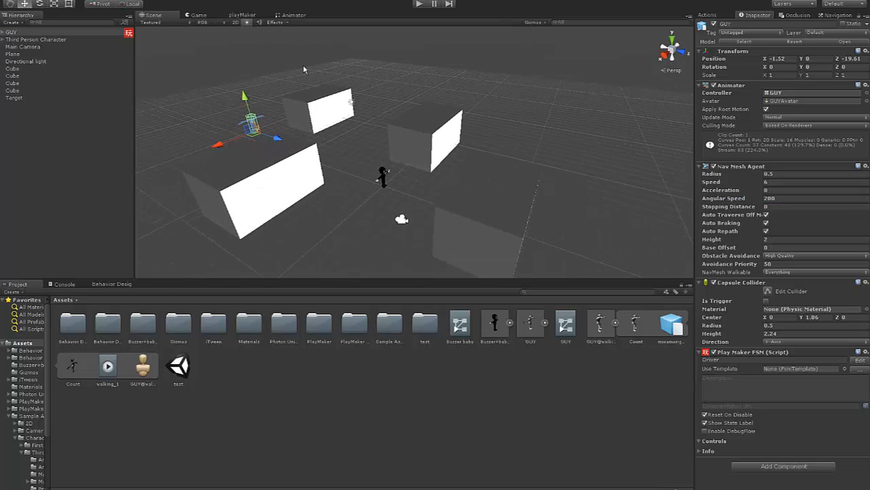
Check GUY's animation states in the Animator and show the scene through the game camera
left_click(243, 16)
left_click(295, 18)
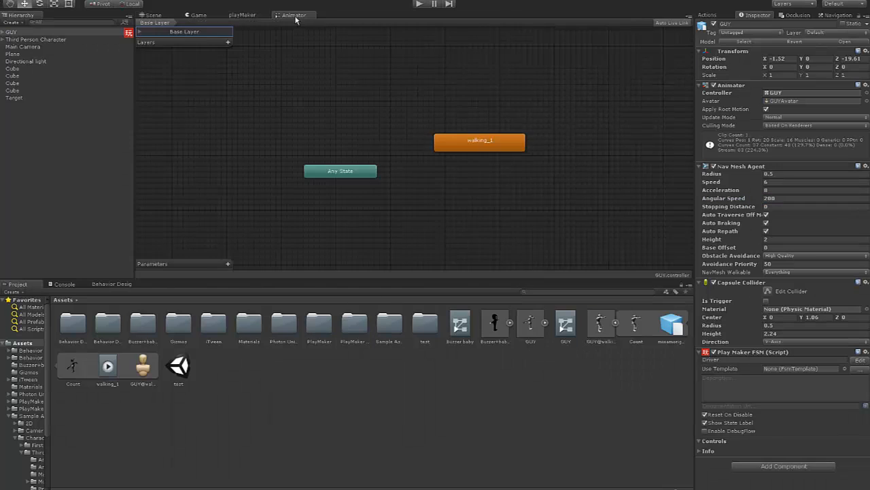
left_click(243, 15)
left_click(197, 15)
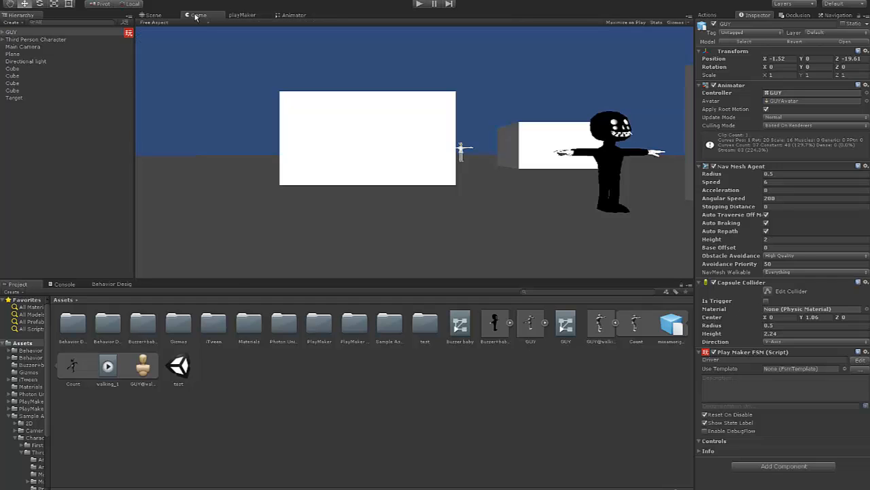
Play-test GUY's movement, lowering the Nav Mesh Agent speed to 2 between two test runs
left_click(418, 4)
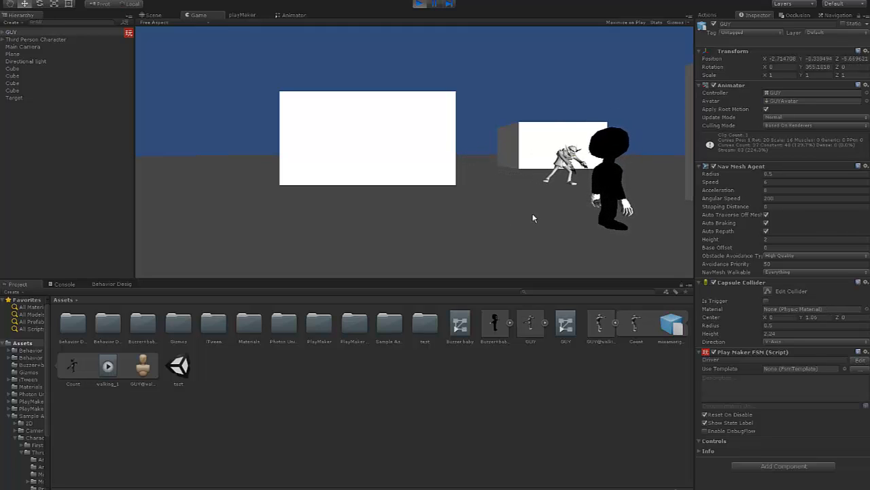
key("ctrl+p")
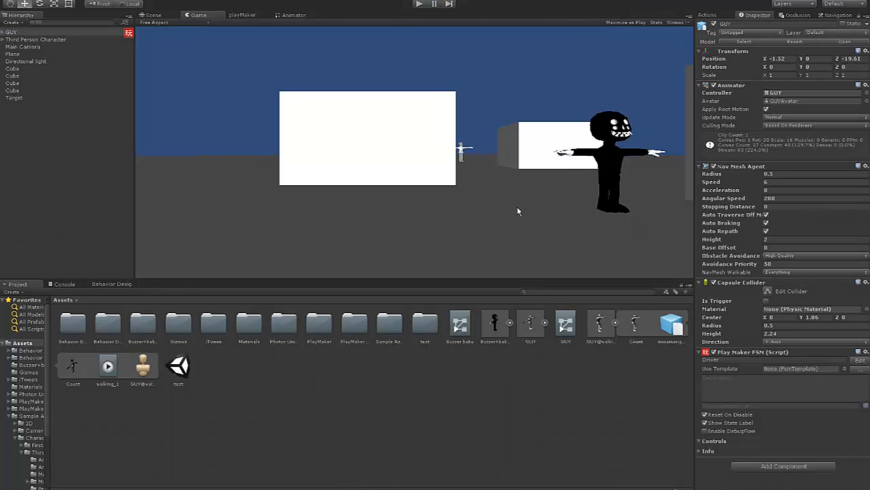
left_click(766, 181)
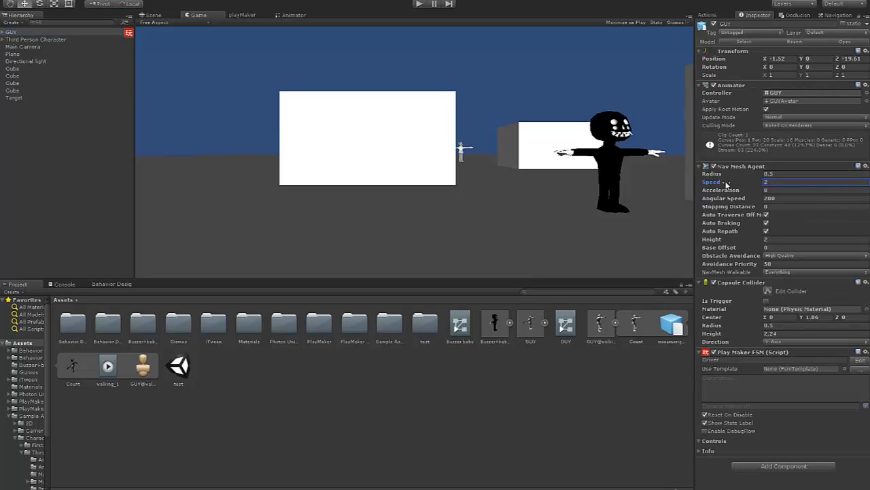
left_click(418, 5)
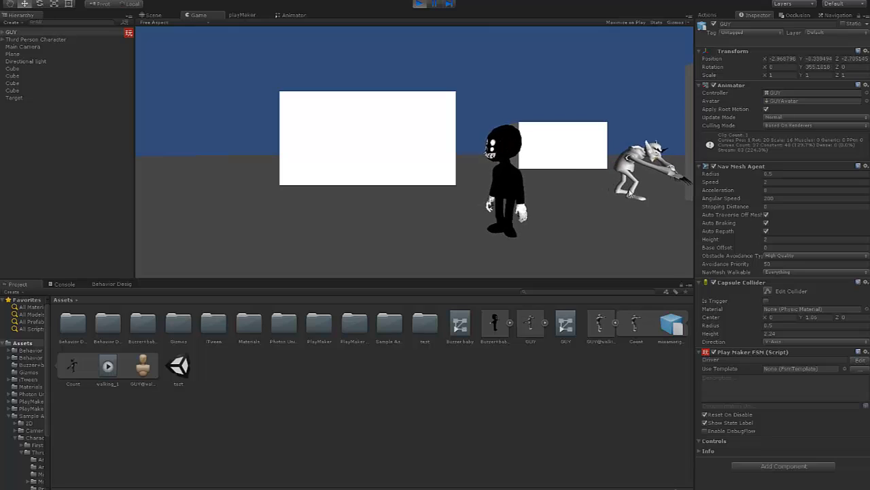
key("ctrl+p")
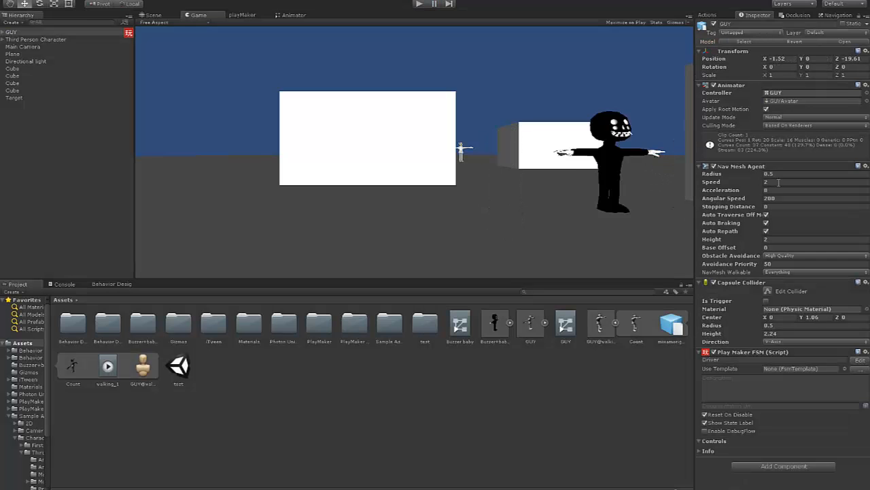
Set GUY's Nav Mesh Agent speed to 1 and play-test the scene
left_click(777, 181)
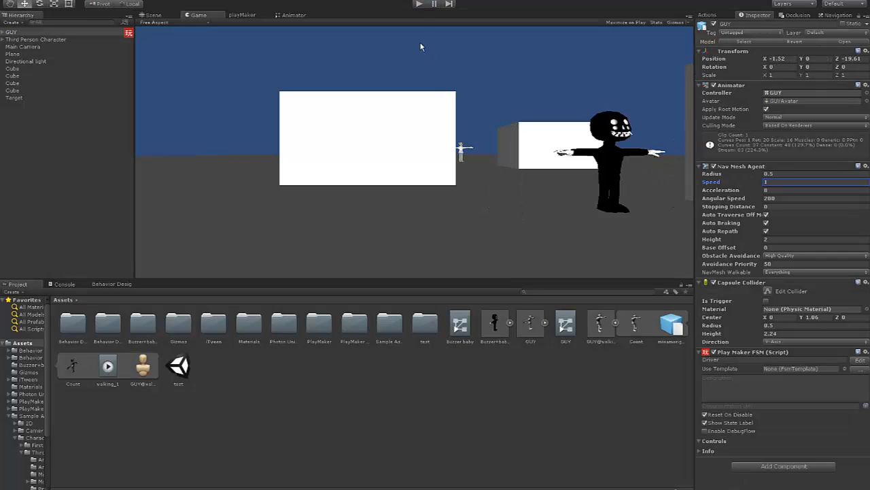
left_click(419, 4)
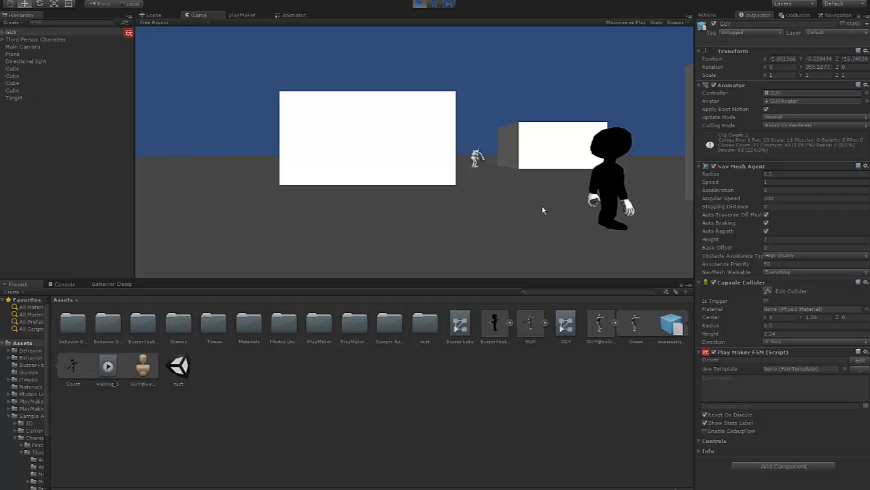
key("ctrl+p")
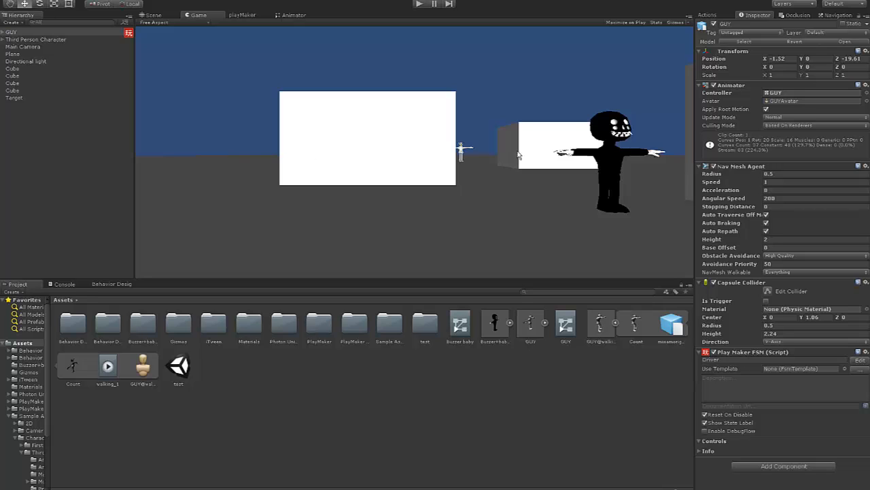
Add the Free Look Camera Rig prefab from the Sample Assets camera prefabs to the scene hierarchy
left_click(41, 40)
left_click(397, 386)
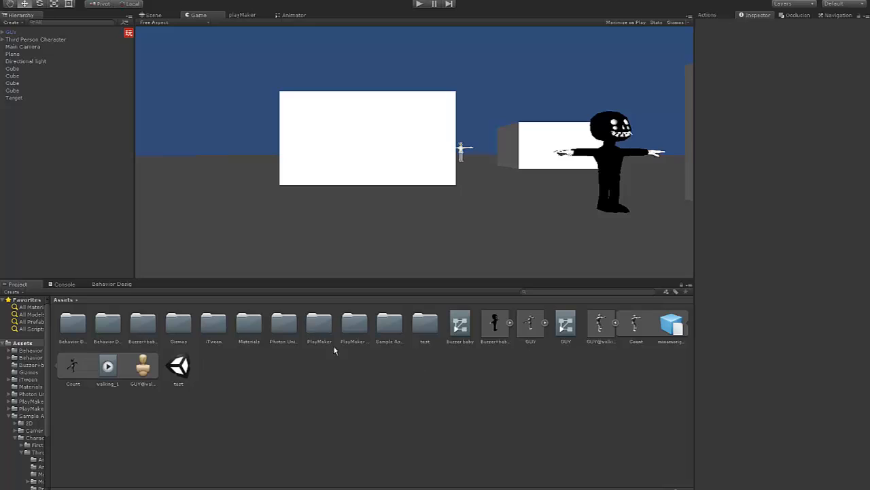
double_click(391, 325)
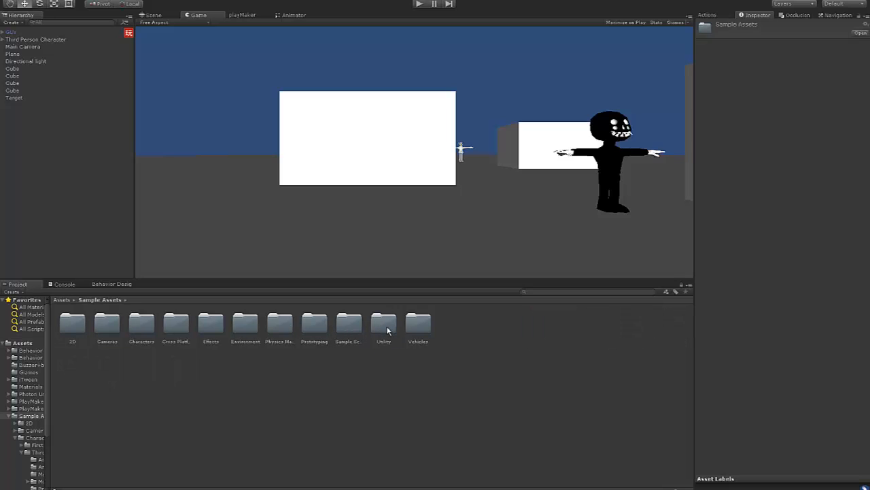
double_click(108, 325)
double_click(72, 323)
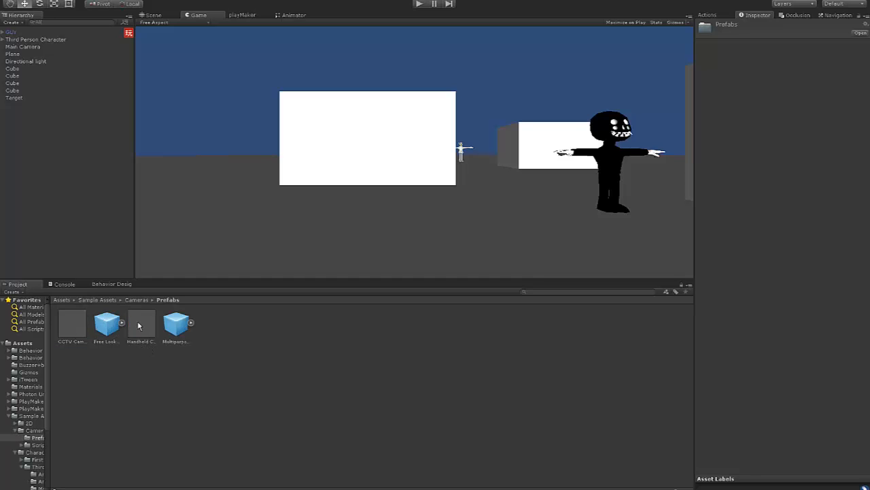
left_click_drag(112, 325, 82, 181)
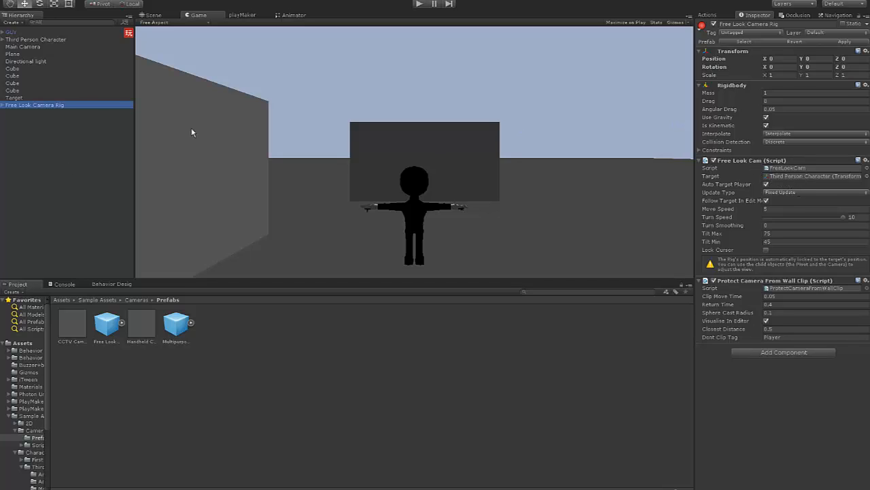
Deactivate the Main Camera and play-test the scene through the Free Look Camera Rig
left_click(26, 46)
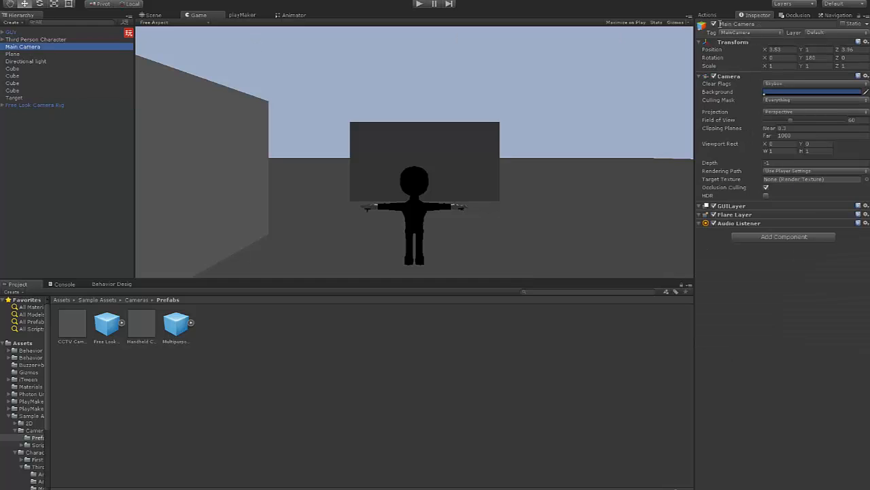
left_click(713, 24)
left_click(419, 3)
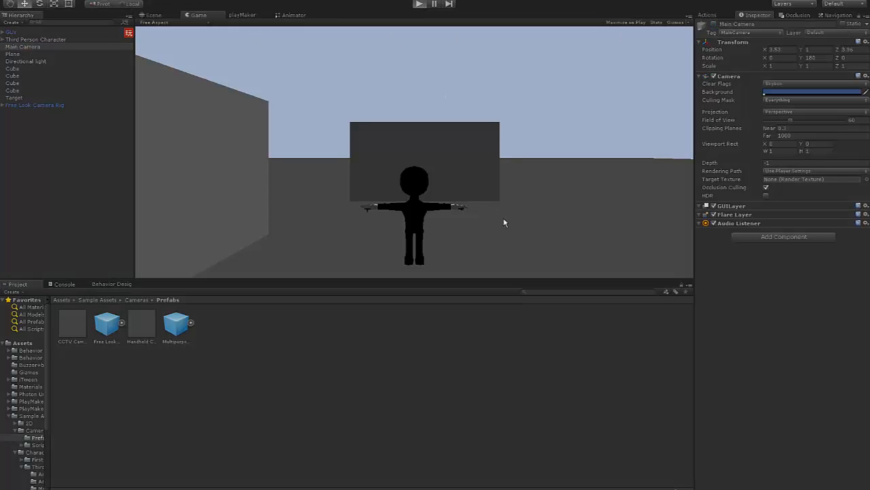
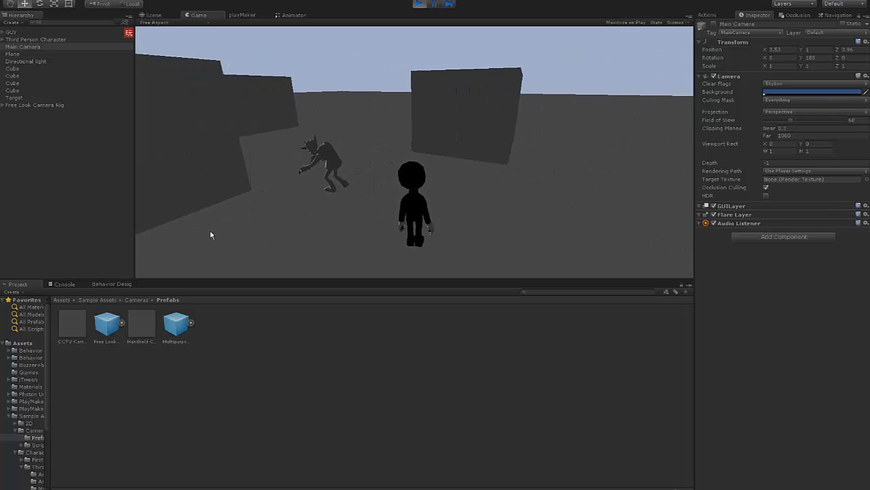
key("ctrl+p")
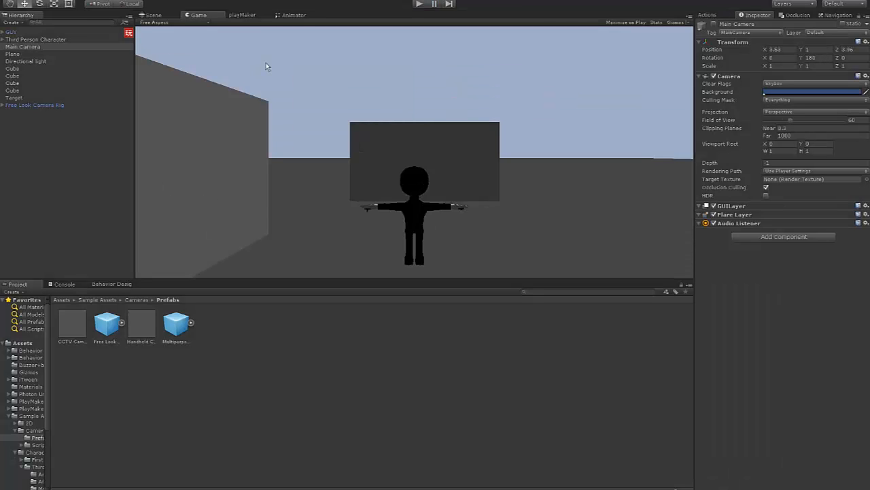
Reposition the walking_1 state slightly in GUY's animator graph and open its speed for editing
left_click(294, 15)
left_click(458, 144)
left_click_drag(491, 146, 481, 146)
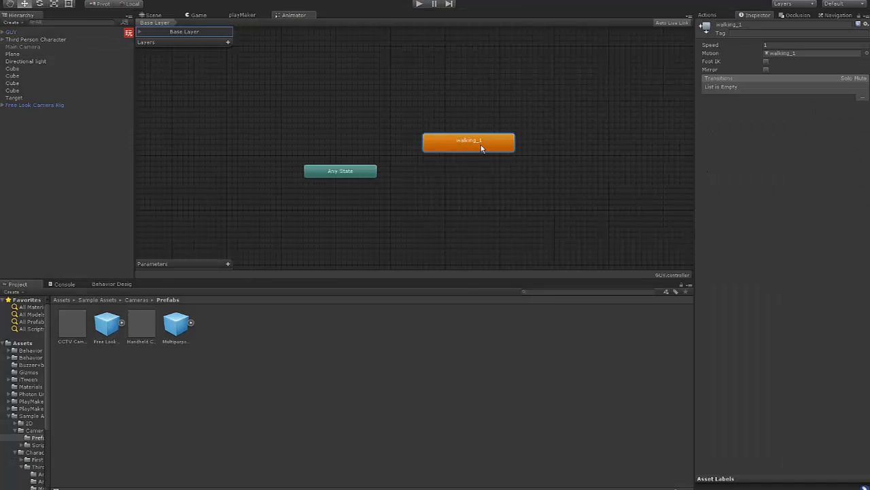
left_click(741, 44)
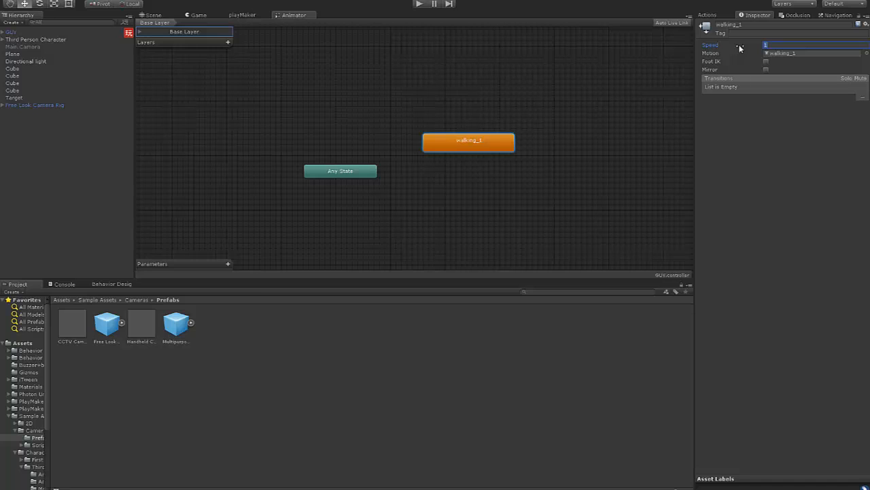
Set the walking_1 state's speed to 4 and GUY's Nav Mesh Agent speed to 6
left_click(191, 16)
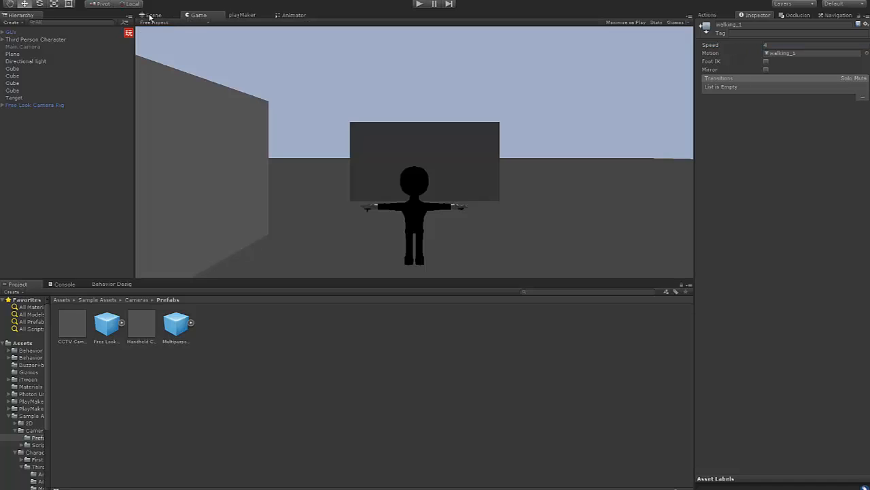
left_click(242, 15)
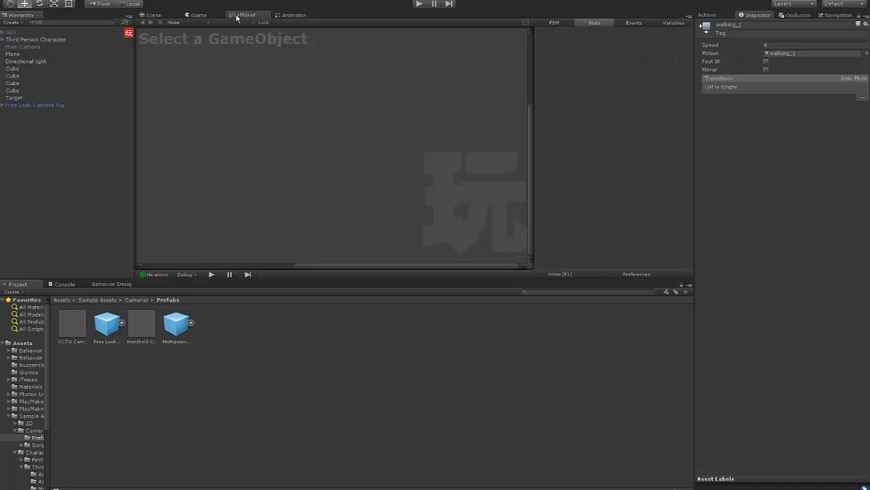
left_click(153, 15)
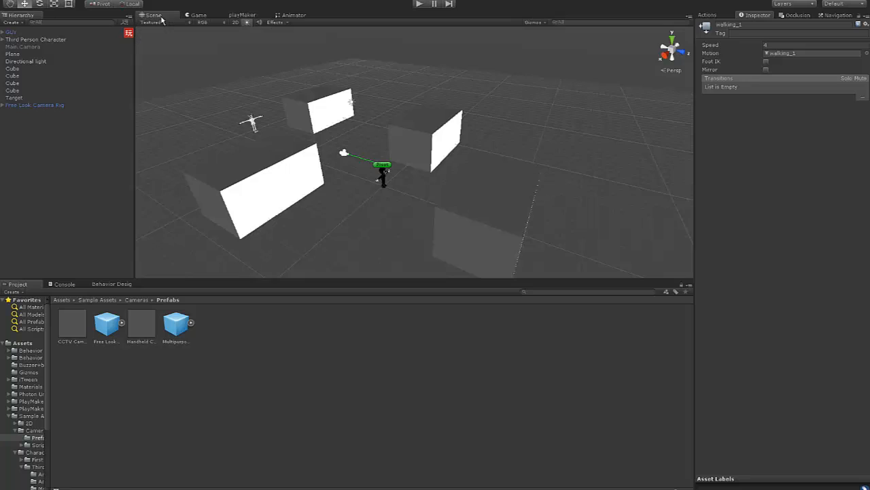
left_click(19, 32)
left_click(710, 171)
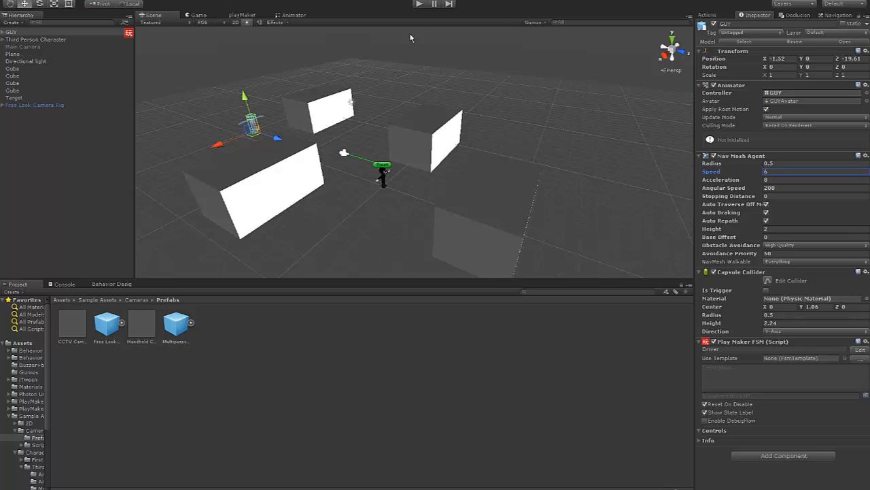
Run the game to check how GUY moves through the scene, then stop it
left_click(419, 4)
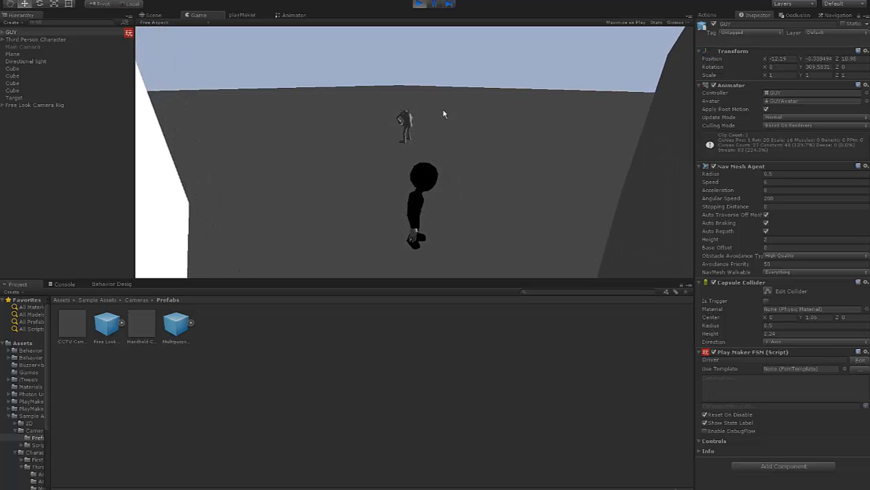
key("ctrl+p")
left_click_drag(407, 144, 404, 173, "alt")
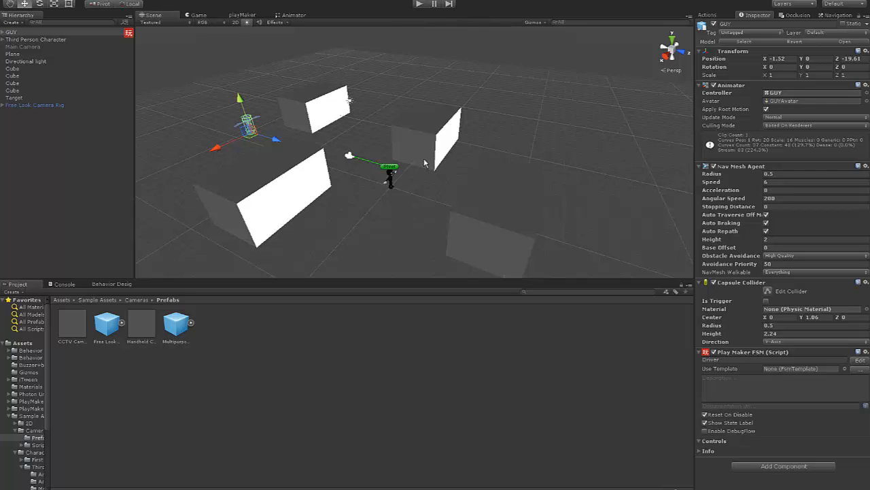
left_click_drag(335, 137, 344, 146, "alt")
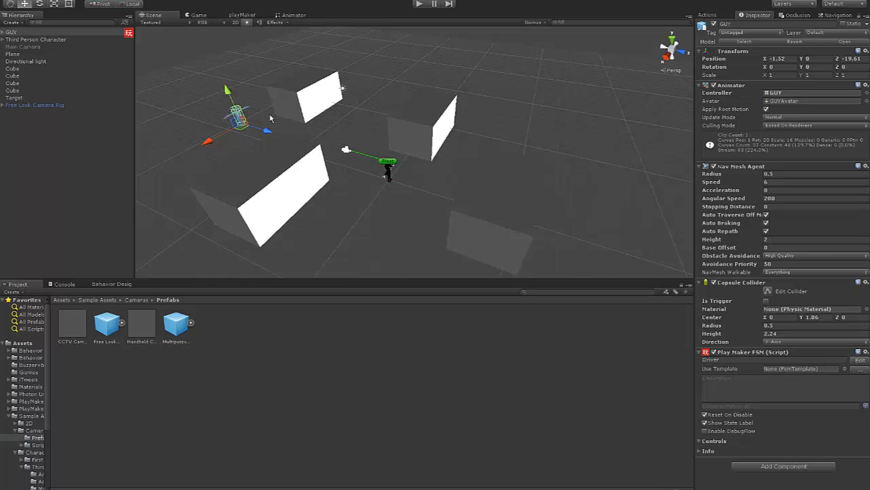
right_click_drag(323, 134, 259, 123, "alt")
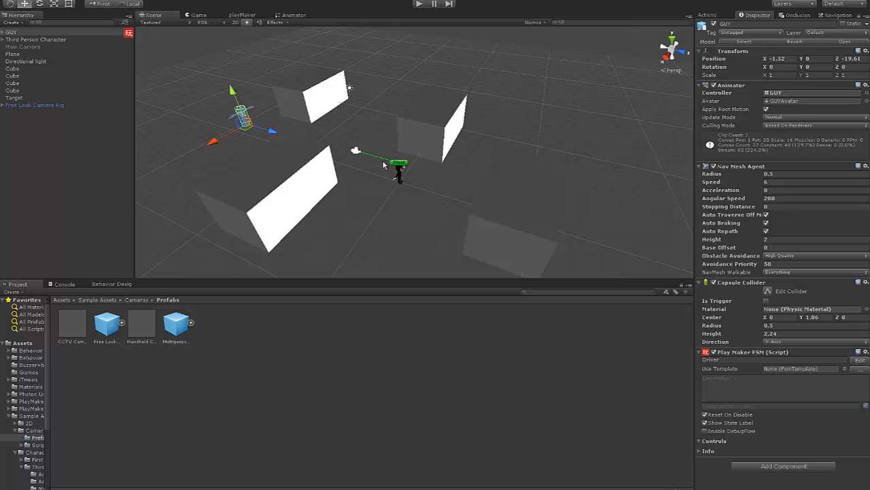
middle_click_drag(418, 175, 438, 179)
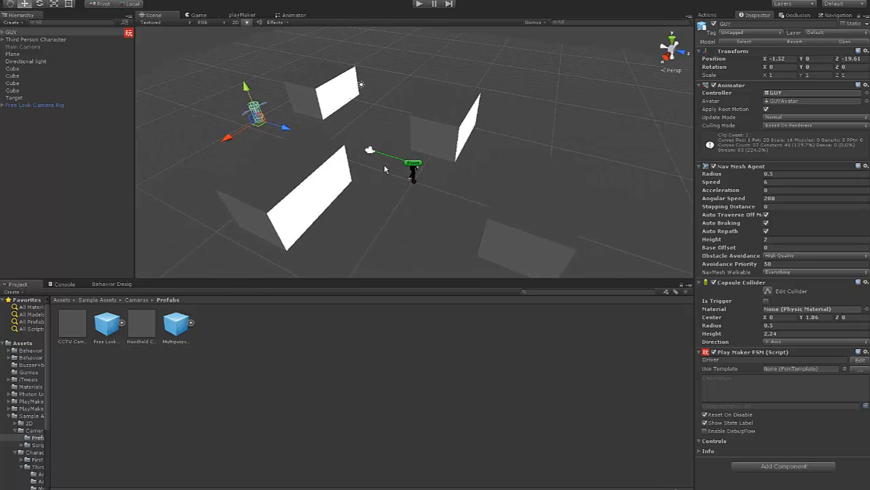
middle_click_drag(418, 175, 448, 170)
scroll(412, 180, "up", 1)
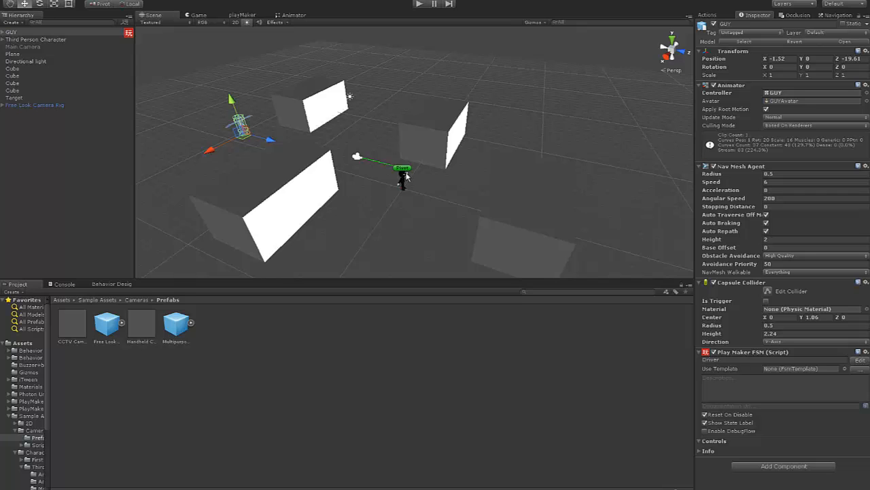
mouse_move(406, 175)
left_mouse_down("alt")
mouse_move(378, 178)
mouse_move(413, 170)
left_mouse_up("alt")
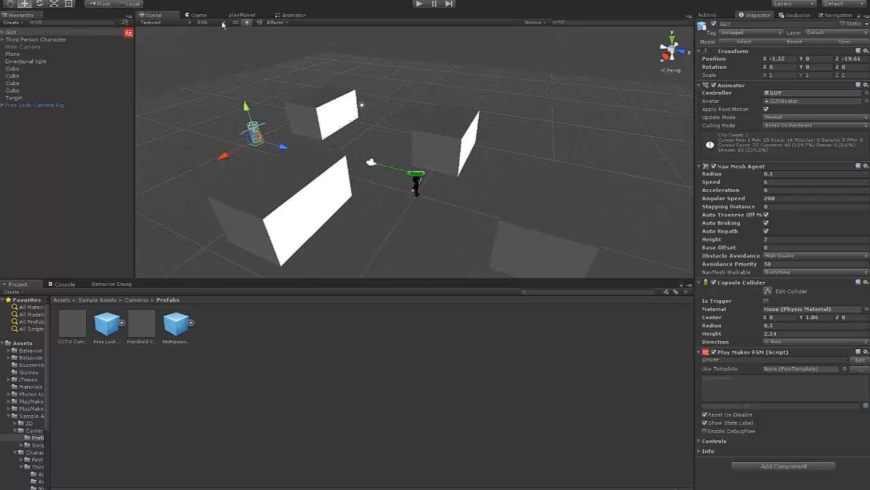
Inspect State 1 of GUY's Driver state machine in playMaker and the FSM choices available for GUY
left_click(249, 17)
left_click(197, 84)
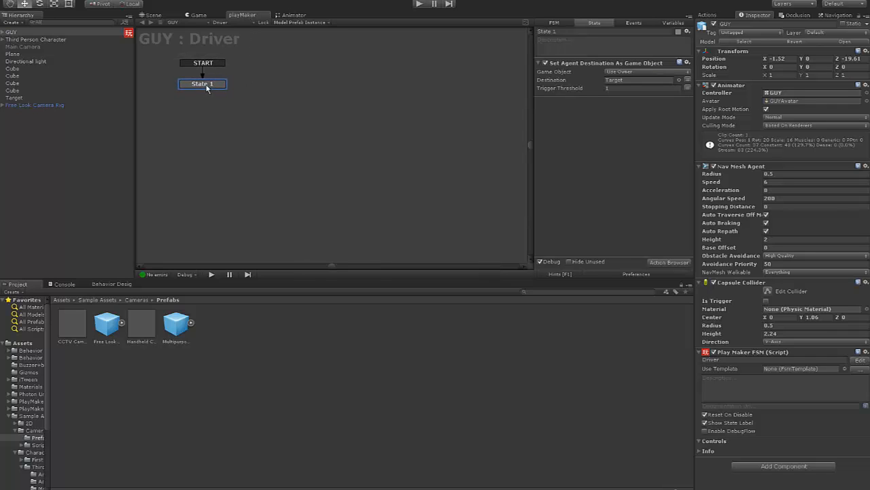
left_click_drag(215, 90, 203, 76)
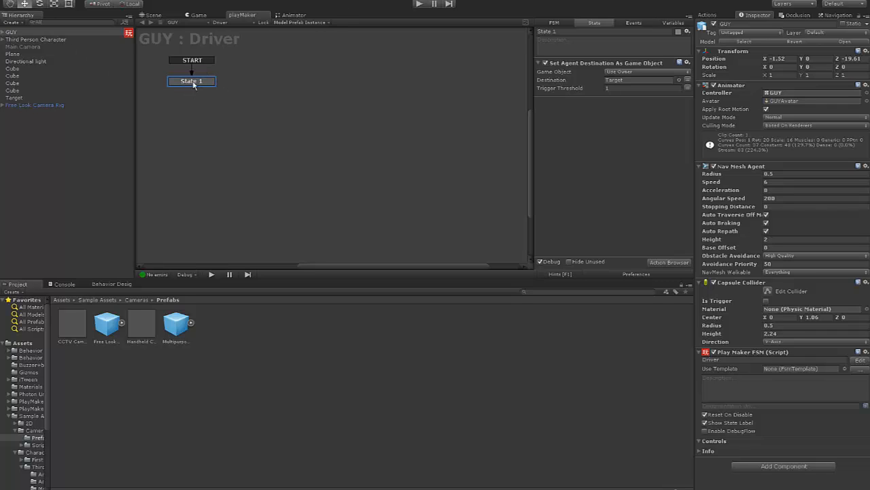
left_click(221, 23)
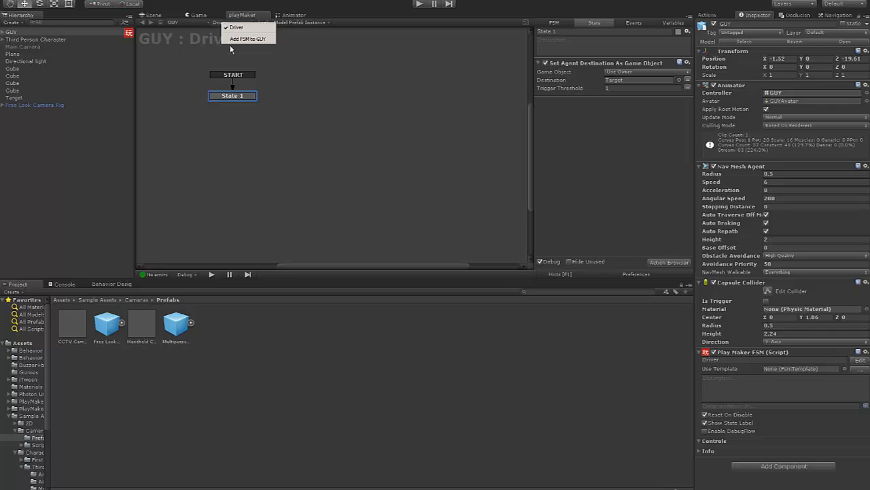
left_click(254, 110)
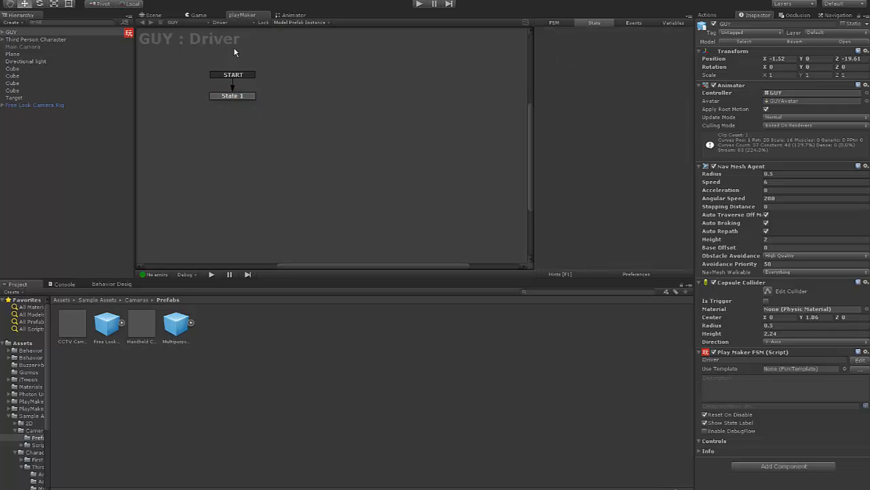
left_click(195, 15)
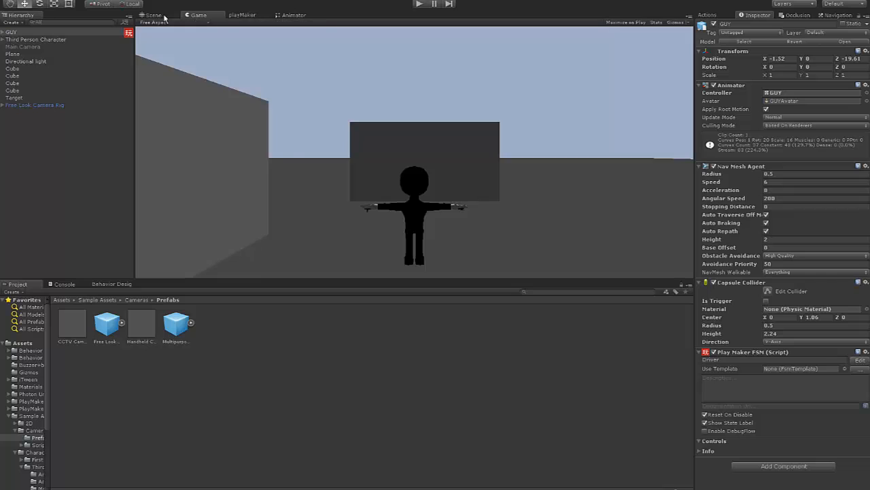
left_click(156, 14)
left_click(196, 15)
left_click(168, 15)
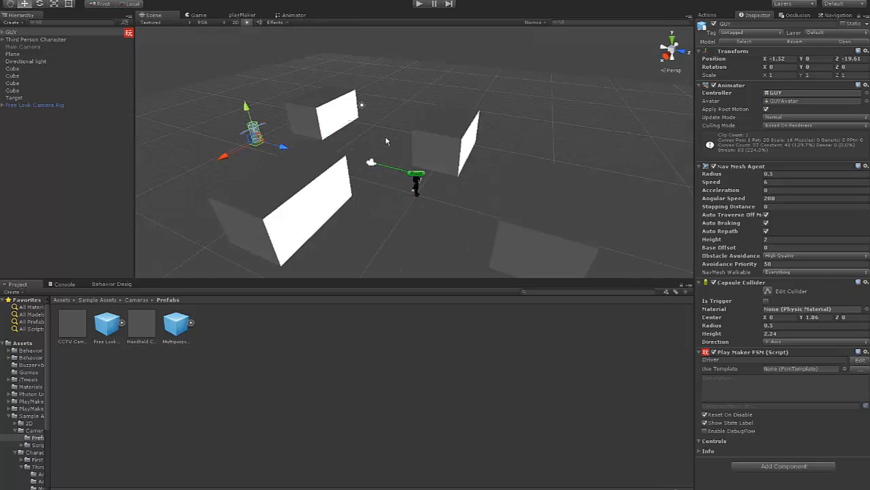
left_click_drag(388, 141, 367, 151, "alt")
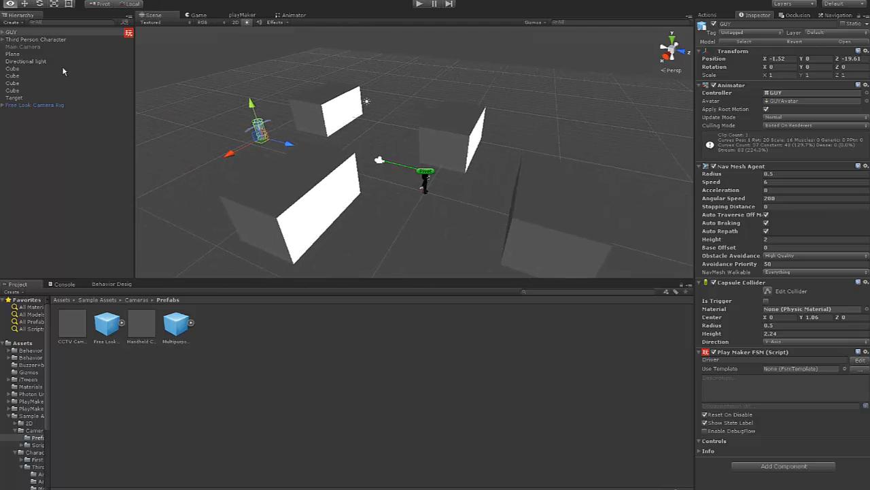
Remove the Play Maker FSM component from GUY
left_click(12, 34)
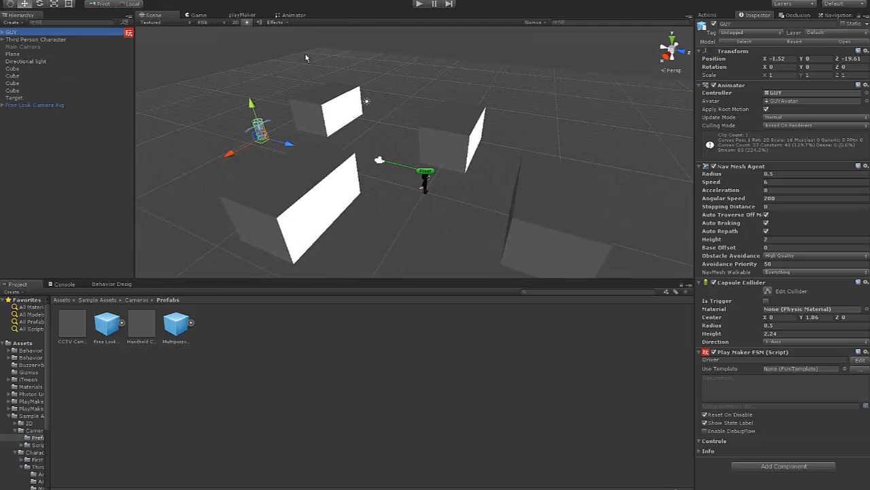
left_click(714, 352)
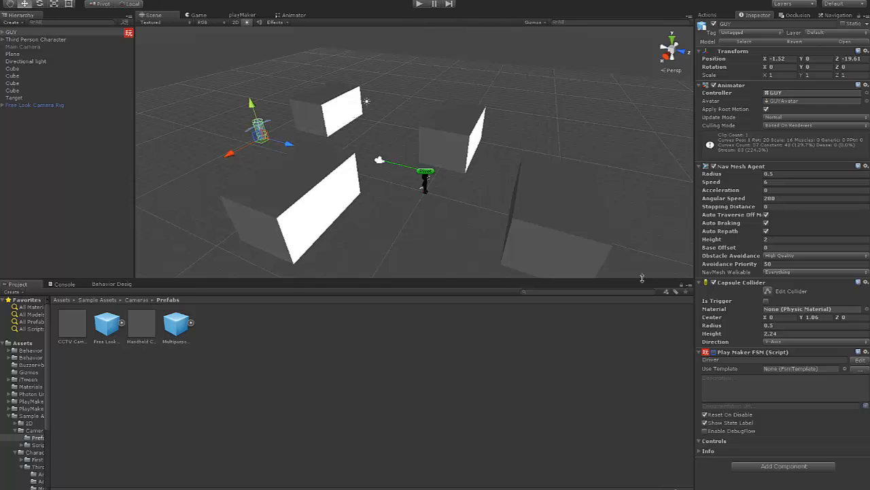
right_click(745, 353)
left_click(768, 383)
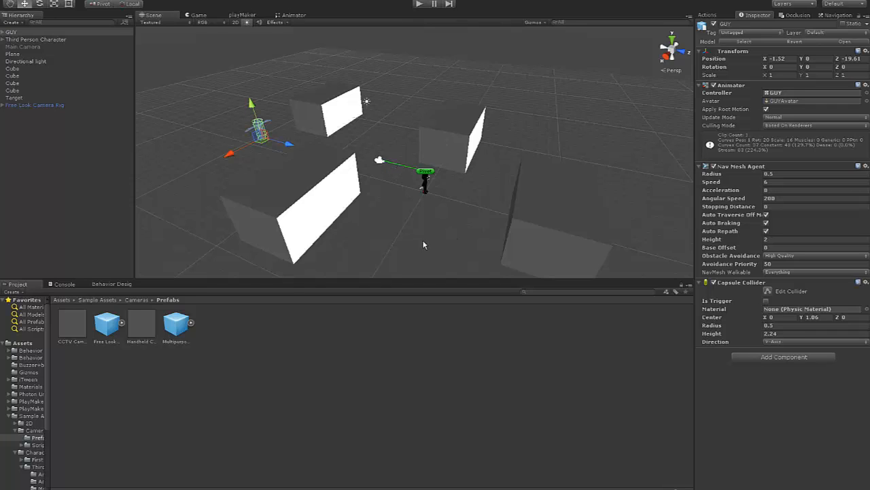
Add a Behavior Tree component to GUY with Behavior Designer and name the behavior GUY AI
left_click_drag(389, 278, 389, 295)
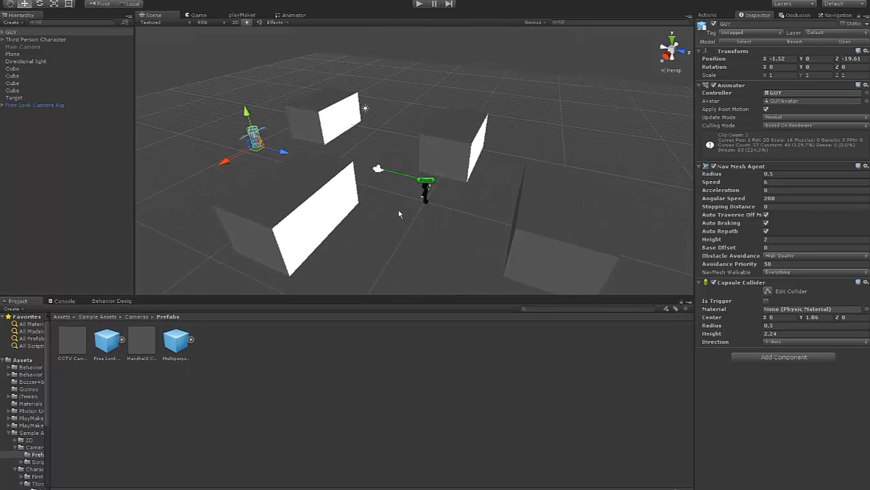
mouse_move(408, 182)
left_mouse_down("alt")
mouse_move(402, 169)
mouse_move(395, 175)
left_mouse_up("alt")
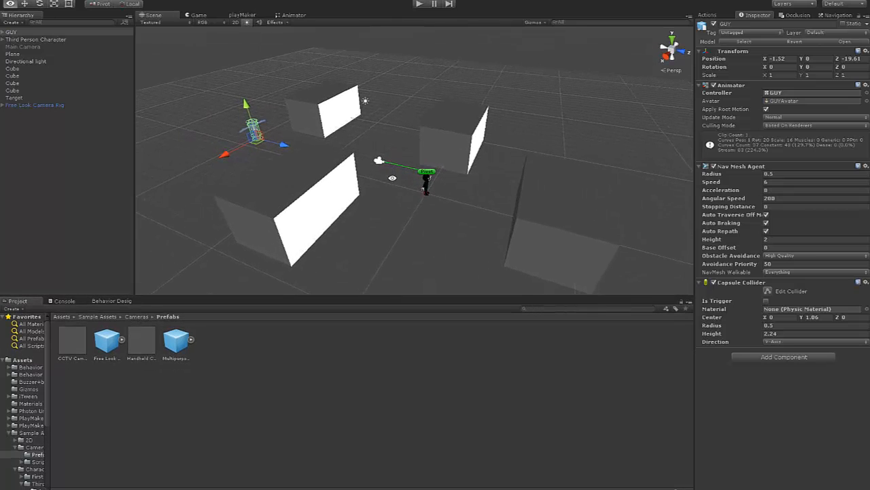
left_click(14, 39)
left_click(10, 32)
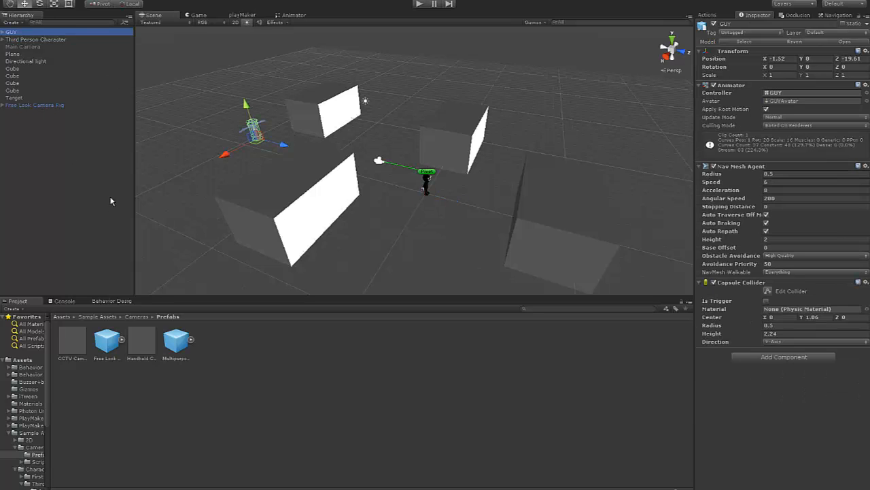
left_click(116, 300)
left_click_drag(203, 295, 203, 263)
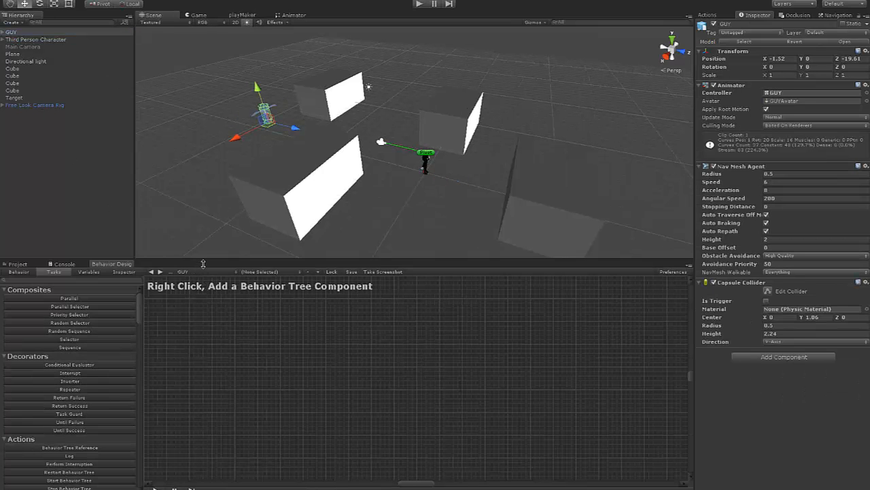
left_click(318, 272)
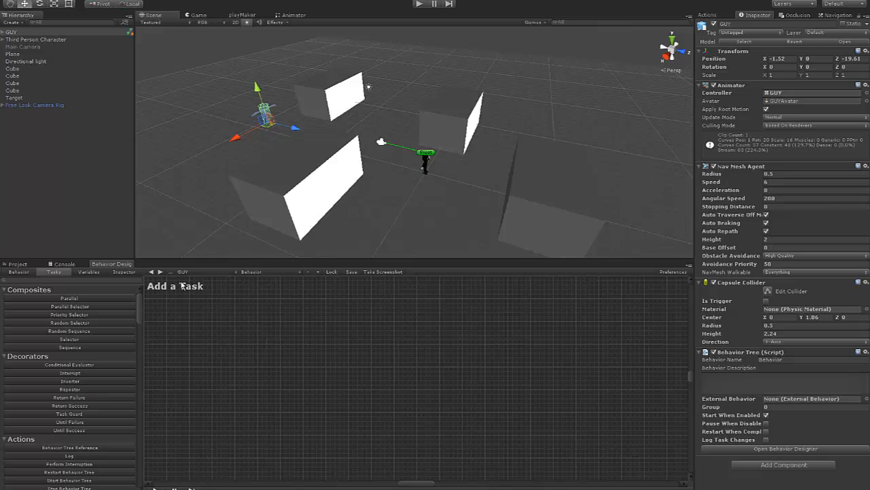
left_click(801, 360)
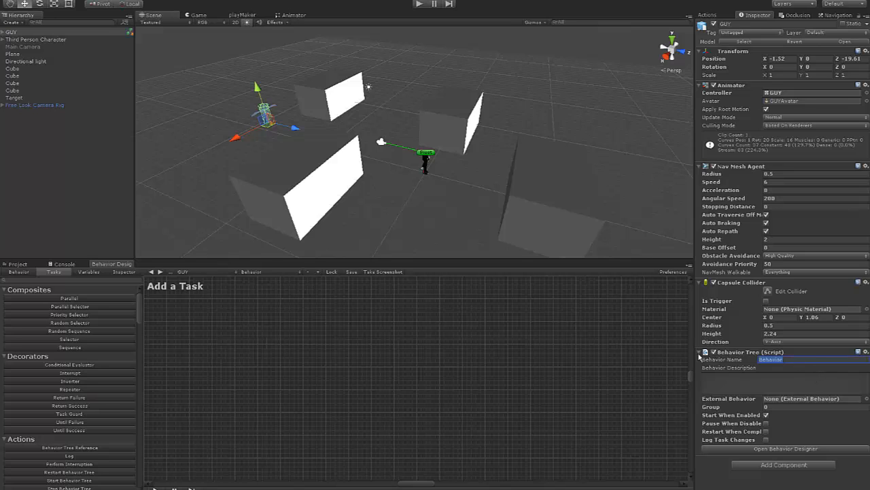
type("GUY AI")
Create an empty game object, shift it along Z to about 2.46 and set its Y position to 0
right_click_drag(388, 191, 358, 198, "alt")
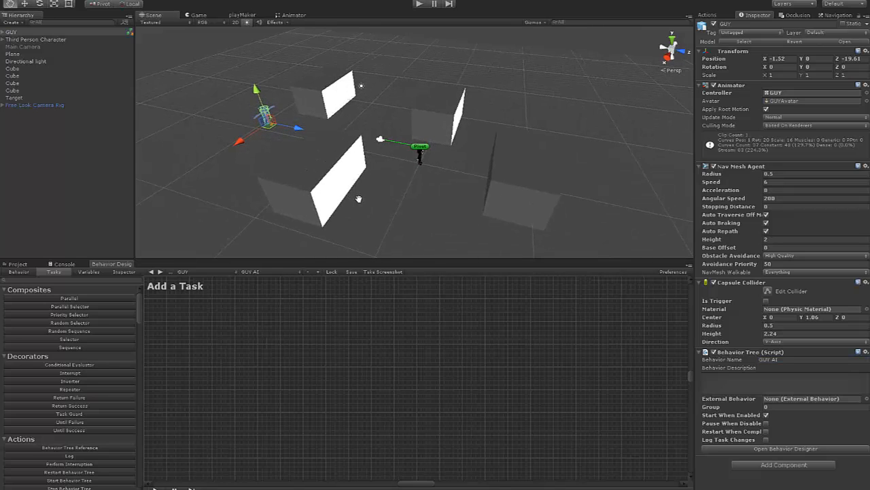
left_click_drag(357, 199, 328, 184, "alt")
left_click(62, 0)
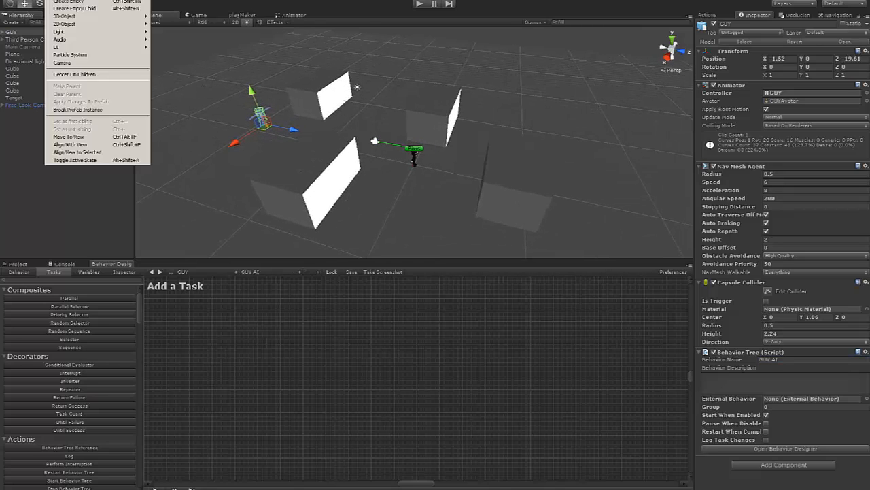
left_click(71, 1)
left_click_drag(454, 151, 470, 151)
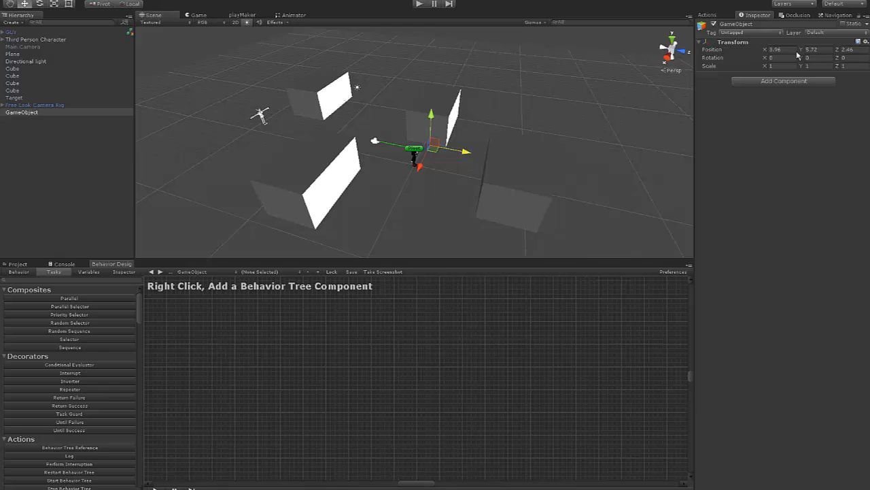
left_click(820, 49)
type("0")
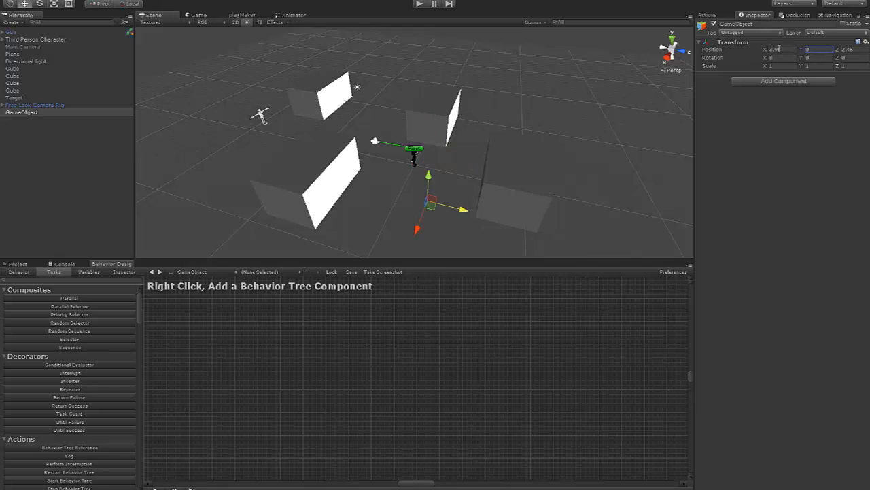
Show the scene from the top in orthographic projection with the Overdraw render mode
left_click(672, 41)
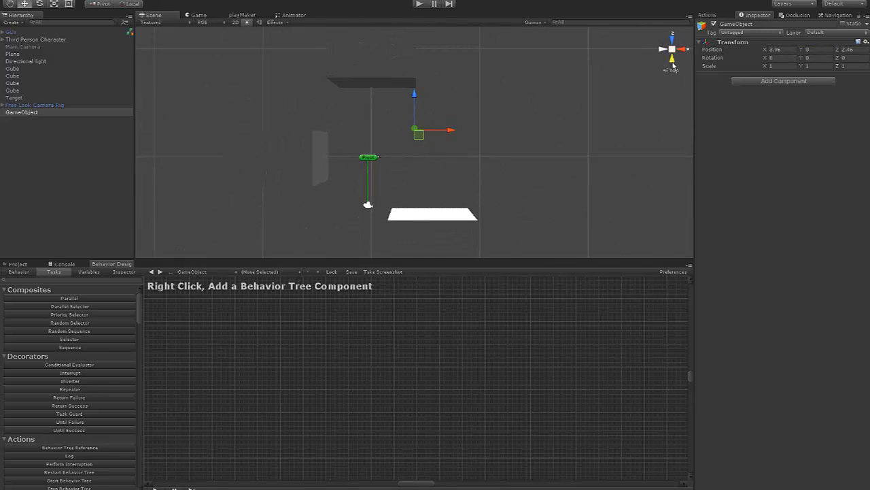
left_click(674, 72)
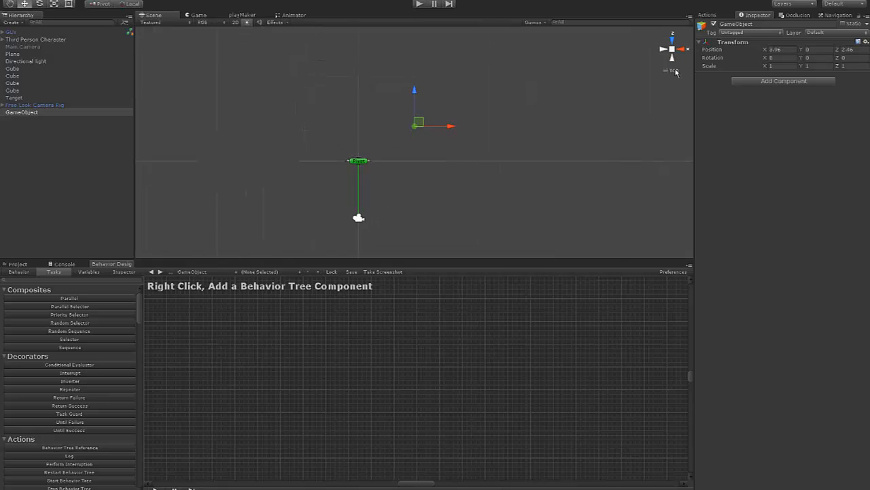
left_click(202, 22)
left_click(214, 46)
Move the empty GameObject beyond the cubes, to about X 7.6 and Z 14.2
mouse_move(367, 138)
left_mouse_down("alt")
mouse_move(378, 143)
mouse_move(324, 164)
mouse_move(449, 165)
mouse_move(361, 163)
left_mouse_up("alt")
middle_click_drag(361, 163, 407, 158)
left_click_drag(440, 128, 456, 123)
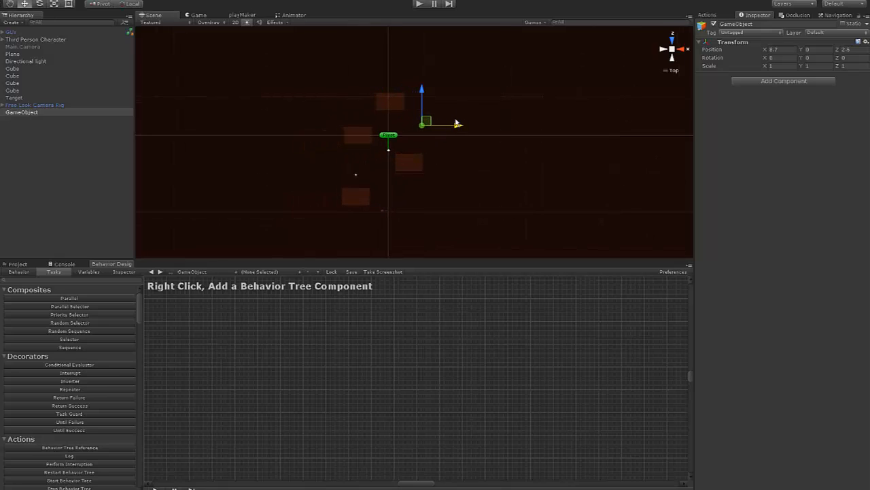
mouse_move(423, 92)
left_mouse_down()
mouse_move(424, 47)
mouse_move(422, 77)
left_mouse_up()
middle_click_drag(423, 77, 427, 83)
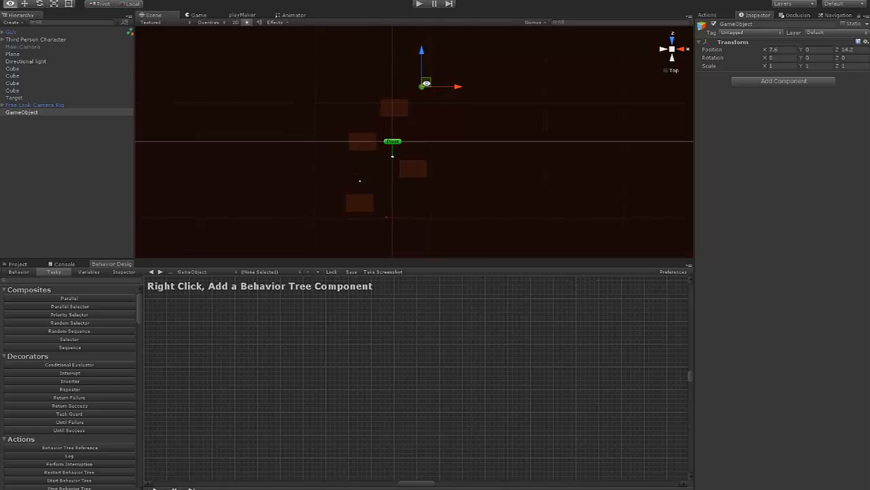
Rename the empty GameObject beyond the cubes as WP01
left_click(25, 113)
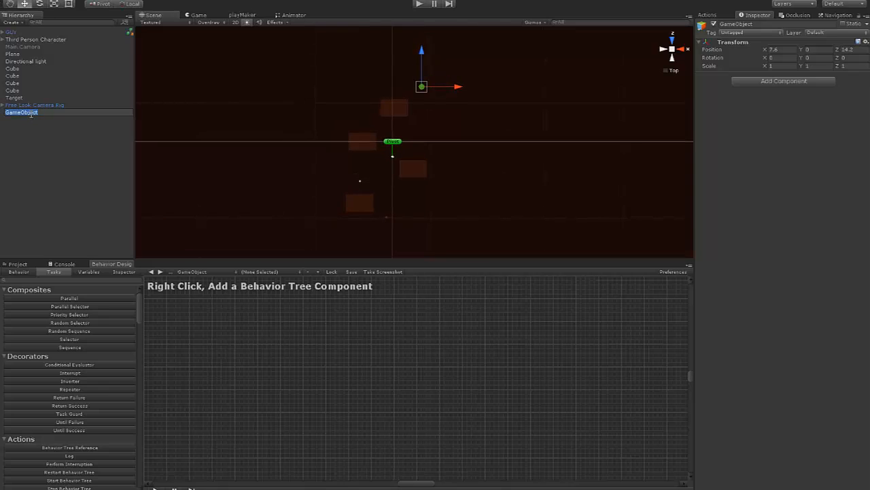
type("WP01")
key("Return")
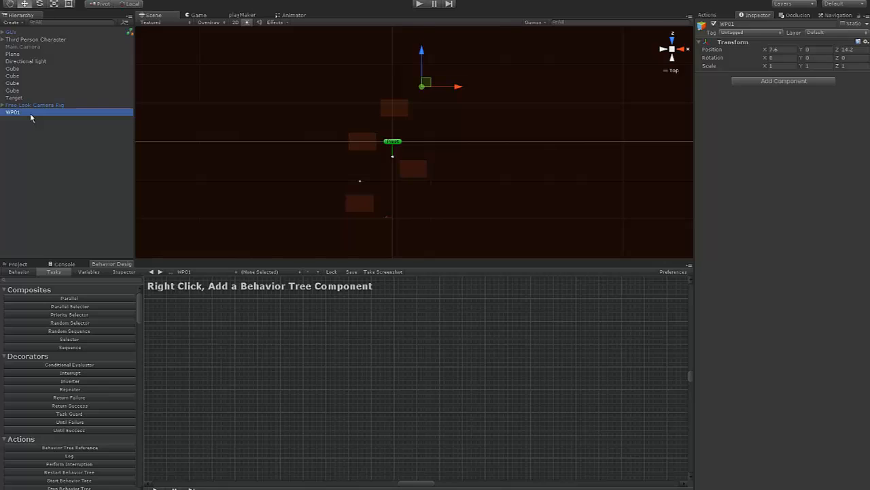
Duplicate WP01, move the copy beside the cubes to about X -14.4 and Z 4.4, and rename it WP02
key("ctrl+d")
left_click_drag(439, 93, 328, 99)
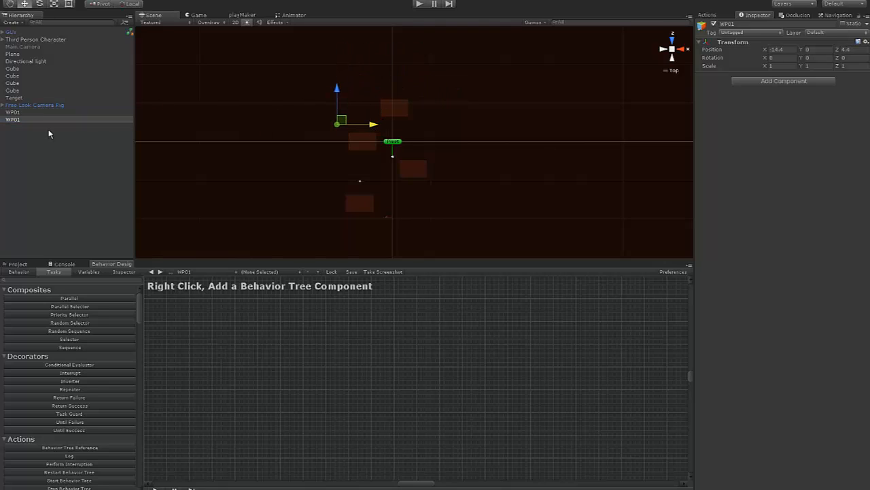
left_click(17, 121)
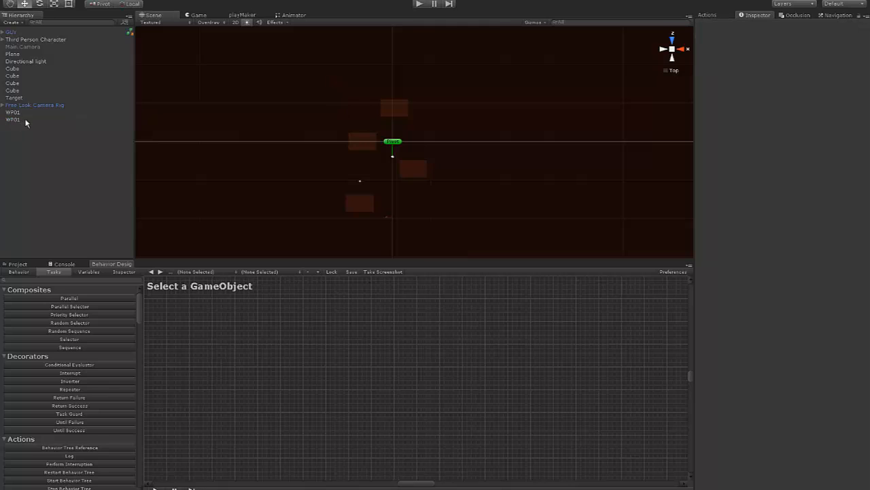
double_click(24, 121)
left_click(23, 121)
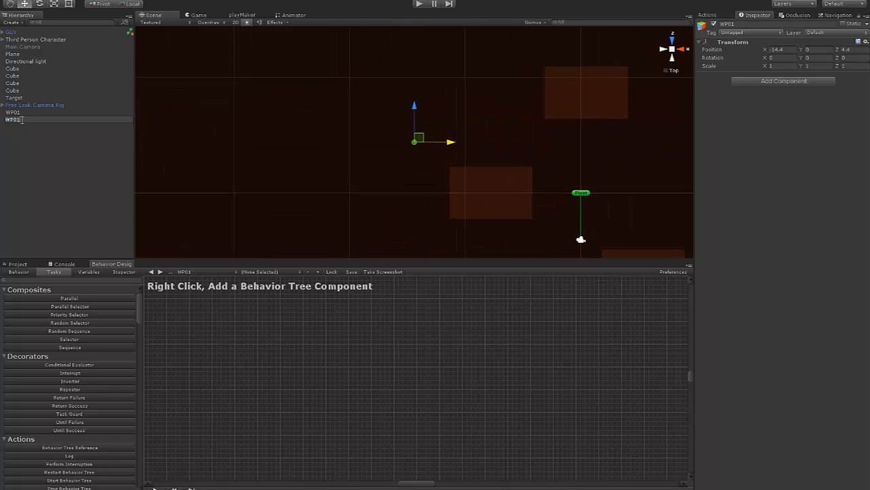
key("Return")
Duplicate WP02, move the copy between the cubes to about X 1.35 and Z -1.21, and rename it WP03
scroll(435, 144, "down", 12)
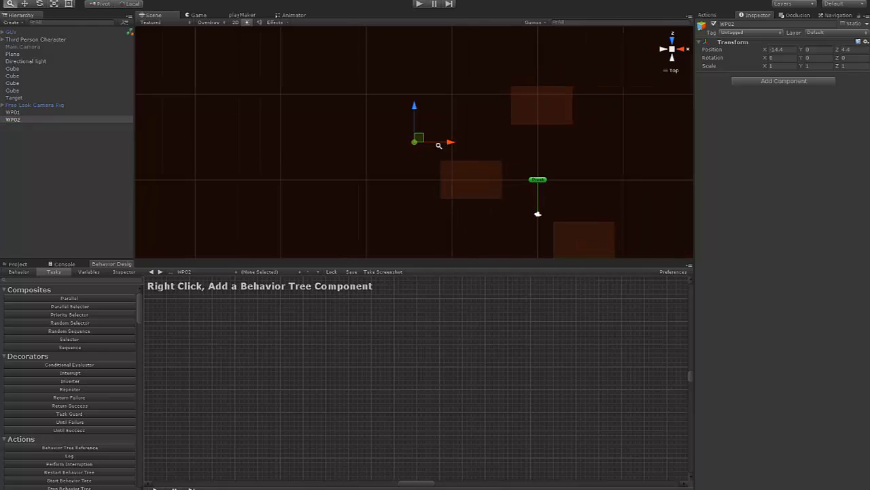
middle_click_drag(472, 154, 415, 159)
scroll(404, 163, "down", 4)
key("ctrl+d")
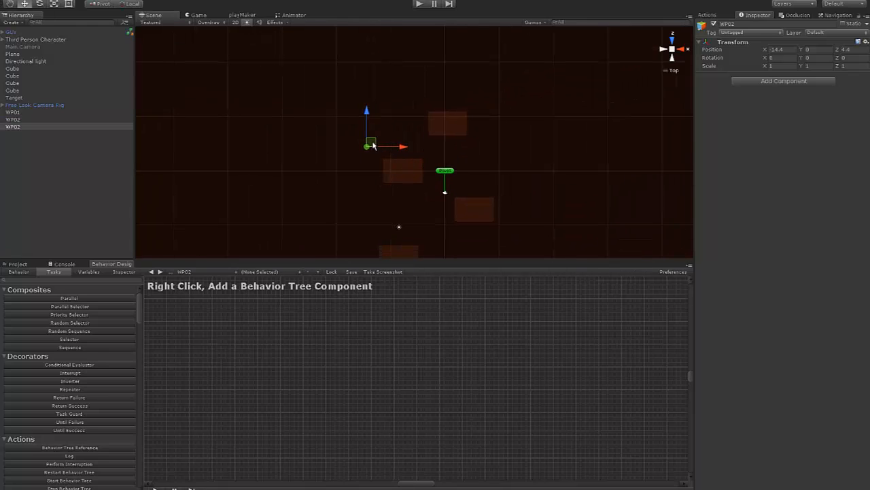
left_click_drag(372, 144, 457, 175)
left_click(18, 131)
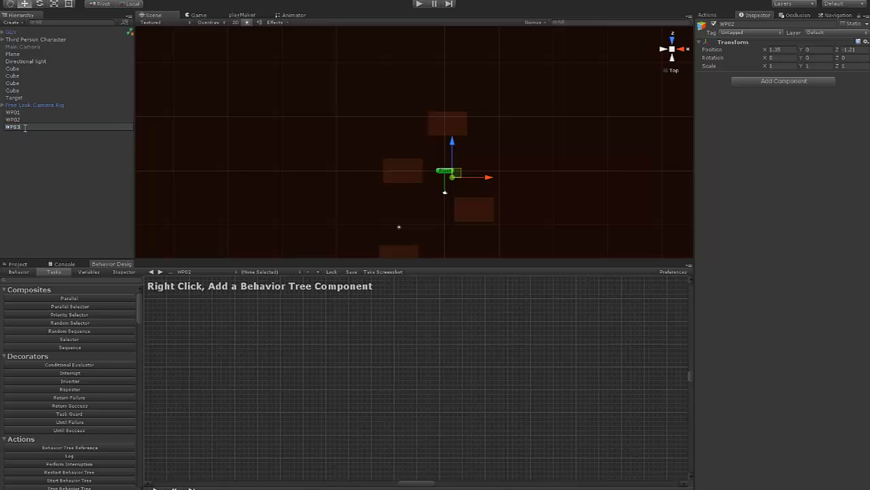
key("Return")
Duplicate WP03, move the copy to about X -5.2 and Z -23.1, and rename it WP04
scroll(457, 194, "down", 2)
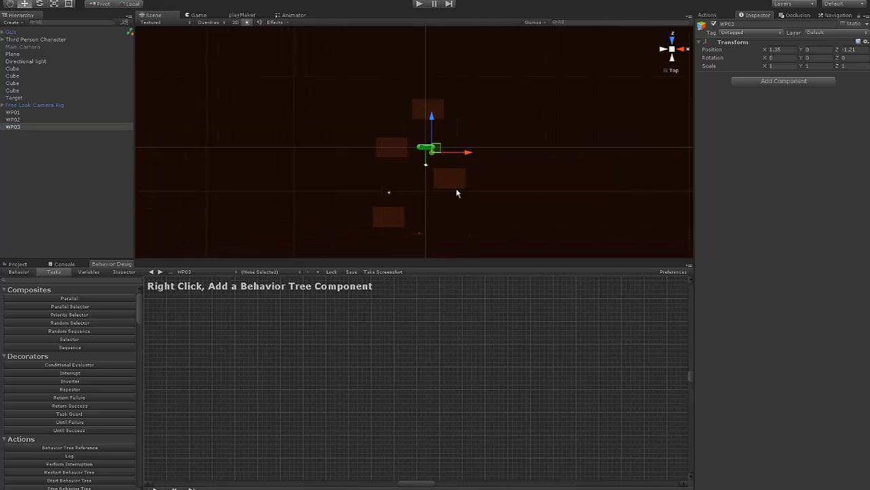
key("ctrl+d")
left_click_drag(439, 151, 410, 248)
left_click(19, 136)
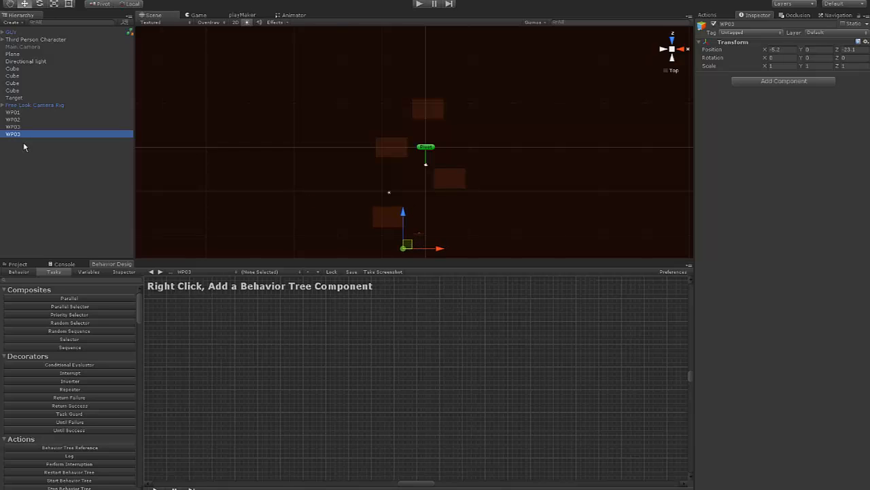
left_click(25, 136)
type("WP04")
key("Return")
Return the scene to RGB render mode in an angled view and check the placement of waypoints WP01 to WP04
left_click(208, 22)
left_click(208, 32)
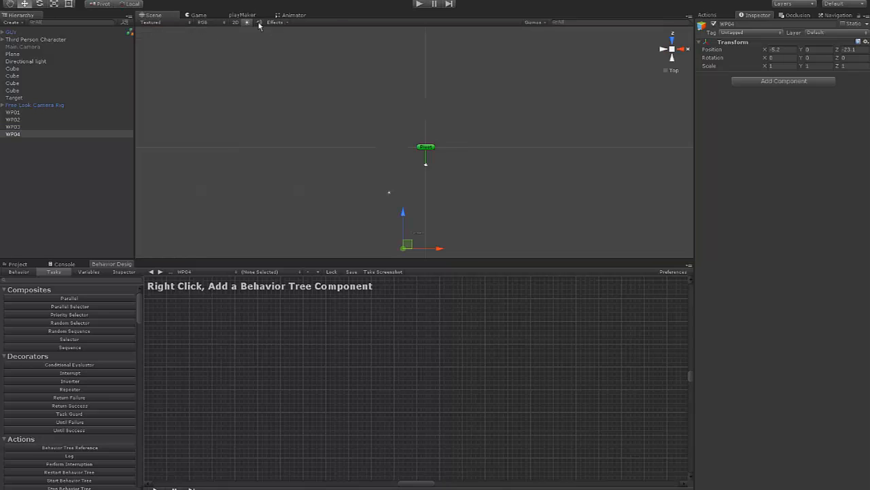
left_click_drag(469, 151, 422, 174, "alt")
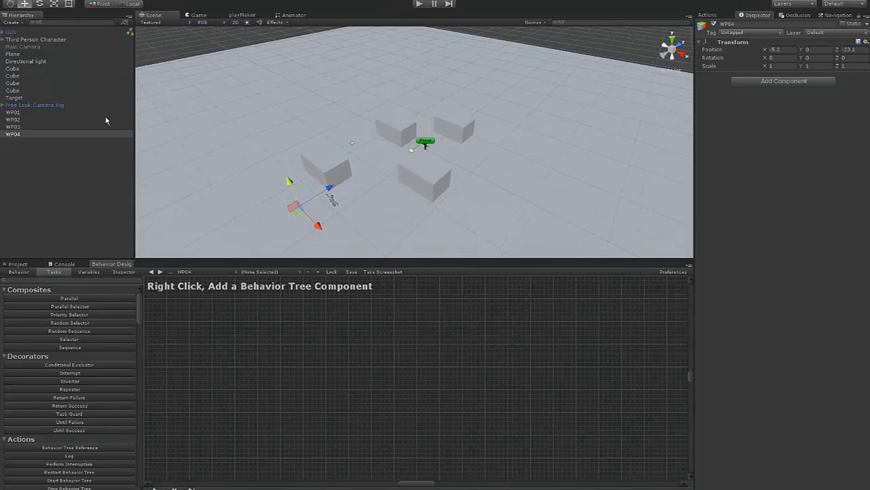
left_click(25, 113)
left_click(23, 119)
left_click(23, 127)
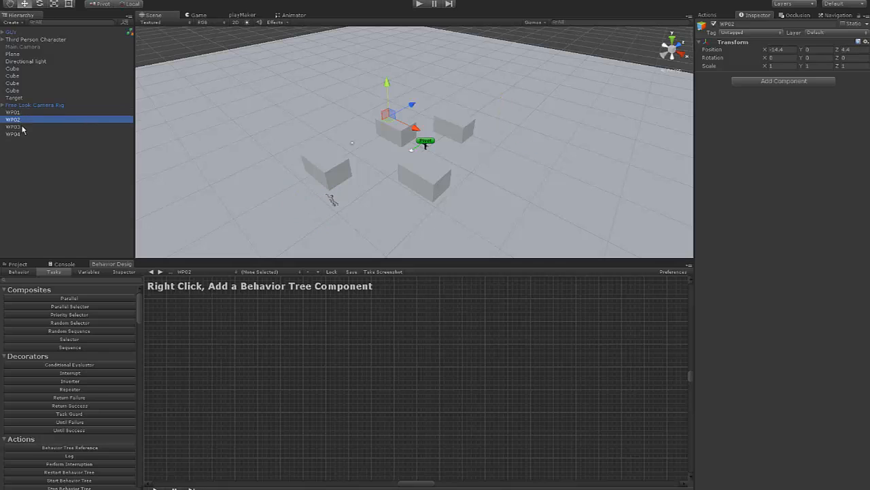
left_click(20, 134)
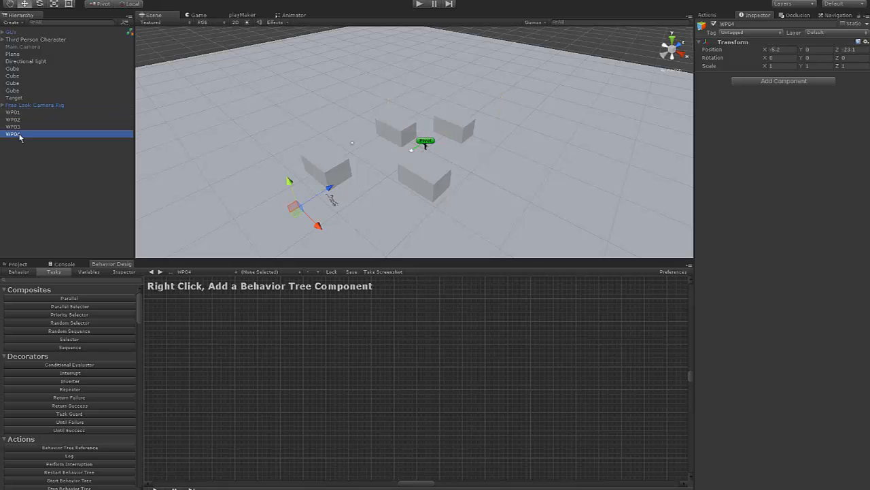
Add a Selector composite task as the first task of GUY's behavior tree and place it below Entry
left_click(20, 33)
left_click(320, 344)
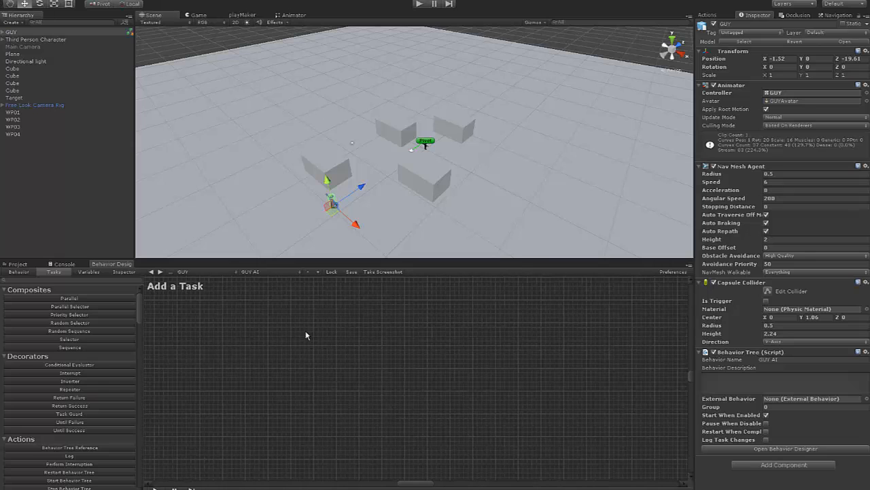
right_click(333, 325)
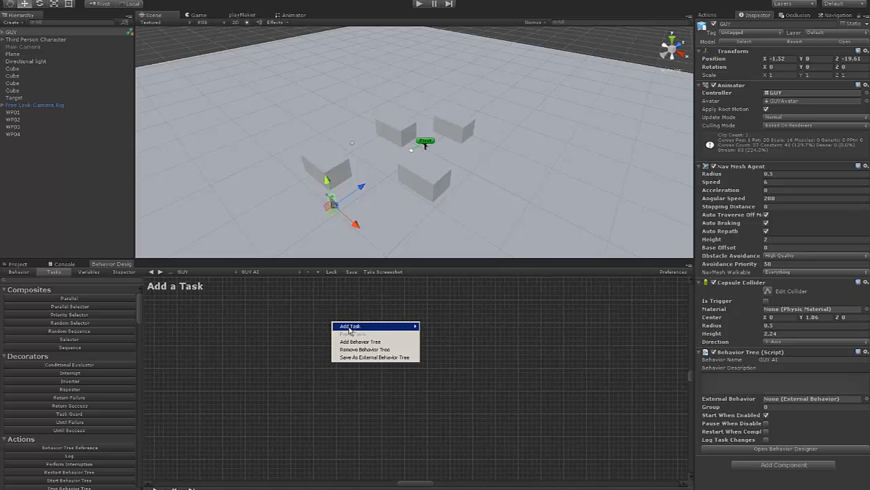
mouse_move(351, 328)
mouse_move(442, 344)
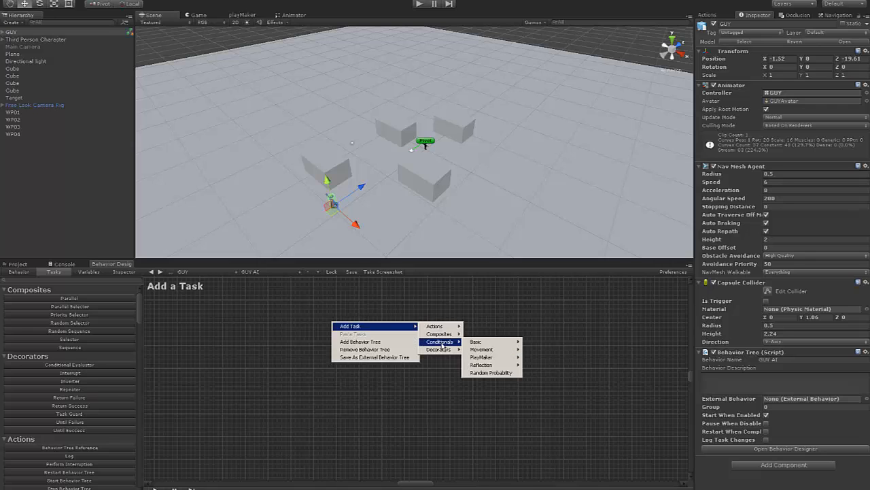
left_click(481, 379)
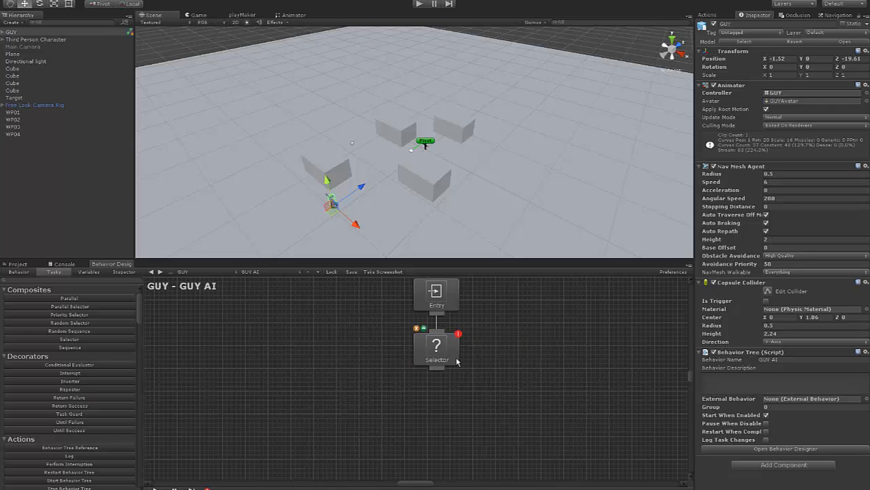
left_click_drag(457, 362, 427, 366)
left_click_drag(453, 351, 449, 351)
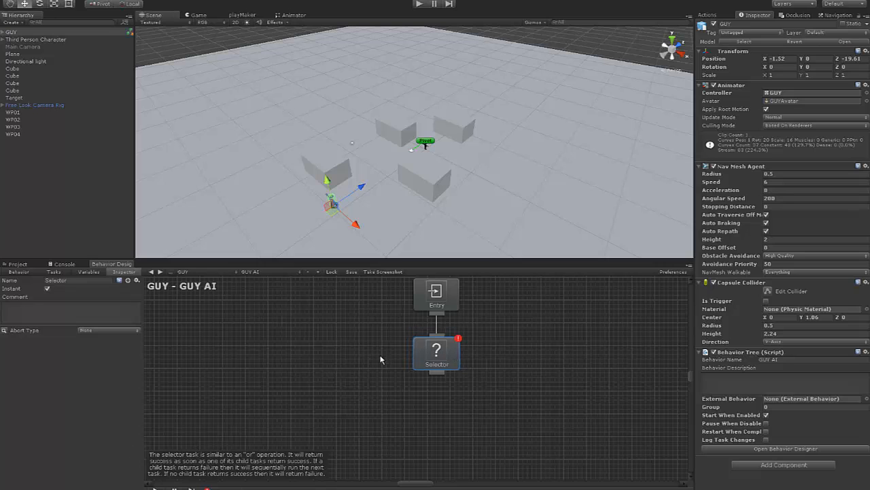
Add a Sequence composite task and connect it as a child below the Selector, offset to one side
right_click(339, 394)
mouse_move(353, 400)
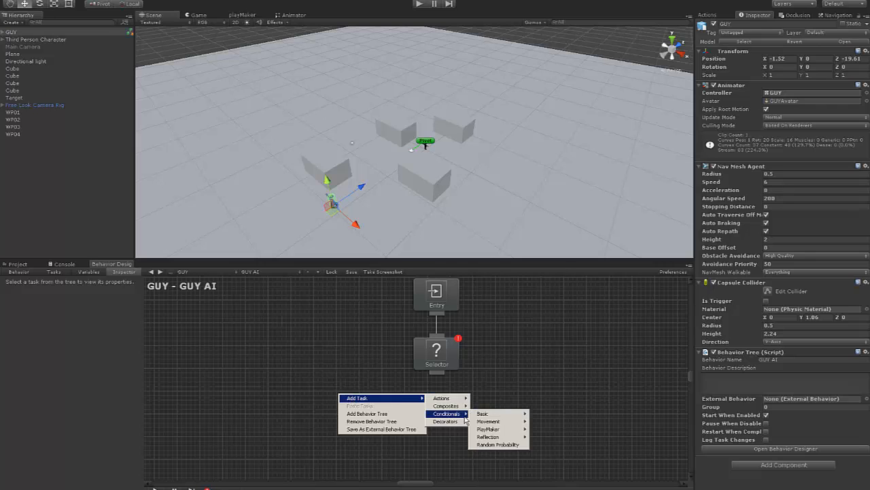
mouse_move(449, 407)
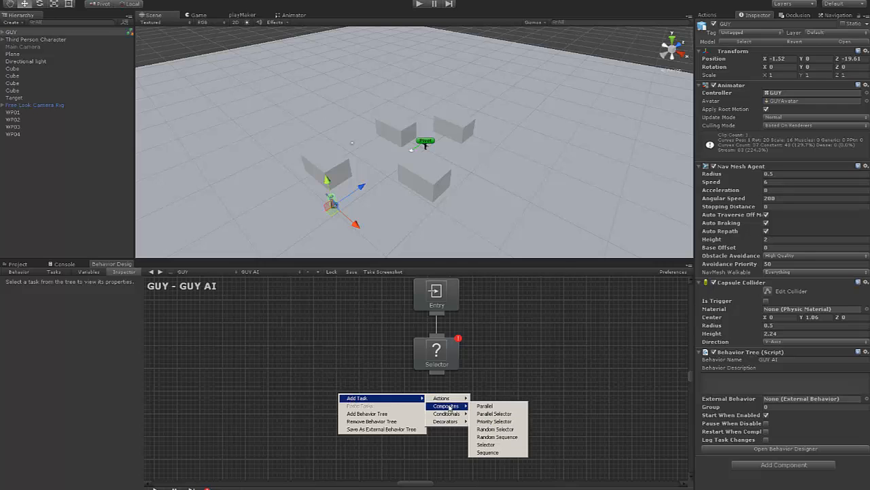
left_click(487, 452)
left_click_drag(371, 398, 432, 361)
left_click_drag(376, 403, 380, 402)
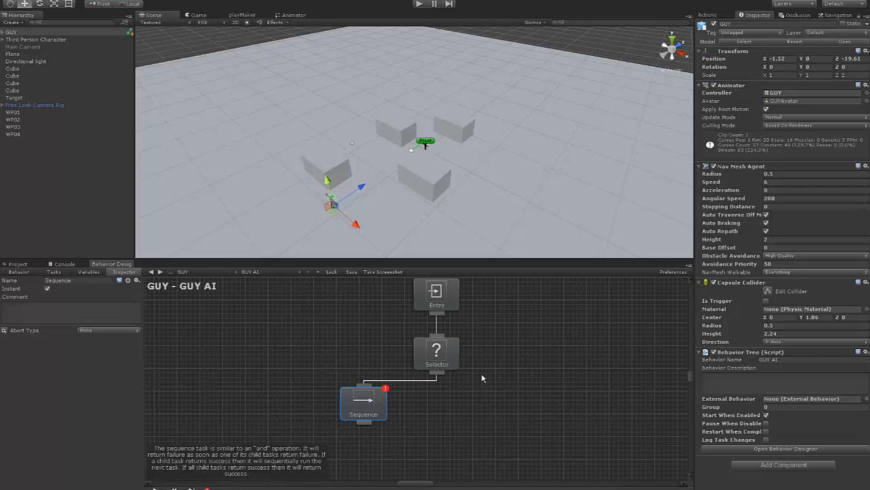
Find the Can See Object conditional among the movement tasks, add it to the tree and connect it below the Sequence
right_click(475, 396)
left_click(473, 394)
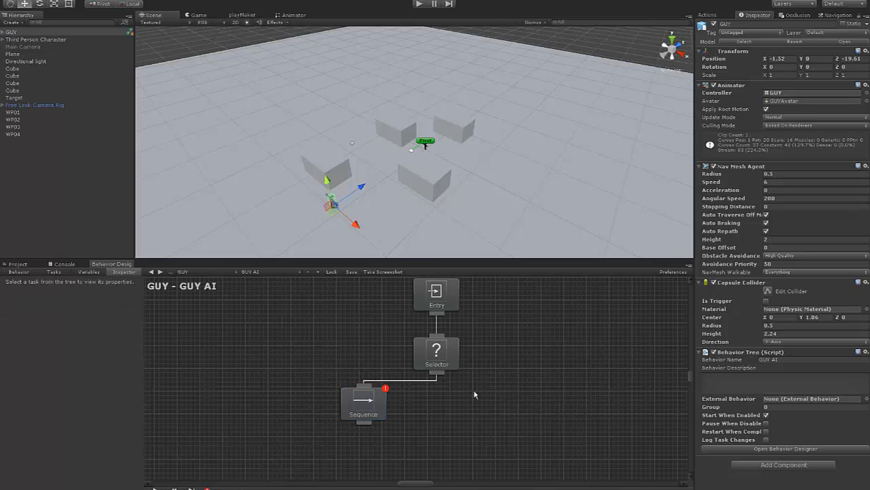
left_click(358, 396)
left_click(54, 271)
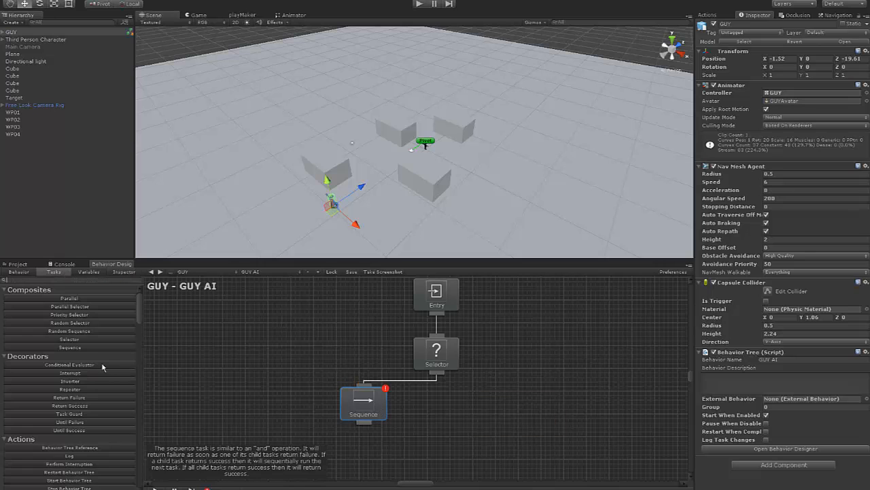
scroll(100, 372, "down", 5)
scroll(103, 369, "down", 15)
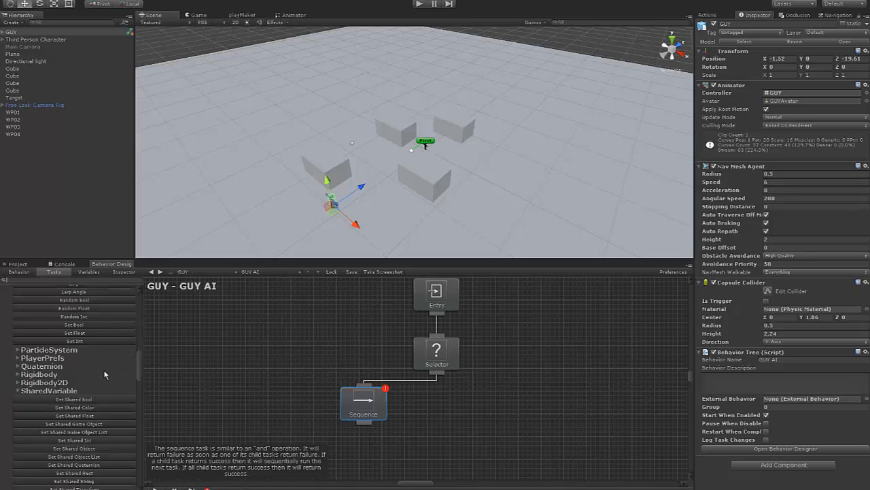
scroll(105, 370, "down", 3)
scroll(102, 372, "down", 3)
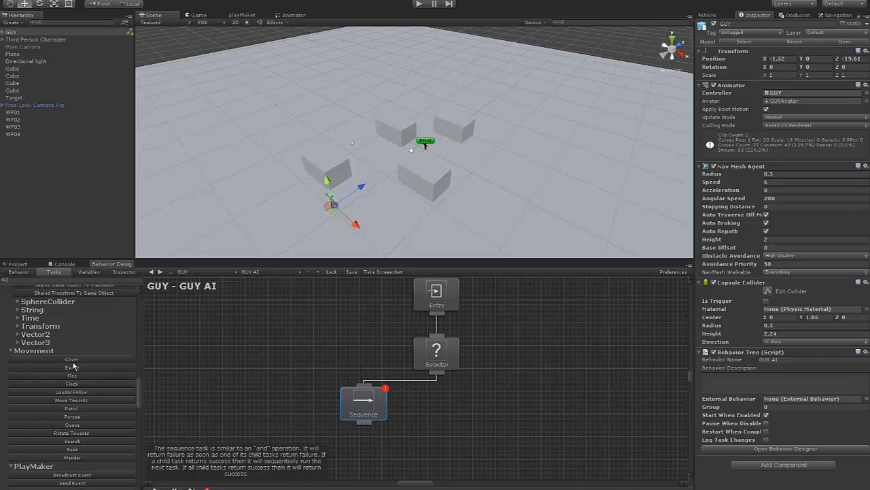
type("cansee")
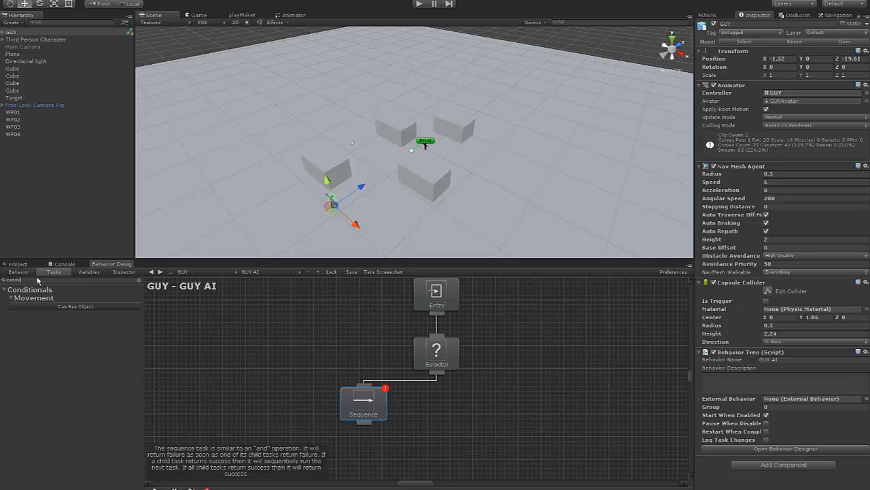
left_click(68, 306)
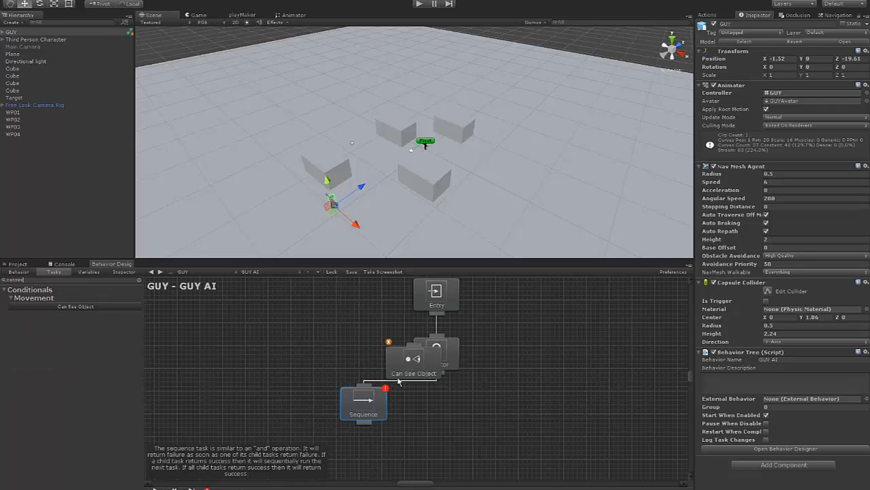
left_click_drag(428, 369, 363, 423)
left_click_drag(324, 443, 311, 452)
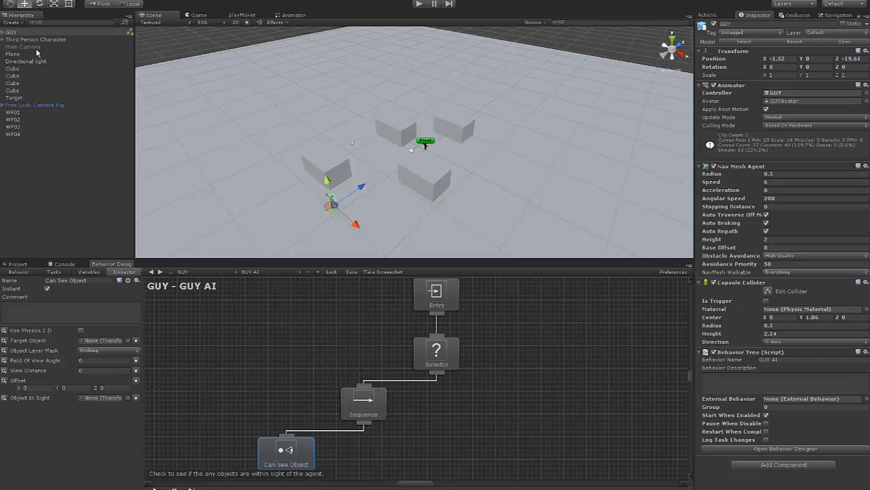
Assign Third Person Character as the Can See Object task's target object and set its object layer mask to Everything
left_click_drag(37, 40, 96, 345)
left_click(107, 349)
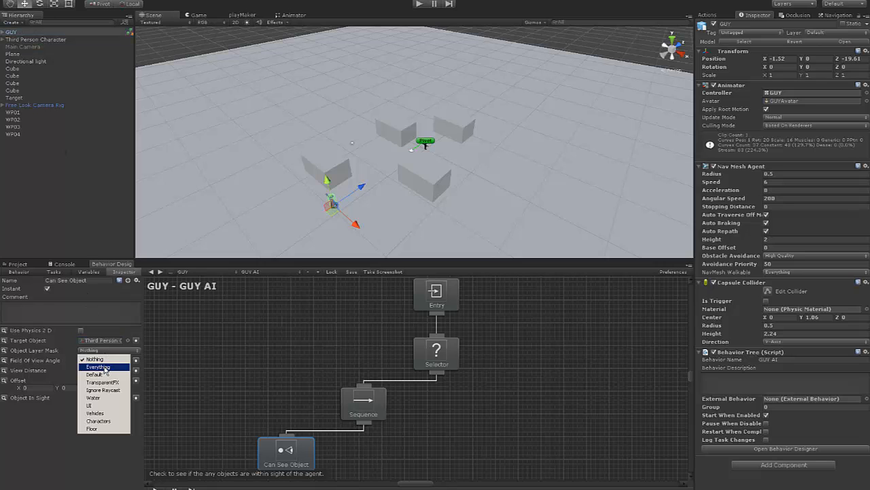
left_click(104, 361)
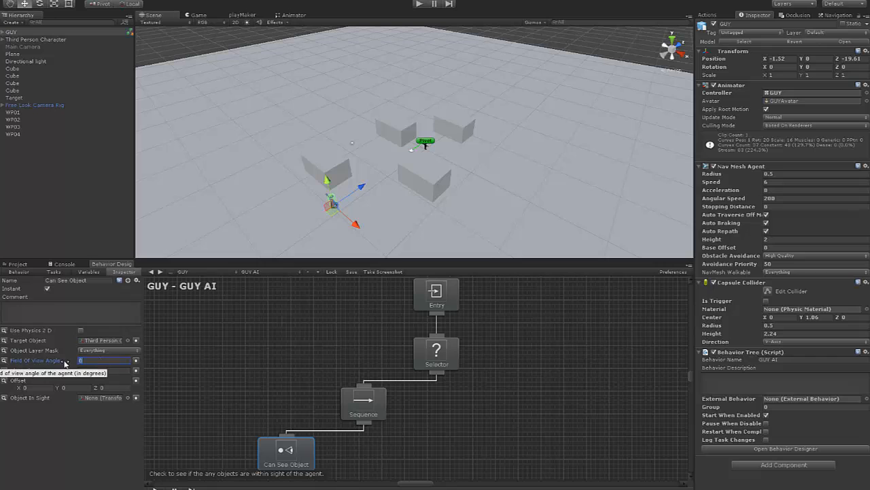
Set the Can See Object task's field of view angle to 90 and its view distance to 20, and inspect the vision cone
left_click(85, 363)
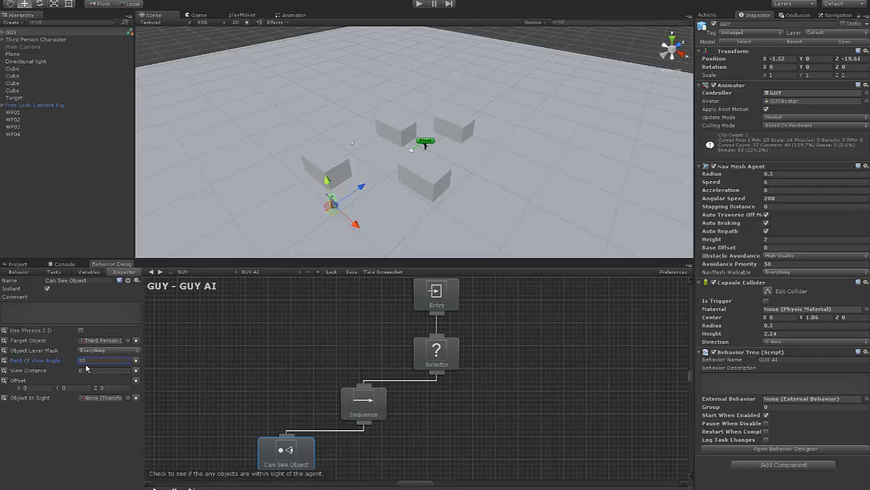
left_click(92, 371)
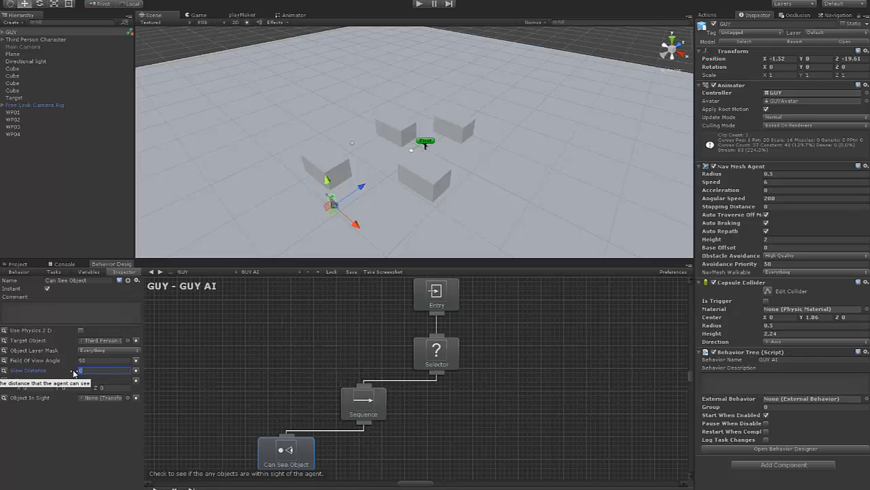
type("20")
left_click_drag(537, 196, 426, 184, "alt")
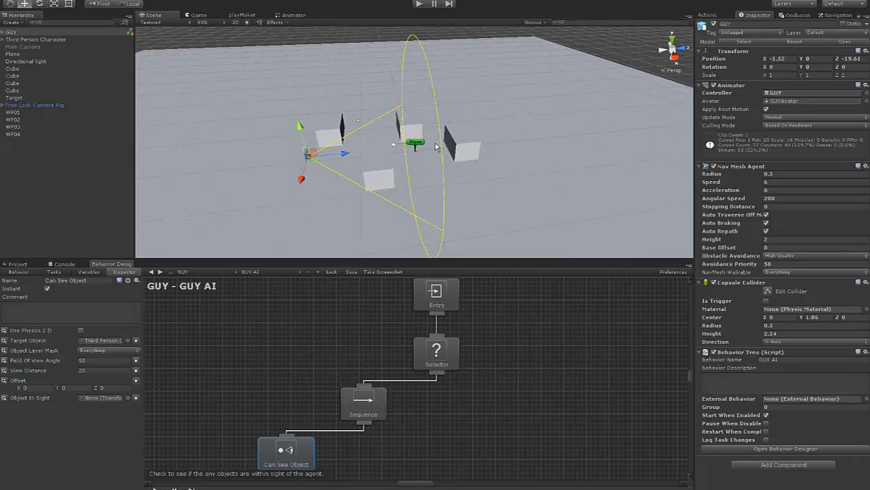
left_click_drag(399, 138, 422, 144, "alt")
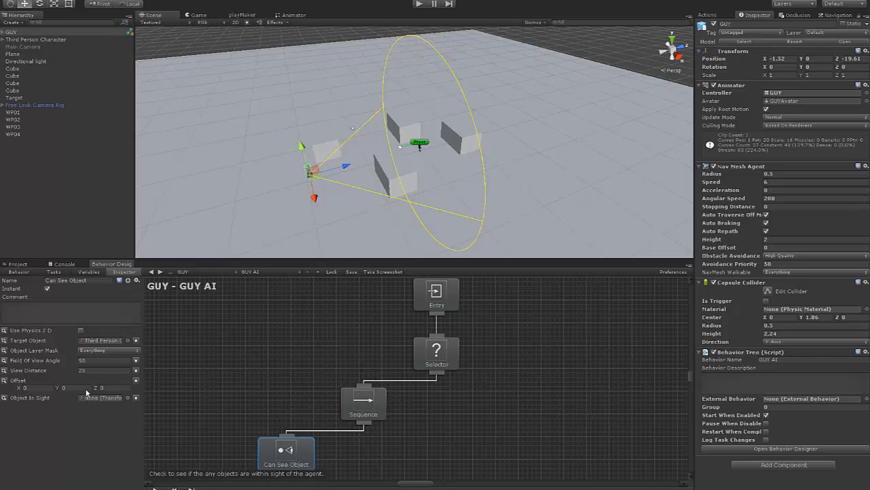
Create a behavior tree variable of type Transform named Target
left_click(88, 271)
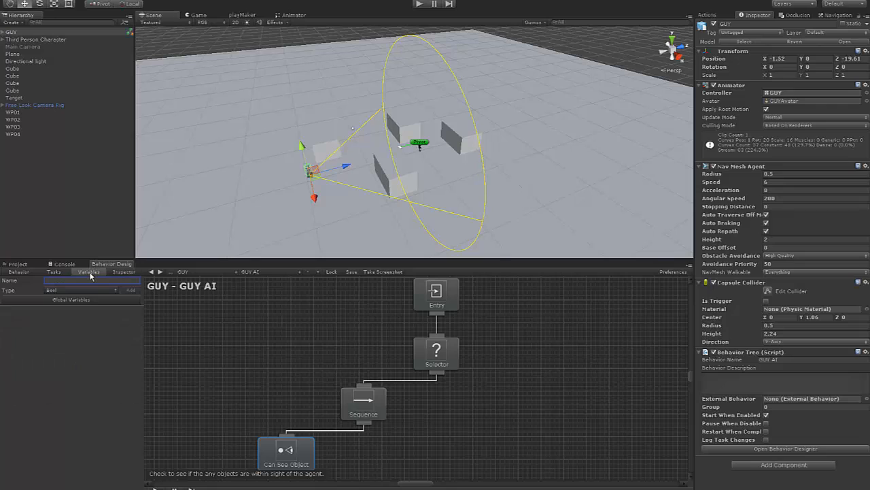
left_click(82, 291)
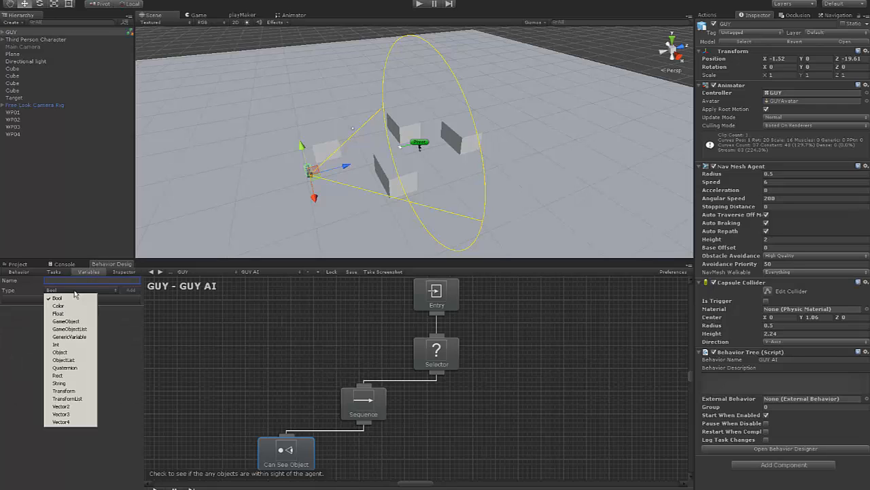
left_click(65, 390)
left_click(58, 281)
type("T")
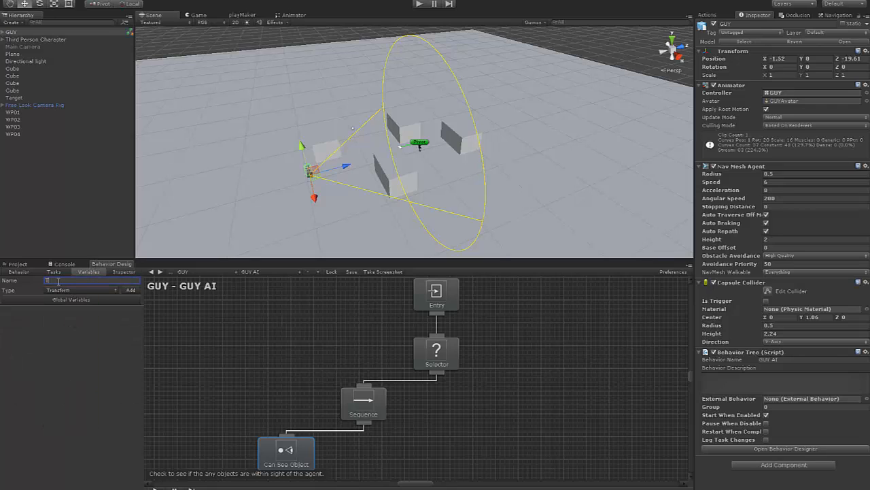
type("arget")
left_click(132, 290)
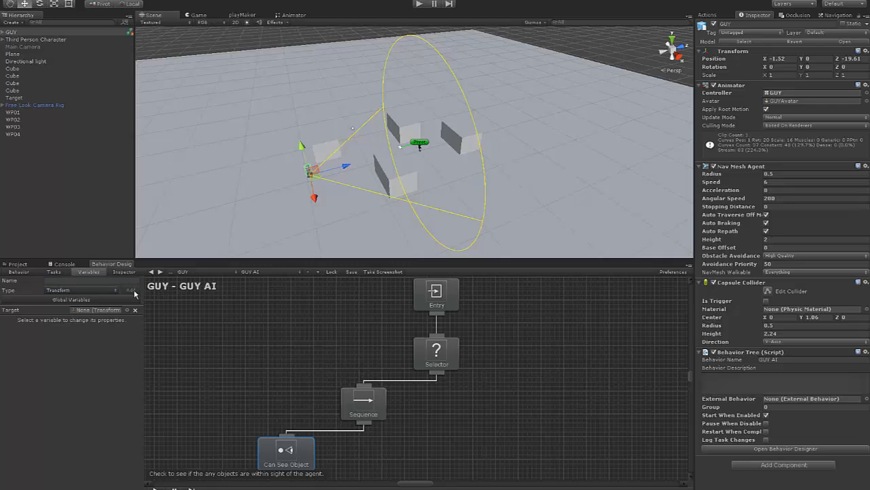
Link the Can See Object task's object in sight to the Target variable, and shift the Sequence and Can See Object nodes slightly upward
left_click(116, 273)
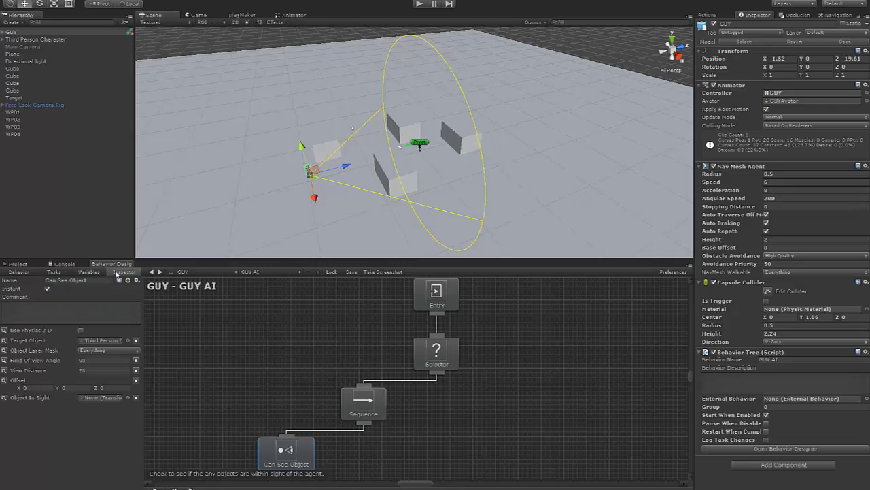
left_click(135, 397)
left_click(105, 399)
left_click(94, 414)
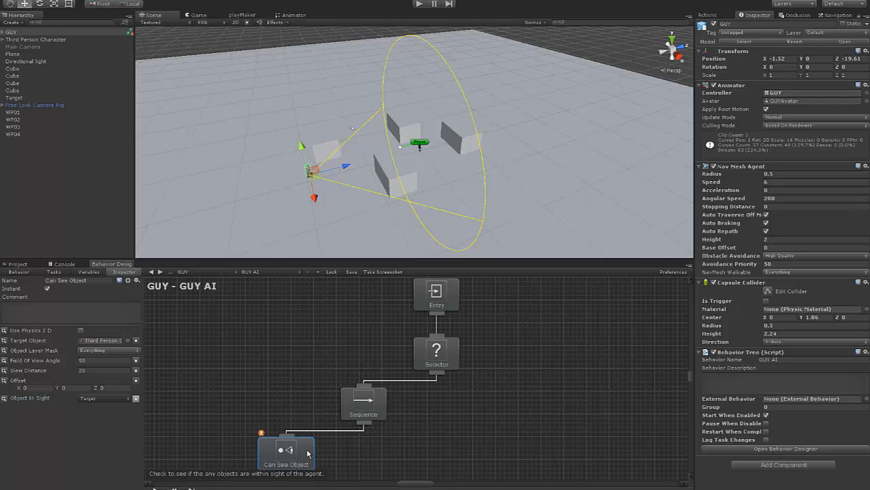
left_click_drag(381, 401, 377, 393)
left_click_drag(295, 435, 309, 439)
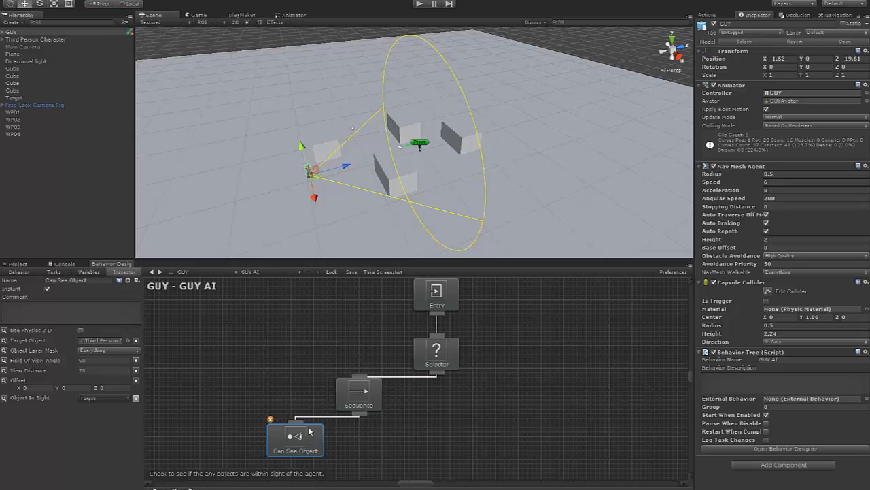
Add the Seek movement action and connect it below the Sequence, beside the Can See Object task
left_click(59, 272)
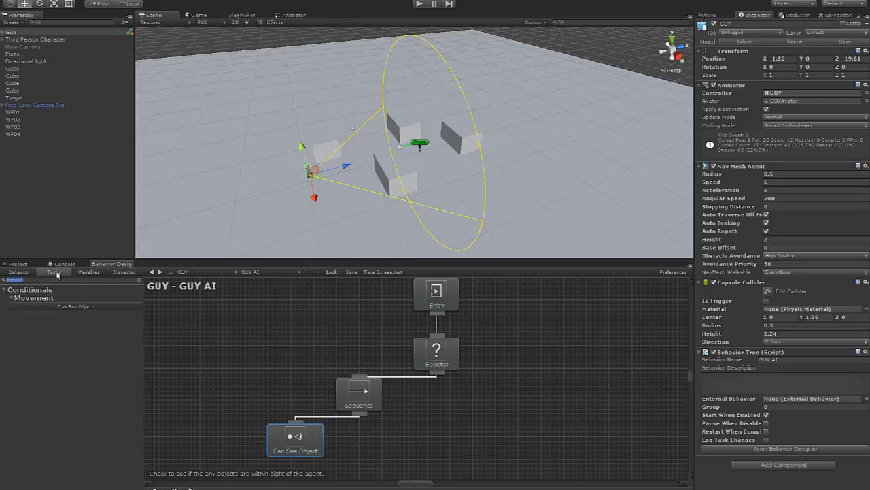
left_click(140, 280)
scroll(105, 401, "down", 10)
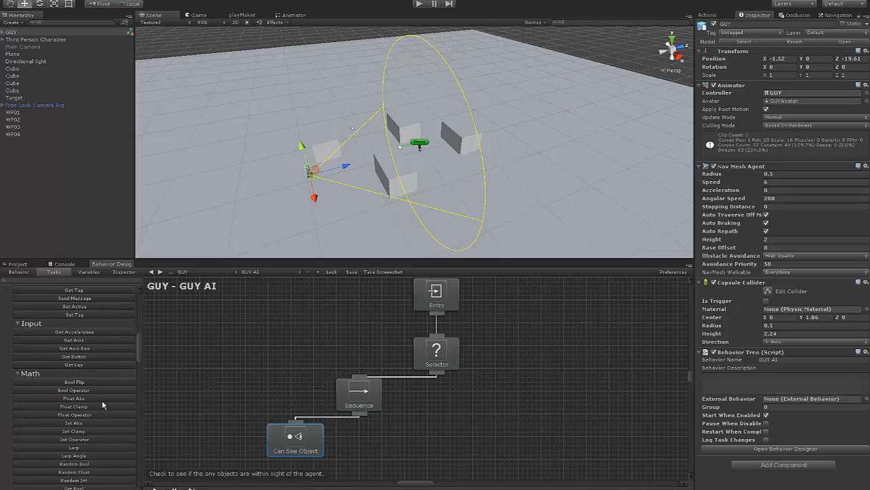
scroll(103, 406, "down", 15)
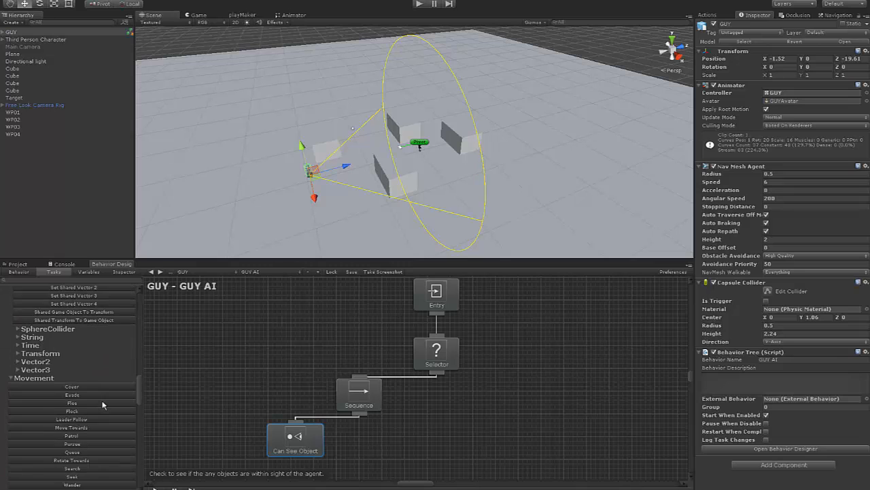
scroll(103, 406, "down", 2)
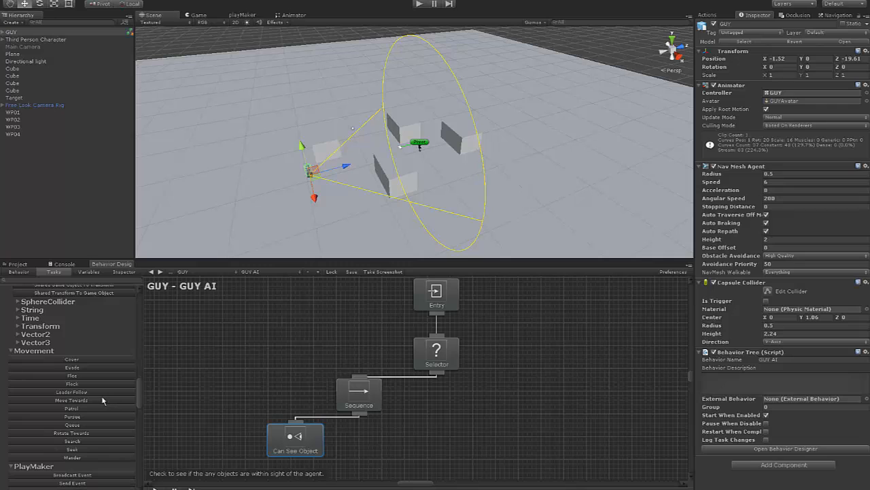
left_click(81, 449)
left_click(427, 400)
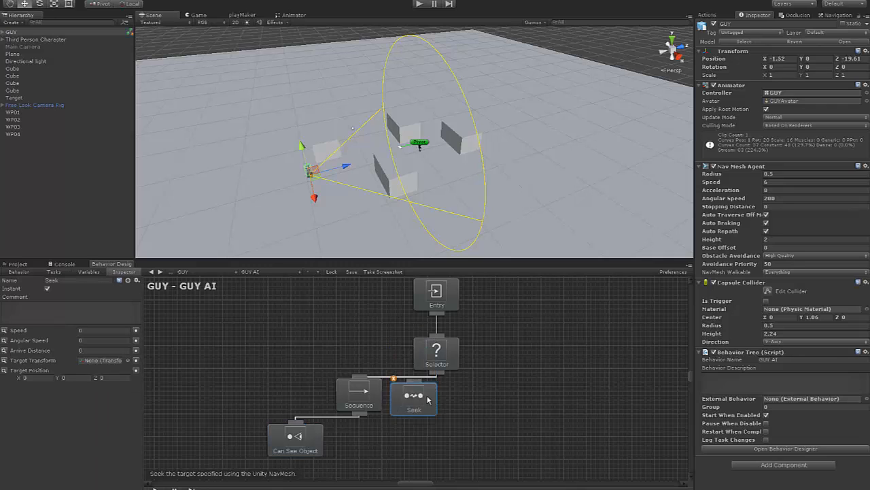
left_click_drag(427, 400, 367, 415)
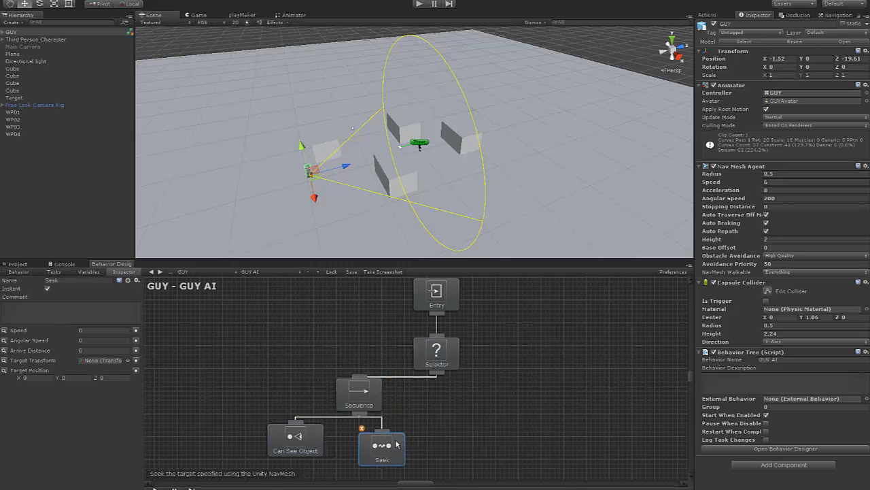
left_click_drag(397, 443, 406, 438)
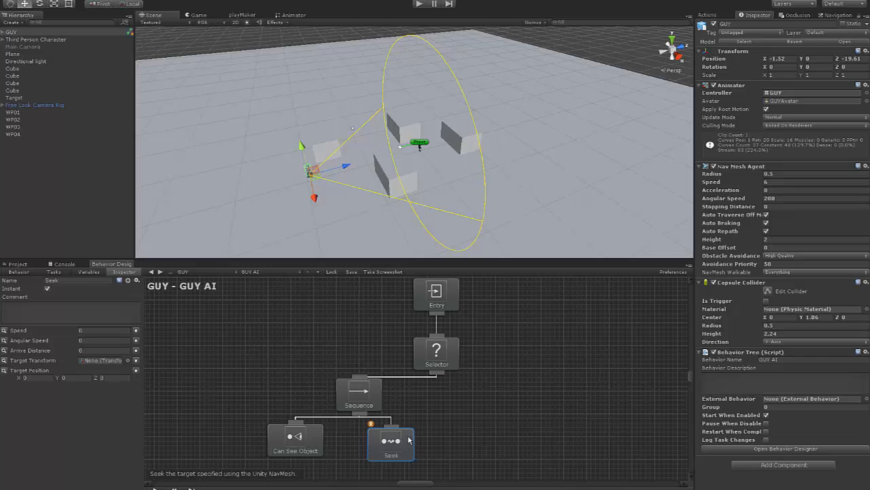
Set Seek to speed 6, angular speed 200, arrive distance 4 and the Target variable as target transform, and adjust the two child nodes' alignment
left_click(94, 332)
type("6")
left_click(100, 341)
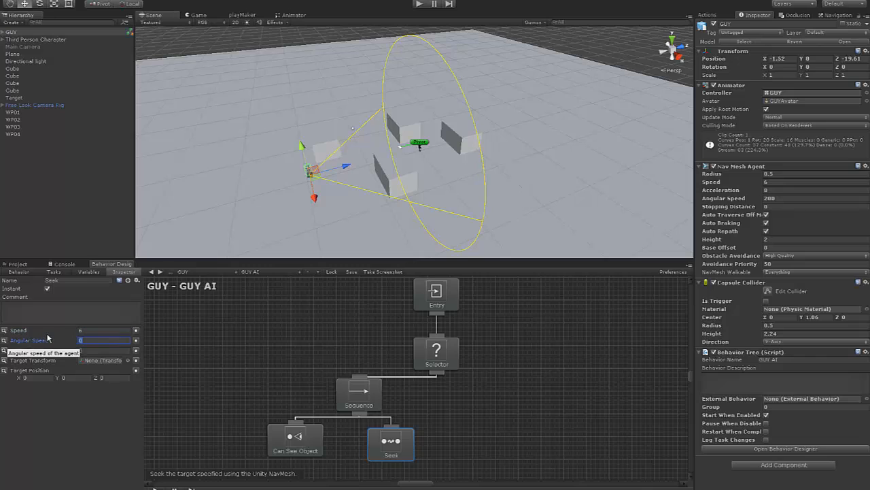
type("200")
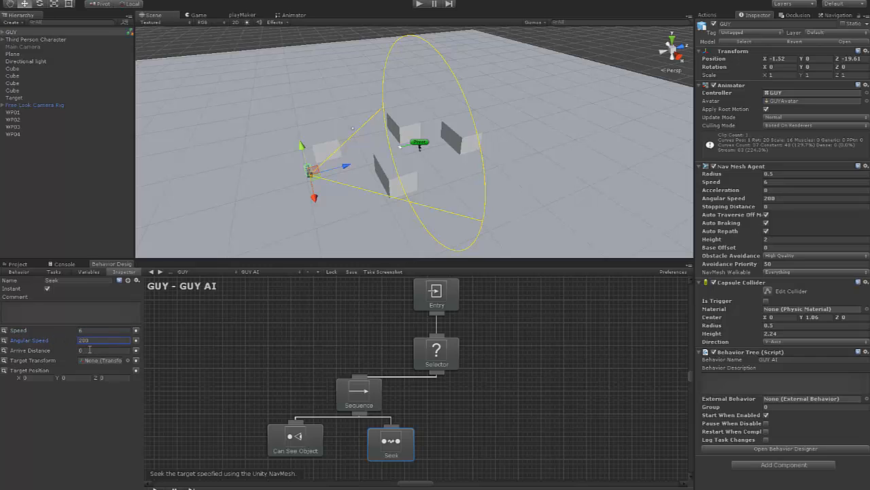
left_click(89, 351)
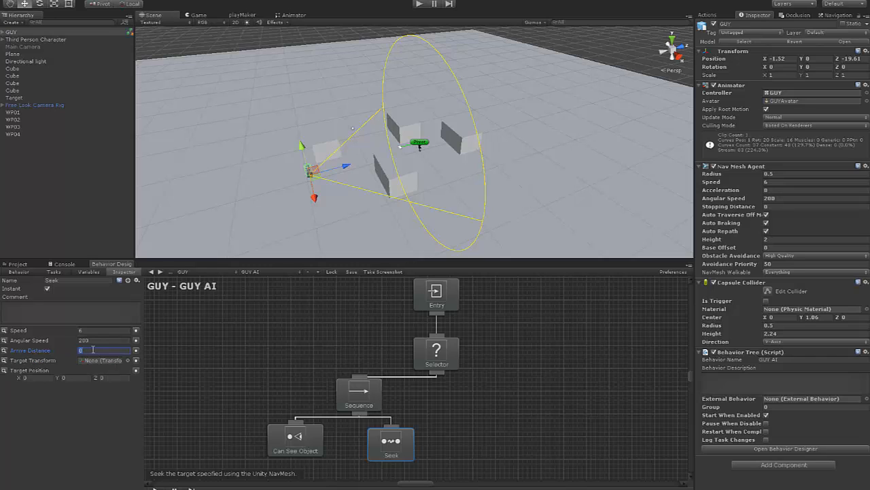
type("4")
left_click(136, 363)
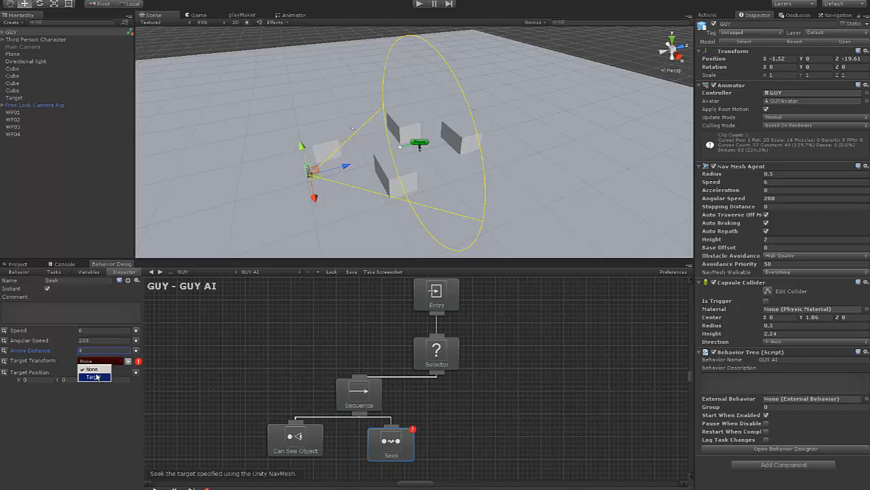
left_click(95, 377)
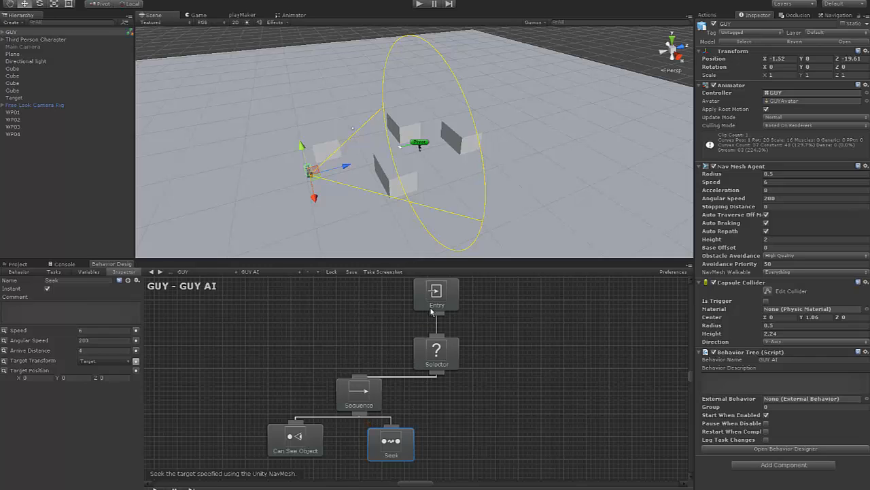
left_click_drag(326, 446, 325, 451)
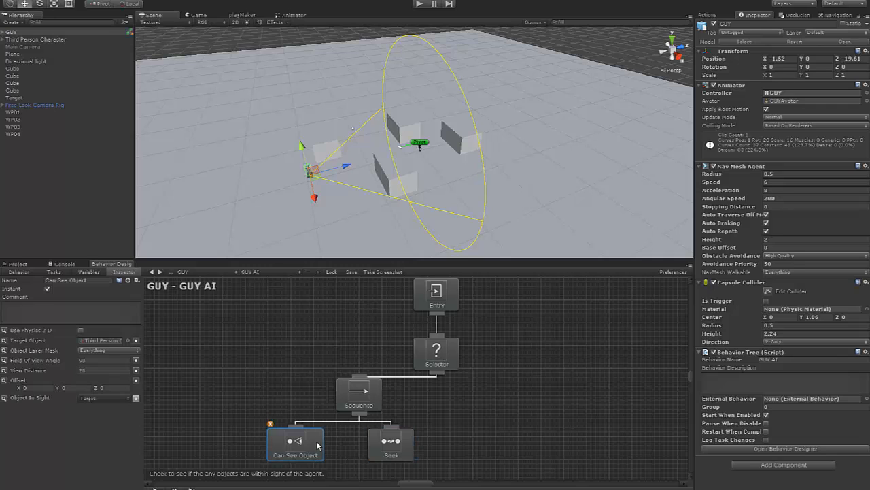
left_click_drag(412, 455, 412, 459)
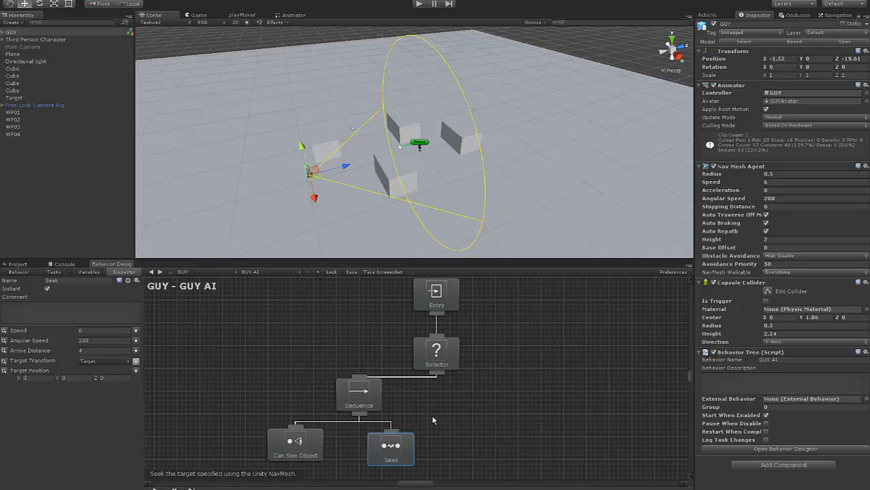
Add the Patrol movement action and connect it below the Selector, on the opposite side from the Sequence
left_click(58, 272)
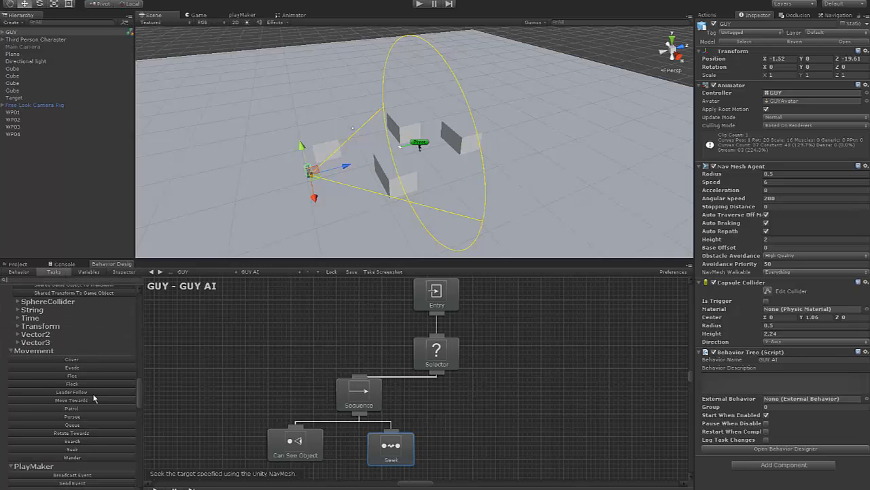
left_click(70, 410)
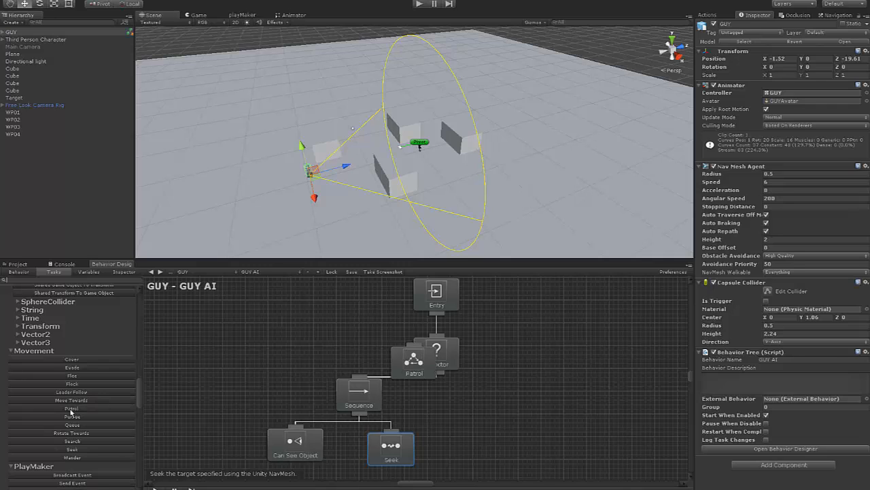
mouse_move(415, 345)
left_mouse_down()
mouse_move(505, 422)
mouse_move(452, 365)
mouse_move(438, 366)
left_mouse_up()
left_click_drag(521, 436, 529, 435)
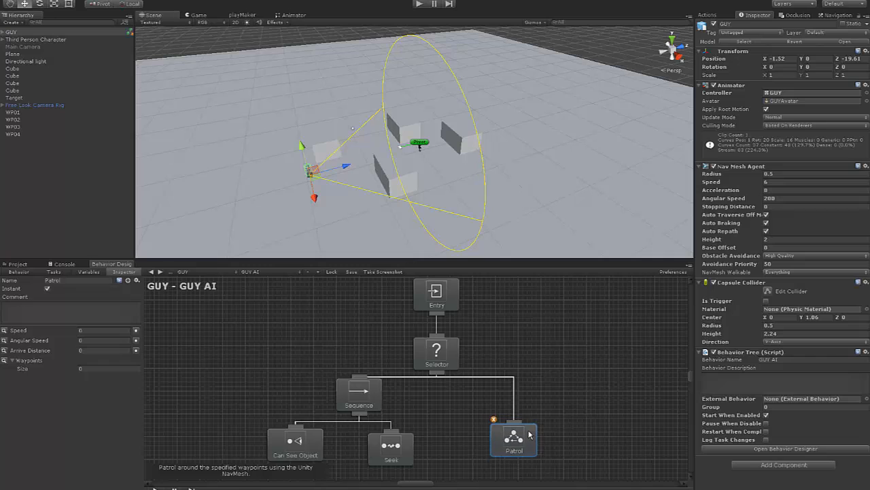
Set the Patrol task's speed to 6, angular speed to 200, arrive distance to 1 and waypoints size to 4
left_click(91, 331)
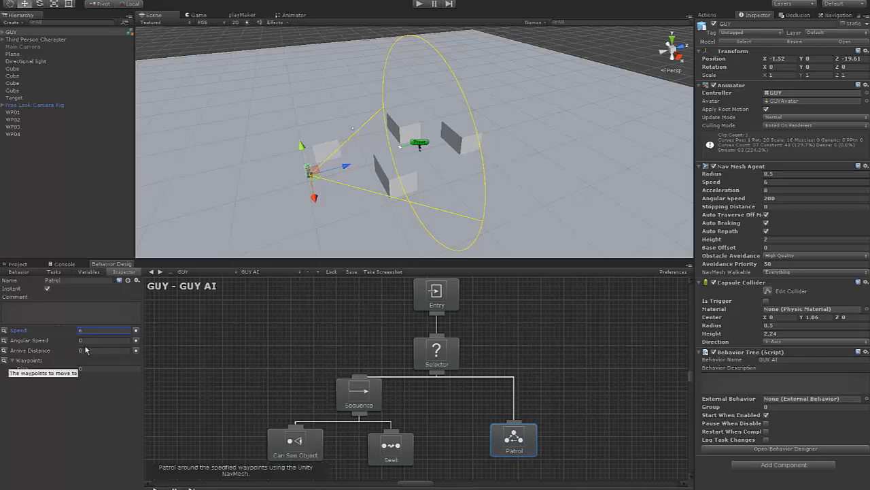
left_click(87, 340)
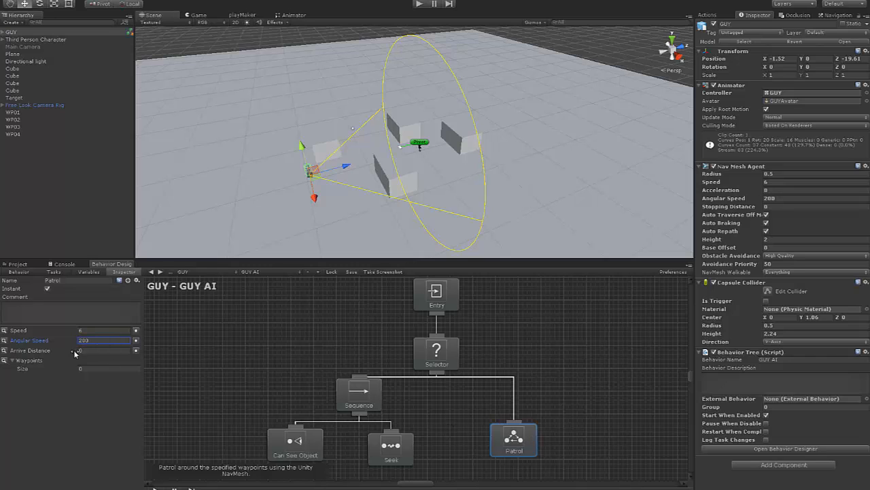
left_click(81, 350)
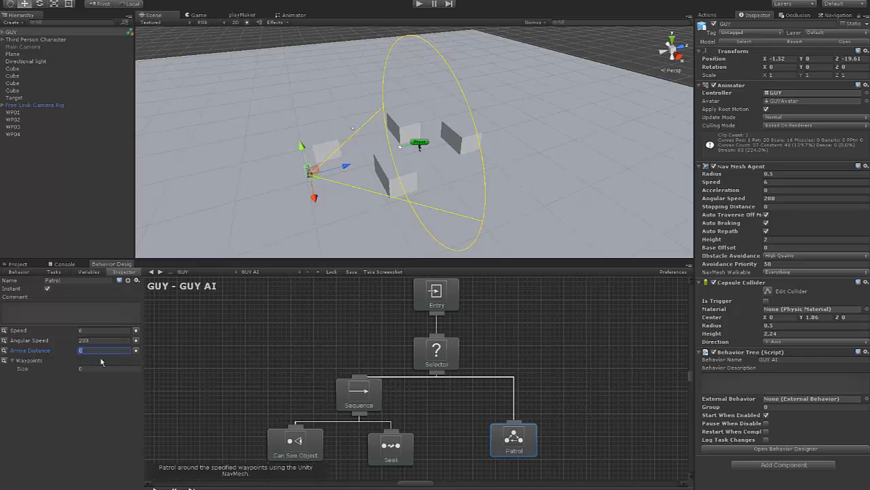
left_click(101, 368)
type("4")
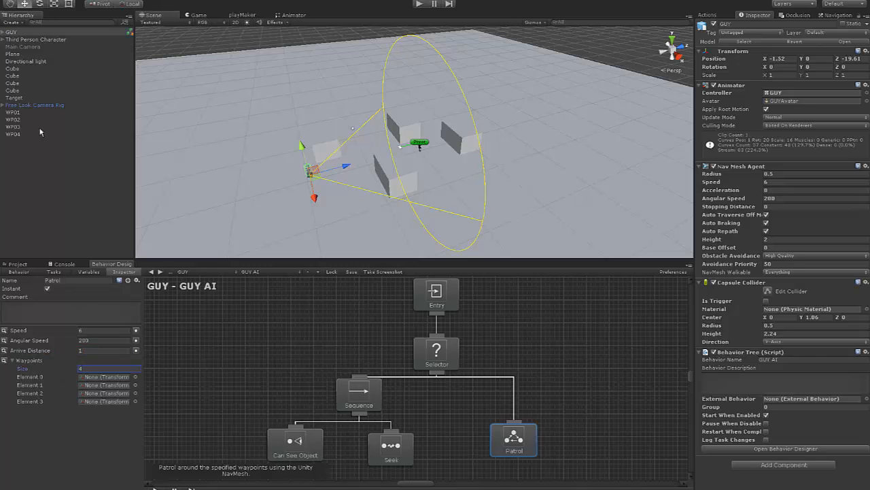
Assign WP01, WP02, WP03 and WP04 to the Patrol waypoint elements 0 to 3 in order, and nudge the Patrol and Seek nodes
left_click_drag(15, 113, 106, 385)
left_click_drag(20, 128, 102, 393)
left_click_drag(27, 134, 88, 401)
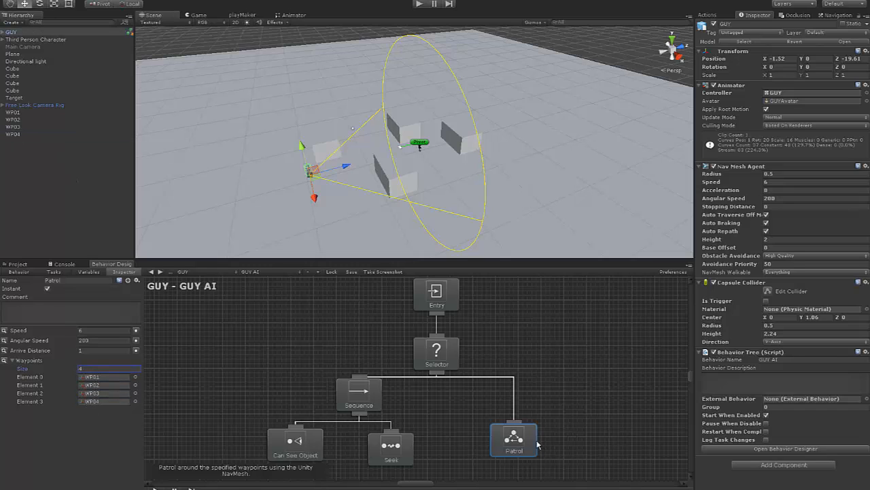
left_click_drag(532, 443, 532, 447)
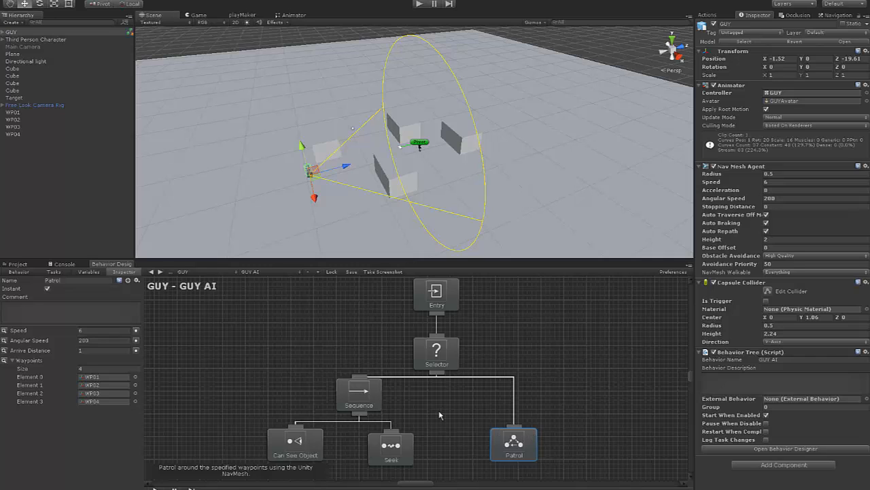
left_click_drag(410, 443, 400, 444)
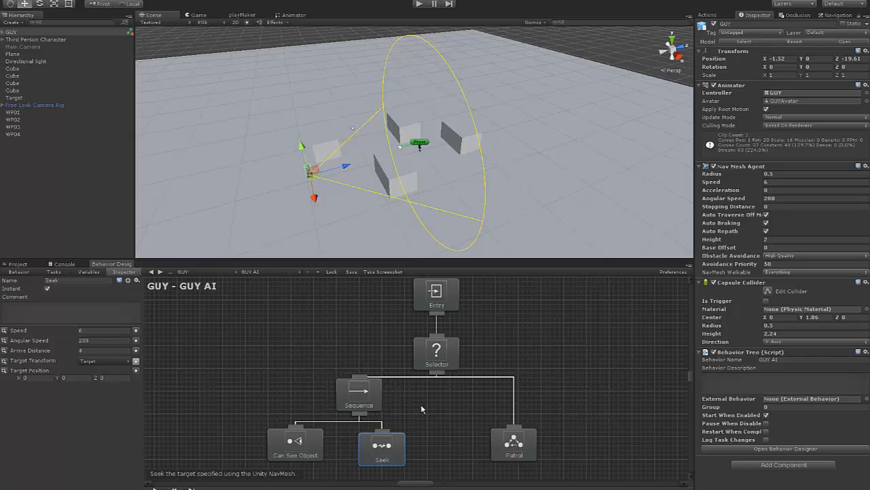
Review the Can See Object and Patrol tasks, and set the Sequence's abort type to Both
mouse_move(450, 368)
left_click(315, 441)
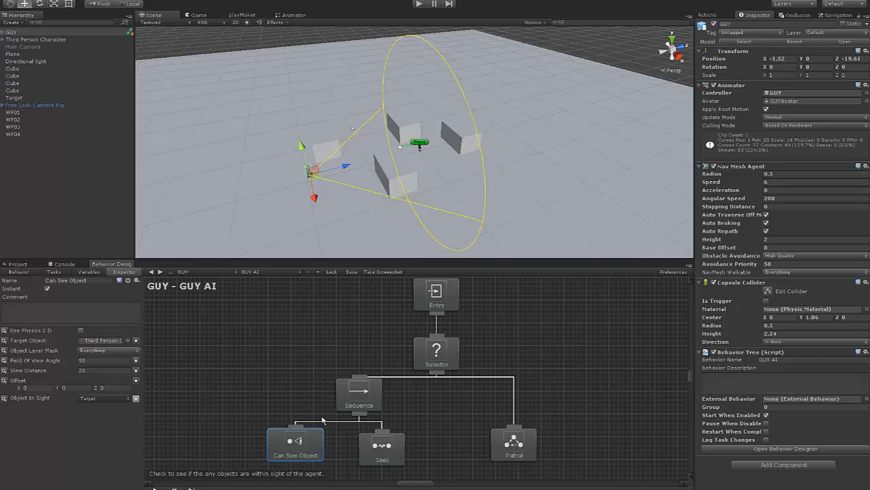
left_click(532, 448)
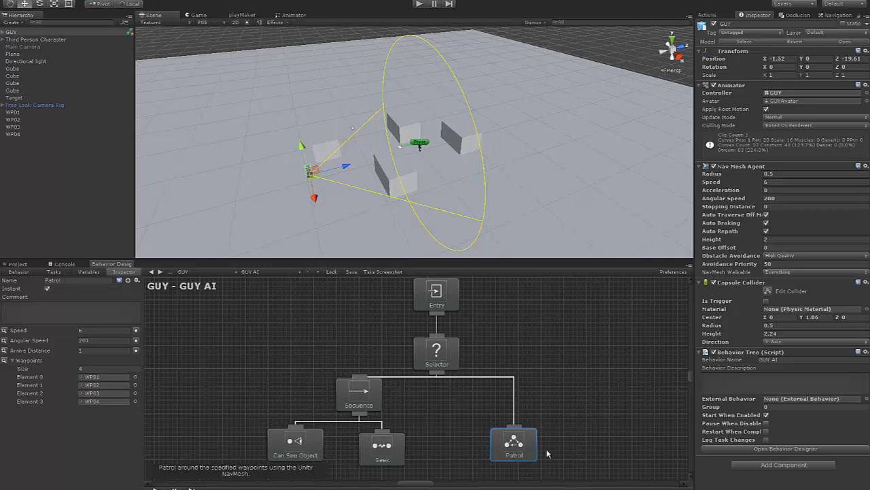
left_click(376, 401)
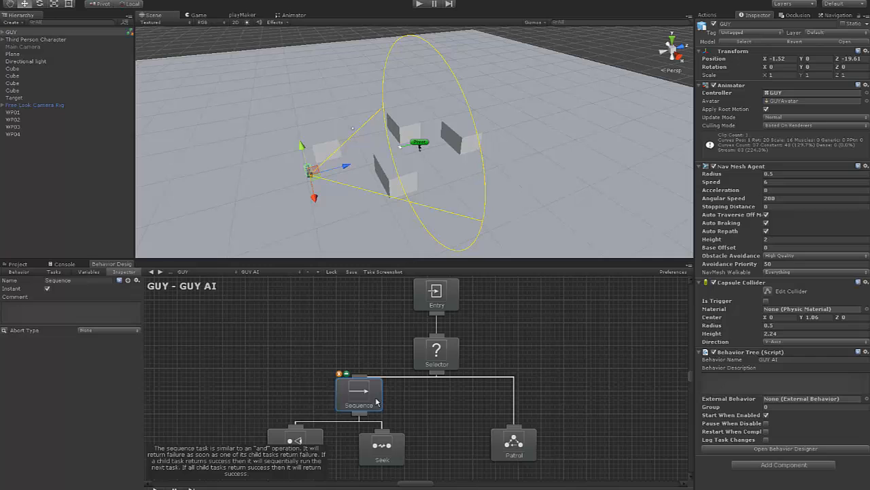
left_click(106, 331)
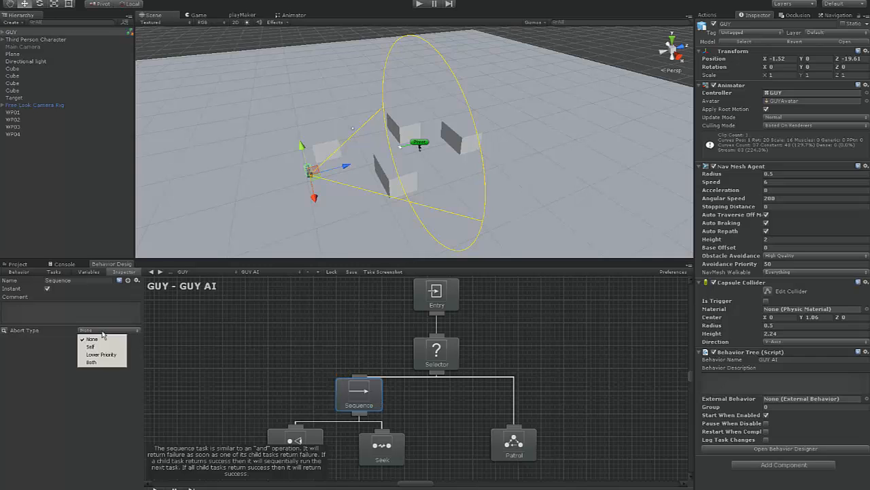
left_click(102, 363)
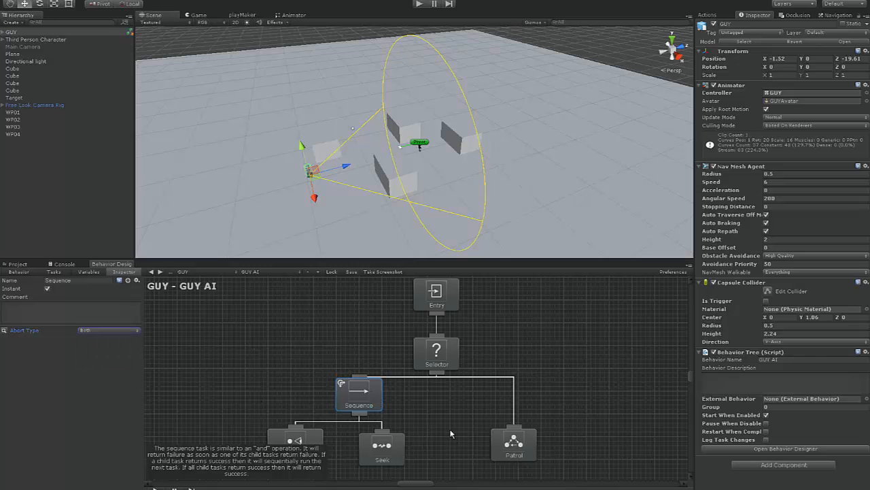
left_click(100, 331)
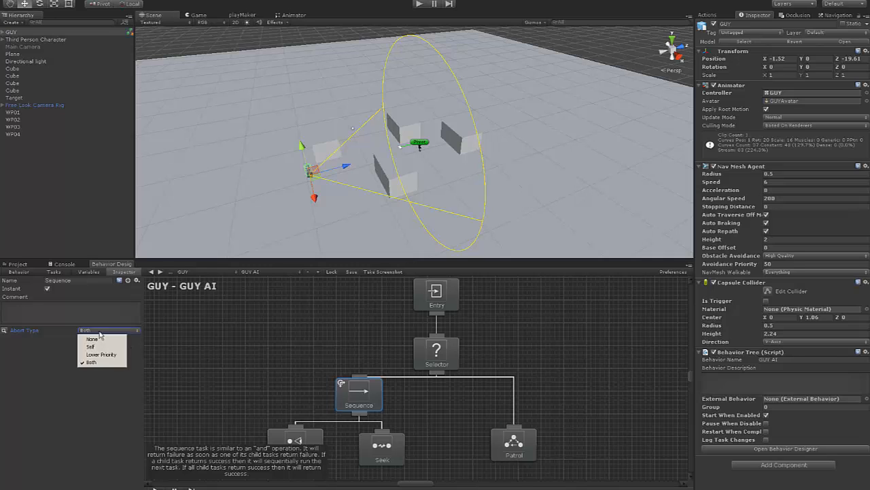
left_click(63, 350)
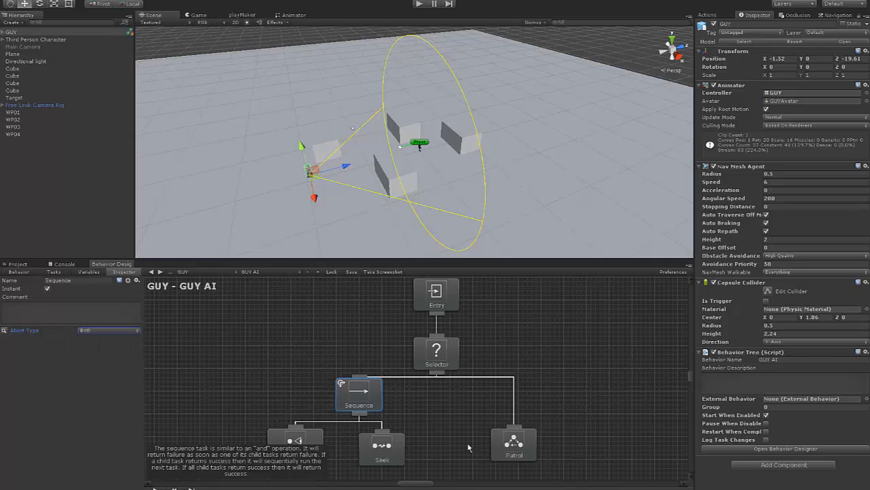
Shift the Seek and Can See Object nodes slightly toward the Patrol branch and select the Patrol task
left_click_drag(396, 444, 406, 446)
left_click_drag(321, 445, 336, 446)
left_click(522, 445)
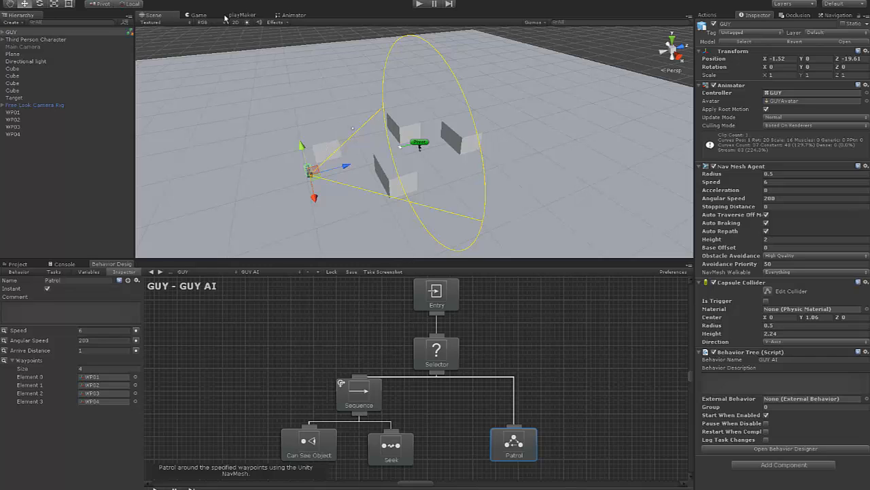
Dock the Game view alongside Behavior Designer so that it shows below the Scene view, and bring it to the front
left_click_drag(197, 17, 257, 257)
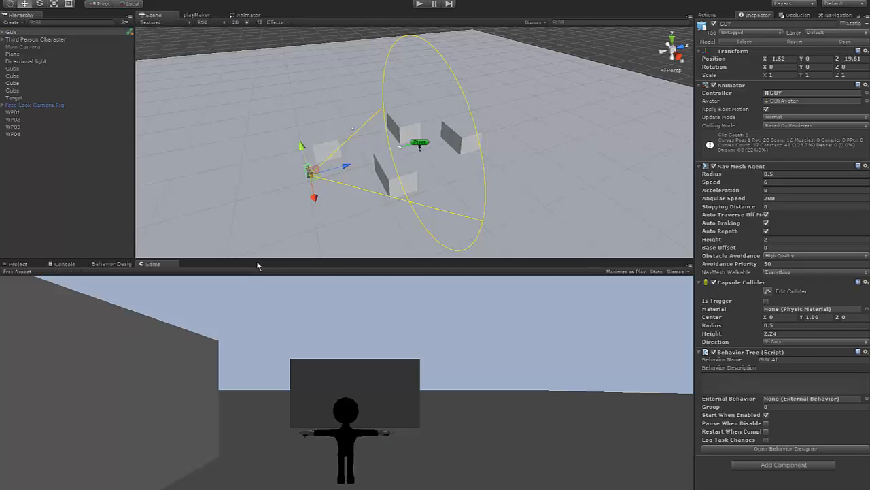
left_click_drag(336, 116, 344, 155, "alt")
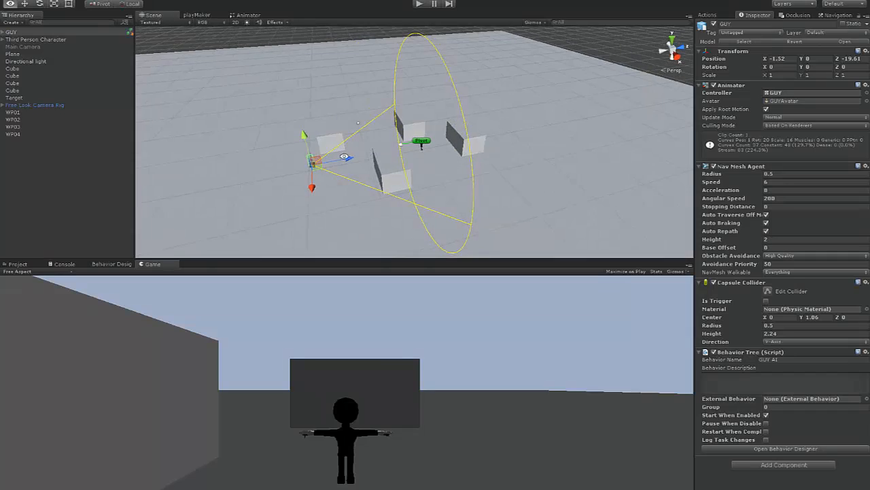
right_click_drag(344, 155, 352, 155, "alt")
left_click(111, 264)
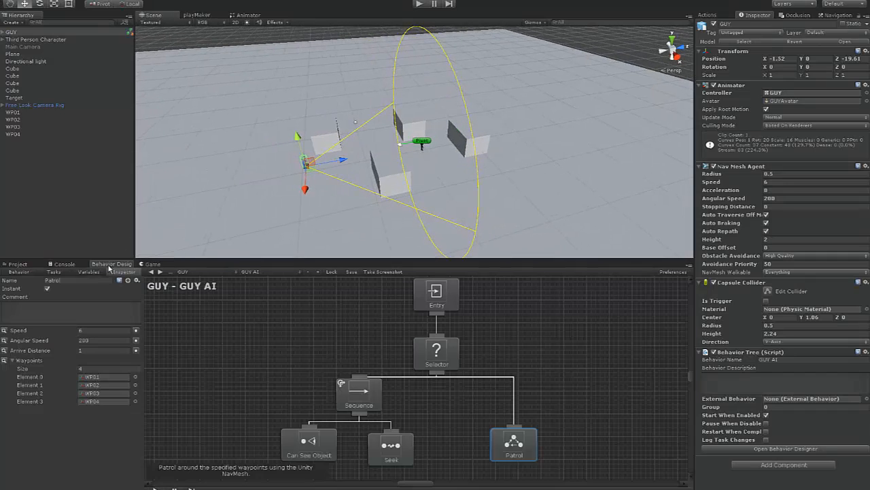
left_click(151, 264)
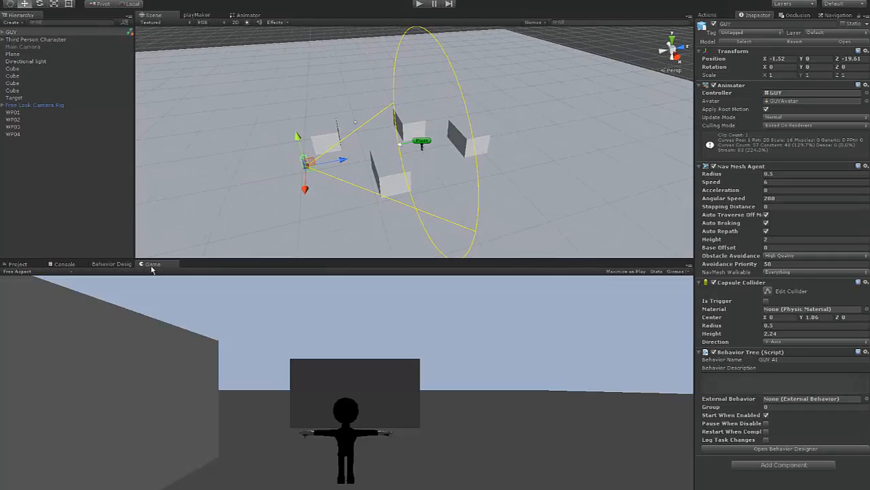
Run the game, watch GUY in the scene together with the active tasks in the behavior tree, and stop it
left_click(419, 4)
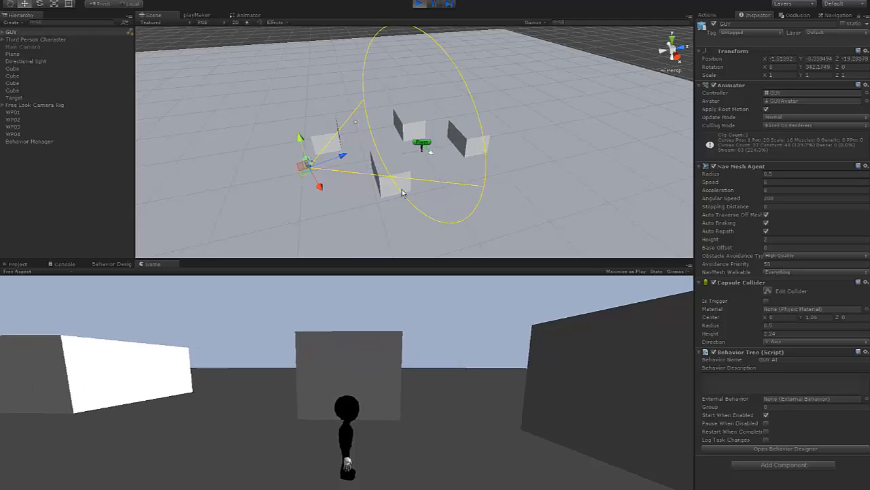
left_click_drag(402, 193, 406, 123, "alt")
scroll(292, 185, "up", 6)
left_click_drag(382, 197, 410, 130, "alt")
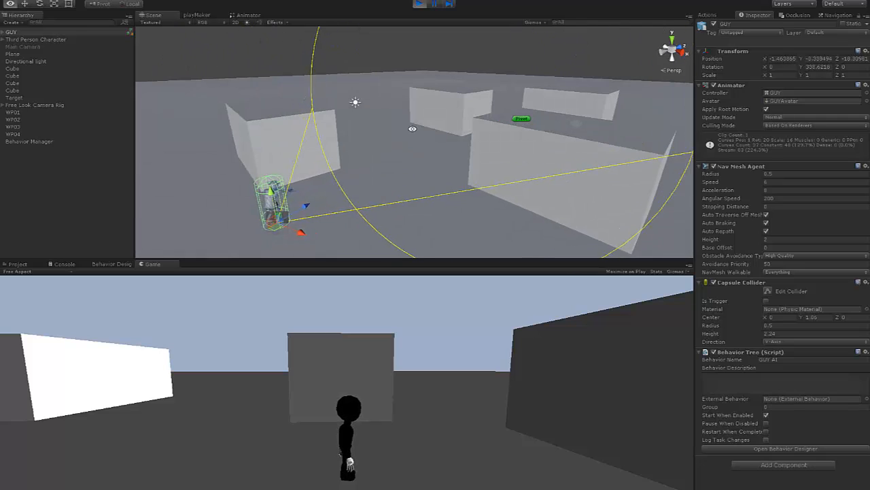
left_click(109, 265)
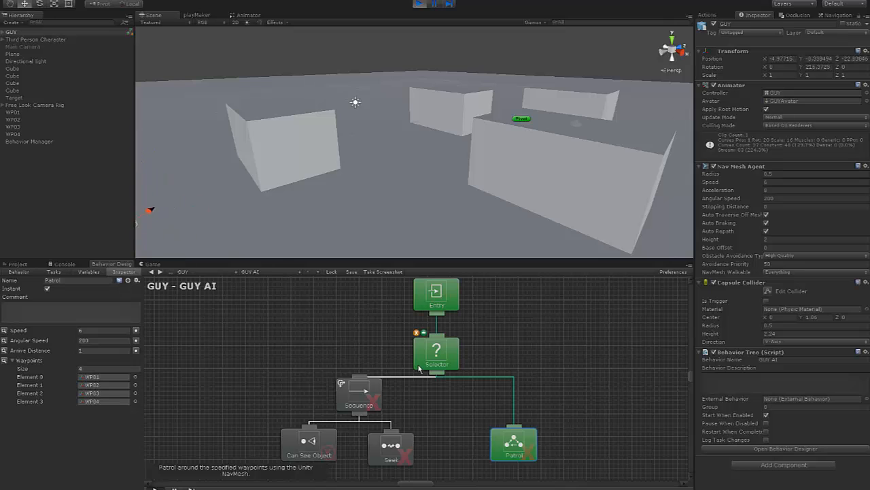
scroll(443, 198, "down", 5)
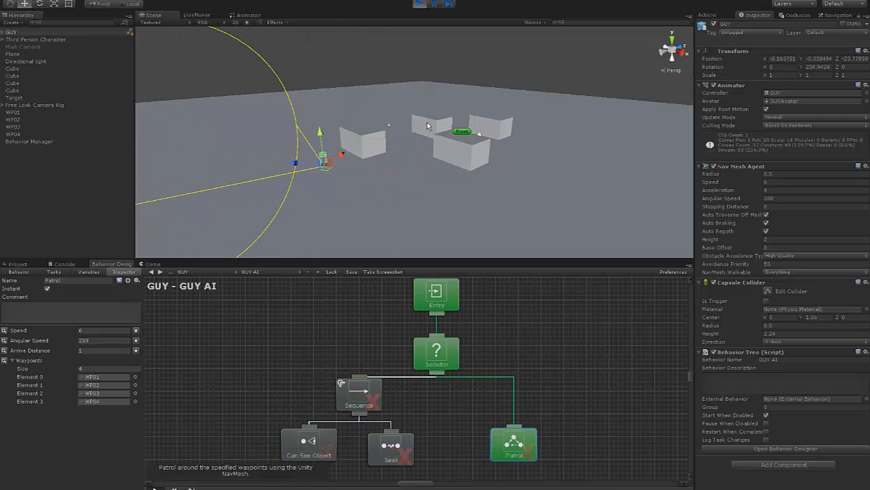
left_click(420, 4)
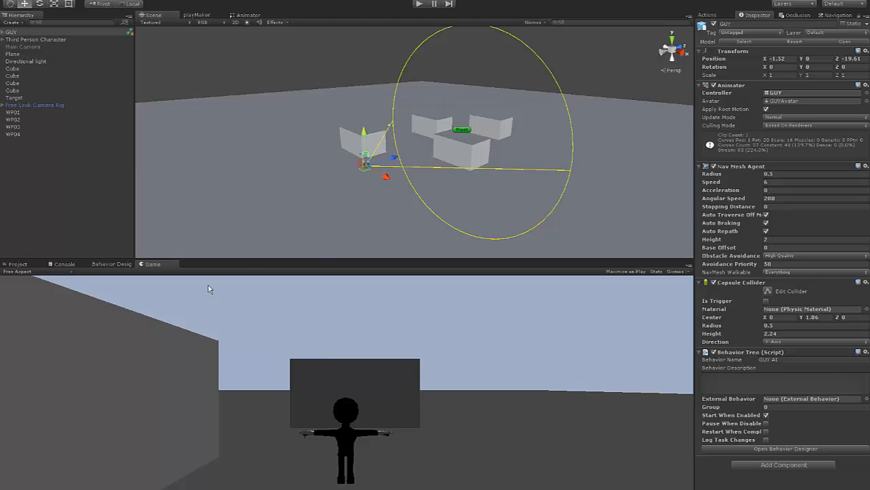
Move the Patrol node upward and farther from the Sequence branch, and disable the Sequence with its child tasks
left_click(112, 264)
left_click(328, 444)
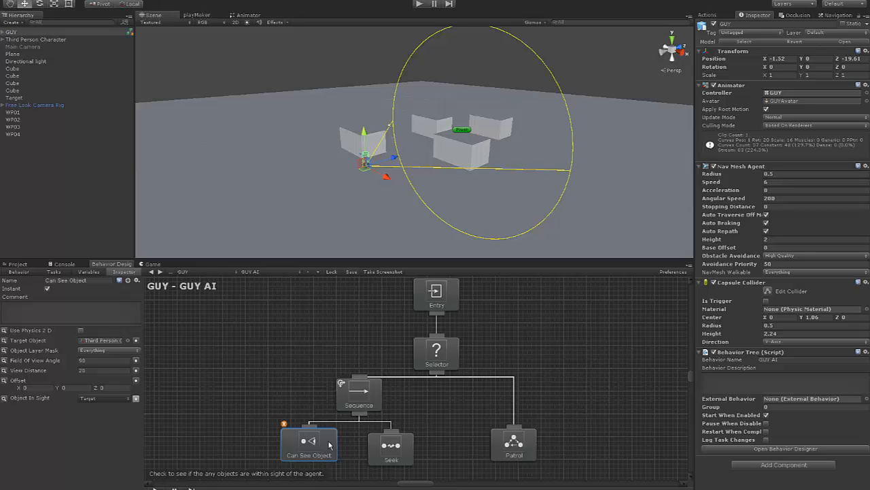
left_click(406, 459)
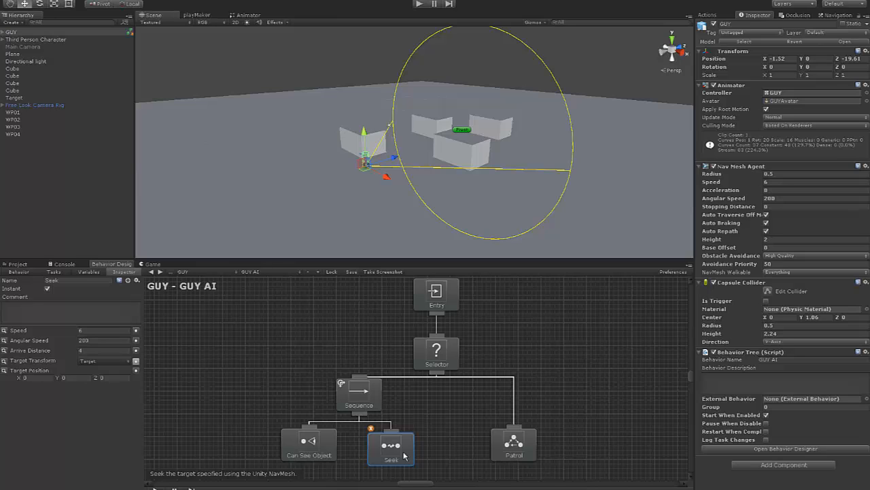
left_click_drag(524, 445, 551, 425)
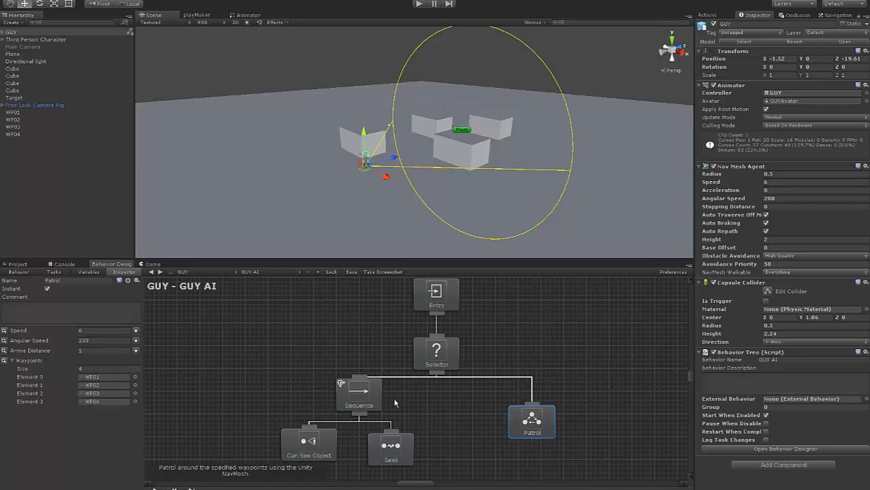
left_click(371, 393)
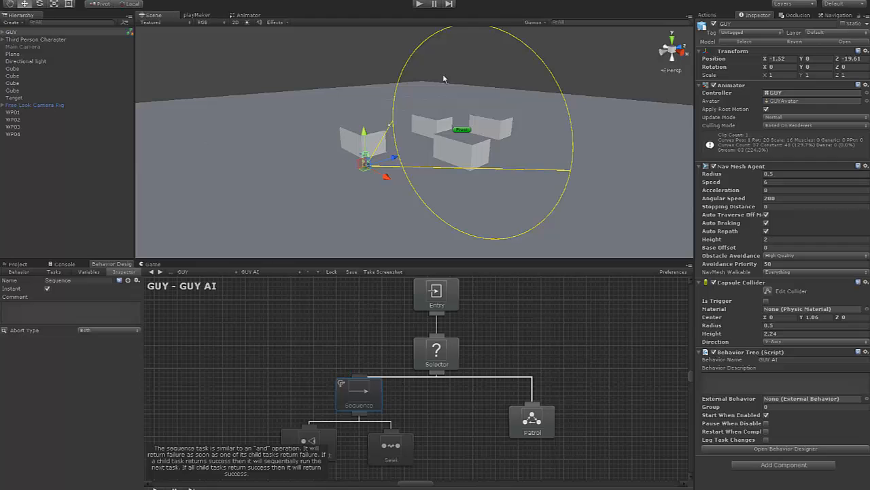
Run the game with the Sequence disabled, watch GUY patrol around the cubes from a higher viewpoint, and stop it
left_click(419, 4)
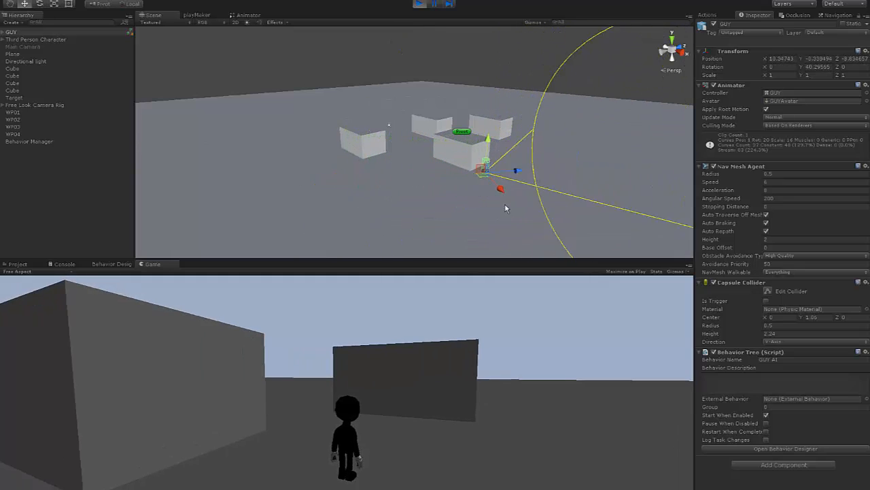
mouse_move(476, 195)
left_mouse_down("alt")
mouse_move(451, 208)
mouse_move(483, 192)
mouse_move(476, 204)
left_mouse_up("alt")
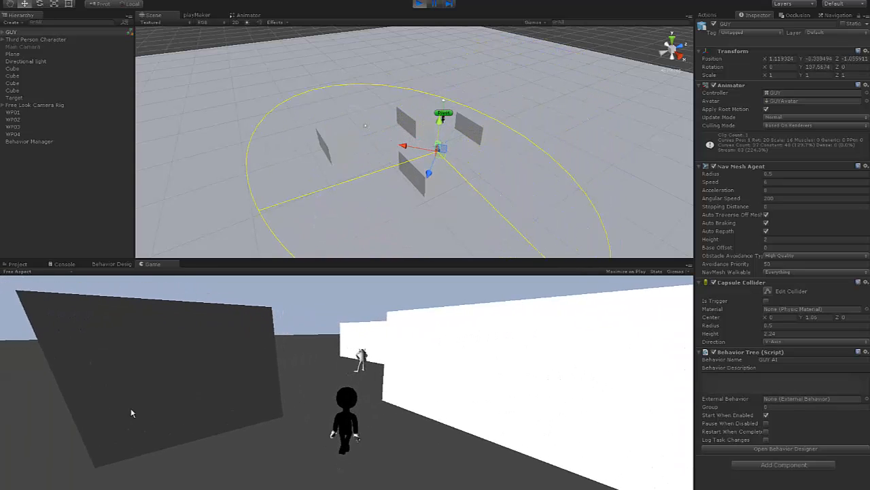
key("ctrl+p")
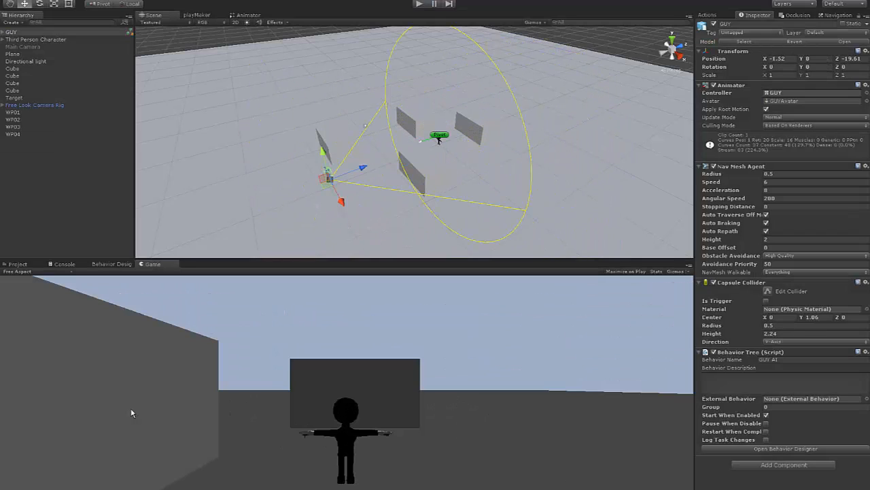
Set the Can See Object task's view distance to 6
left_click(112, 263)
left_click(309, 442)
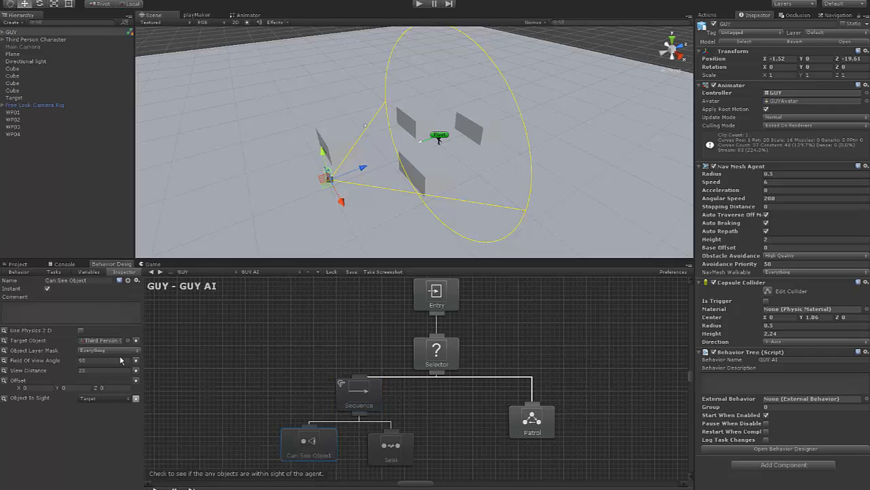
left_click(41, 368)
type("10")
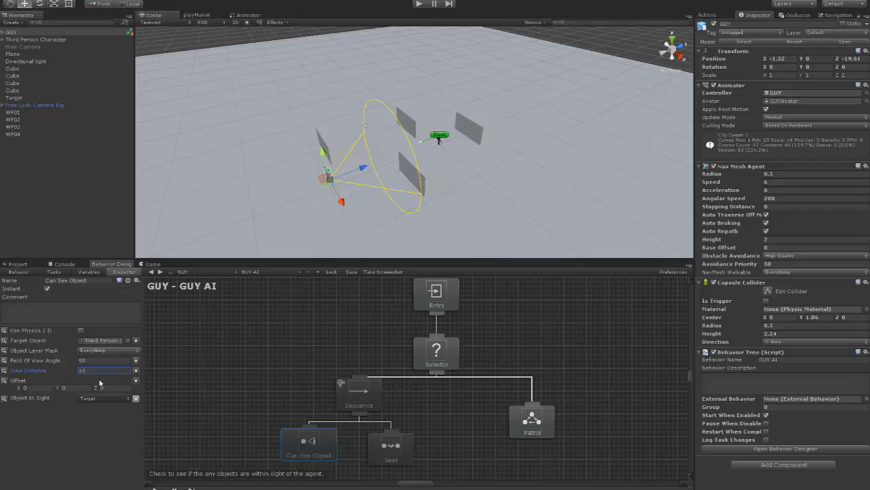
left_click(41, 371)
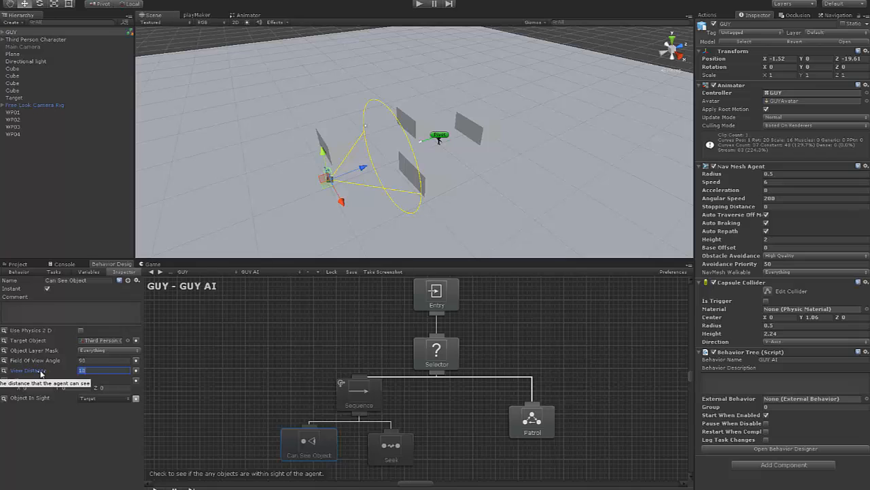
type("6")
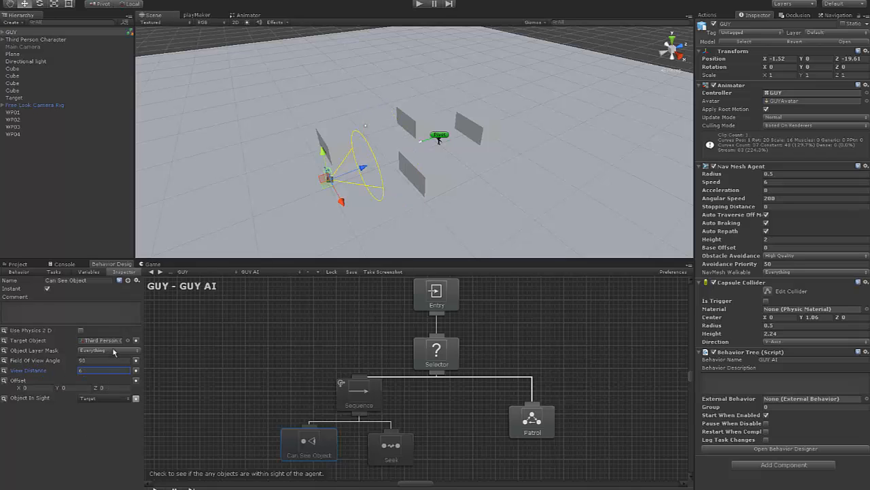
Move the Third Person Character along the Z axis, beyond the cubes and away from GUY, to about Z 19.16
left_click(35, 39)
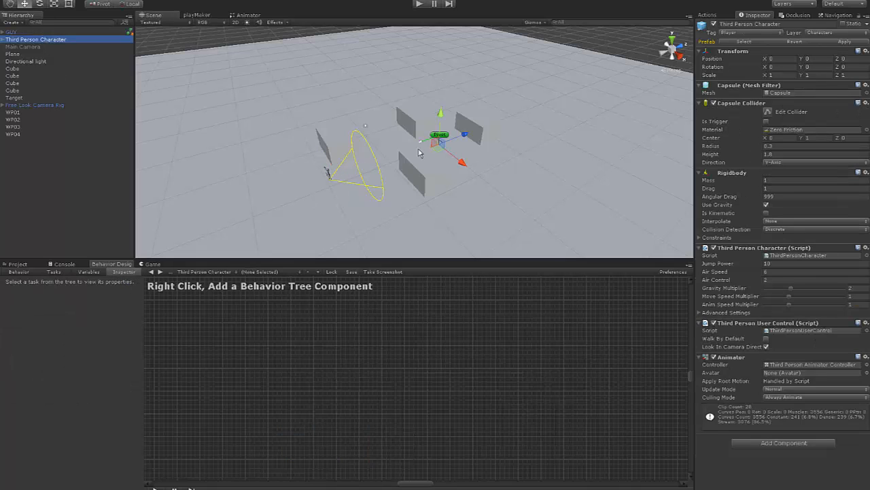
left_click_drag(480, 135, 555, 110)
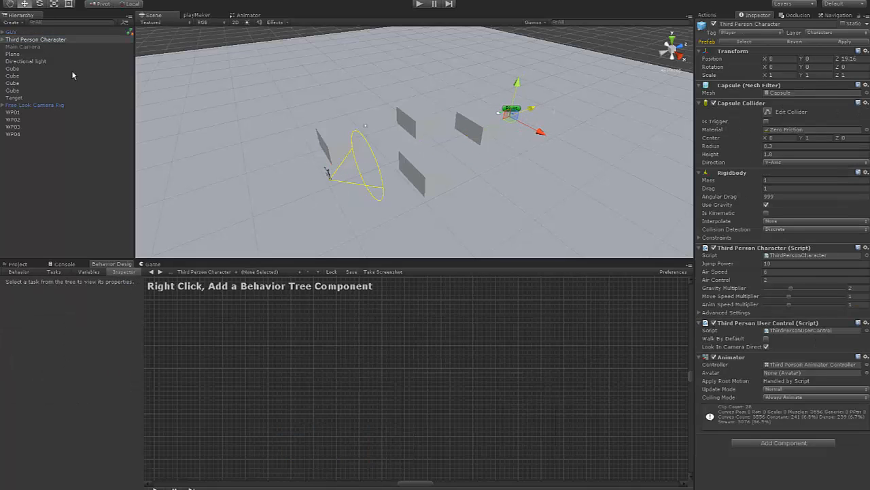
Return to GUY's behavior tree and re-enable the Sequence, leaving its child tasks expanded
left_click(11, 32)
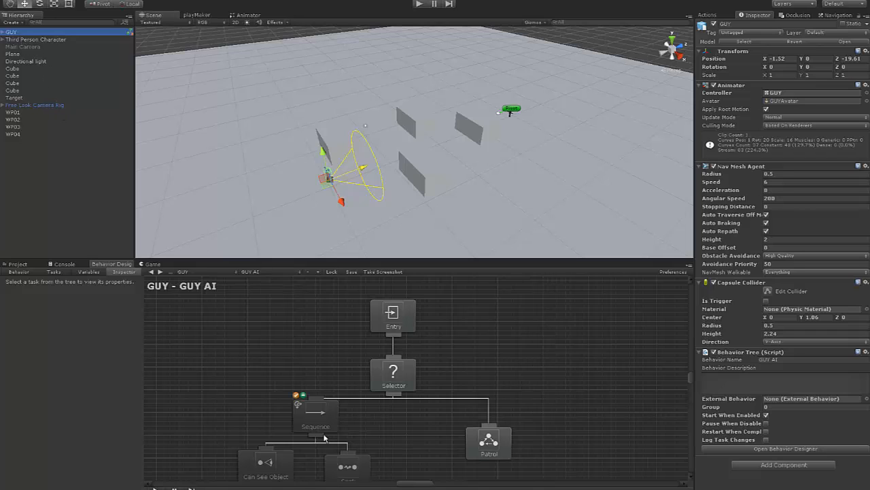
left_click(296, 397)
left_click(304, 396)
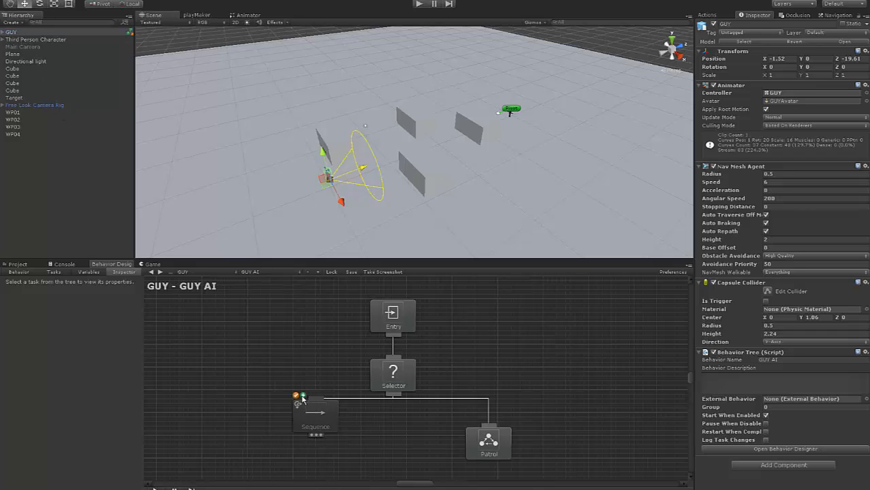
left_click(302, 396)
scroll(381, 416, "down", 3)
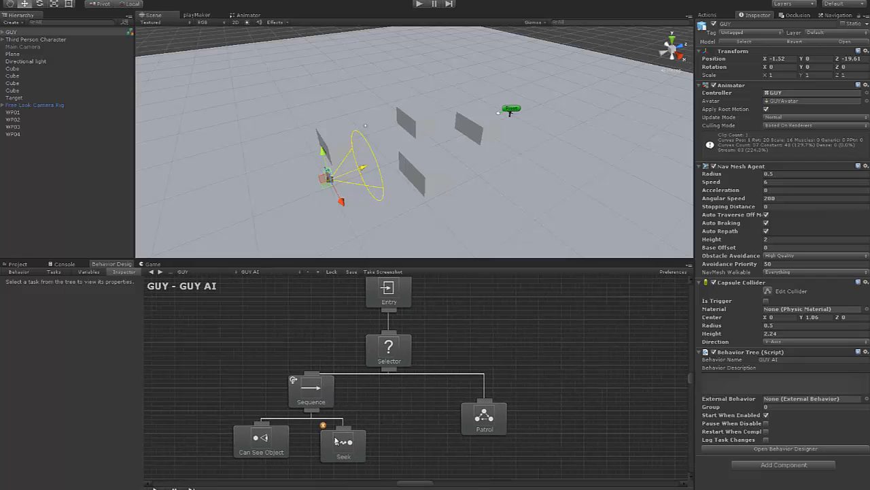
Review the Can See Object and Seek task settings, including the available object layer mask options
left_click(274, 437)
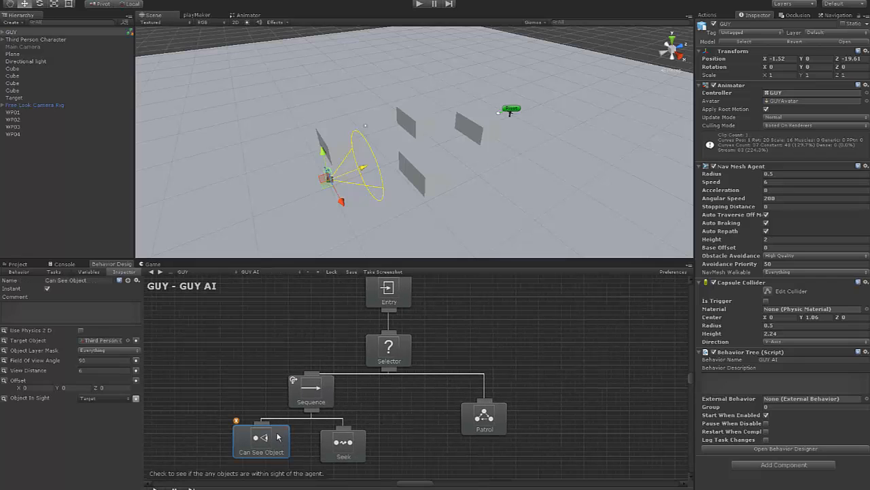
left_click(364, 450)
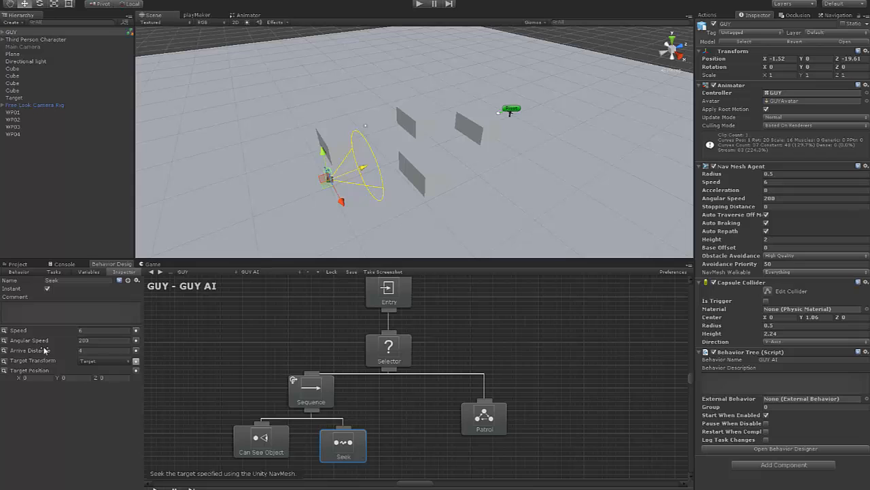
left_click(288, 446)
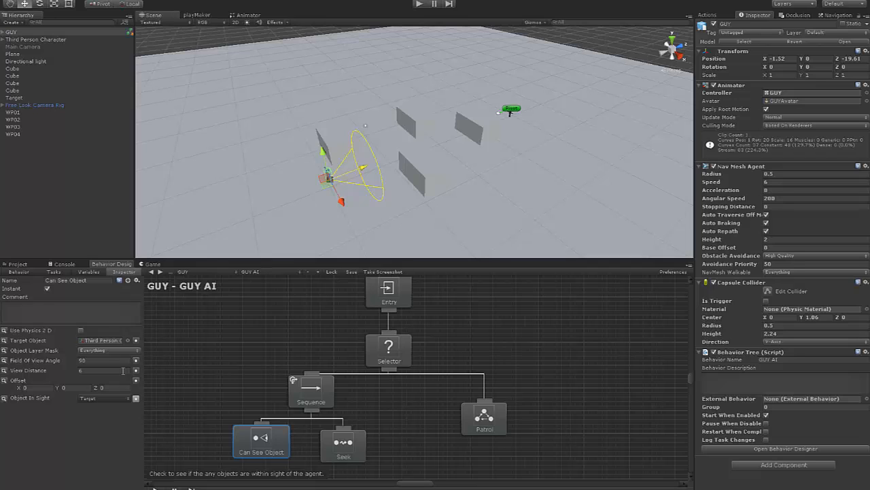
left_click(102, 352)
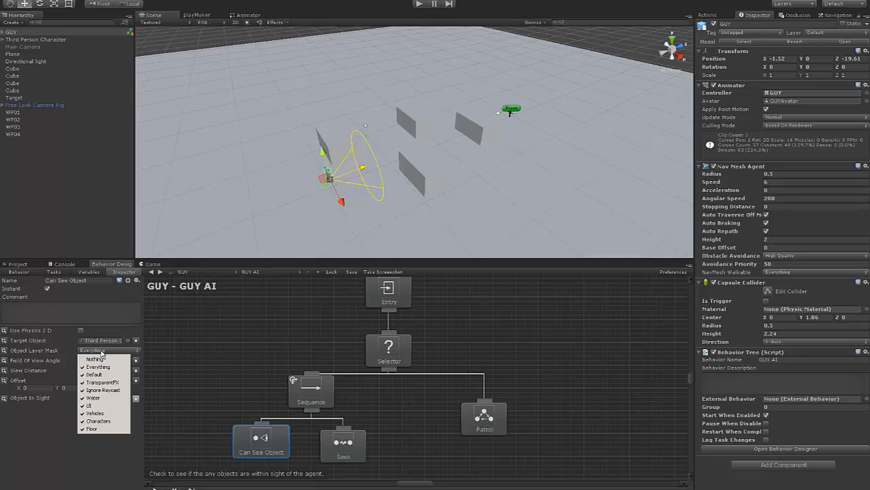
left_click(59, 451)
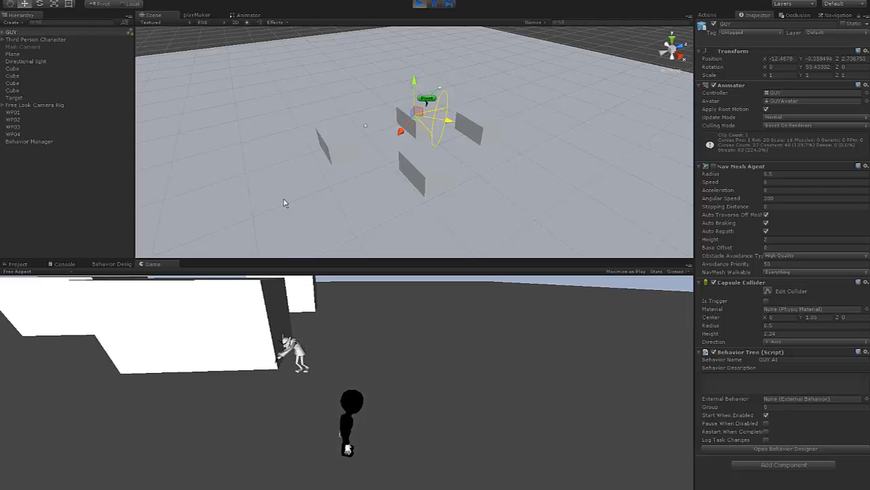
Stop the running game and set the Seek task's arrive distance to 0, keeping its target position as a direct value
key("ctrl+p")
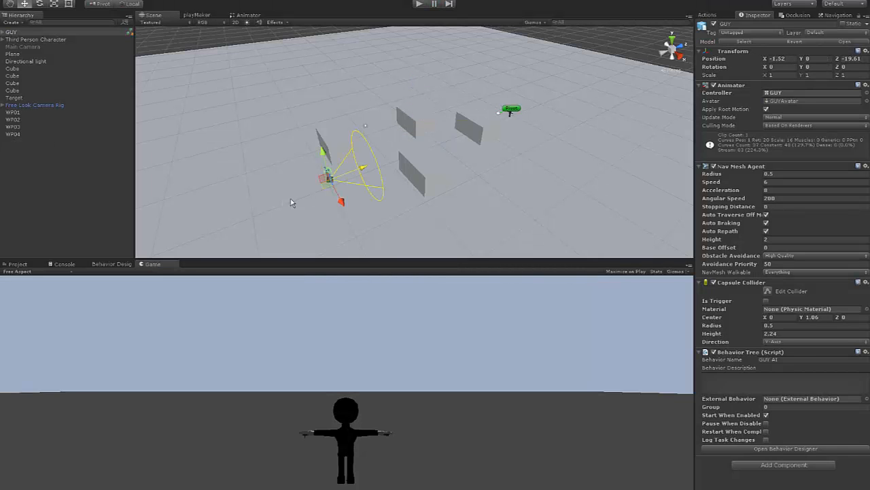
left_click(112, 264)
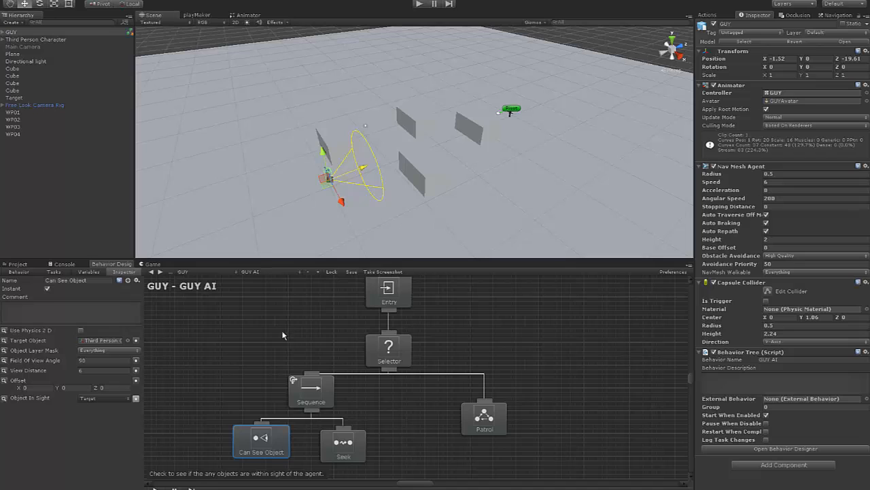
left_click_drag(356, 442, 364, 445)
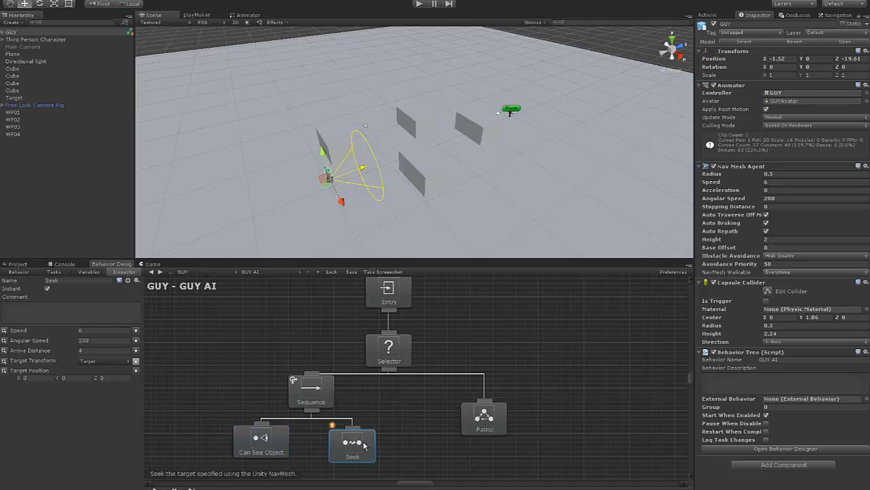
left_click(97, 352)
type("0")
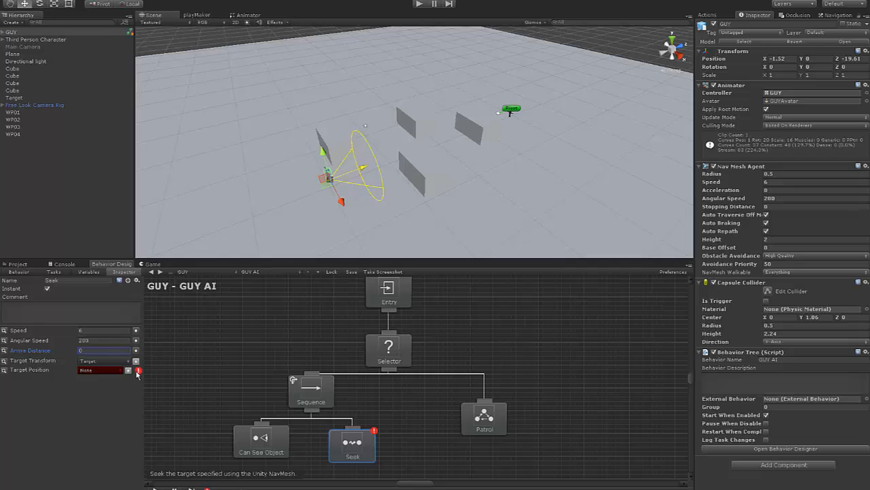
left_click(127, 371)
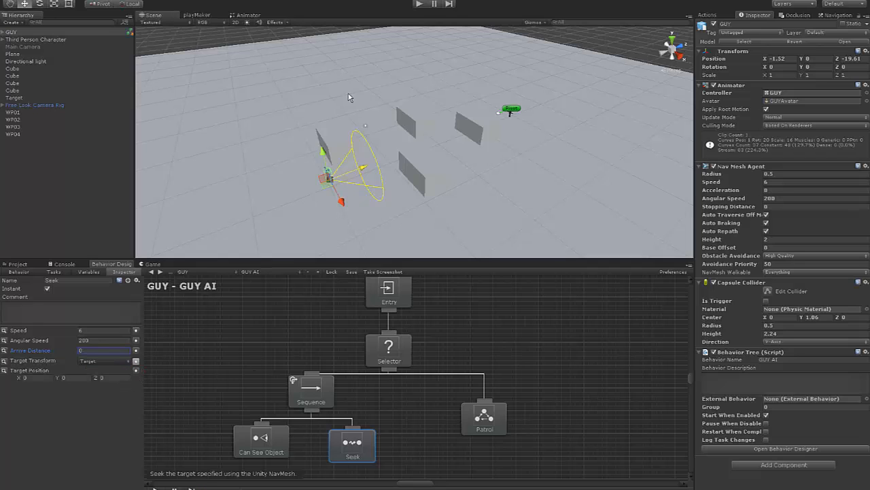
Run the game to test GUY's seeking with zero arrive distance, and stop it
left_click(419, 3)
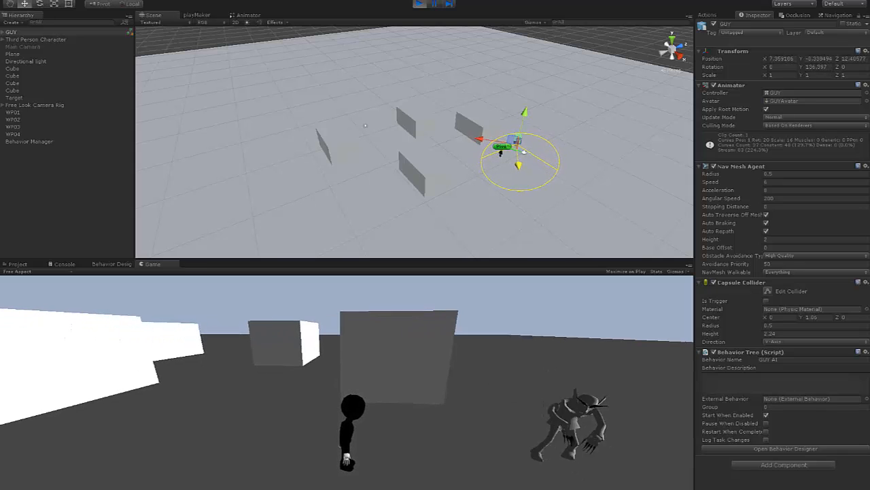
key("ctrl+p")
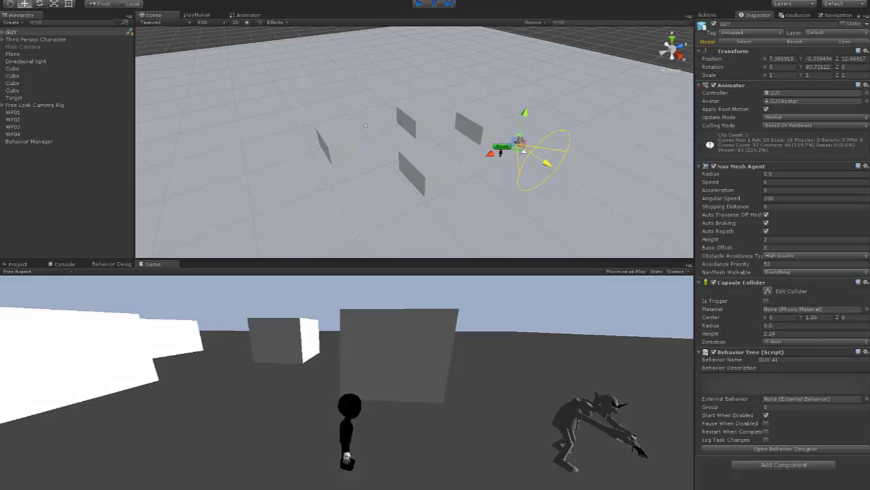
left_click(112, 264)
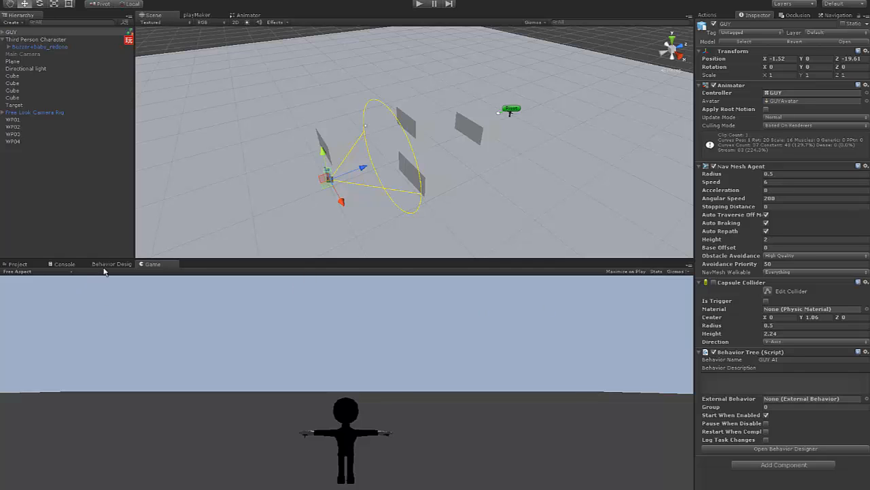
Compare the Seek and Can See Object task settings in GUY's behavior tree
left_click(110, 264)
left_click(389, 457)
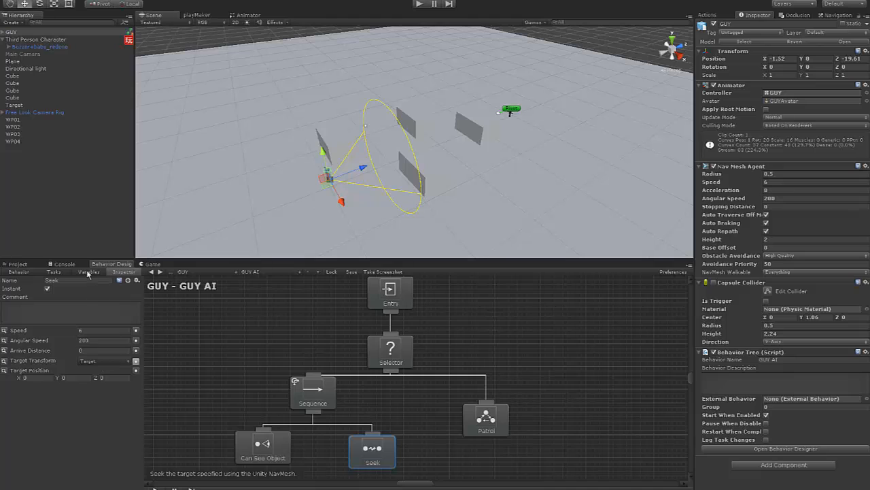
left_click(296, 458)
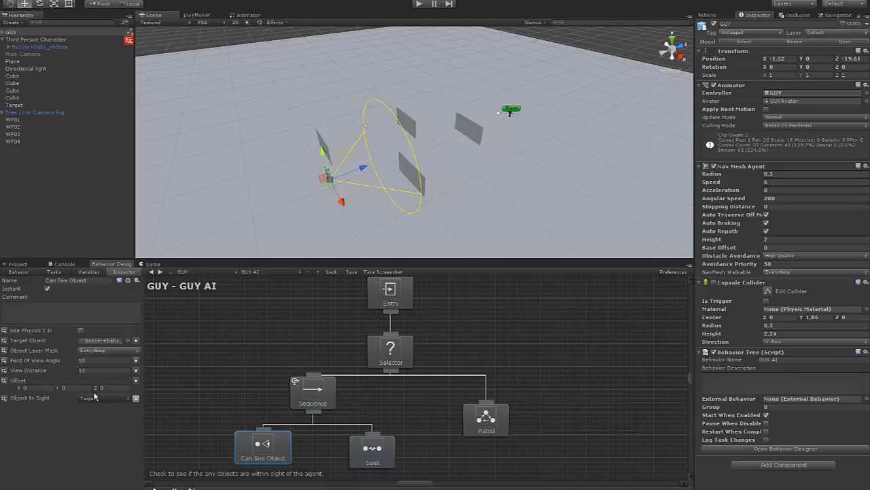
left_click(376, 452)
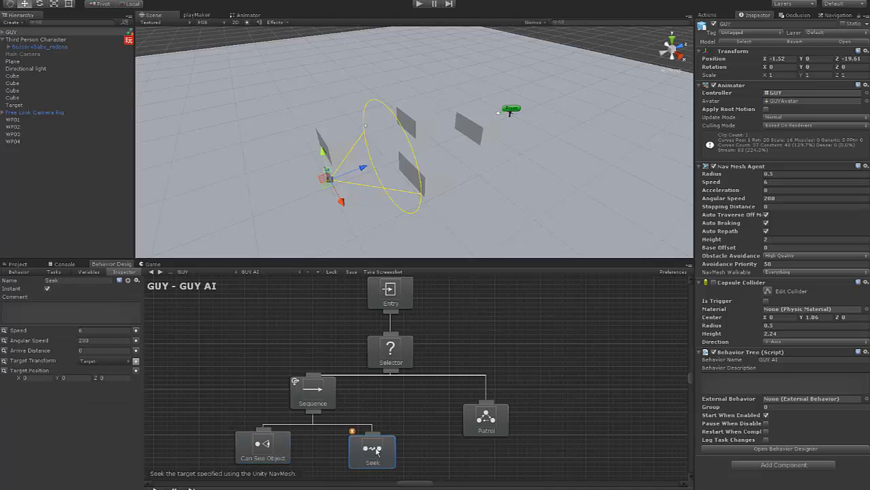
Playtest GUY's patrol and pursuit again, stop the game, and return to the Selector in GUY's behavior tree
left_click(419, 4)
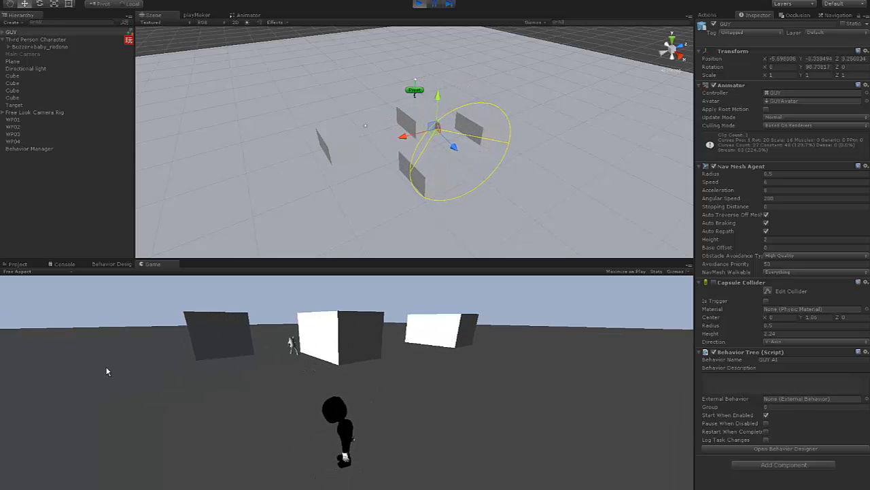
key("ctrl+p")
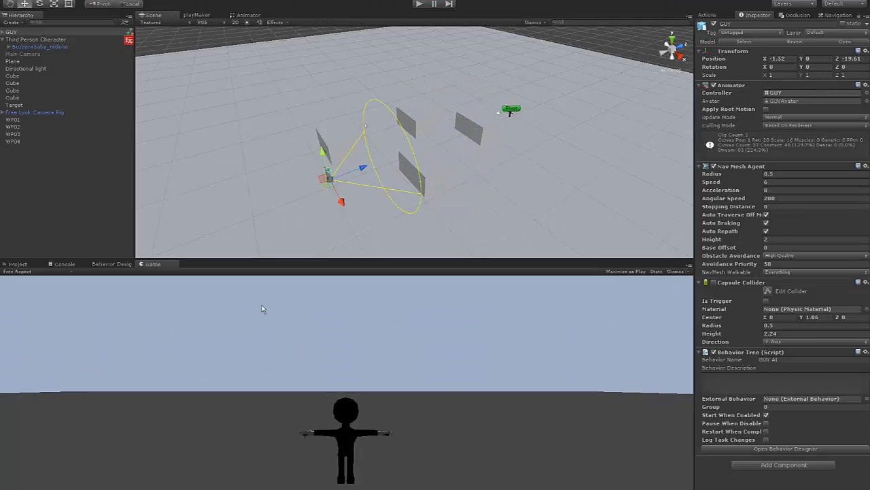
left_click(110, 265)
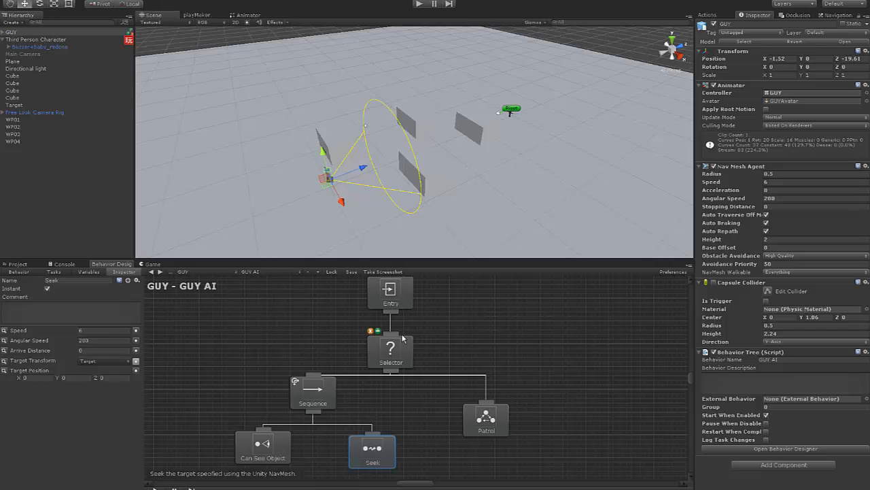
left_click_drag(398, 359, 395, 351)
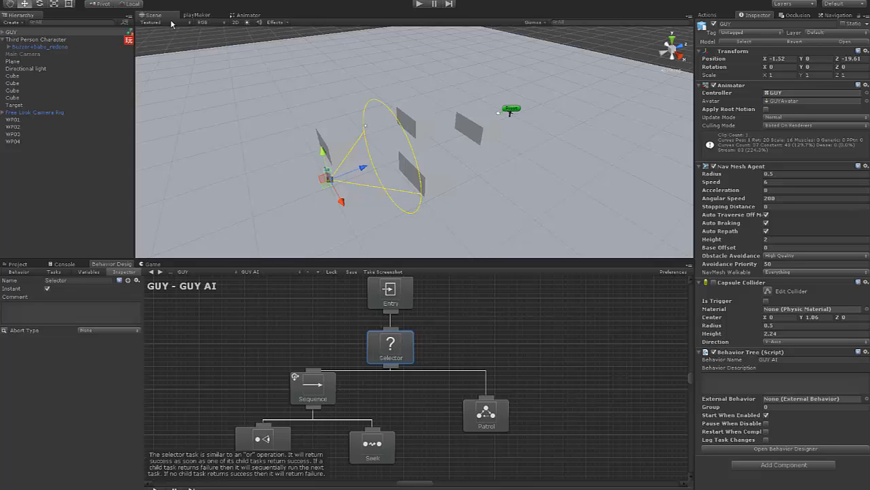
Create an empty game object and name it Game manager
left_click(60, 0)
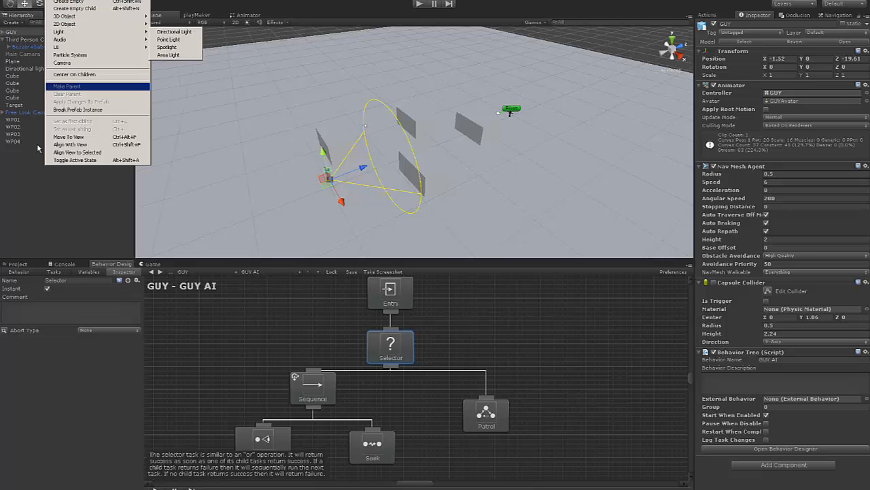
left_click(53, 216)
left_click_drag(473, 185, 431, 169, "alt")
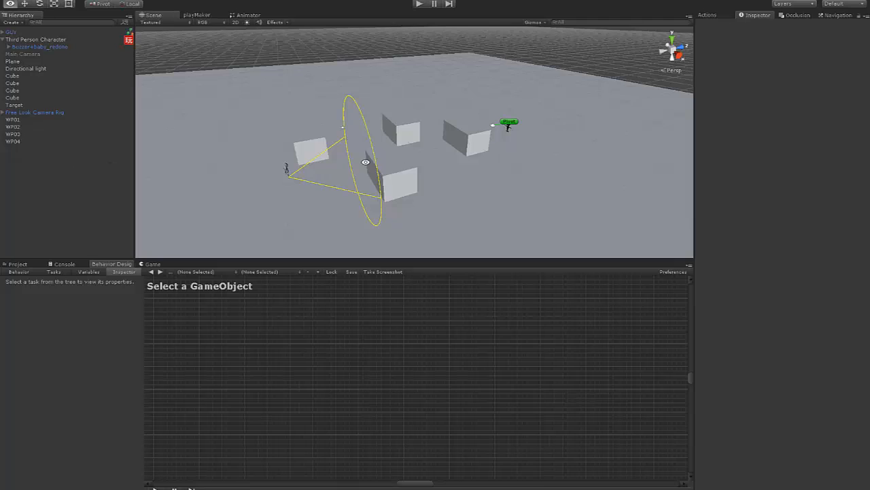
left_click_drag(366, 163, 353, 138, "alt")
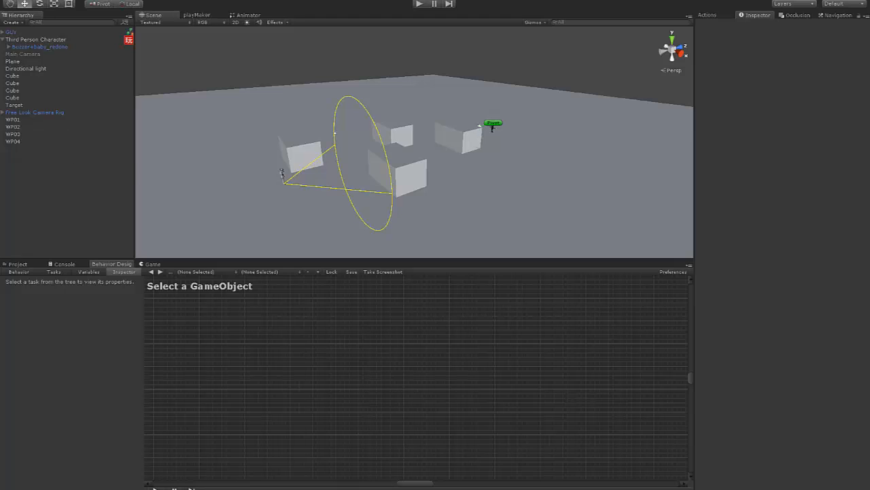
left_click(60, 0)
left_click(66, 1)
left_click(36, 148)
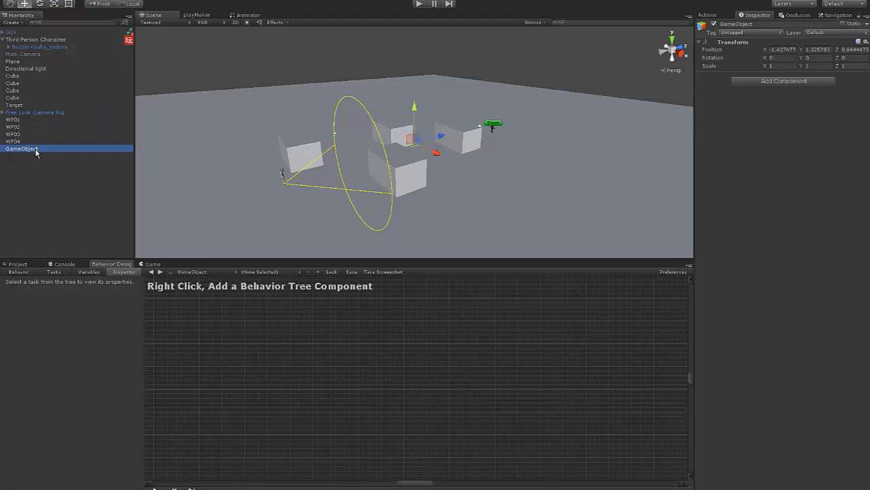
type("G")
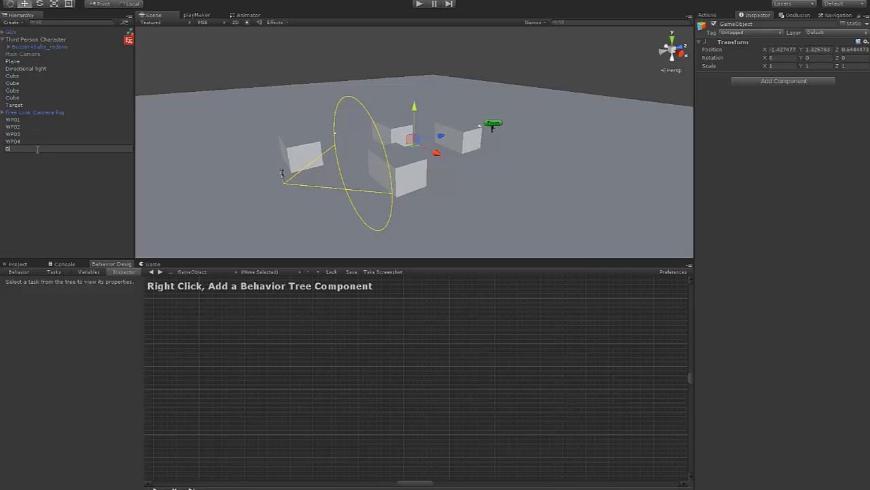
key("Return")
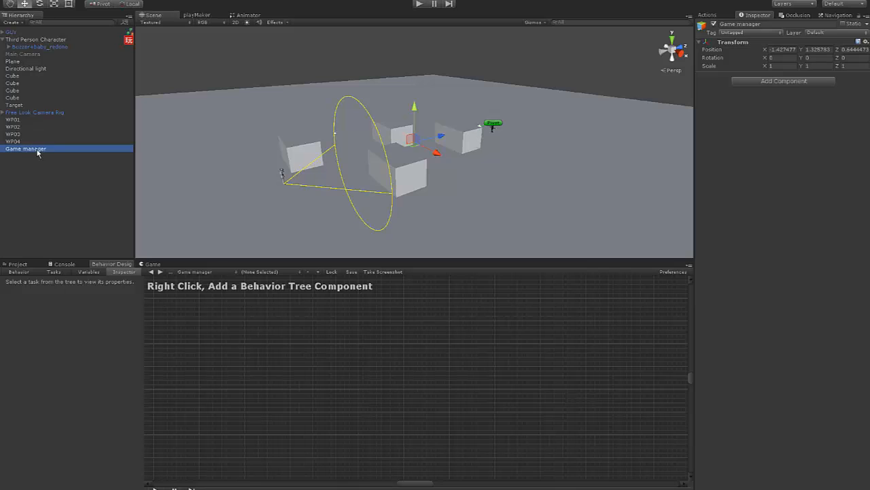
Add a PlayMaker FSM to the Game manager object and reposition its State 1
left_click(36, 155)
left_click(25, 143)
left_click(25, 149)
left_click(208, 15)
right_click(225, 106)
left_click(238, 109)
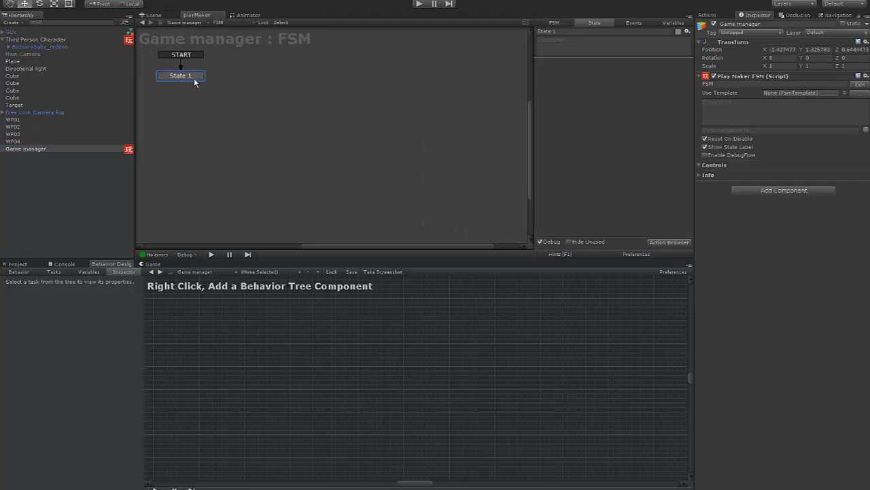
mouse_move(218, 86)
left_mouse_down()
mouse_move(227, 77)
mouse_move(234, 92)
left_mouse_up()
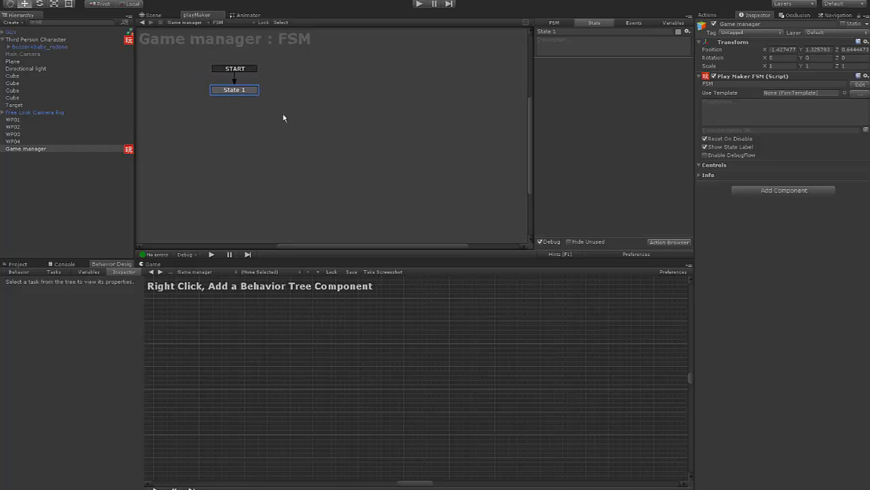
Add a PlayMaker global variable named Health of type Float
left_click(672, 24)
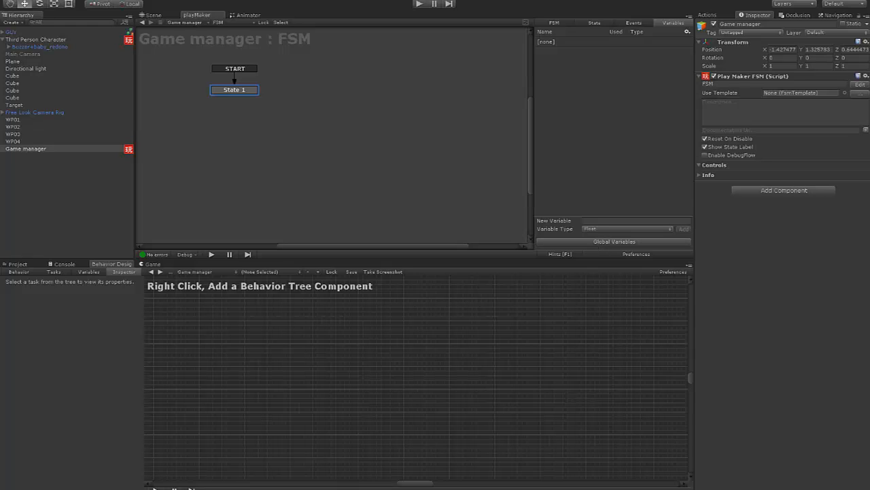
mouse_move(869, 43)
left_mouse_down()
mouse_move(511, 43)
mouse_move(869, 46)
left_mouse_up()
left_click_drag(869, 235, 174, 236)
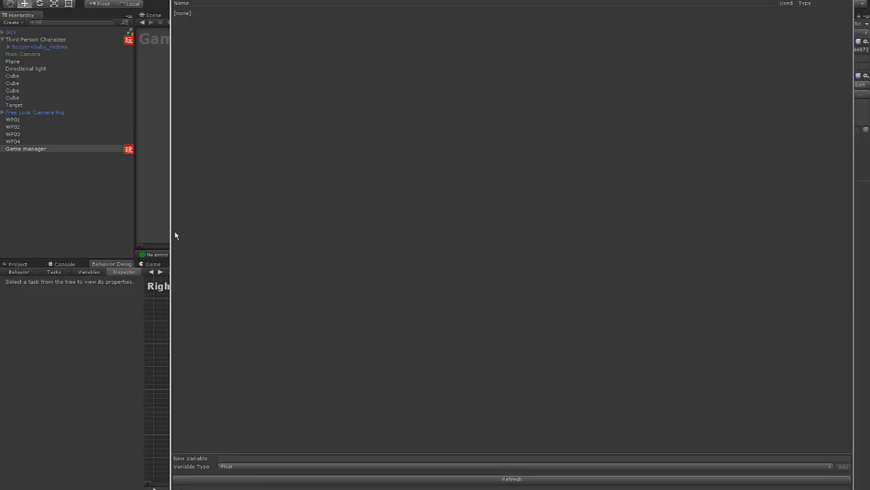
left_click(231, 457)
type("Health")
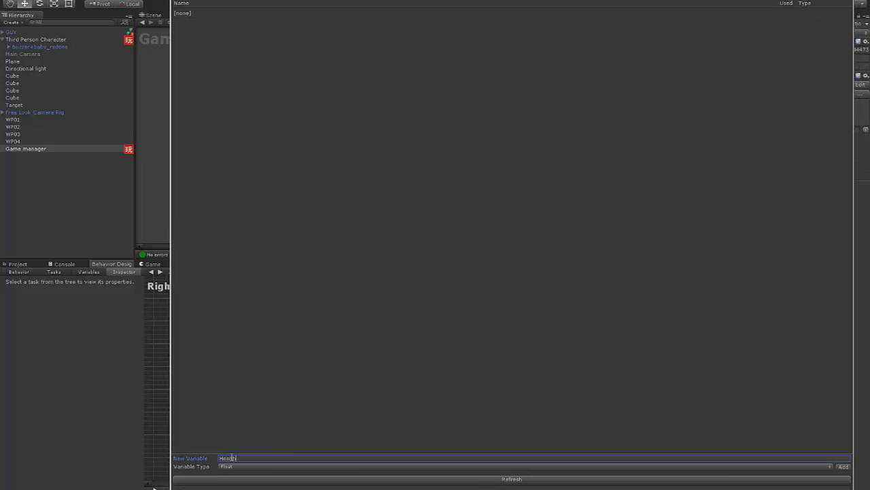
left_click(843, 466)
left_click(497, 282)
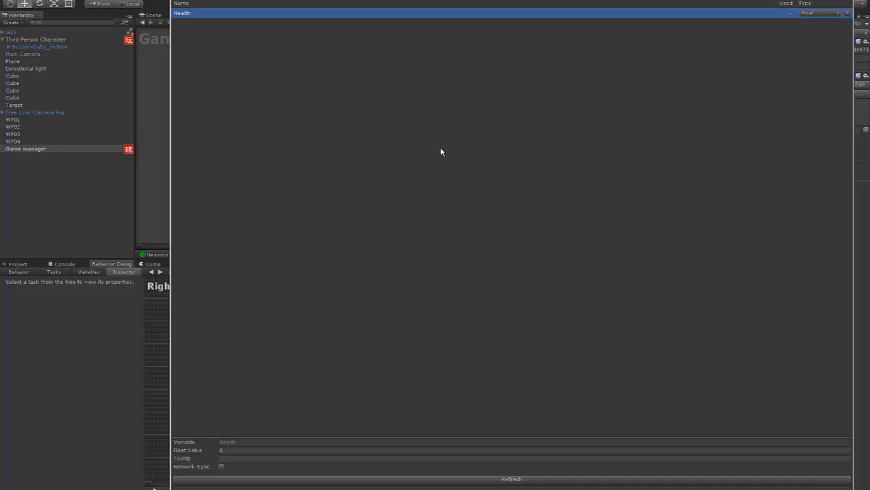
left_click_drag(300, 0, 869, 46)
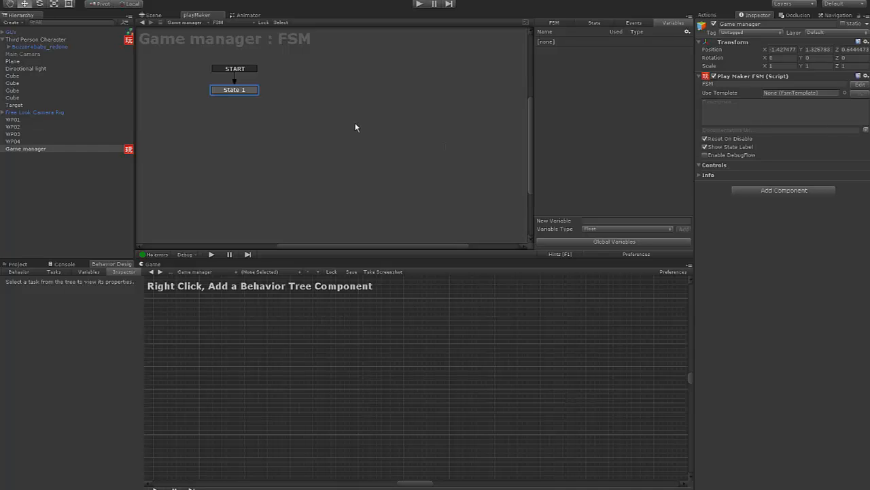
Reposition State 1 in the FSM, deactivate the Game manager object, and return to GUY's behavior tree
left_click_drag(247, 93, 264, 102)
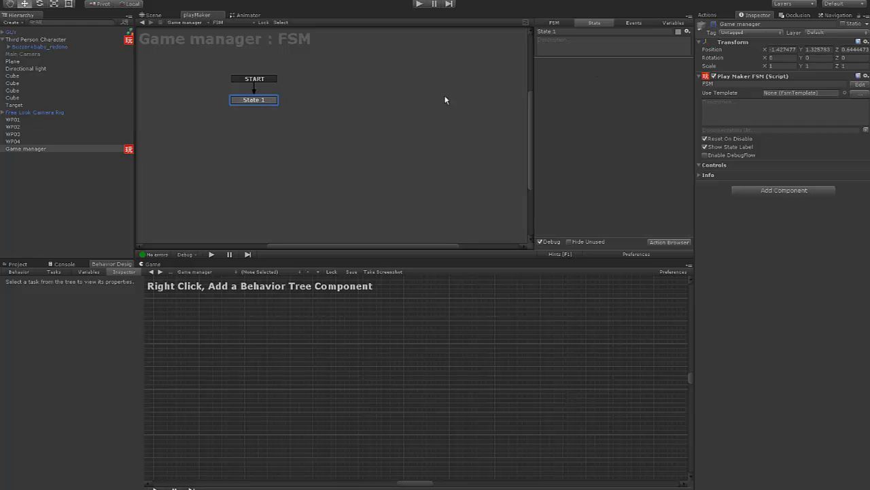
left_click(34, 32)
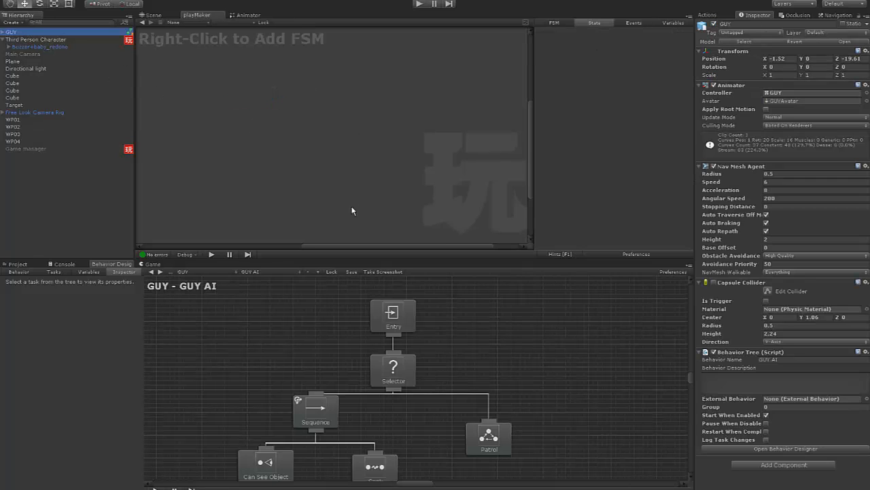
Examine GUY and the Third Person Character up close in the scene from several angles
left_click(154, 15)
key("f")
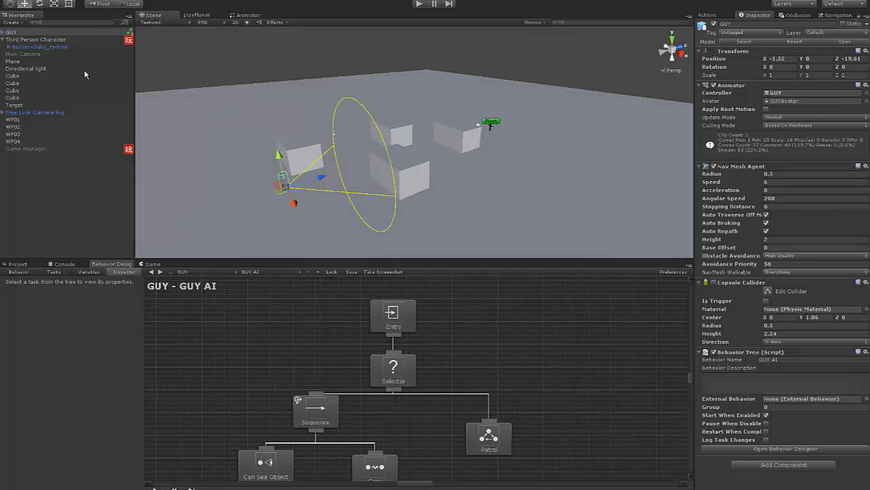
double_click(44, 40)
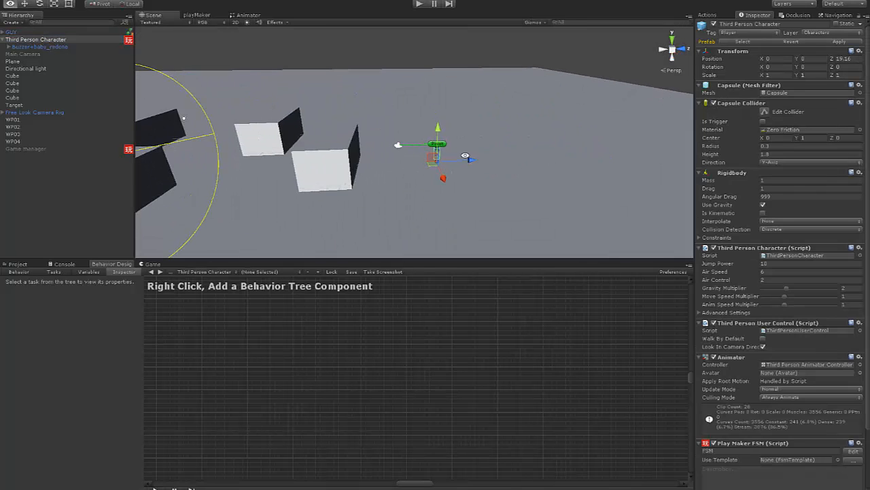
right_click_drag(325, 153, 562, 154, "alt")
middle_click_drag(371, 204, 402, 170, "alt")
left_click_drag(402, 171, 464, 148, "alt")
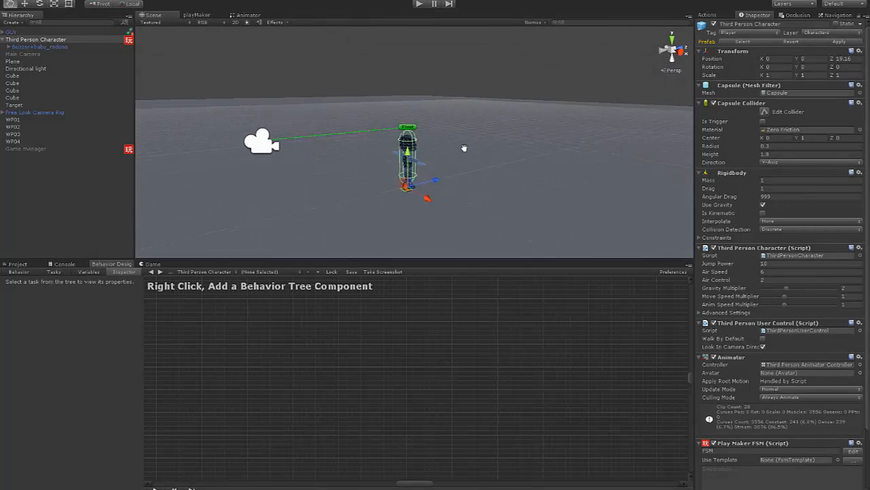
right_click_drag(465, 147, 650, 155, "alt")
left_click_drag(520, 153, 435, 167, "alt")
left_click_drag(569, 161, 445, 144, "alt")
left_click_drag(531, 164, 513, 159, "alt")
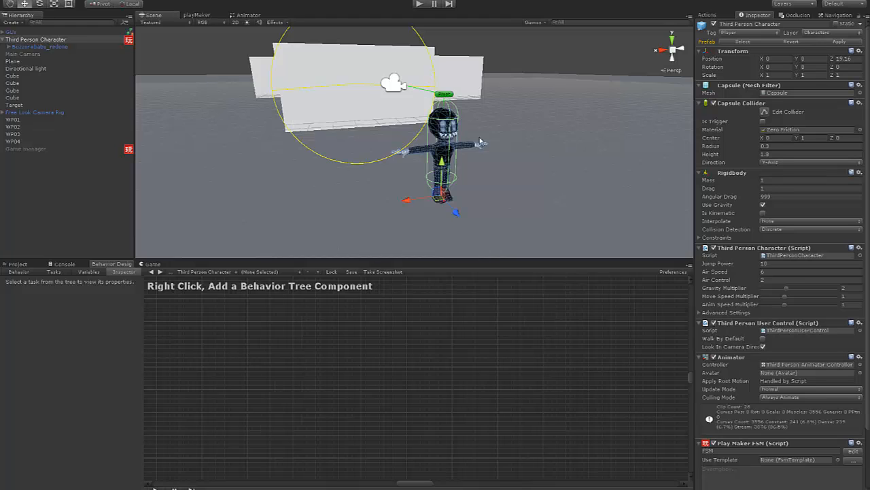
mouse_move(481, 139)
left_mouse_down("alt")
mouse_move(503, 127)
mouse_move(484, 130)
left_mouse_up("alt")
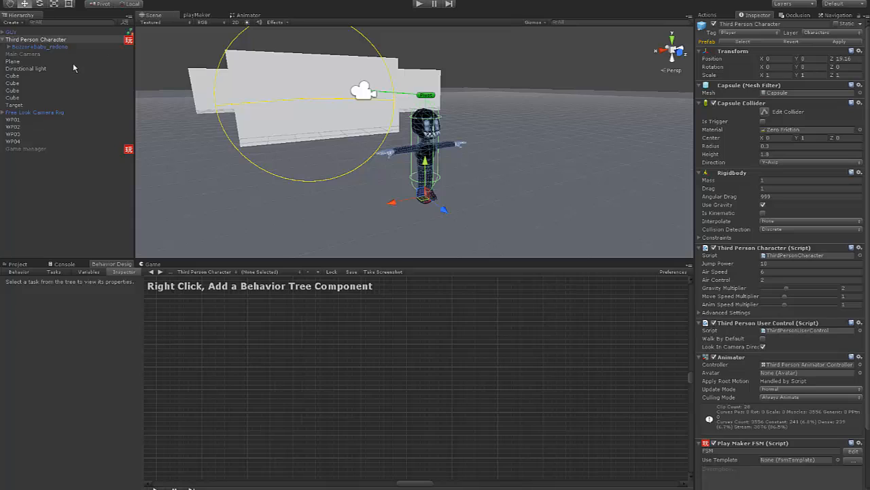
Add a Set Float Value action to State 1 of the Game manager's PlayMaker FSM
left_click(27, 148)
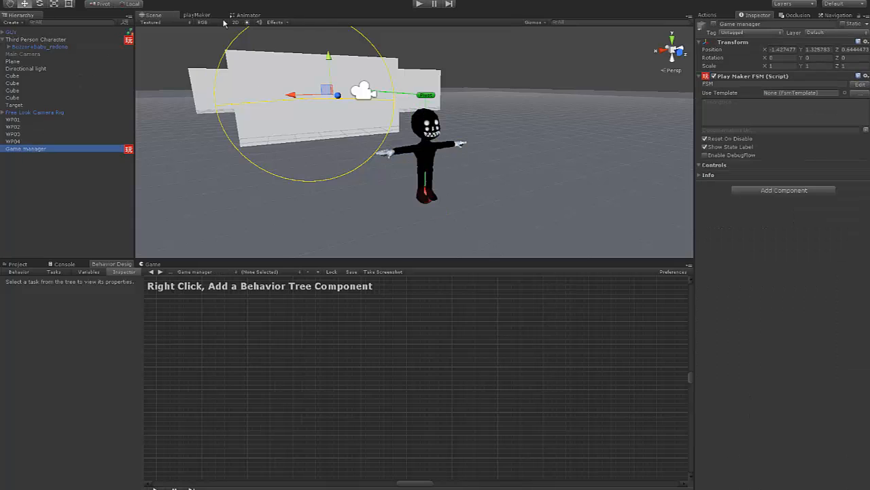
left_click(198, 15)
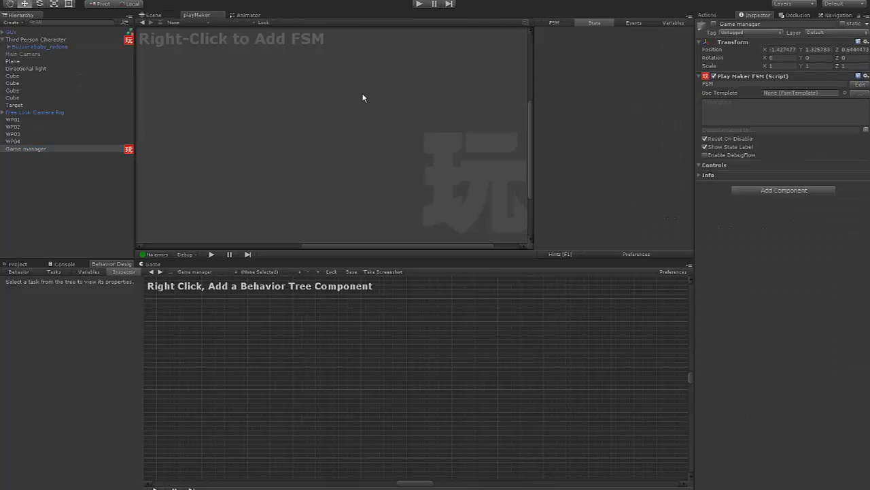
left_click(28, 148)
left_click(262, 102)
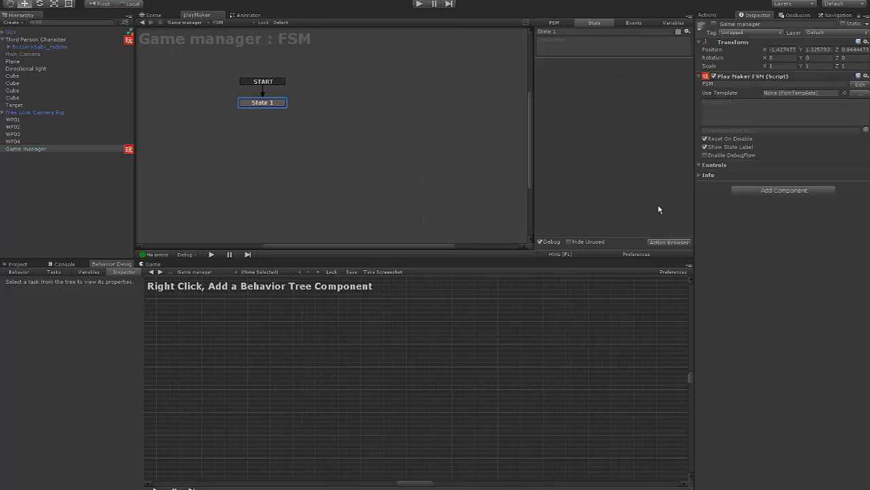
left_click(663, 242)
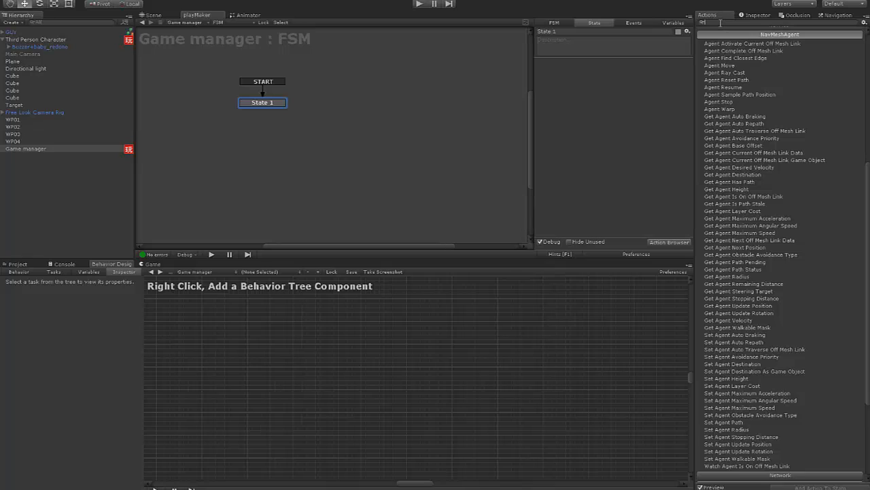
type("setr")
key("BackSpace")
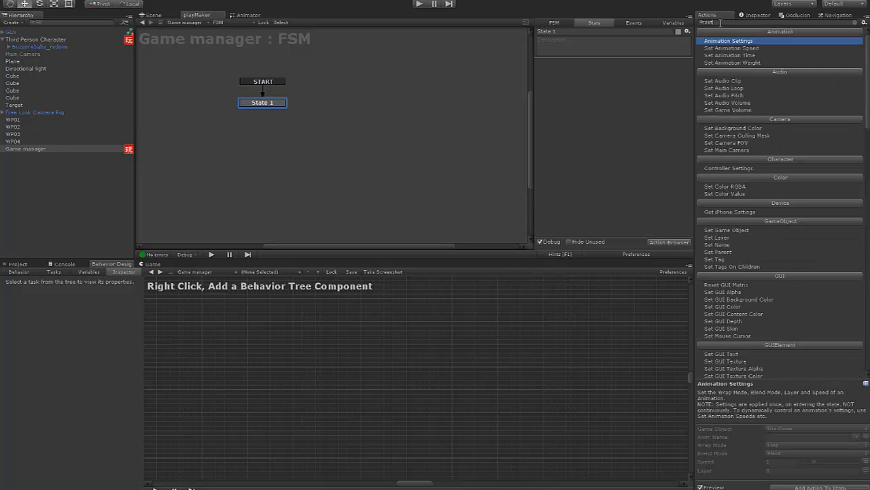
type("float")
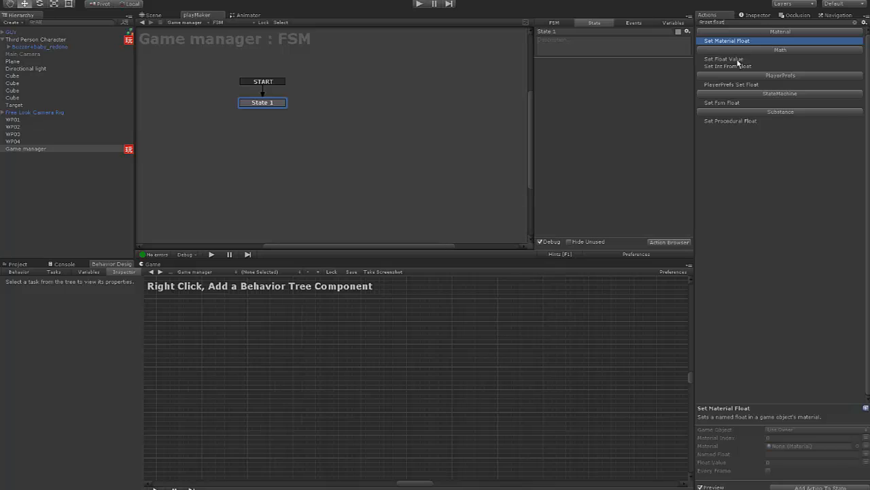
double_click(737, 60)
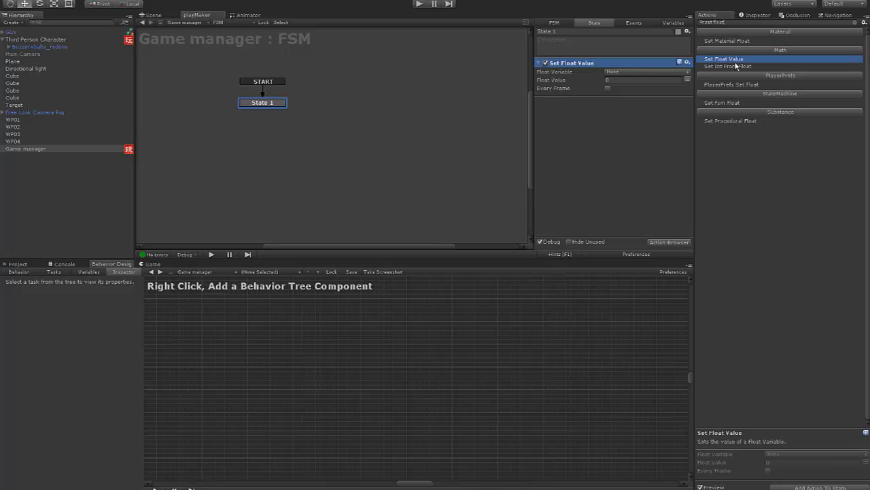
Set the action's Float Value to 10 and its Float Variable to the global Health variable
left_click(625, 81)
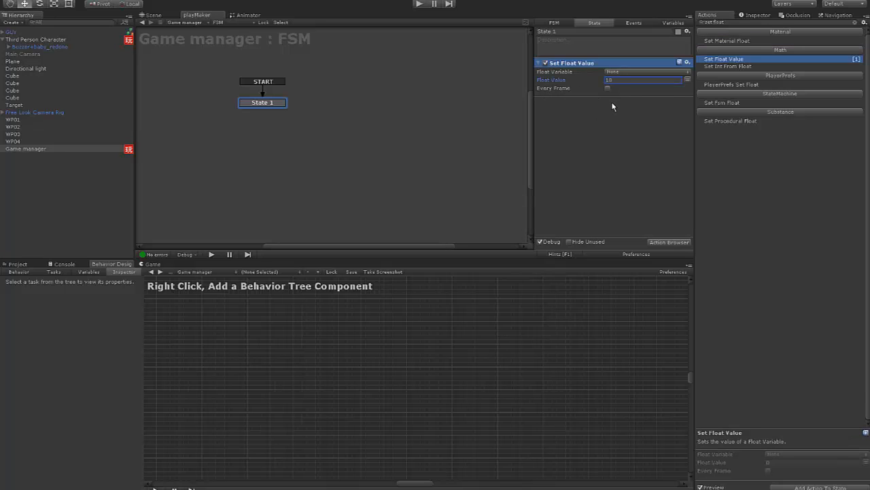
left_click(620, 72)
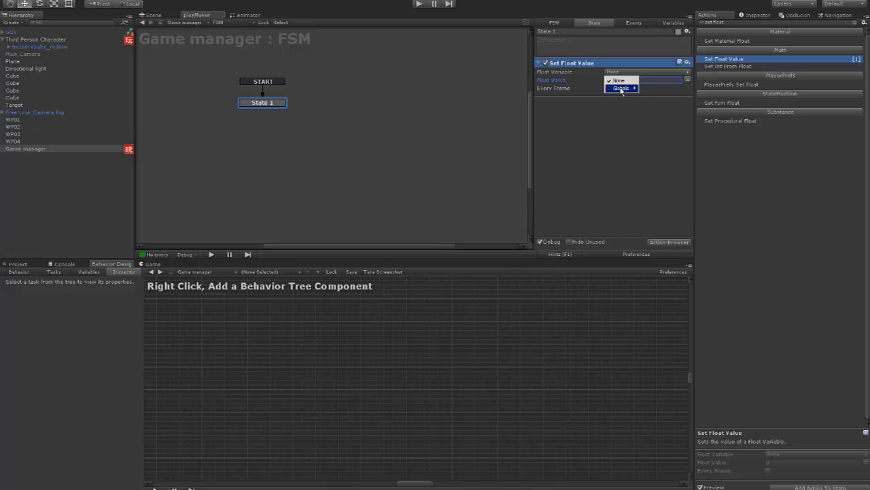
left_click(650, 89)
Add State 2 to the FSM, give State 1 a FINISHED transition, and link it to State 2
right_click(291, 128)
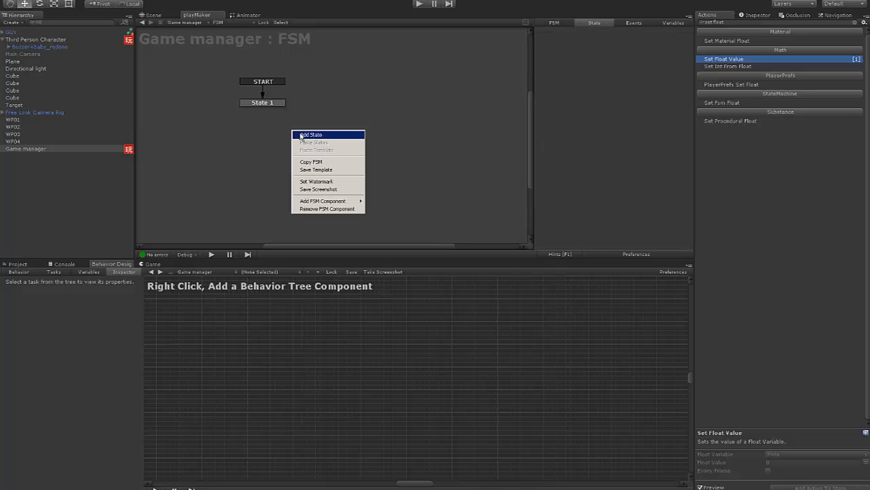
left_click(299, 134)
right_click(275, 104)
mouse_move(286, 109)
left_click(359, 108)
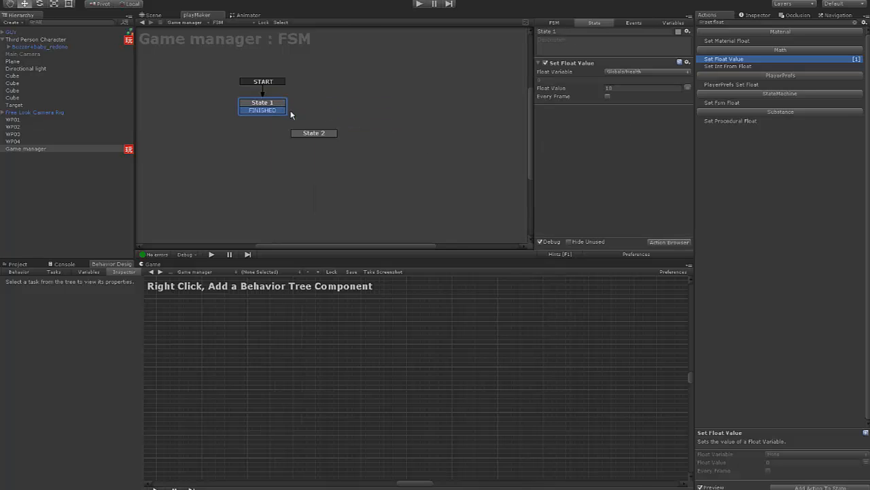
left_click_drag(291, 111, 361, 132)
left_click_drag(262, 104, 243, 100)
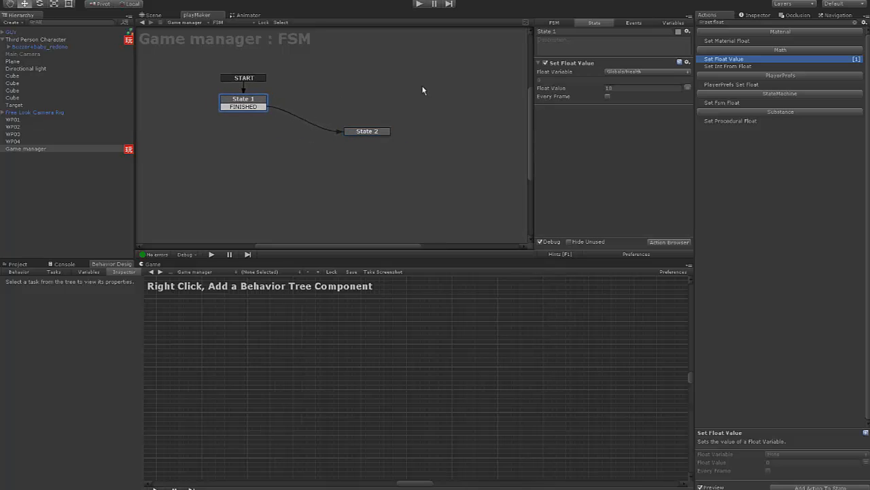
left_click_drag(381, 130, 374, 133)
left_click(244, 101)
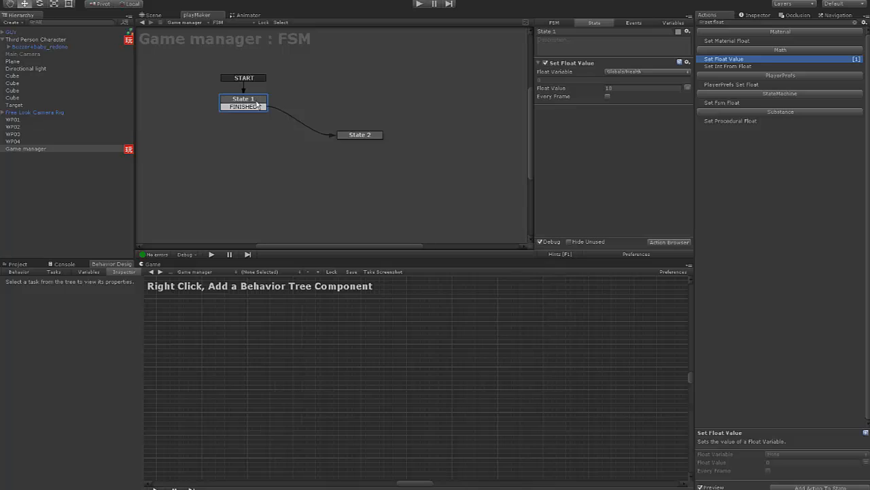
Delete State 2 from the Game manager FSM and reposition State 1
right_click(364, 138)
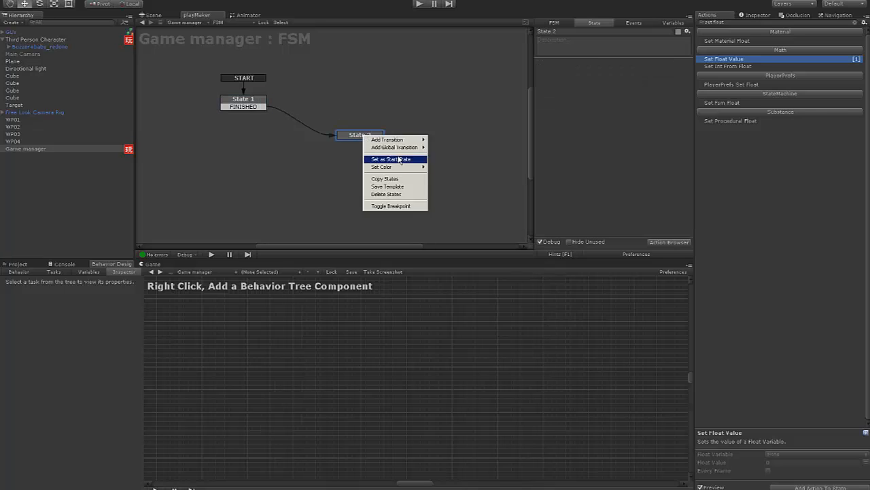
left_click(389, 195)
left_click(245, 106)
mouse_move(245, 106)
left_mouse_down()
mouse_move(262, 111)
mouse_move(245, 109)
left_mouse_up()
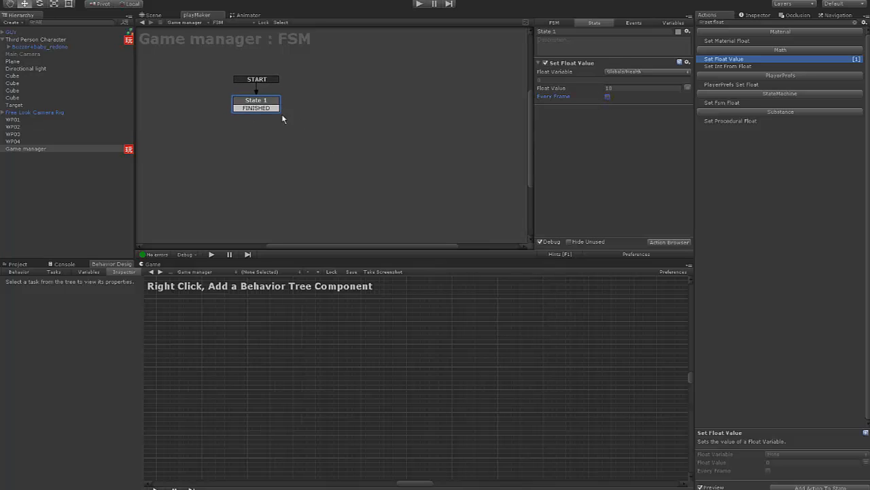
left_click_drag(263, 103, 285, 102)
left_click_drag(290, 100, 251, 96)
Rename State 1 to Set health and return to the scene with GUY selected
left_click(564, 31)
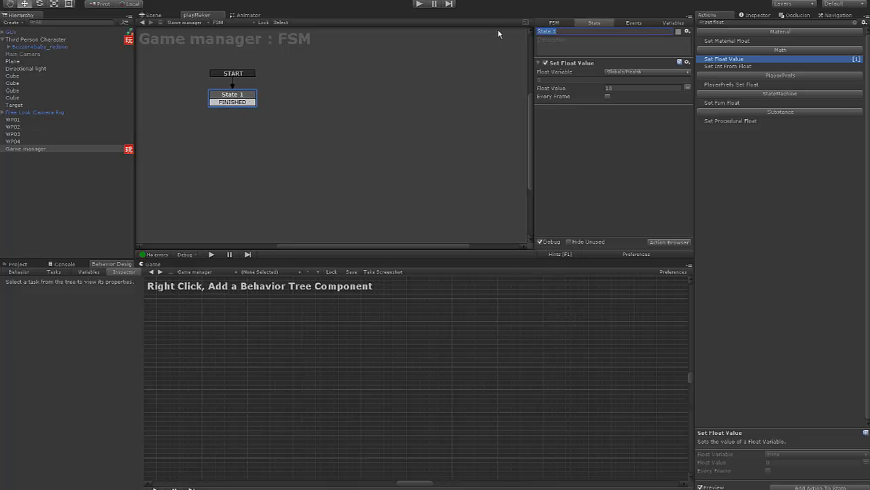
type("Set health")
left_click(12, 32)
left_click(152, 15)
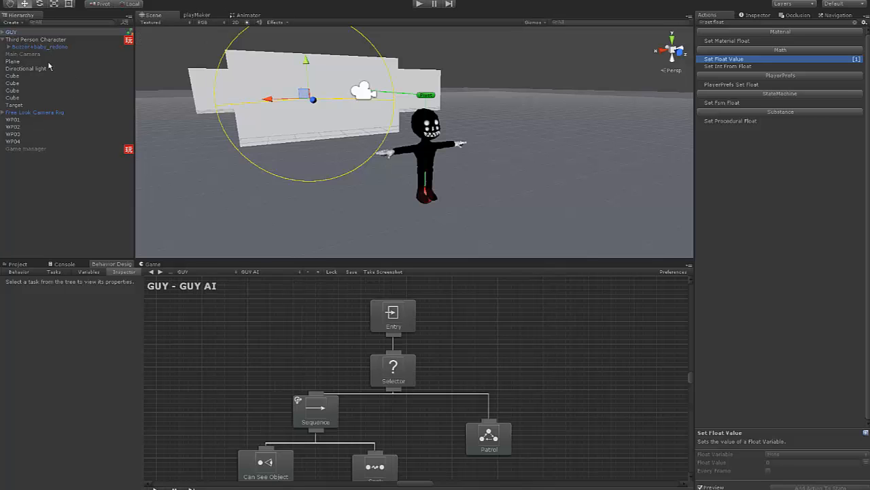
Set the radius of the Third Person Character's Capsule Collider to 0.33
left_click(32, 40)
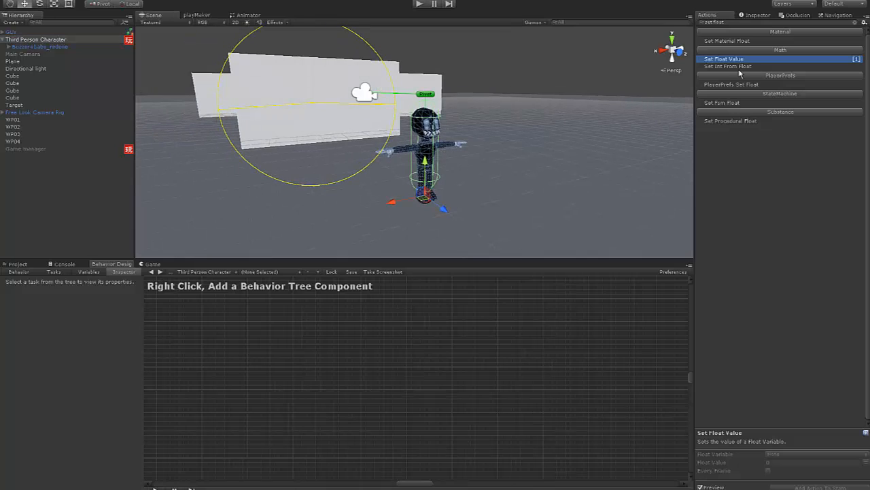
left_click(756, 15)
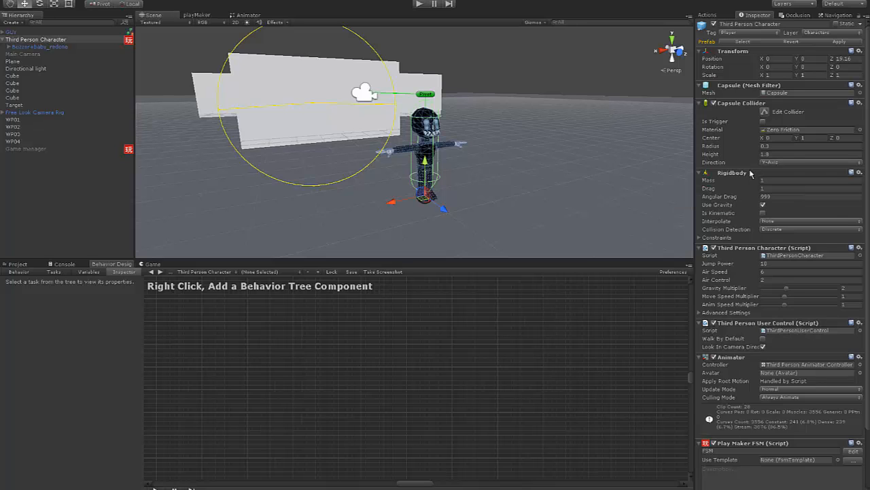
mouse_move(482, 168)
left_mouse_down("alt")
mouse_move(444, 157)
mouse_move(539, 164)
mouse_move(482, 167)
mouse_move(490, 173)
left_mouse_up("alt")
scroll(505, 169, "up", 5)
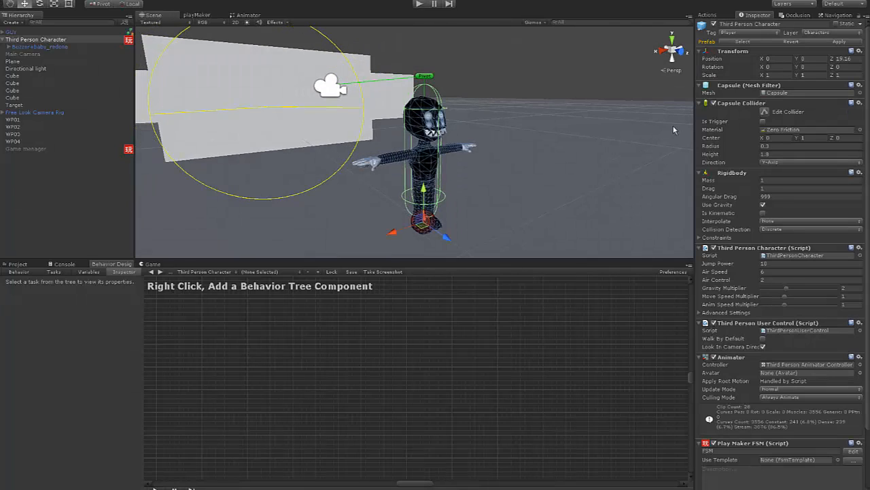
left_click_drag(753, 147, 759, 148)
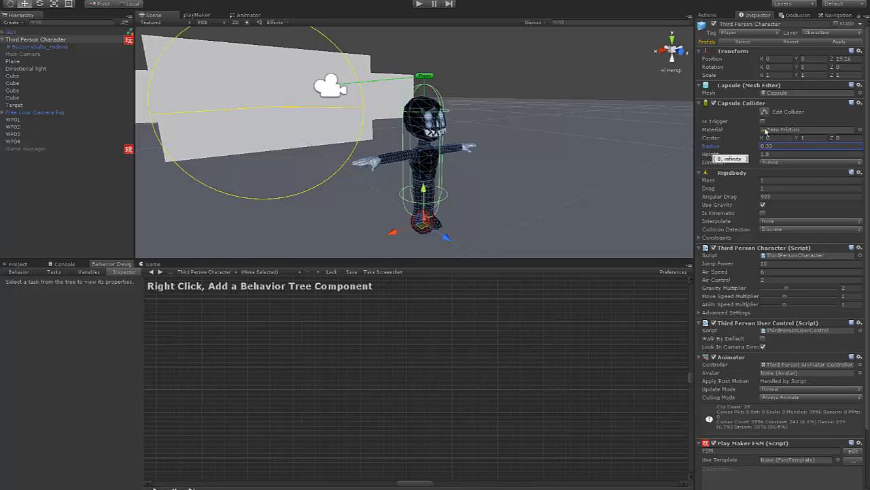
left_click(762, 121)
left_click_drag(518, 187, 538, 158, "alt")
left_click(763, 123)
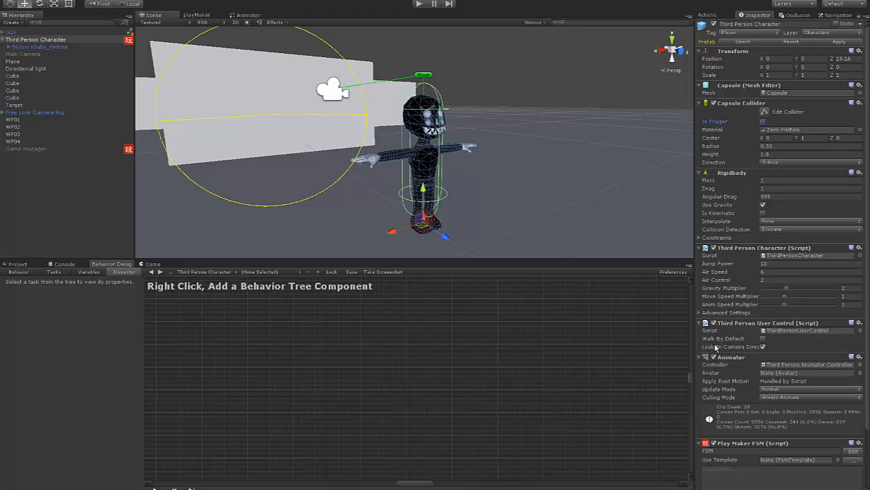
Add a second Capsule Collider to the Third Person Character and make it a trigger
scroll(825, 403, "down", 3)
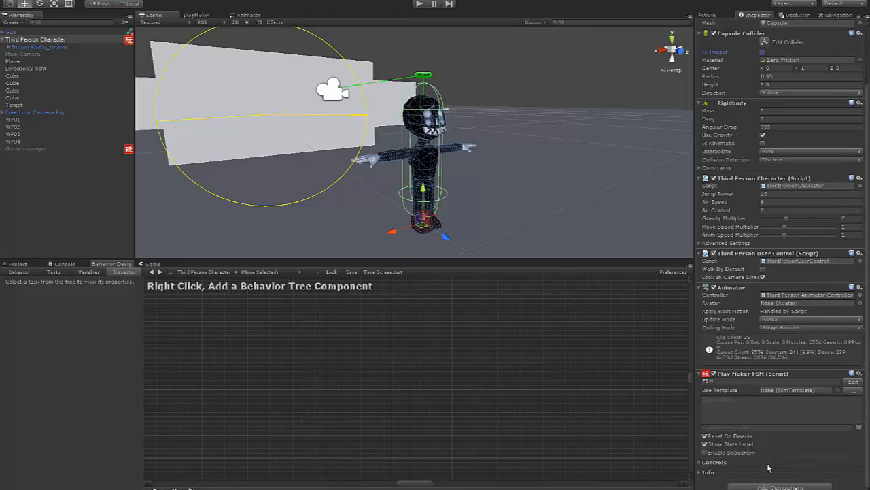
left_click(773, 485)
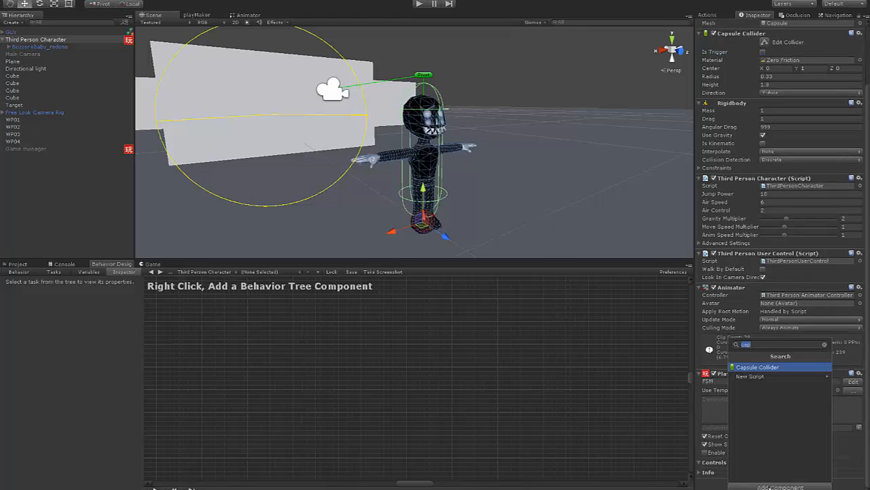
left_click(779, 367)
scroll(780, 324, "down", 3)
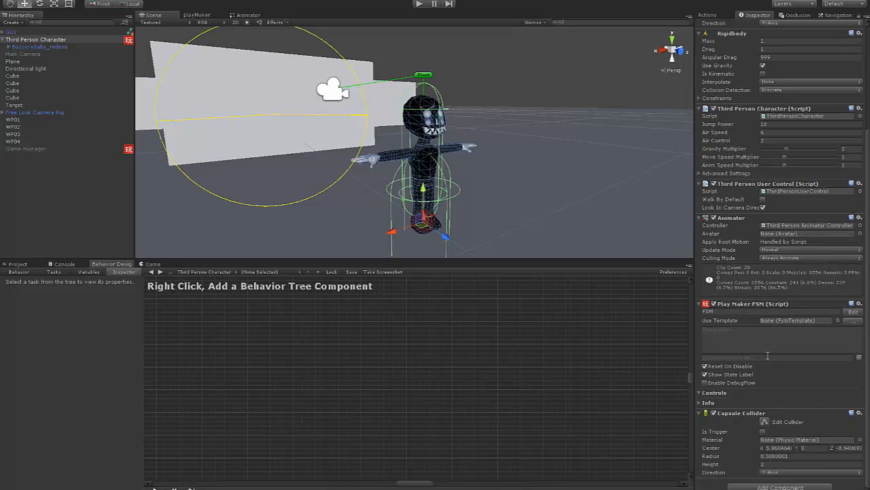
left_click(762, 431)
Set the trigger collider's center Y to 0.97 and its radius to 0.62 so it encloses the character
left_click_drag(798, 450, 808, 446)
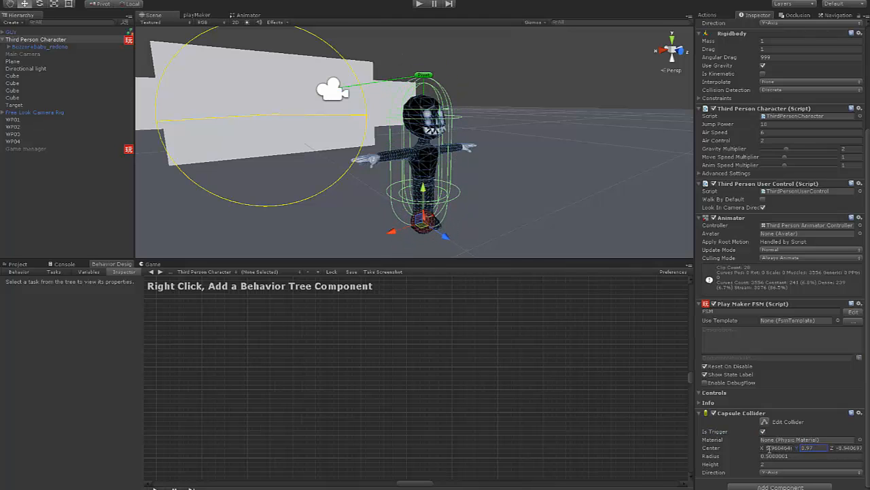
left_click_drag(491, 190, 464, 187, "alt")
left_click_drag(752, 460, 762, 459)
left_click_drag(539, 228, 556, 215, "alt")
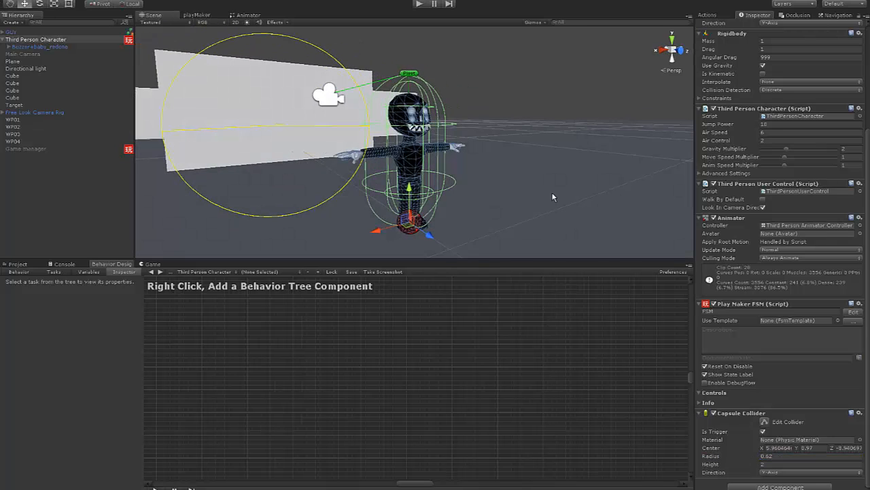
Add another PlayMaker FSM to the Third Person Character
left_click(42, 41)
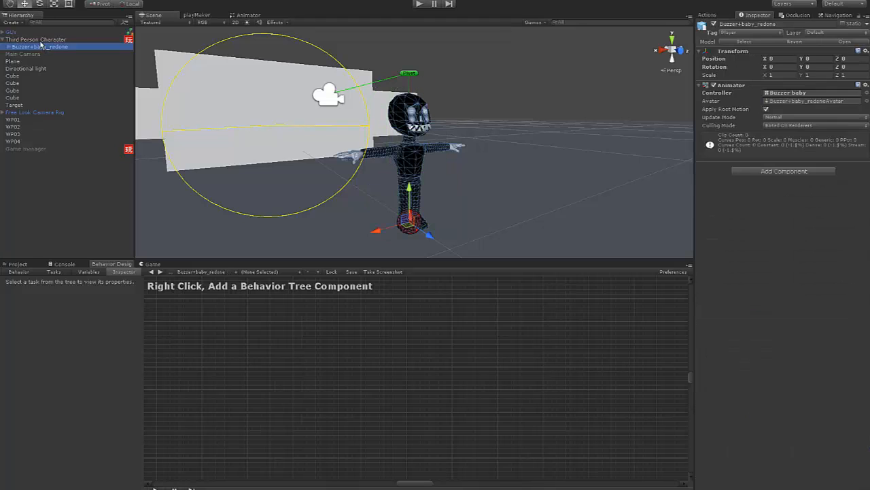
left_click(198, 15)
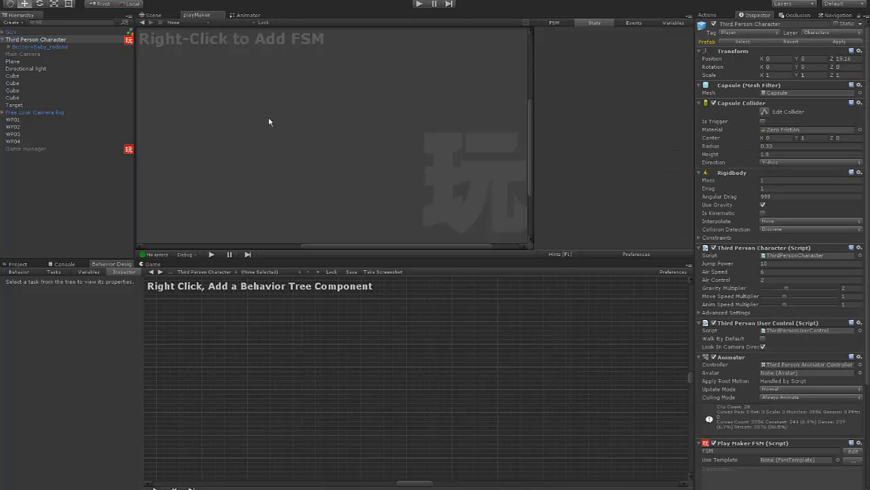
right_click(229, 91)
left_click(244, 90)
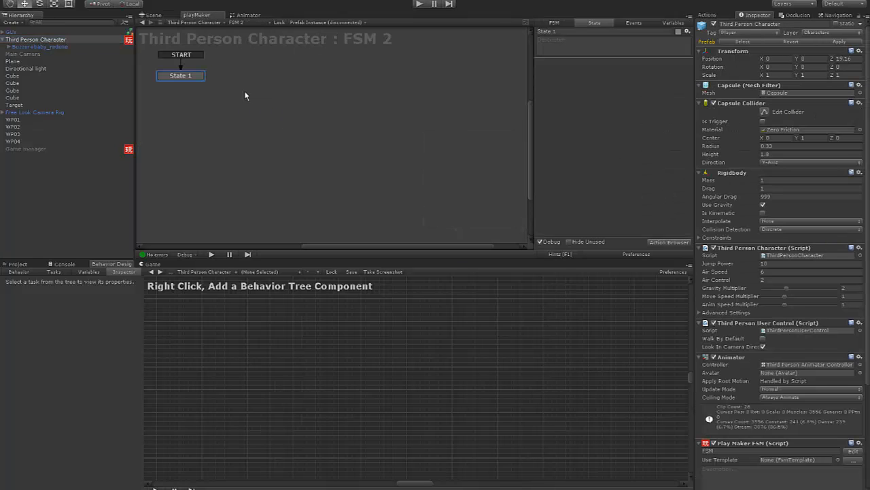
Name the Third Person Character's new FSM "Trigger"
left_click(554, 23)
type("Trigger")
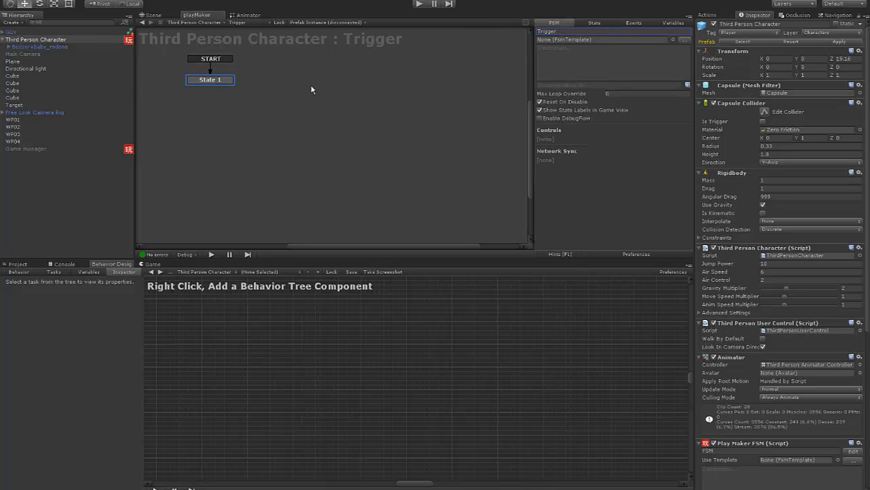
Add a Trigger Event action to State 1 with its Collide Tag set to Dangerous
left_click(594, 22)
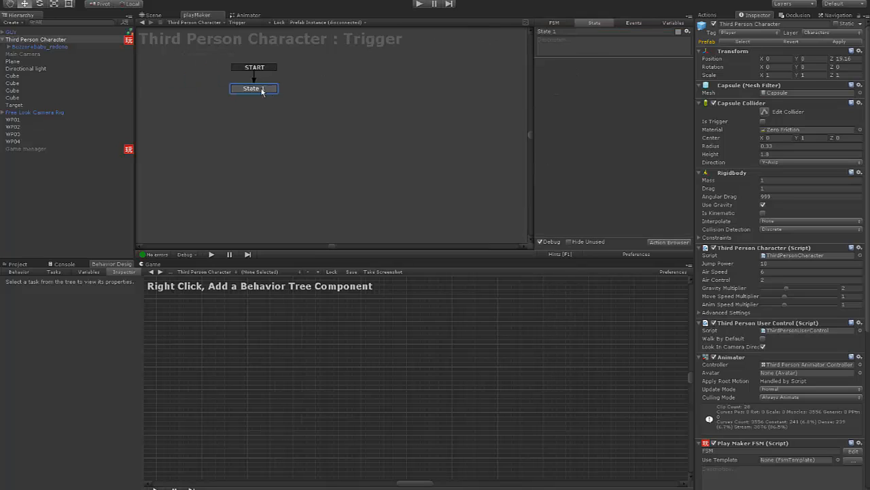
left_click(705, 15)
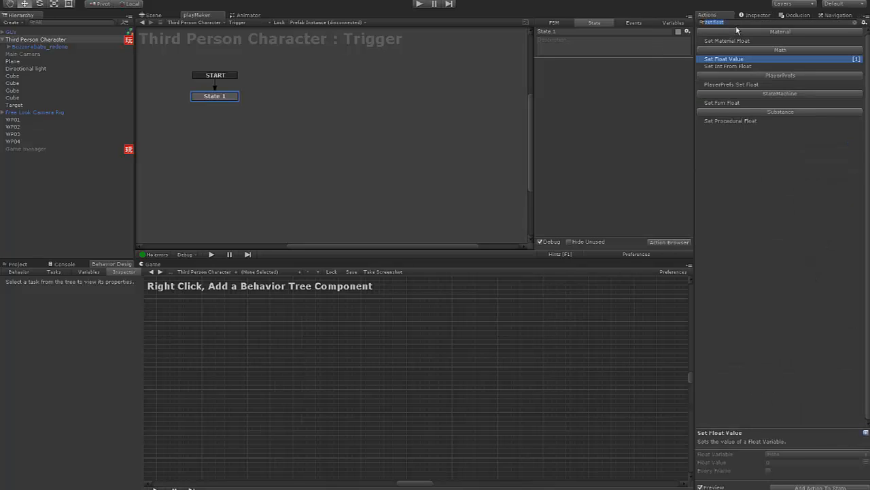
type("trigger")
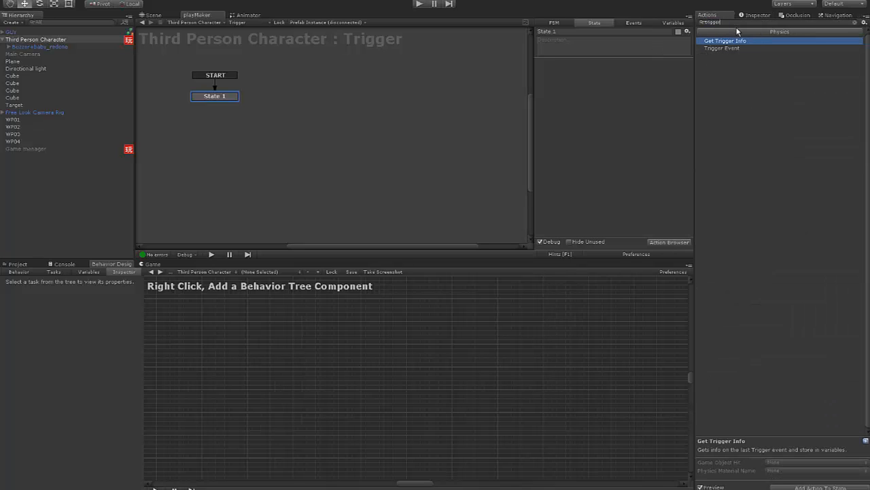
left_click(729, 49)
double_click(729, 49)
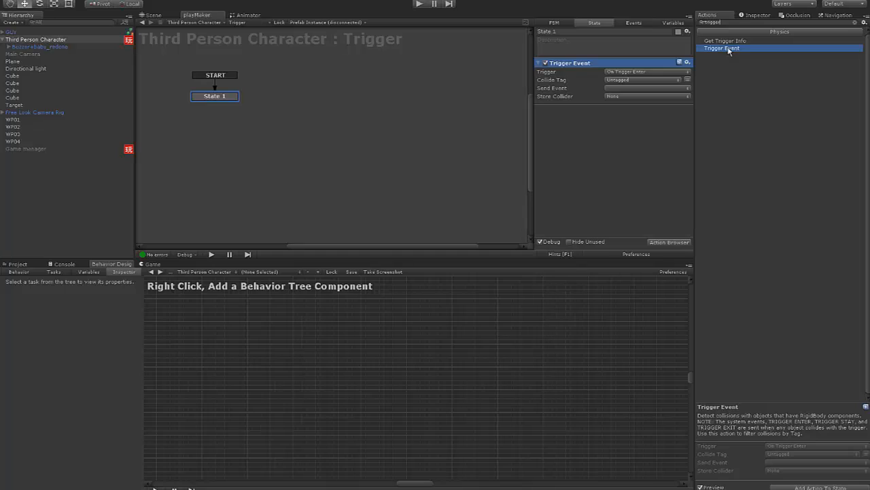
left_click(635, 81)
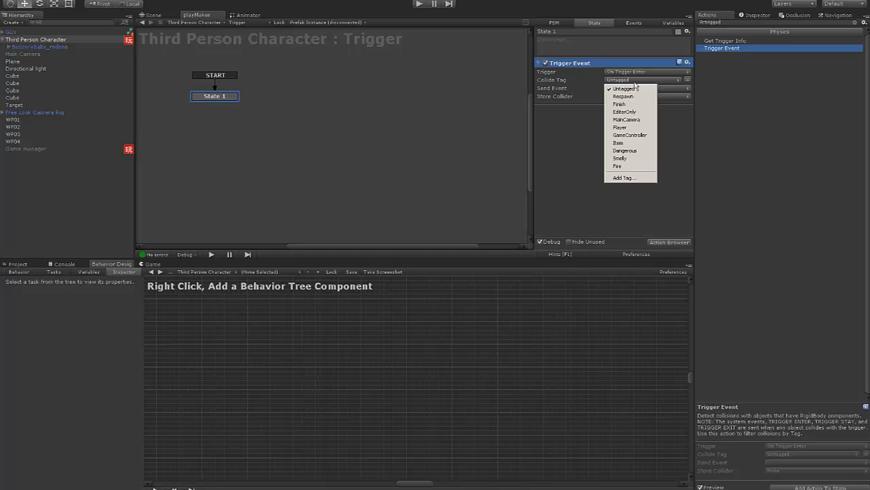
left_click(625, 150)
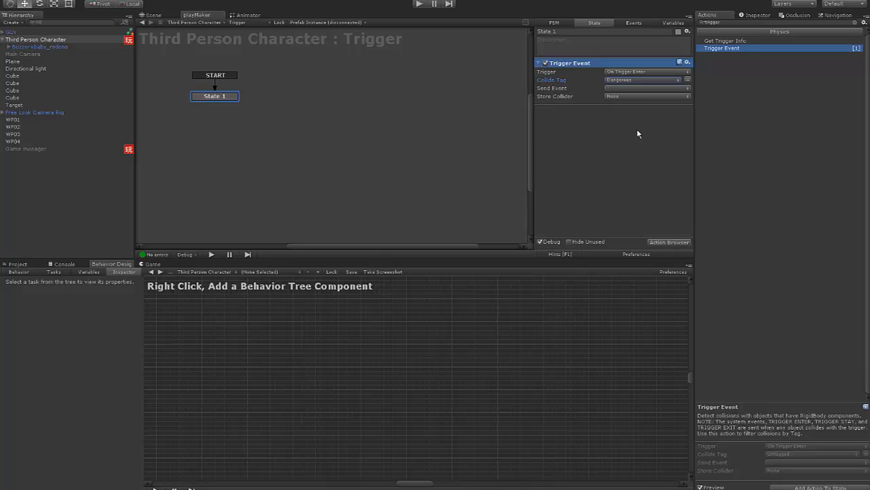
Add a second state that State 1 reaches through a FINISHED transition sent by its Trigger Event action
right_click(307, 138)
left_click(326, 143)
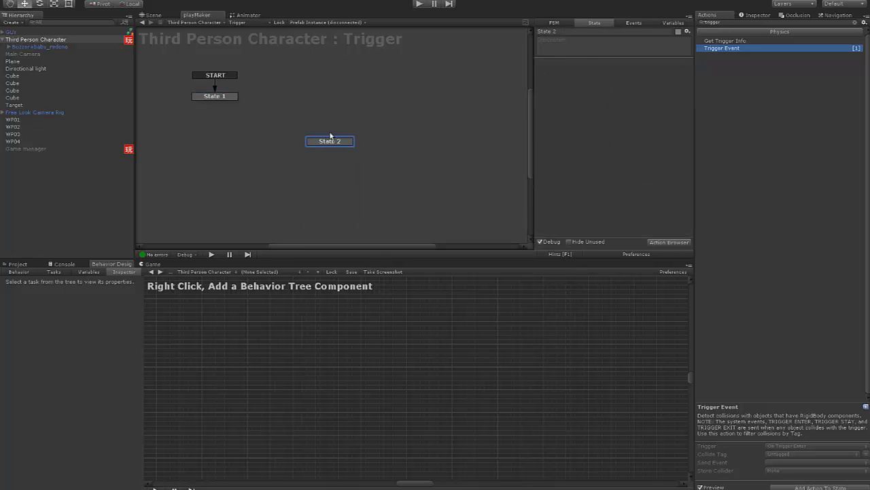
right_click(226, 99)
mouse_move(255, 102)
left_click(308, 102)
left_click_drag(231, 105, 318, 141)
left_click(643, 87)
left_click(612, 102)
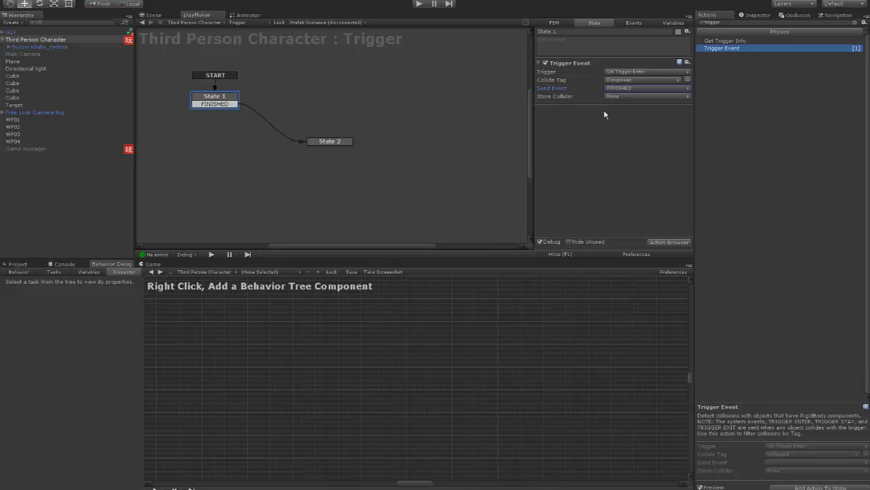
Rename State 1 to "Listen" and State 2 to "minus health"
left_click(565, 31)
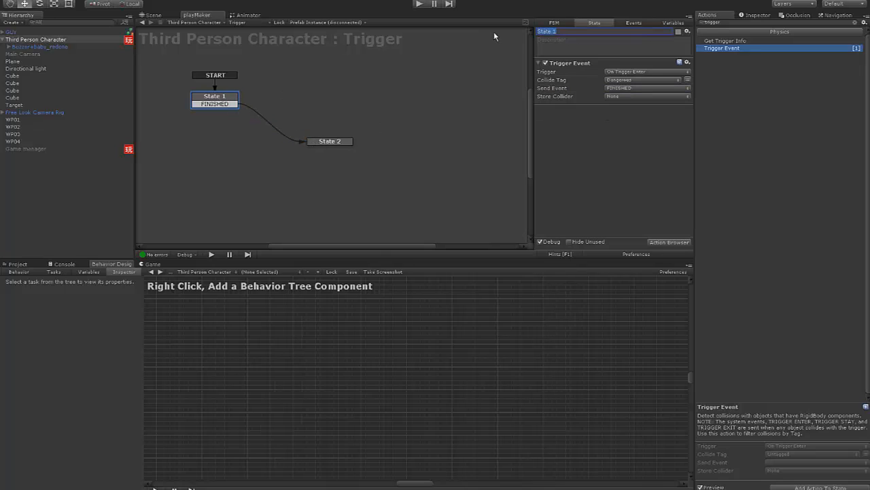
type("Listen")
left_click_drag(317, 141, 328, 140)
left_click(566, 31)
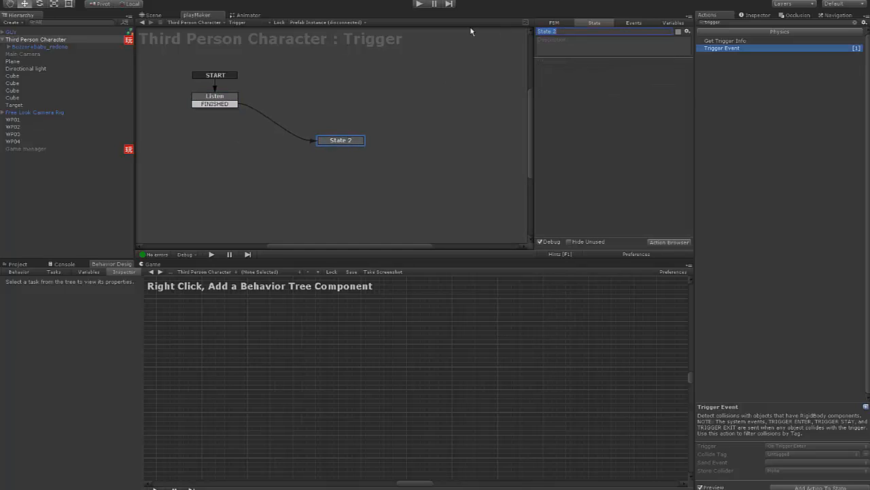
type("minus health")
left_click_drag(197, 95, 217, 99)
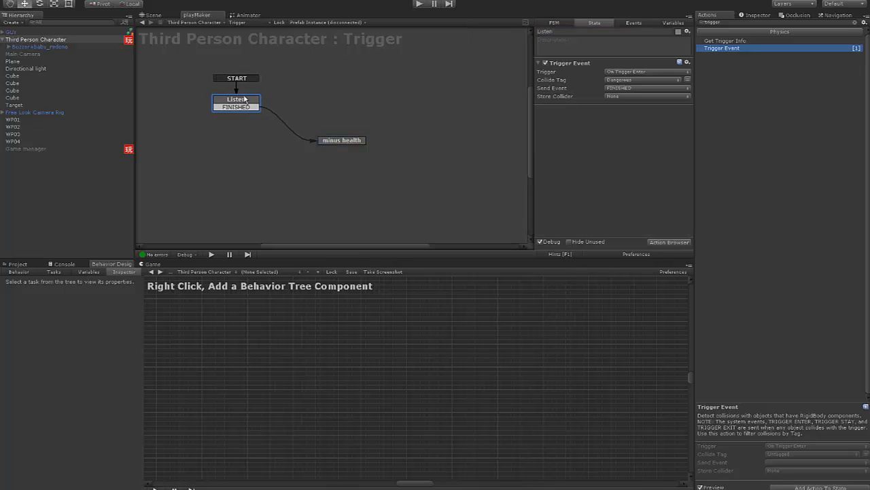
Tag the GUY object as Dangerous
left_click(11, 32)
left_click(755, 15)
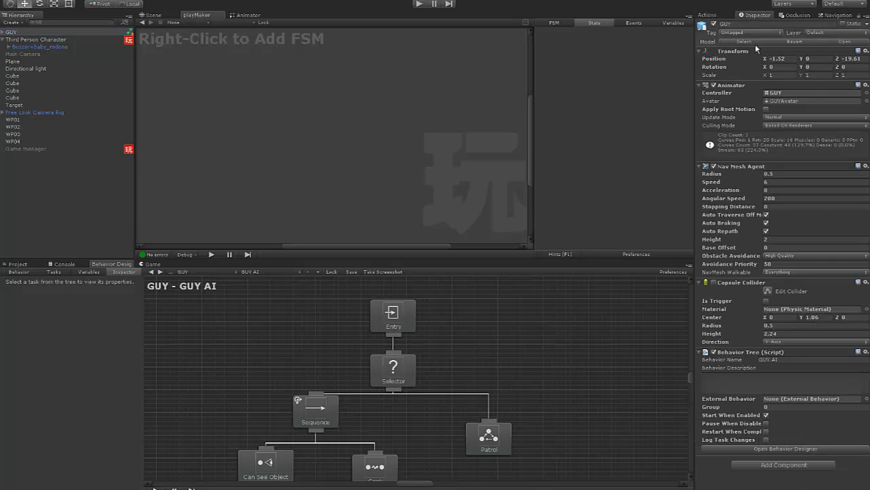
left_click(742, 32)
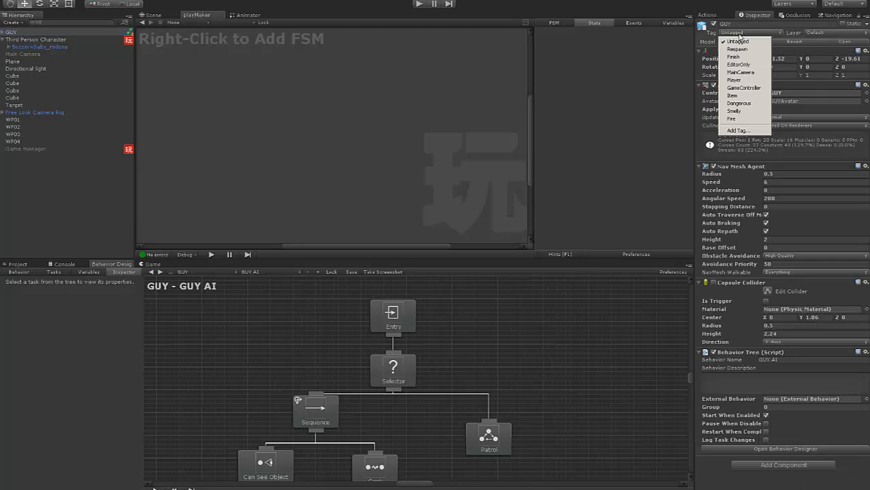
left_click(739, 104)
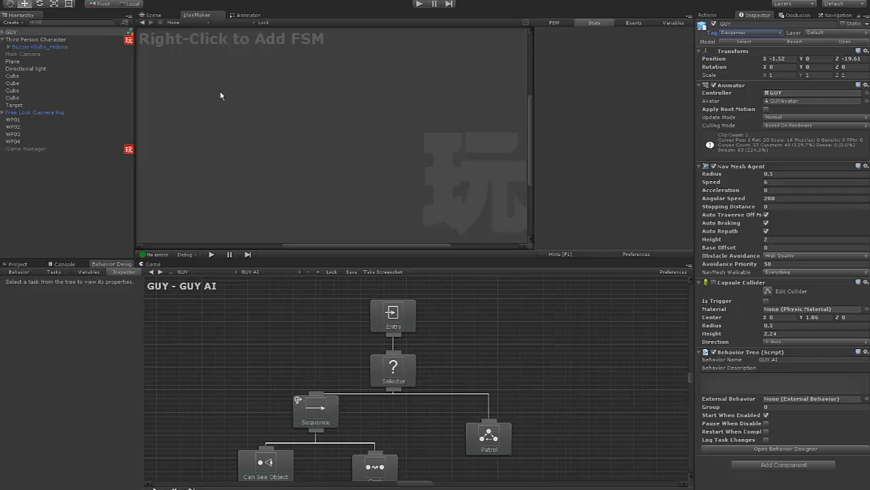
Enable GUY's Capsule Collider, make it a trigger, and inspect its fit around the model in the scene
left_click(4, 33)
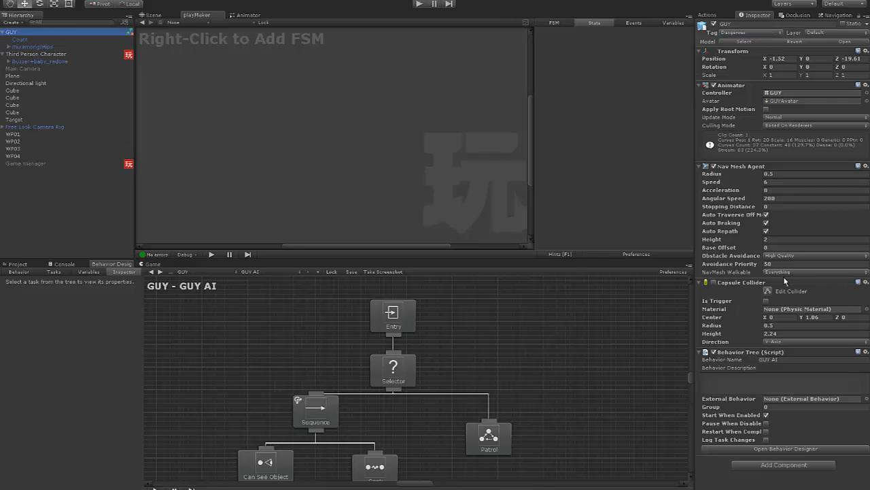
left_click(714, 282)
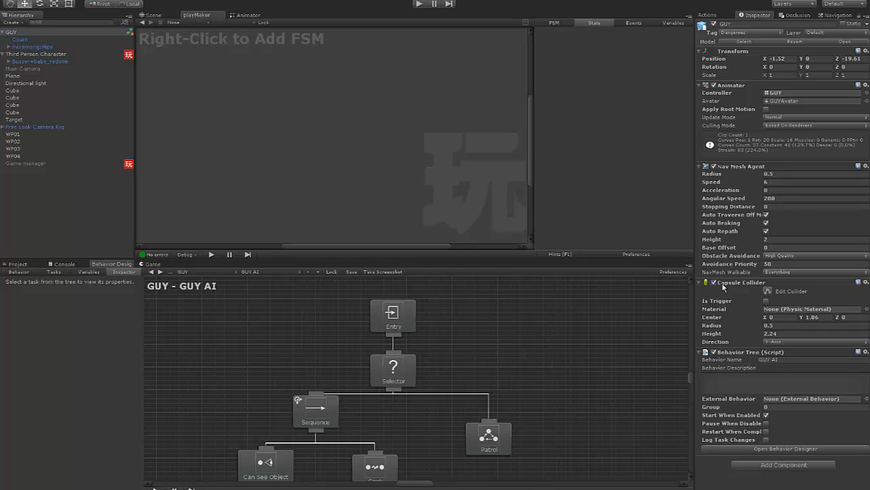
left_click(766, 300)
left_click(151, 15)
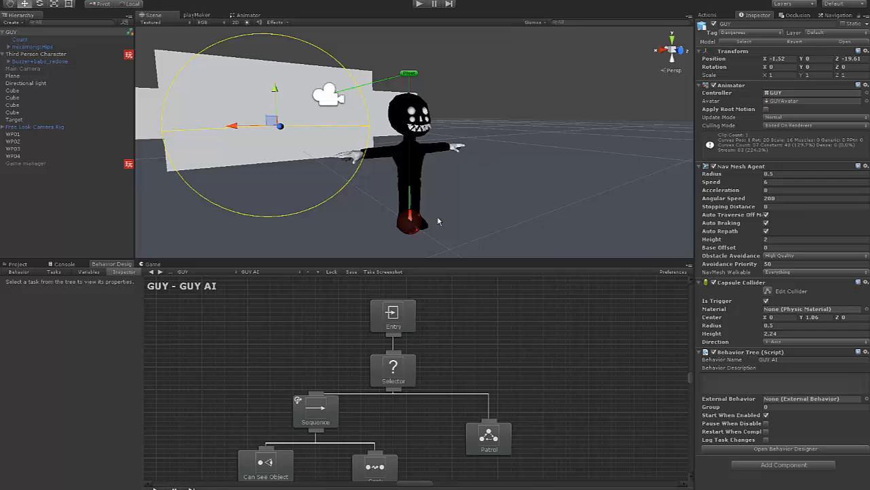
double_click(16, 32)
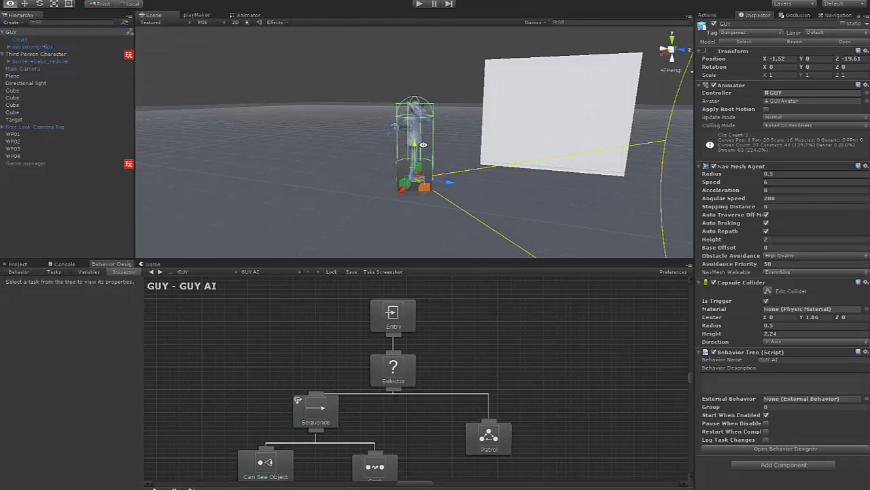
left_click_drag(421, 148, 402, 119, "alt")
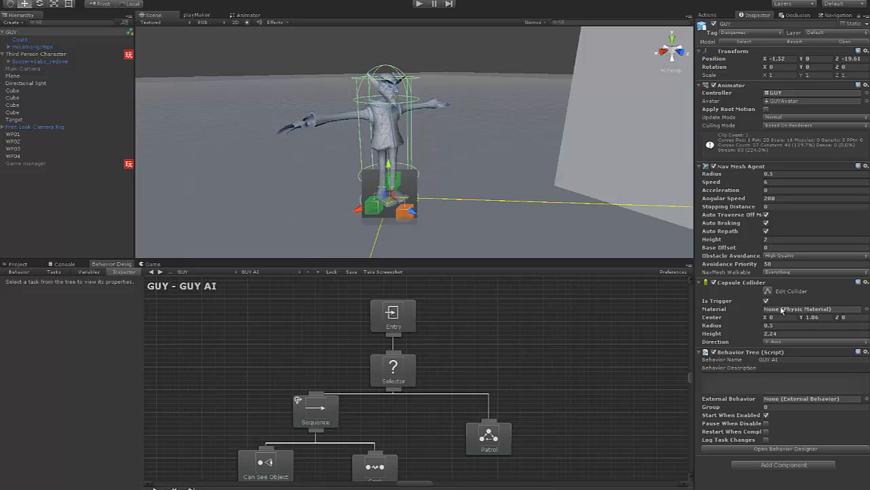
scroll(428, 120, "down", 3)
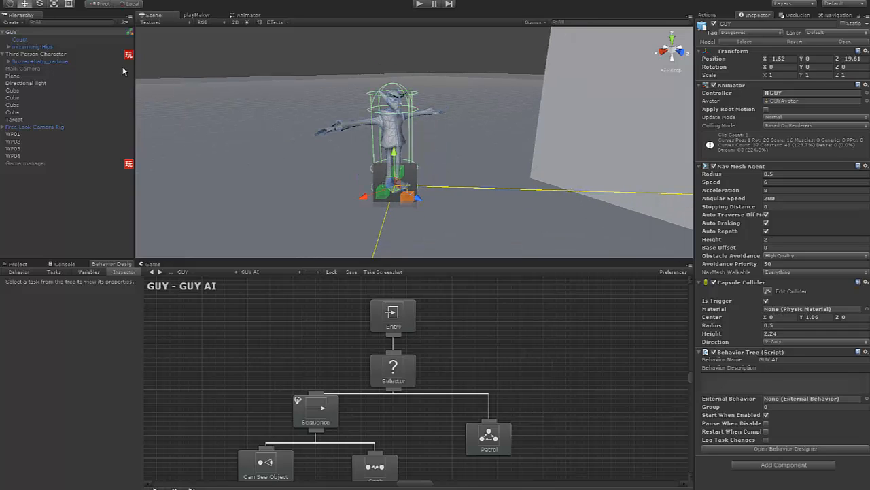
Add a Float Add action to the minus health state of the Third Person Character's Trigger FSM
left_click(39, 55)
left_click(200, 15)
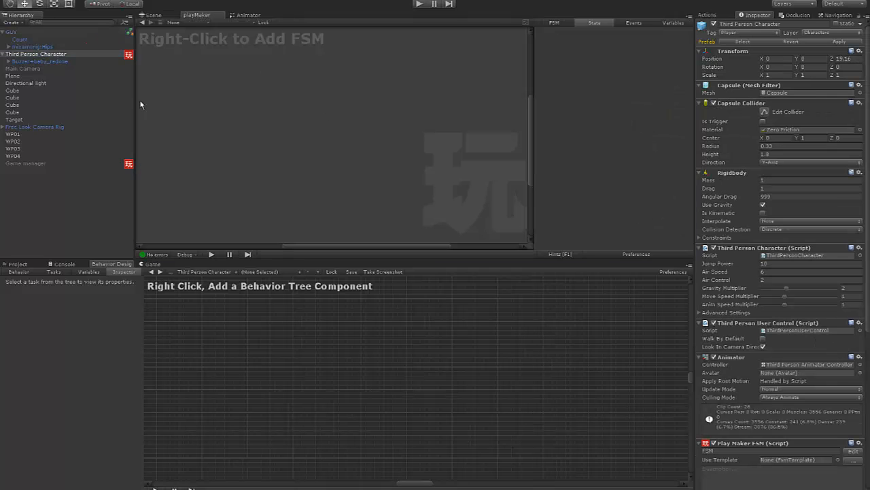
left_click(34, 54)
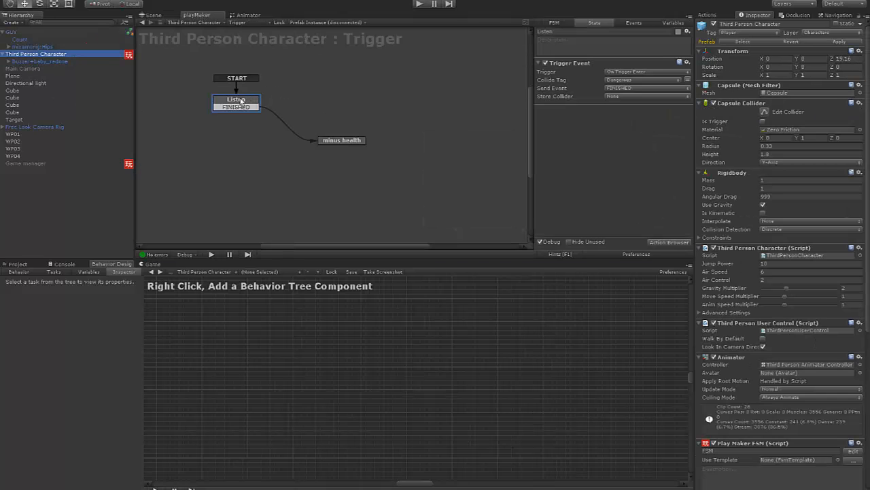
left_click_drag(240, 100, 225, 96)
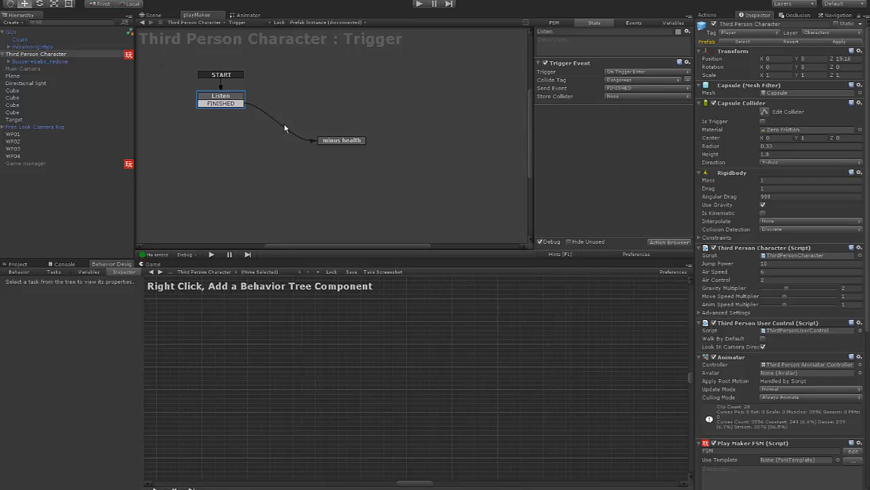
left_click_drag(348, 142, 352, 140)
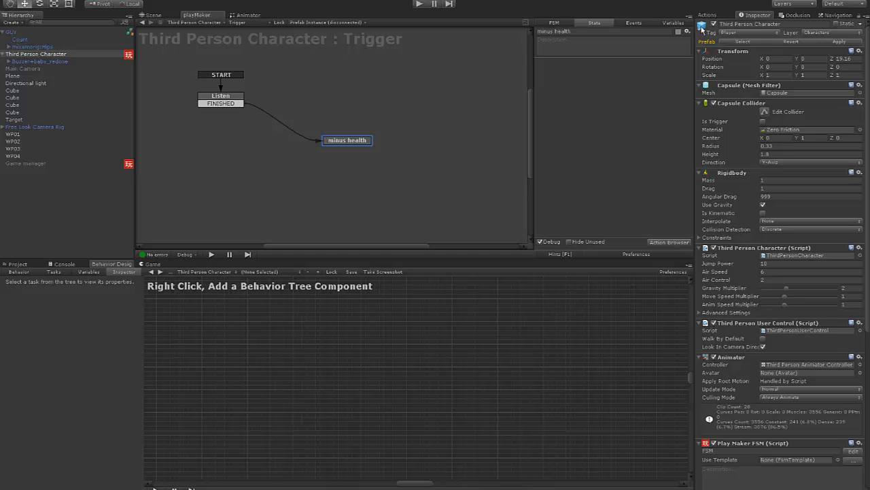
left_click(710, 16)
type("add")
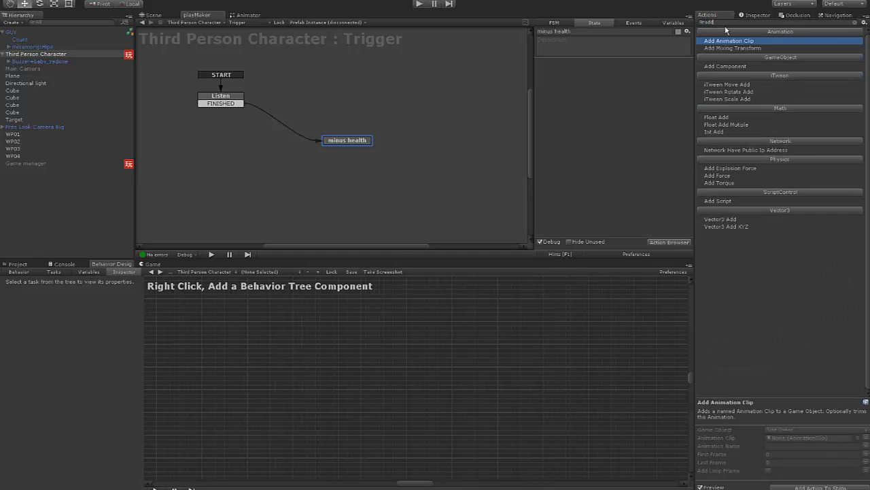
type(" float")
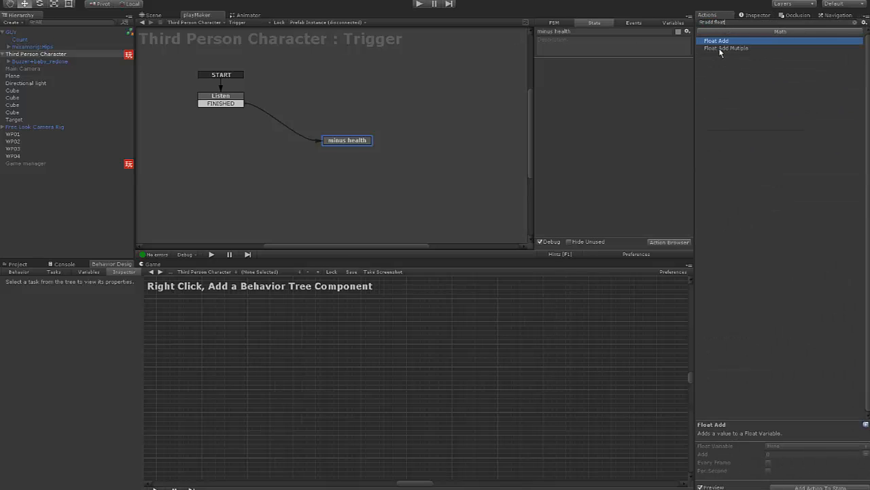
double_click(717, 42)
Set the Float Add action to add -1 to the global Health variable
left_click(624, 72)
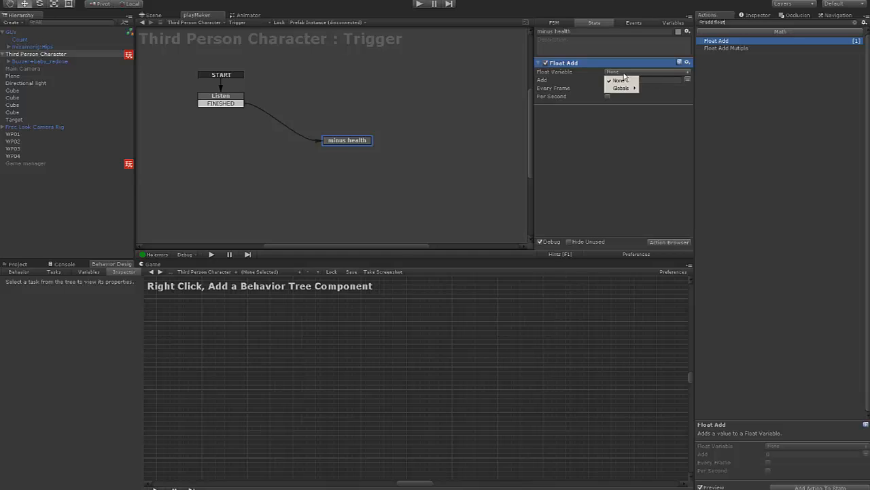
mouse_move(620, 87)
left_click(655, 87)
left_click(611, 88)
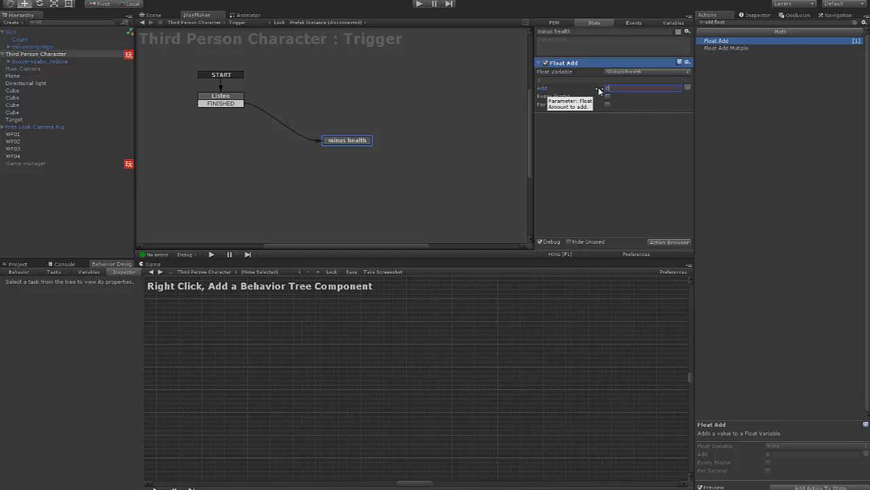
type("-1")
left_click(620, 118)
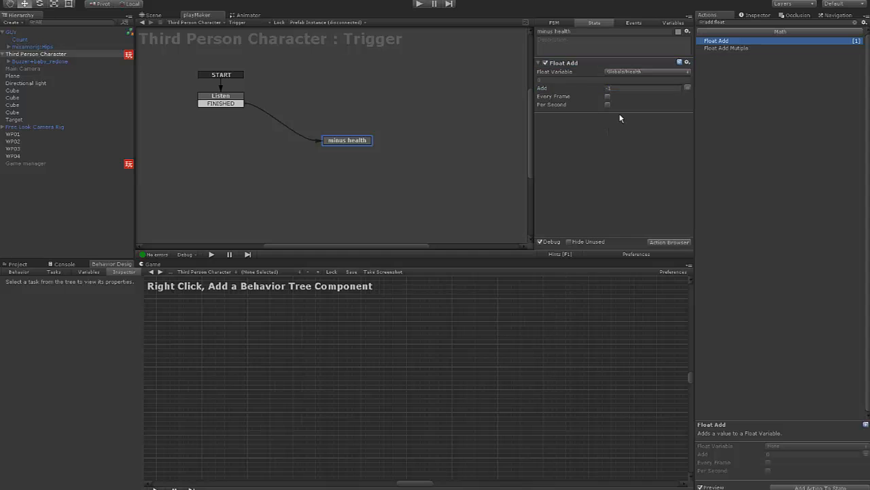
Link minus health back to Listen with a FINISHED transition and tidy the layout of the two states
right_click(347, 141)
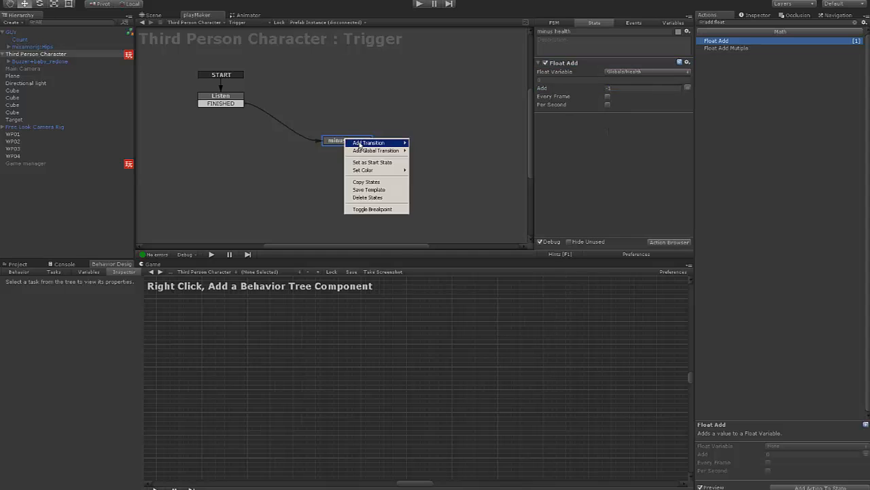
mouse_move(361, 145)
left_click(435, 144)
left_click_drag(361, 148, 225, 97)
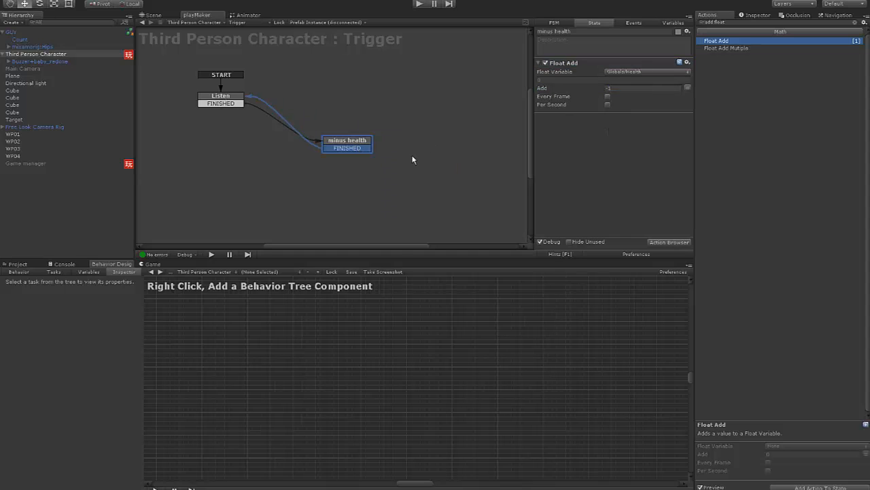
left_click_drag(364, 146, 386, 126)
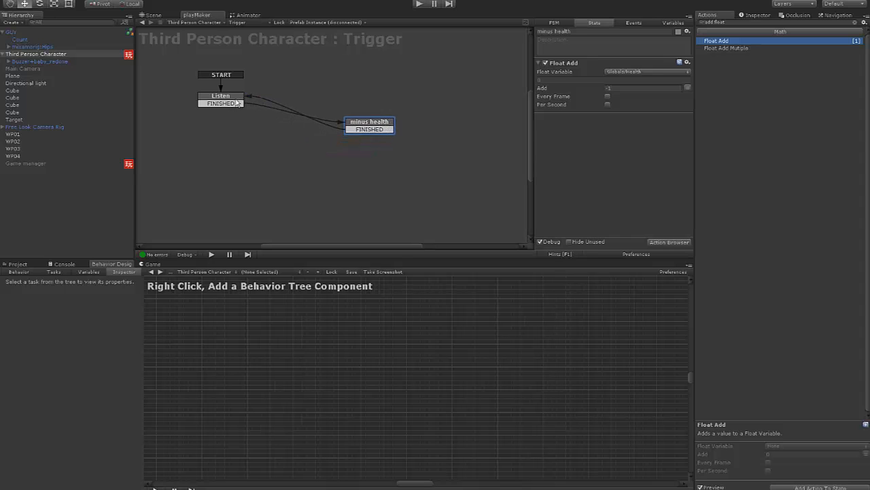
left_click_drag(235, 99, 235, 102)
mouse_move(360, 126)
left_mouse_down()
mouse_move(333, 118)
mouse_move(342, 125)
left_mouse_up()
left_click_drag(219, 99, 225, 107)
left_click_drag(331, 122, 326, 124)
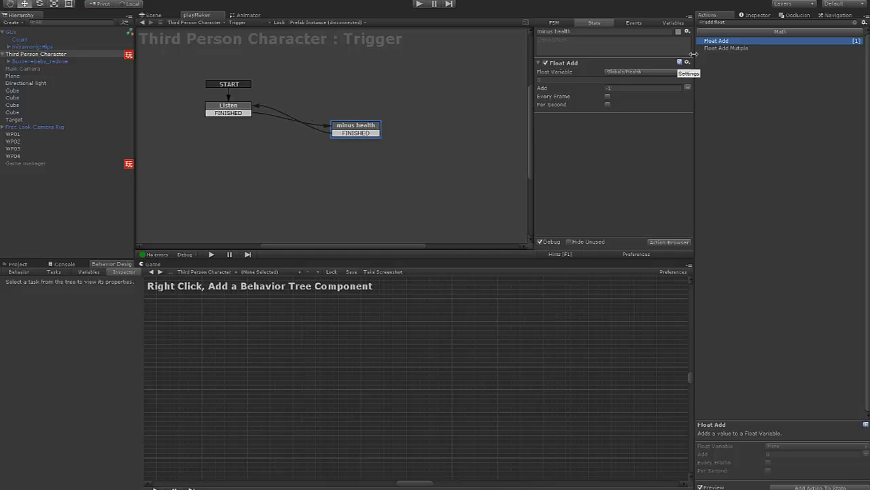
Add a Play Sound action to the minus health state and assign the Crash Hard audio clip
left_click(737, 23)
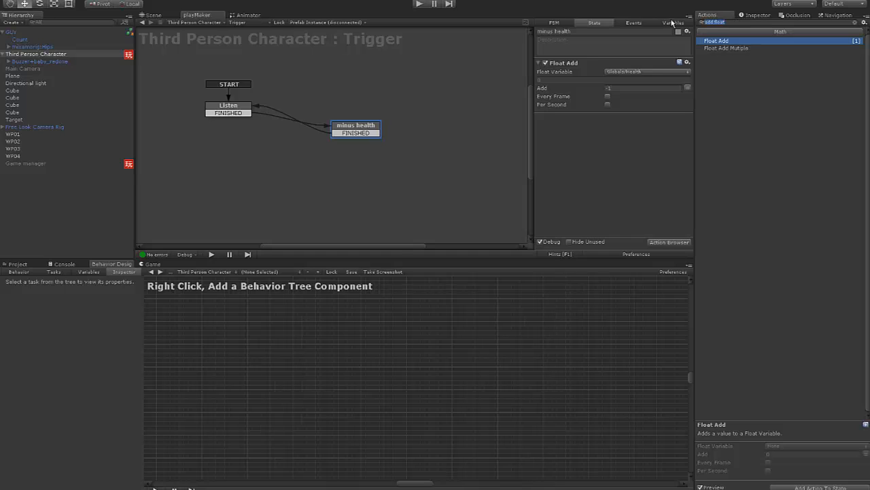
left_click(856, 23)
left_click(784, 60)
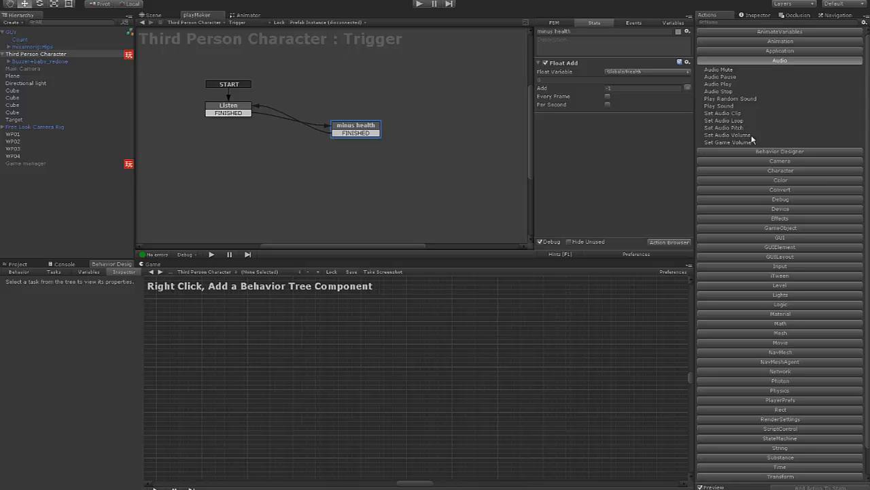
left_click(727, 106)
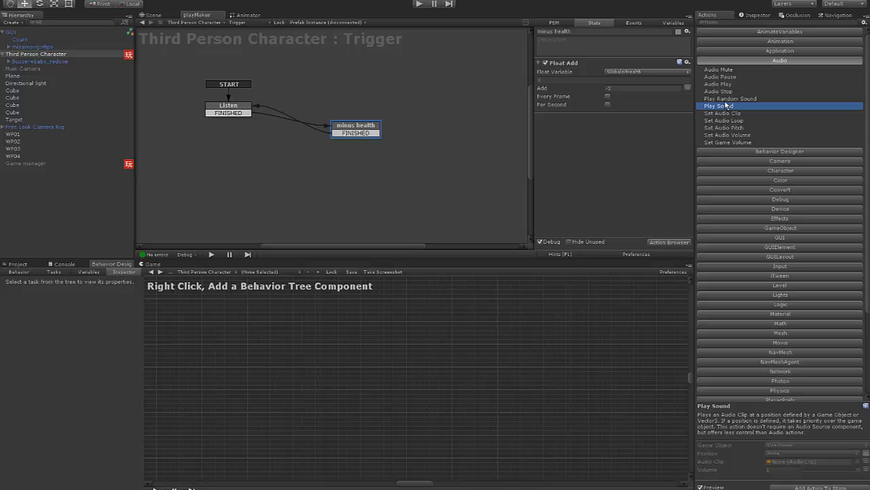
left_click(721, 85)
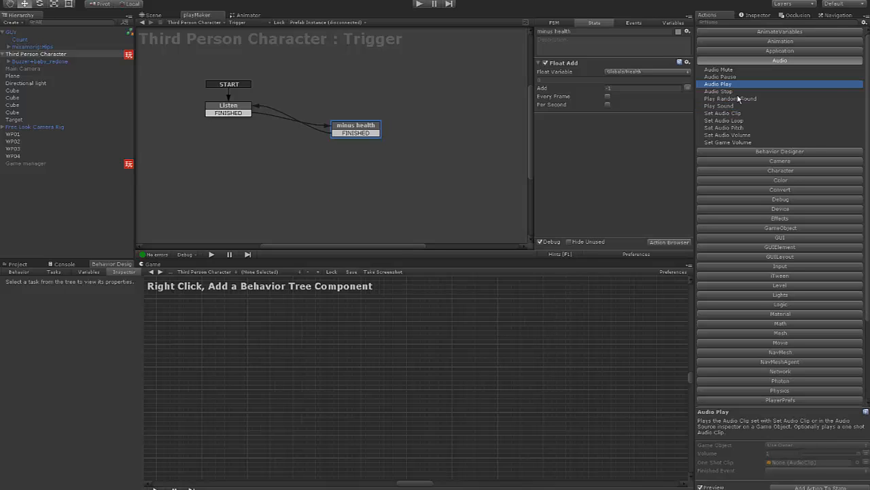
left_click(726, 108)
left_click_drag(726, 110, 684, 116)
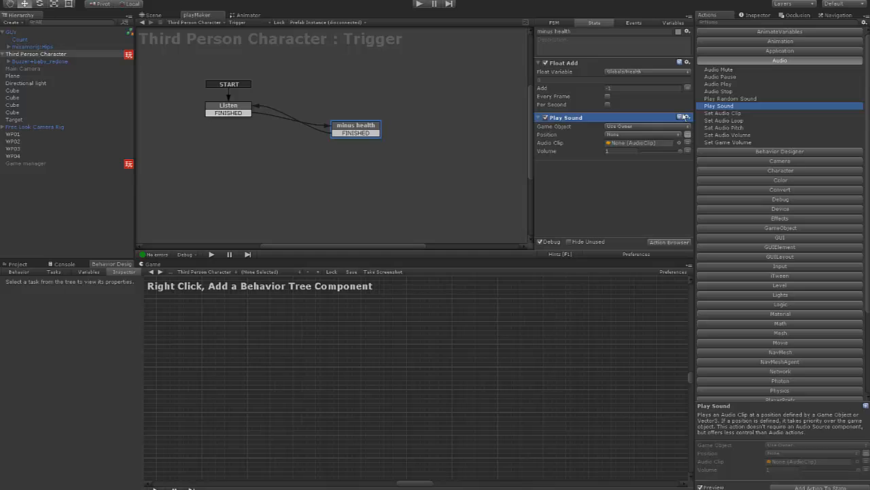
left_click(678, 144)
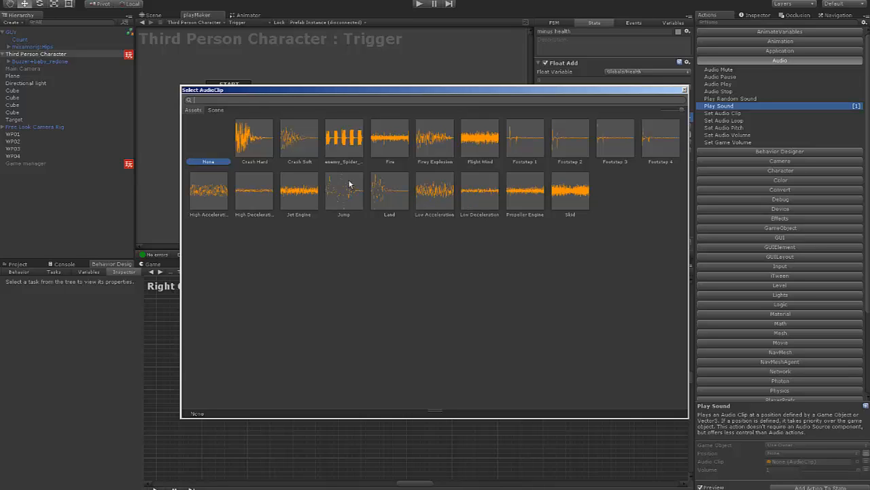
double_click(254, 137)
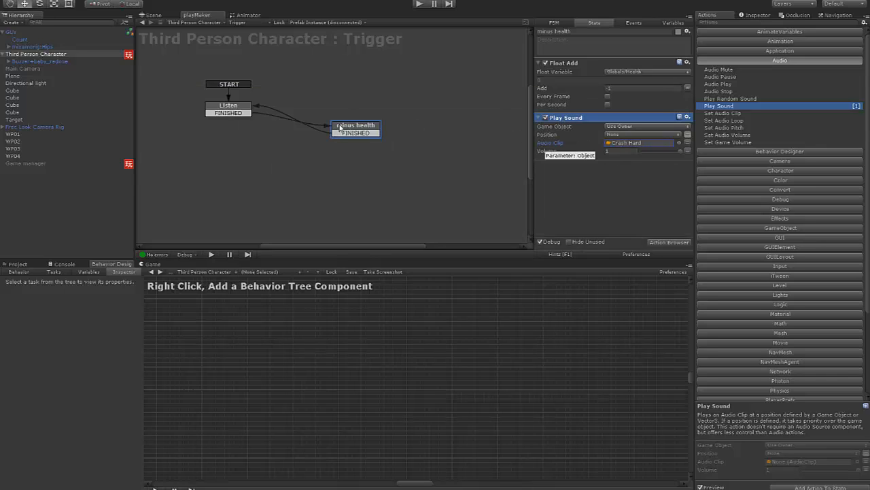
Add a state named wait, reroute minus health's FINISHED transition to it, and link wait to Listen with a FINISHED transition
left_click_drag(340, 128, 362, 132)
right_click(309, 96)
left_click(325, 99)
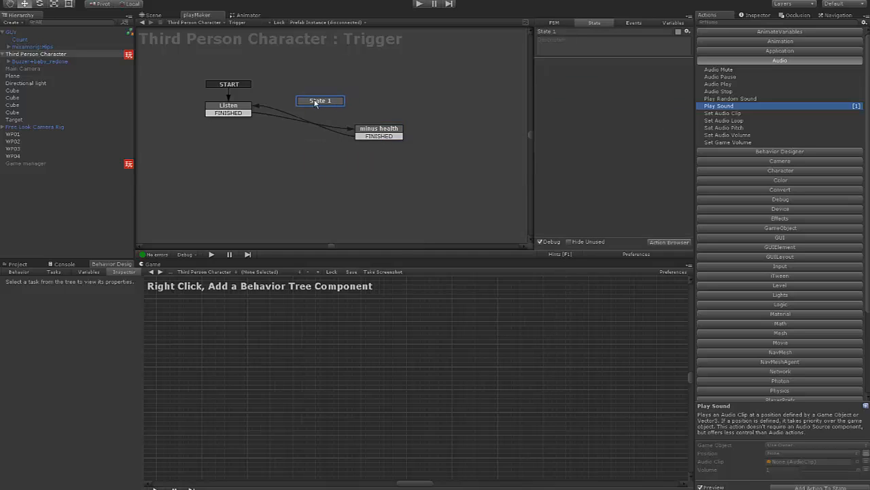
type("wai")
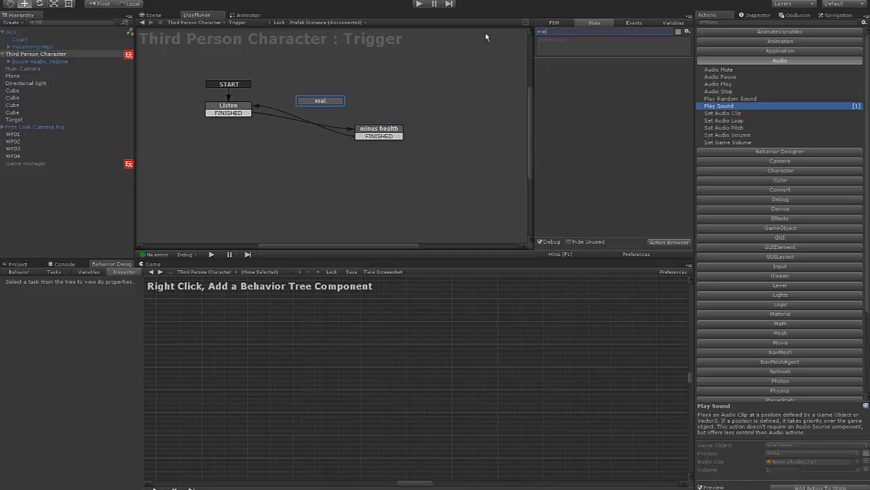
mouse_move(356, 121)
left_mouse_down()
mouse_move(328, 101)
mouse_move(243, 110)
left_mouse_up()
right_click(328, 102)
mouse_move(340, 103)
left_click(416, 104)
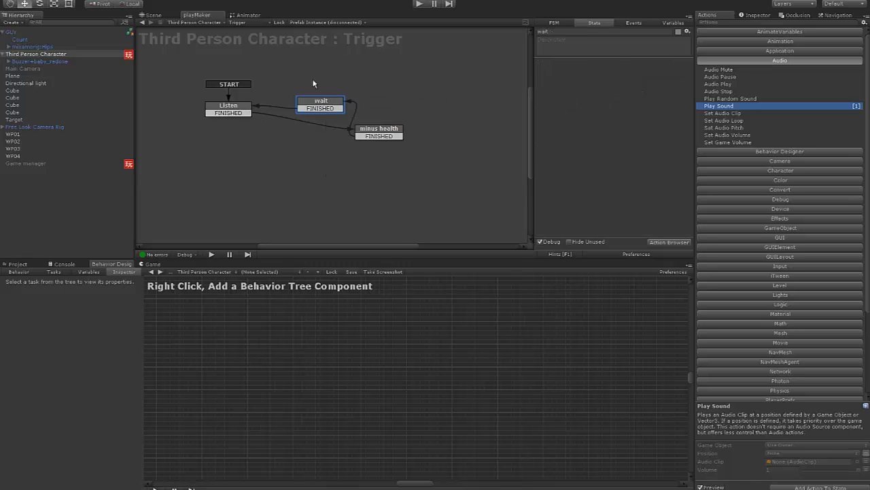
Add a Wait action to the wait state, with FINISHED as its finish event, and enter its delay time
type("wait")
double_click(717, 41)
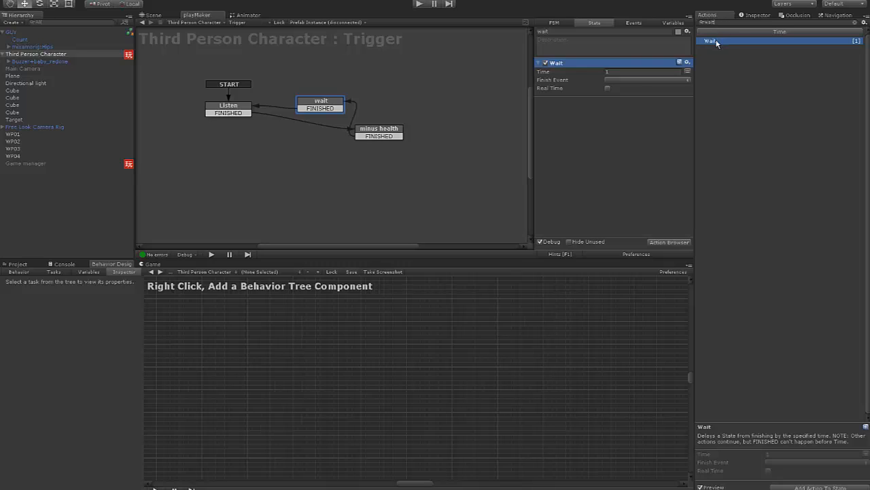
left_click(610, 80)
left_click(620, 94)
left_click(620, 72)
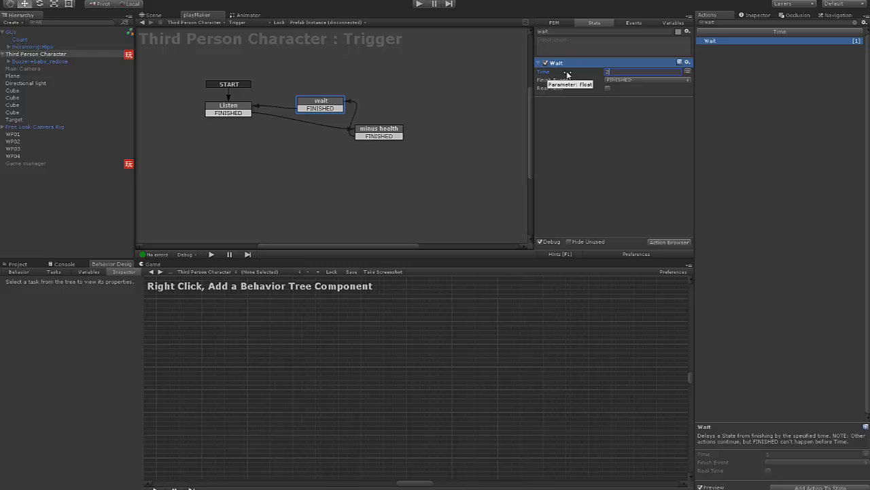
left_click(634, 150)
Rearrange the Listen, wait and minus health states into a clear loop in the Trigger FSM graph
left_click_drag(400, 138, 402, 151)
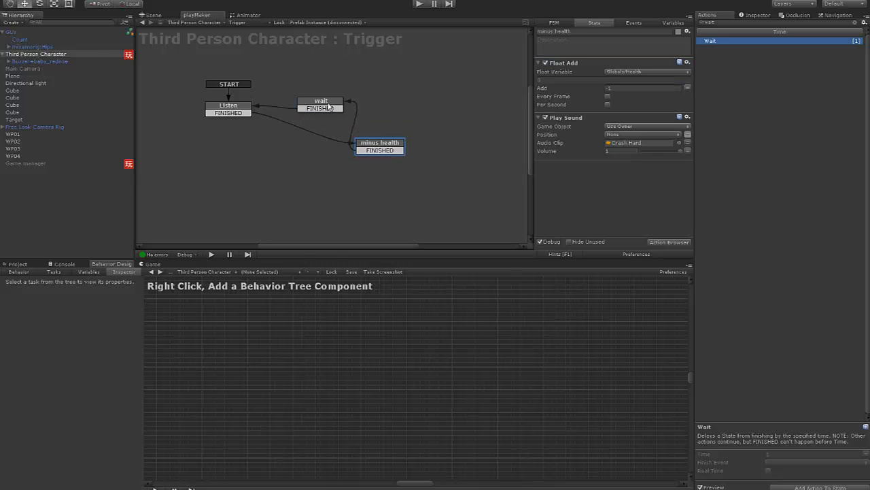
left_click(329, 107)
left_click_drag(231, 110, 226, 118)
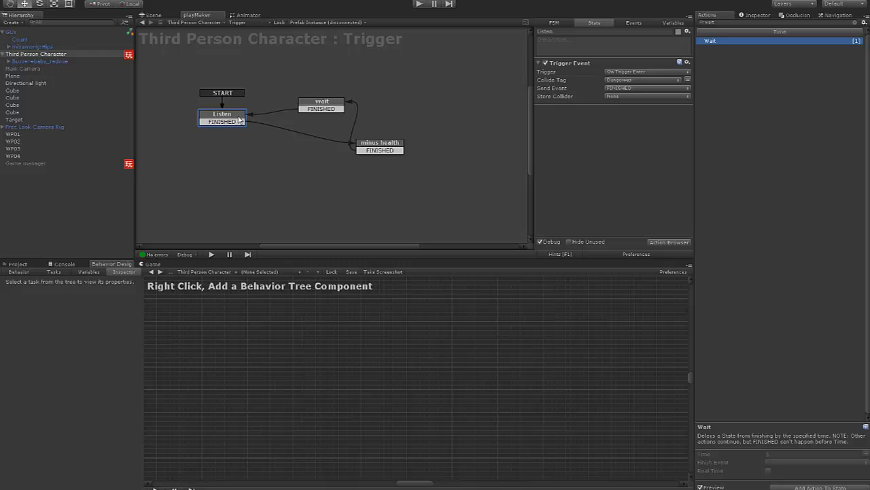
left_click(382, 146)
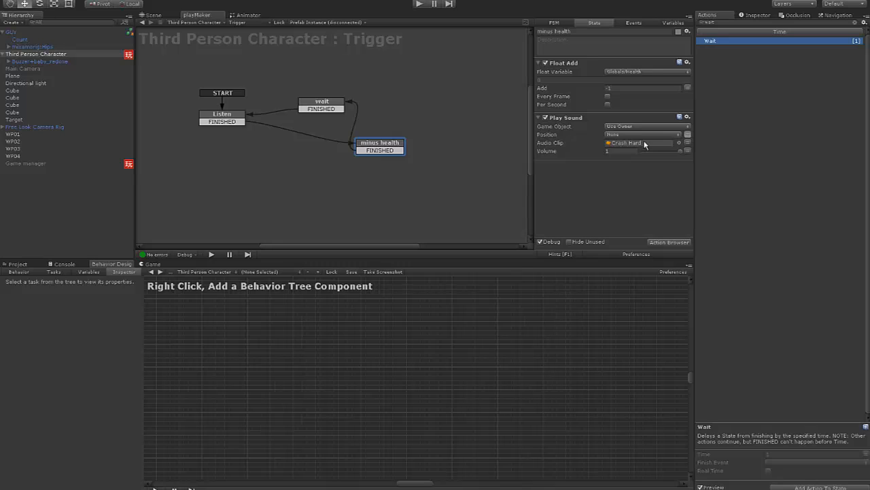
left_click_drag(328, 103, 324, 100)
left_click_drag(380, 144, 375, 144)
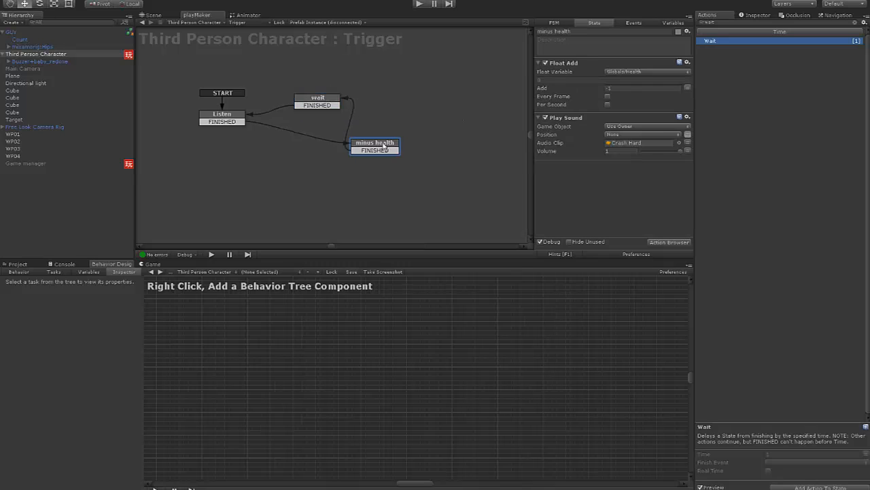
Create a UI Canvas and move it out of the Third Person Character to the hierarchy's top level
left_click(152, 15)
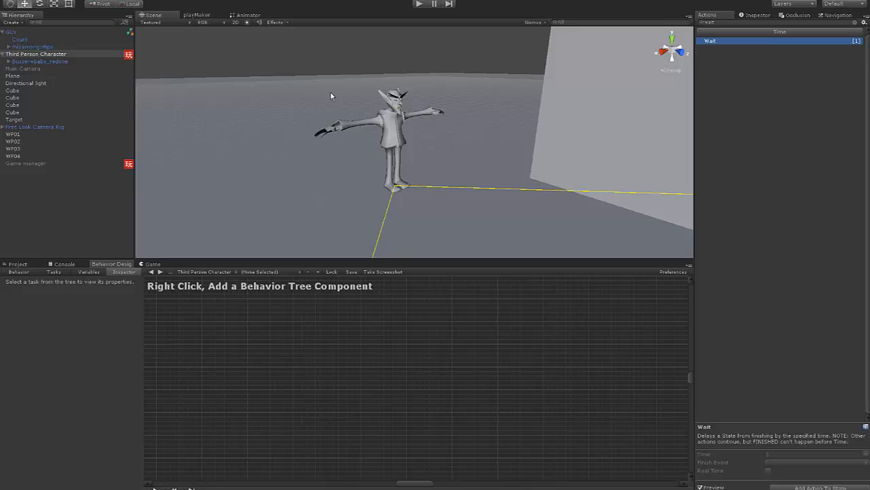
left_click(152, 264)
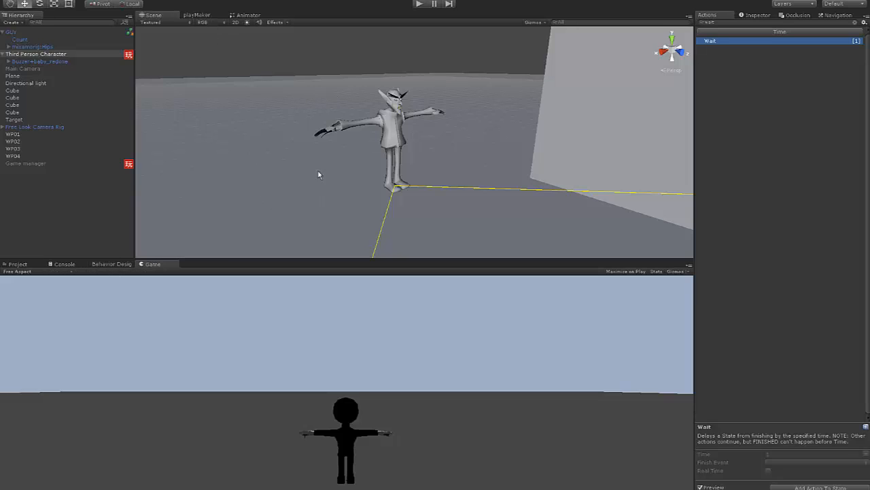
mouse_move(401, 158)
left_mouse_down("alt")
mouse_move(365, 154)
mouse_move(404, 155)
mouse_move(397, 156)
left_mouse_up("alt")
right_click_drag(397, 156, 345, 159, "alt")
left_click_drag(345, 159, 338, 154, "alt")
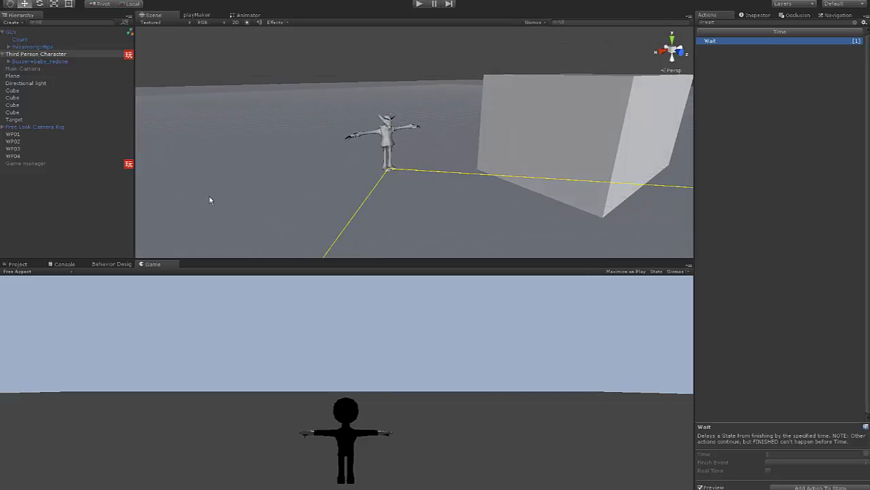
right_click(37, 214)
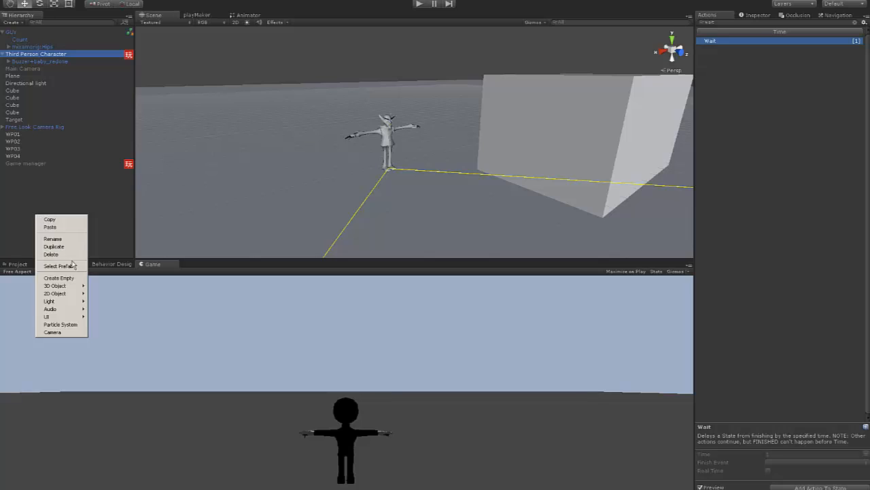
mouse_move(55, 317)
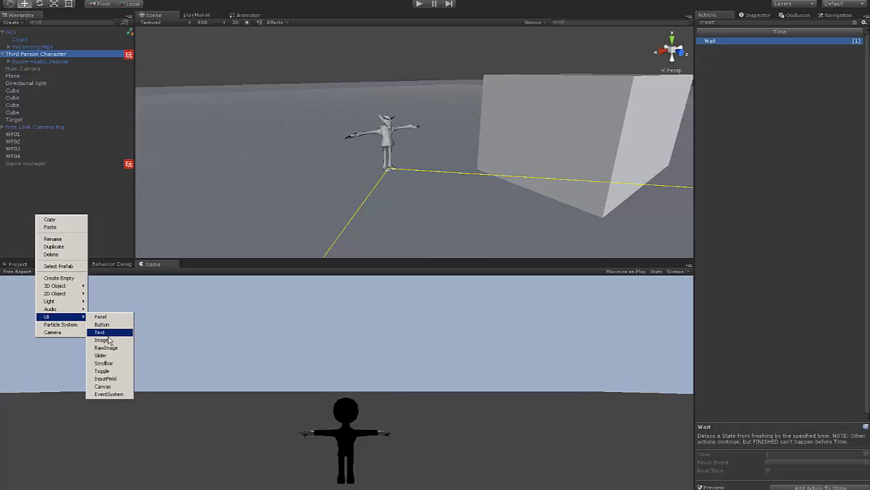
left_click(104, 385)
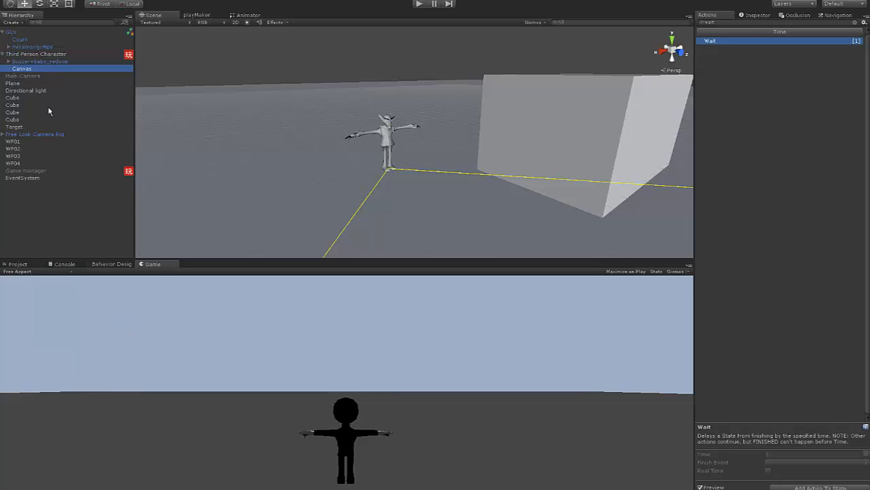
left_click_drag(28, 69, 27, 51)
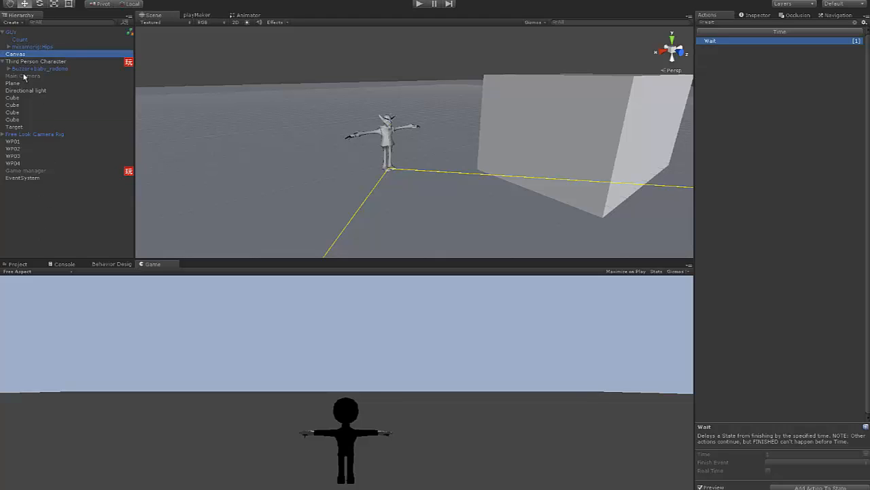
Add a UI Slider as a child of the Canvas
right_click(21, 56)
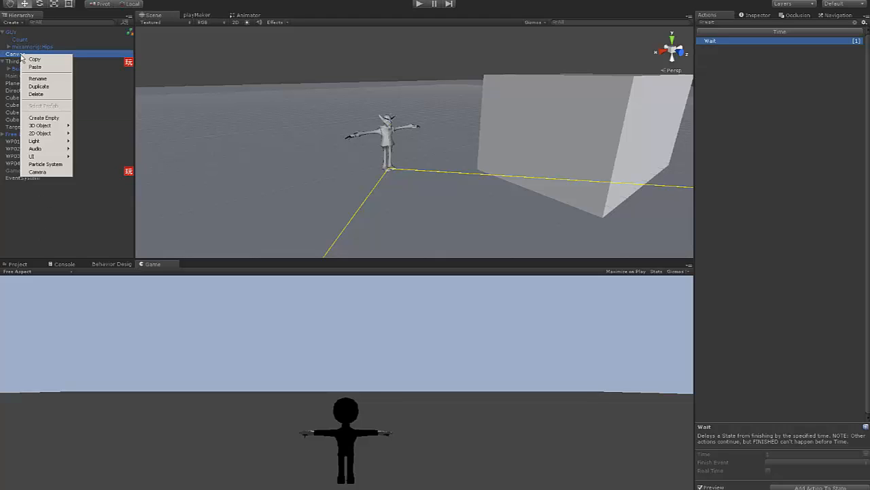
mouse_move(41, 159)
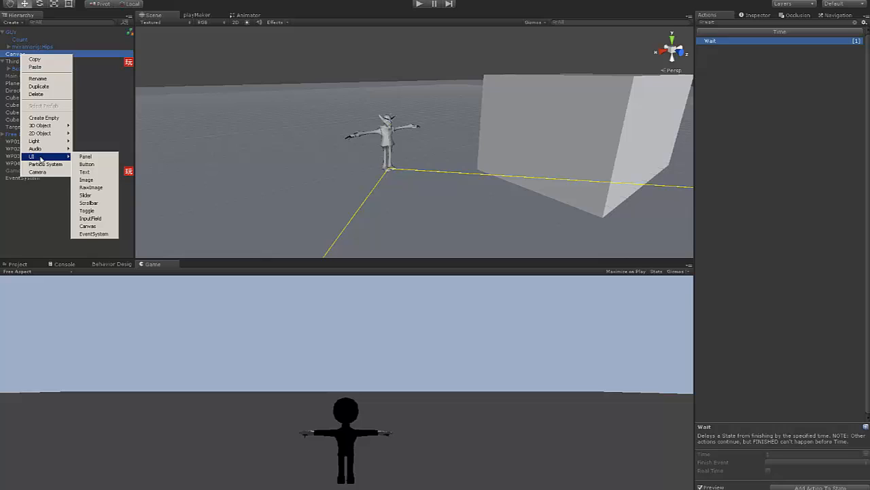
left_click(85, 195)
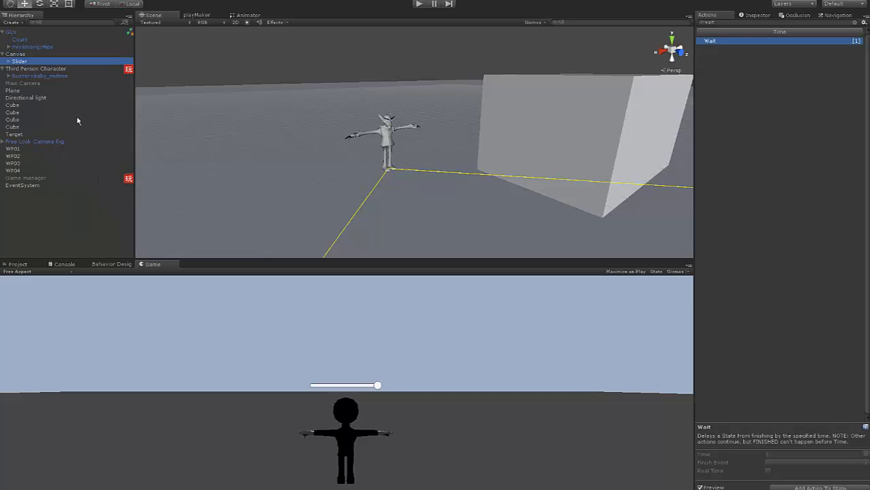
Move the slider to the upper-left area of the canvas, checking its placement in the game view
right_click_drag(527, 138, 434, 159, "alt")
left_click_drag(434, 158, 542, 161, "alt")
right_click_drag(542, 161, 342, 155, "alt")
middle_click_drag(342, 155, 425, 165, "alt")
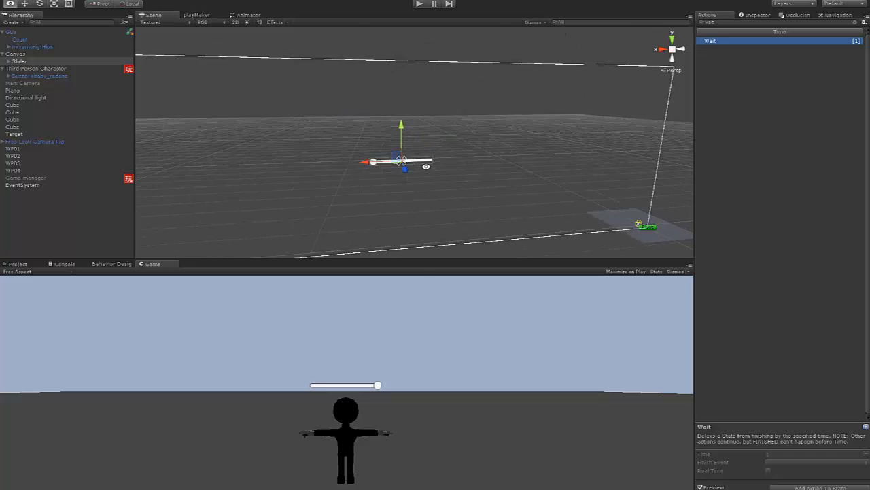
right_click_drag(426, 165, 385, 175, "alt")
left_click_drag(377, 160, 439, 159)
left_click_drag(395, 158, 379, 170, "alt")
left_click_drag(340, 136, 340, 94)
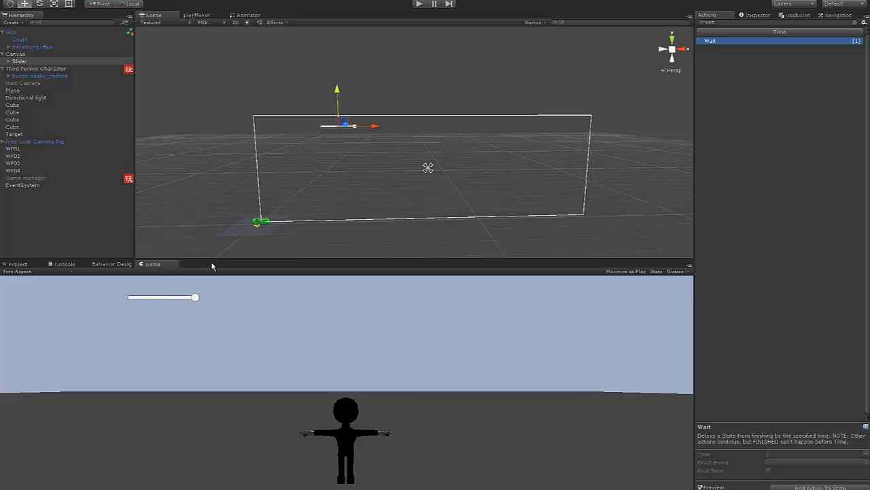
left_click_drag(376, 129, 394, 128)
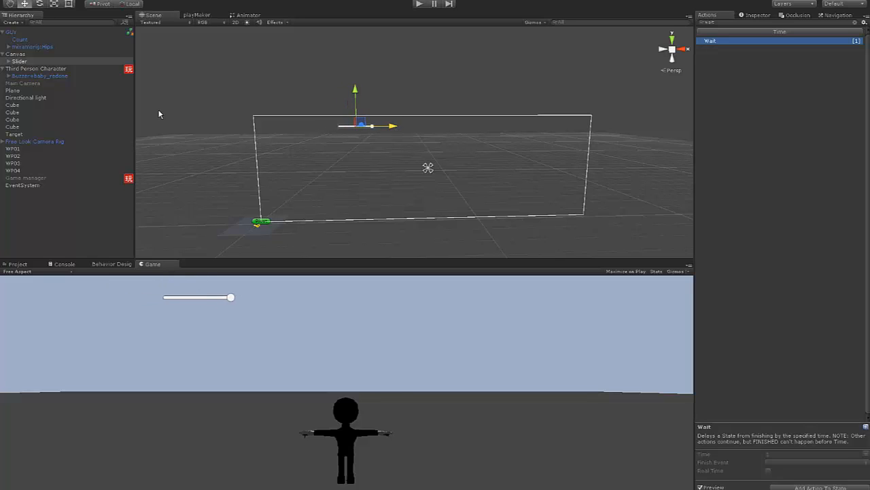
Deactivate the Handle object inside the slider's Handle Slide Area
left_click(9, 62)
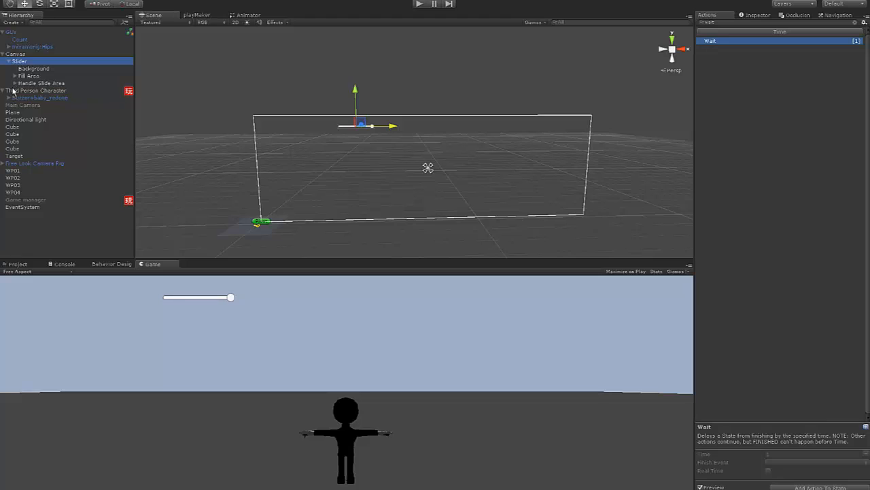
left_click(15, 84)
left_click(29, 91)
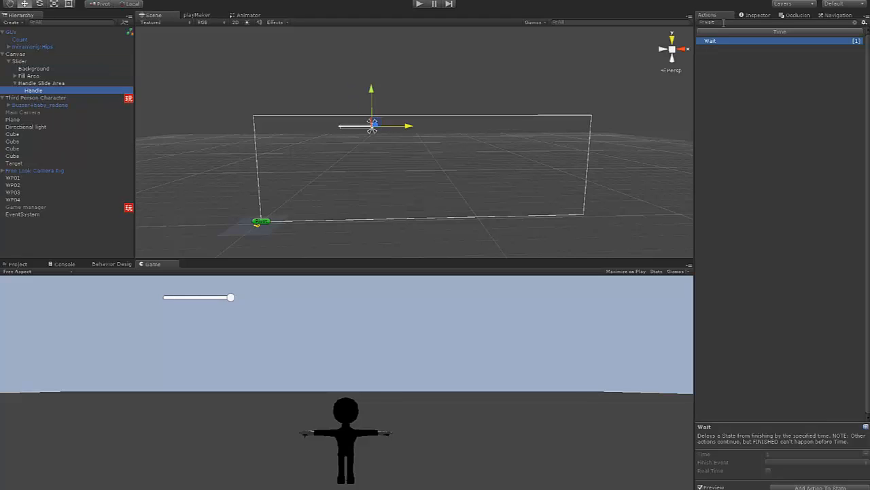
left_click(756, 15)
left_click(714, 23)
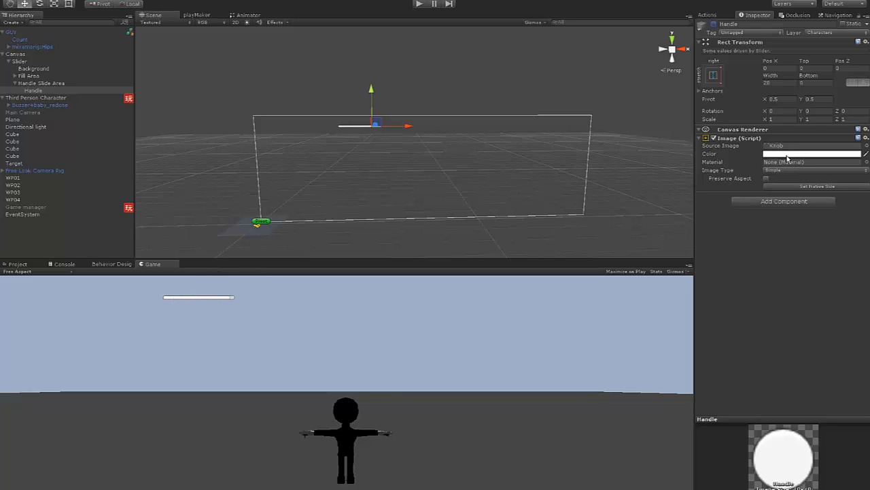
Change the colour of the slider's Fill image, inside Fill Area, to bright yellow
left_click(54, 83)
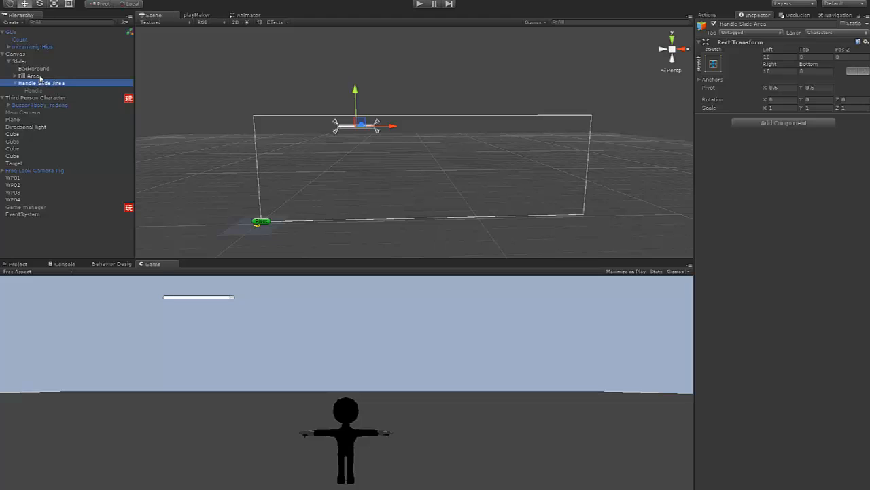
left_click(38, 76)
left_click(14, 76)
left_click(28, 83)
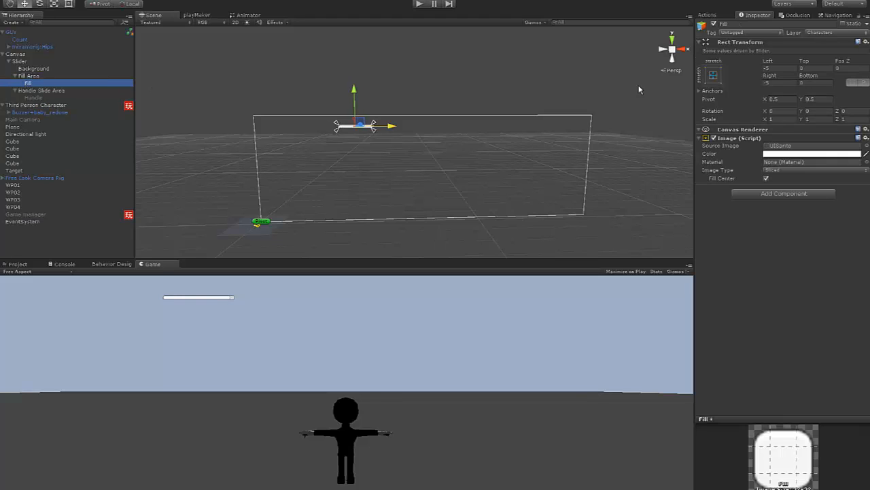
left_click(778, 155)
left_click(471, 256)
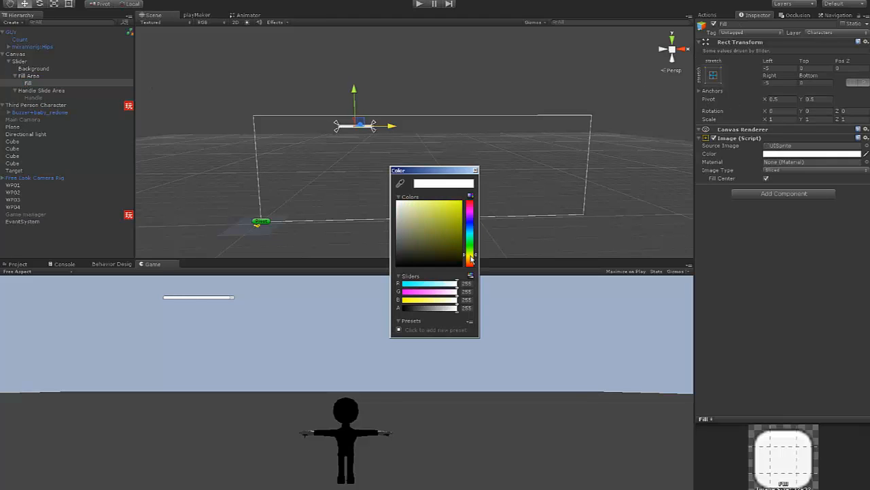
left_click_drag(457, 236, 484, 177)
left_click(475, 171)
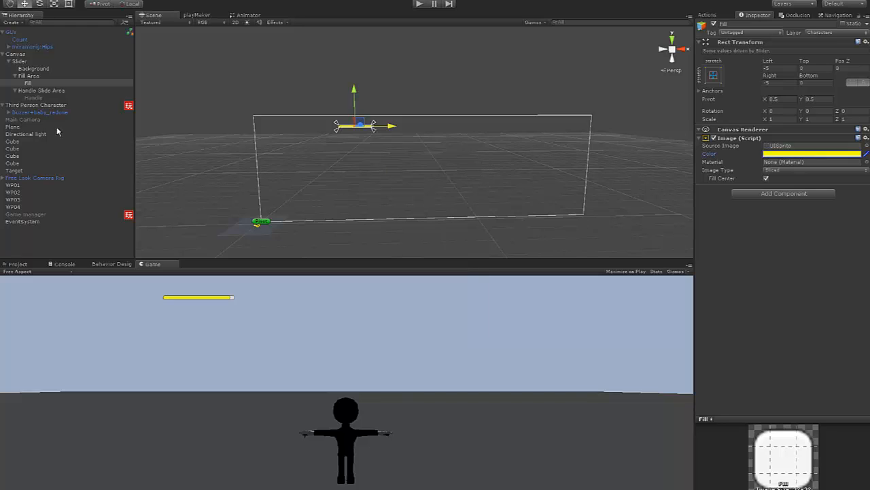
Enlarge the Slider with the rect tool to about 310 wide by 59 high in the canvas's upper-left area
left_click(32, 76)
left_click(24, 62)
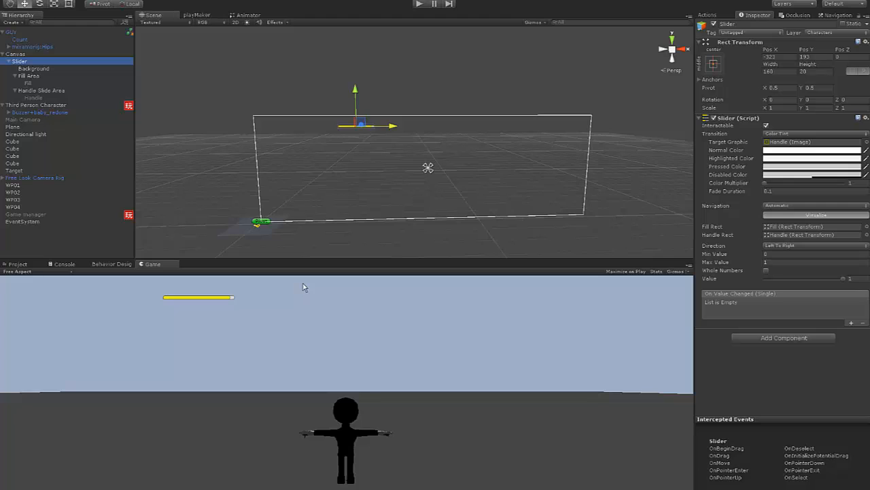
key("r")
key("t")
right_click_drag(379, 137, 420, 138, "alt")
left_click_drag(371, 128, 400, 133)
key("e")
key("w")
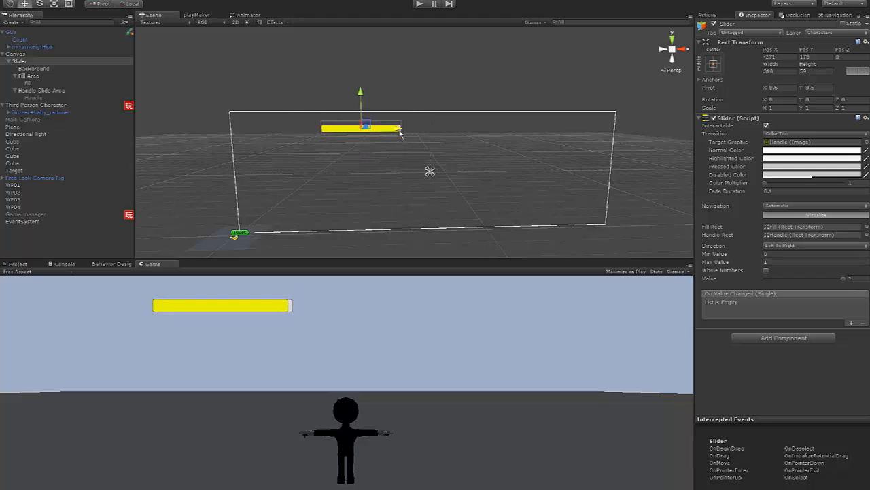
Add a UI Text object to the Canvas and move it just above the yellow slider bar
right_click(17, 54)
mouse_move(38, 158)
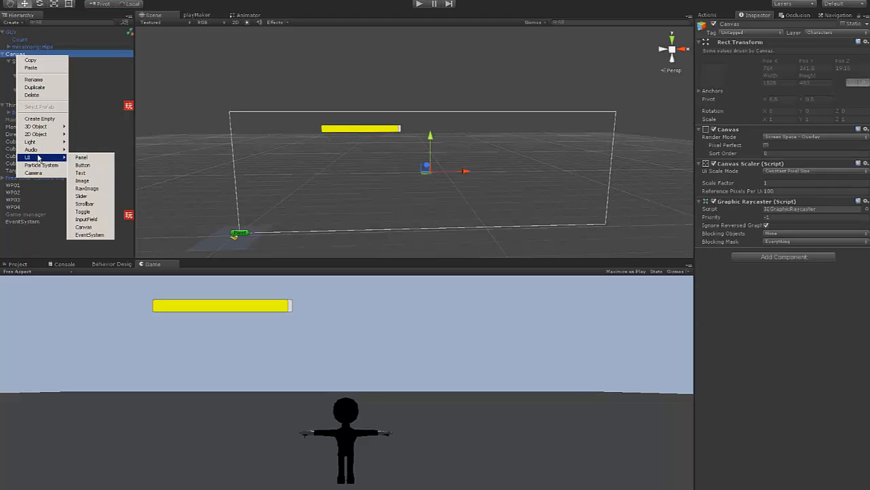
left_click(80, 172)
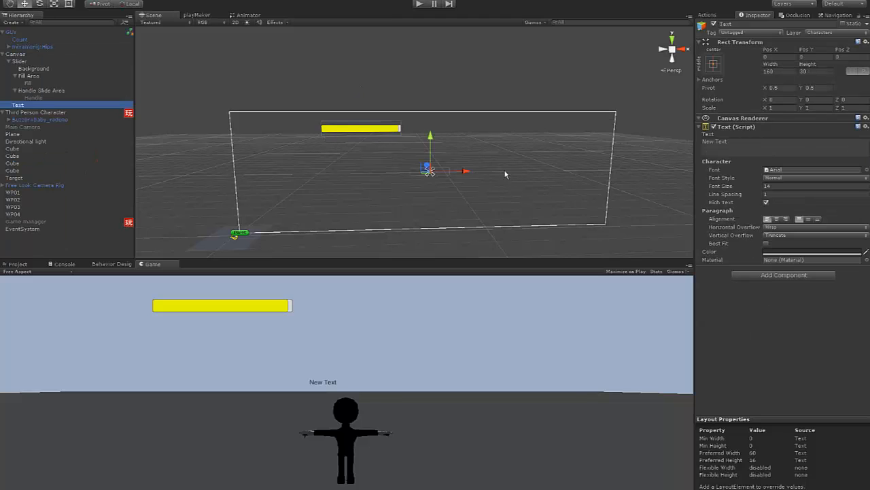
left_click_drag(474, 174, 399, 174)
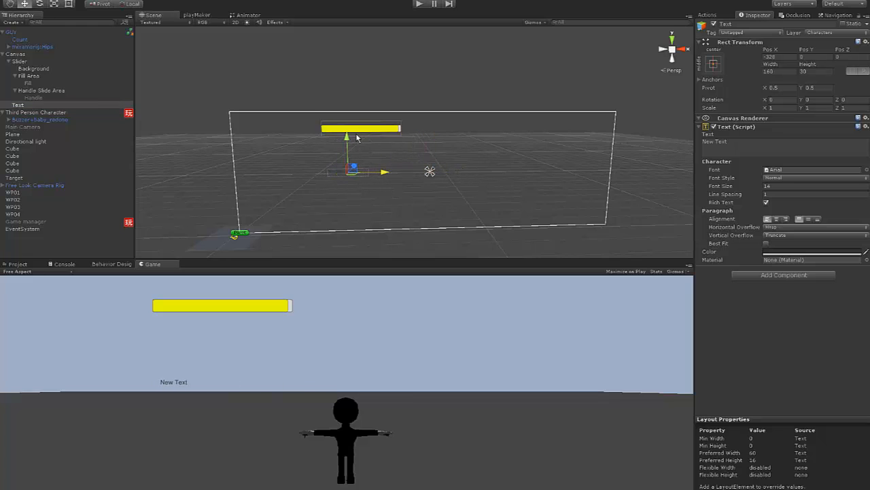
left_click_drag(352, 138, 344, 93)
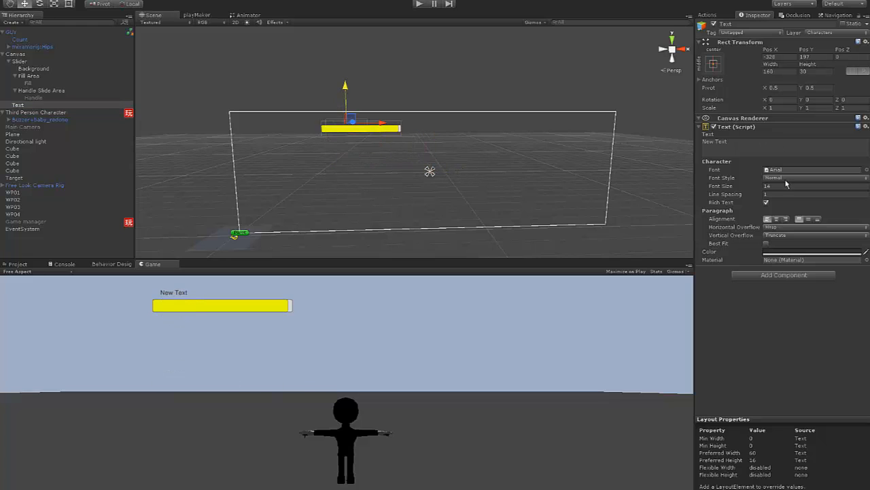
Set the text's font size to 20 and its wording to "Lyfe mayne", and align it with the slider's left edge
left_click(779, 188)
type("20")
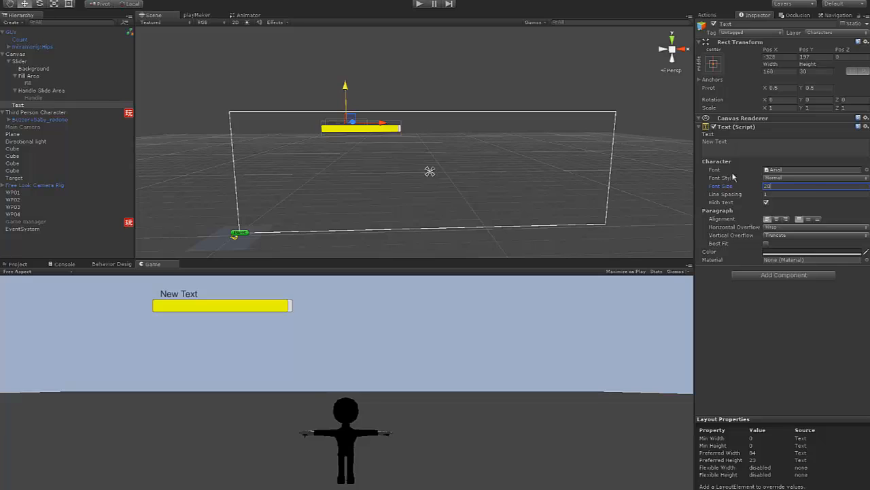
left_click(740, 147)
type("Ly")
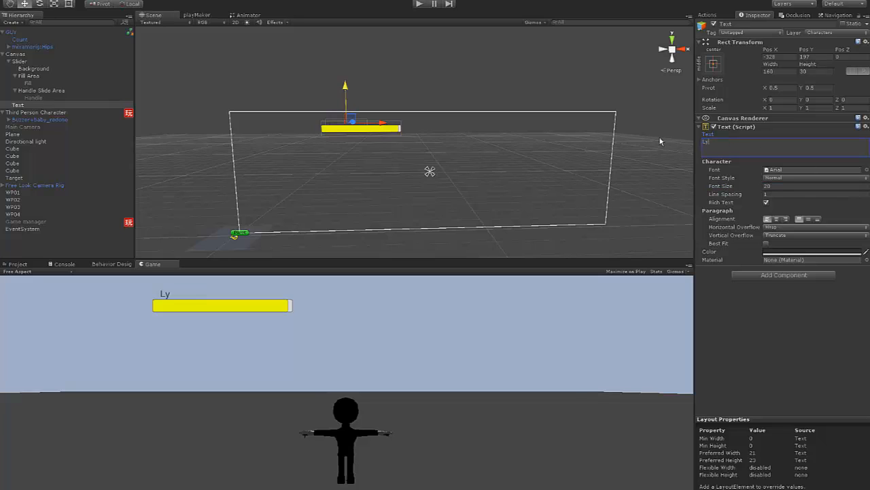
type("fe mayne")
left_click_drag(347, 87, 348, 83)
left_click_drag(384, 123, 381, 123)
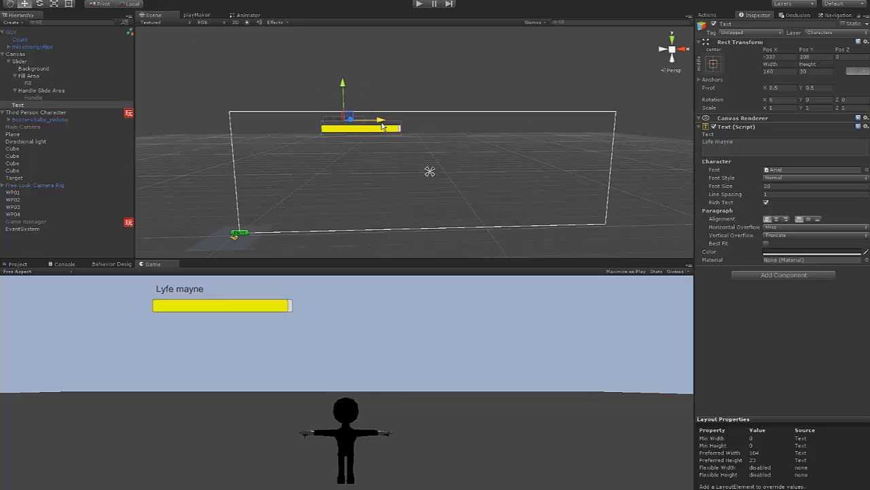
left_click_drag(345, 85, 345, 87)
Set the Slider's maximum value to 10, enable Whole Numbers and raise its current value to 10
left_click(20, 62)
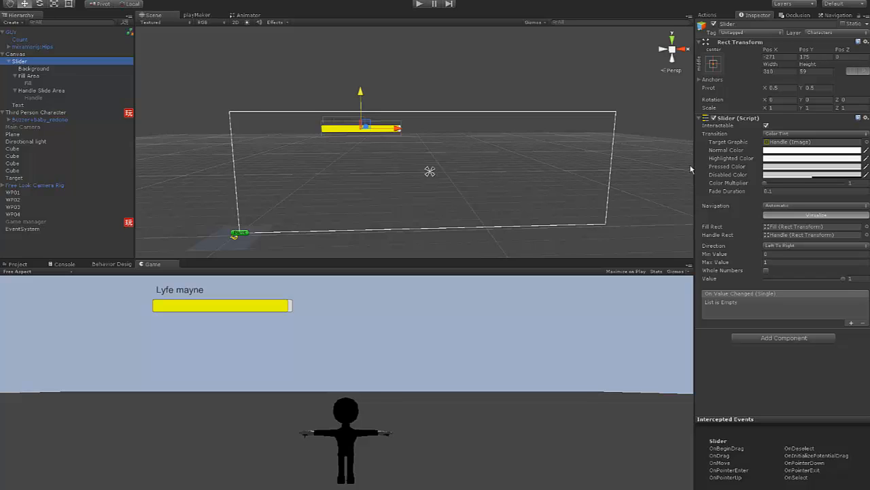
left_click(33, 76)
left_click(25, 63)
left_click(748, 262)
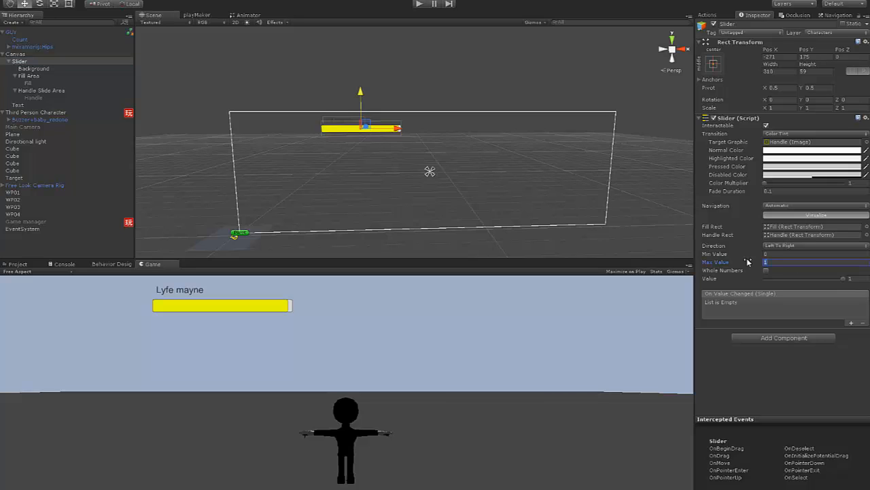
type("10")
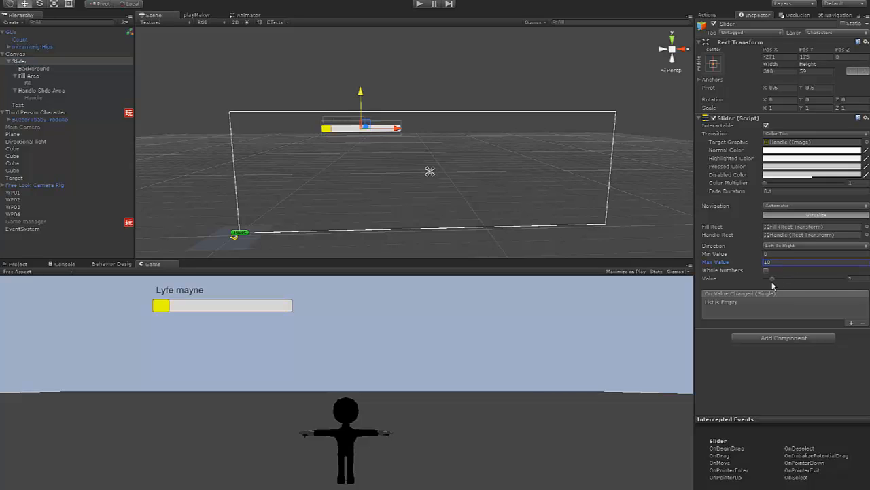
left_click(767, 270)
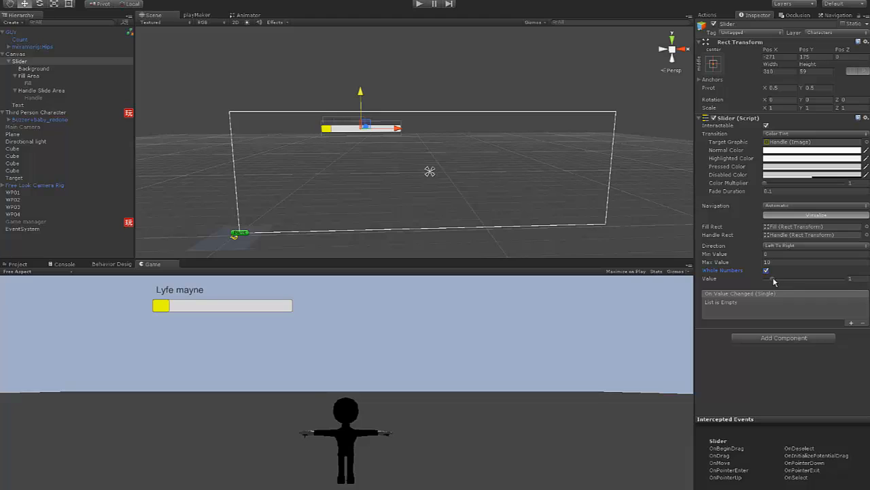
left_click_drag(773, 280, 843, 282)
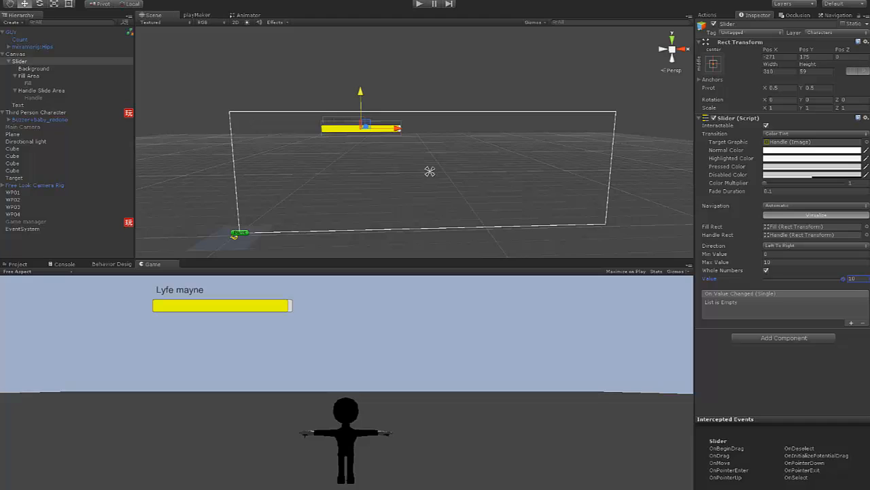
Add a PlayMaker FSM to the Slider object and name it "Set slider"
left_click(196, 15)
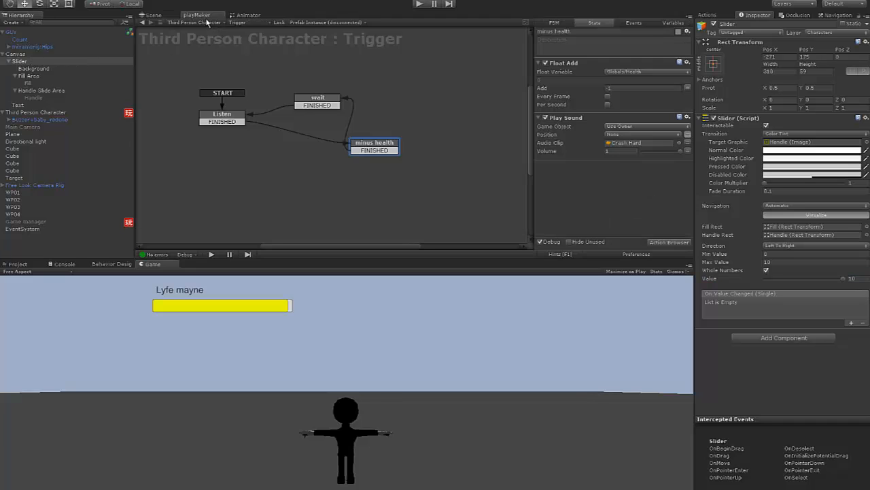
left_click(29, 70)
left_click(22, 62)
right_click(190, 80)
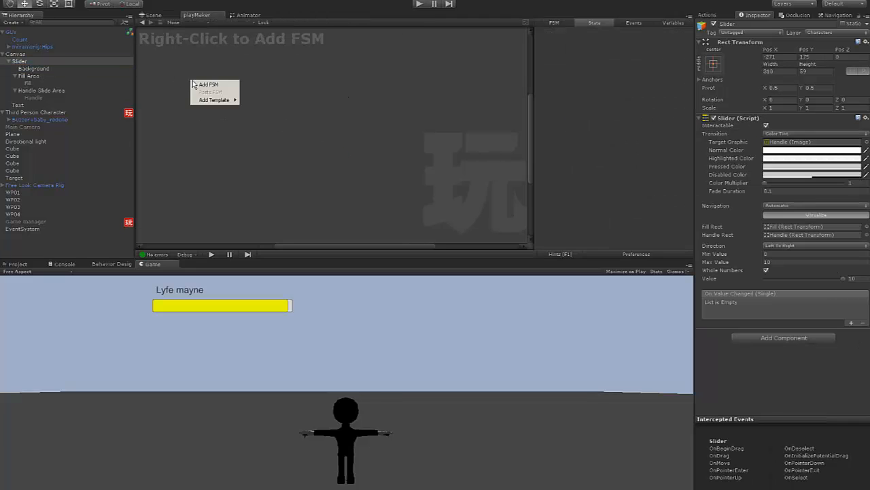
left_click(193, 85)
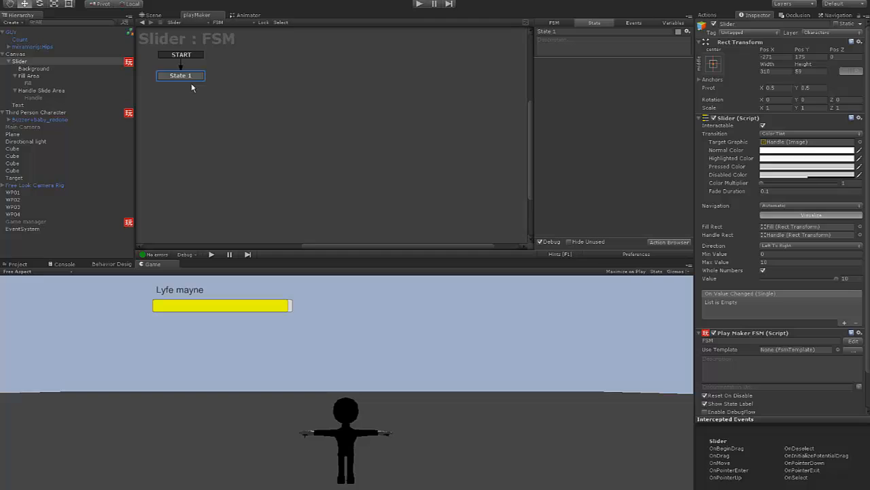
left_click(555, 23)
type("Set")
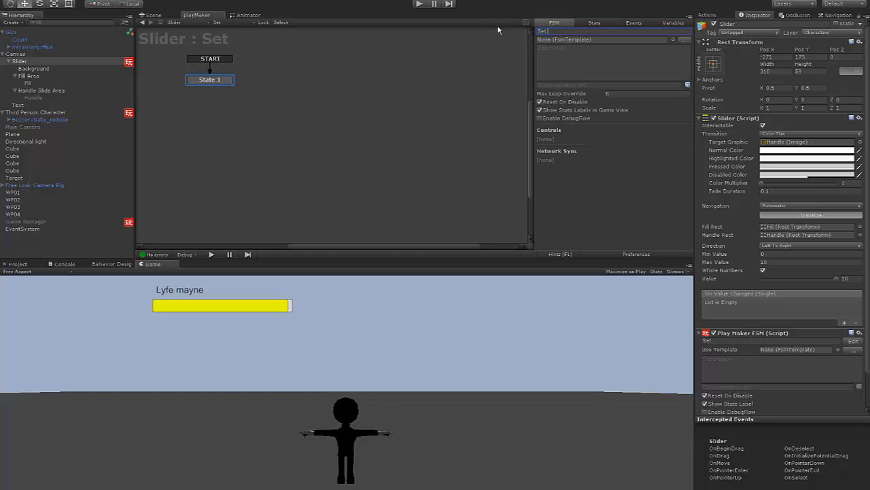
type(" slider")
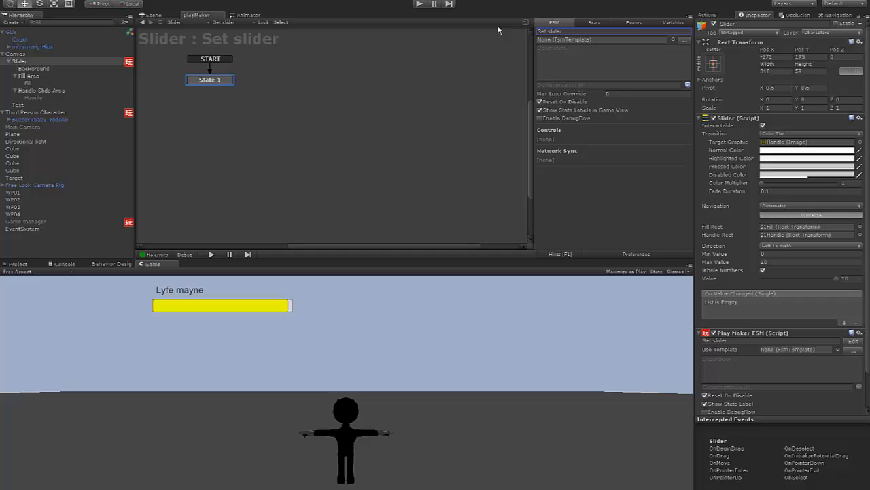
Select State 1 of the Set slider FSM and clear the action browser's filter to list all action categories
left_click(207, 80)
left_click(707, 15)
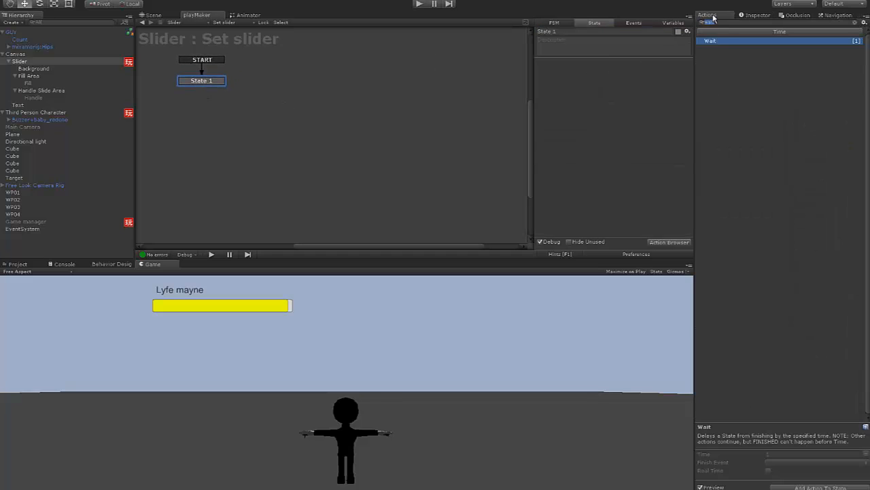
left_click(856, 23)
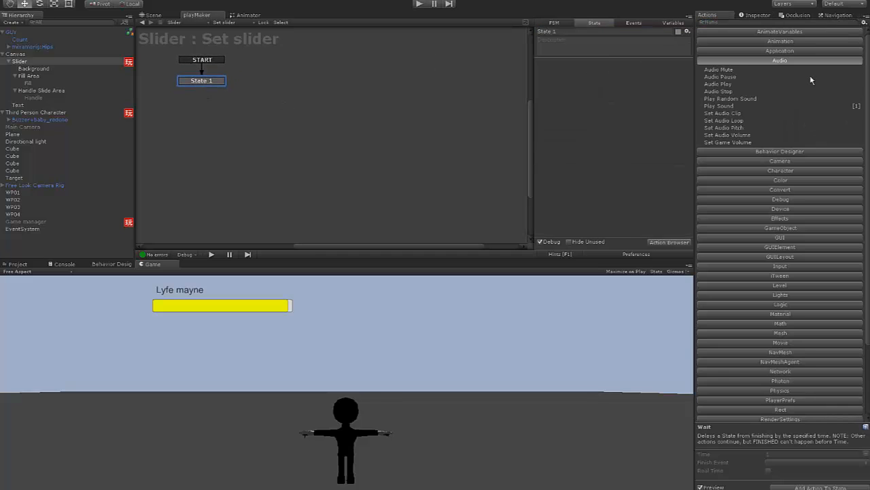
left_click(788, 60)
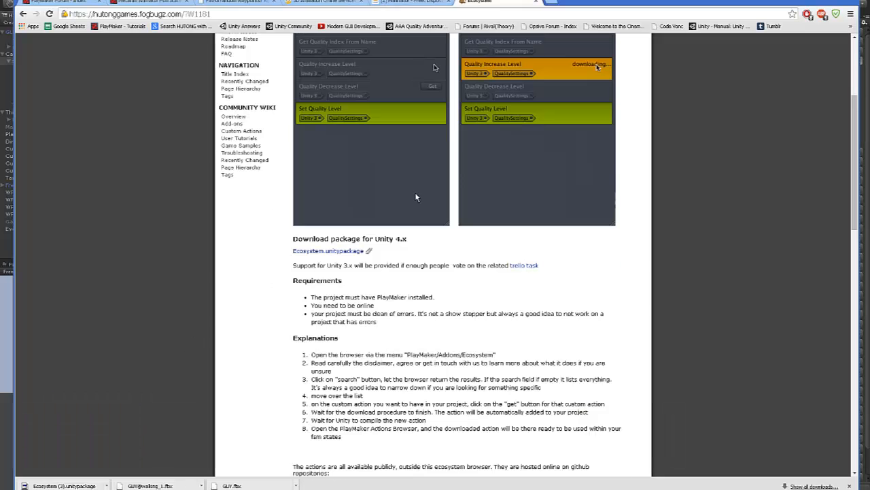
Review the PlayMaker Ecosystem wiki page in the web browser, including its download section, and close the page
scroll(416, 197, "up", 3)
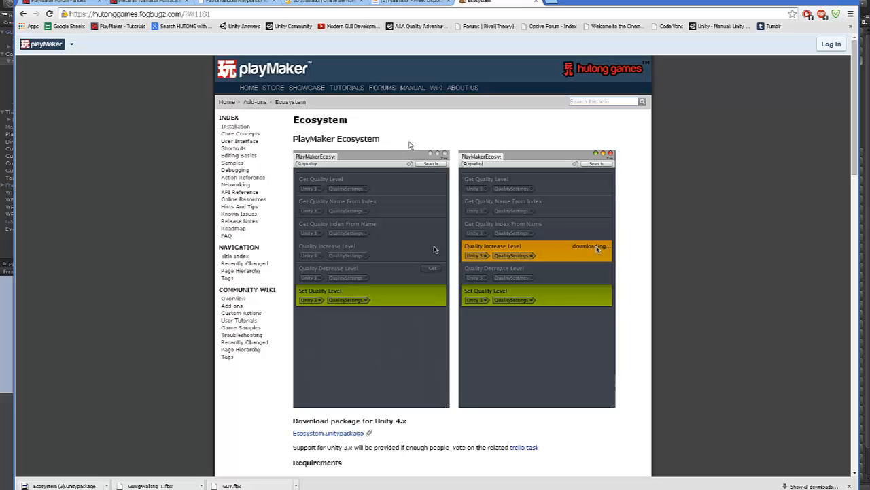
scroll(370, 216, "down", 1)
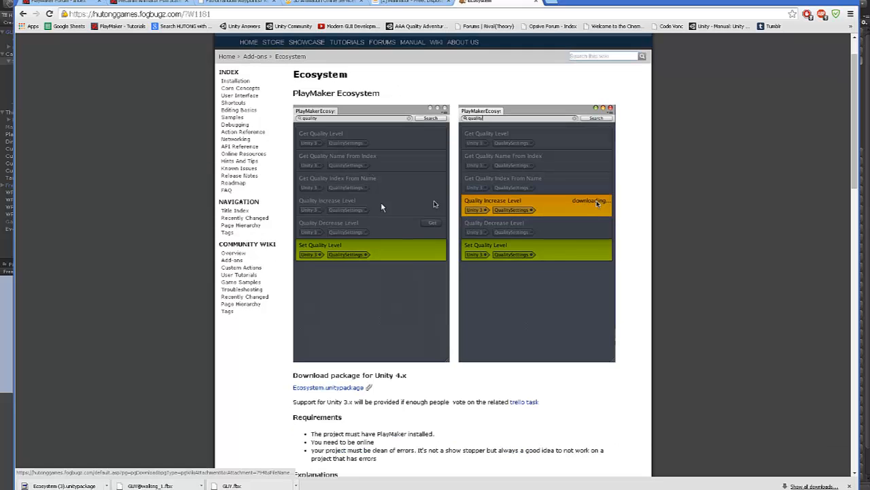
scroll(430, 213, "down", 1)
scroll(422, 220, "up", 2)
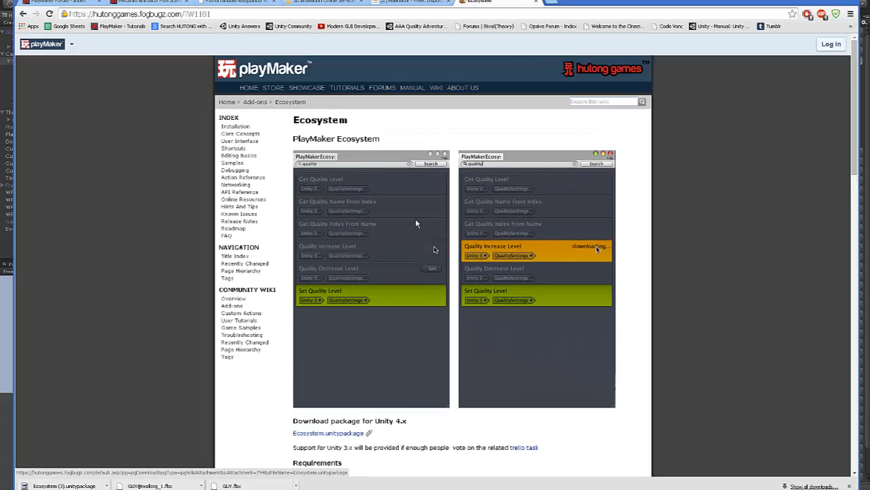
key("ctrl+w")
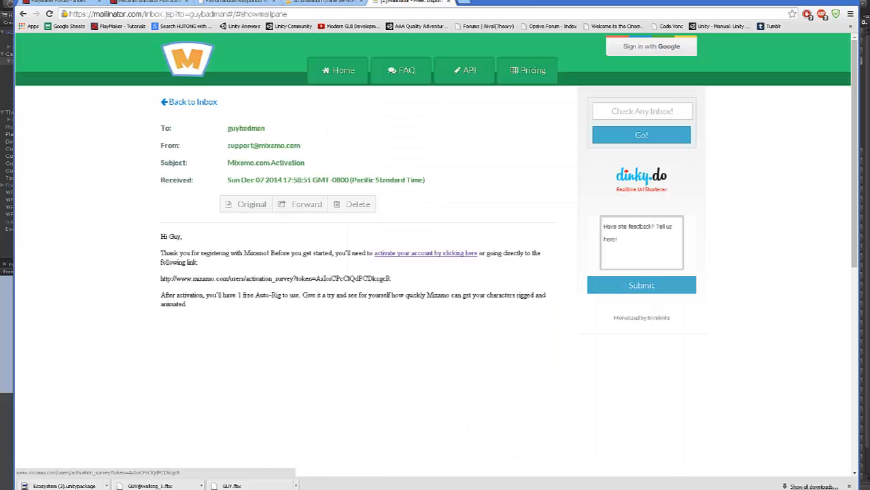
Switch back to Unity, open the PlayMaker Ecosystem browser past its disclaimer, and search it for "ugui"
left_click(79, 489)
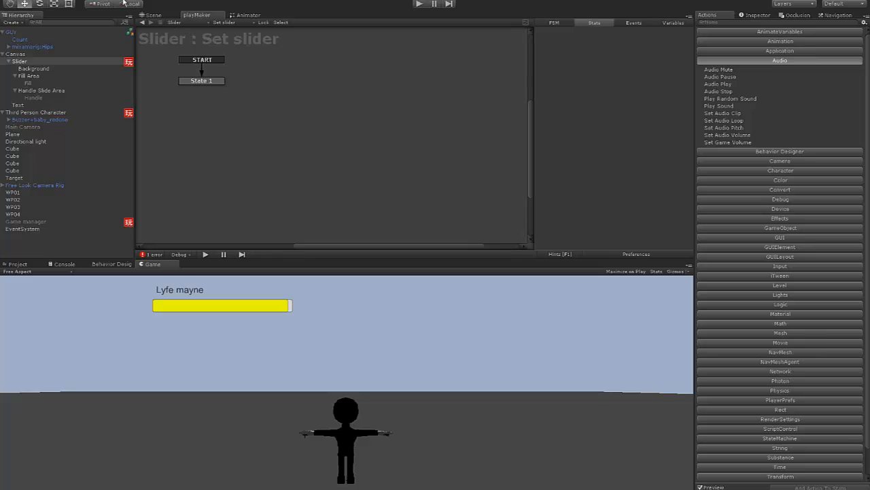
left_click(125, 1)
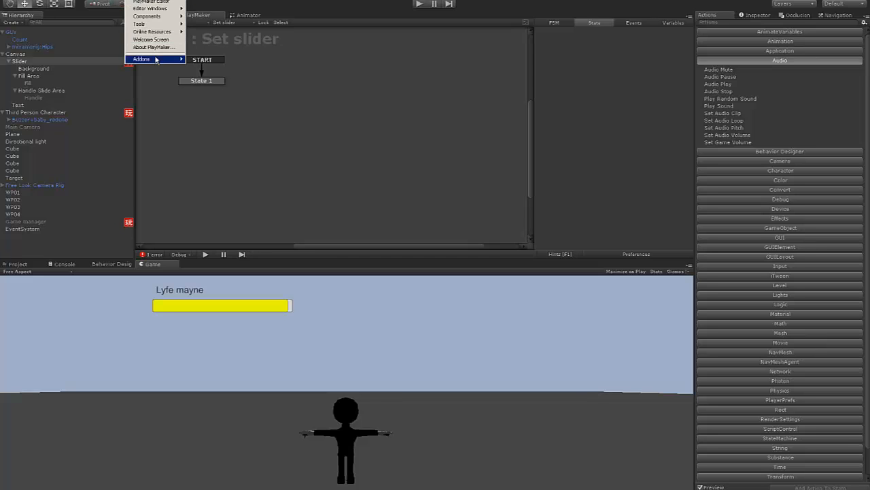
mouse_move(156, 60)
left_click(217, 59)
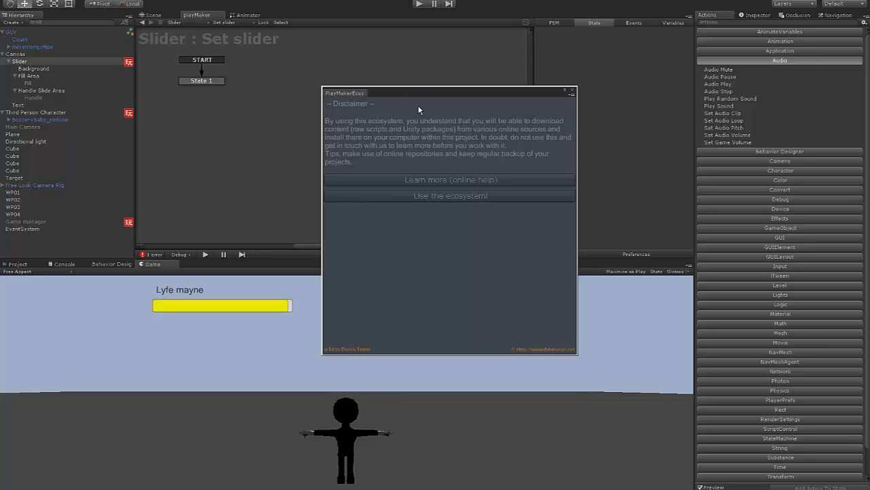
left_click(455, 198)
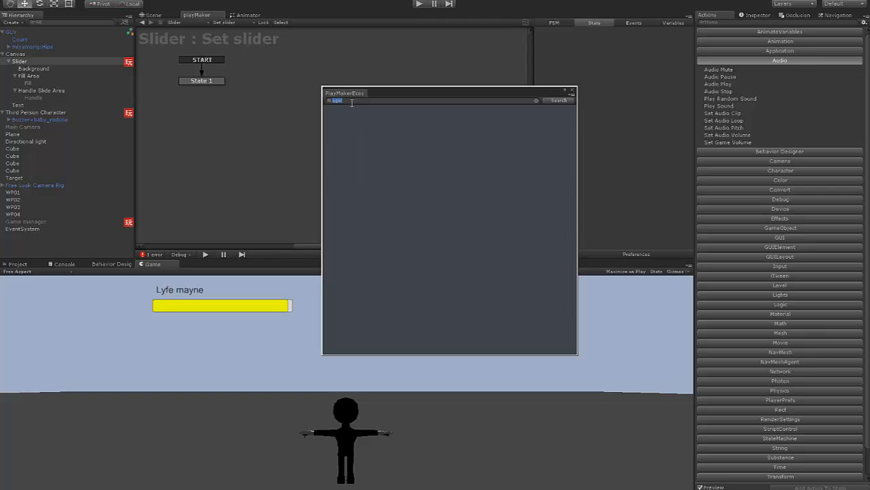
left_click(559, 100)
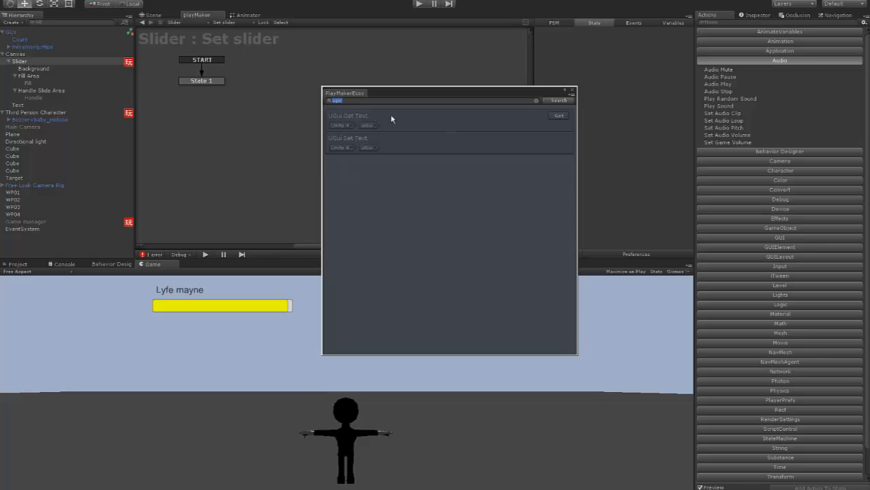
Search the Ecosystem for "slider" and look through the listed actions
left_click(557, 101)
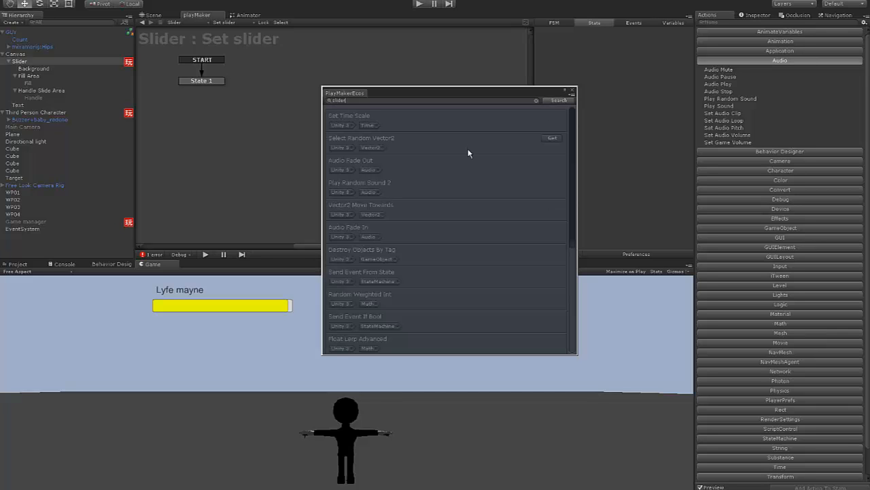
scroll(478, 199, "down", 5)
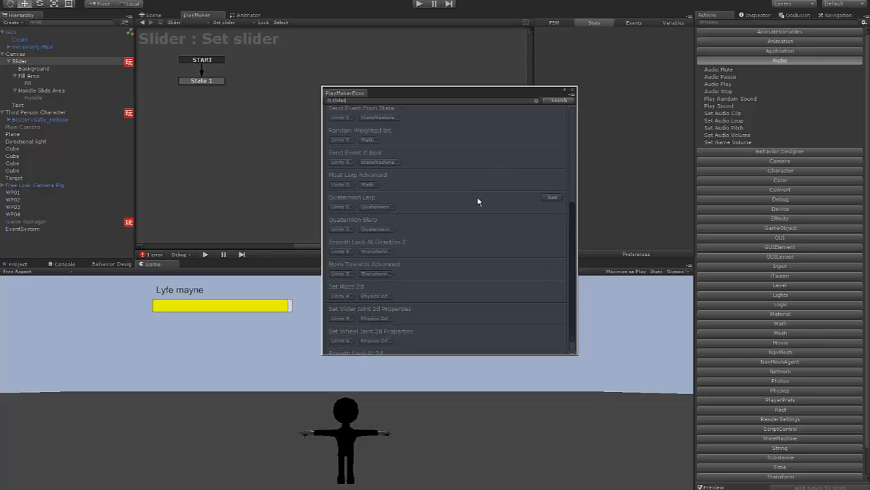
scroll(478, 201, "down", 1)
scroll(478, 199, "up", 6)
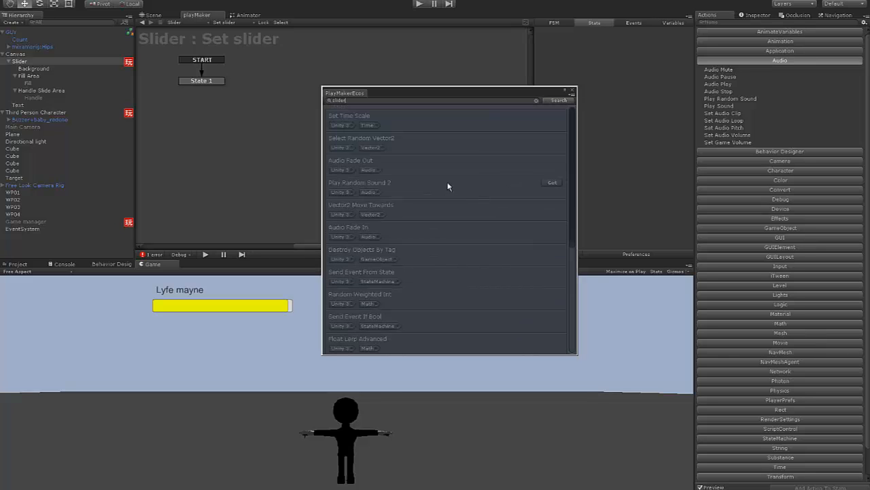
Search the Ecosystem for "ugui" and download the UGui Get Text and UGui Set Text actions
left_click(356, 100)
type("ugui")
left_click(555, 100)
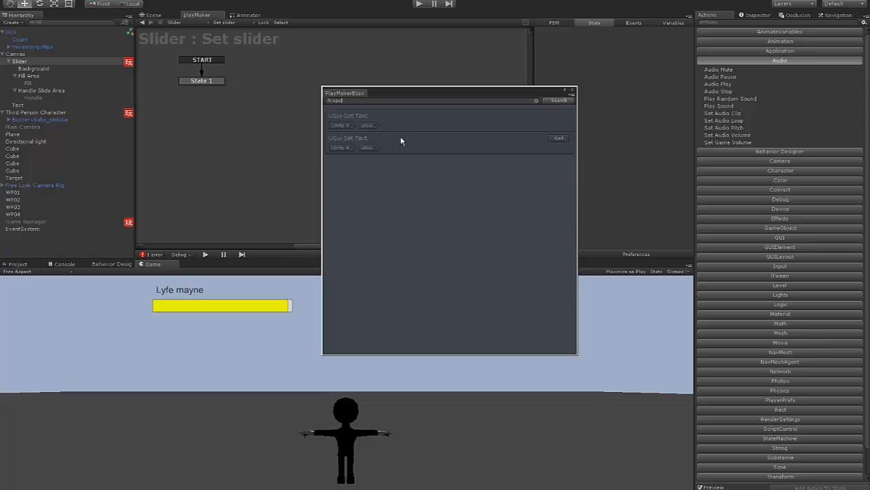
left_click(558, 117)
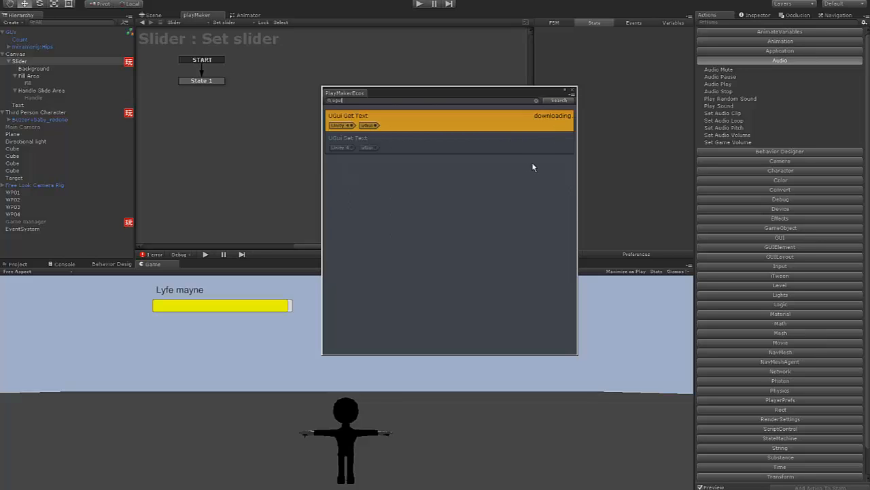
left_click(562, 140)
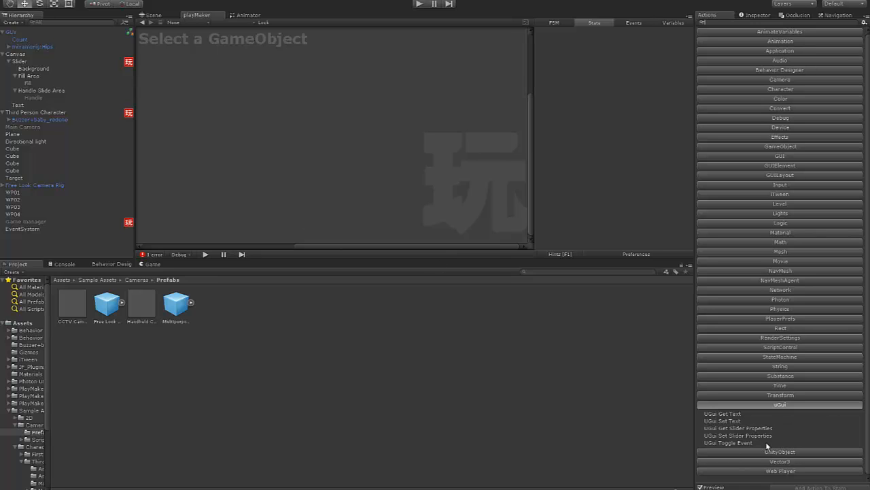
Add the UGui Set Slider Properties action to State 1 of the Slider's FSM
left_click(28, 62)
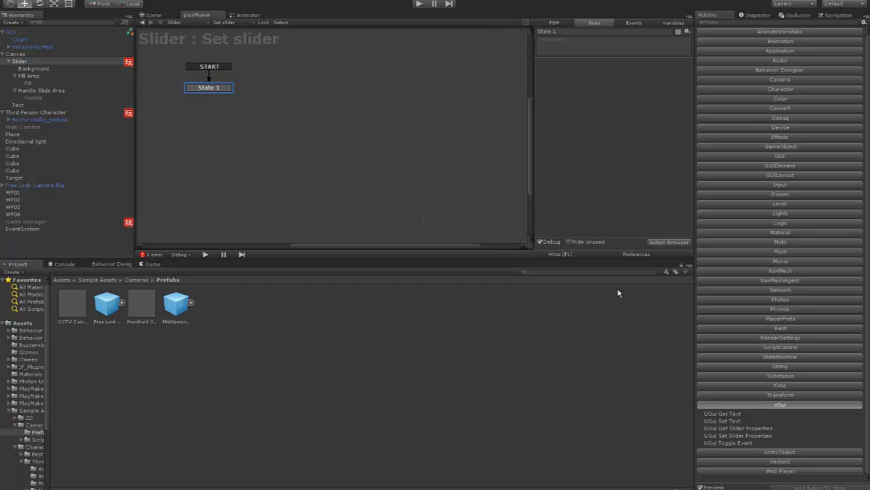
left_click(739, 435)
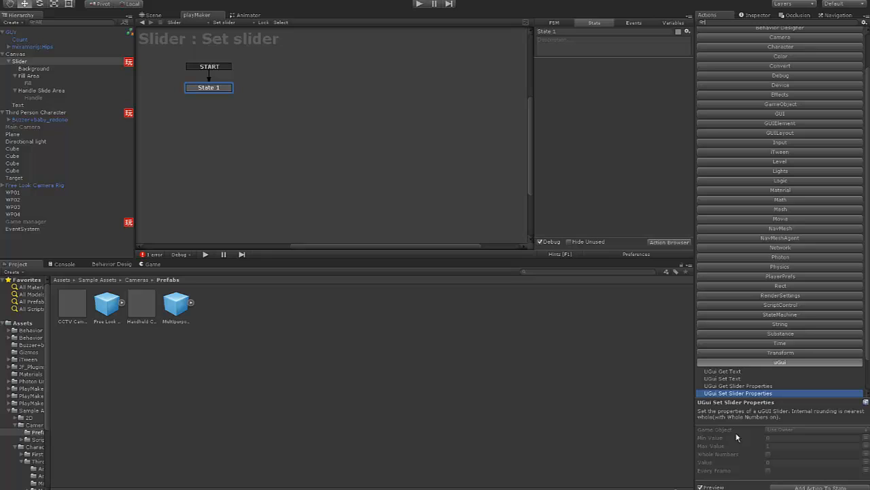
double_click(728, 394)
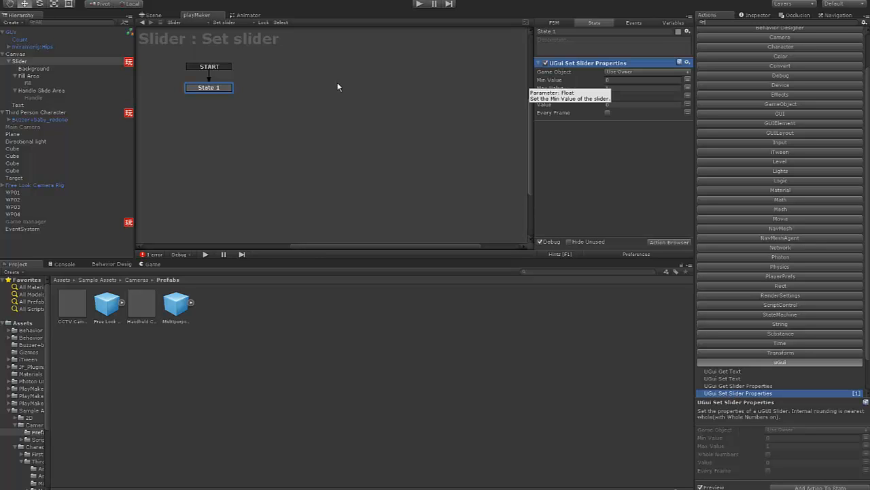
Link the slider action's Value to the global Health variable
left_click(687, 104)
left_click(626, 104)
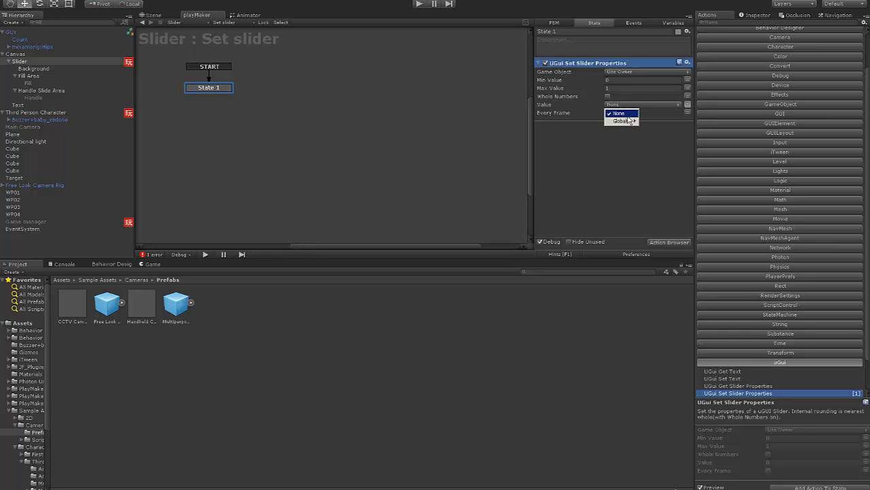
left_click(650, 121)
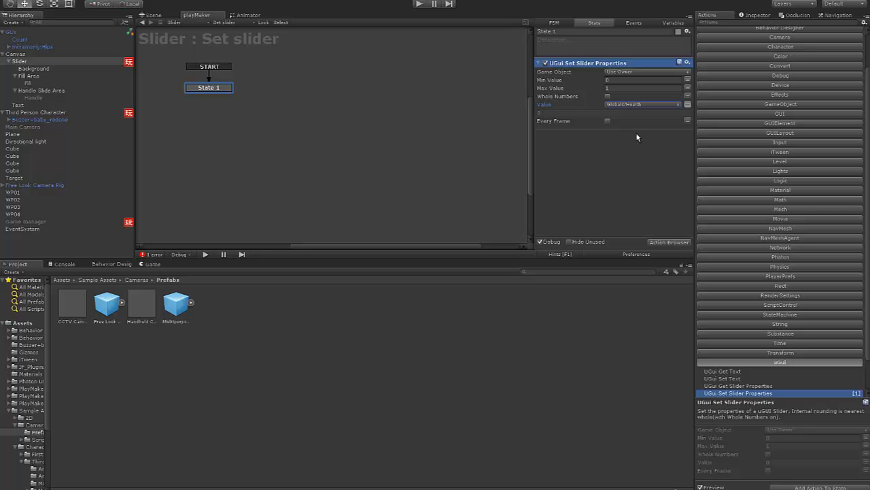
Set the slider action's Max Value to 10 and enable Every Frame
left_click(614, 88)
type("0")
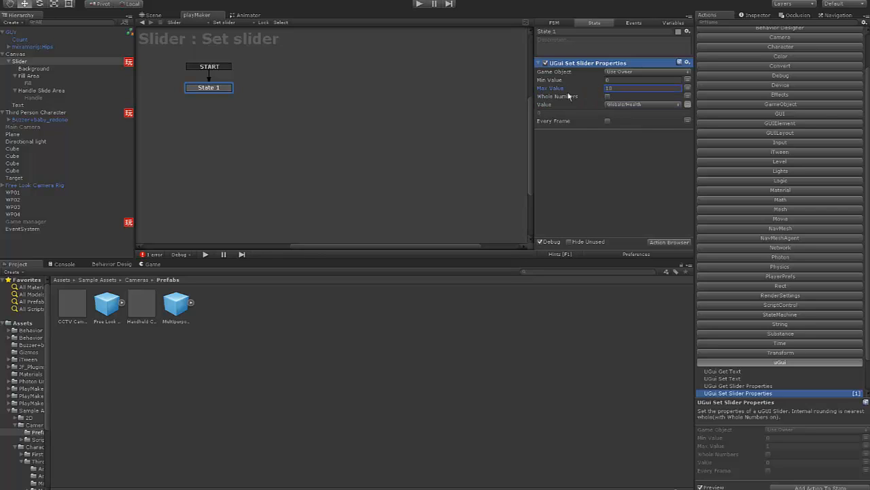
left_click(608, 121)
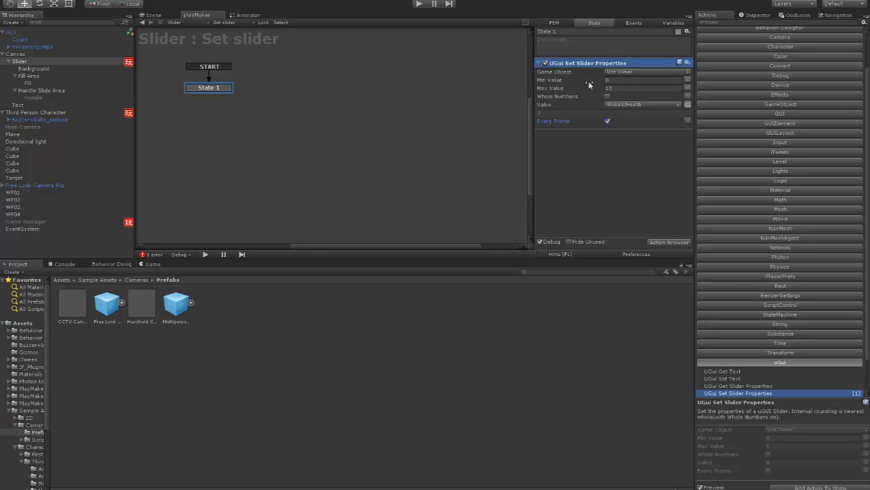
Check the Game view and clear all messages from the console
left_click(151, 265)
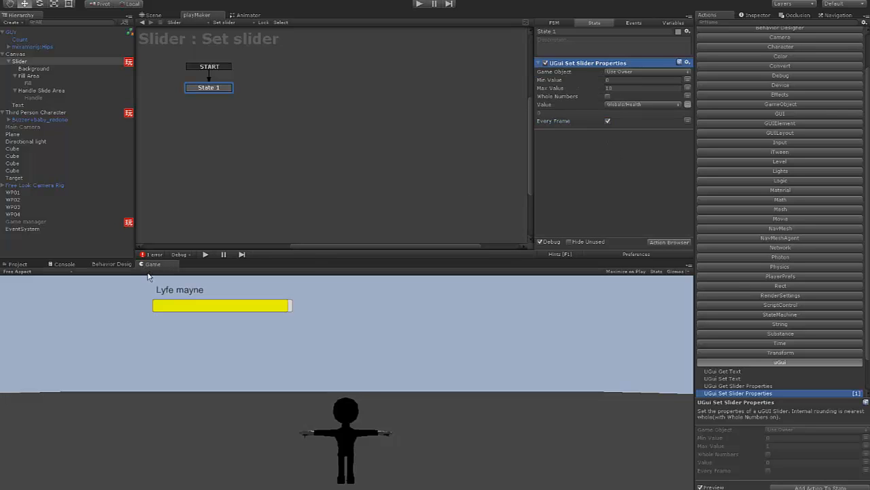
left_click(68, 264)
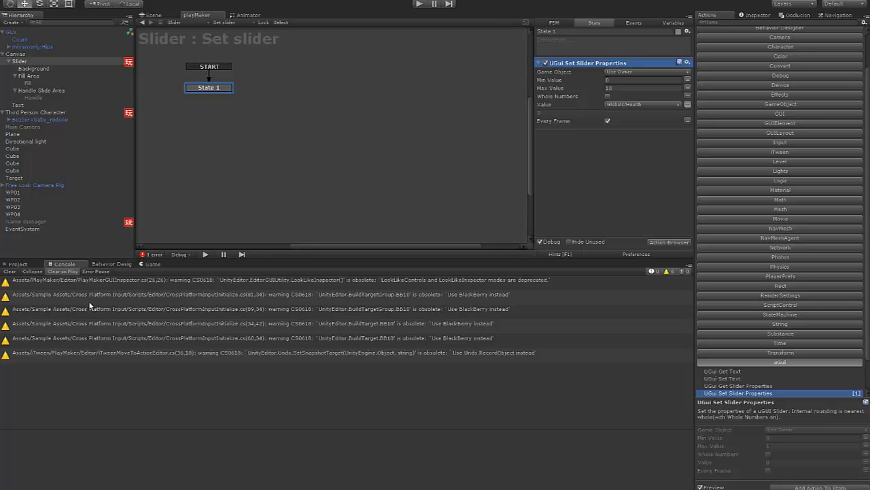
left_click(9, 271)
Trace the PlayMaker setup error to the Game manager's Set health state and delete its unconnected FINISHED transition
left_click(151, 254)
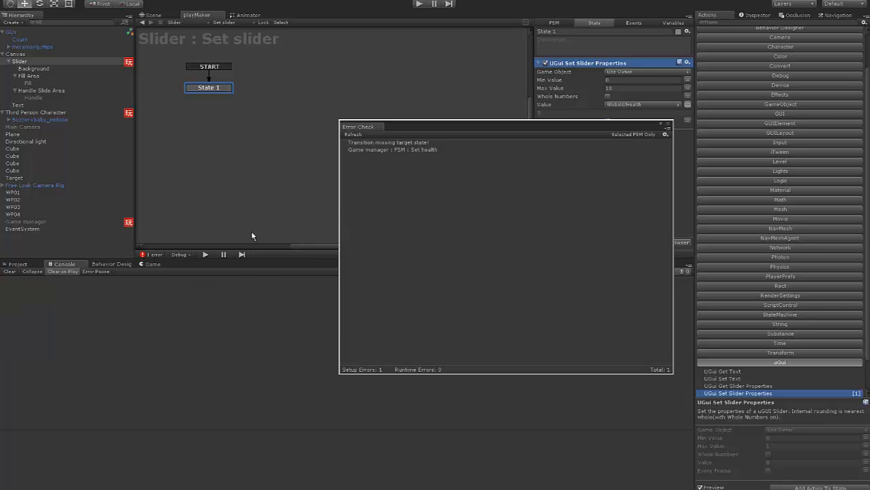
left_click(424, 150)
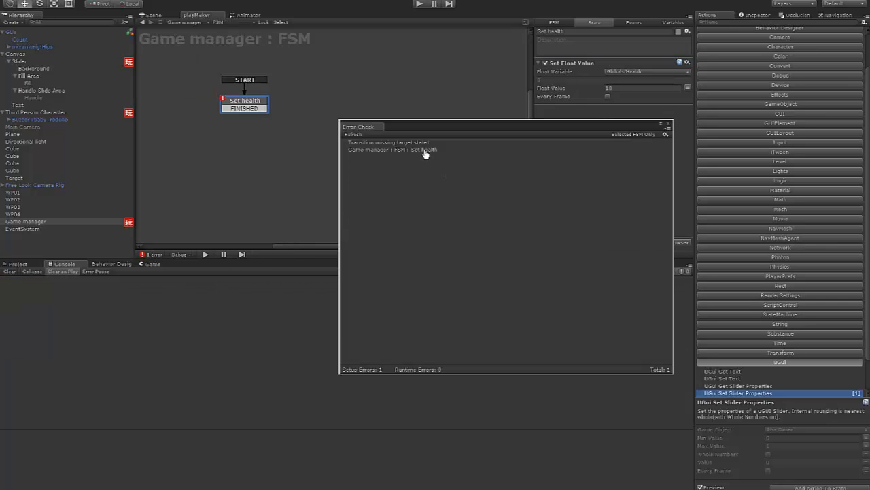
left_click(671, 124)
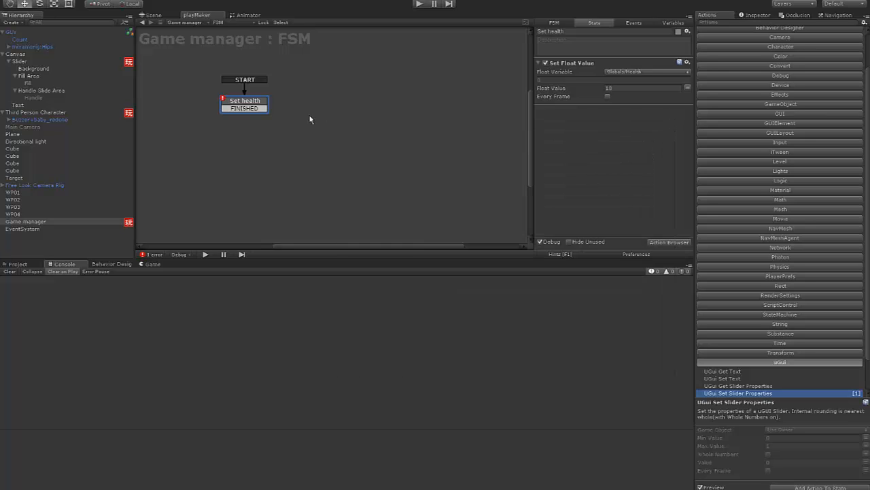
left_click(265, 107)
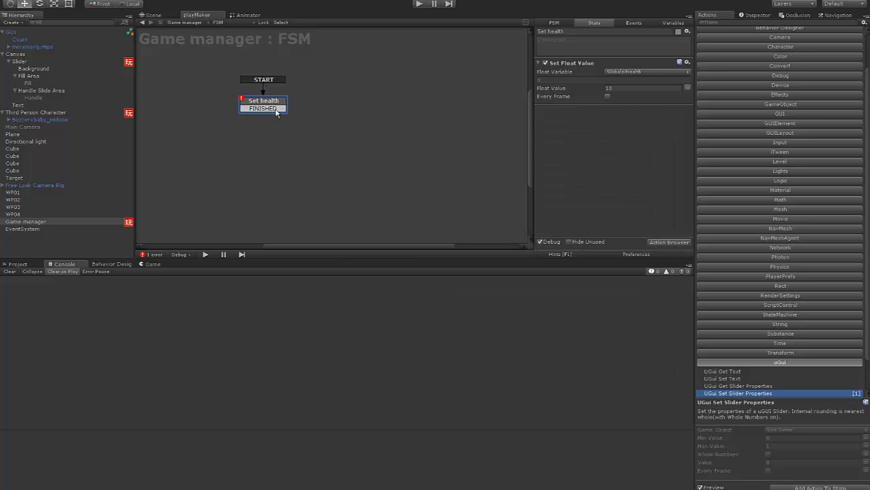
right_click(275, 110)
left_click(298, 200)
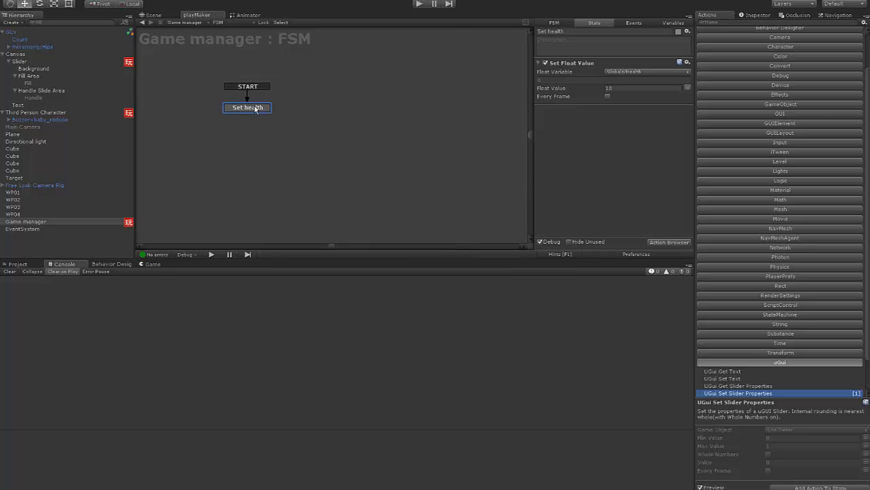
Bring back the Game view and reopen State 1 of the Slider's Set slider FSM
left_click(18, 263)
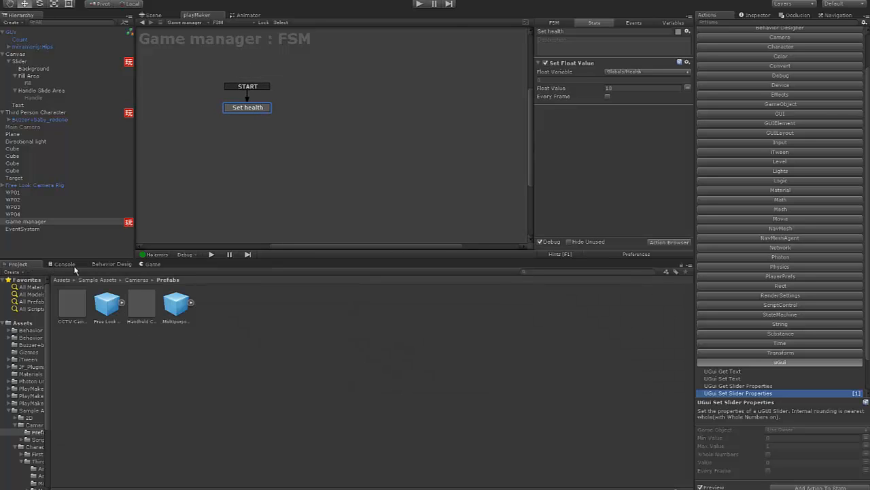
left_click(148, 264)
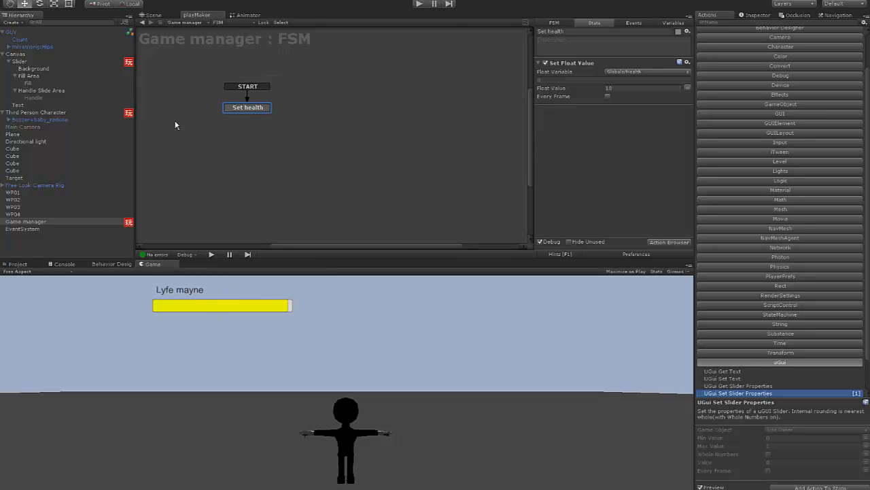
left_click(19, 62)
left_click(226, 86)
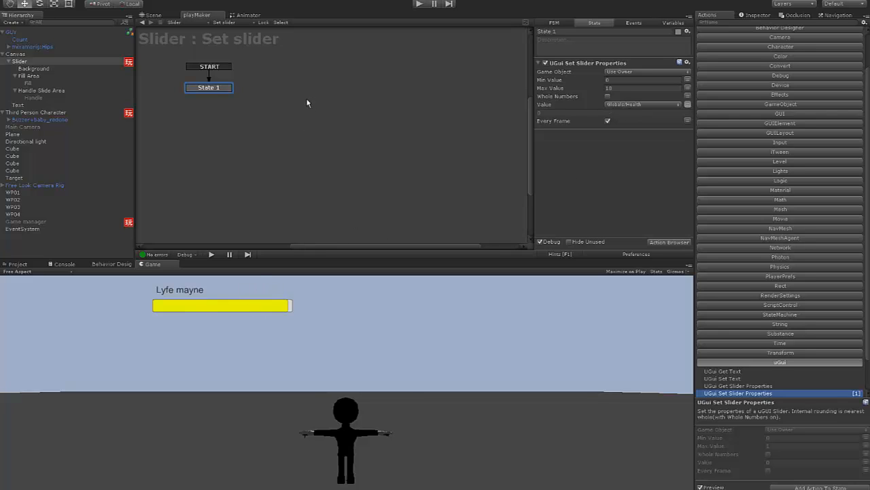
Play-test the scene, walk the character around to check the health slider, and stop the game
left_click(419, 4)
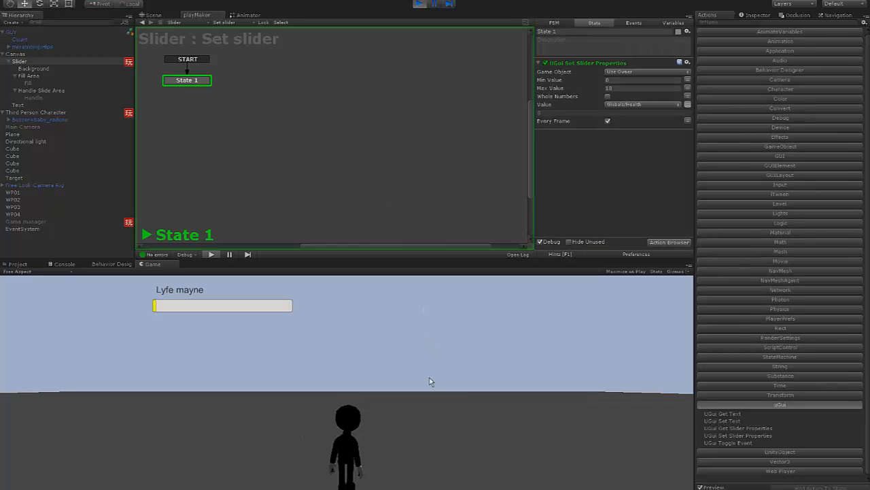
key("w")
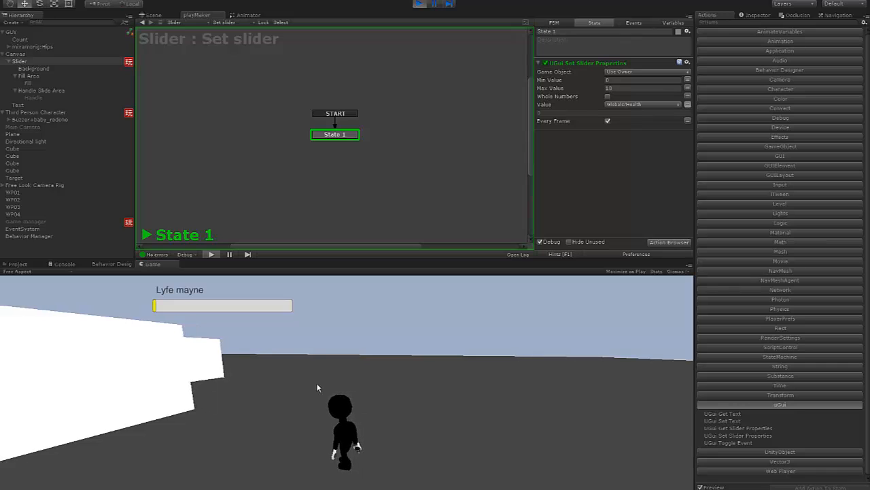
key("ctrl+p")
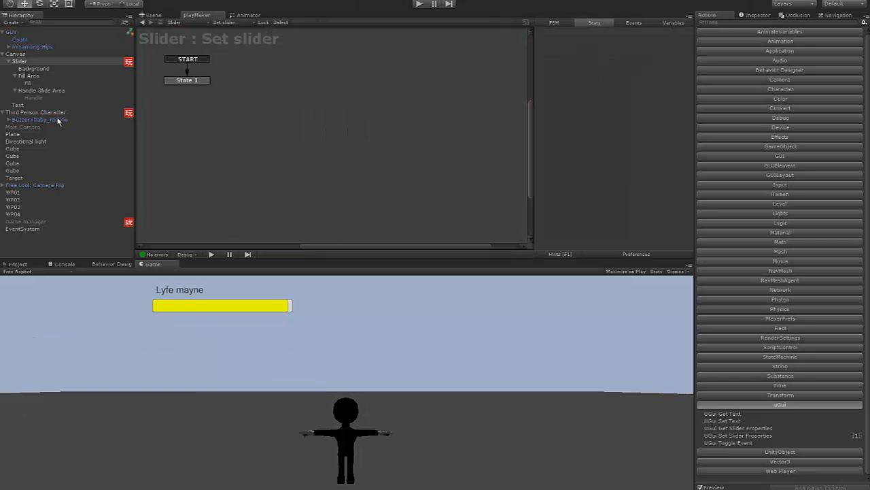
Activate the Game manager object, play-test the health slider again, and stop the game
left_click(31, 222)
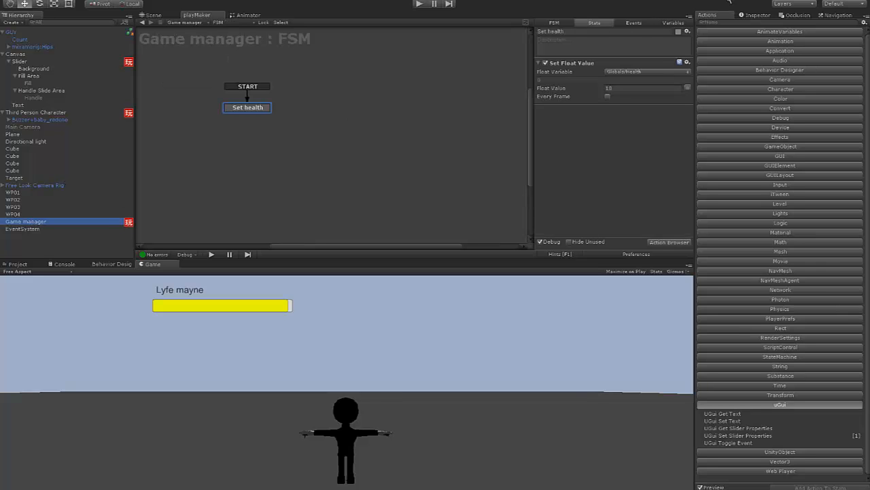
left_click(756, 15)
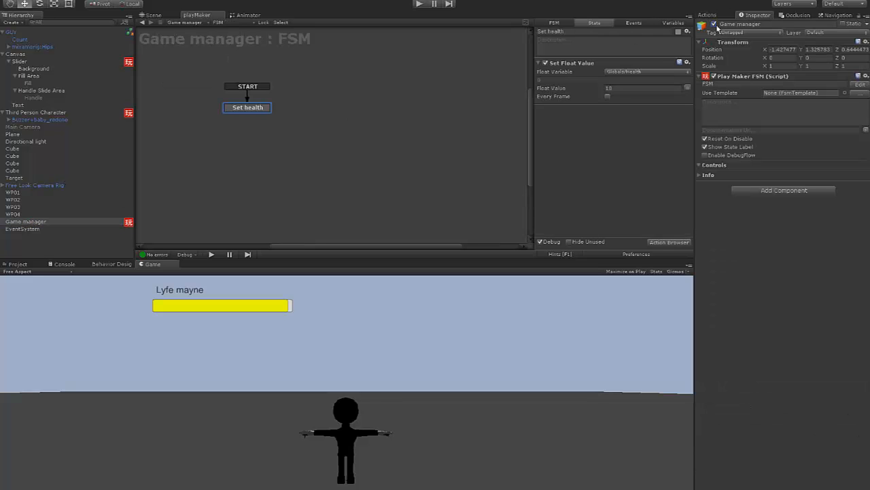
left_click(419, 4)
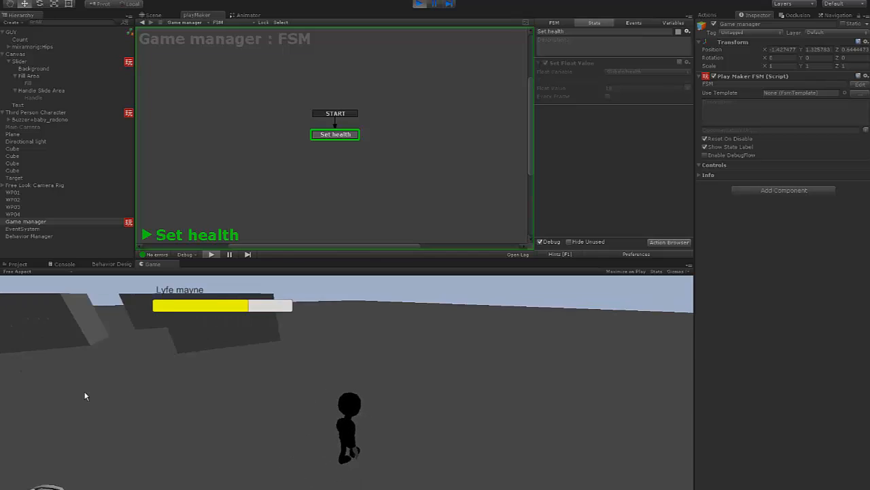
key("ctrl+p")
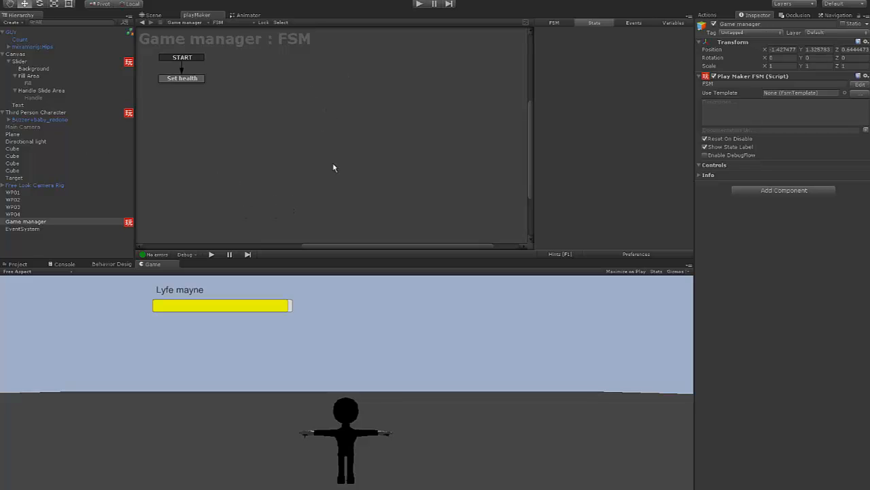
Switch to the Scene view and examine GUY and the Third Person Character's head and face up close
left_click(16, 54)
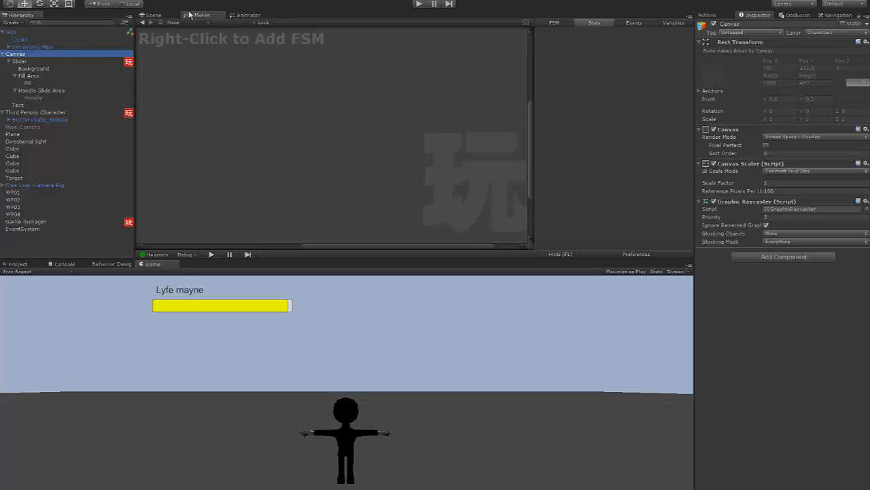
left_click(155, 15)
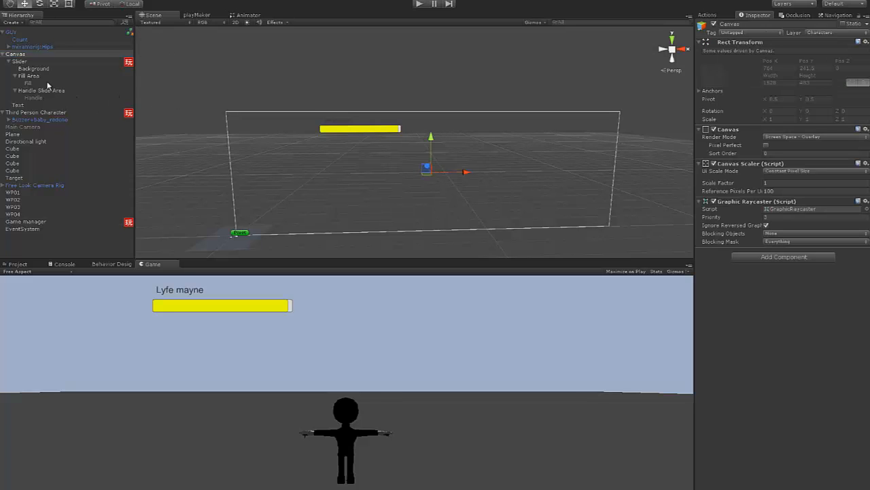
left_click(11, 33)
key("f")
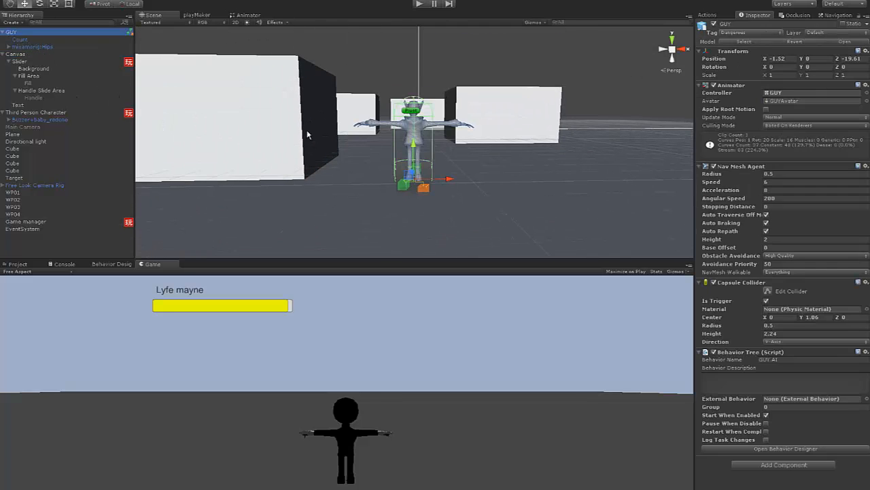
left_click(38, 112)
key("f")
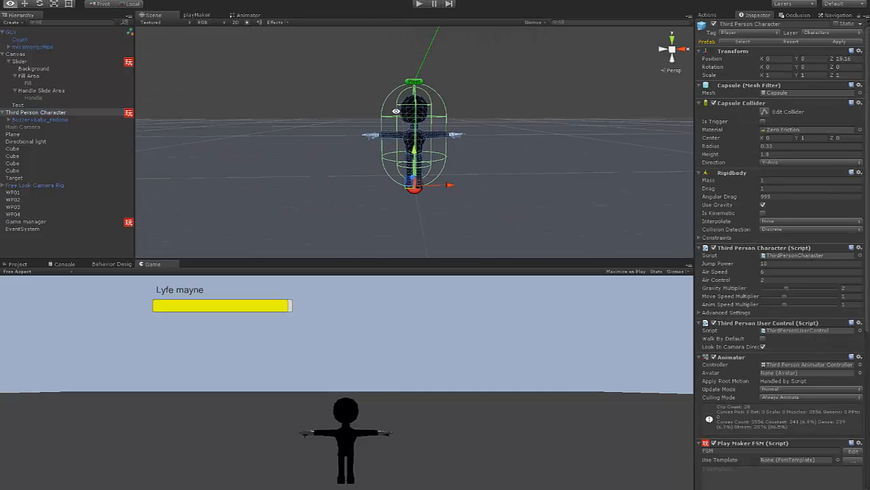
left_click_drag(272, 123, 468, 138, "alt")
scroll(297, 141, "up", 10)
left_click_drag(368, 149, 458, 133, "alt")
scroll(353, 132, "down", 4)
scroll(458, 134, "up", 3)
middle_click_drag(458, 132, 480, 121)
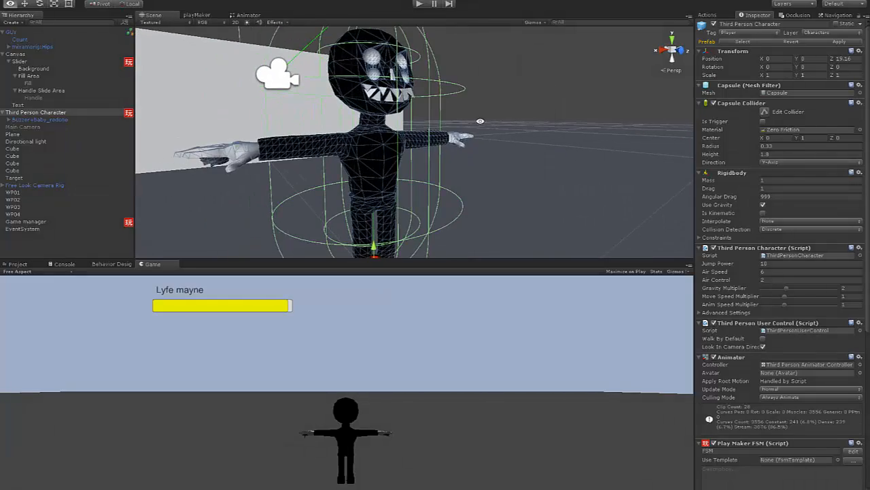
left_click_drag(480, 121, 428, 117, "alt")
Expand the Third Person Character's bone hierarchy through spine, neck and head, and frame mixamorig:HeadTop_End in the Scene view
left_click(9, 119)
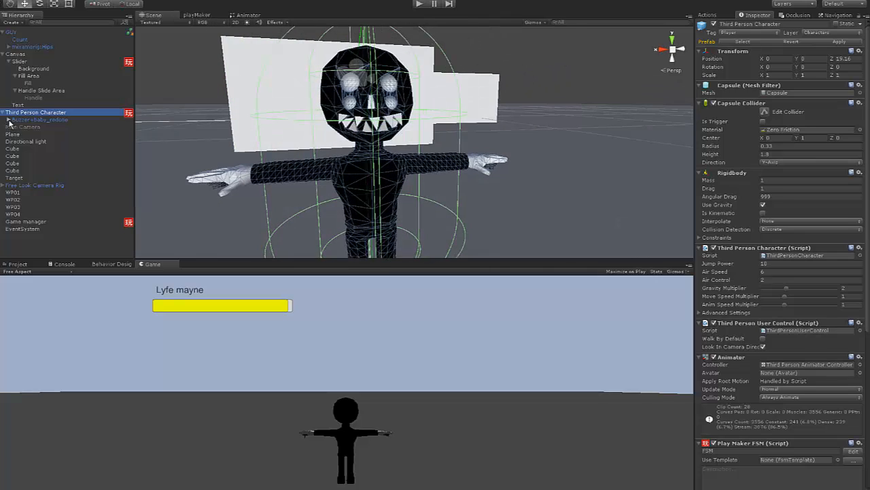
left_click(15, 134)
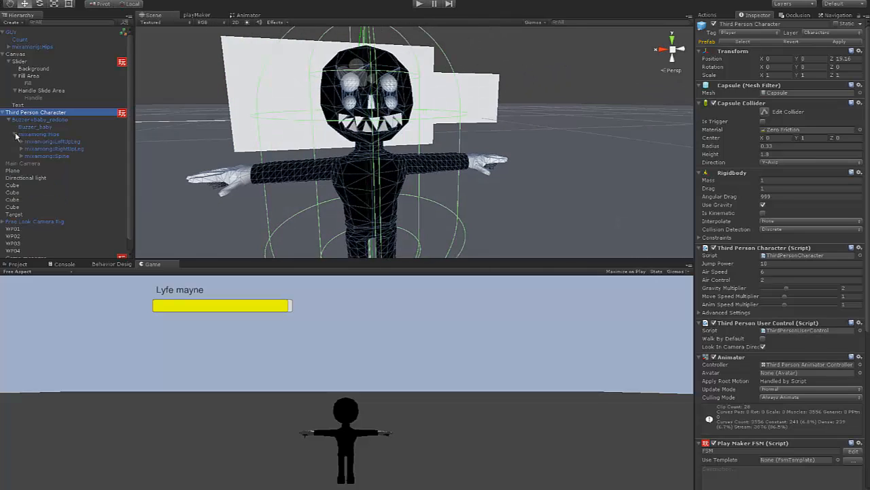
left_click(22, 144)
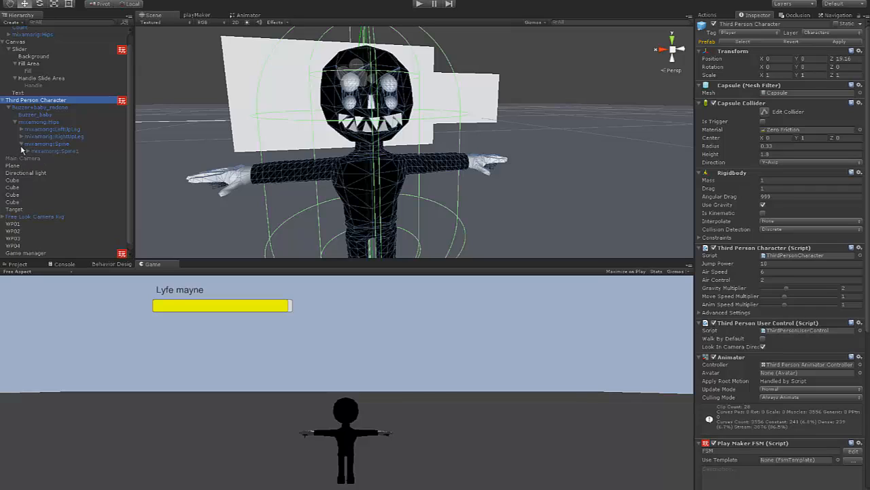
left_click(28, 152)
left_click(34, 158)
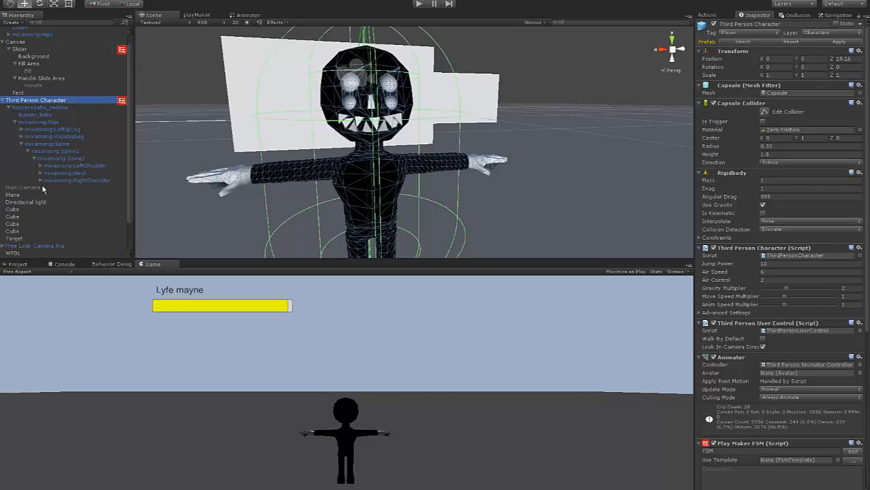
left_click(42, 174)
left_click(47, 181)
left_click(72, 180)
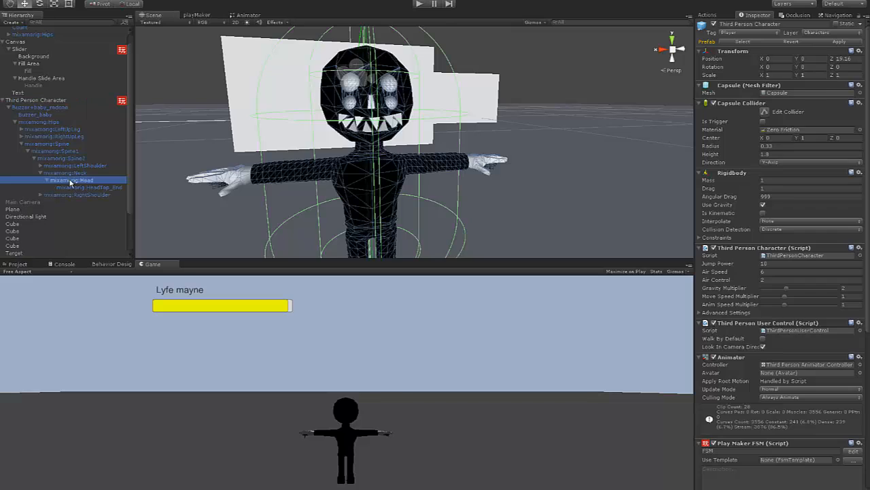
left_click(75, 188)
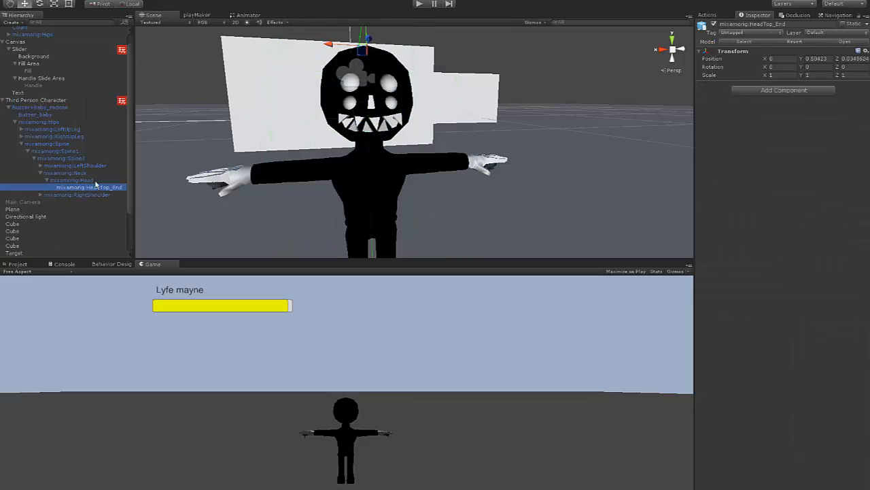
left_click_drag(357, 139, 442, 144, "alt")
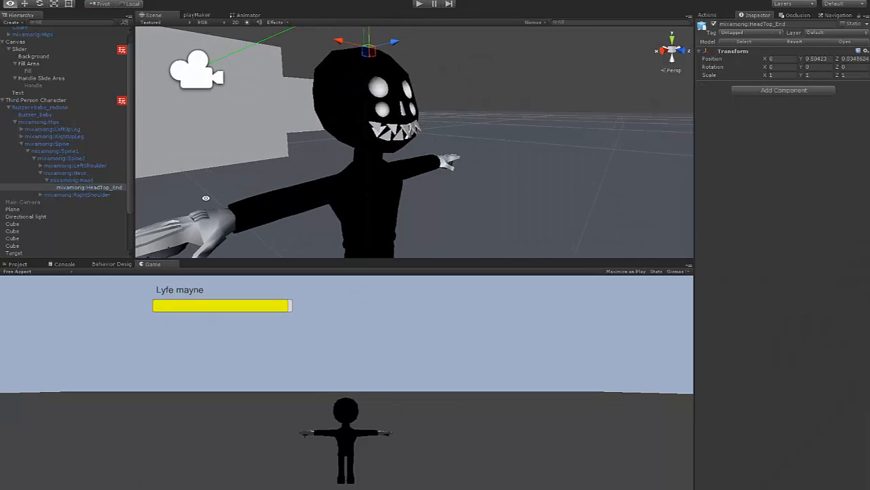
double_click(106, 188)
Create an empty GameObject named "Shoioter" and parent it under mixamorig:HeadTop_End
right_click_drag(292, 136, 585, 147, "alt")
left_click_drag(544, 144, 469, 134, "alt")
left_click(66, 0)
left_click(65, 6)
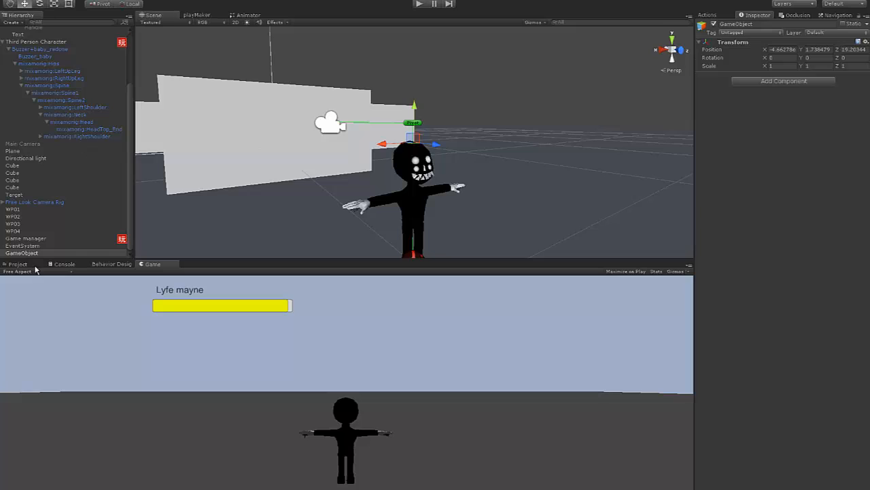
left_click(22, 254)
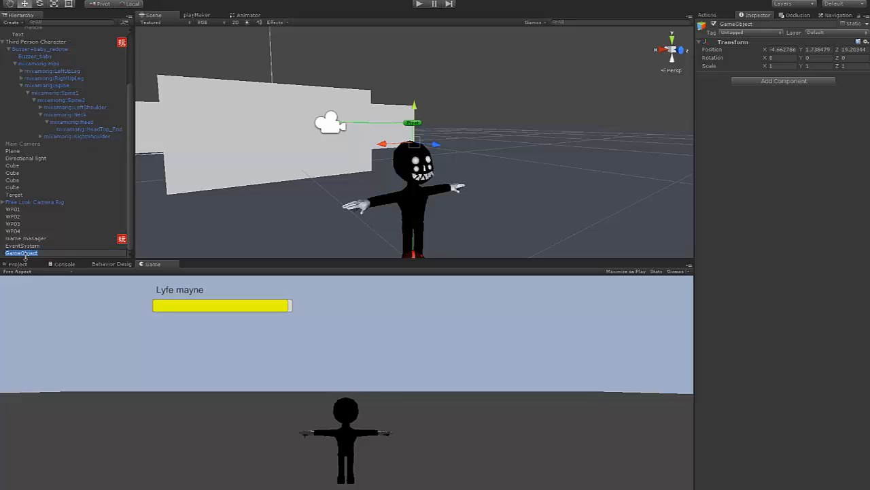
type("SN")
key("Return")
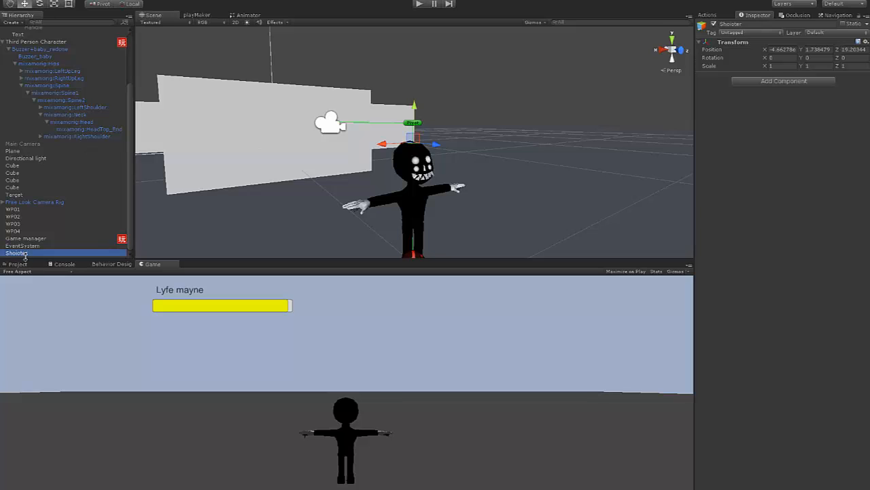
left_click_drag(27, 254, 78, 130)
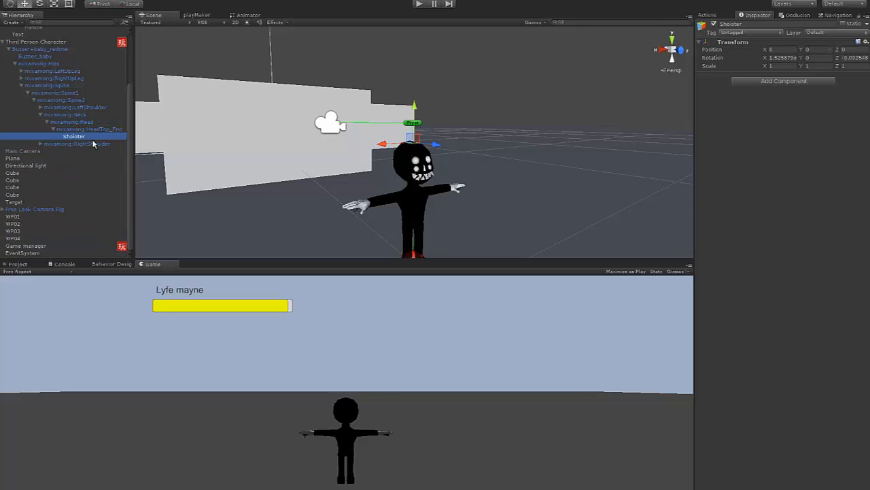
Move the Shoioter object down and forward to the character's face, at about Y -0.234 and Z 0.159
left_click_drag(484, 185, 528, 161, "alt")
left_click_drag(416, 107, 352, 168)
scroll(489, 165, "up", 3)
scroll(352, 168, "up", 3)
left_click_drag(517, 160, 498, 128, "alt")
left_click_drag(412, 129, 378, 181)
left_click_drag(382, 184, 521, 159)
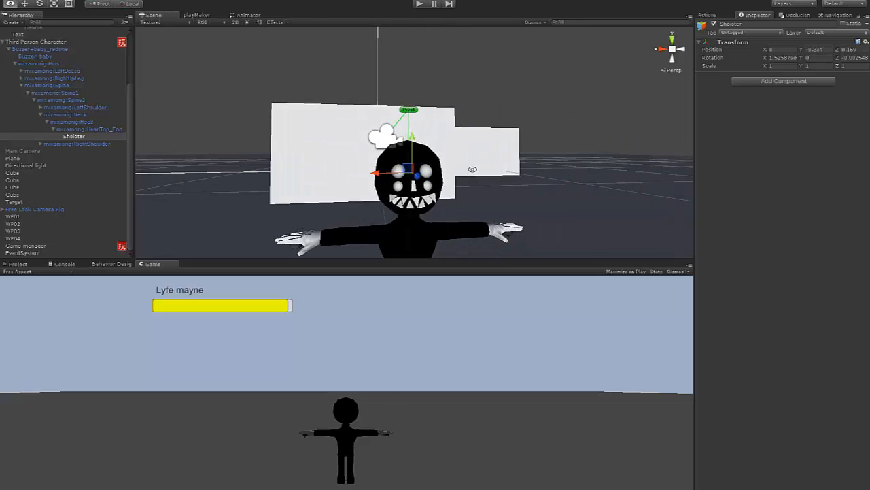
left_click_drag(436, 172, 153, 190, "alt")
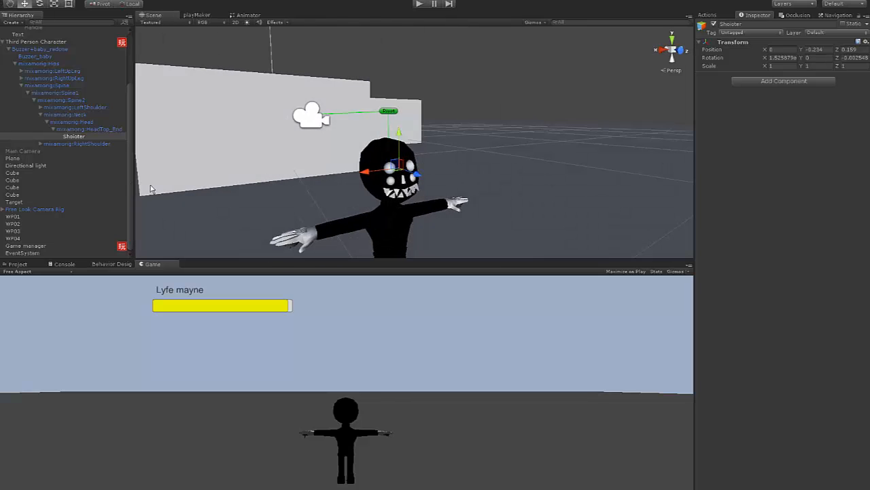
Rename the Shoioter object as "Shooter"
left_click(77, 138)
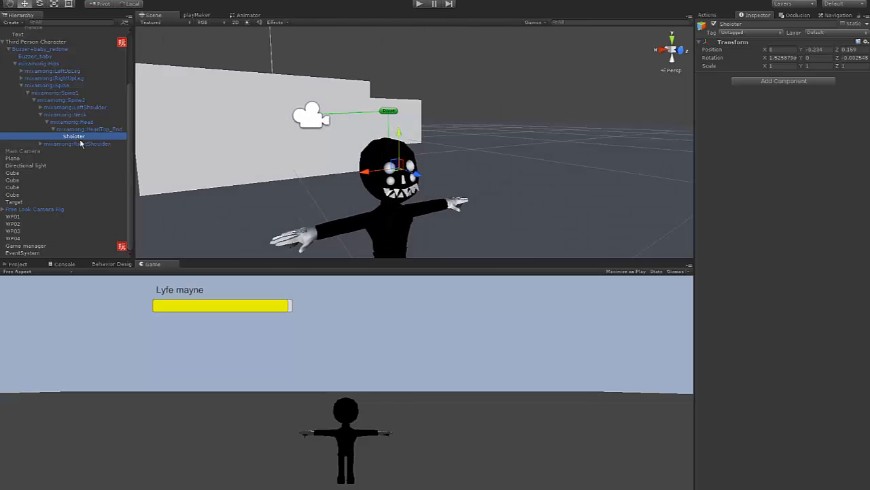
left_click(80, 138)
type("Shoot")
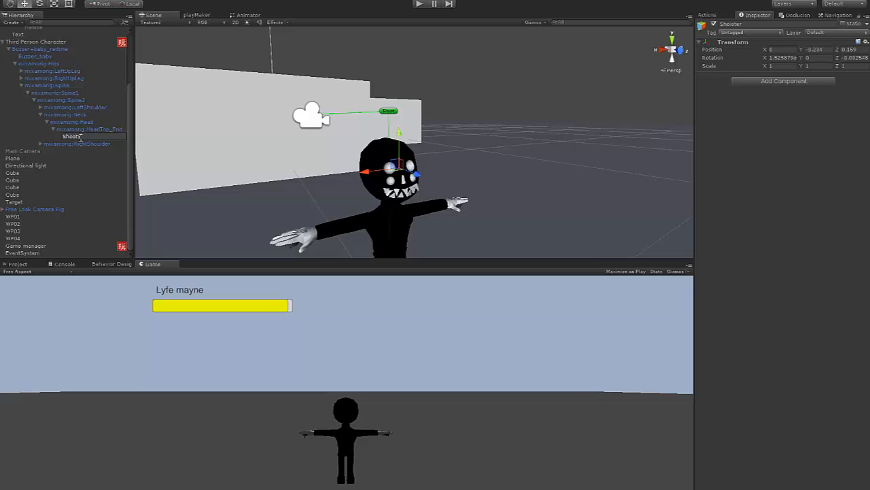
type("er")
key("Return")
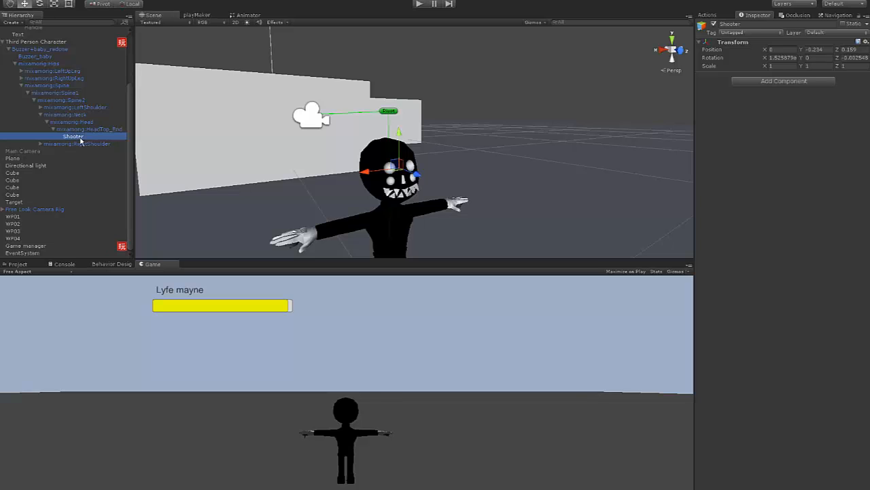
Show the project's root Assets folder and create a 3D sphere near the character's head
left_click_drag(321, 157, 427, 153, "alt")
right_click_drag(427, 153, 396, 168, "alt")
left_click_drag(396, 167, 452, 167, "alt")
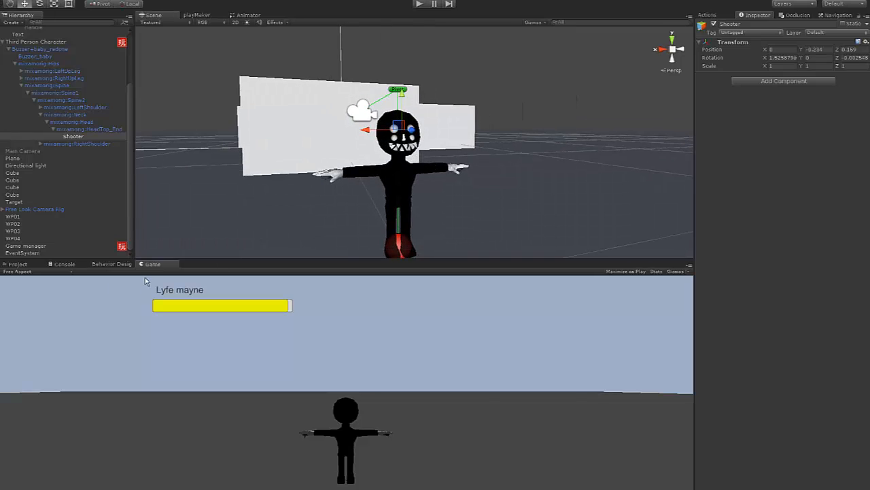
left_click(18, 264)
left_click(64, 280)
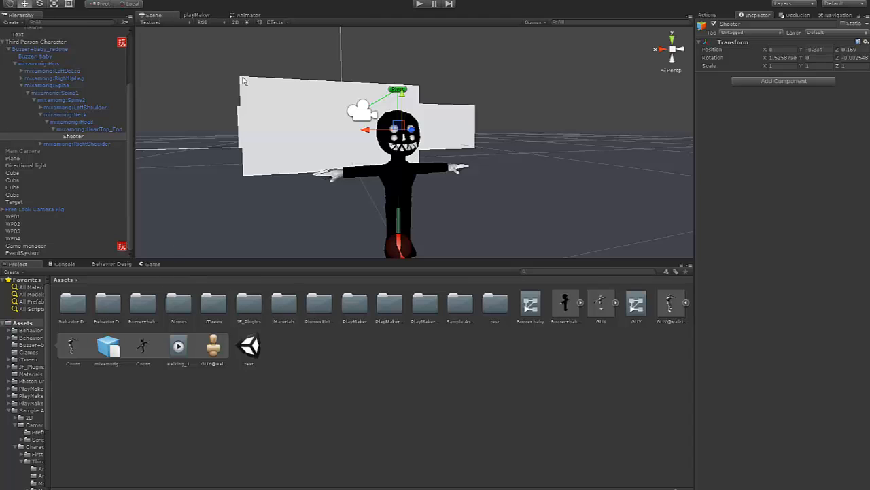
scroll(387, 137, "down", 2)
left_click_drag(387, 137, 412, 140, "alt")
left_click(60, 0)
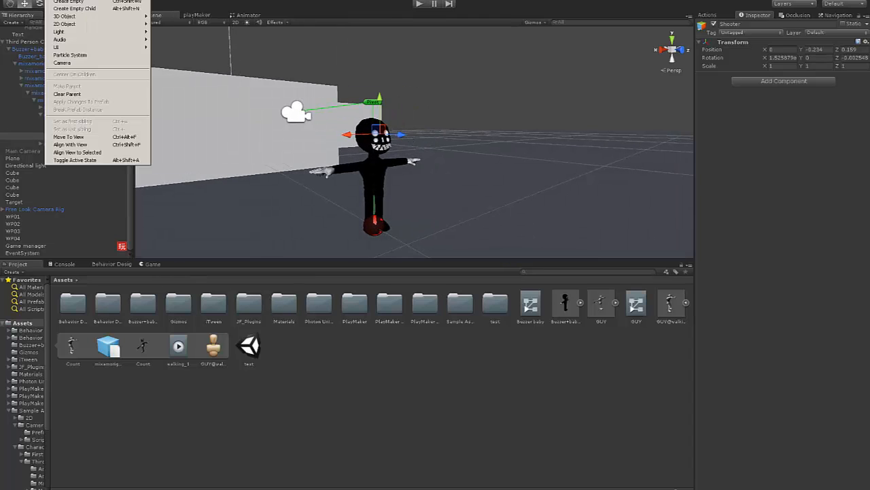
mouse_move(72, 19)
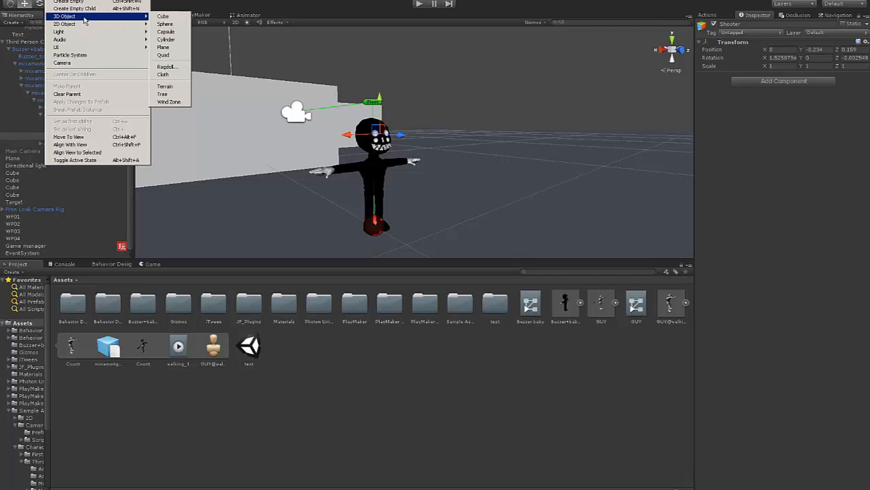
left_click(180, 29)
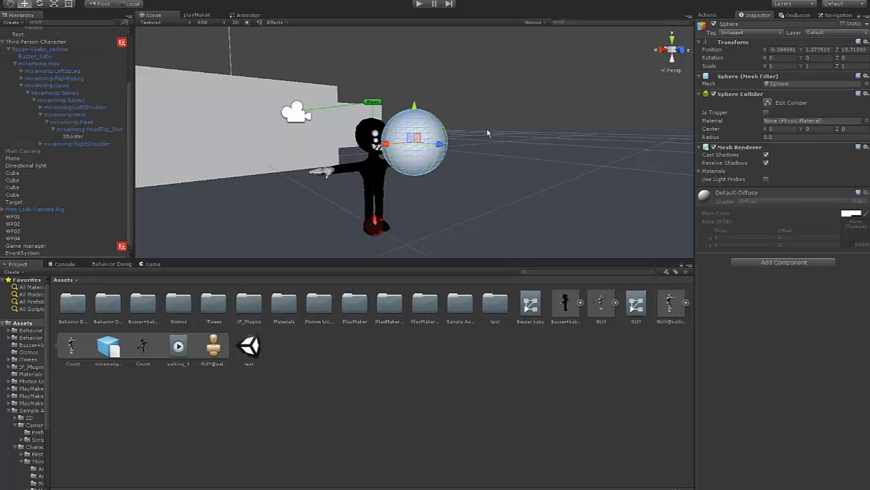
Scale the sphere uniformly to about 0.283 and place it before the character's face at about X -0.007, Y 1.482, Z 19.719
key("r")
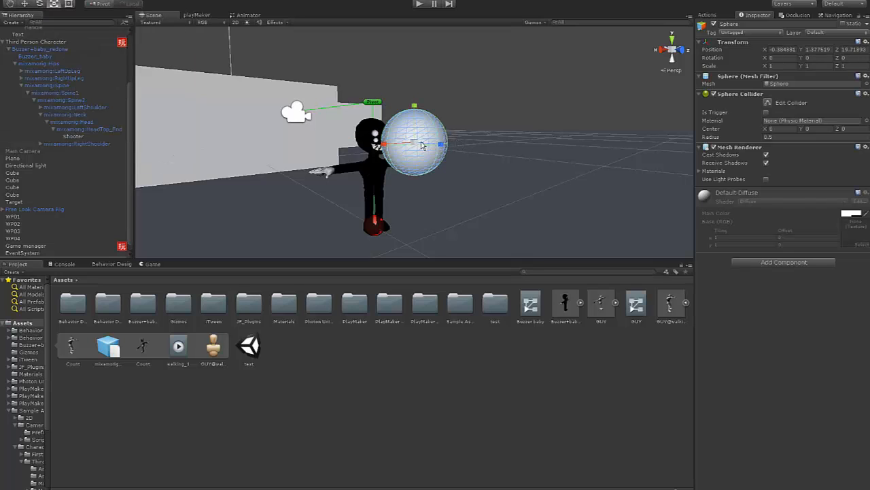
left_click_drag(416, 143, 466, 149)
key("w")
key("f")
scroll(465, 149, "up", 3)
left_click_drag(394, 116, 394, 107)
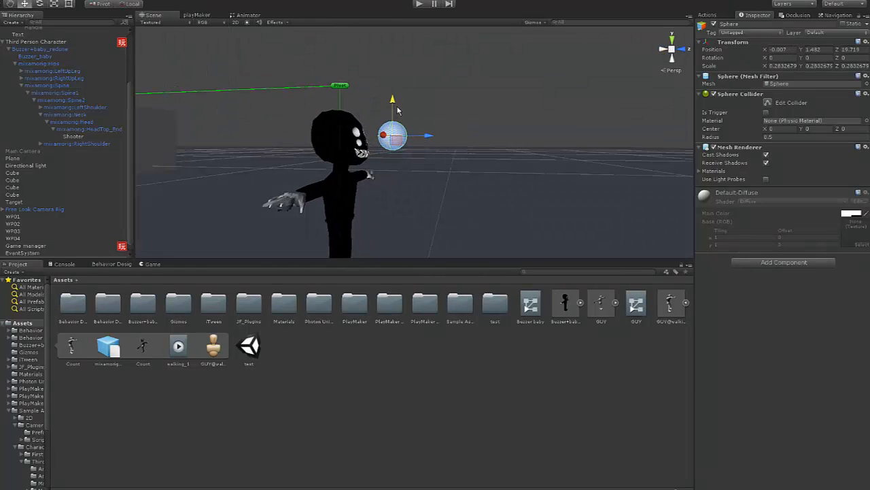
Add a Rigidbody component to the sphere and set its mass to 0.2
scroll(451, 150, "down", 4)
mouse_move(470, 138)
left_mouse_down("alt")
mouse_move(451, 149)
mouse_move(476, 146)
left_mouse_up("alt")
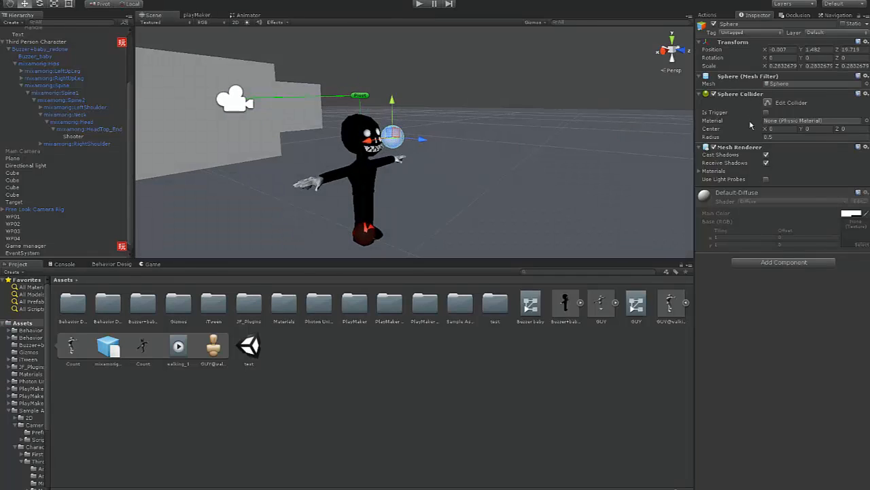
left_click(765, 263)
left_click(828, 275)
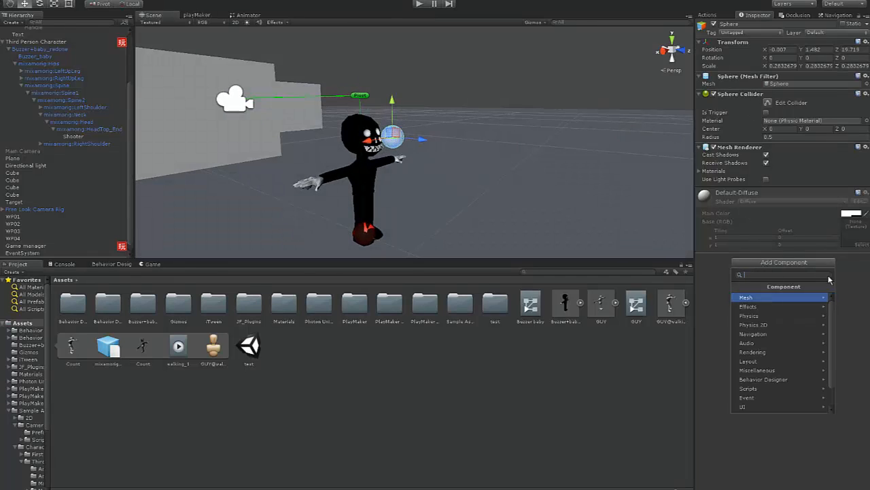
left_click(759, 315)
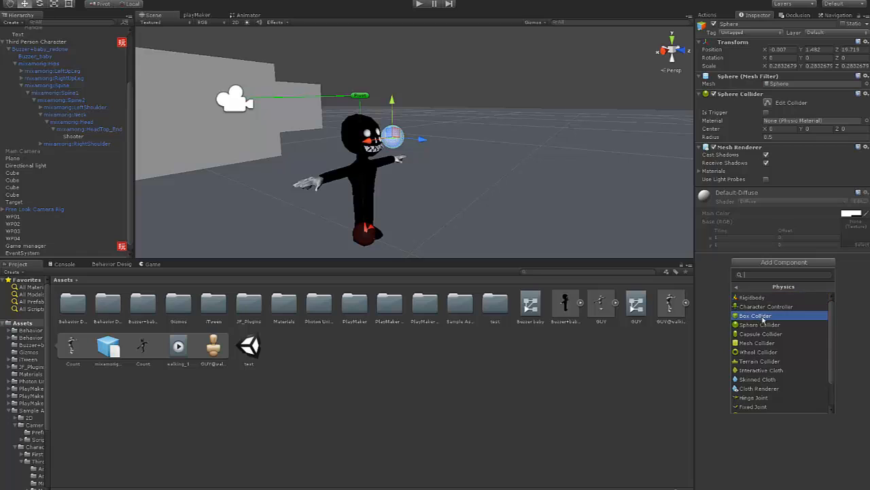
left_click(758, 299)
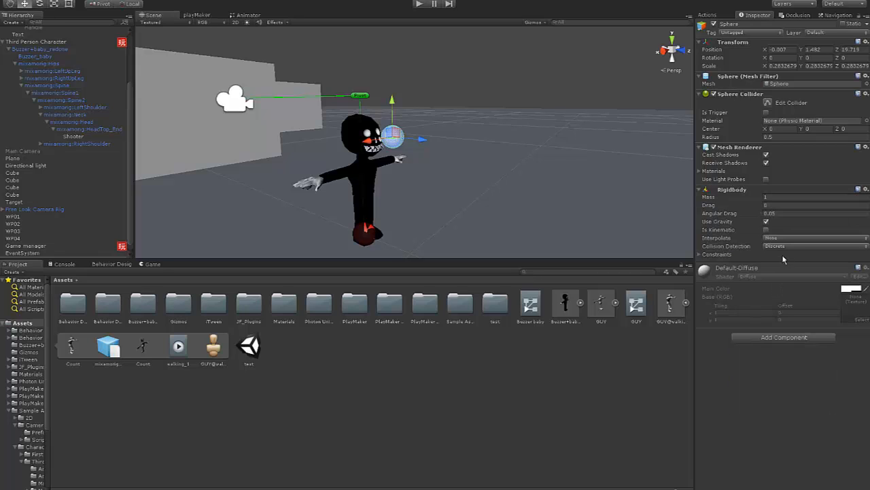
left_click(776, 196)
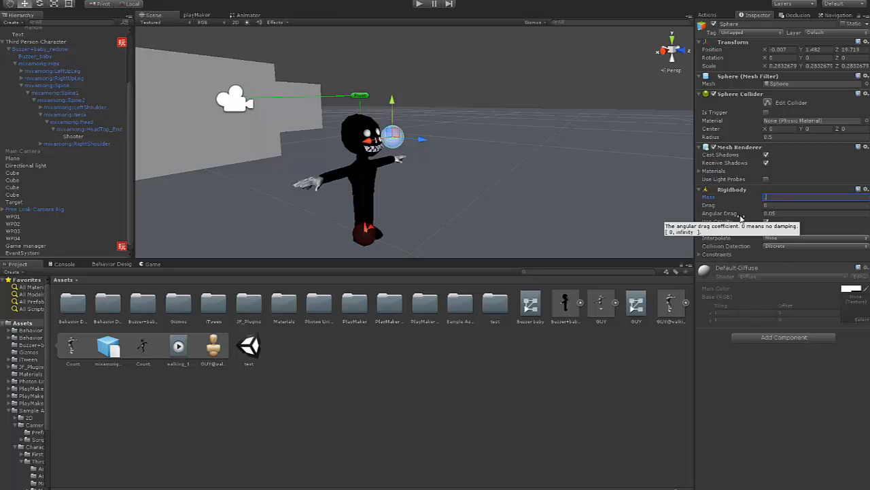
left_click_drag(511, 180, 451, 165, "alt")
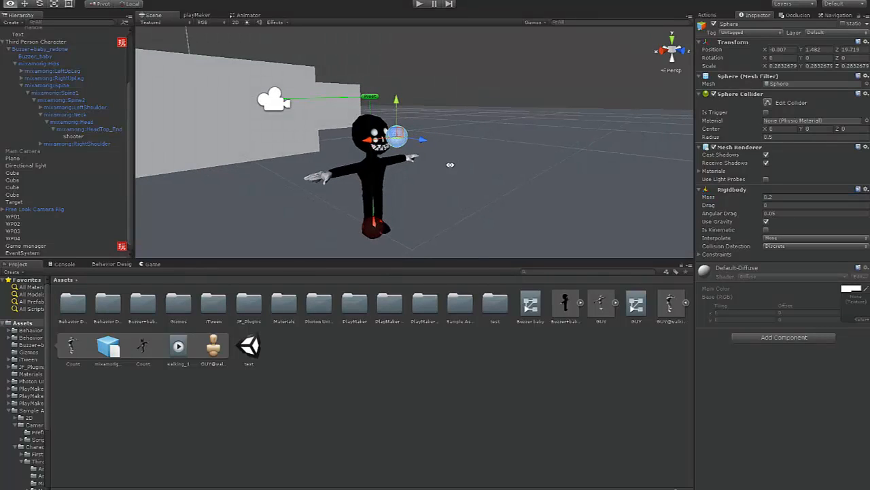
Rename the sphere as "Bullet"
left_click(729, 26)
type("Bulle")
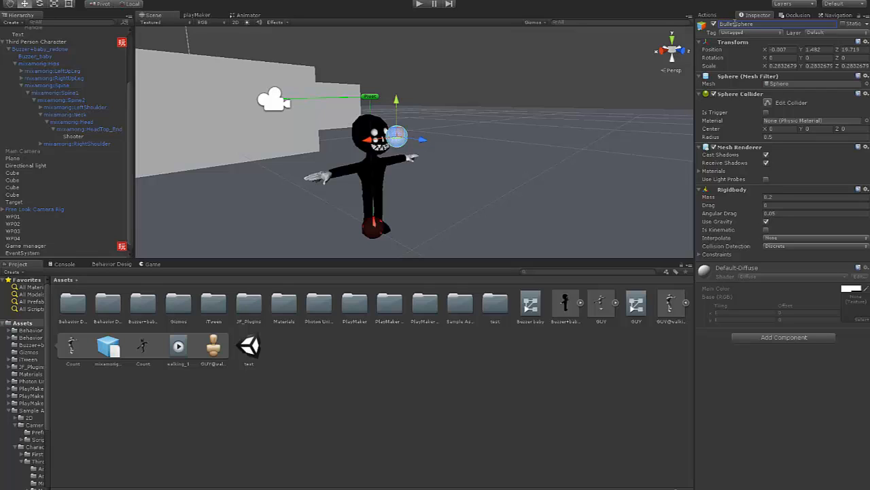
type("t")
left_click_drag(737, 23, 815, 37)
key("BackSpace")
Create a new tag named "bullet" in the project's tag list as Element 4
left_click(749, 32)
left_click(748, 131)
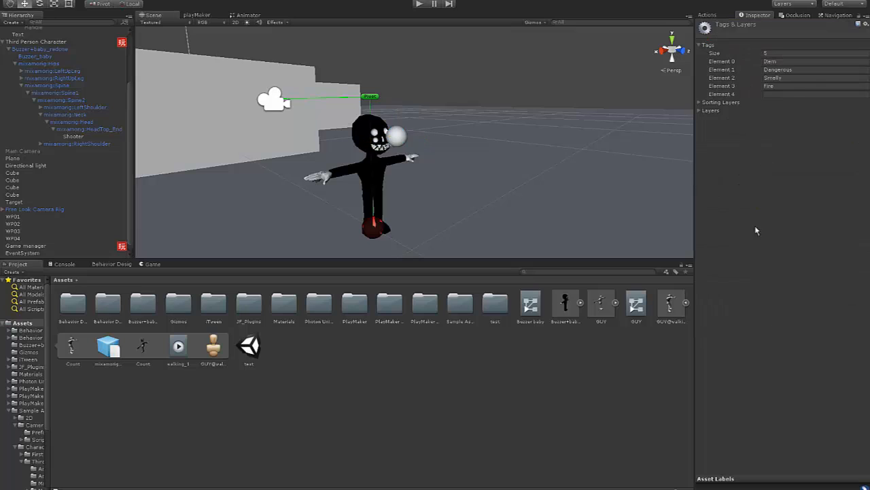
left_click(769, 94)
type("Sh")
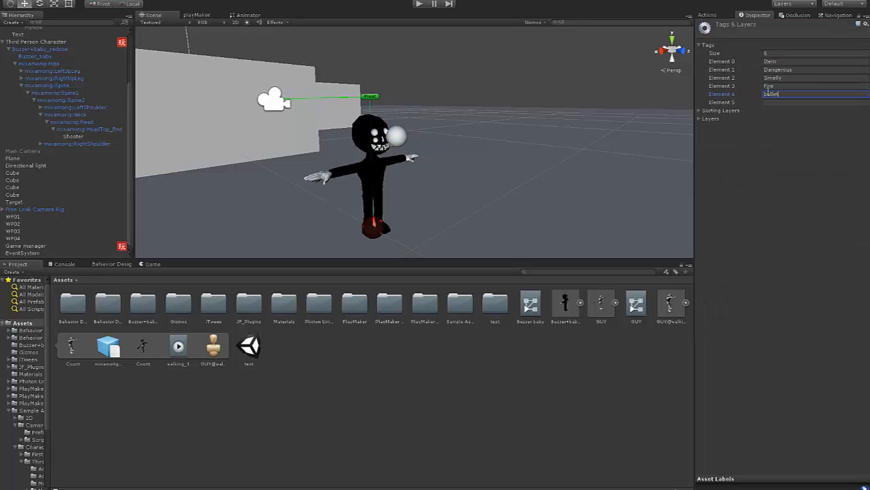
left_click(715, 16)
left_click(755, 15)
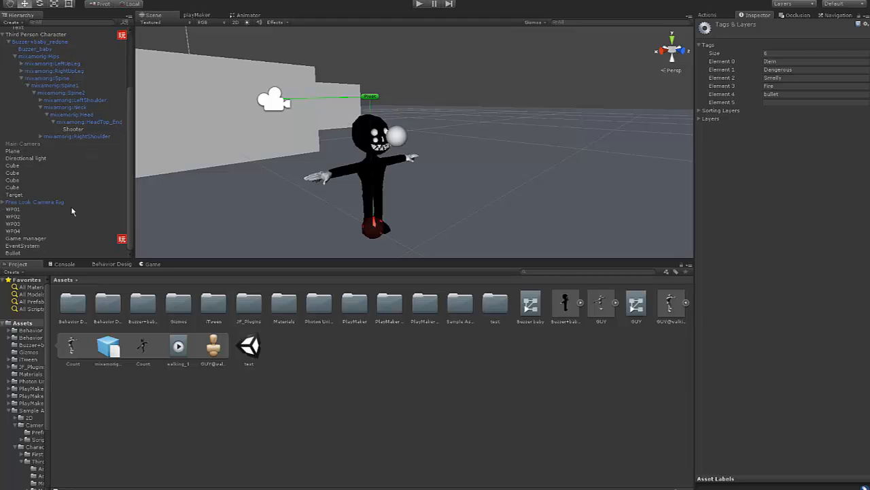
Assign the "bullet" tag to the Bullet object
left_click(27, 257)
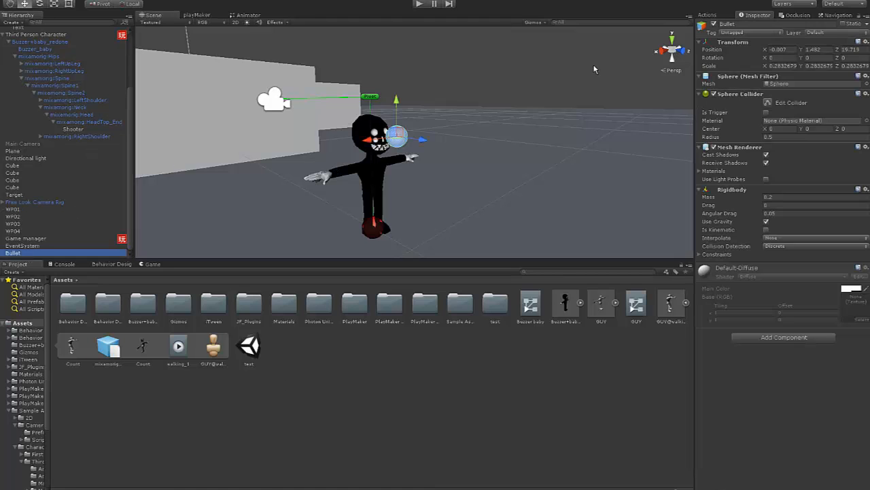
left_click(748, 32)
left_click(743, 122)
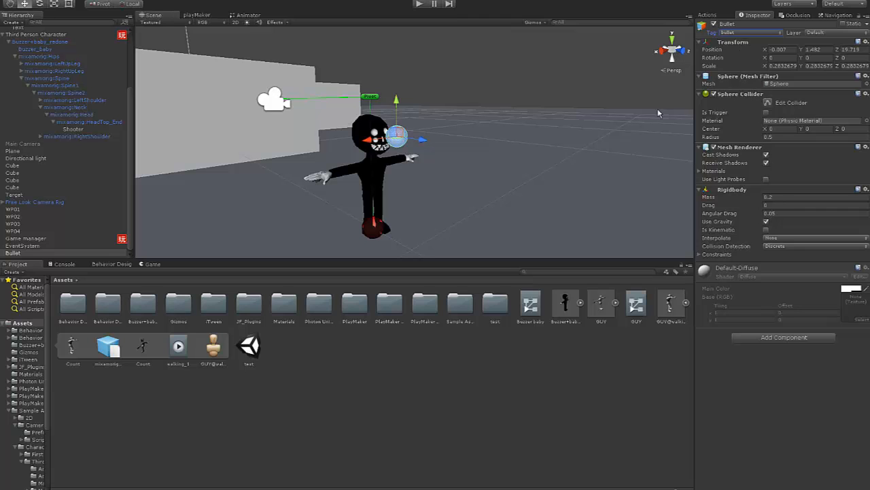
Make a prefab of the Bullet object in the project's root Assets folder
left_click_drag(428, 147, 444, 138, "alt")
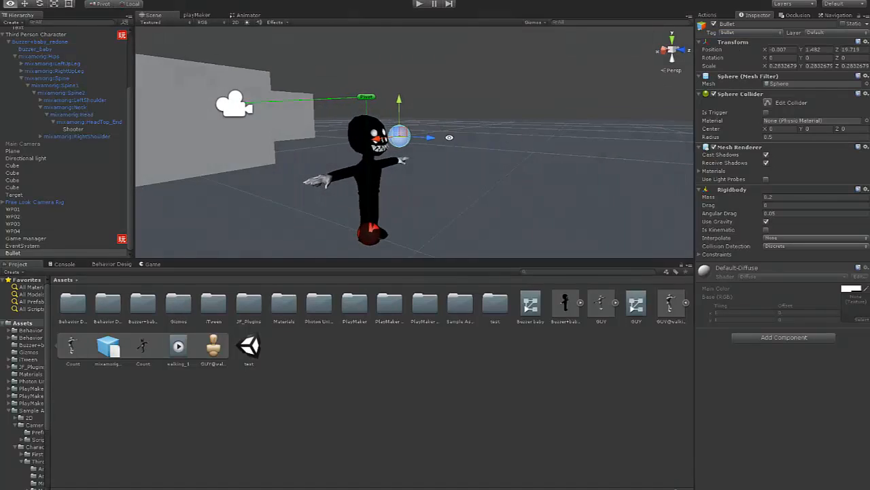
middle_click_drag(444, 138, 449, 135)
left_click_drag(450, 135, 443, 146, "alt")
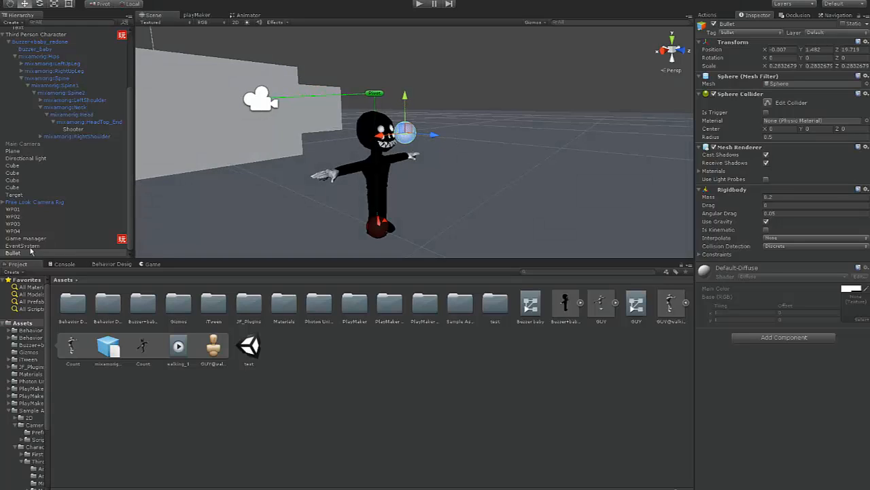
left_click_drag(32, 255, 315, 400)
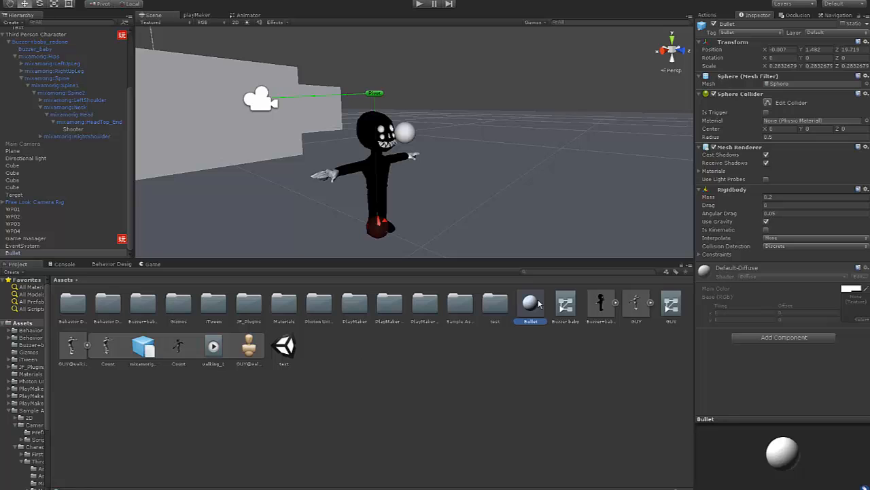
Play the game briefly to check how the Bullet behaves under gravity, and stop it
left_click_drag(376, 175, 389, 182, "alt")
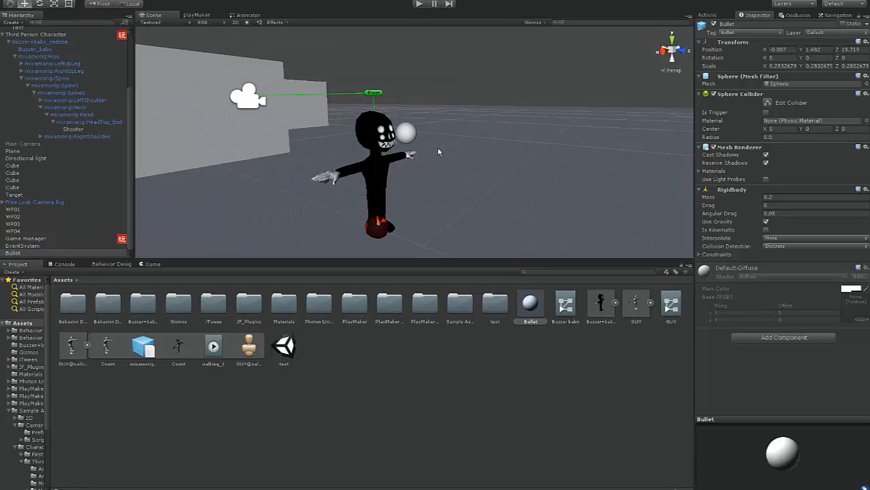
left_click_drag(438, 153, 414, 156, "alt")
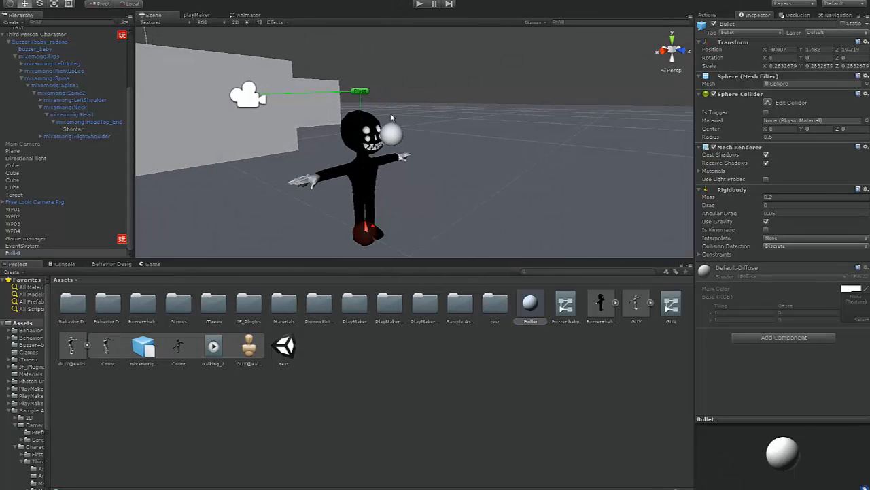
left_click(419, 5)
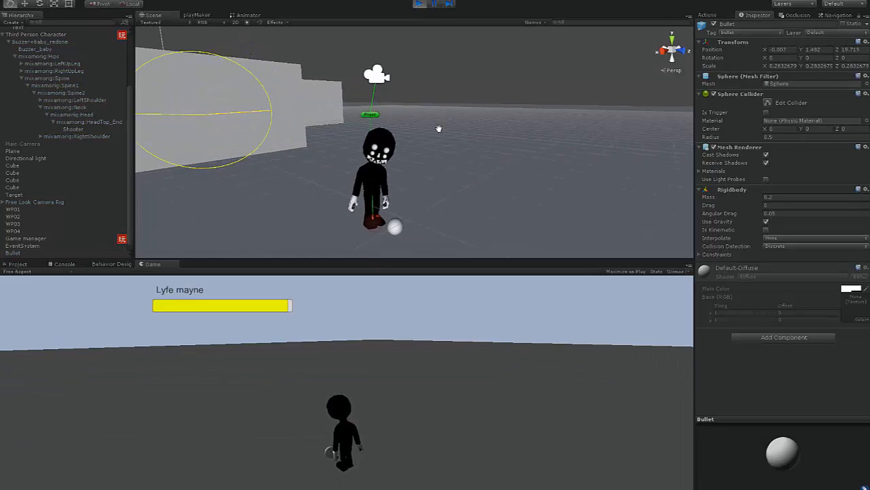
left_click(419, 4)
Add a PlayMaker FSM to the Bullet object in the scene and name its first state "Bullet"
left_click(399, 124)
left_click_drag(433, 125, 460, 116, "alt")
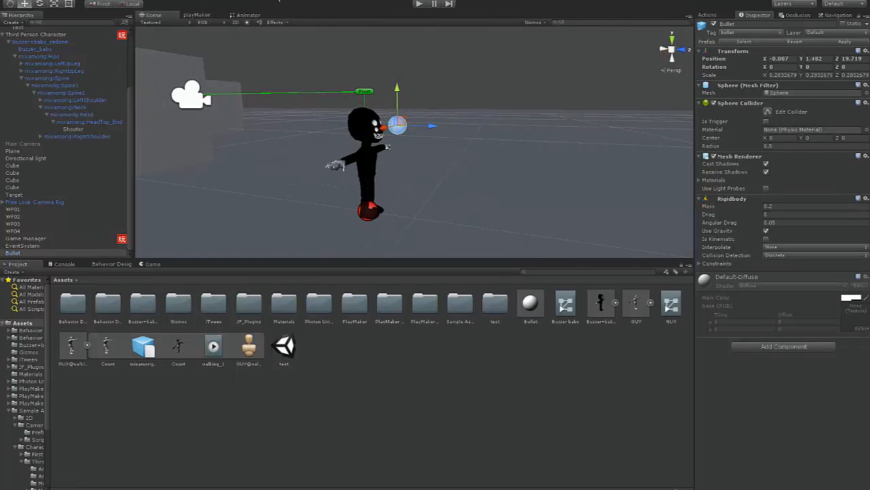
left_click(203, 19)
right_click(215, 83)
left_click(231, 100)
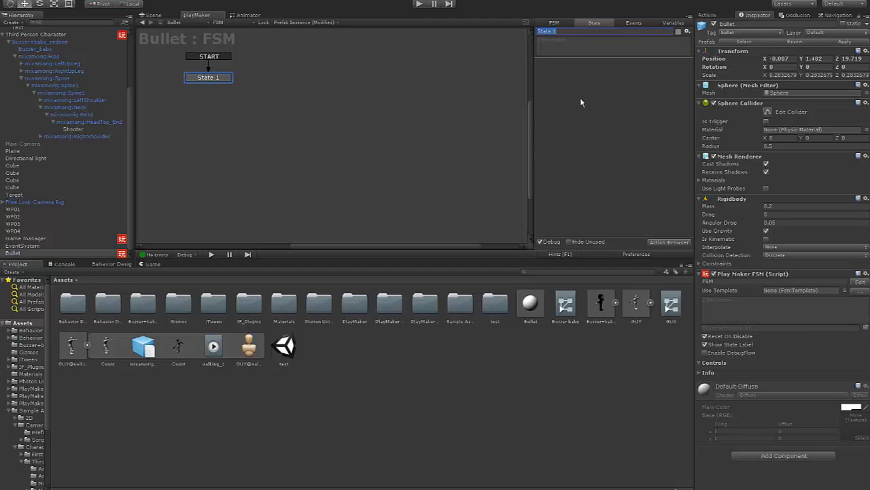
type("Bullet")
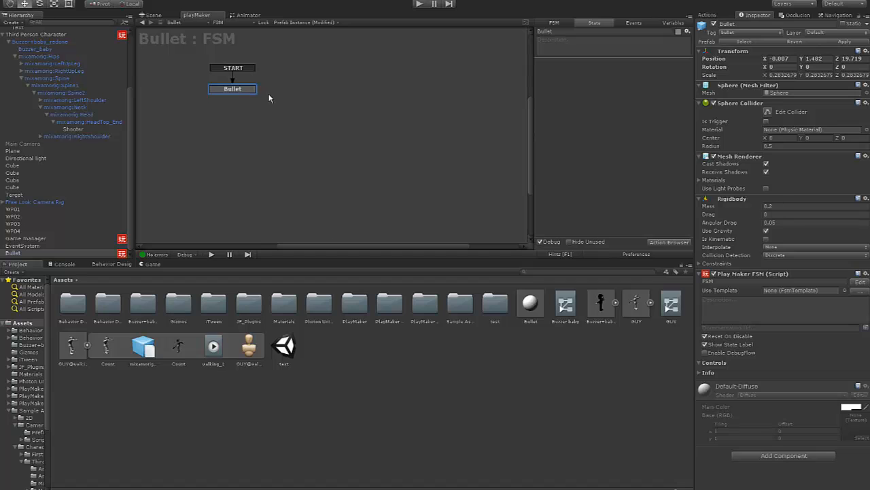
Add an Add Force action to the Bullet state, enter a direct force value for Z, and apply it every frame
left_click(710, 16)
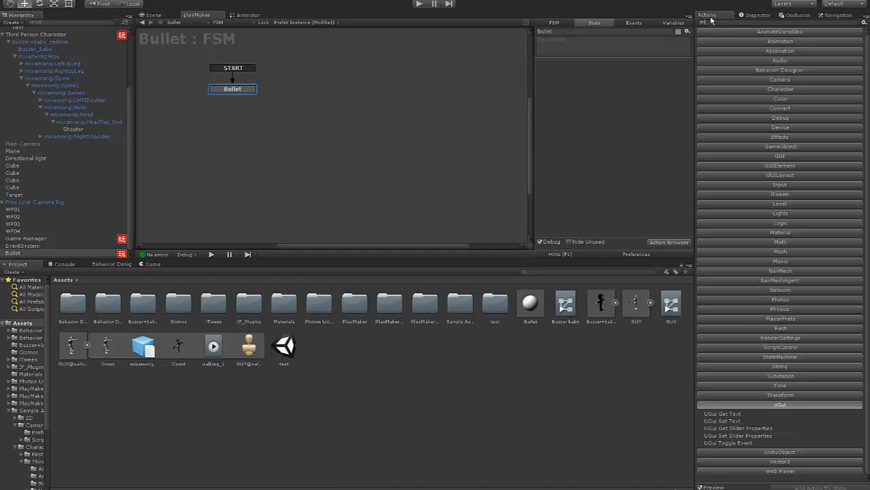
type("a")
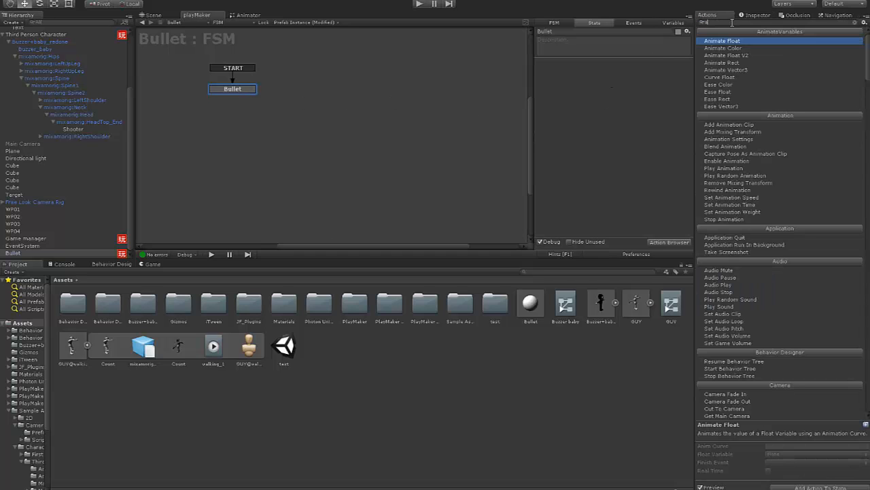
type("dd force")
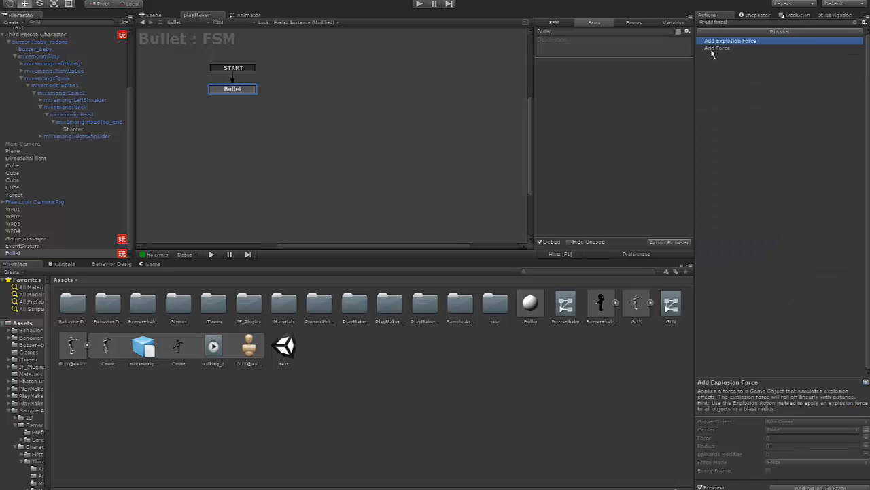
double_click(714, 49)
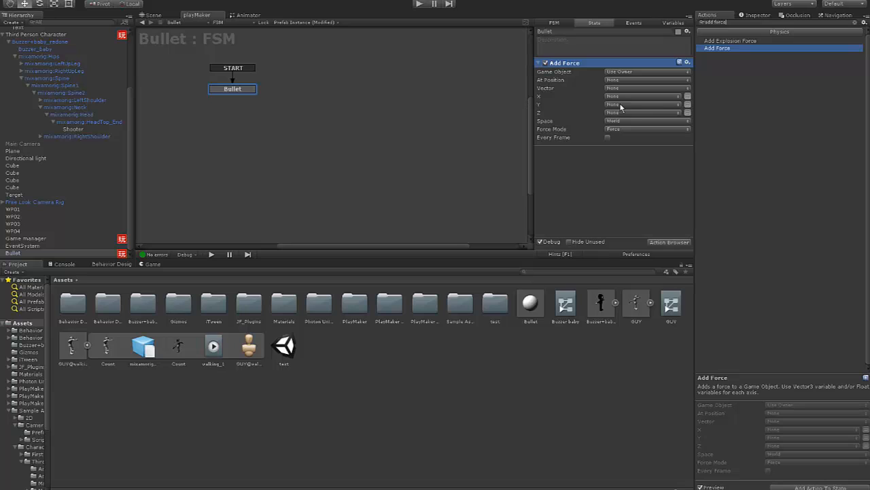
left_click(688, 113)
left_click(580, 112)
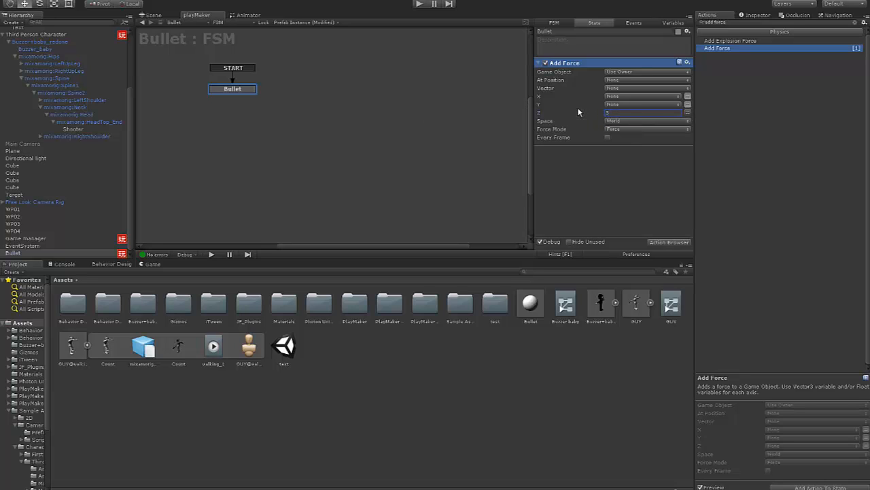
left_click(608, 138)
Play the game with the Bullet seen from the character's side to check its forward motion, and stop it
left_click(163, 17)
right_click_drag(489, 123, 426, 35)
key("s")
key("d")
left_click(419, 4)
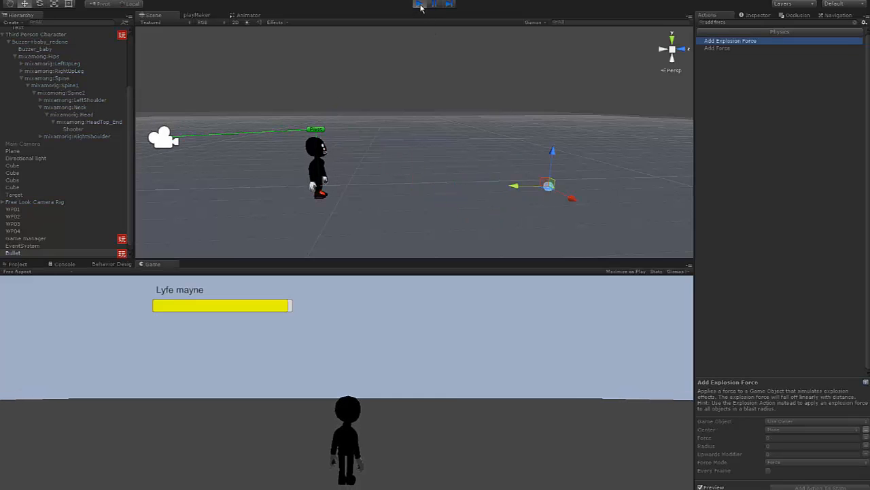
left_click(420, 5)
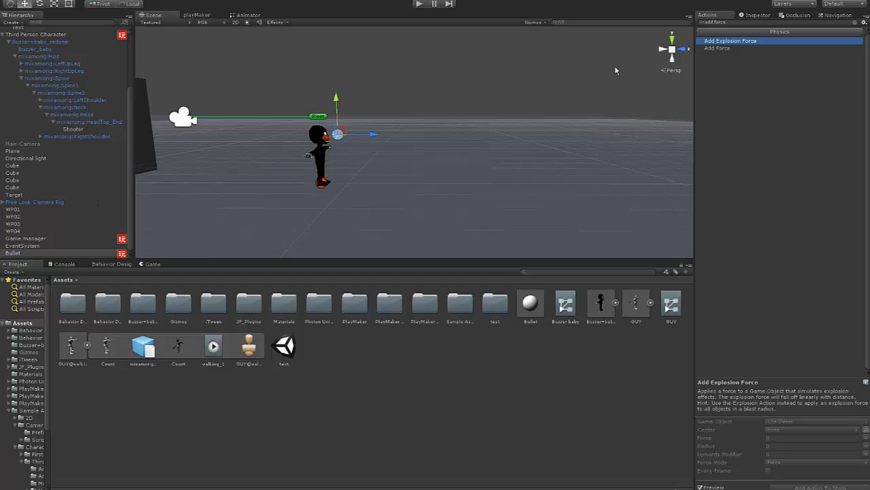
Review the Bullet state's Add Force settings and set the Bullet's Rigidbody mass to 0.01
left_click(20, 252)
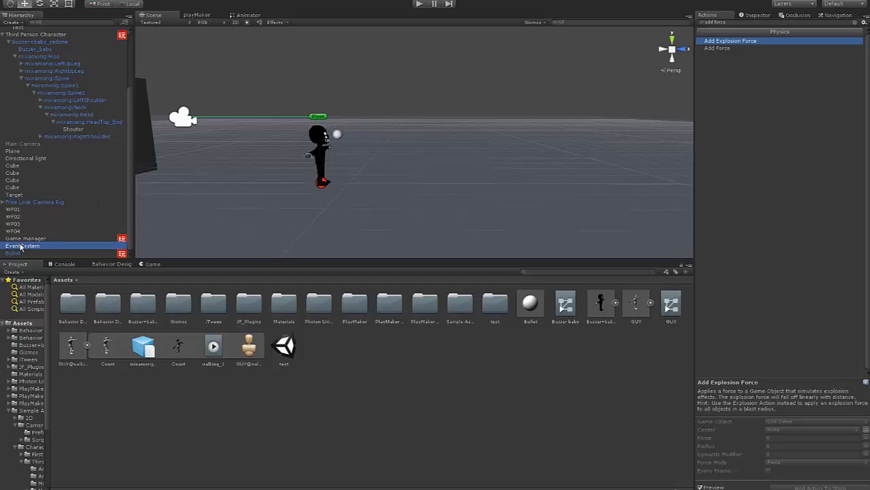
left_click(754, 19)
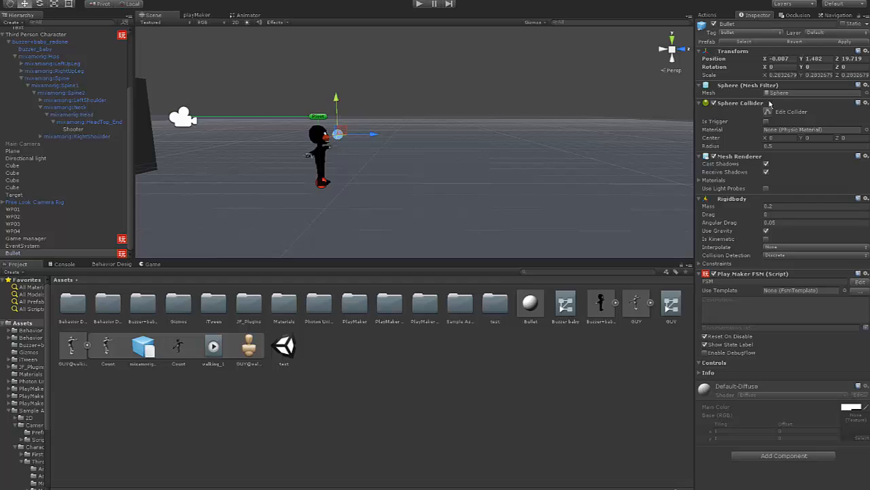
left_click(197, 15)
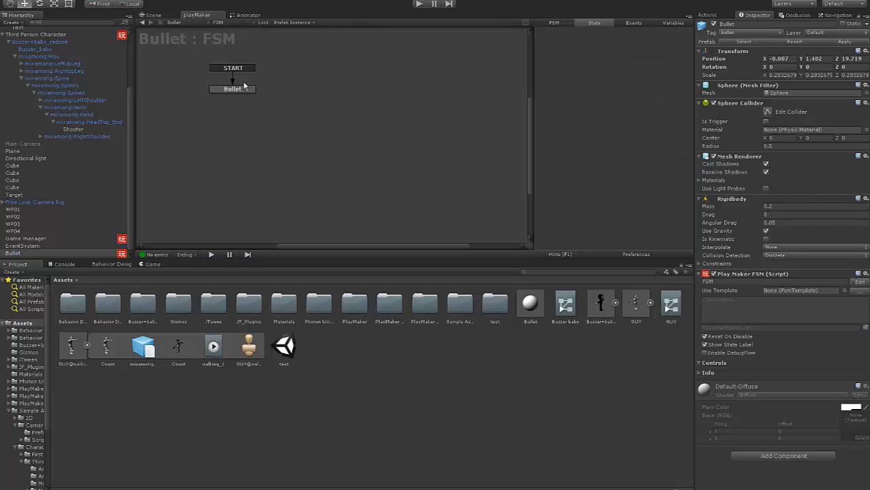
left_click(233, 89)
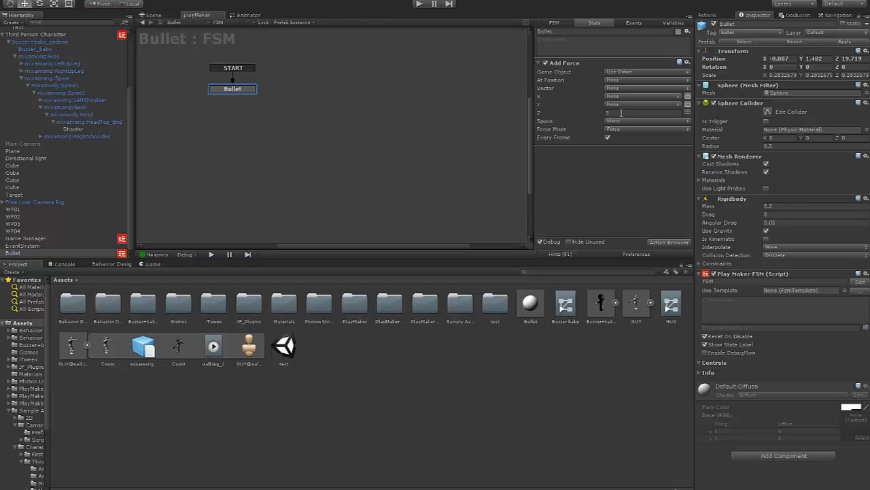
left_click(771, 206)
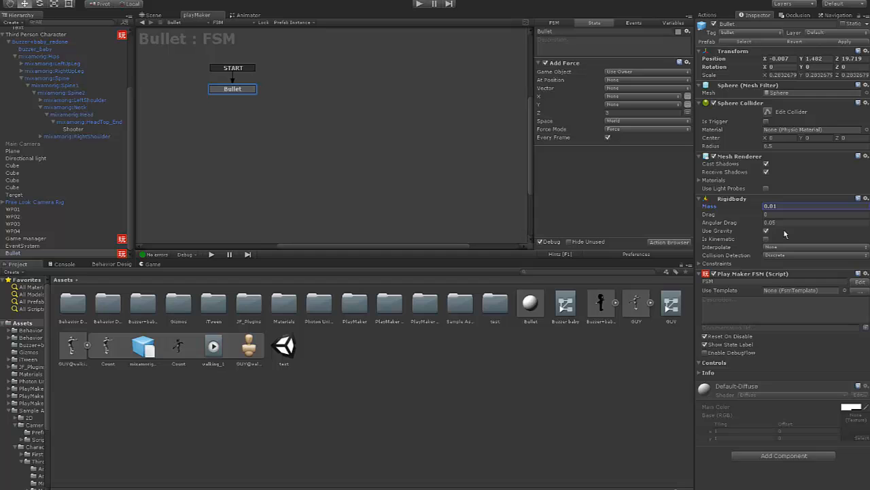
Play the game in the Scene view to check the lighter Bullet's flight, and stop it
left_click(153, 15)
left_click(419, 5)
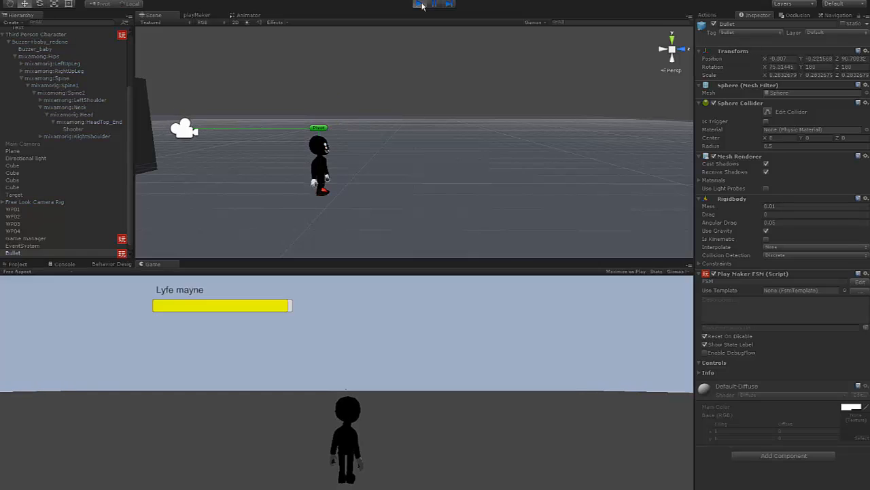
left_click(419, 4)
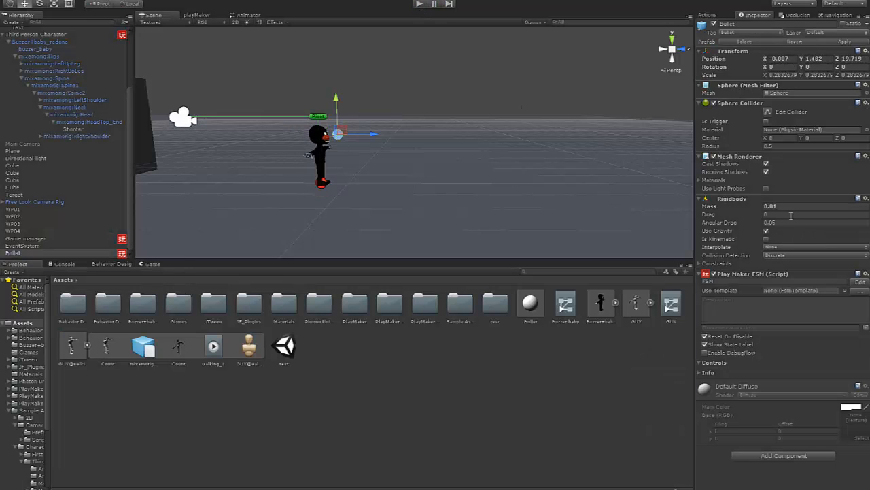
Set the Bullet's Rigidbody mass to 0.1, play the game to check its flight, and stop it
type(".")
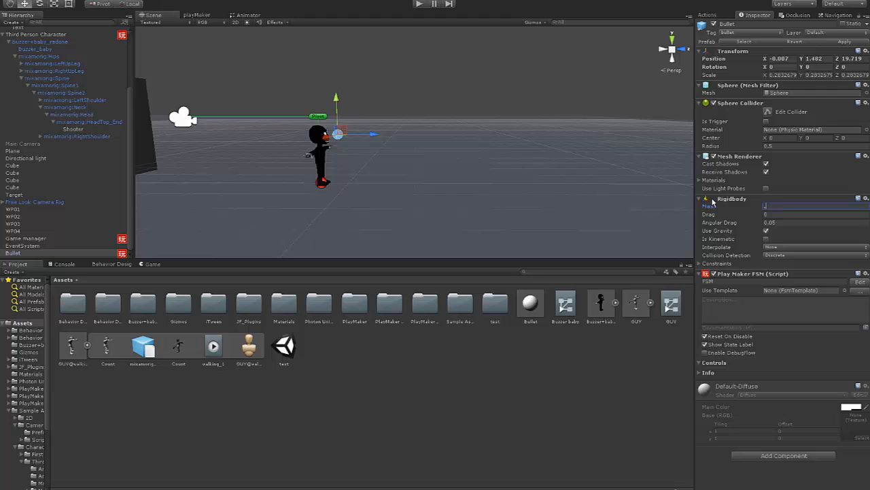
type("1")
left_click(419, 4)
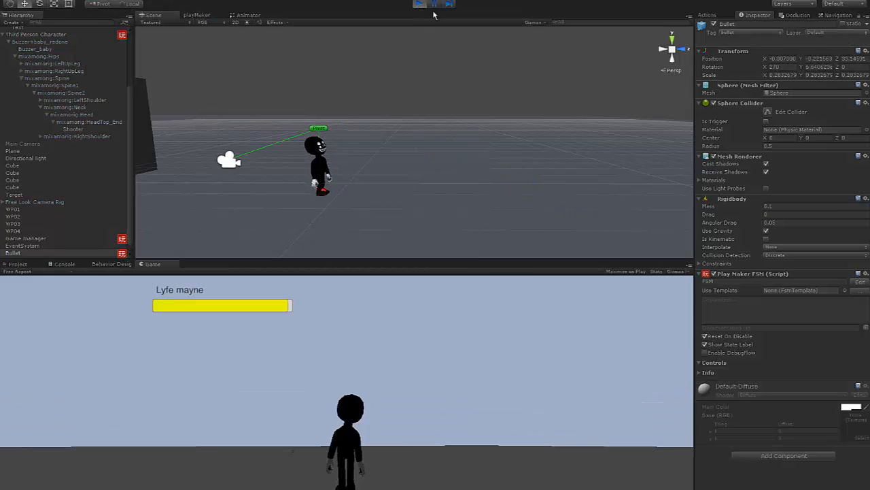
left_click(420, 4)
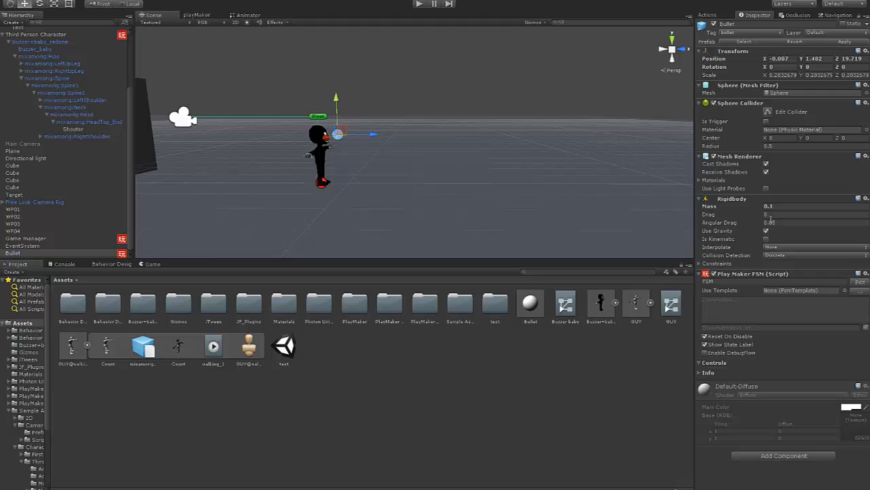
Turn off Use Gravity on the Bullet's Rigidbody, play the game to check its flight, and stop it
left_click(767, 232)
left_click(419, 4)
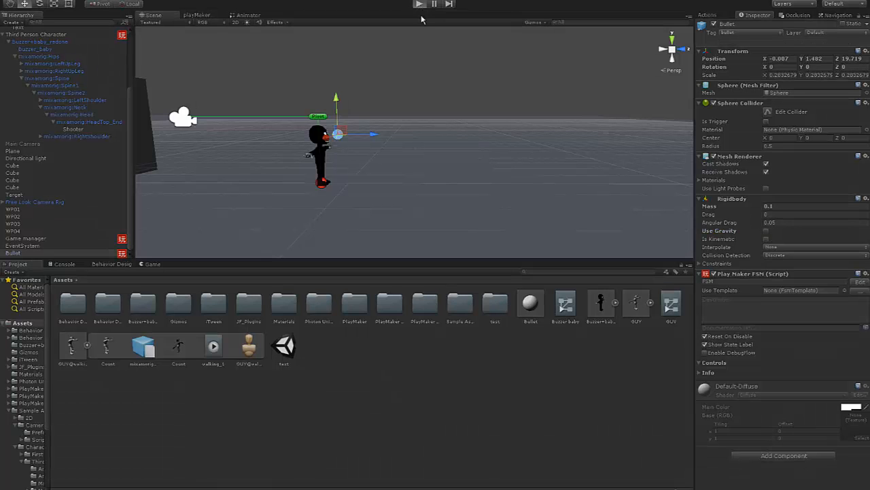
left_click(419, 4)
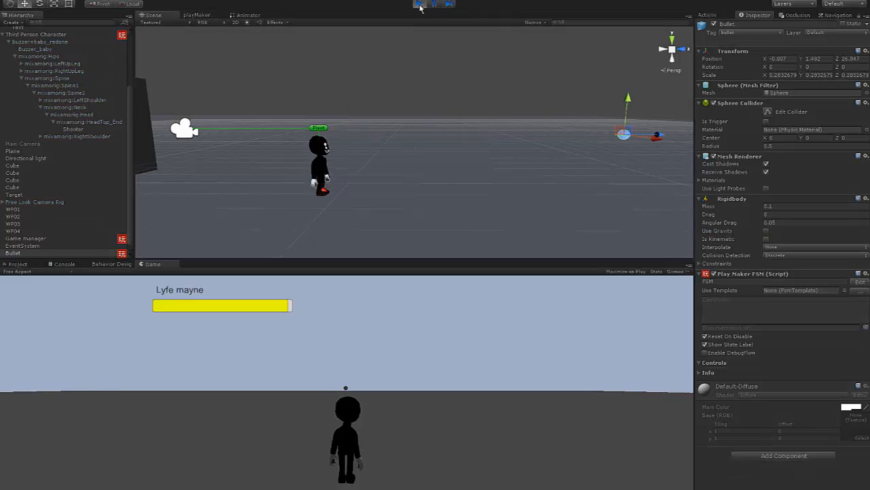
left_click(418, 4)
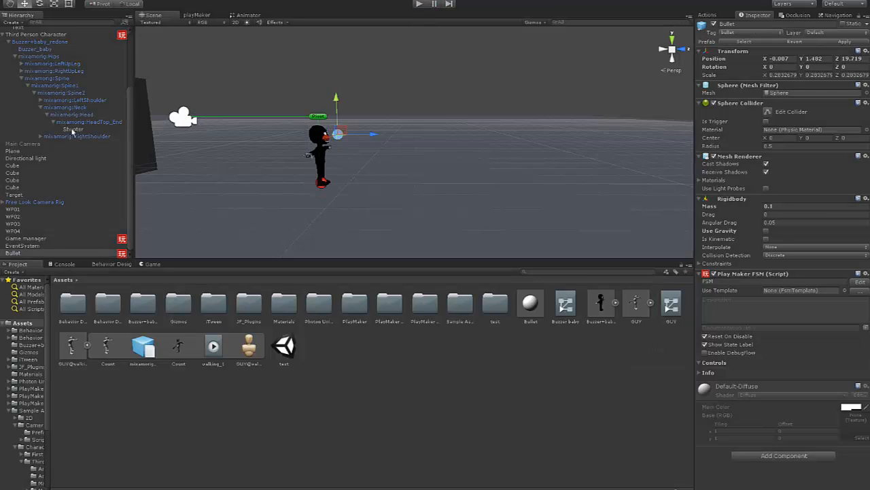
Set the Z force of the Bullet state's Add Force action to 1
left_click(23, 251)
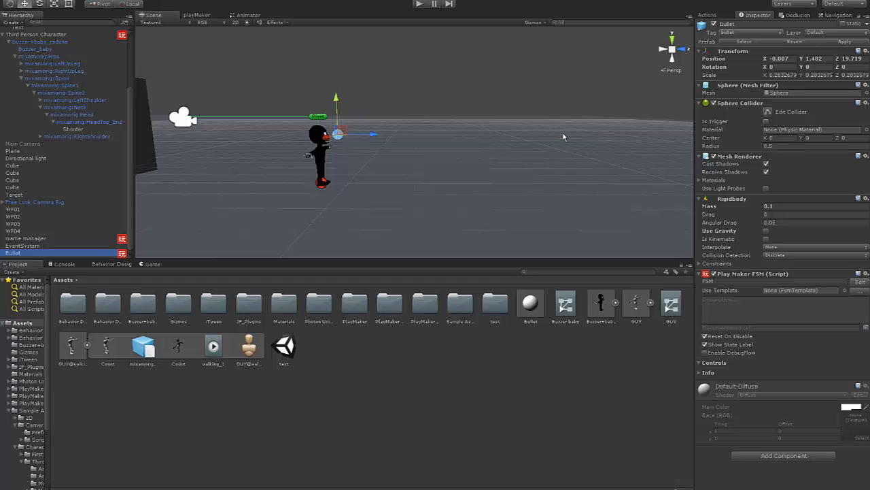
left_click(197, 14)
left_click(233, 89)
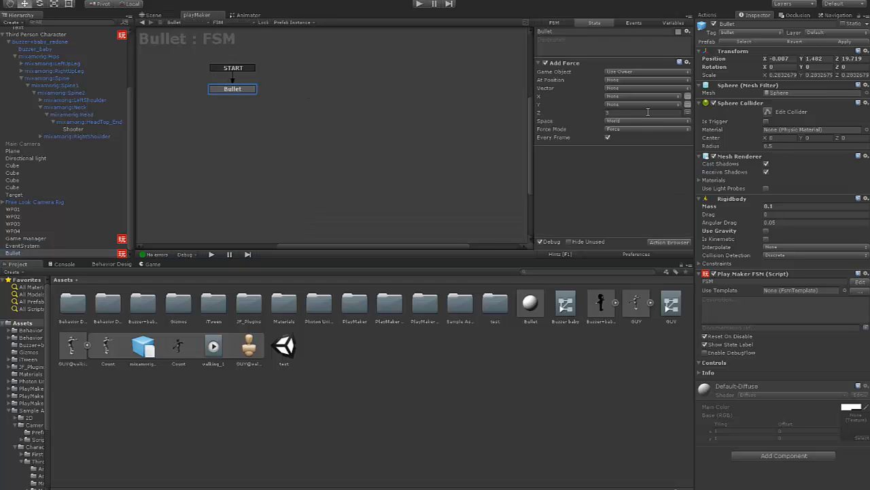
type("1")
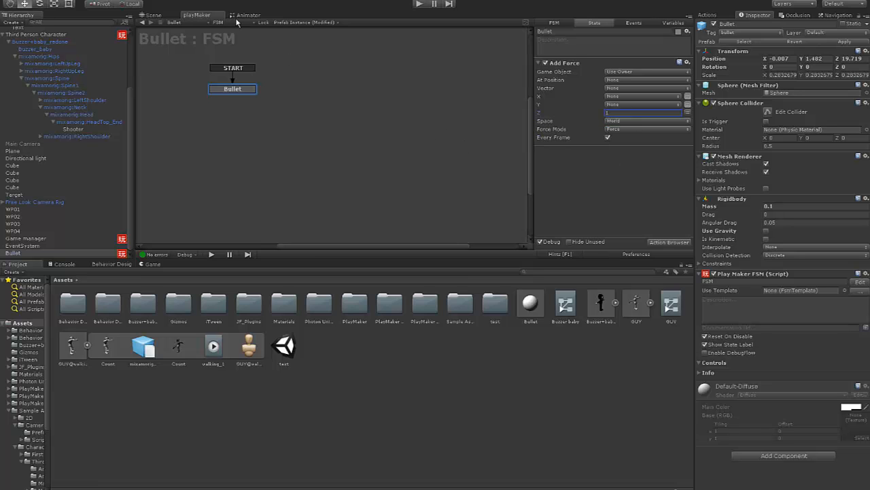
Play the game in the Scene view to check the Bullet's flight with the new force, and stop it
left_click(153, 15)
left_click(419, 4)
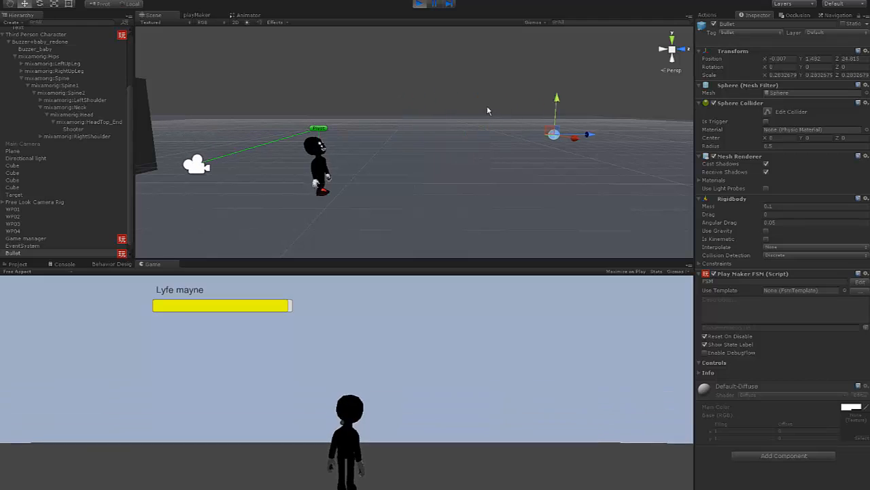
left_click(419, 4)
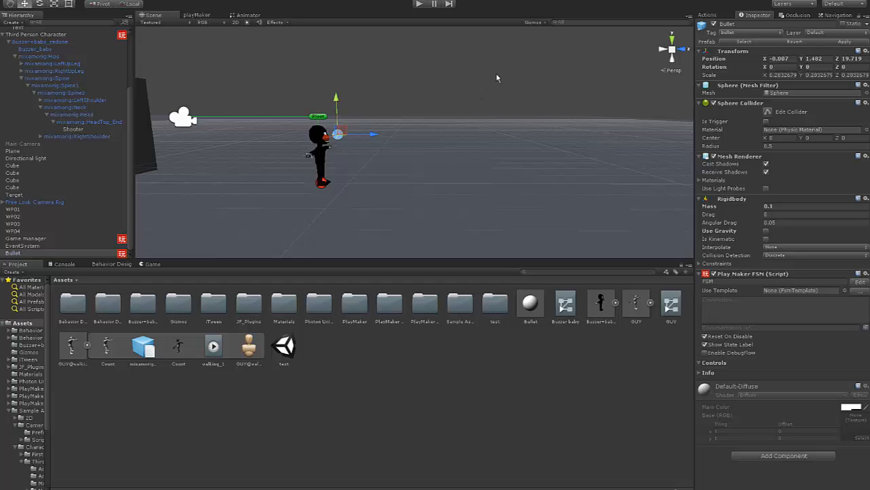
Find the Add Torque action and add it to the Bullet's Bullet state
left_click(37, 246)
left_click(35, 253)
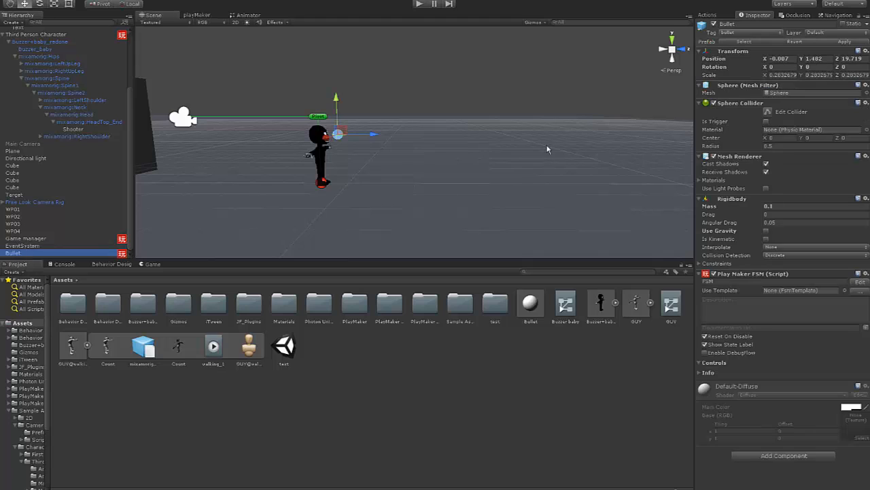
left_click(196, 15)
left_click(246, 90)
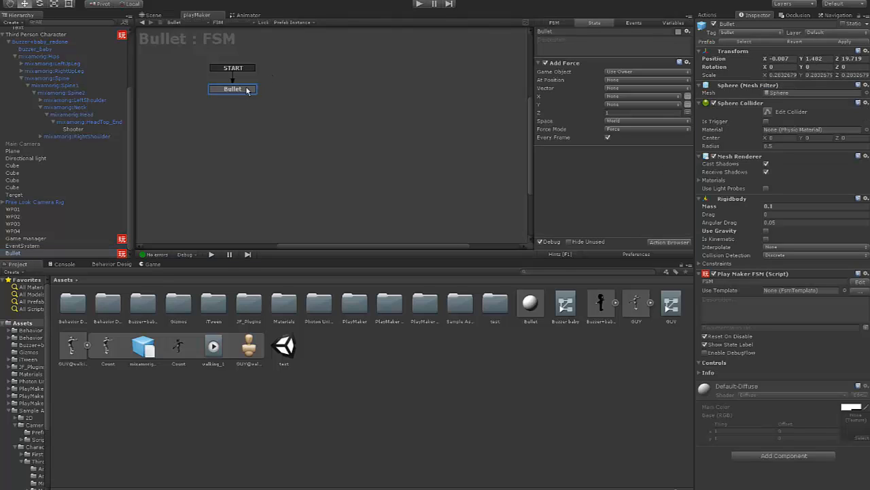
left_click(708, 16)
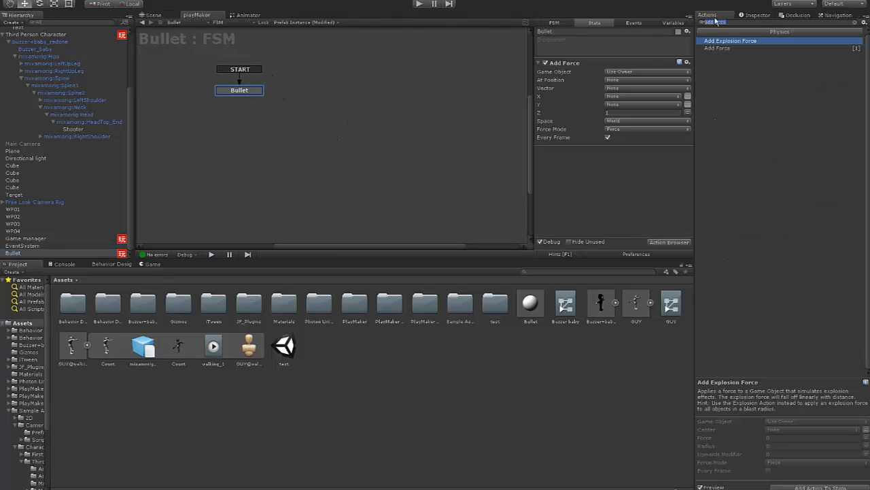
type("torque")
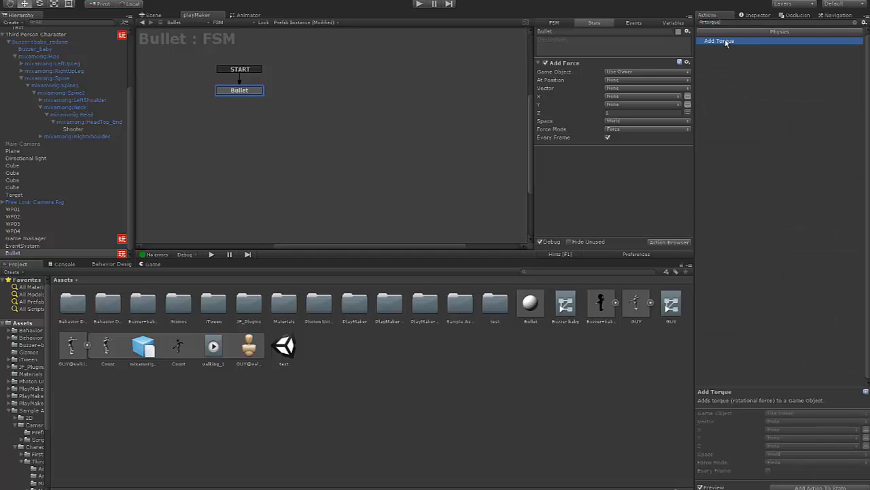
double_click(725, 41)
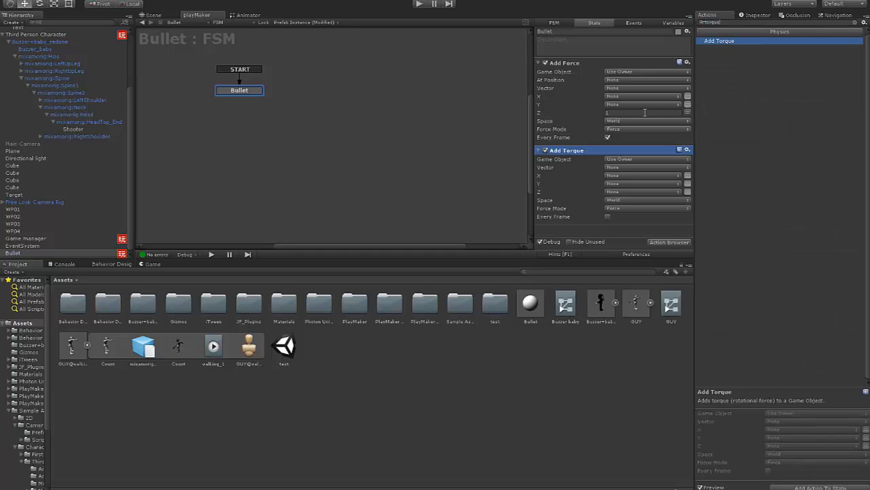
Switch Add Torque's X, Y and Z to direct values, enter a torque for Z, and apply it every frame
left_click(687, 175)
left_click(688, 184)
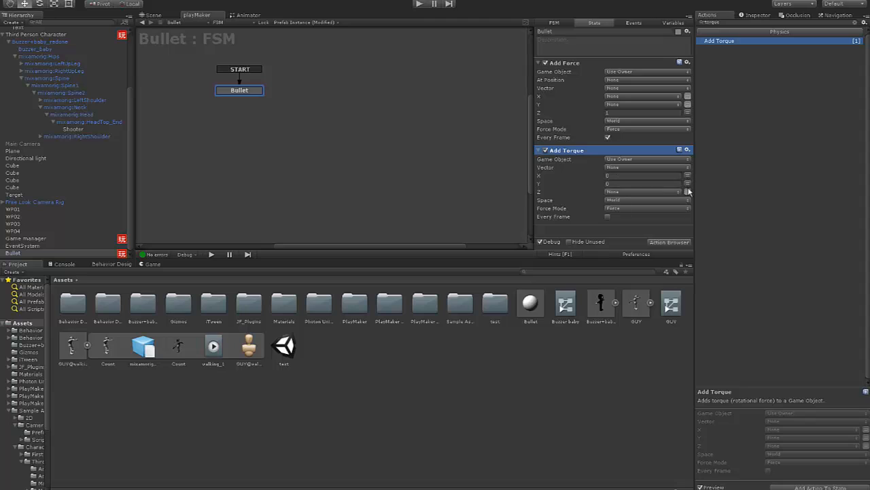
left_click(687, 192)
left_click(621, 192)
left_click(607, 216)
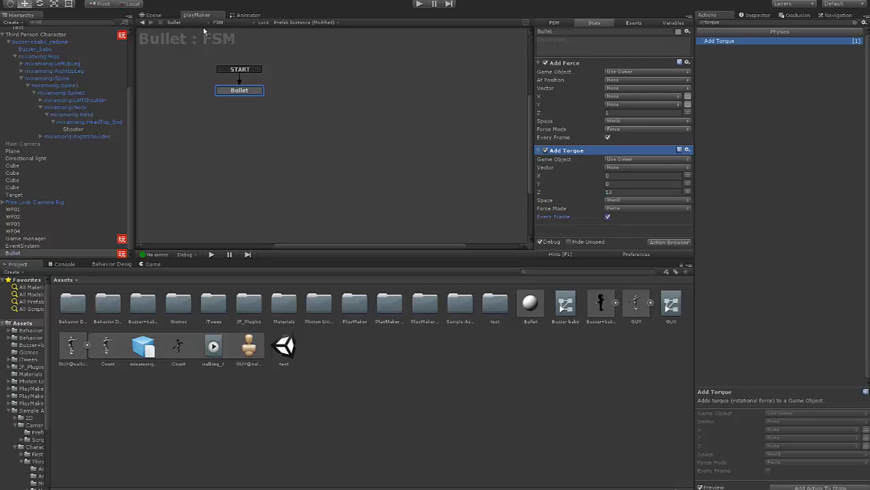
Play the game in the Scene view to check the Bullet's spin from the added torque, and stop it
left_click(154, 15)
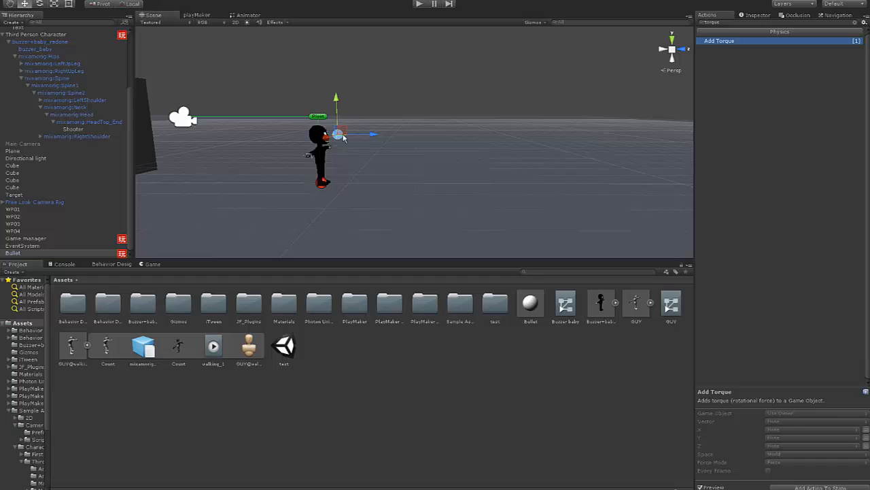
left_click(419, 4)
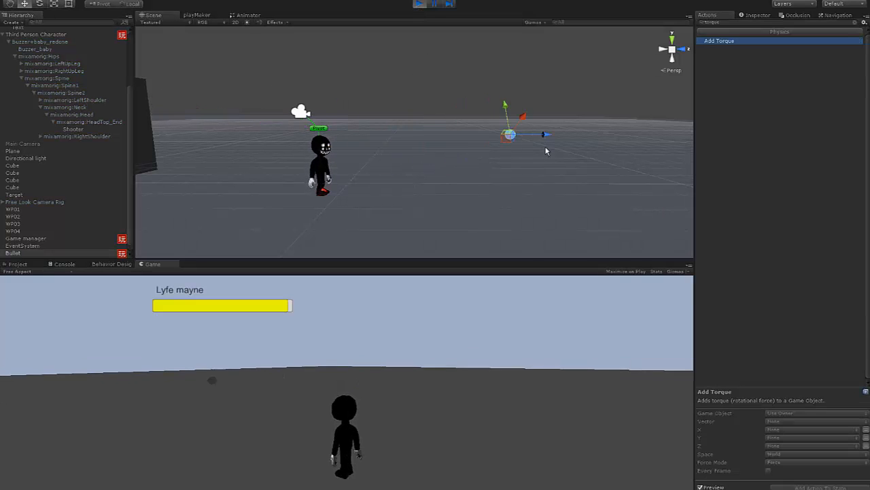
left_click(419, 4)
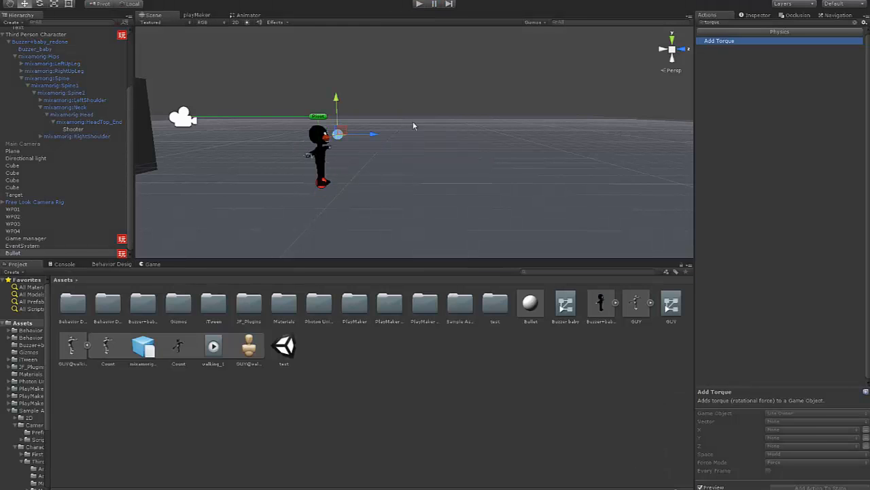
Find the Trigger Event action and add it to the Bullet's Bullet state
left_click(17, 253)
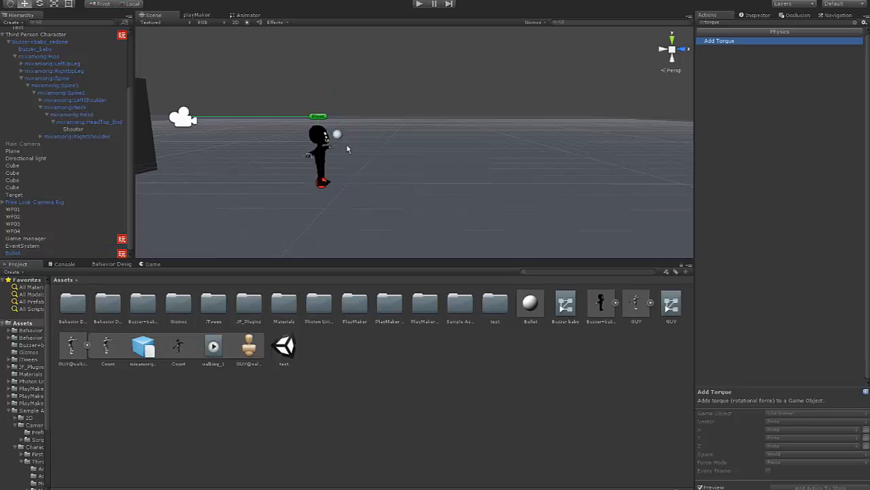
left_click_drag(453, 169, 417, 158, "alt")
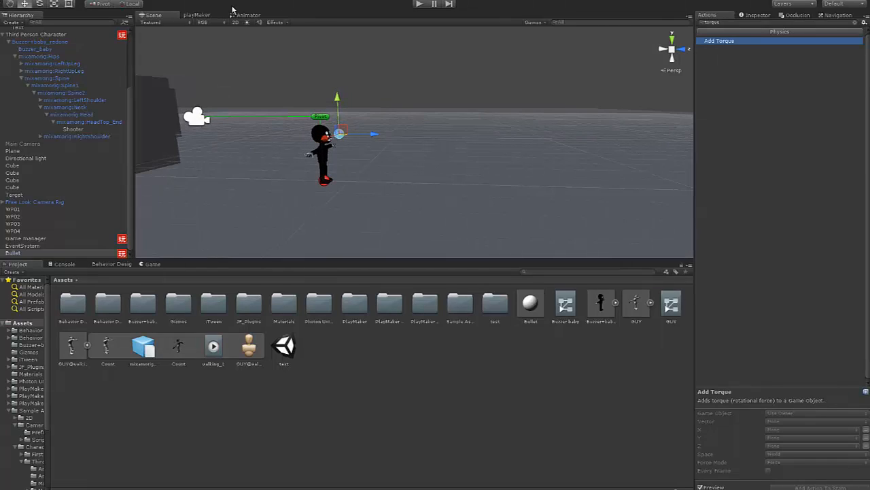
left_click(204, 15)
left_click(248, 95)
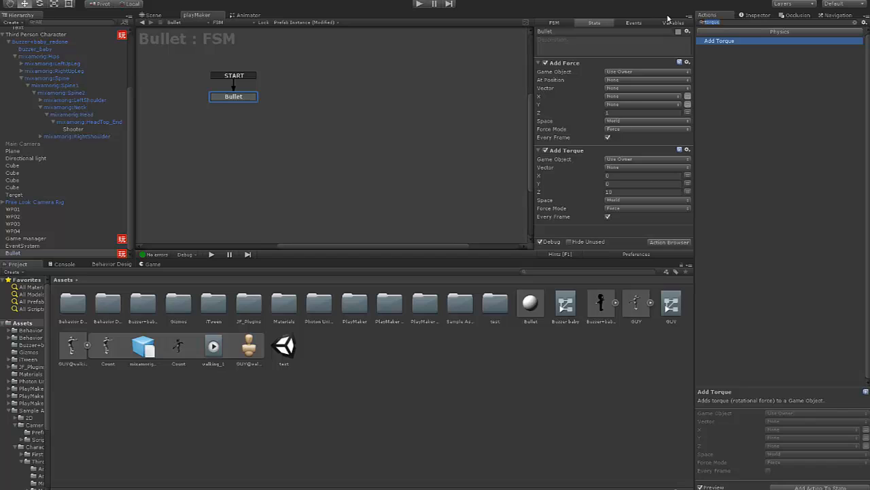
key("ctrl+a")
key("BackSpace")
type("trigg")
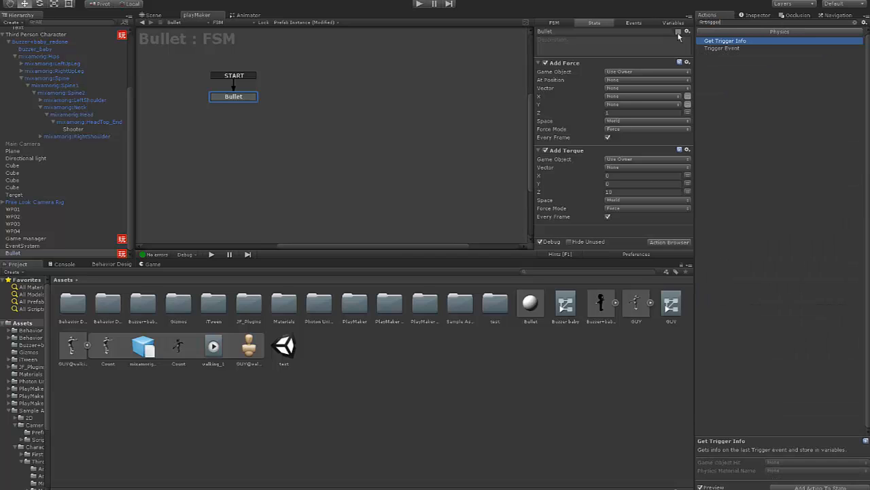
double_click(708, 47)
Add a second state to the Bullet FSM and link the Bullet state to it with a FINISHED transition
right_click(303, 121)
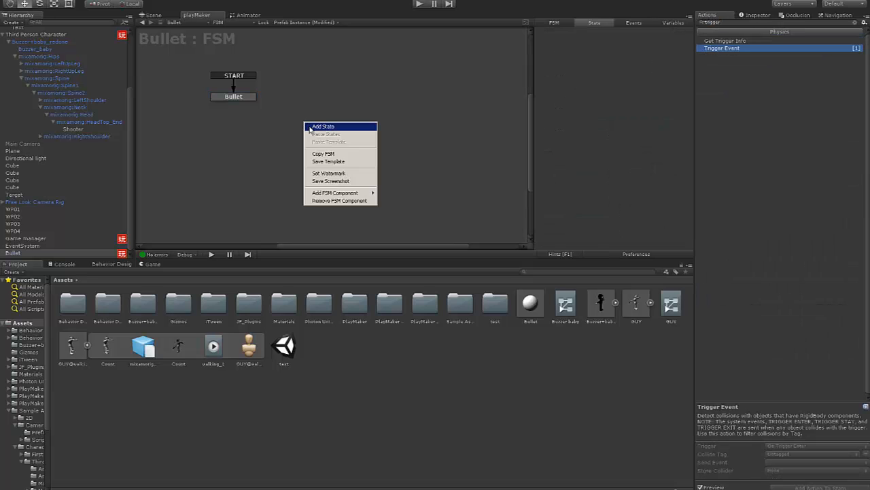
left_click(312, 124)
right_click(245, 96)
mouse_move(256, 105)
left_click(326, 101)
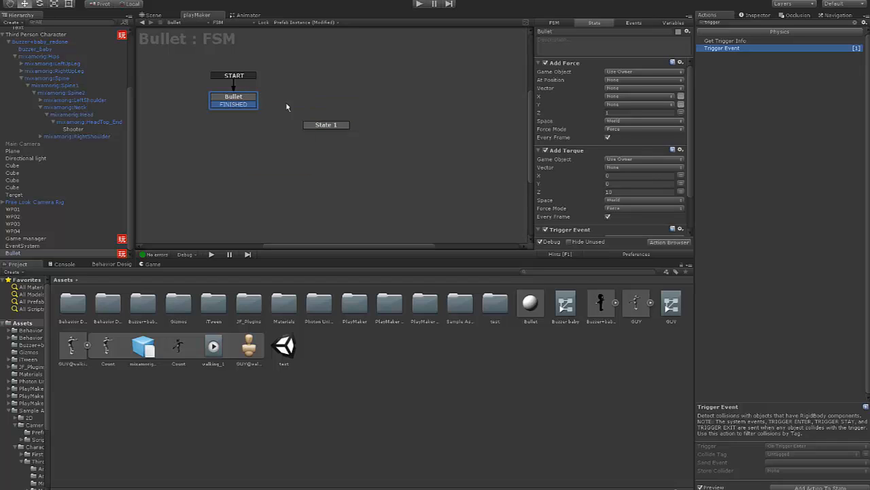
left_click_drag(250, 105, 322, 134)
Set the Bullet state's Trigger Event to the collide tag Dangerous and have it send FINISHED
left_click(233, 97)
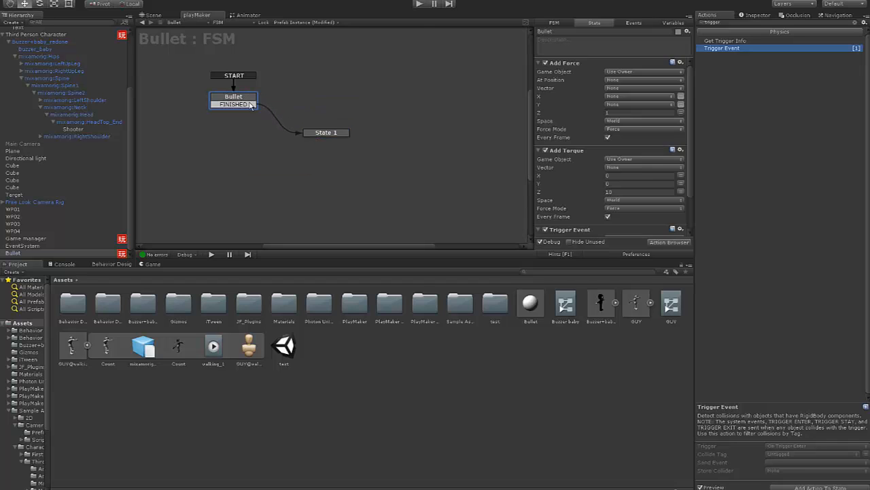
scroll(619, 209, "down", 3)
left_click(619, 202)
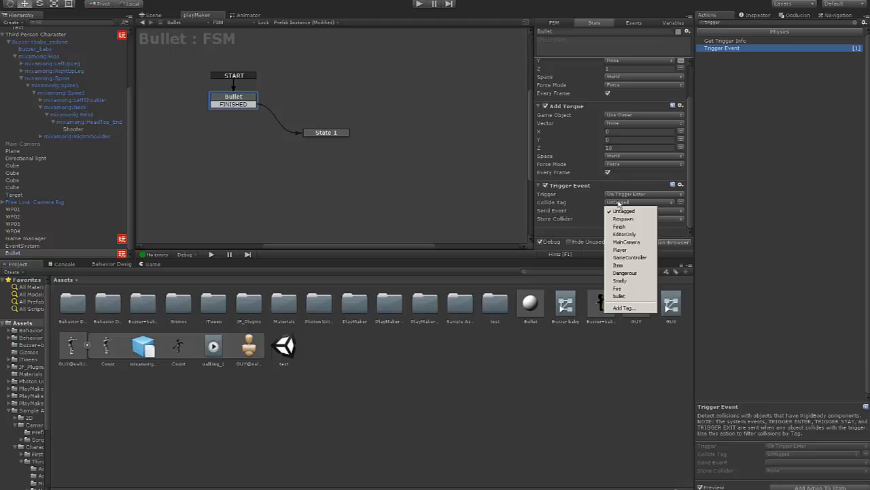
left_click(625, 272)
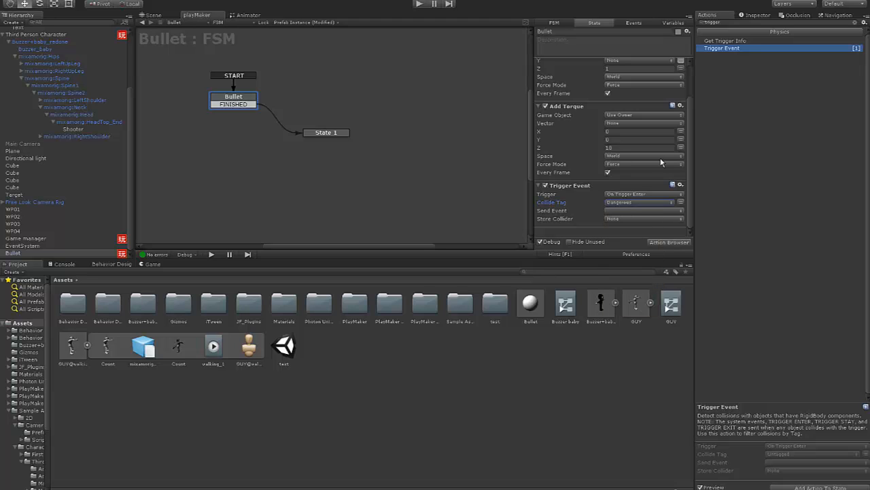
left_click(628, 215)
left_click(629, 225)
Duplicate the Bullet state's Trigger Event action below the original and set the copy's collide tag to Untagged
left_click(567, 186)
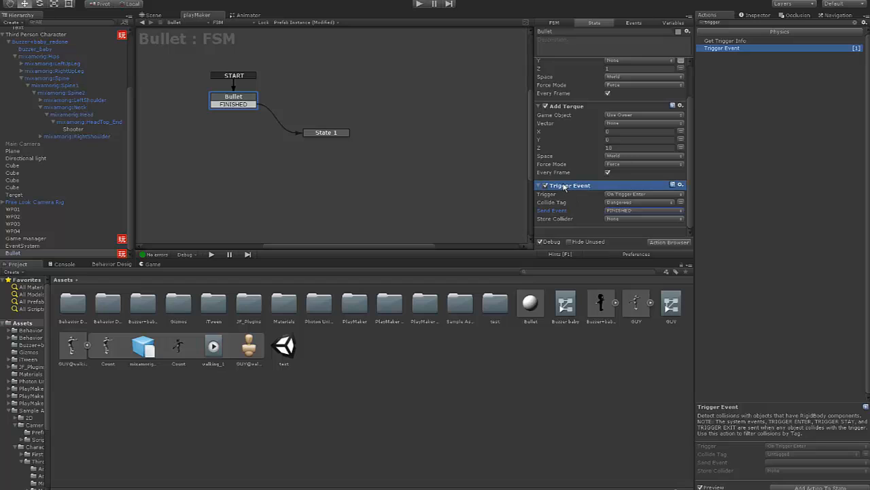
right_click(566, 186)
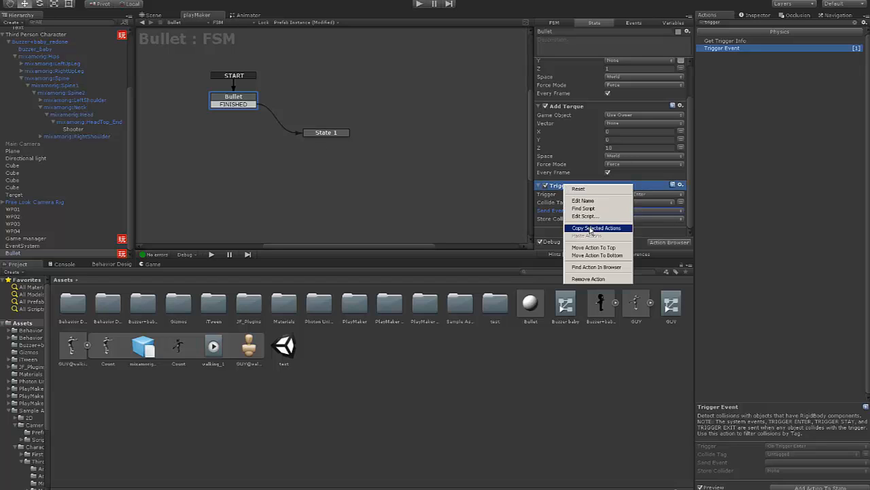
left_click(589, 217)
right_click(565, 185)
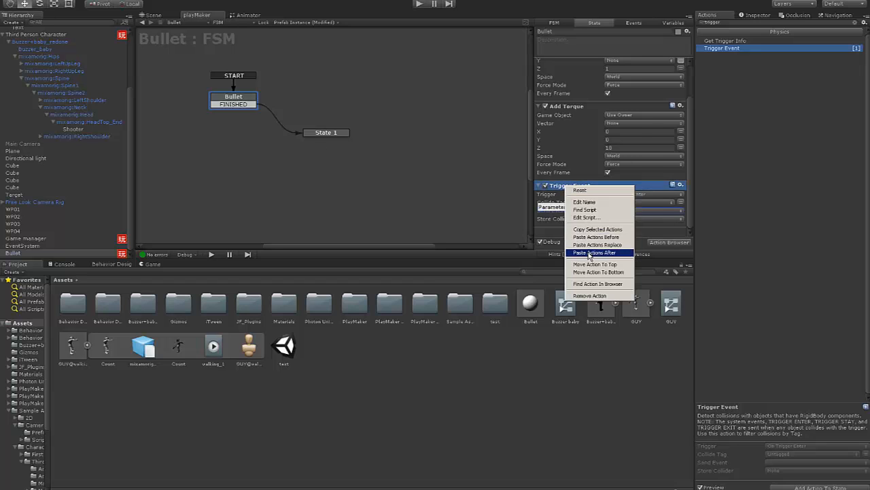
left_click(586, 249)
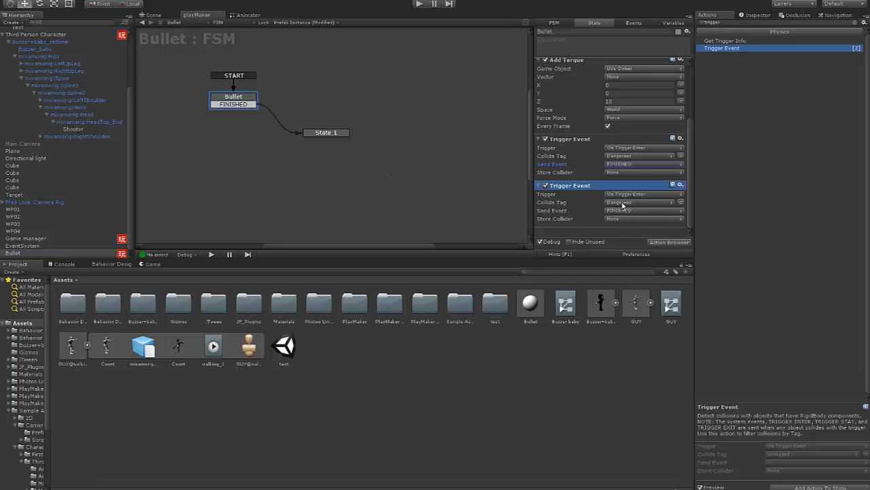
left_click(623, 203)
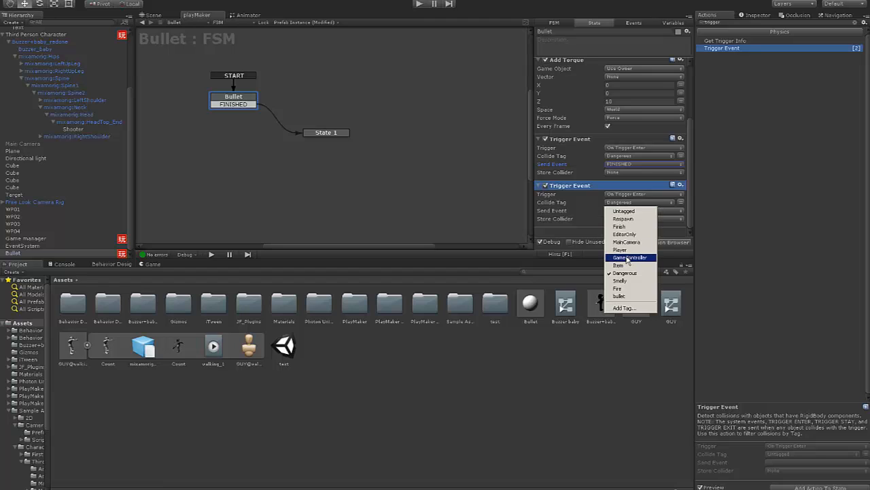
left_click(623, 211)
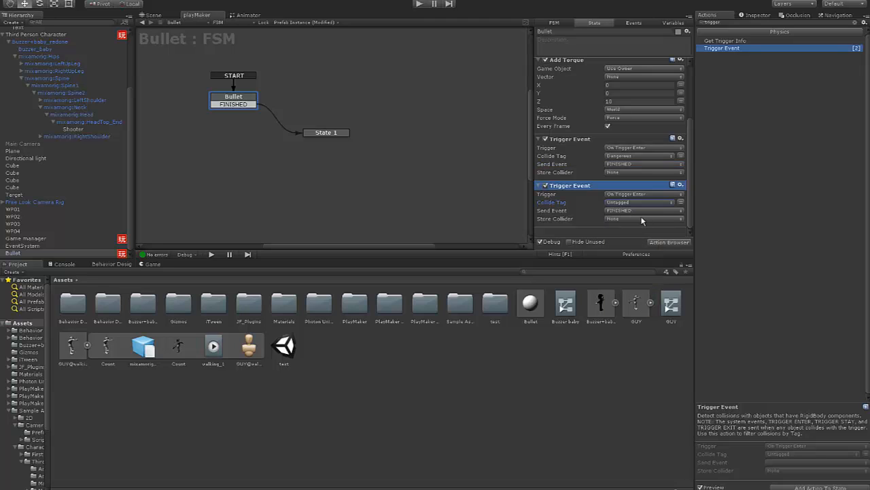
Find the Destroy Self action and add it to State 1 of the Bullet FSM
left_click_drag(330, 134, 342, 140)
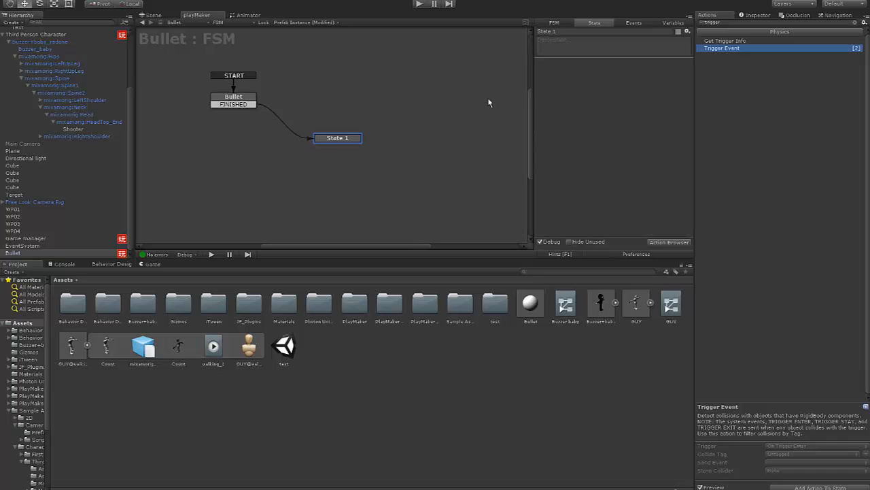
left_click(733, 24)
type("destr")
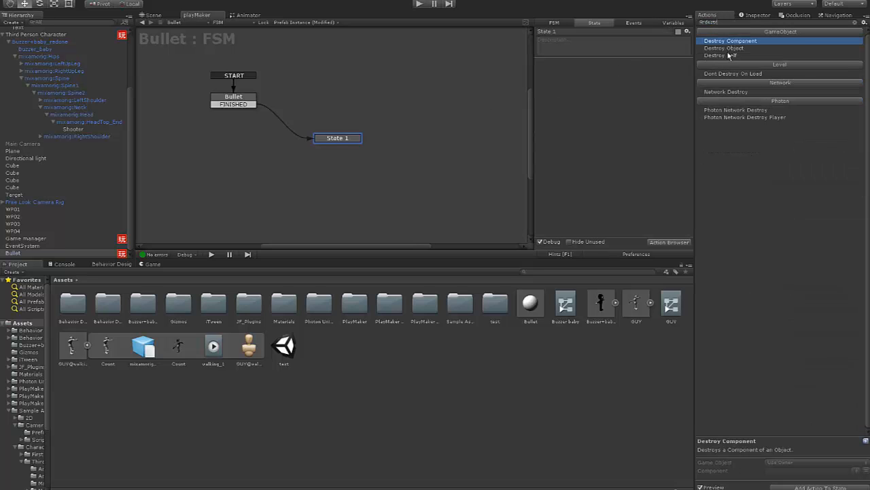
double_click(729, 56)
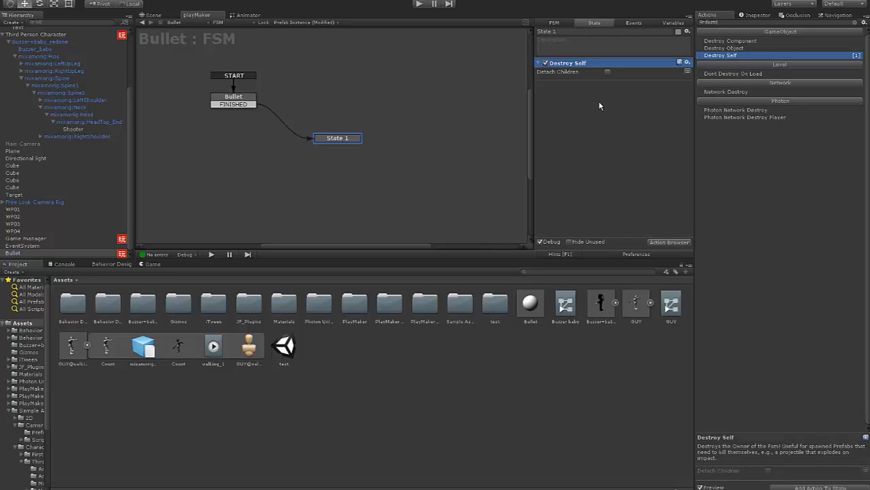
left_click_drag(349, 141, 359, 136)
left_click(228, 99)
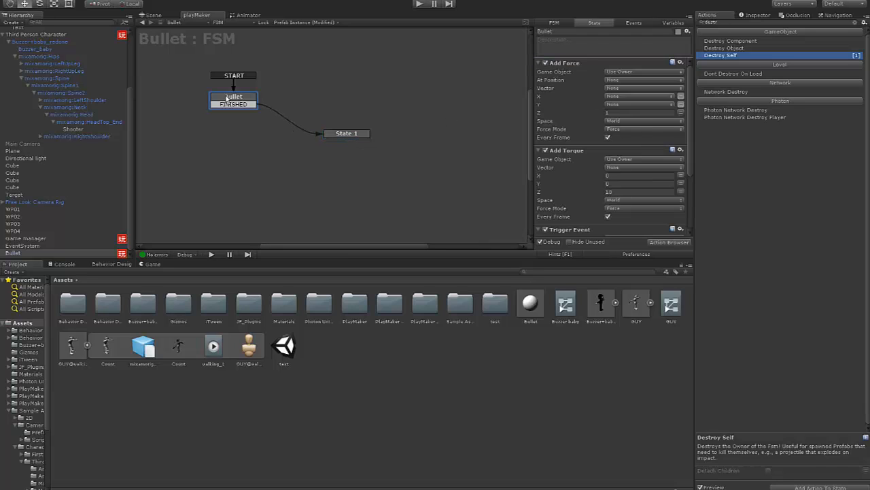
left_click(348, 136)
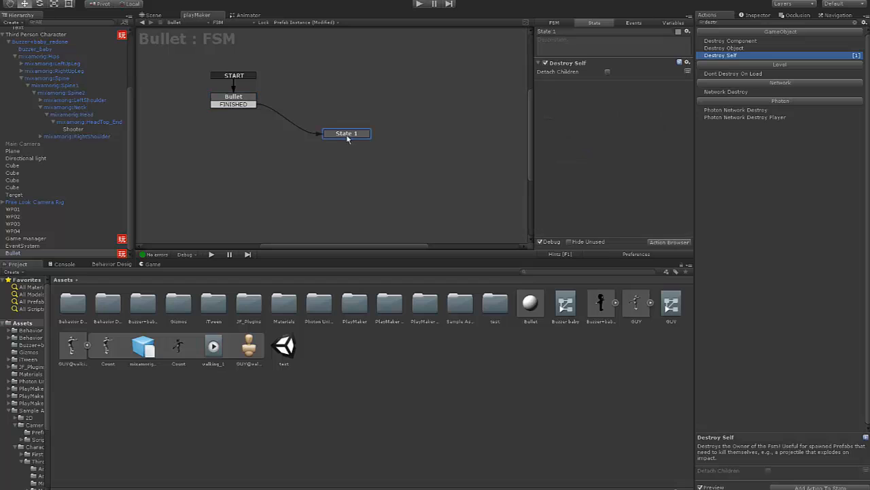
left_click(224, 95)
scroll(616, 156, "down", 4)
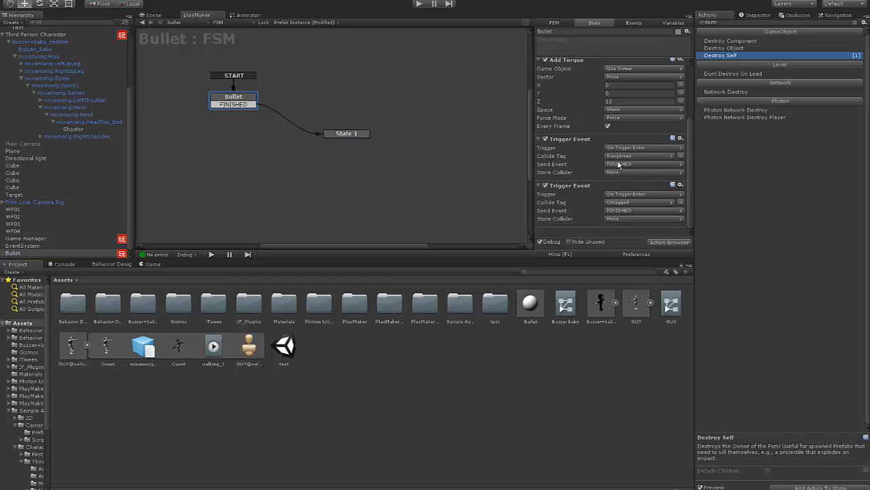
left_click_drag(353, 138, 359, 135)
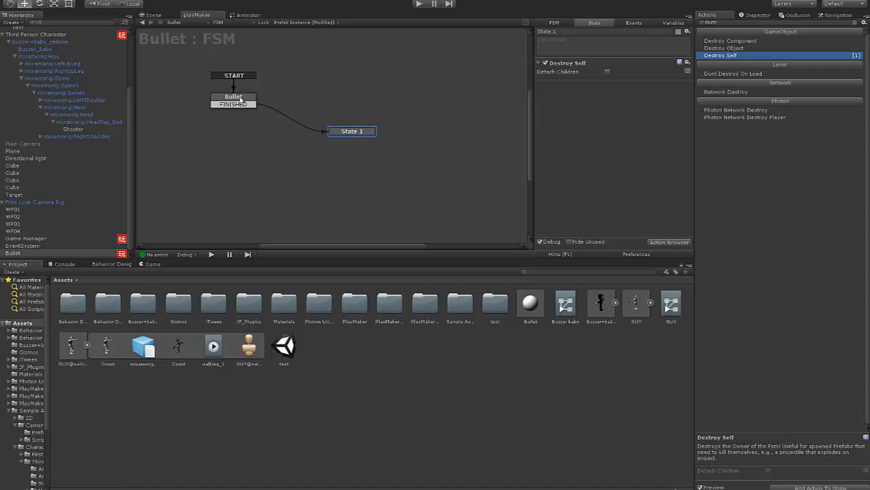
Apply the changes made on the scene's Bullet object to its prefab
left_click(159, 17)
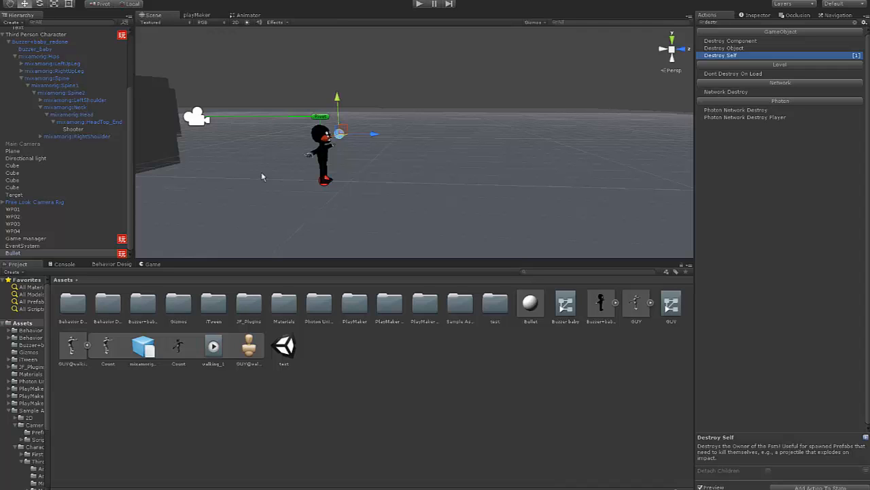
left_click(15, 247)
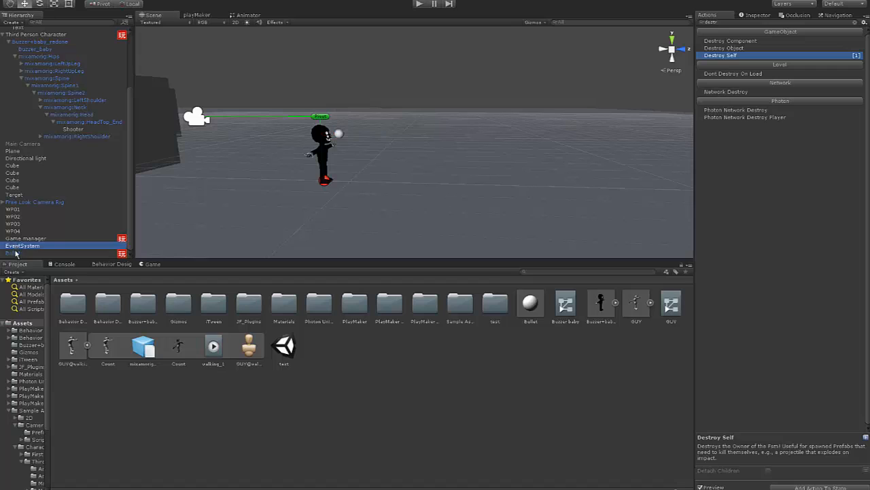
left_click(15, 253)
left_click(754, 14)
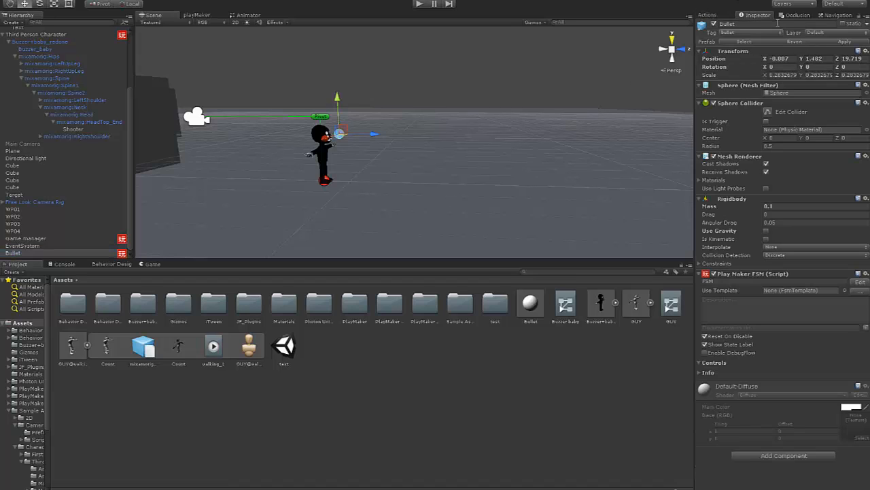
left_click(845, 42)
Delete the Bullet object from the scene hierarchy
left_click(28, 245)
left_click(26, 252)
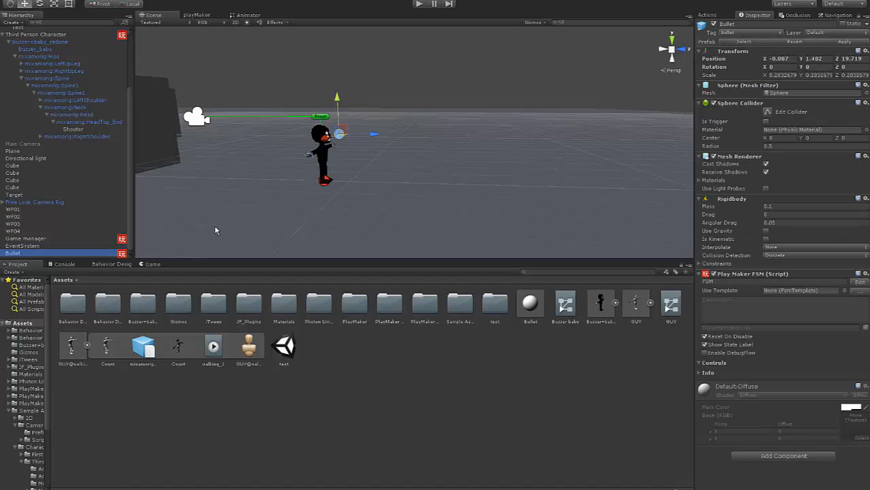
key("Delete")
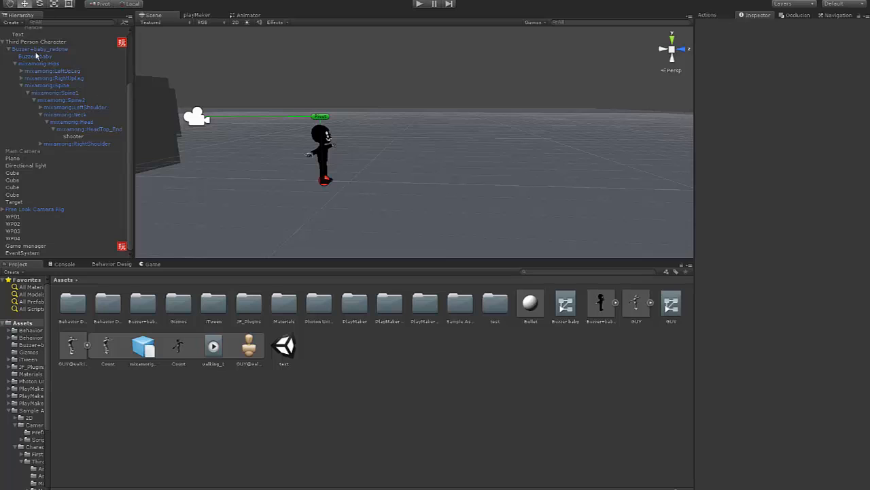
Add a second FSM to the Game manager object and name it Fire
left_click(49, 246)
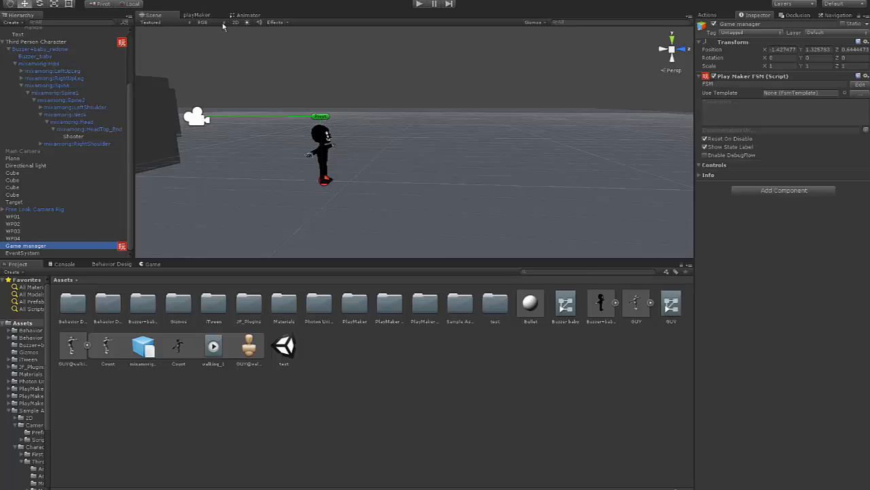
left_click(197, 15)
right_click(238, 93)
left_click(248, 95)
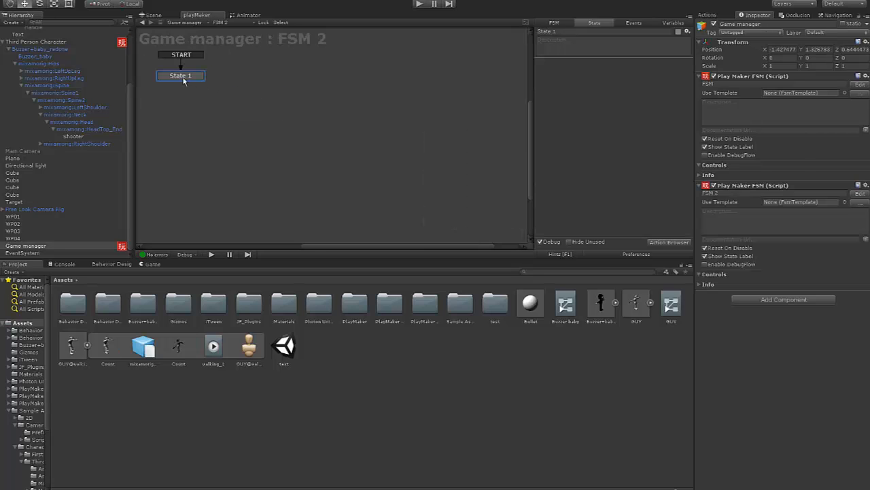
left_click_drag(202, 87, 191, 87)
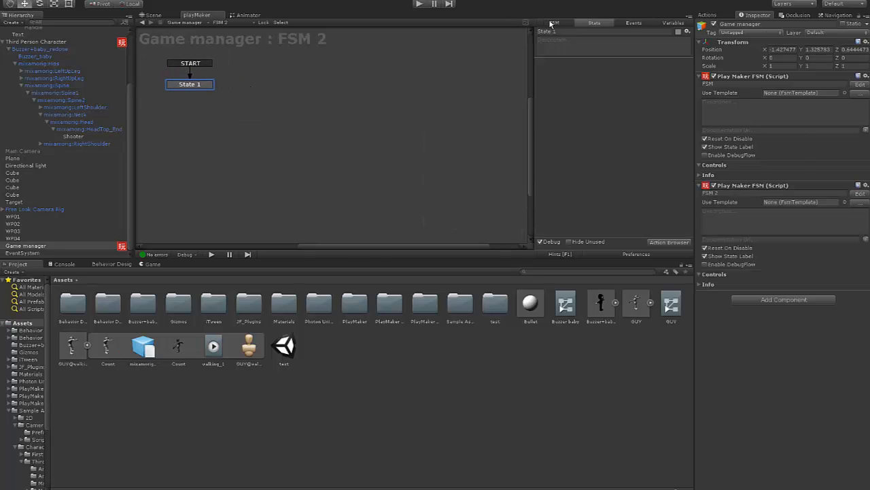
left_click(551, 24)
type("Fire")
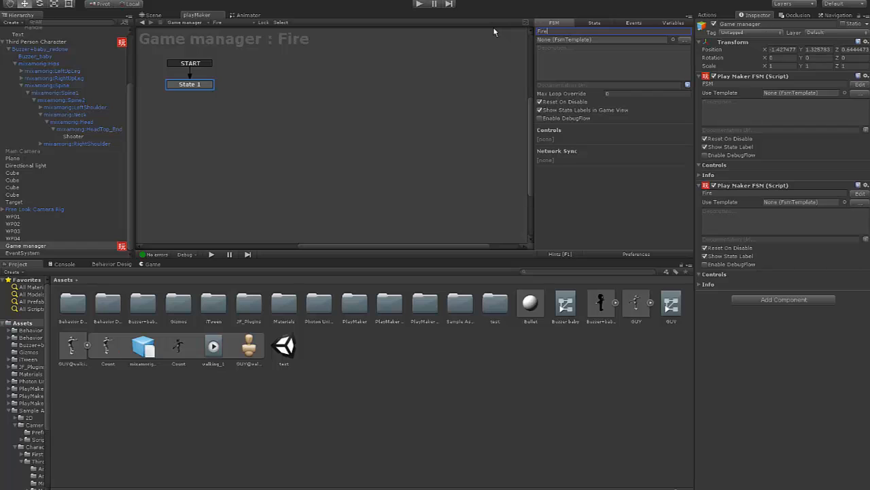
Find the Get Button Down action and add it to State 1 of the Fire FSM
left_click(199, 86)
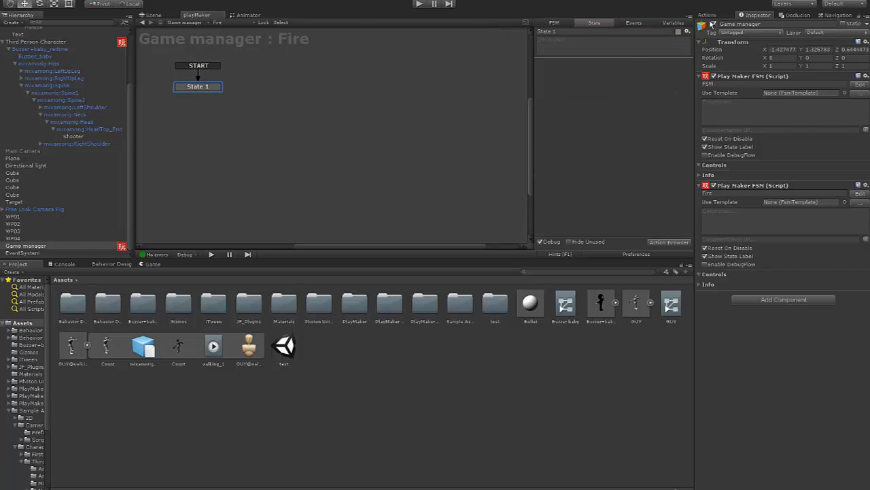
left_click(707, 14)
type("button")
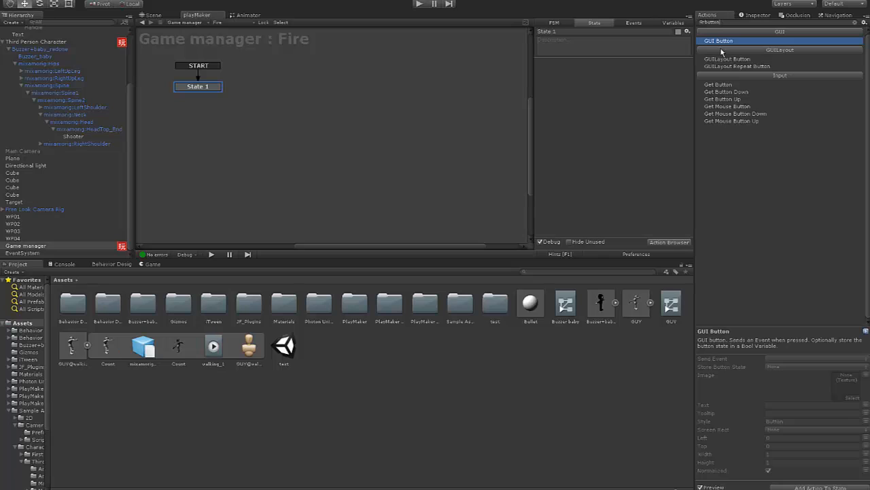
left_click(729, 93)
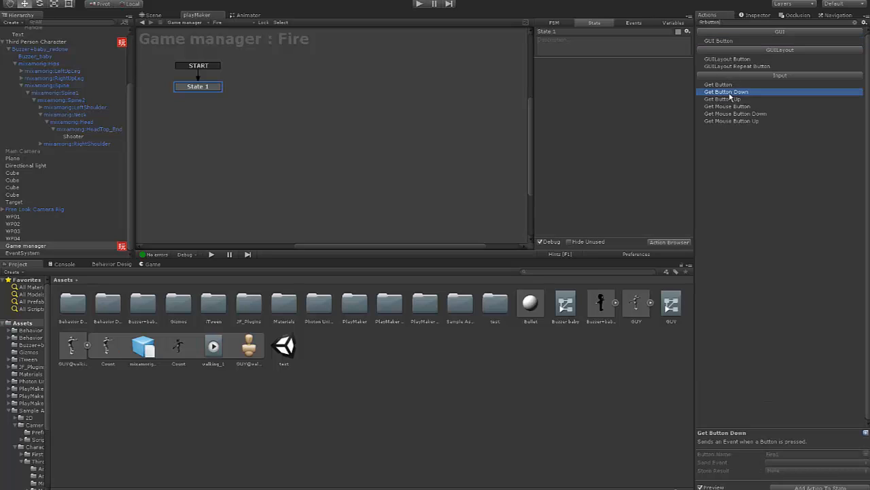
double_click(730, 94)
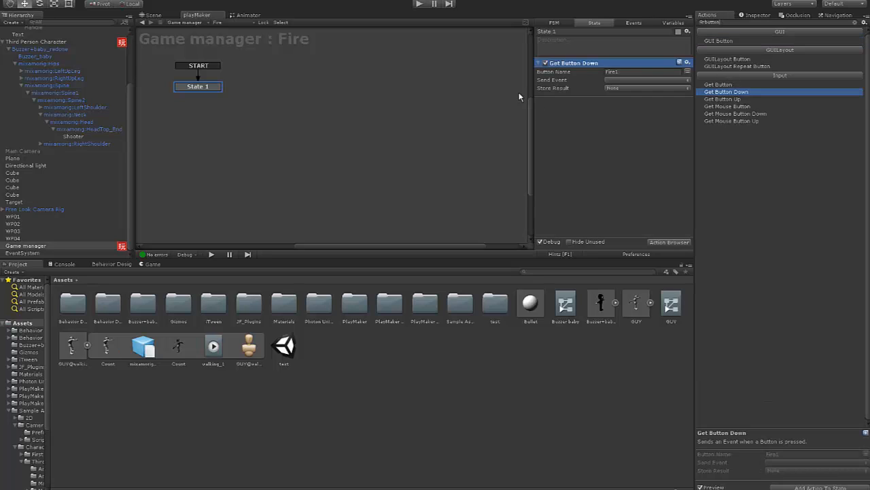
Add a second state to the Fire FSM and link State 1 to it with a FINISHED transition
right_click(343, 121)
left_click(345, 121)
right_click(214, 90)
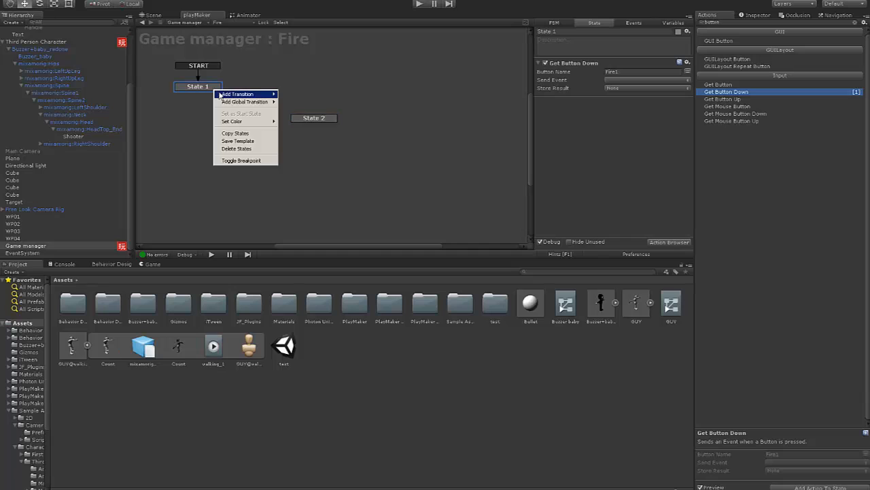
mouse_move(246, 94)
left_click(293, 98)
left_click_drag(218, 96, 319, 118)
left_click_drag(319, 119, 304, 133)
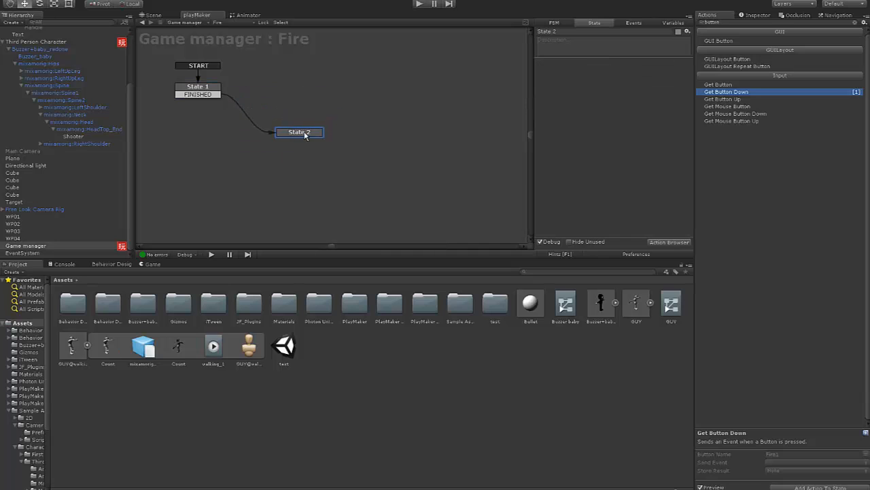
Have State 1's Get Button Down action send the FINISHED event
left_click(212, 88)
left_click(617, 80)
left_click(618, 93)
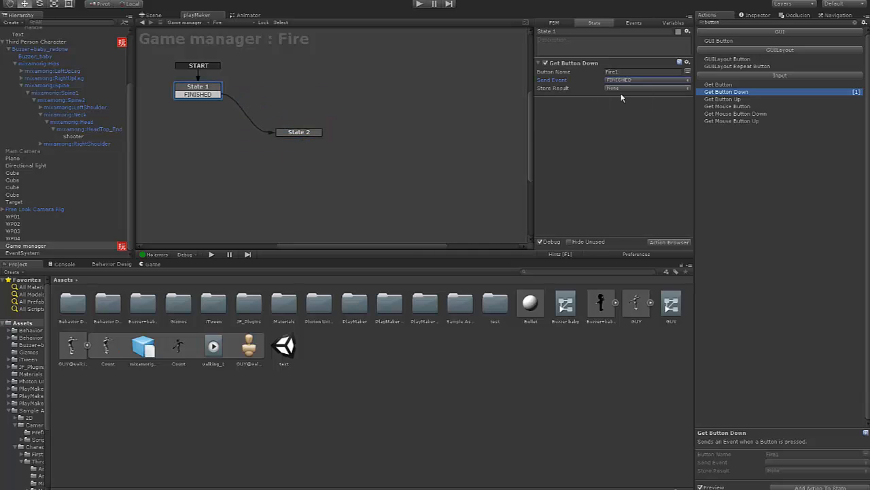
Give State 2 a FINISHED transition that links back to State 1
left_click_drag(299, 132, 206, 91)
right_click(313, 142)
mouse_move(353, 144)
left_click(395, 145)
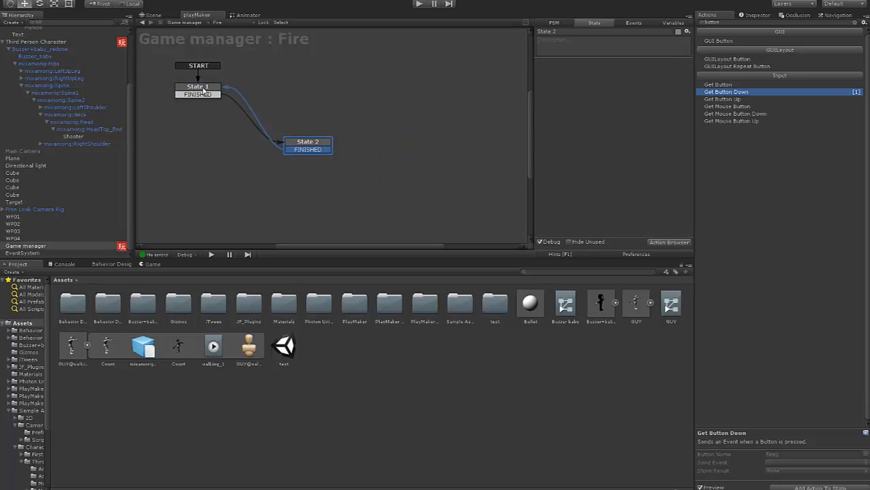
left_click_drag(318, 144, 324, 137)
Find the Create Object action and add it to State 2 of the Fire FSM
double_click(733, 24)
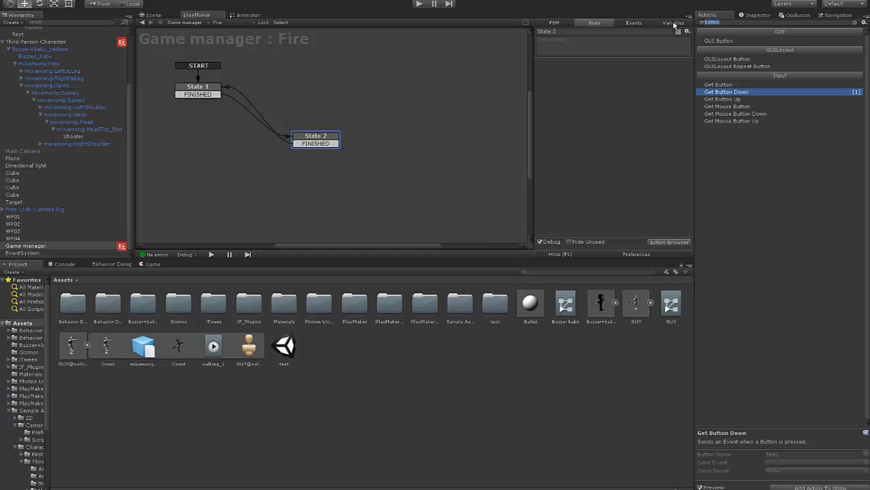
type("create")
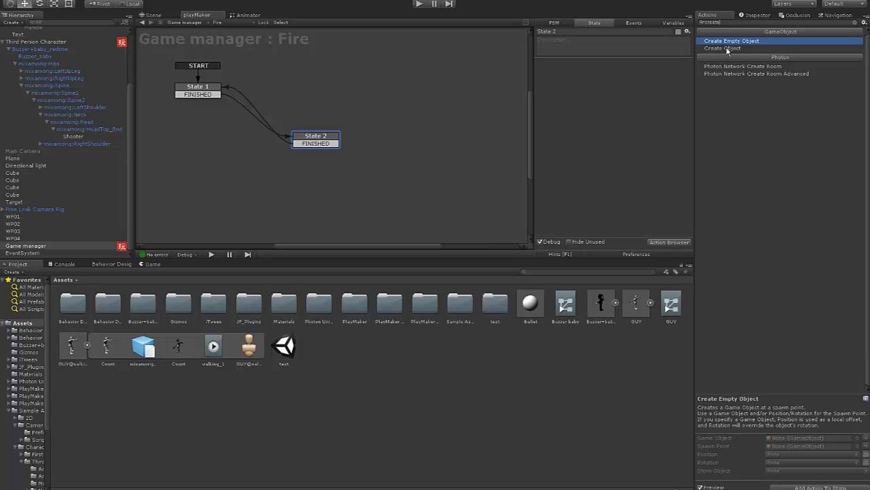
left_click(726, 48)
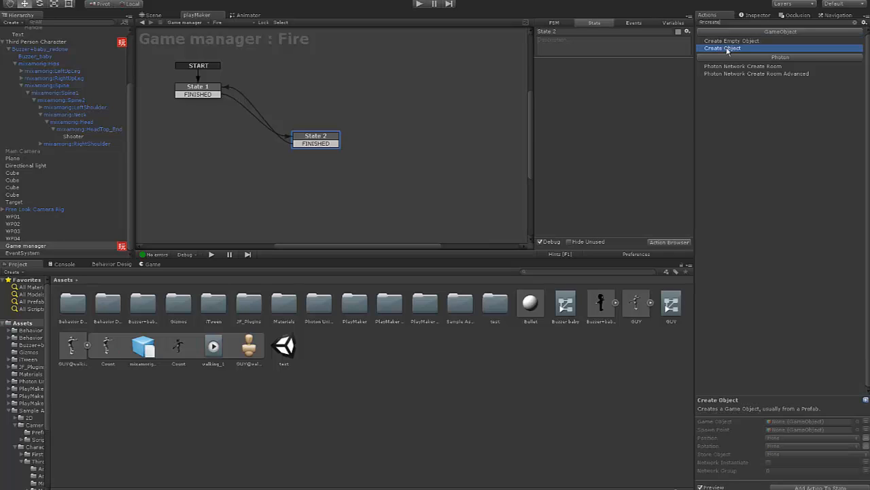
double_click(726, 48)
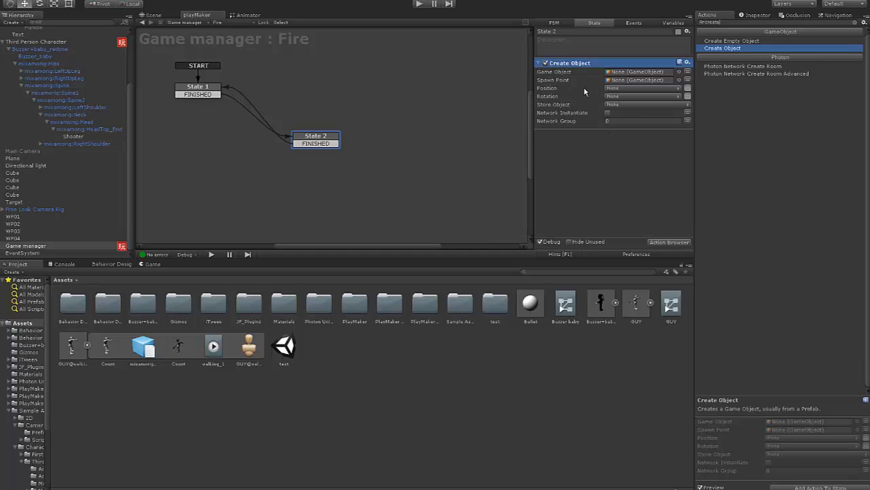
Make the Create Object action spawn the Bullet prefab with Shooter as its spawn point, and rearrange the states slightly
left_click(679, 72)
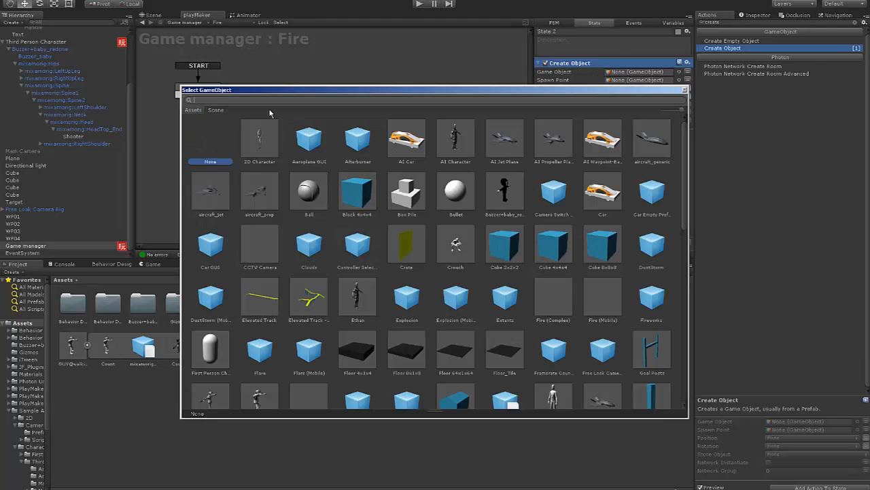
type("bull")
double_click(256, 140)
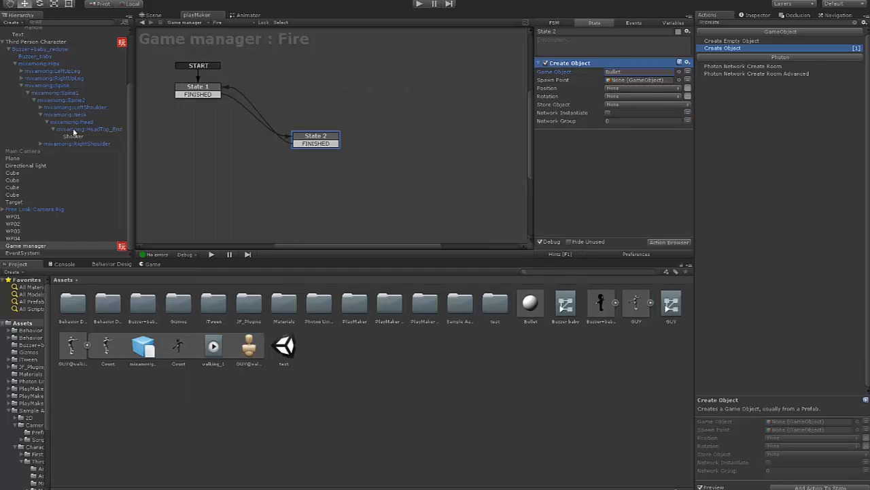
left_click_drag(74, 136, 639, 81)
mouse_move(313, 140)
left_mouse_down()
mouse_move(334, 134)
mouse_move(313, 134)
left_mouse_up()
mouse_move(201, 87)
left_mouse_down()
mouse_move(220, 91)
mouse_move(207, 95)
left_mouse_up()
left_click_drag(316, 133, 324, 121)
Run the game and fire repeatedly to test that bullets spawn from the character
left_click(418, 4)
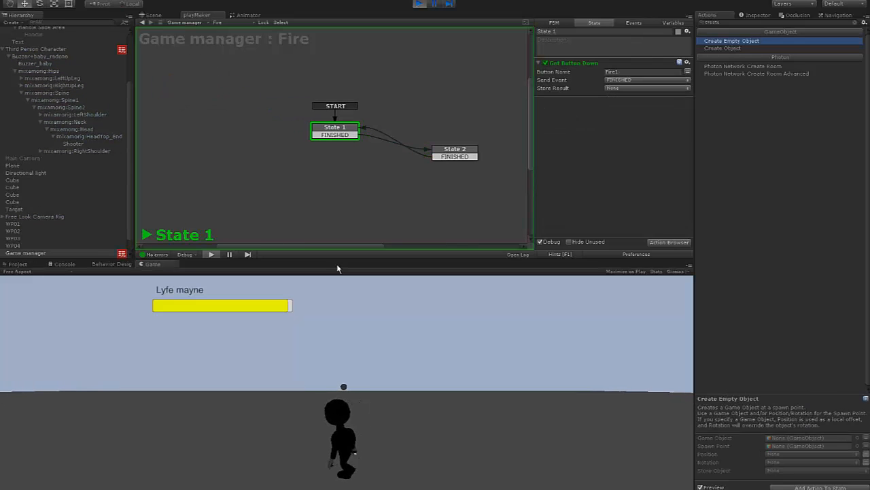
key("ctrl")
key("ctrl")
key("ctrl")
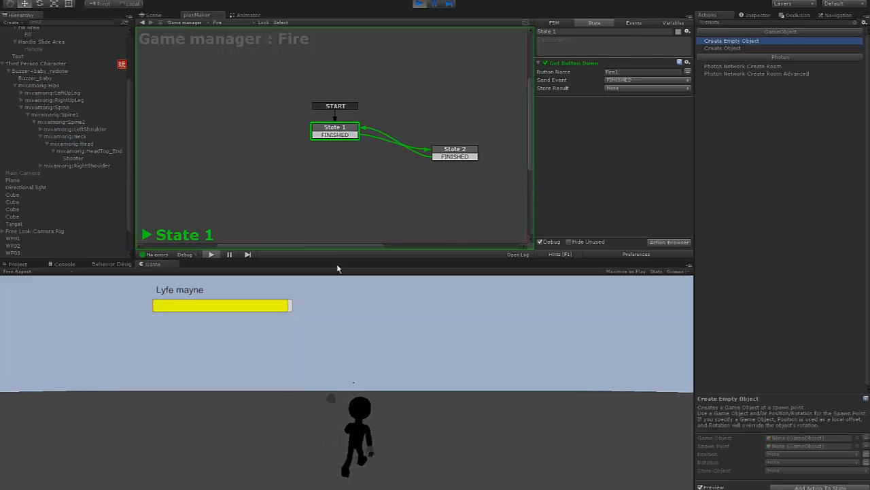
key("ctrl")
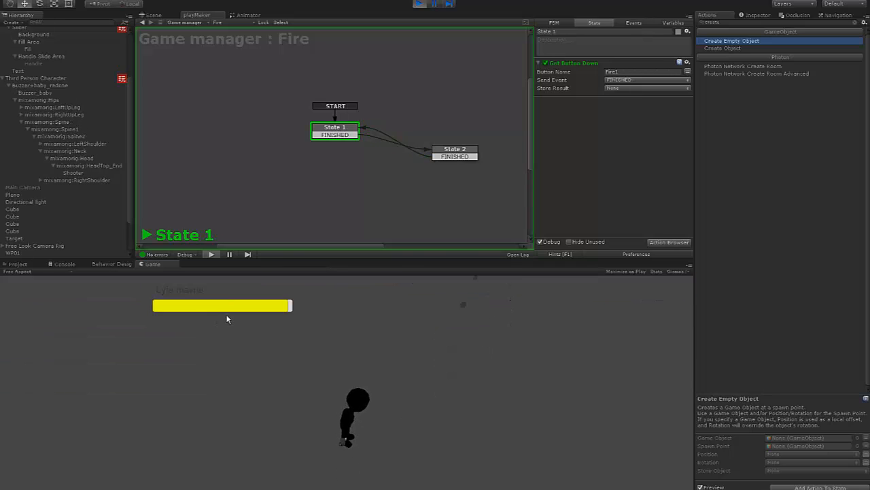
key("ctrl")
key("ctrl")
key("ctrl")
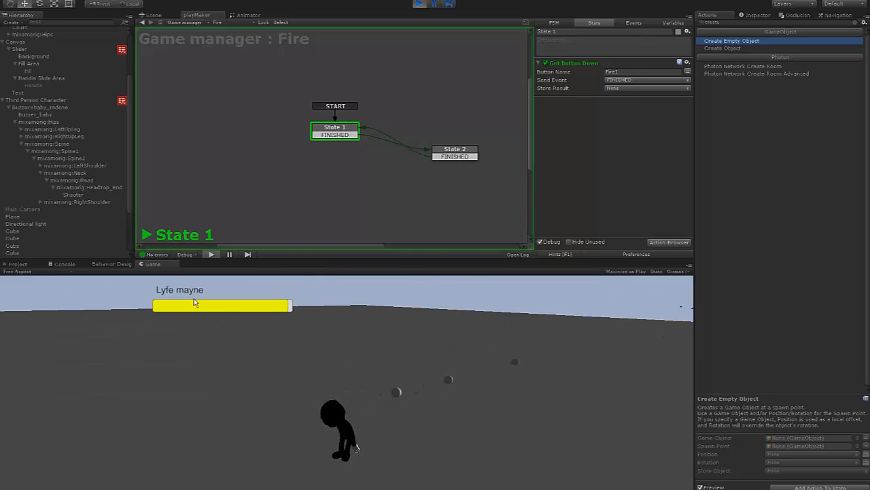
Move the character around and shoot at the approaching enemy, and stop the game
key("a")
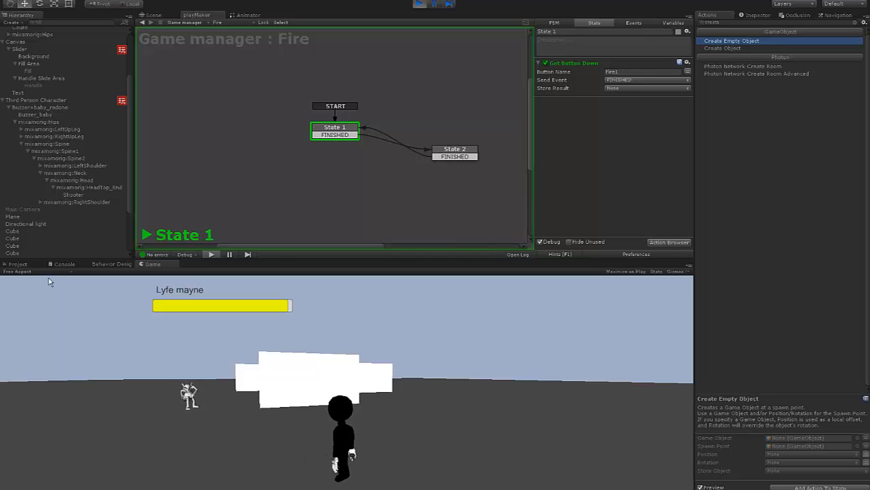
key("d")
left_click(49, 281)
left_click(49, 281)
left_click(49, 282)
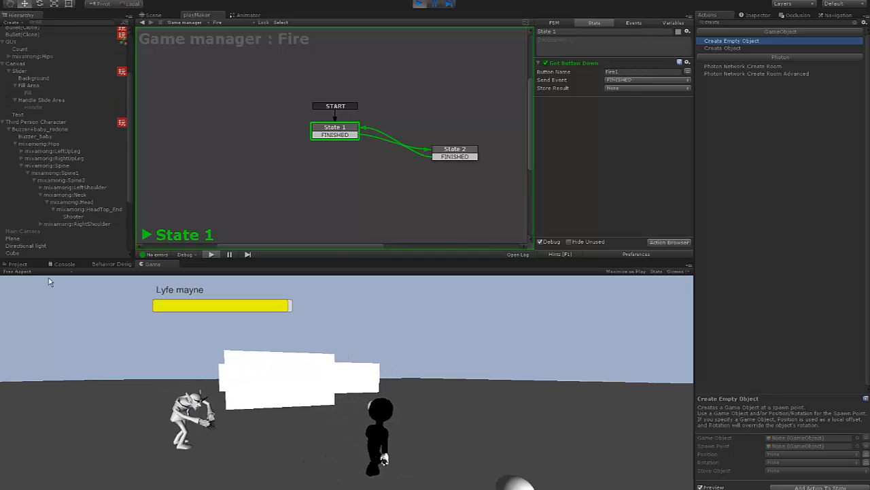
key("a")
left_click(49, 281)
key("d")
left_click(49, 281)
left_click(49, 282)
left_click(49, 282)
key("s")
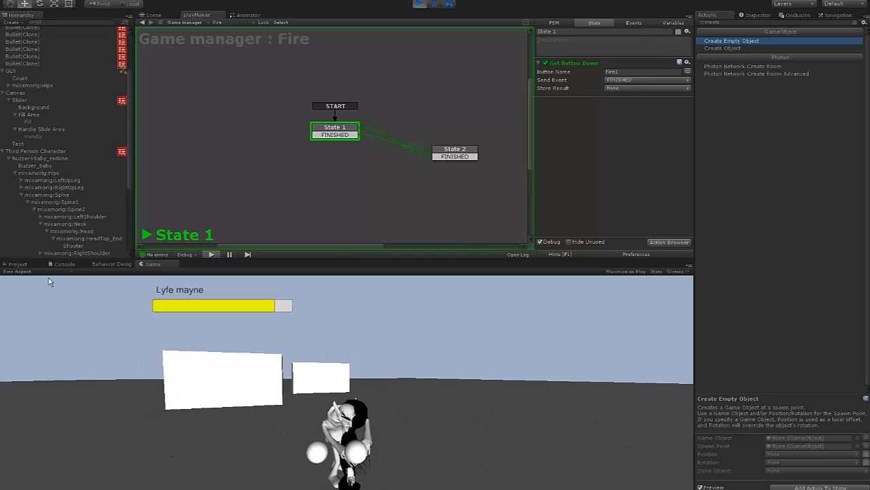
left_click(49, 281)
left_click(49, 282)
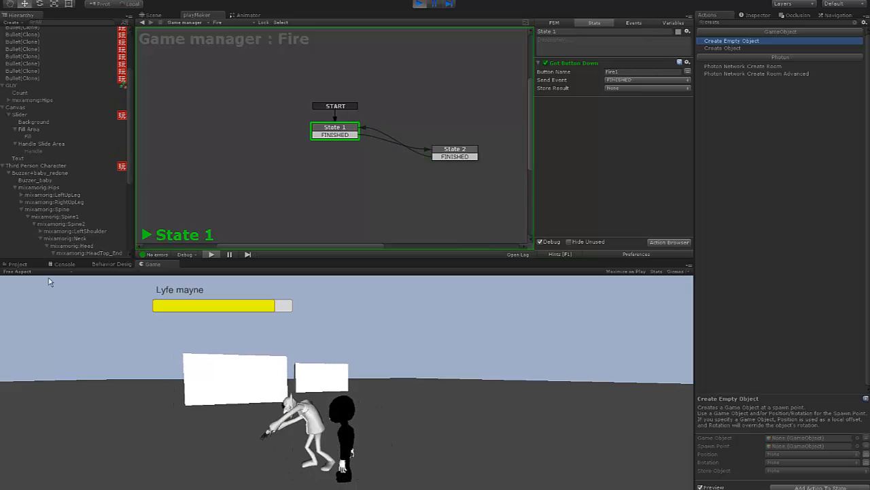
key("a")
left_click(49, 281)
key("ctrl+p")
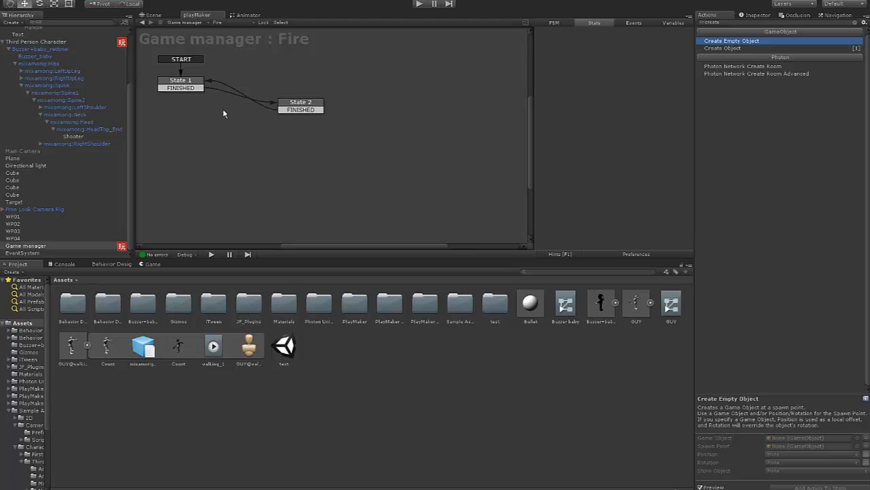
Select GUY, frame it in the scene view and show its components for inspection
scroll(97, 99, "up", 3)
left_click(25, 33)
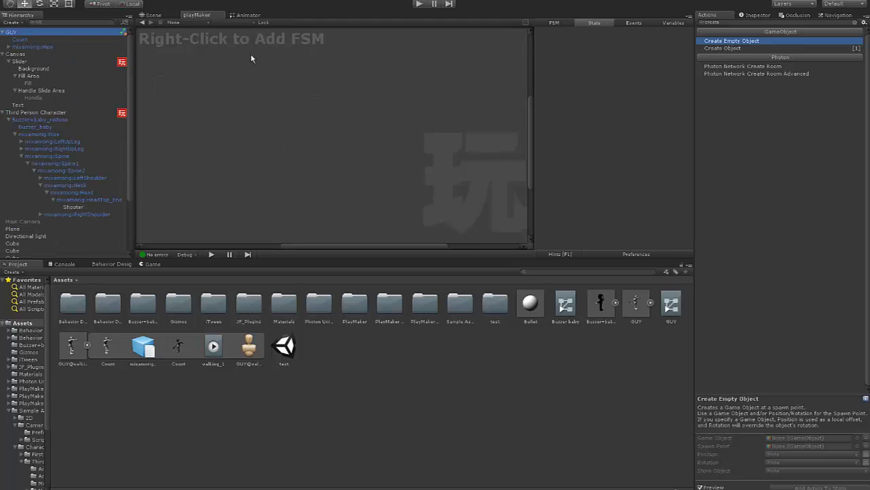
left_click(160, 16)
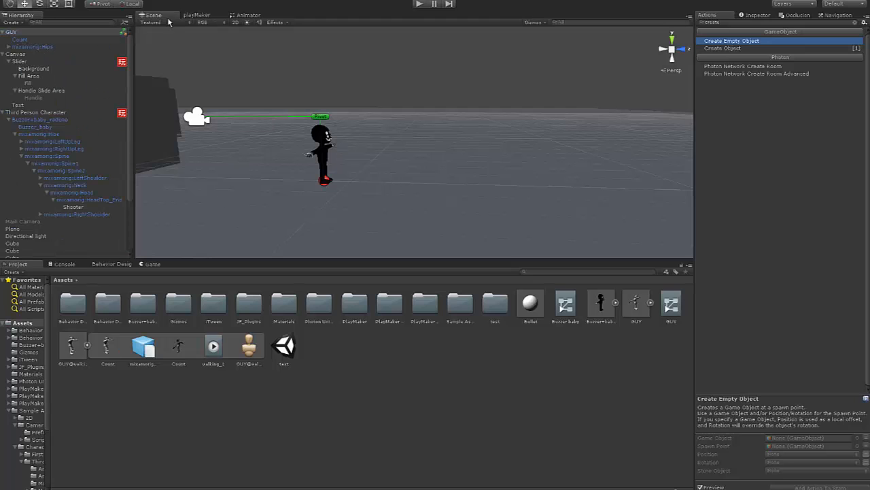
double_click(15, 34)
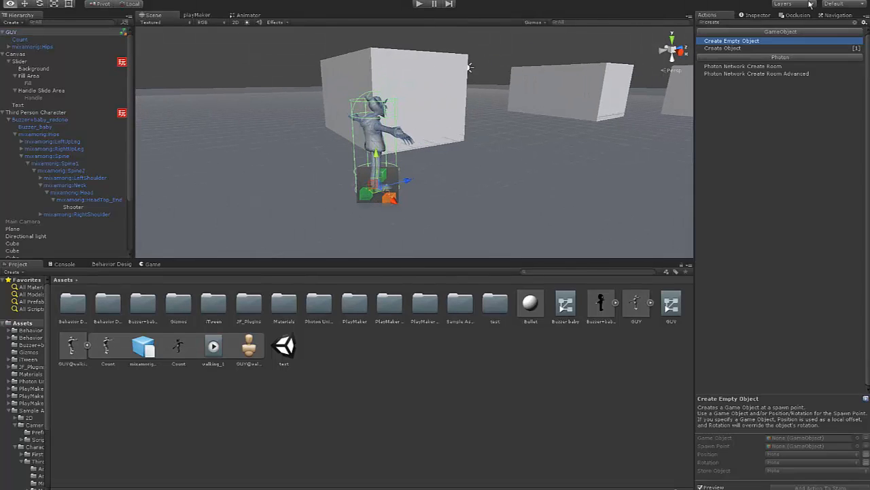
left_click(758, 16)
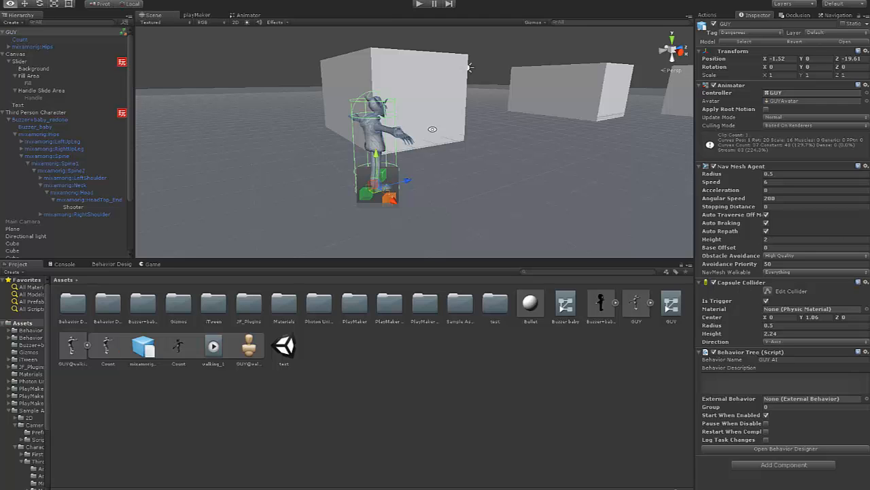
mouse_move(432, 130)
left_mouse_down("alt")
mouse_move(346, 129)
mouse_move(422, 129)
left_mouse_up("alt")
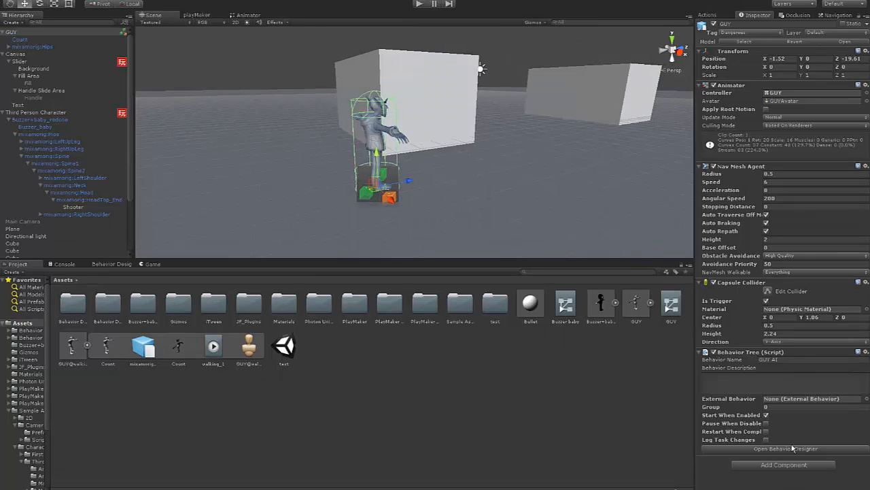
Try a Character Controller component on GUY, and remove it again
left_click(767, 467)
left_click(758, 364)
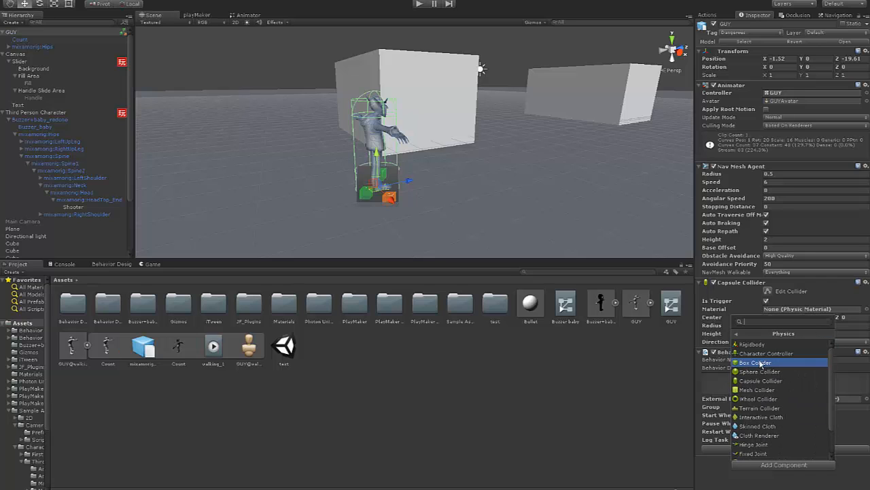
left_click(765, 354)
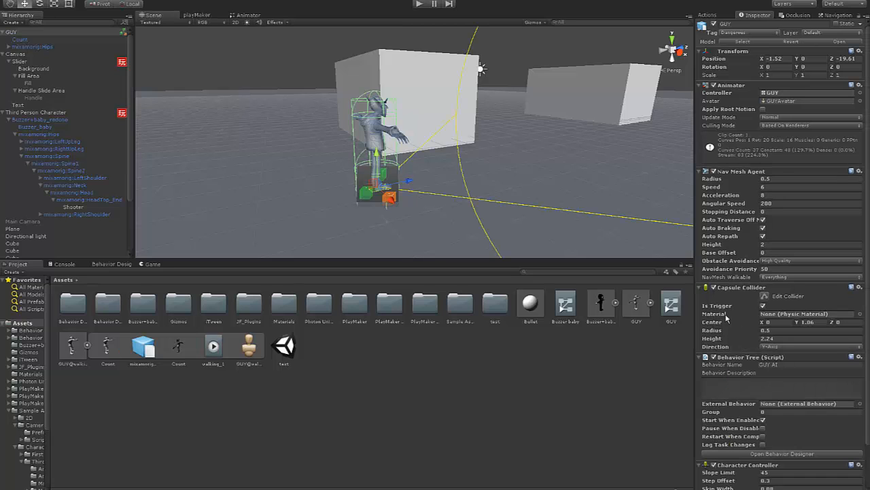
scroll(787, 412, "down", 3)
right_click(744, 417)
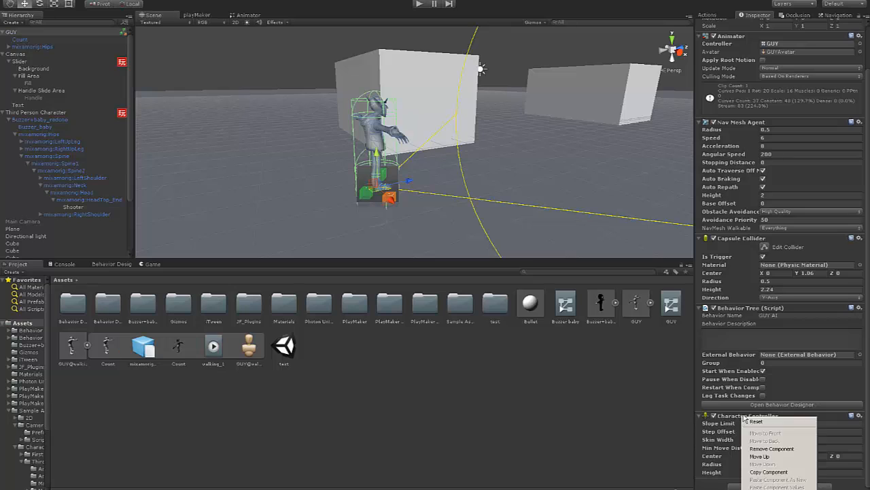
left_click(771, 449)
Try a second Capsule Collider component on GUY, and remove it again
left_click(762, 464)
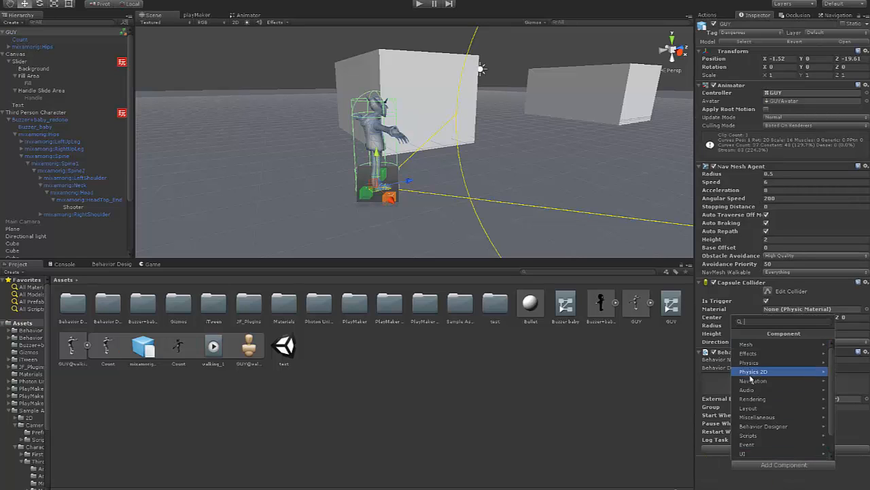
left_click(751, 365)
left_click(757, 380)
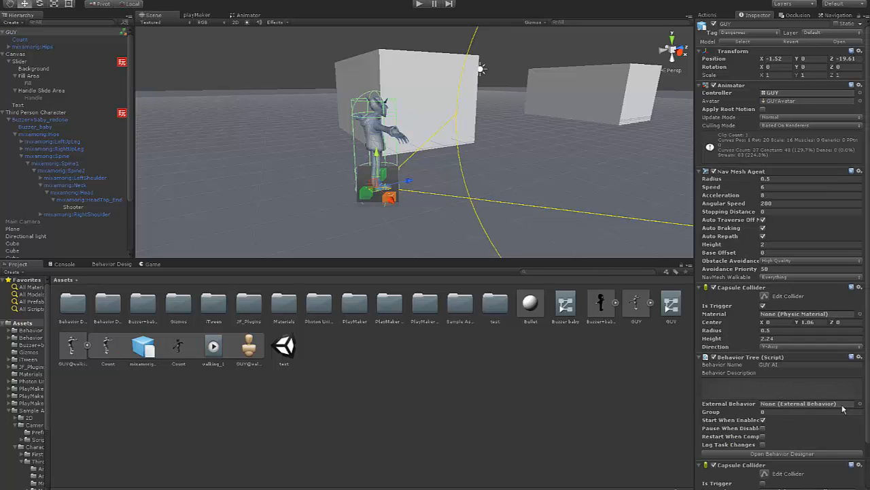
left_click_drag(867, 420, 861, 452)
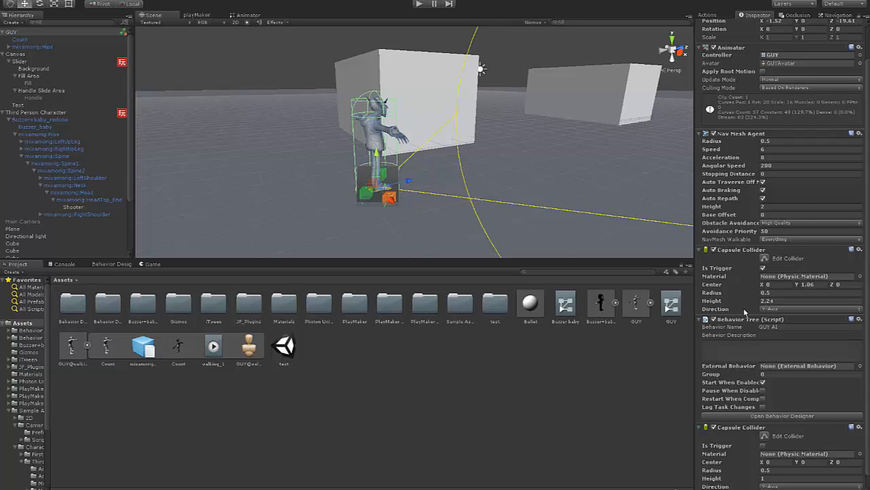
right_click(736, 429)
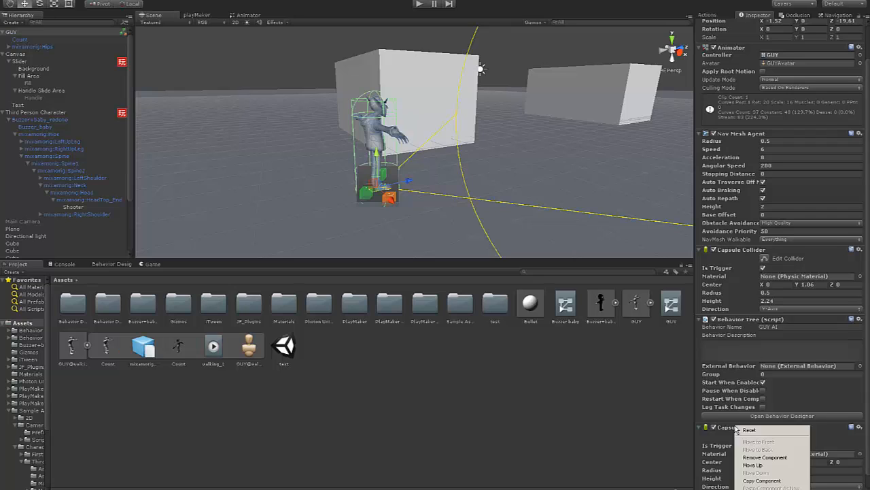
left_click(765, 457)
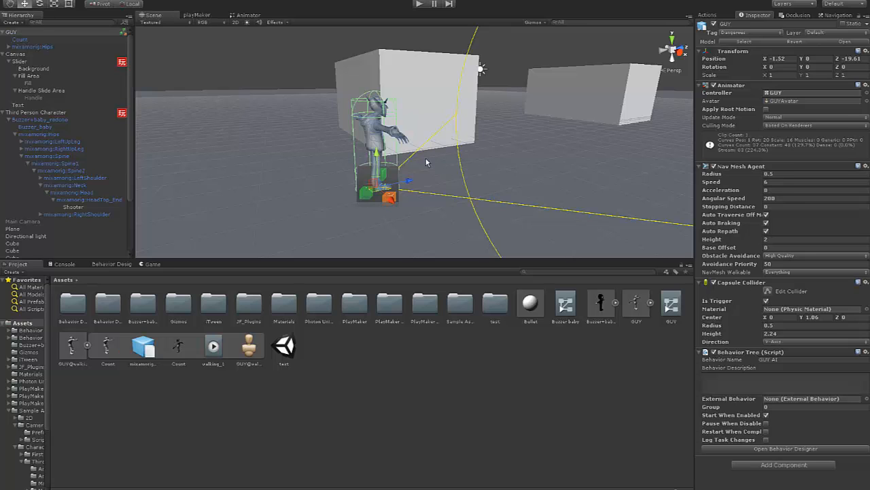
Check GUY's existing collider in the scene, and add a PlayMaker FSM to GUY
left_click_drag(428, 163, 446, 145, "alt")
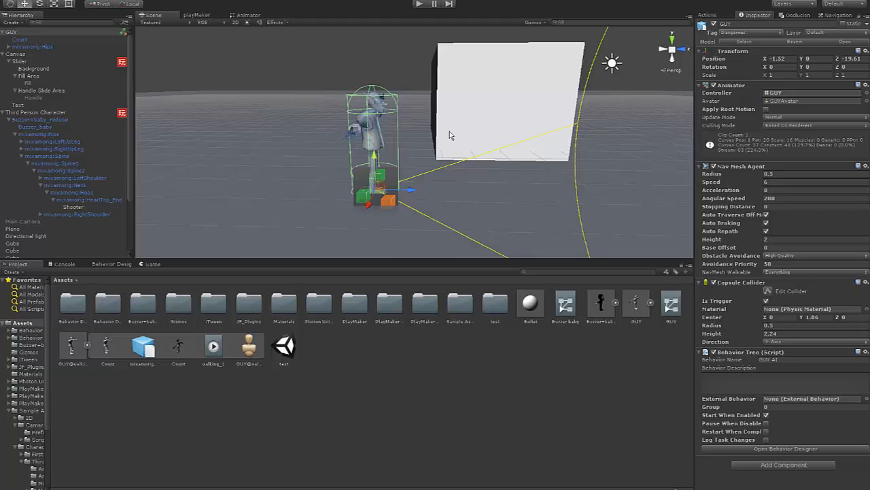
left_click_drag(482, 136, 498, 136, "alt")
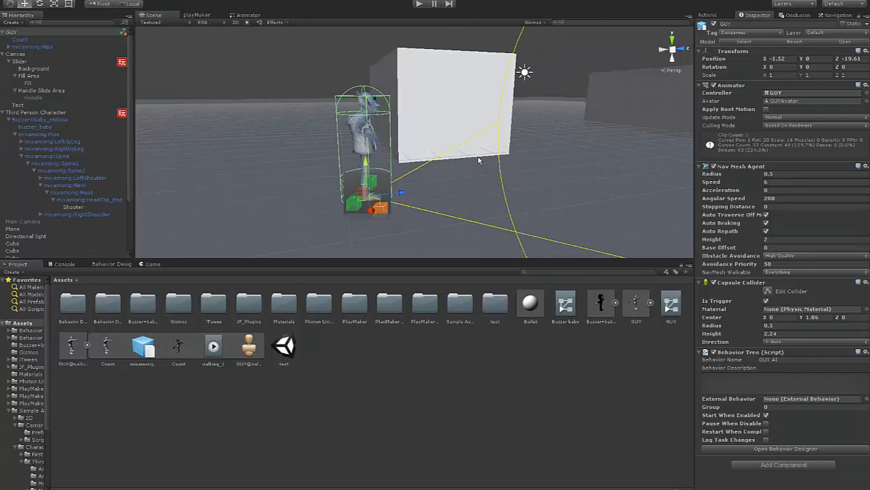
left_click_drag(424, 149, 378, 142, "alt")
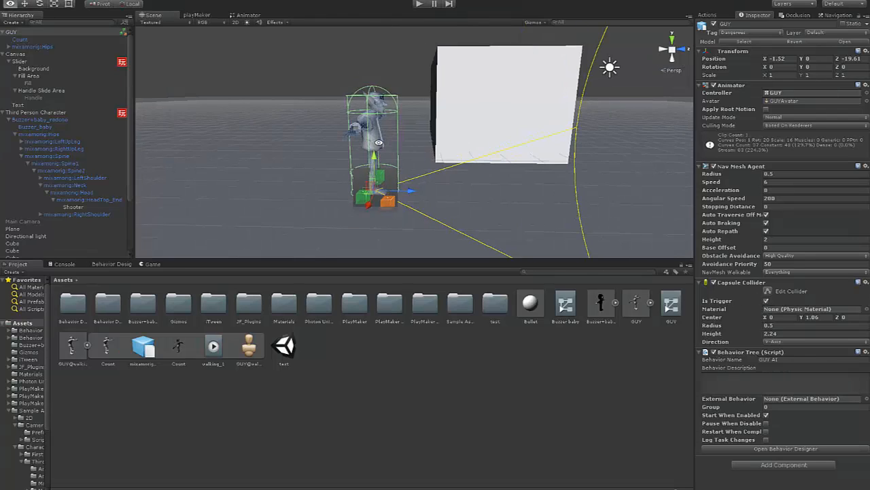
left_click(24, 40)
left_click(20, 33)
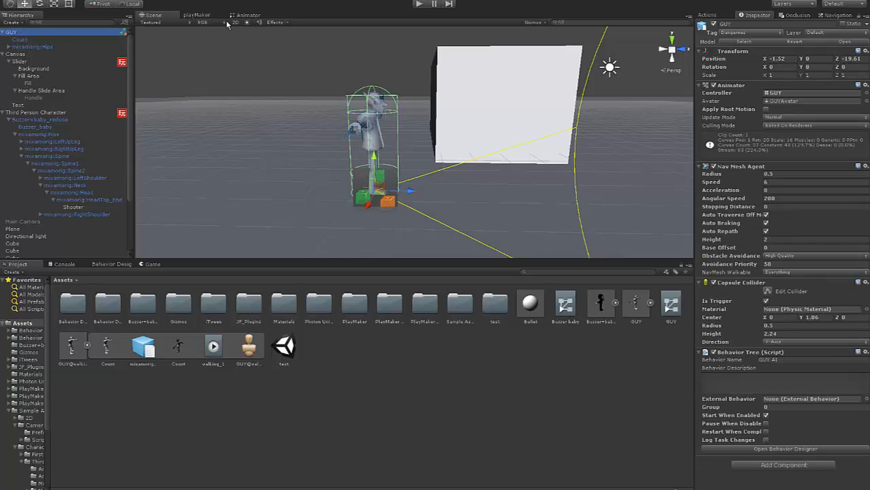
left_click(202, 16)
right_click(209, 75)
left_click(221, 79)
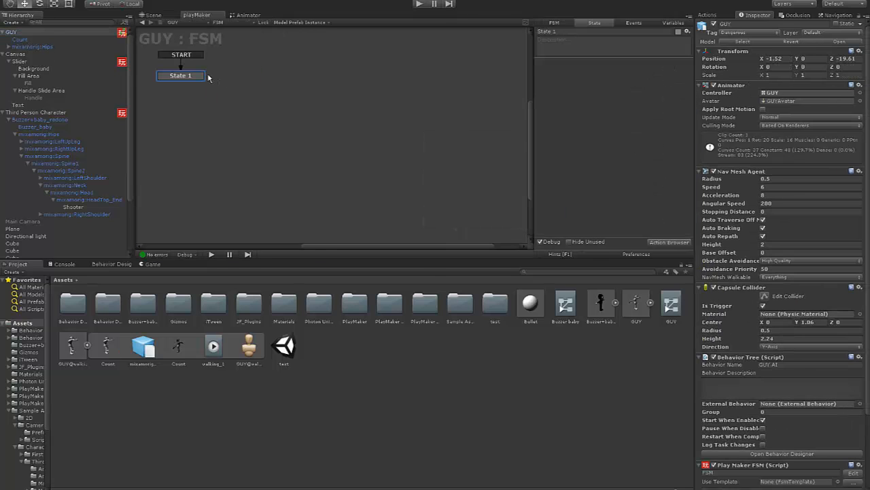
Add a Trigger Event action to State 1 of GUY's FSM
left_click(564, 32)
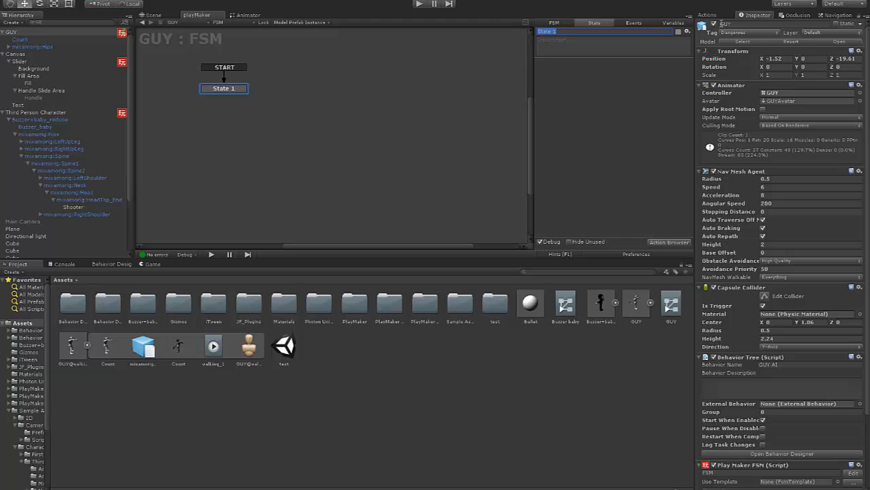
left_click(713, 17)
type("trigger")
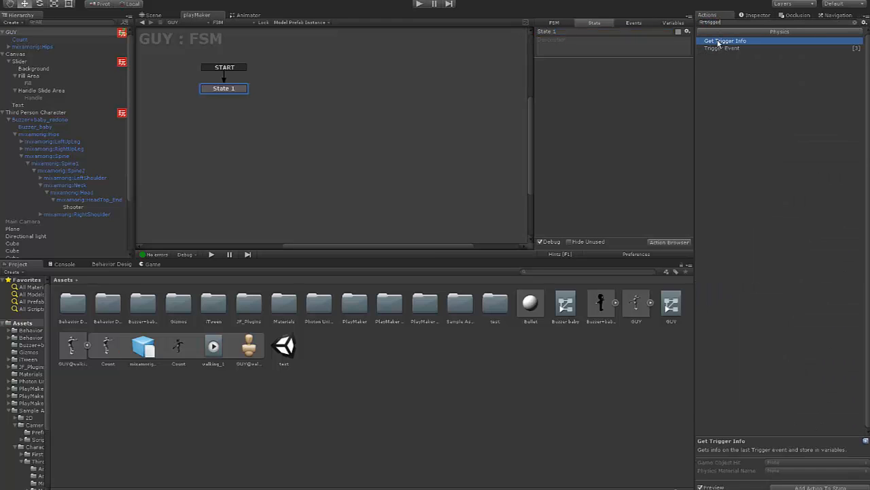
double_click(720, 49)
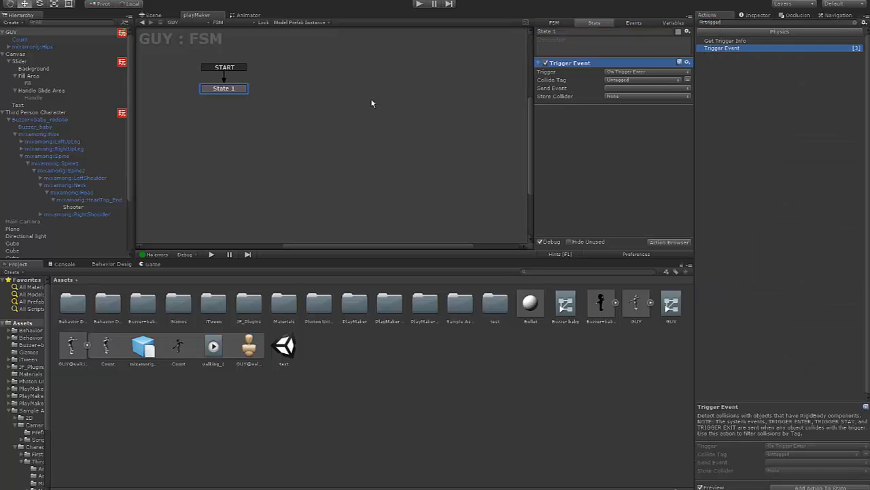
Add a second state to GUY's FSM and link State 1 to it with a FINISHED transition
right_click(327, 112)
left_click(343, 117)
right_click(237, 90)
mouse_move(261, 96)
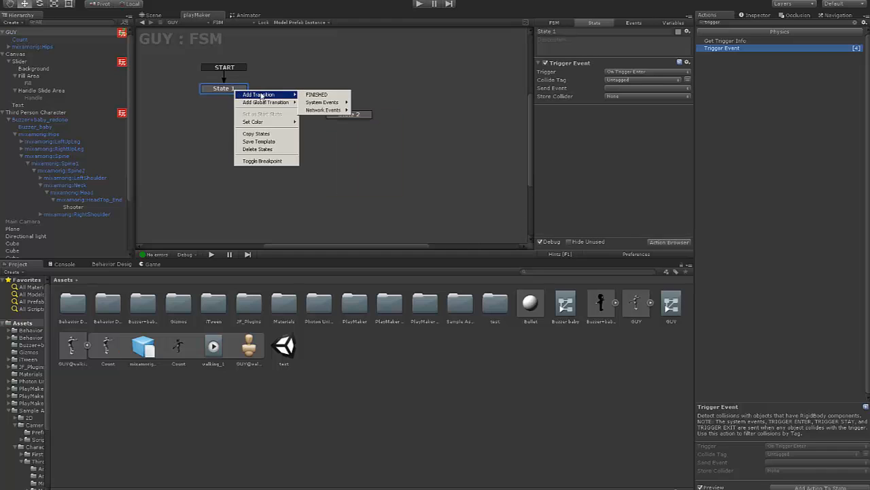
left_click(317, 95)
mouse_move(236, 99)
left_mouse_down()
mouse_move(349, 116)
mouse_move(332, 147)
mouse_move(241, 109)
left_mouse_up()
Add another state above State 2 and name it "Set health"
right_click(317, 73)
left_click(331, 78)
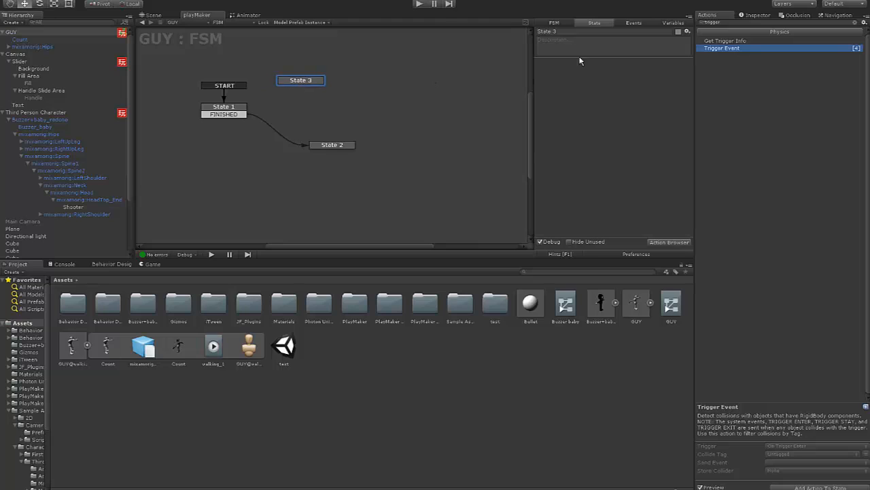
left_click(537, 31)
type("Sert")
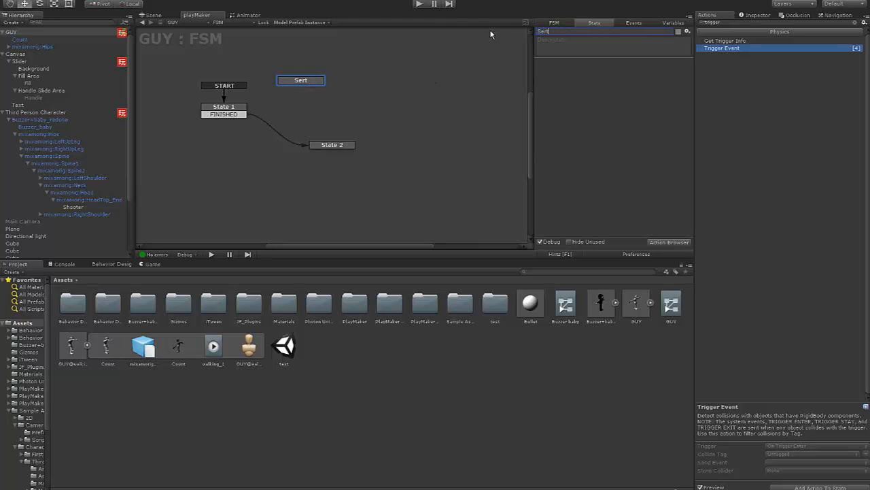
type(" health")
Create a float variable named GUyhealth in GUY's FSM
left_click(673, 23)
left_click(595, 221)
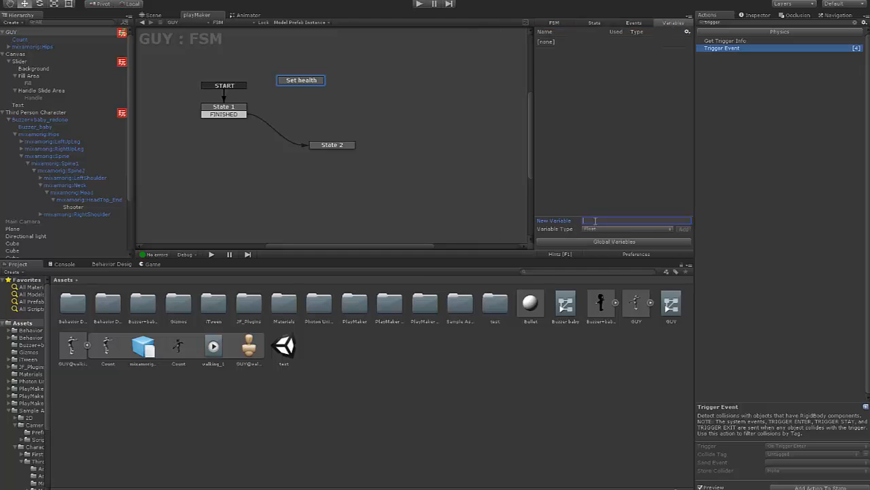
type("GUyhealth")
key("Return")
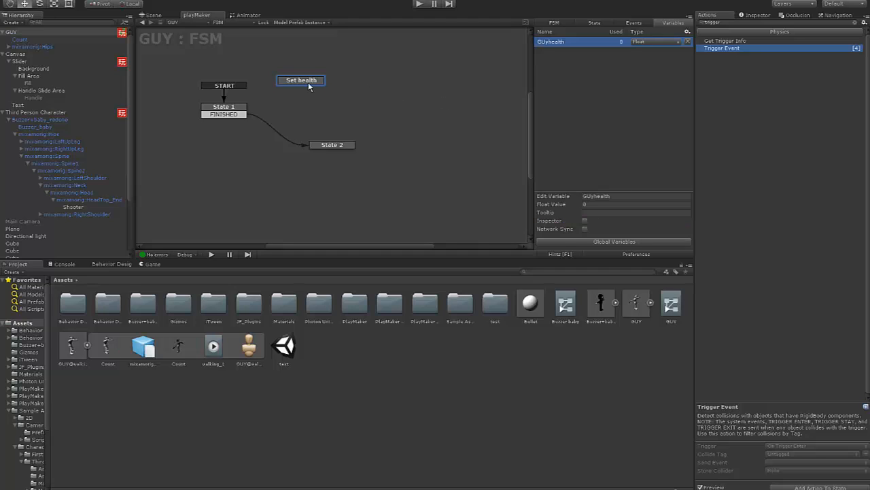
Add a Set Float Value action to the Set health state that sets GUyhealth to 5
left_click_drag(310, 87, 318, 86)
left_click(725, 23)
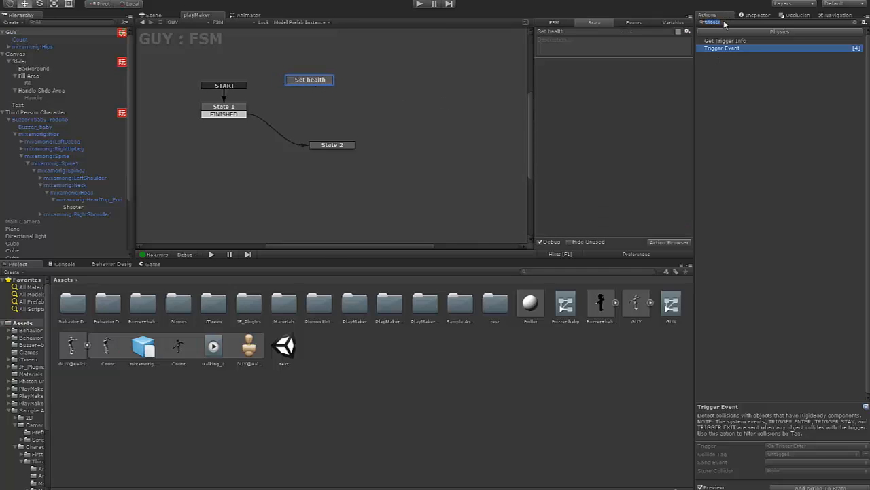
type("set float")
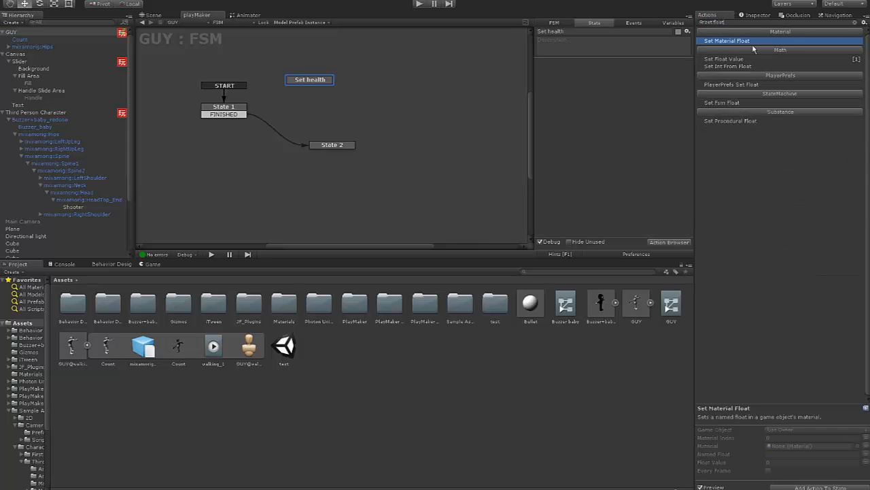
double_click(725, 59)
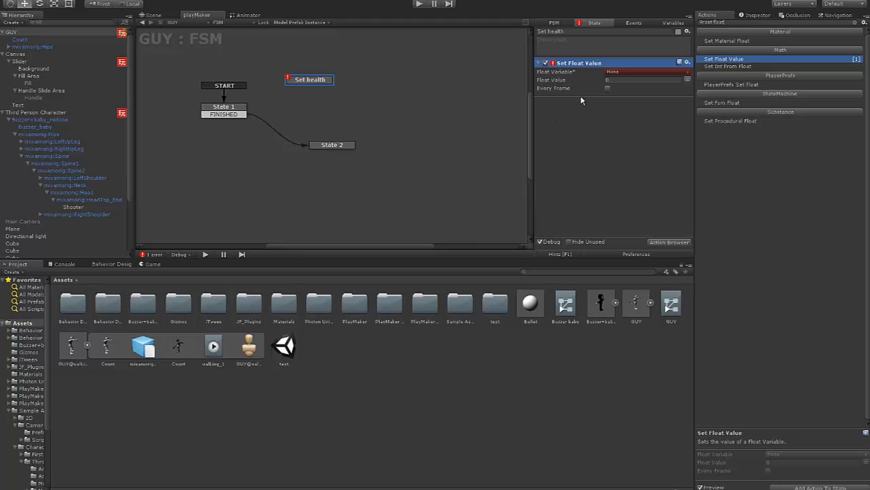
left_click(612, 72)
left_click(620, 88)
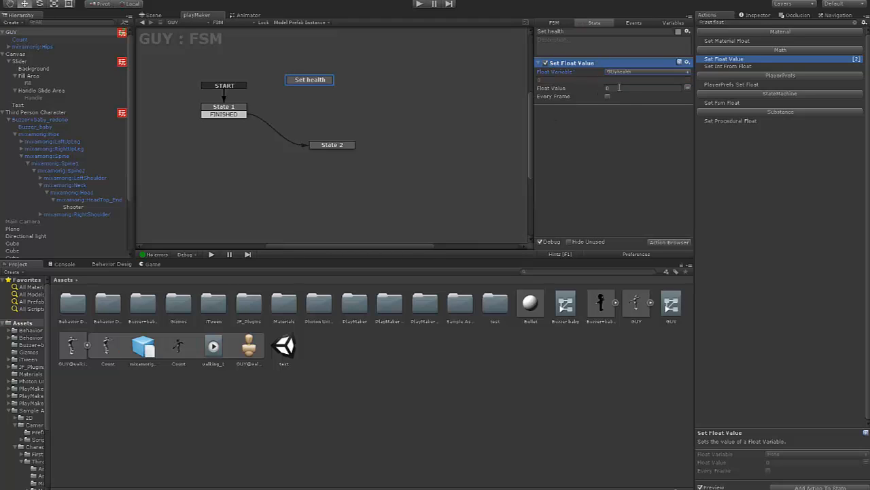
left_click(619, 88)
type("5")
left_click(616, 122)
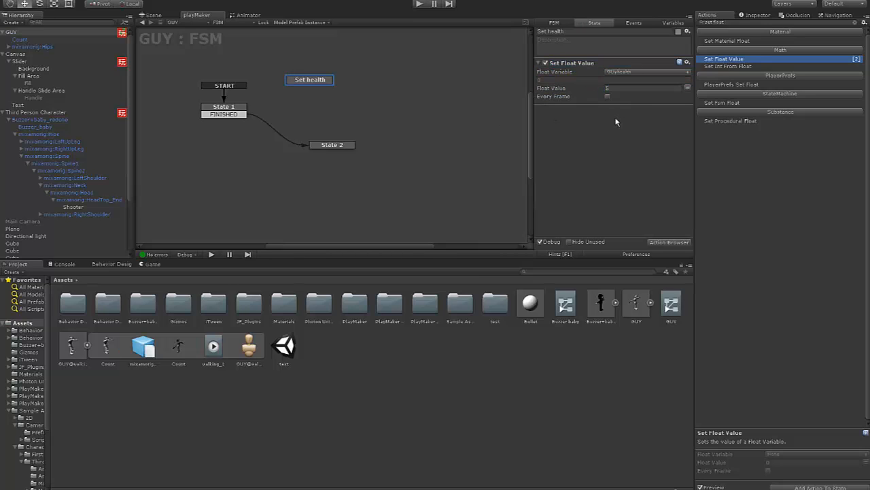
Make Set health the start state and link it to State 1 with a FINISHED transition
right_click(315, 83)
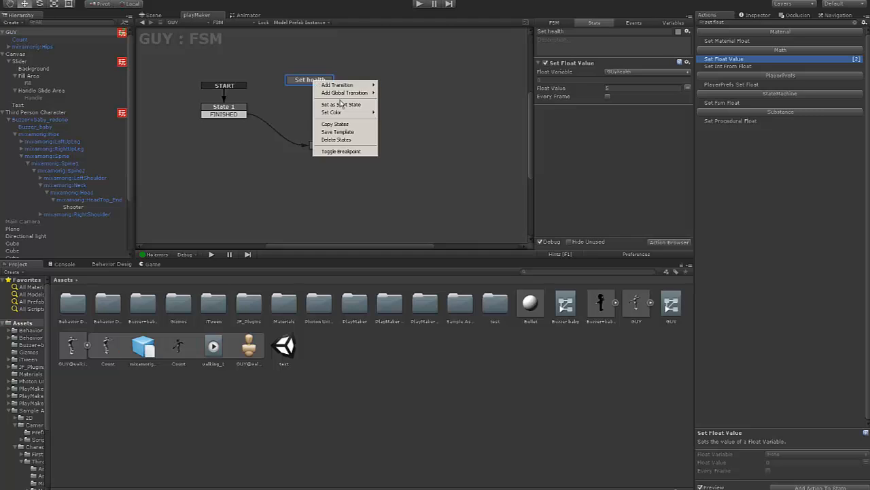
left_click(342, 104)
left_click_drag(315, 83, 253, 75)
right_click(253, 75)
mouse_move(263, 76)
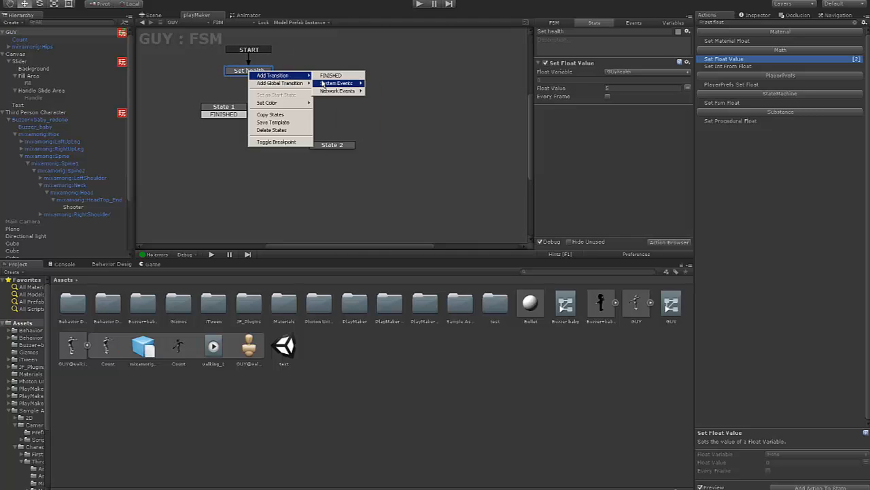
left_click(328, 76)
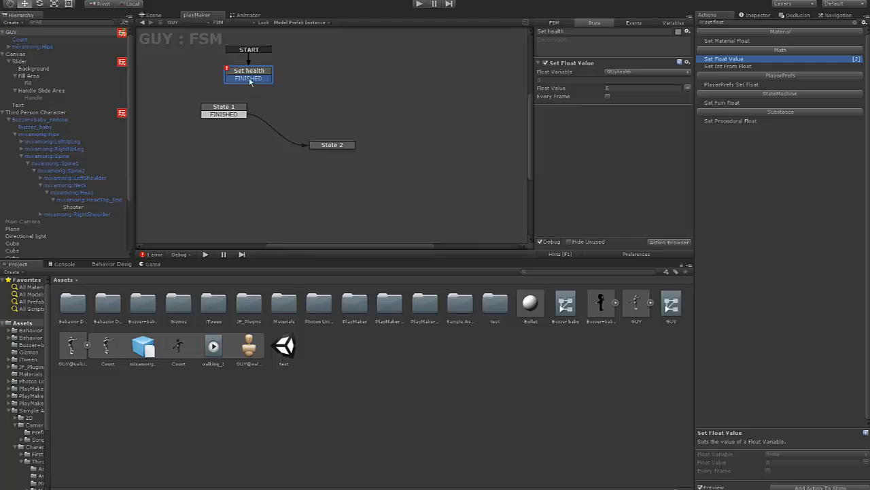
mouse_move(249, 79)
left_mouse_down()
mouse_move(233, 107)
mouse_move(283, 117)
mouse_move(272, 111)
left_mouse_up()
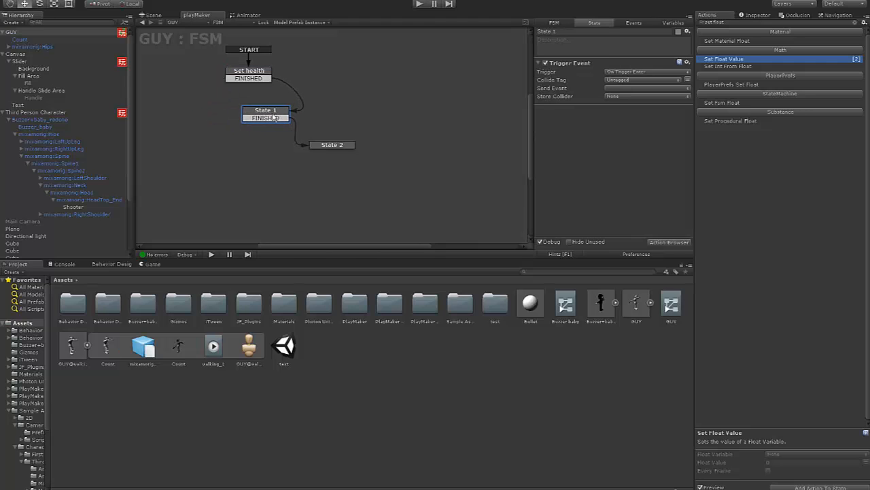
Set State 1's Trigger Event to collide tag bullet and have it send the FINISHED event
left_click(621, 81)
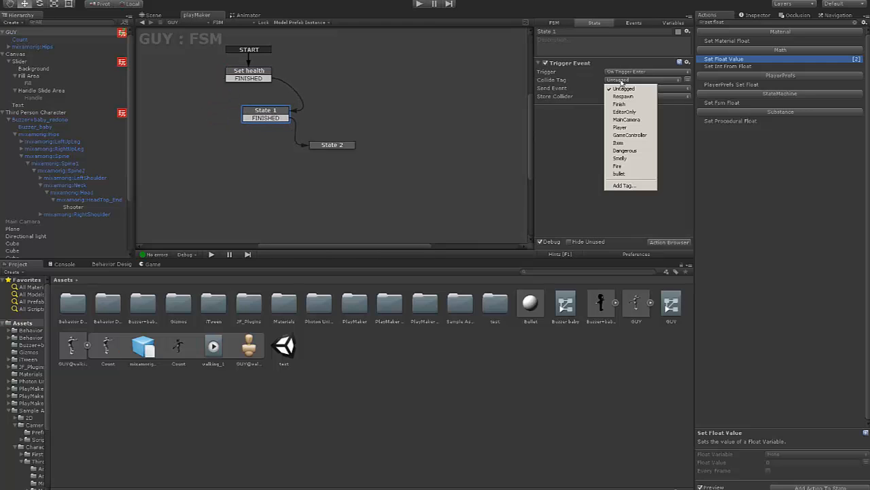
left_click(627, 174)
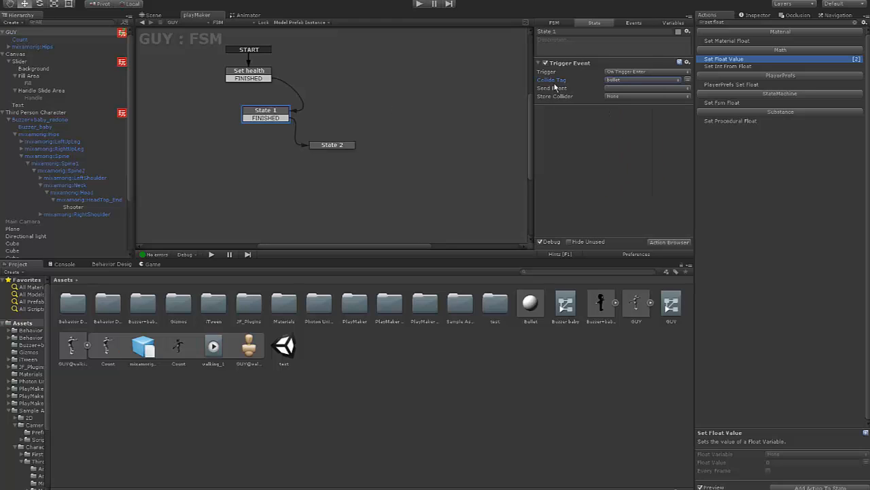
left_click(617, 89)
left_click(618, 102)
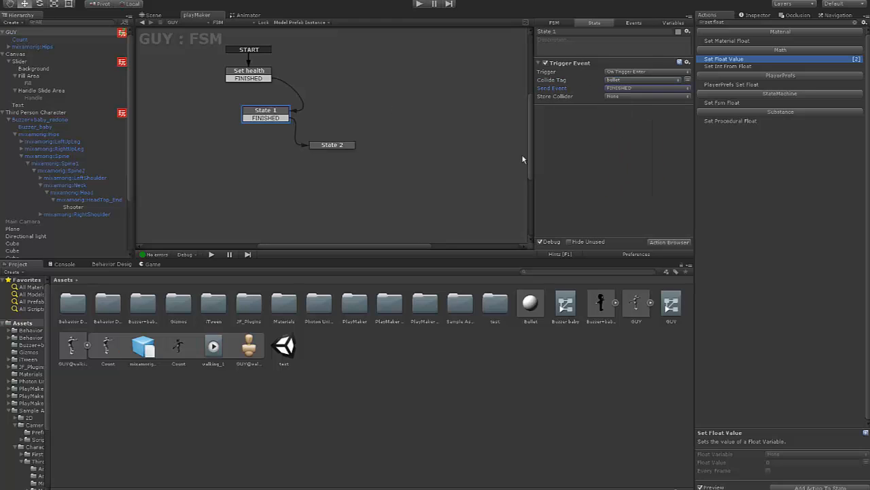
Give State 2 a FINISHED transition leading back to State 1
left_click(336, 145)
left_click_drag(336, 145, 278, 117)
right_click(357, 151)
mouse_move(401, 154)
left_click(432, 154)
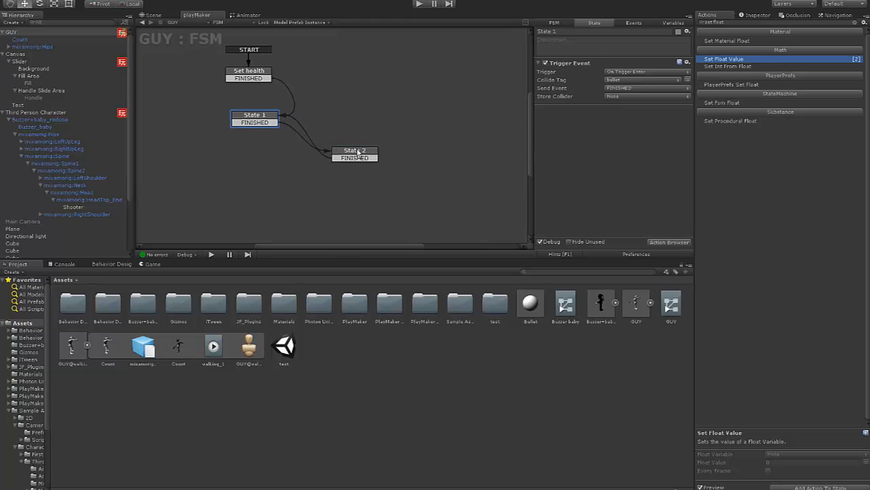
Add a Float Add action to State 2 that adds -1 to GUyhealth
left_click(358, 152)
left_click_drag(737, 24, 673, 25)
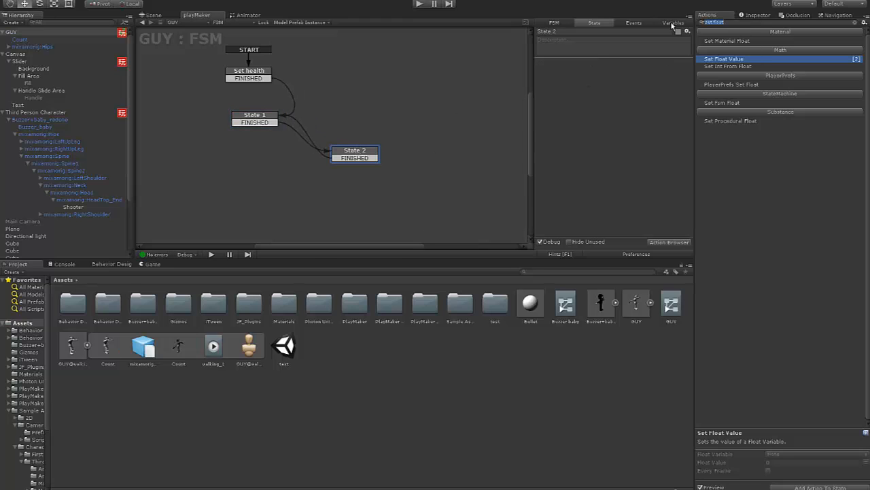
type("add fl")
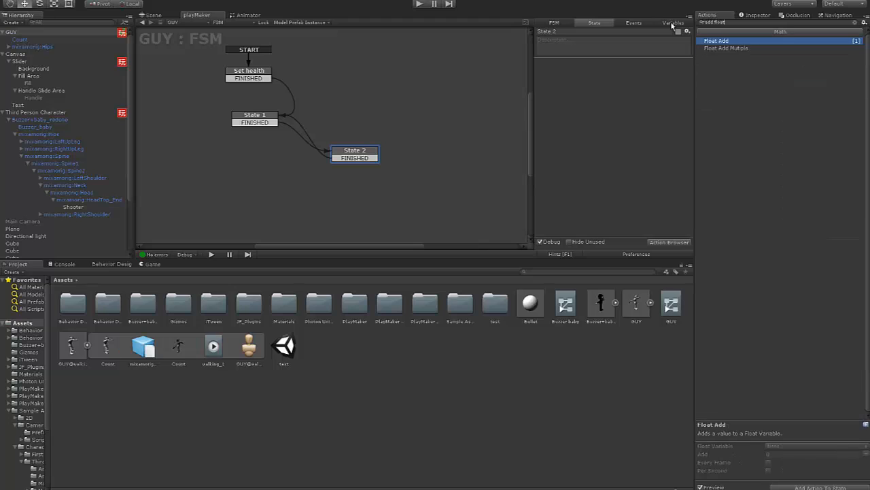
double_click(722, 42)
left_click(616, 72)
left_click(616, 87)
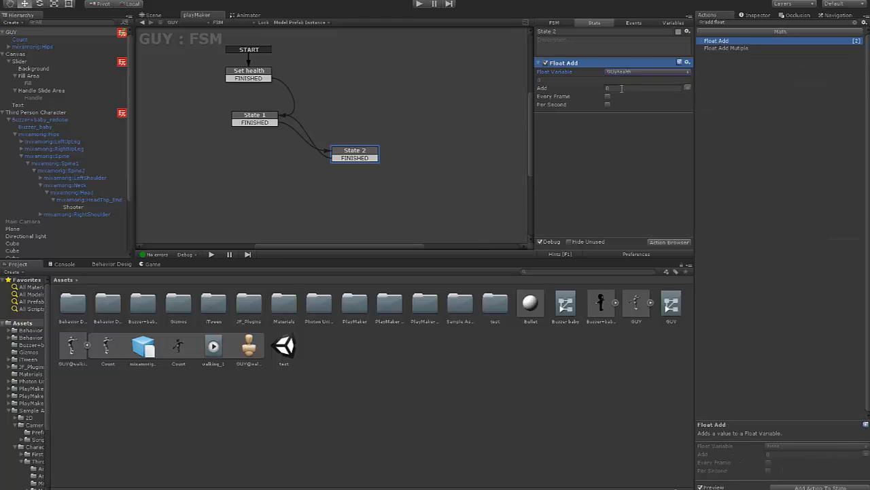
left_click(616, 141)
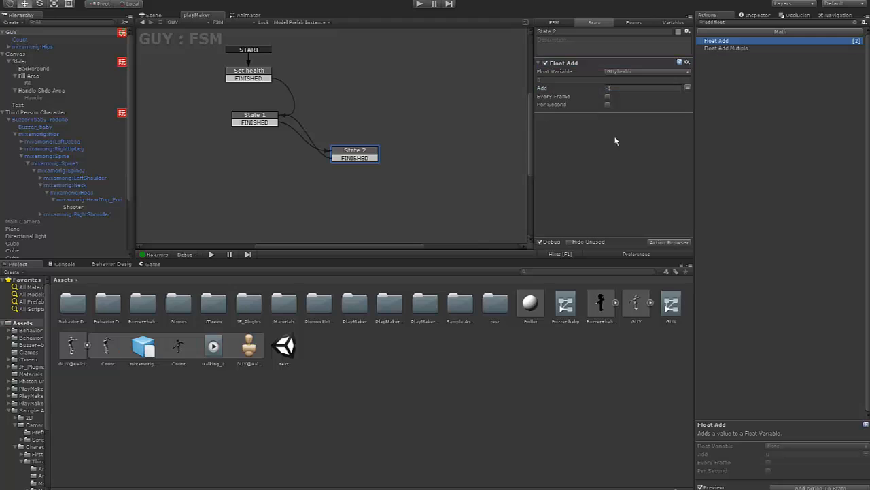
left_click_drag(354, 156, 362, 141)
Select State 1 and examine GUY's collider in the scene view before returning to the FSM graph
left_click(260, 118)
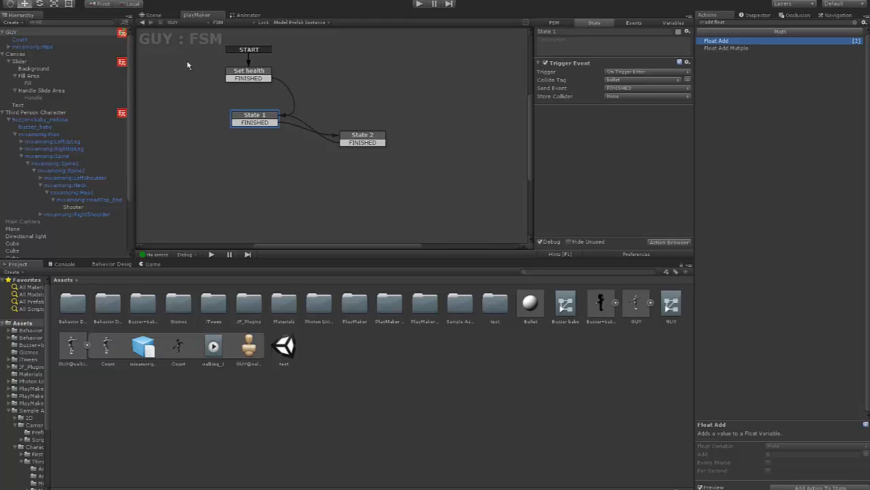
left_click(153, 16)
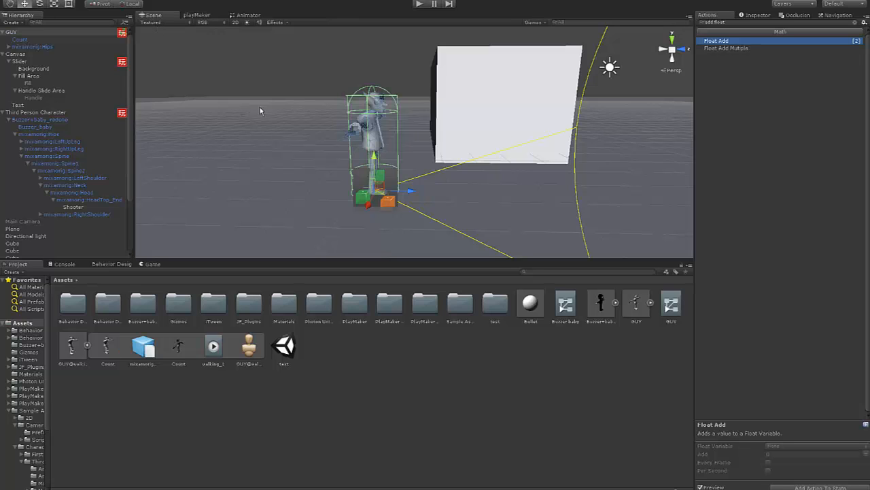
left_click_drag(421, 156, 363, 144, "alt")
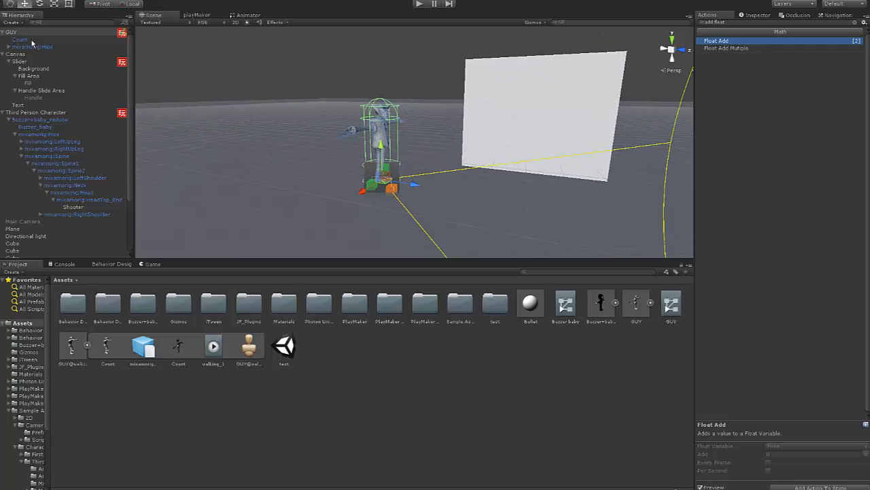
left_click(27, 41)
left_click(20, 34)
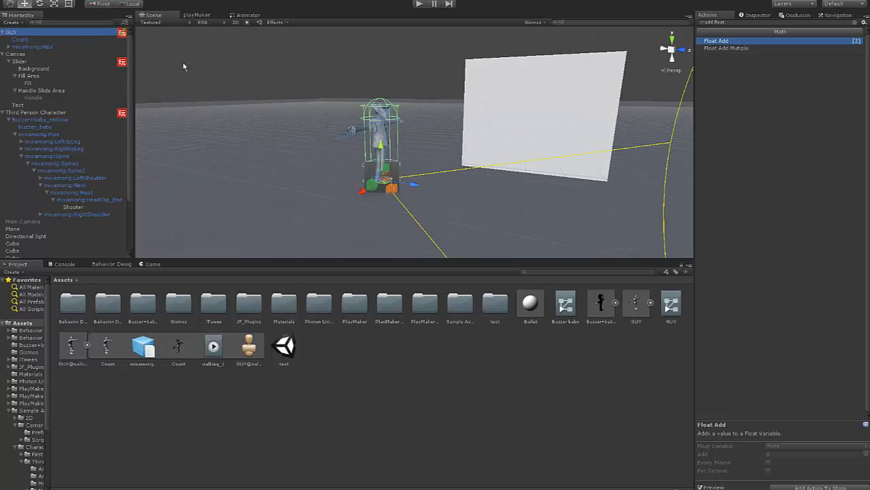
left_click_drag(427, 138, 440, 139, "alt")
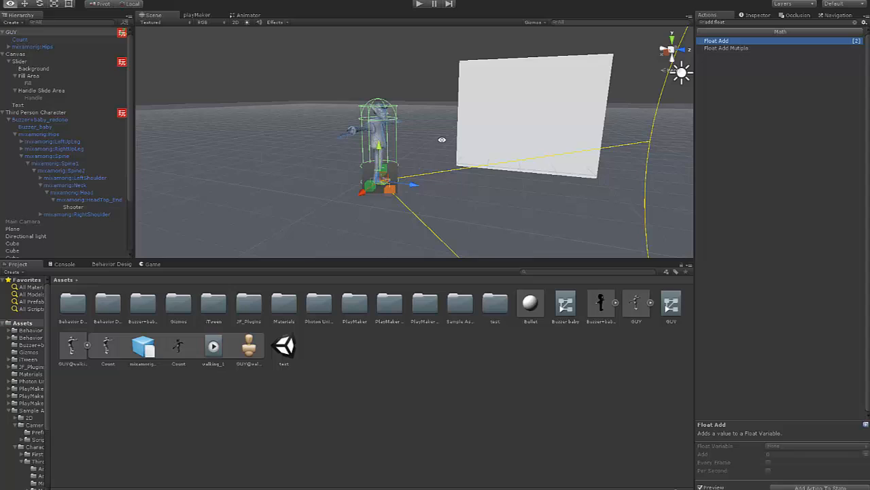
left_click(199, 15)
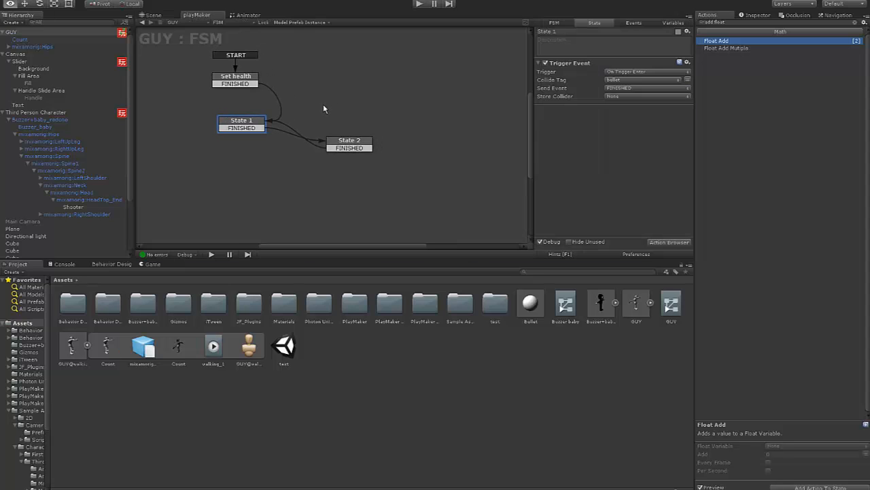
Add a new state between State 2 and State 1, routing FINISHED transitions from State 2 through it to State 1
left_click_drag(329, 108, 342, 114, "alt")
left_click_drag(368, 147, 286, 125)
right_click(342, 112)
left_click(357, 116)
right_click(353, 117)
mouse_move(371, 121)
left_click(429, 121)
left_click_drag(343, 120, 369, 108)
Name the new state "check if dead" and move it closer to State 1
left_click(572, 32)
type("c")
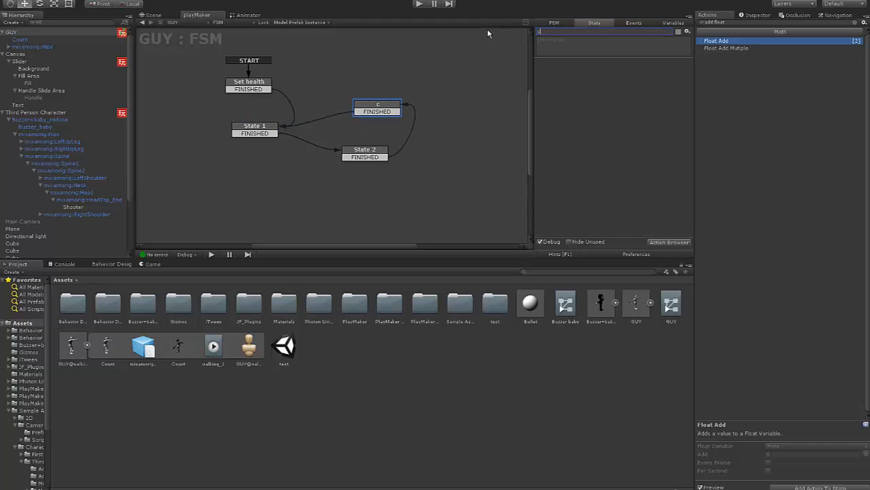
type("heck if dead")
left_click_drag(373, 106, 337, 100)
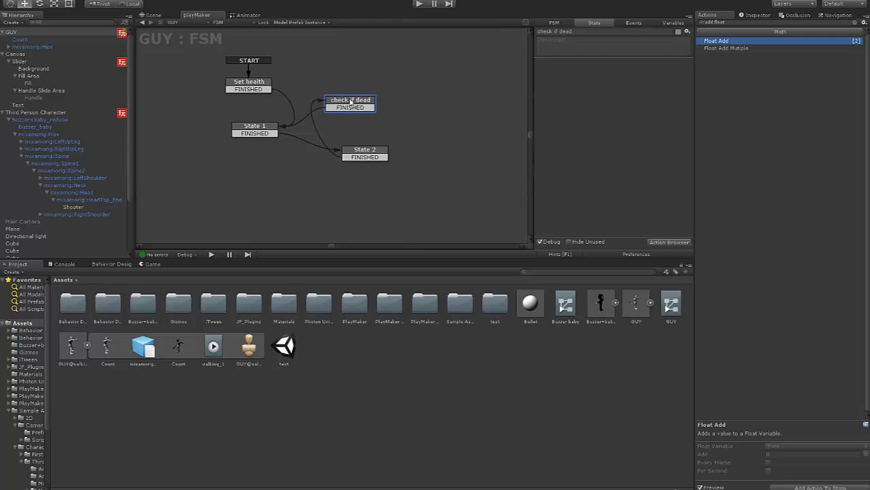
Add a Float Compare action to the check if dead state with GUyhealth as Float 1
left_click(743, 24)
type("f")
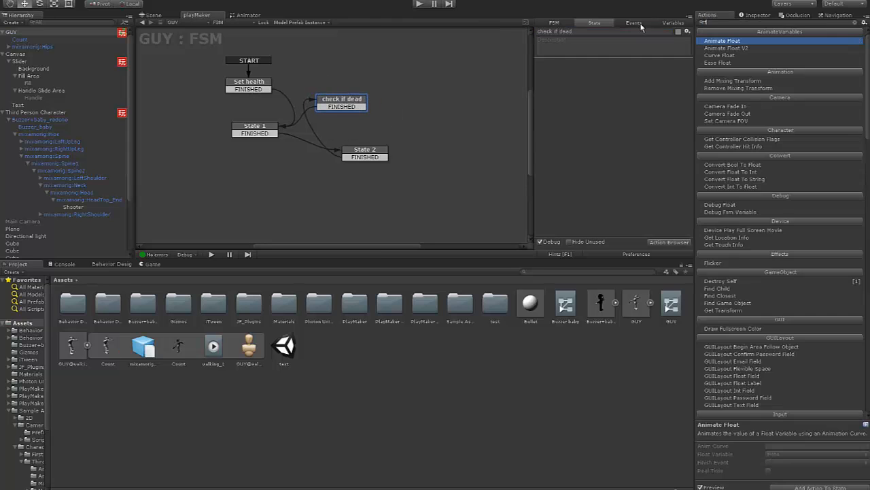
type("loat com")
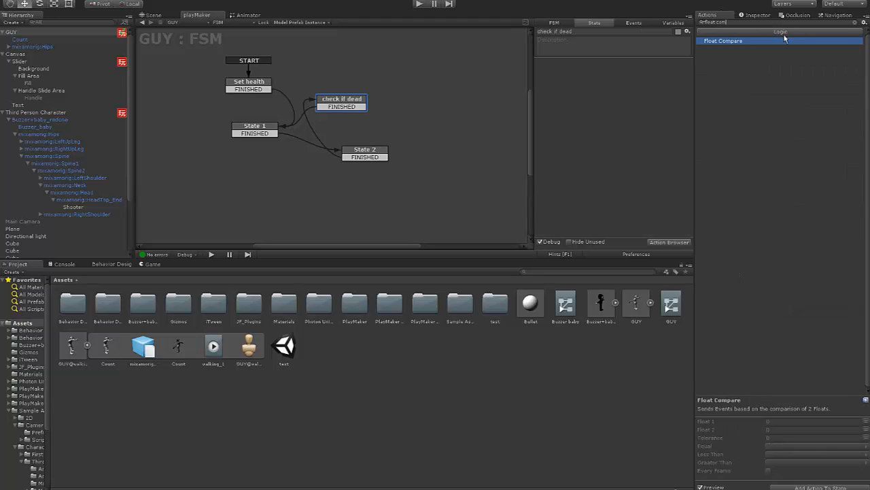
double_click(746, 41)
left_click_drag(365, 100, 391, 94)
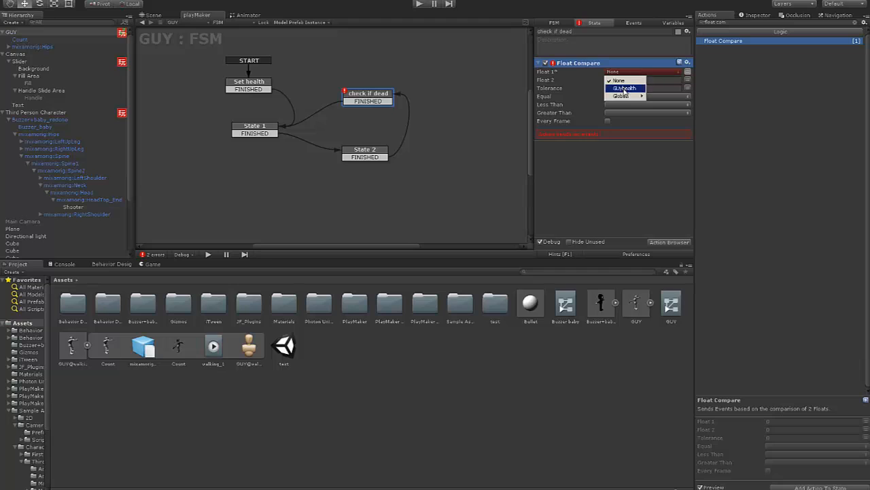
left_click(624, 87)
left_click_drag(385, 100, 369, 100)
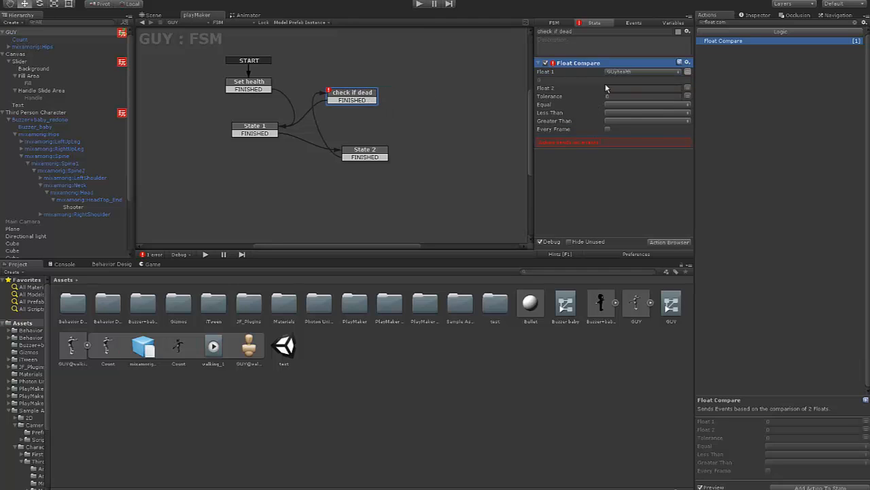
Add a new state beside check if dead and name it "die"
right_click(410, 117)
left_click(428, 122)
left_click_drag(428, 122, 443, 114)
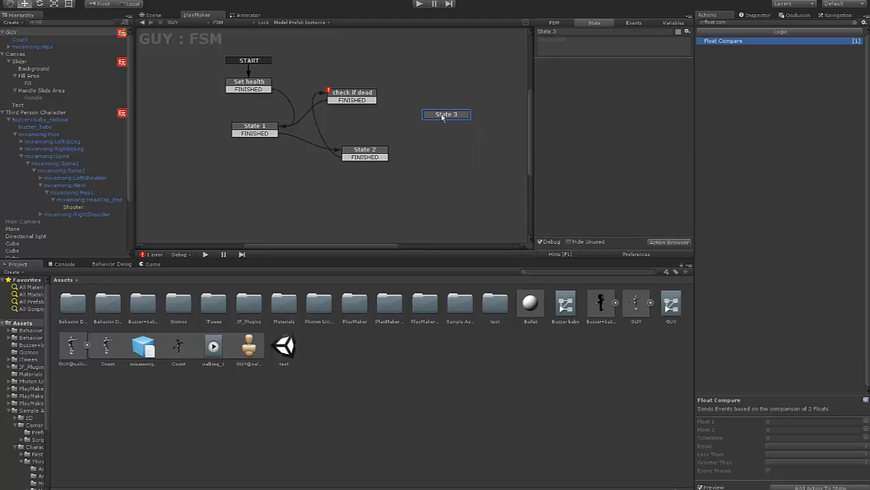
left_click(571, 32)
type("die")
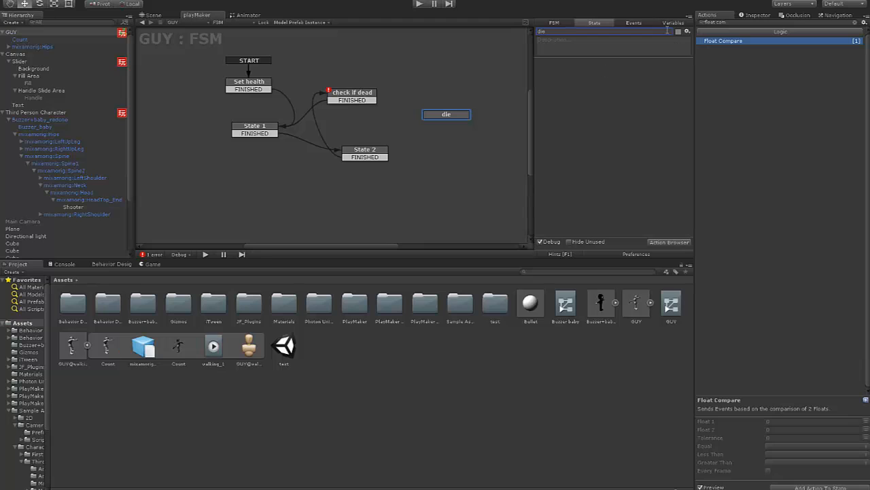
Create a "die" event and use it for a transition from check if dead to the die state
left_click(633, 23)
left_click(591, 228)
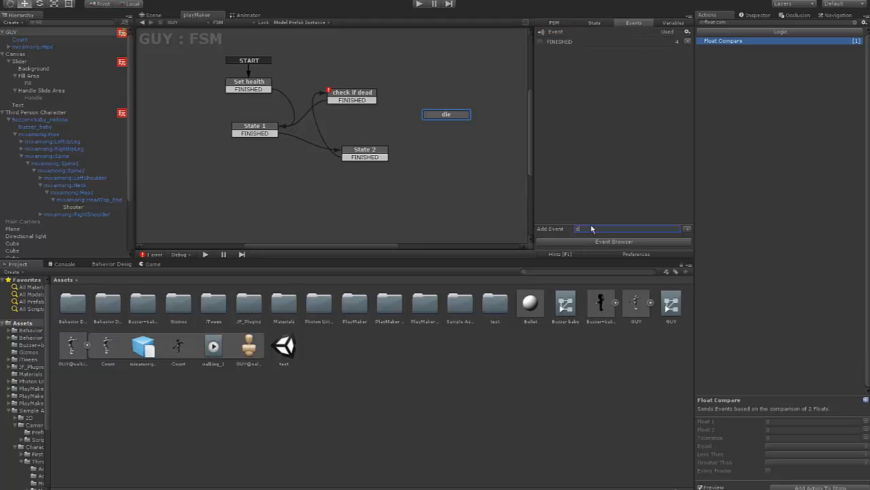
type("die")
key("Return")
right_click(362, 95)
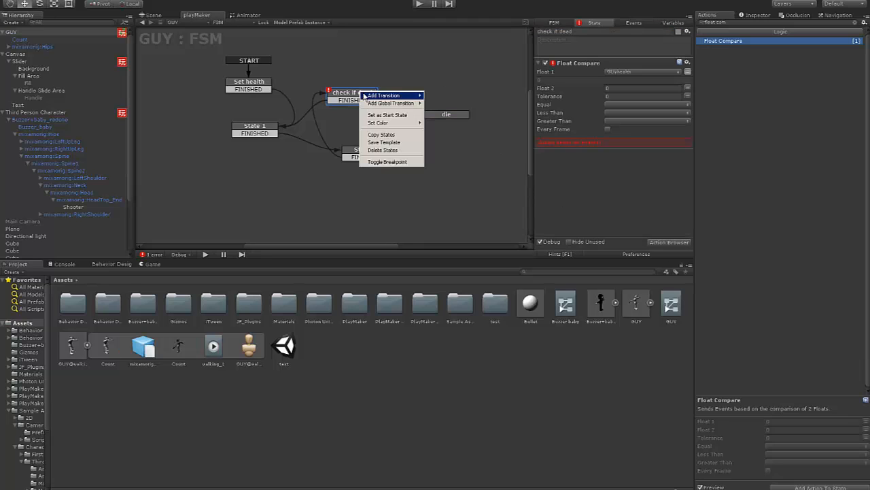
mouse_move(408, 95)
left_click(433, 103)
left_click_drag(368, 108, 425, 129)
In check if dead's Float Compare, send die for Equal and Less Than, and FINISHED for Greater Than
left_click(368, 100)
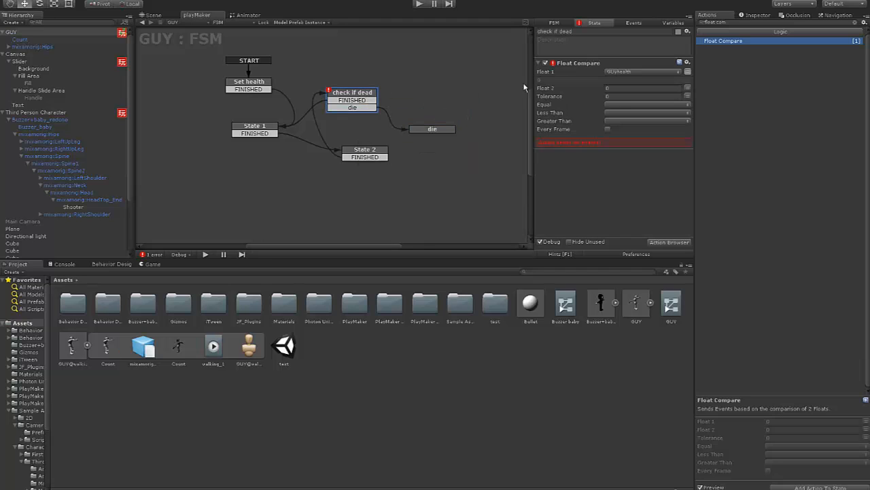
left_click(624, 106)
left_click(622, 130)
left_click(614, 113)
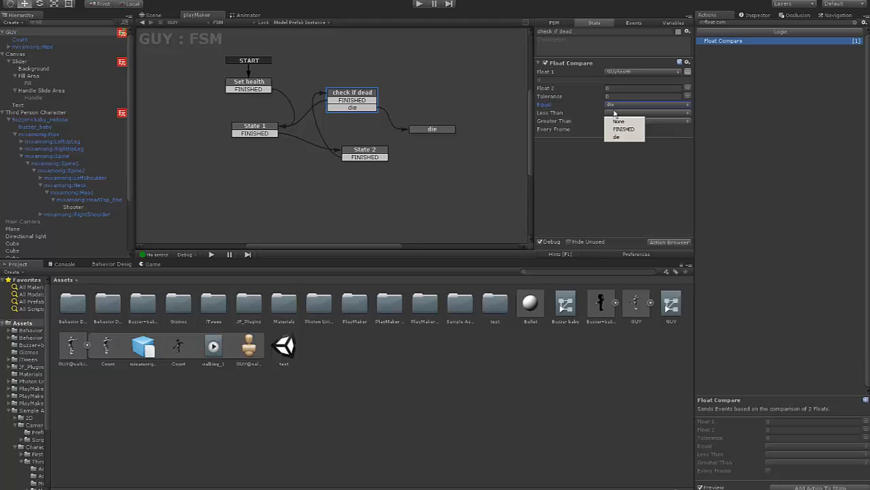
left_click(620, 137)
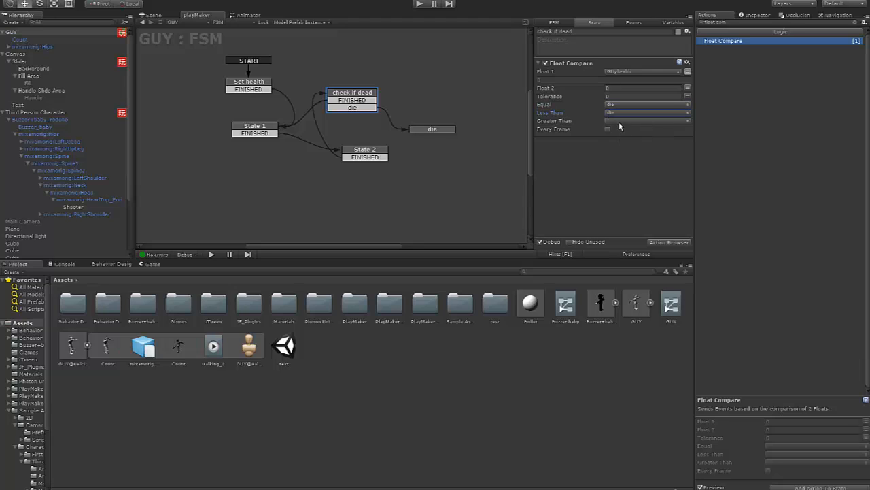
left_click(619, 121)
left_click(620, 141)
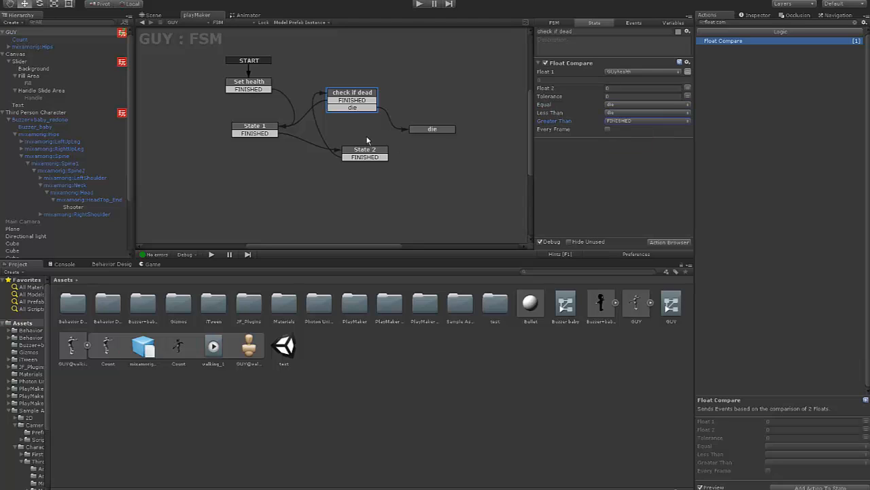
Rearrange State 1, State 2, check if dead and die in the graph so the transitions are spread out
left_click_drag(364, 155, 356, 157)
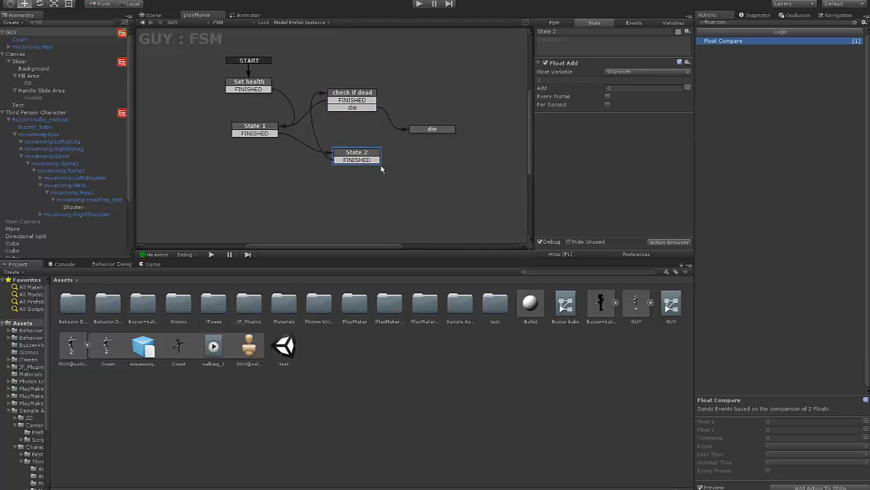
left_click(368, 98)
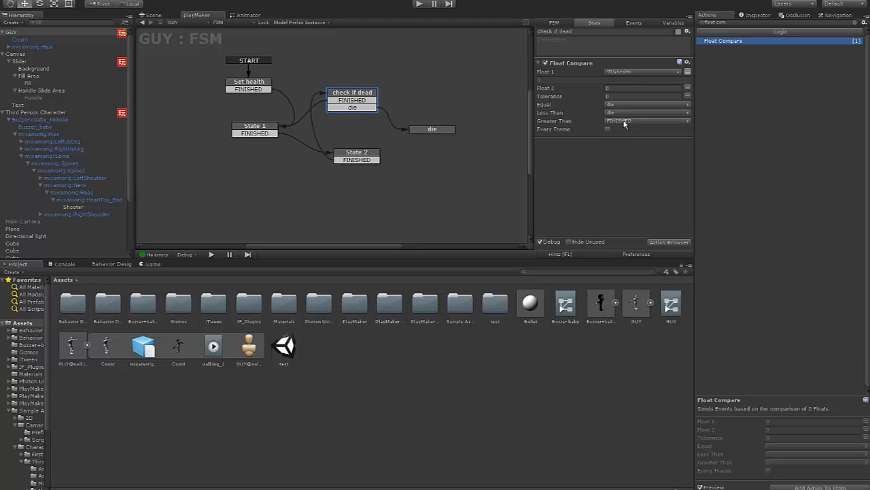
left_click_drag(259, 125, 247, 124)
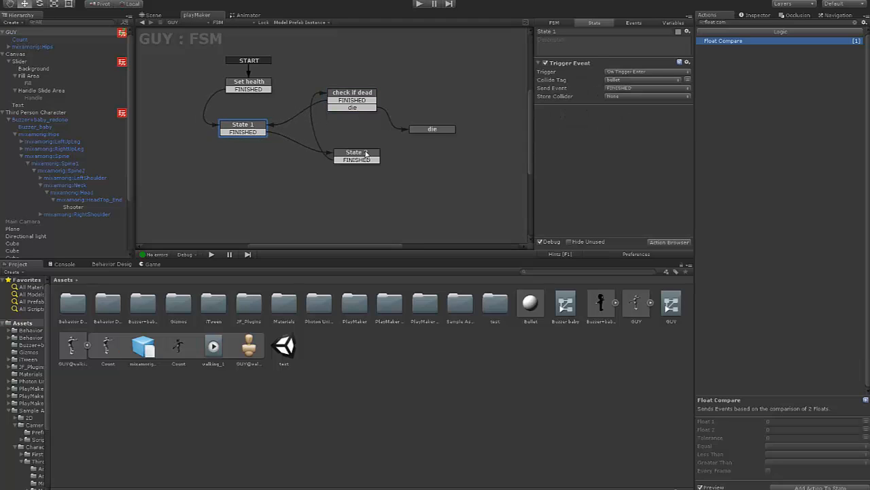
left_click_drag(361, 153, 346, 155)
left_click_drag(353, 99, 339, 102)
left_click_drag(433, 128, 438, 127)
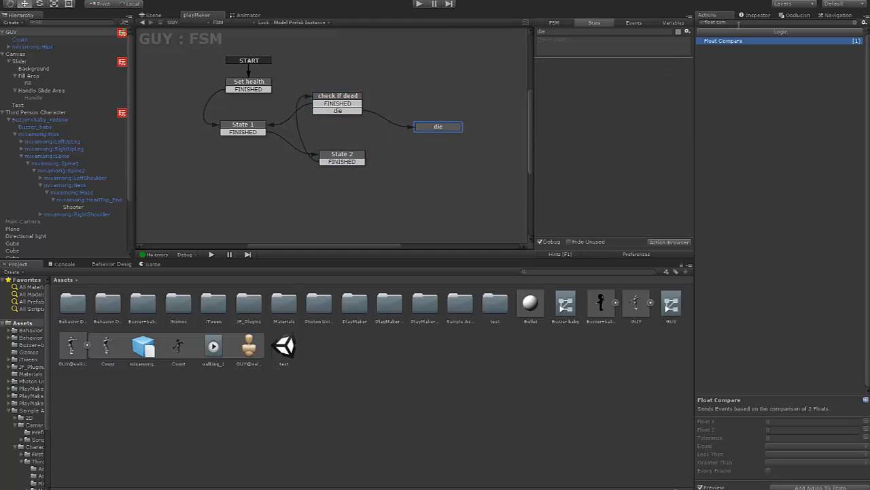
Add a Destroy Self action to the die state
left_click_drag(731, 22, 673, 26)
type("destr")
double_click(718, 56)
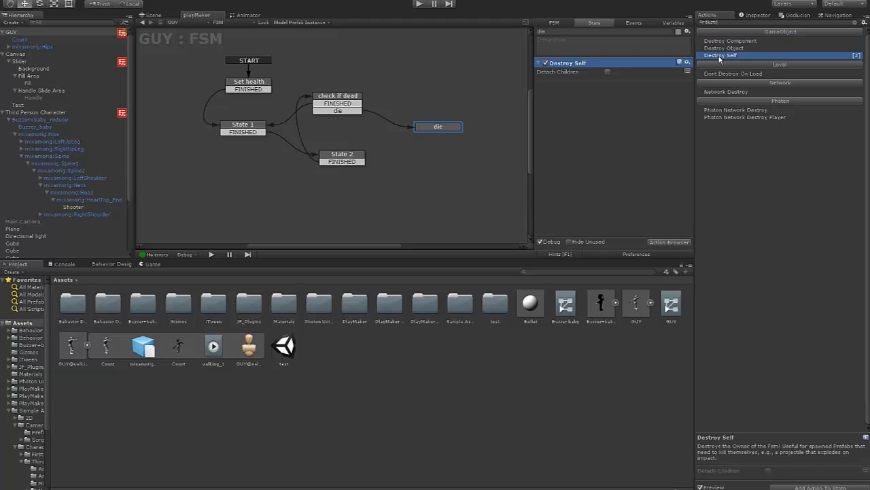
Add a Create Object action above Destroy Self that spawns the Explosion prefab with GUY as its spawn point
left_click_drag(753, 25, 660, 25)
type("create")
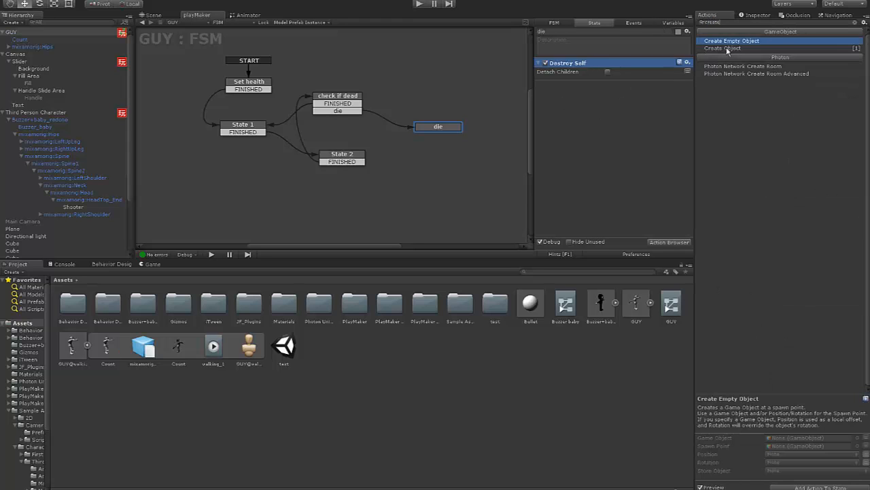
double_click(725, 49)
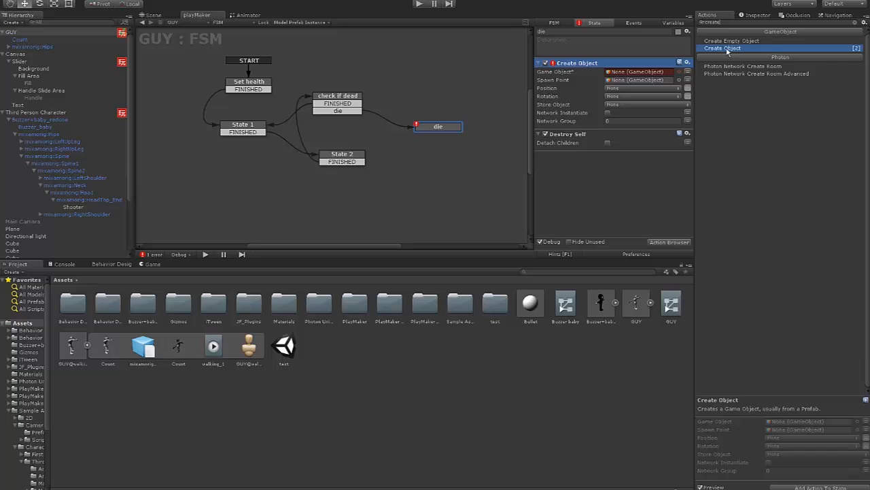
left_click(678, 72)
type("explo")
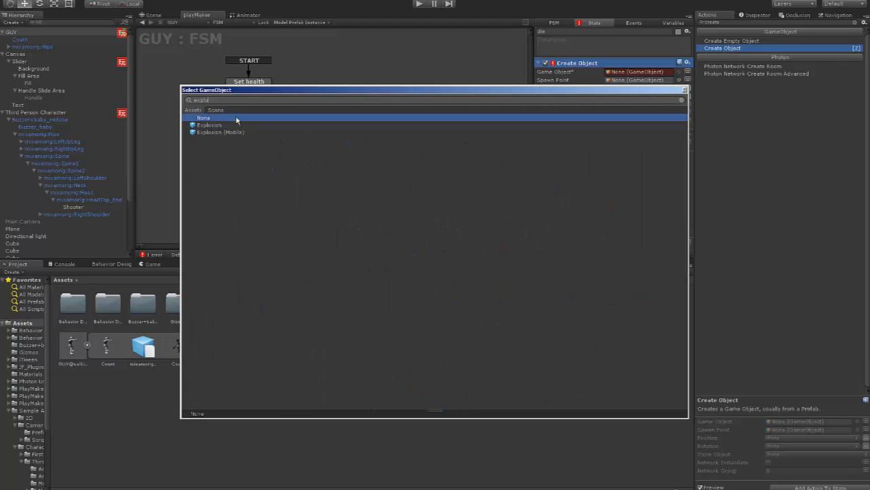
double_click(216, 126)
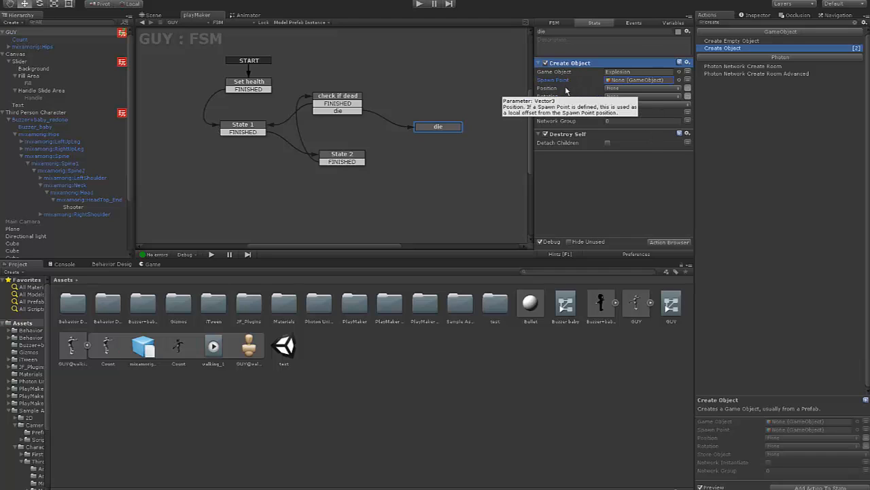
left_click_drag(27, 36, 629, 81)
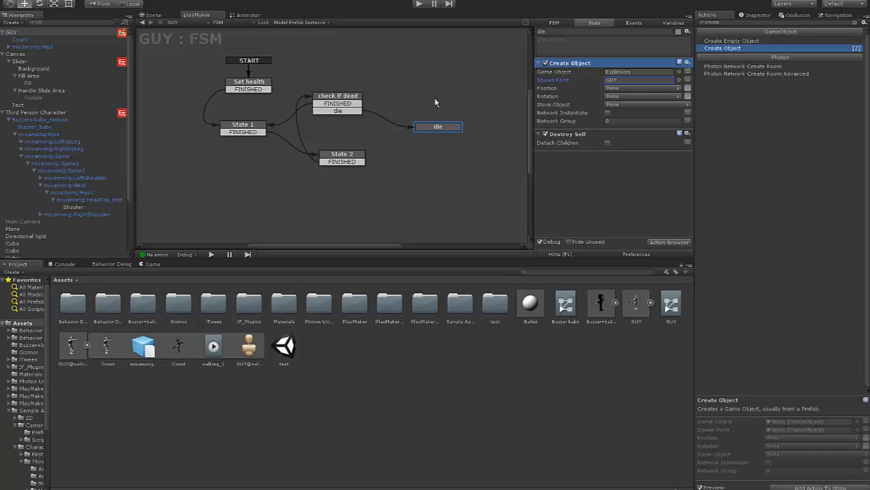
Place a Bullet instance in the scene, scale it uniformly to about 0.758, and apply the change to the prefab
left_click(152, 15)
left_click_drag(374, 163, 476, 170, "alt")
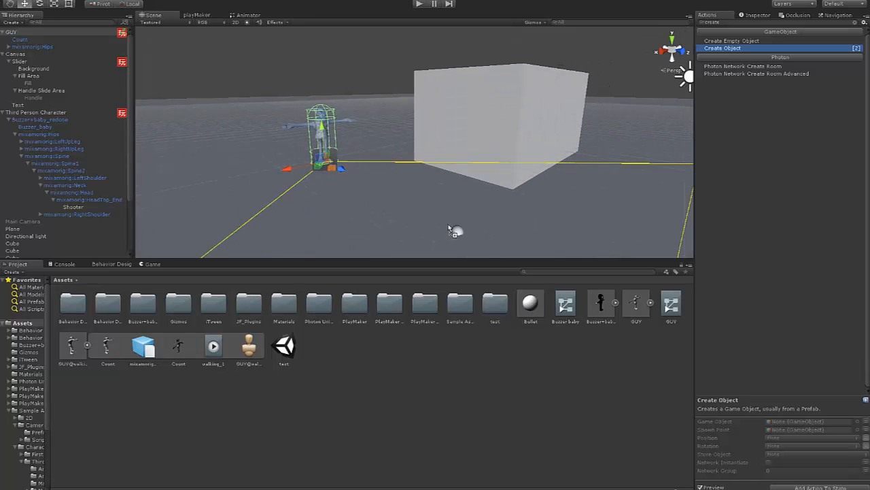
left_click_drag(448, 225, 476, 179)
key("r")
key("w")
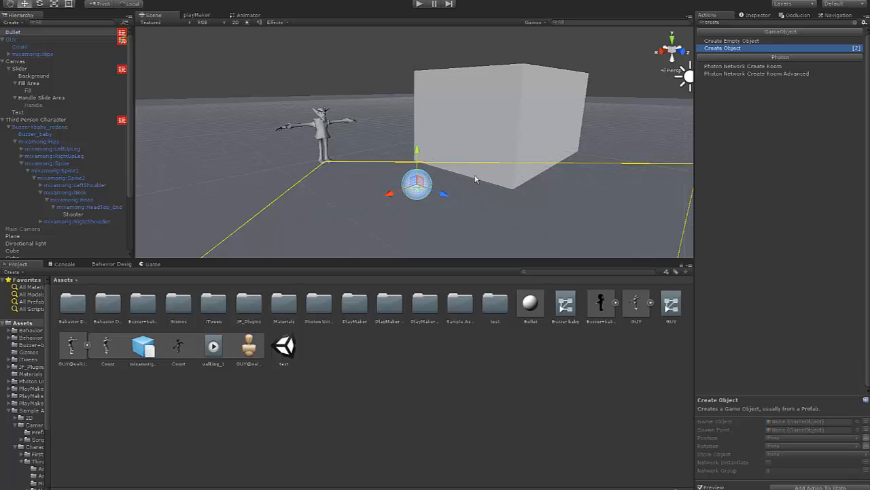
left_click(753, 15)
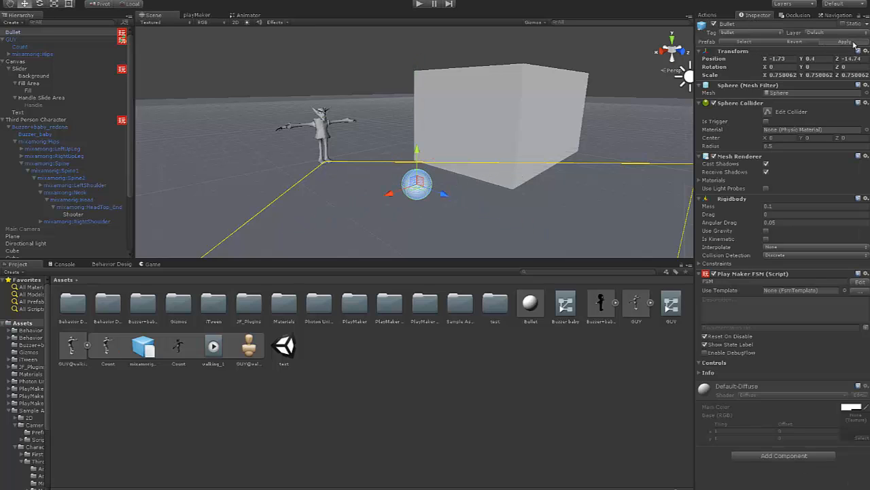
Delete the Bullet instance from the scene
scroll(29, 238, "down", 3)
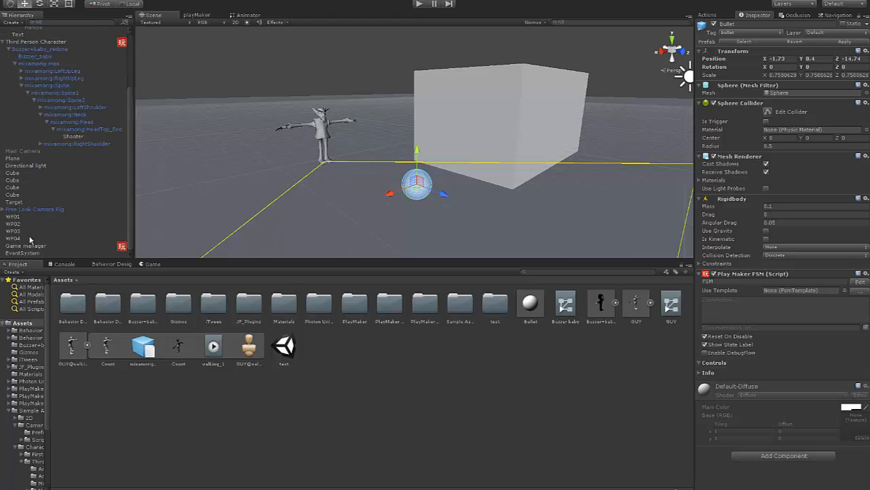
scroll(40, 210, "up", 3)
left_click(19, 41)
left_click(18, 33)
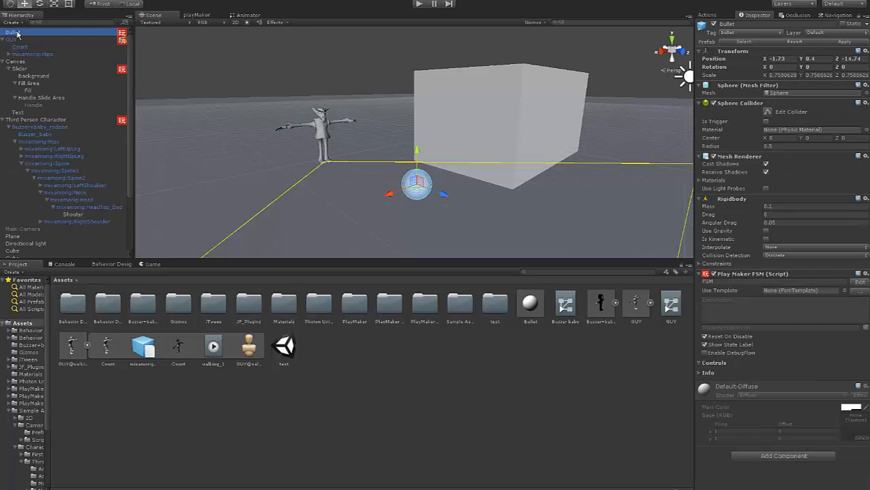
key("Delete")
Move the Shooter object forward to Z 0.442, in front of the character's face
left_click(73, 207)
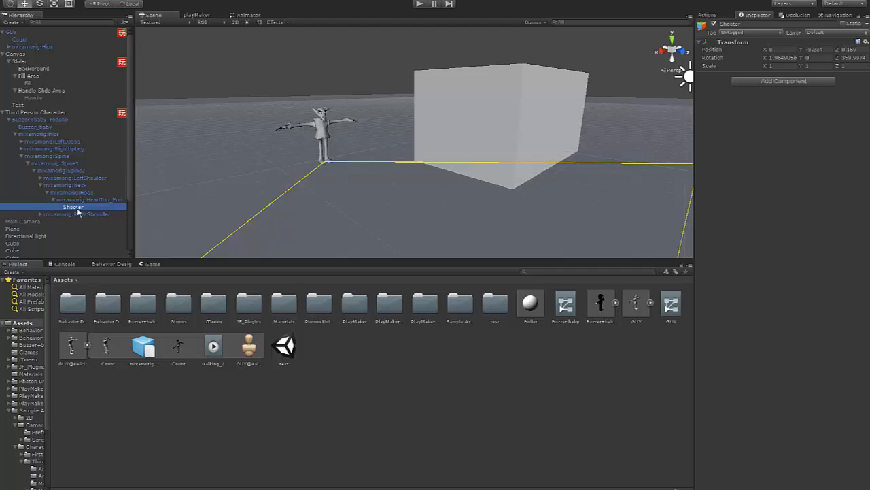
double_click(74, 207)
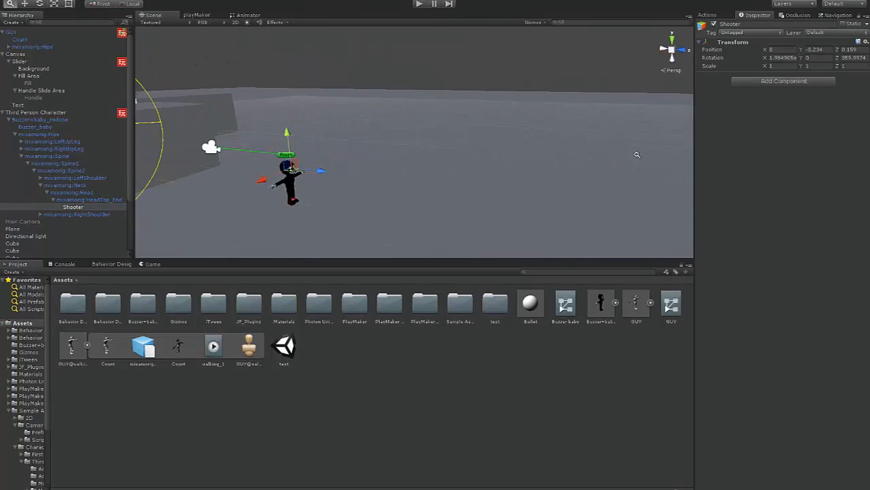
left_click_drag(338, 175, 455, 157, "alt")
scroll(455, 157, "up", 5)
left_click_drag(340, 160, 350, 136, "alt")
scroll(385, 140, "up", 4)
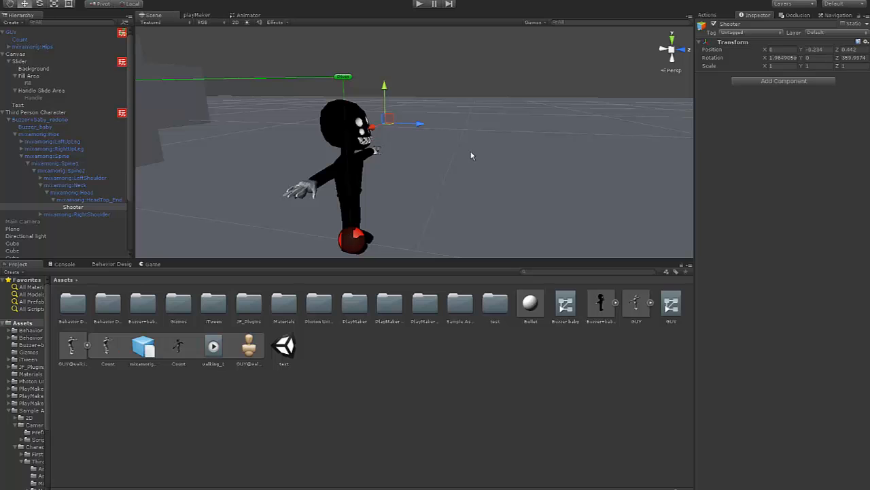
left_click_drag(416, 146, 408, 111, "alt")
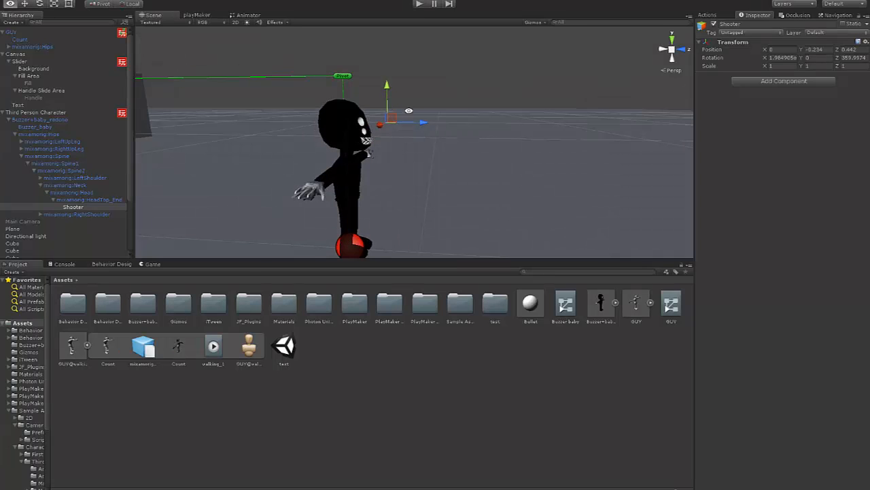
Run the game and shoot bullets at GUY with the character until the enemy explodes
left_click(418, 4)
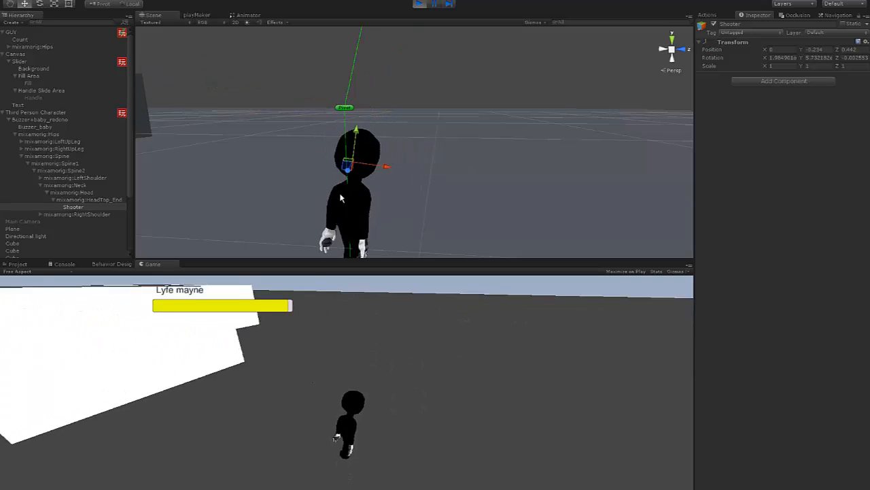
left_click(341, 198)
left_click(373, 367)
left_click(357, 361)
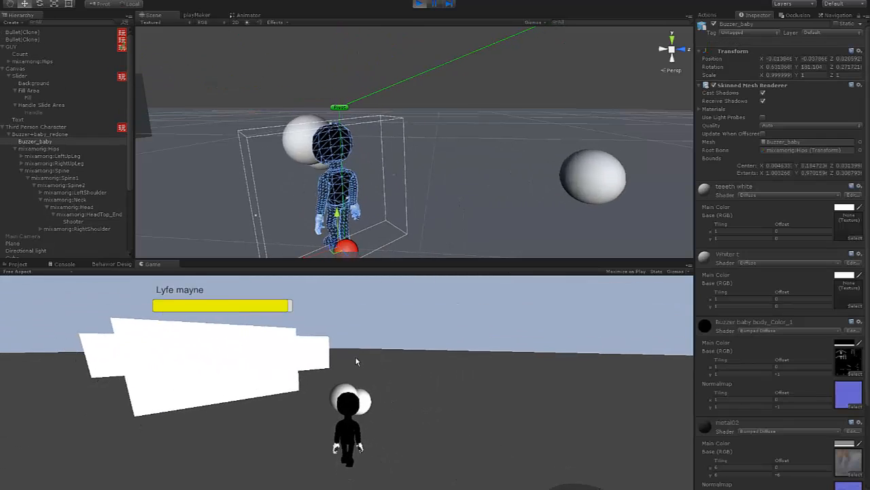
key("w")
left_click(304, 358)
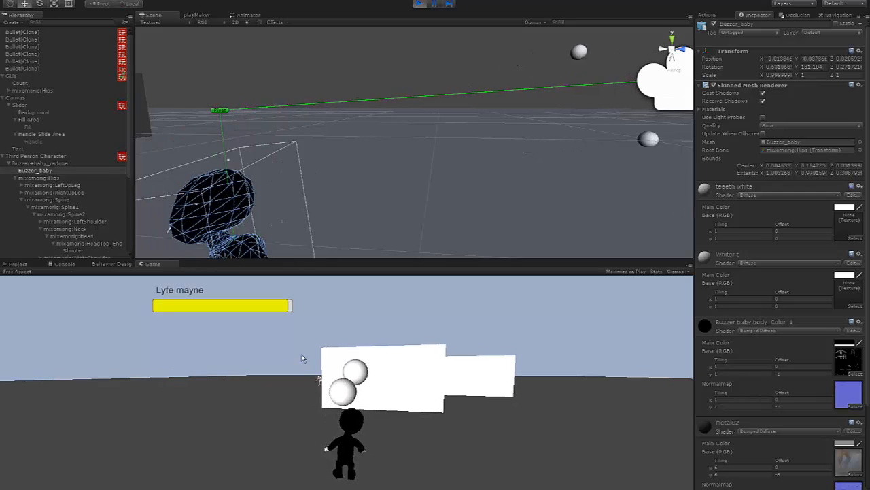
key("a")
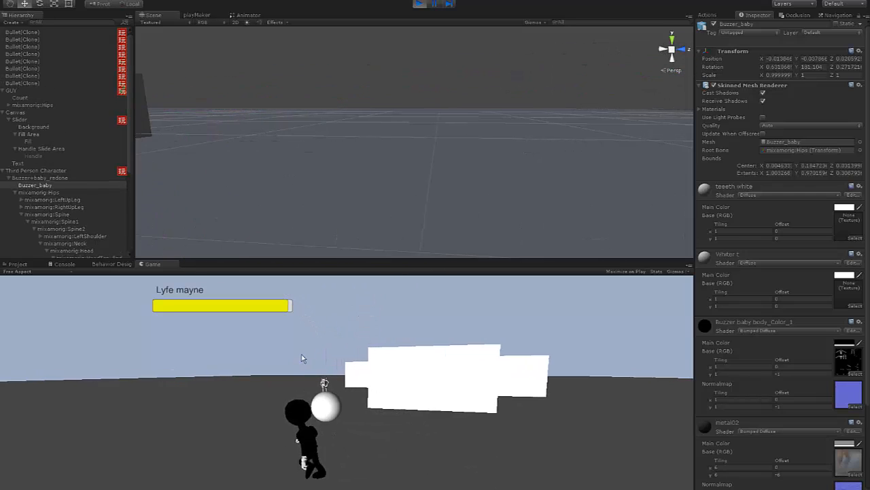
key("w")
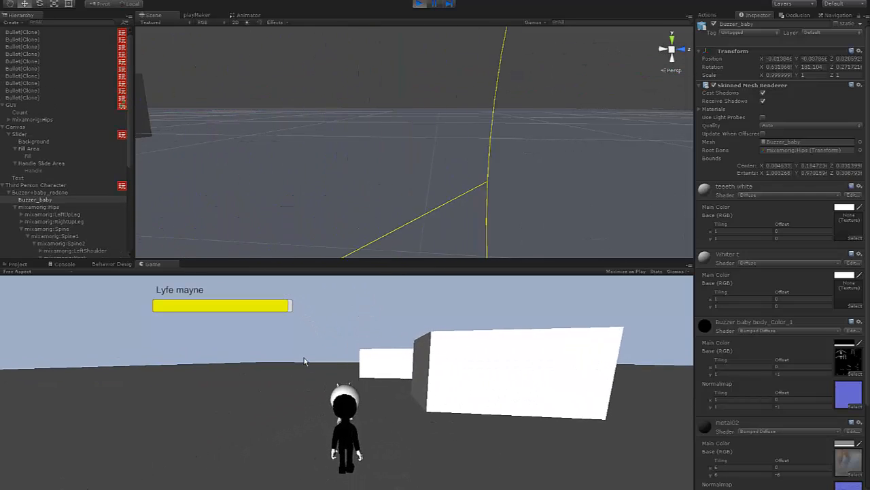
key("s")
key("w")
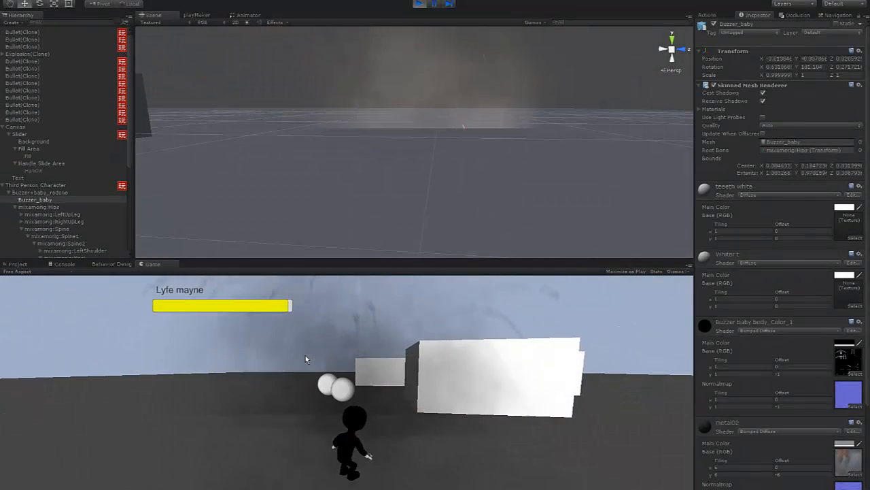
Run the character around the scene firing more bullets in different directions, and stop the game
key("d")
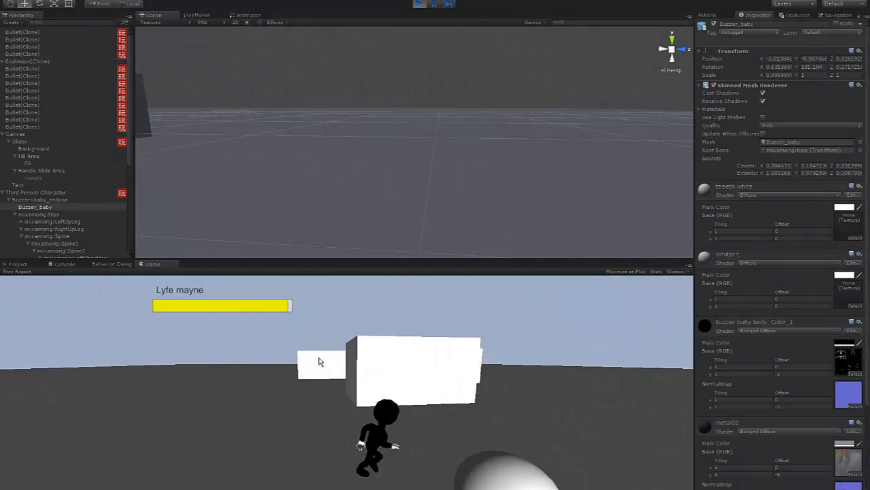
key("w")
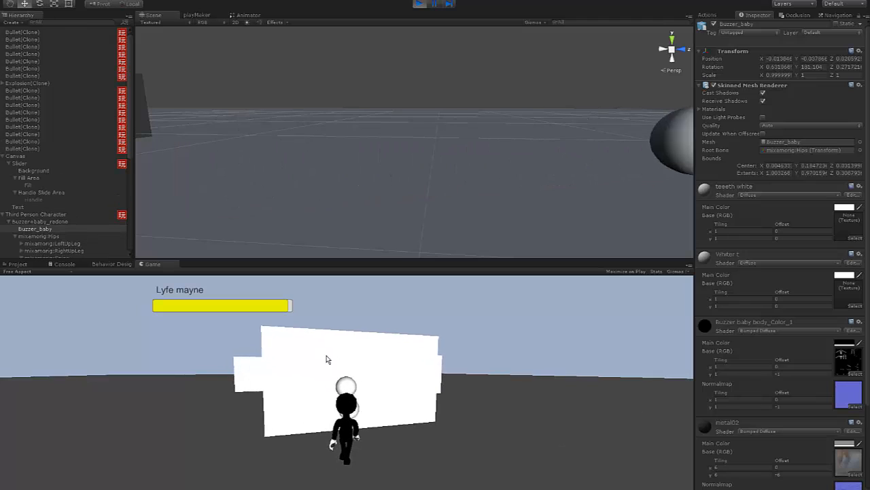
key("s")
key("w")
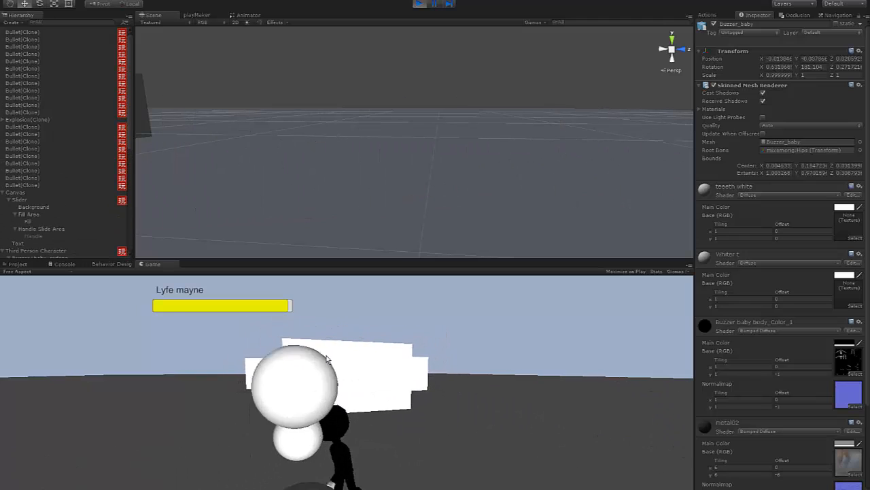
key("a")
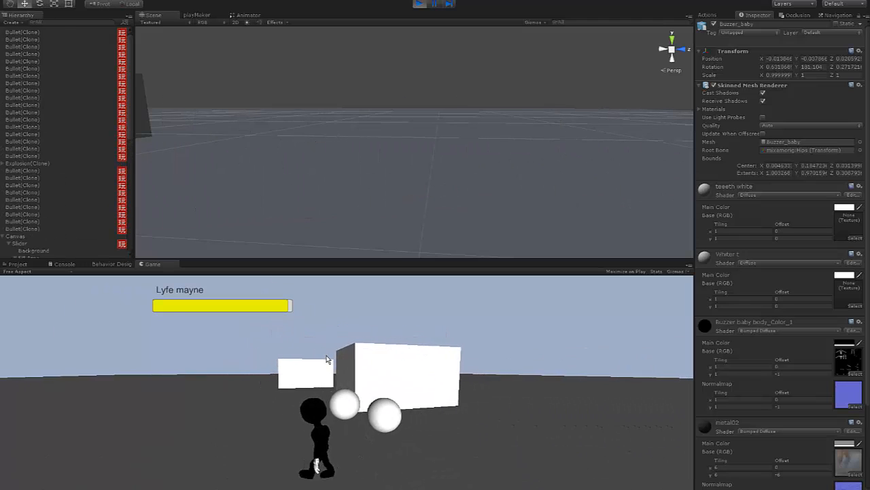
key("s")
key("w")
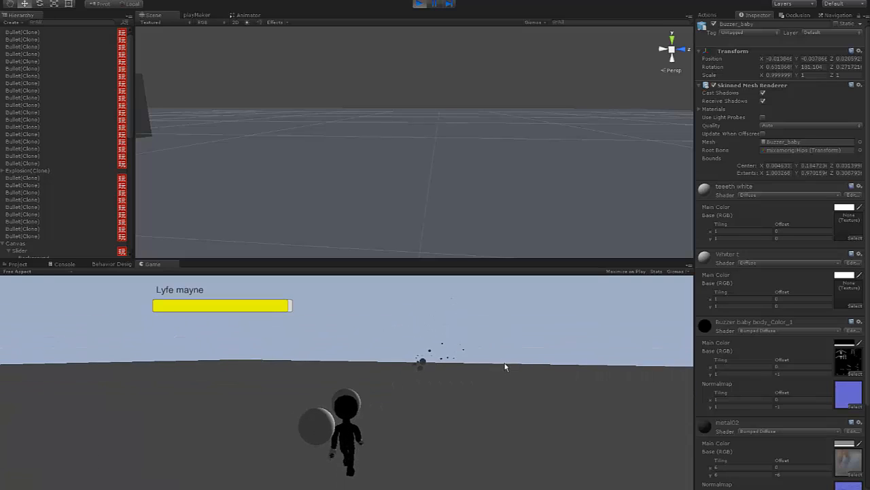
left_click(505, 367)
left_click(504, 366)
left_click(330, 379)
left_click(258, 379)
left_click(257, 379)
left_click(258, 379)
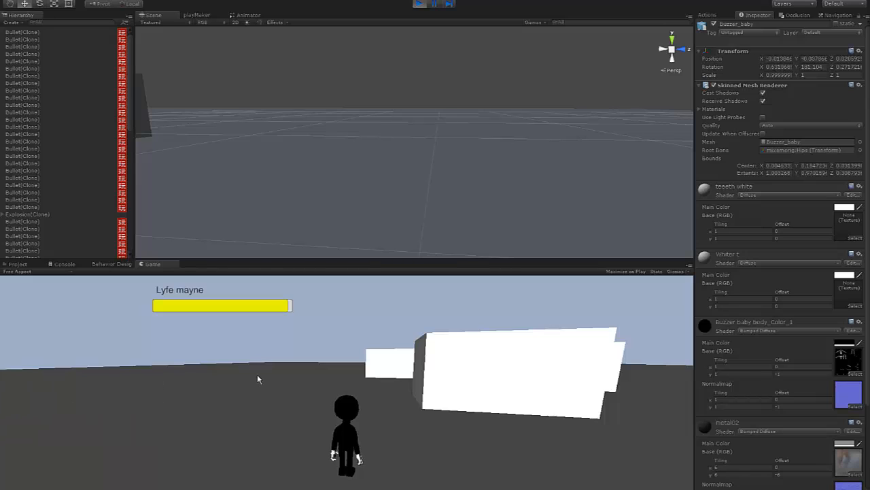
key("ctrl+p")
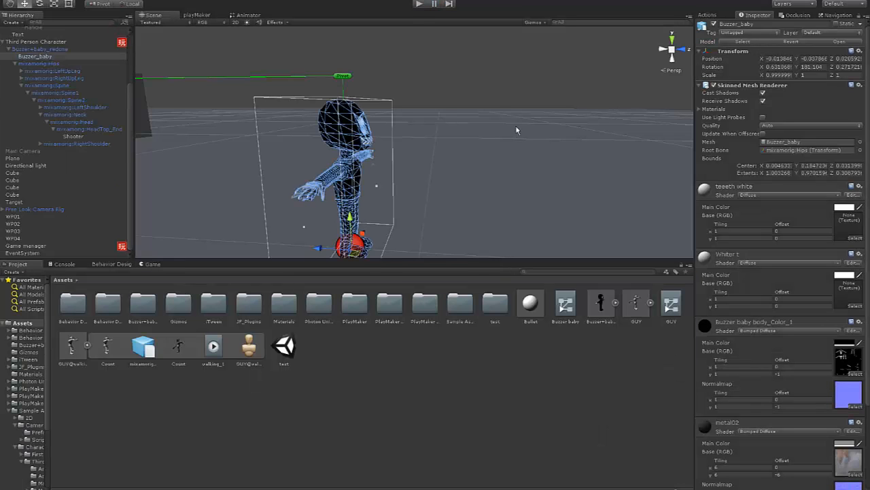
Deselect the character's mesh and collapse the Canvas and Third Person Character branches in the Hierarchy
left_click(486, 99)
left_click_drag(474, 127, 418, 154, "alt")
scroll(420, 156, "down", 3)
middle_click_drag(419, 156, 399, 161)
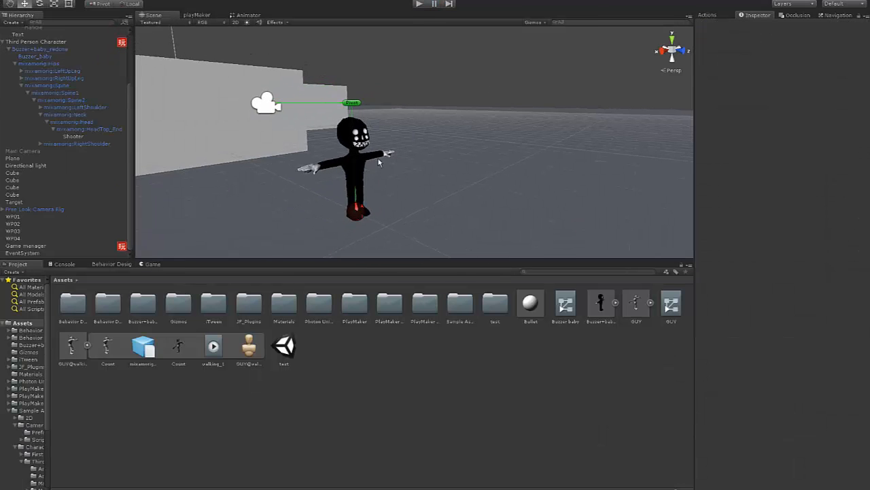
left_click(111, 264)
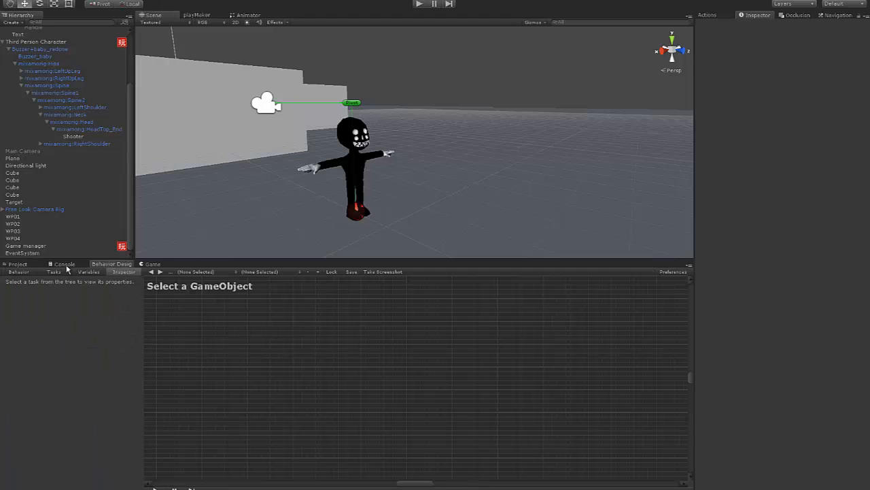
left_click(150, 263)
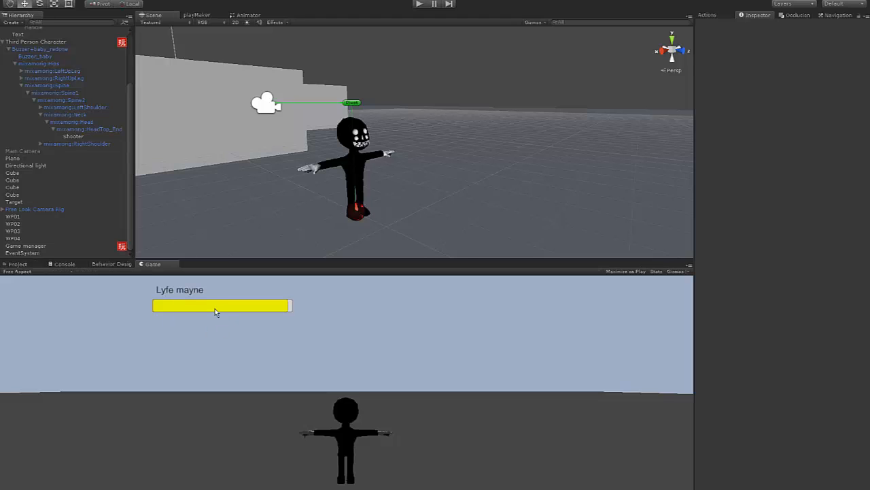
scroll(45, 45, "up", 2)
scroll(15, 68, "up", 1)
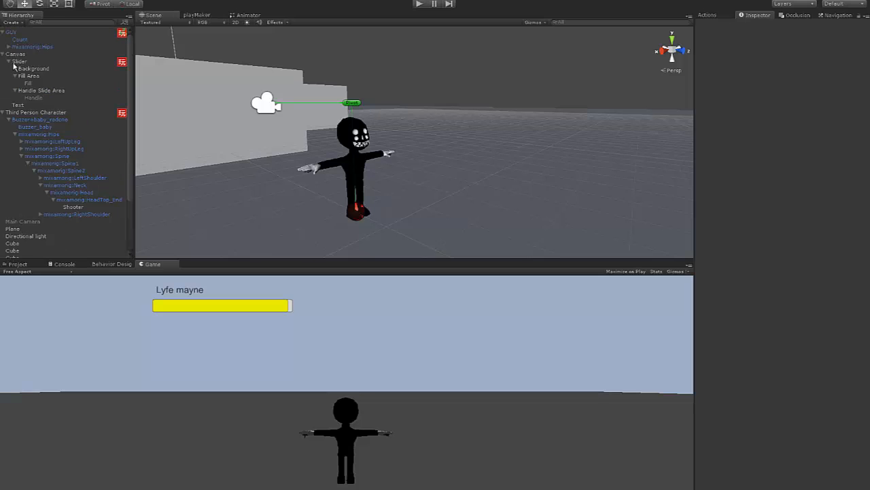
left_click(2, 54)
left_click(2, 61)
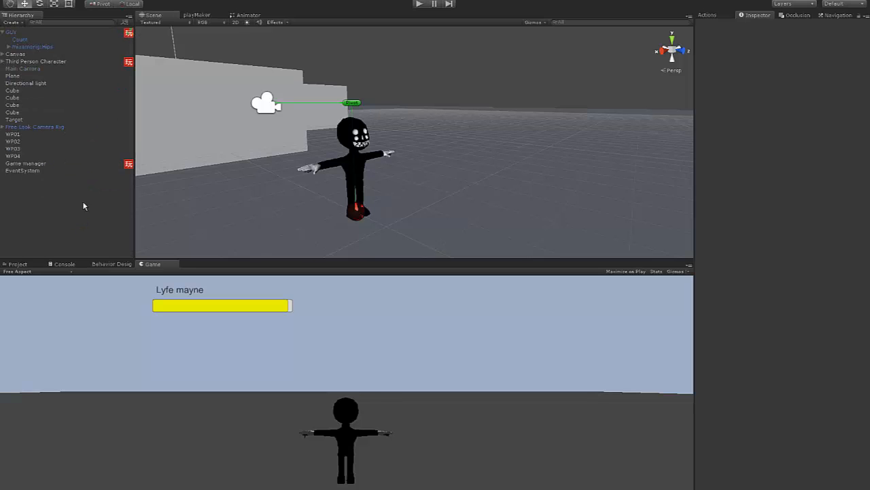
Display the GUY AI behavior tree of the GUY object in Behavior Designer
left_click(109, 264)
left_click(33, 32)
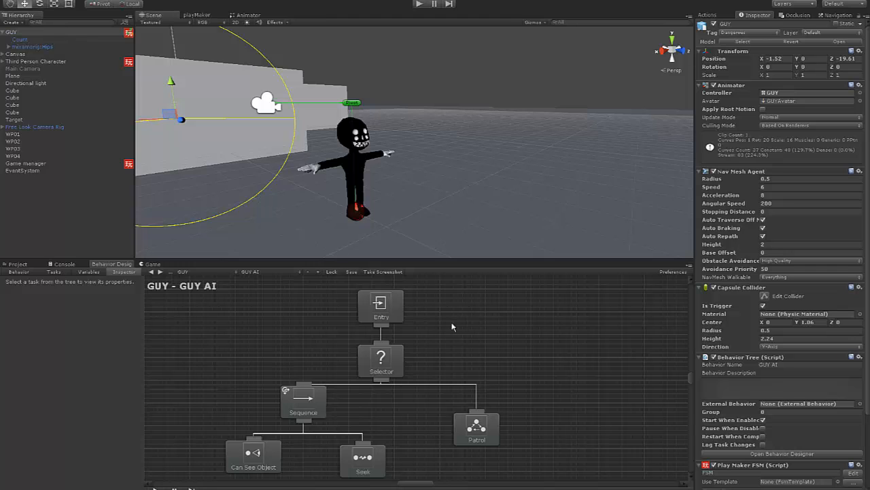
middle_click_drag(460, 336, 462, 331)
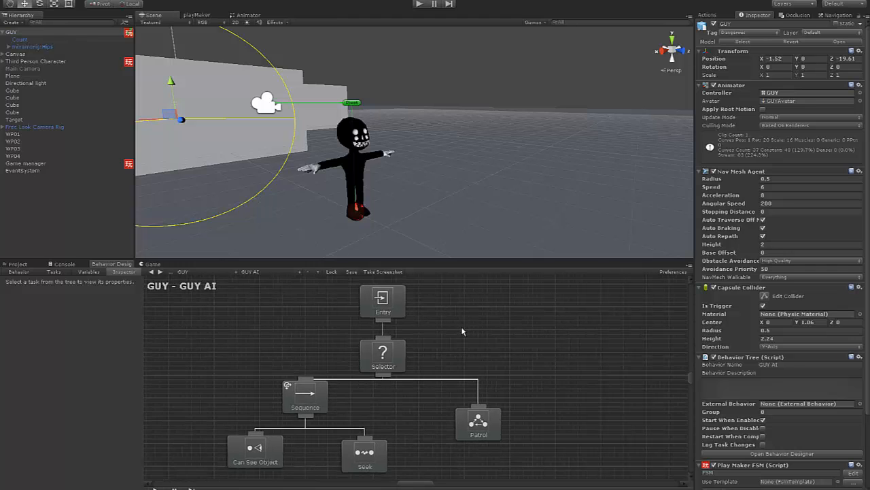
Examine the player character, the cubes and GUY's surroundings in the scene from several angles
left_click_drag(436, 178, 403, 170, "alt")
middle_click_drag(402, 170, 497, 194)
scroll(433, 166, "up", 1)
scroll(480, 182, "up", 2)
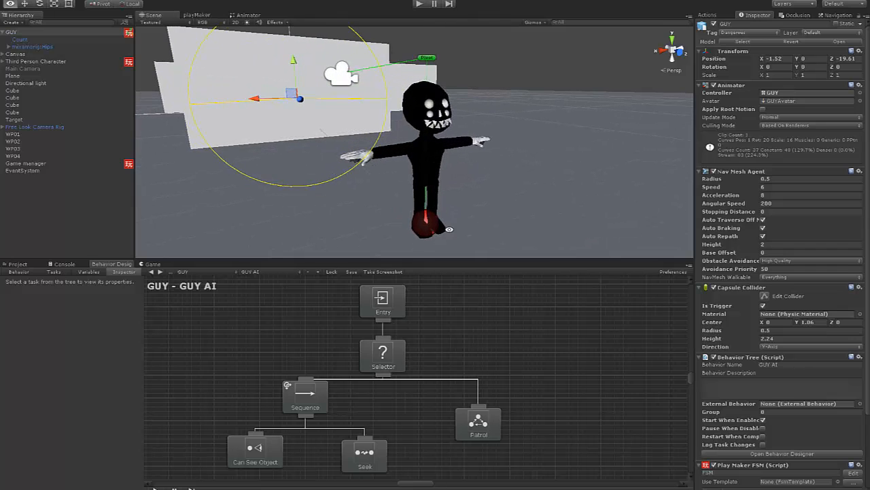
left_click_drag(449, 229, 437, 228, "alt")
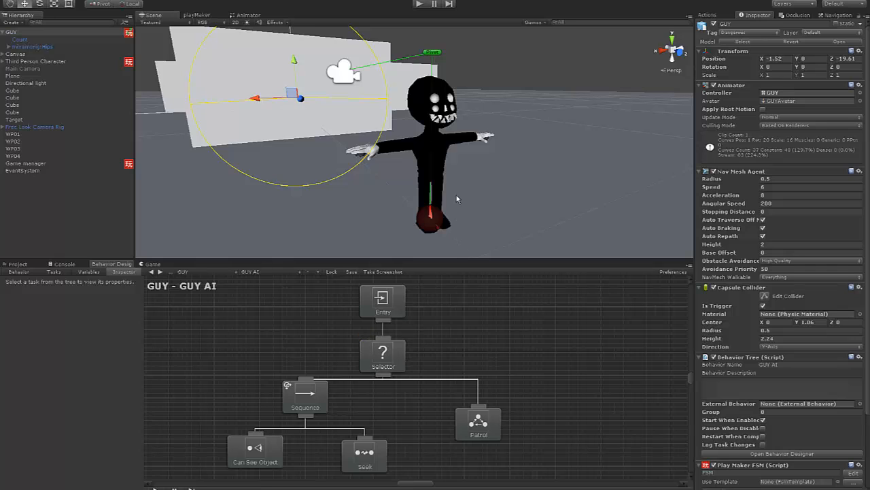
left_click_drag(457, 198, 330, 132, "alt")
key("alt")
left_click_drag(443, 182, 425, 150, "alt")
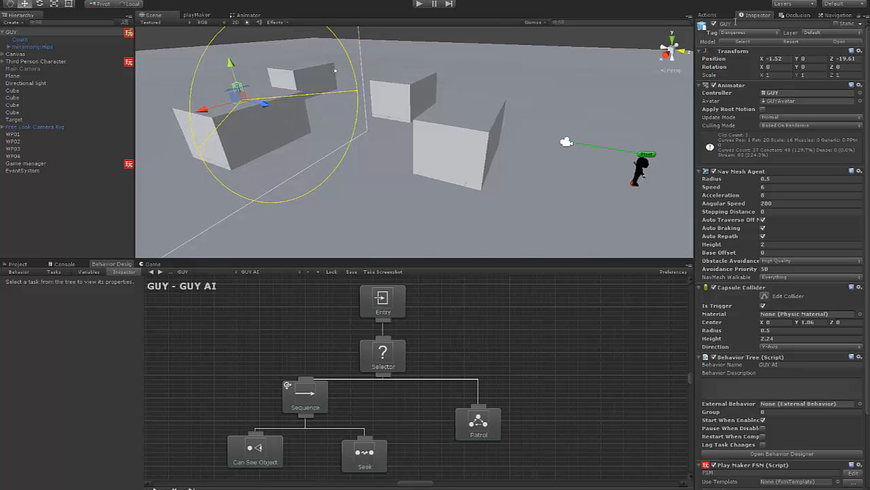
Clear the PlayMaker action search, collapse the uGui category, and look through the iTween actions
left_click(712, 15)
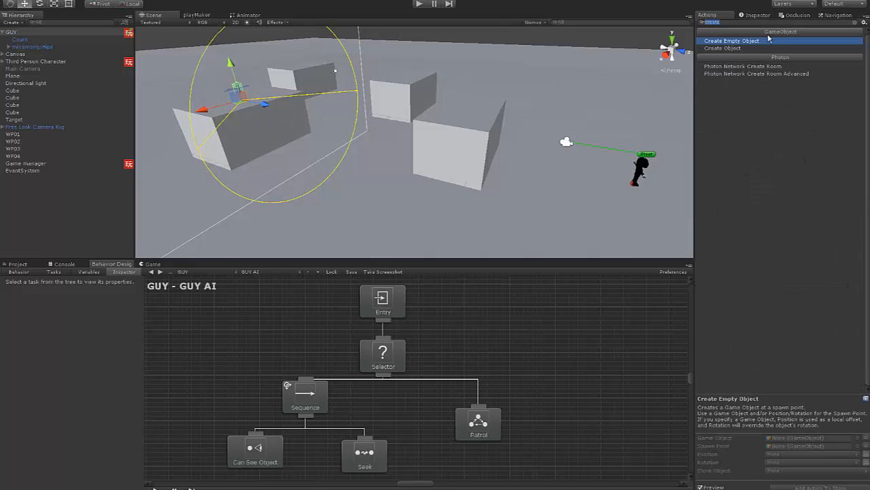
left_click(856, 22)
scroll(816, 180, "down", 1)
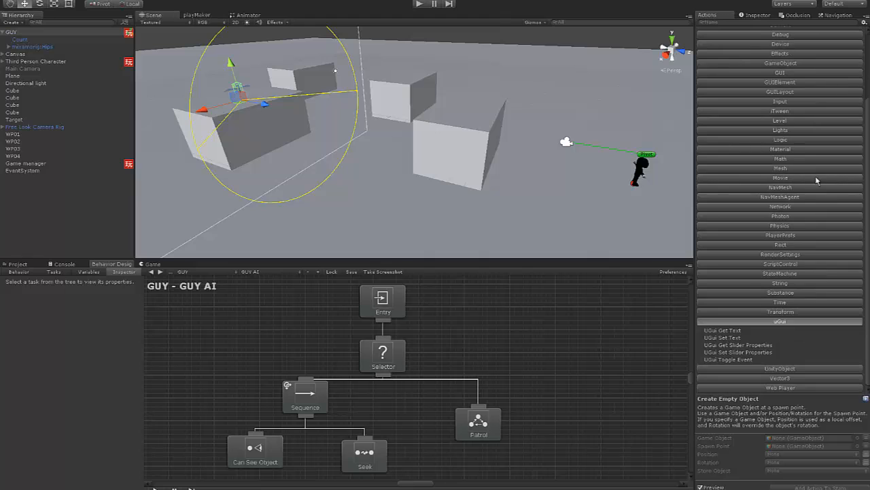
left_click(791, 321)
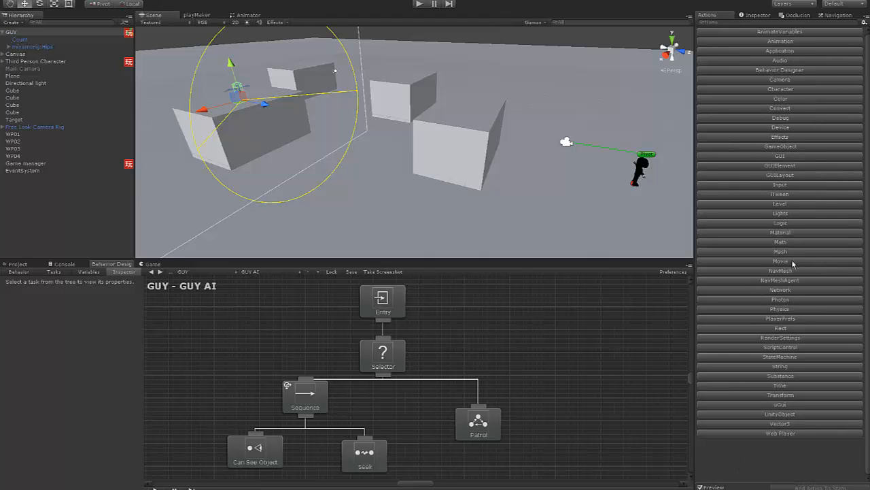
left_click(780, 195)
scroll(739, 274, "down", 2)
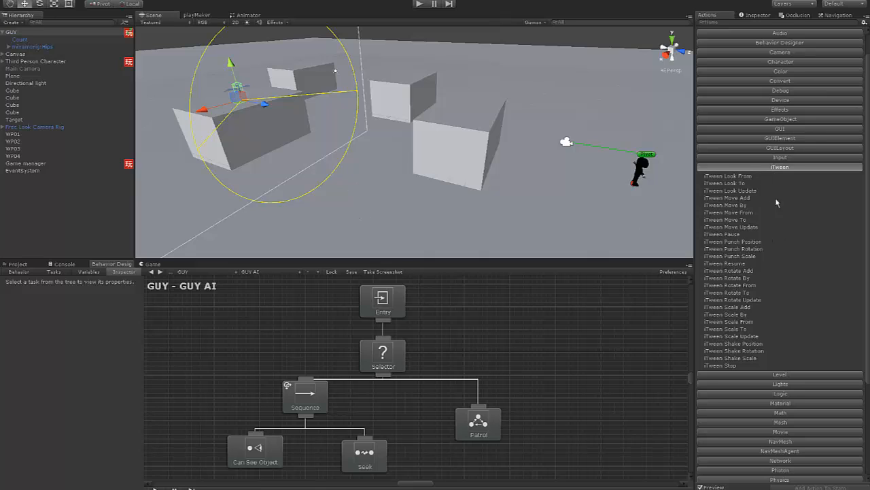
left_click(766, 169)
Review the Selector, Sequence and Patrol tasks in the GUY AI behavior tree
left_click_drag(414, 161, 424, 145, "alt")
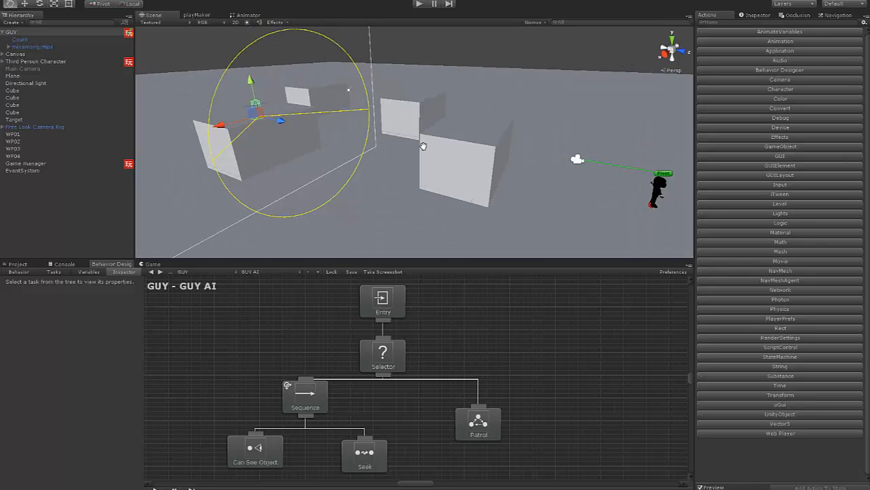
right_click_drag(424, 146, 434, 157, "alt")
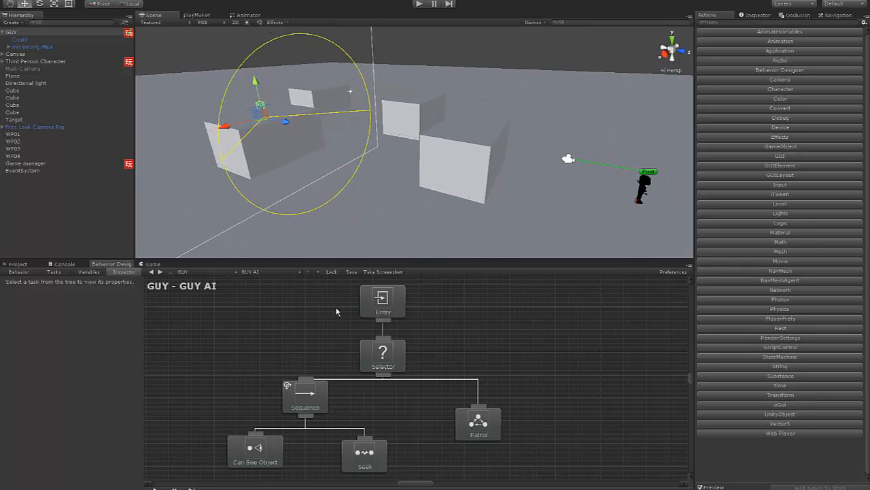
left_click_drag(459, 359, 411, 342, "alt")
left_click(410, 350)
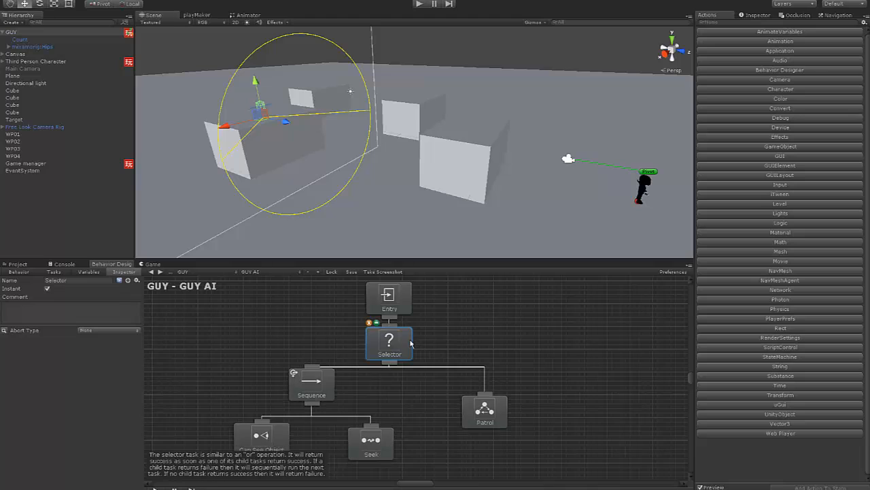
left_click_drag(334, 384, 334, 389)
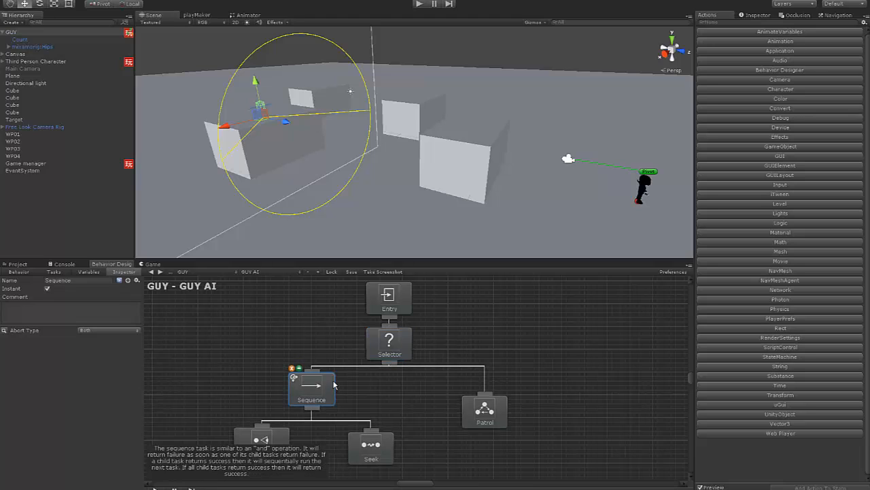
left_click(505, 409)
left_click_drag(504, 409, 504, 404)
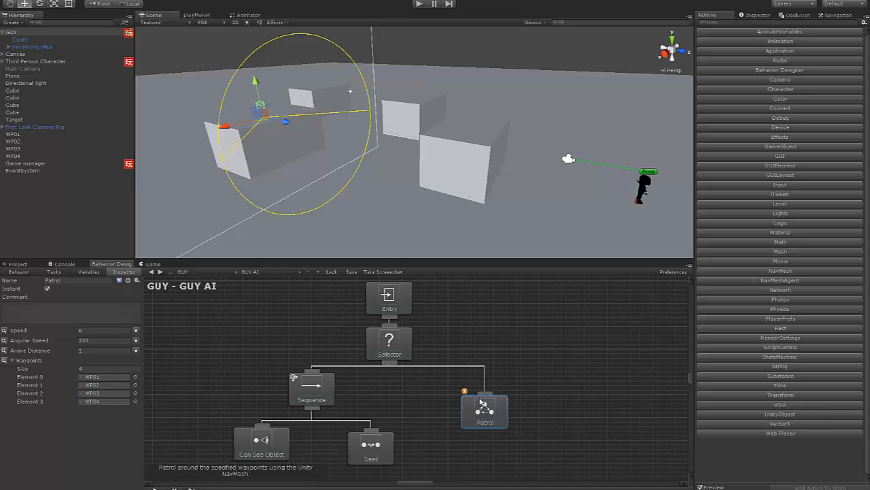